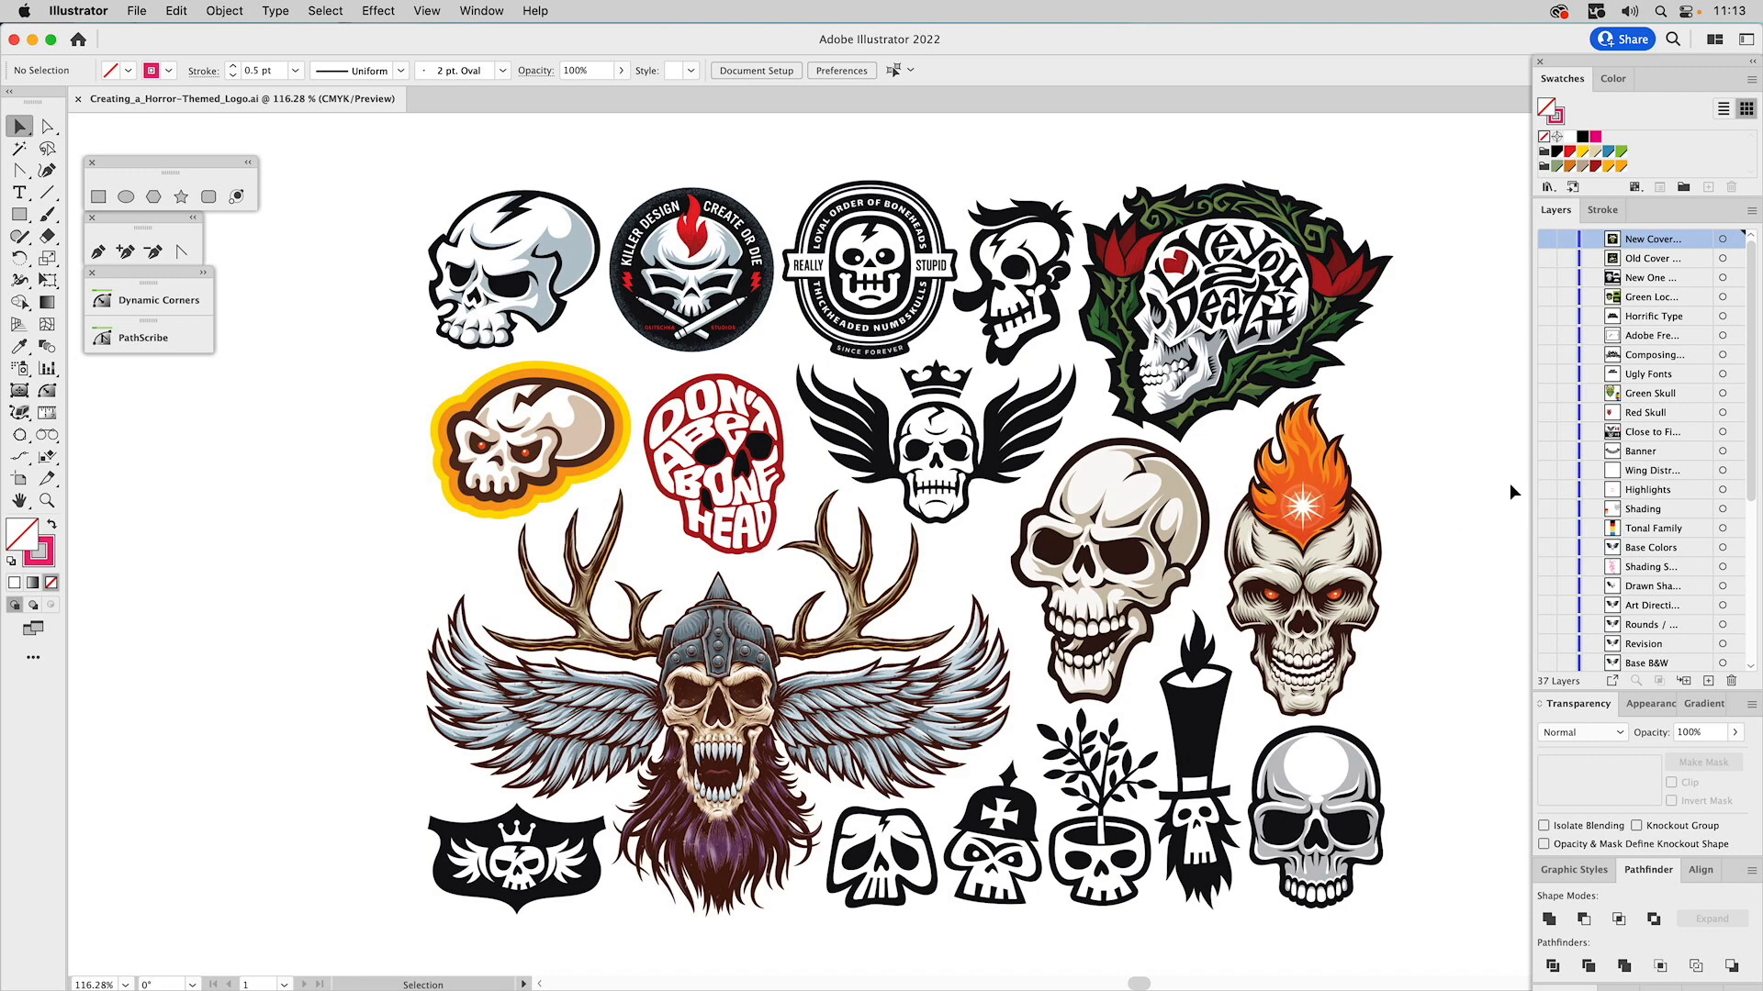
Hide the Lots of Skulls layer, show the Horrifying layer above it and make that layer active.
{"action": "scroll", "coordinate": [1632, 555], "scroll_direction": "down", "scroll_amount": 7}
{"action": "left_click", "coordinate": [1649, 665]}
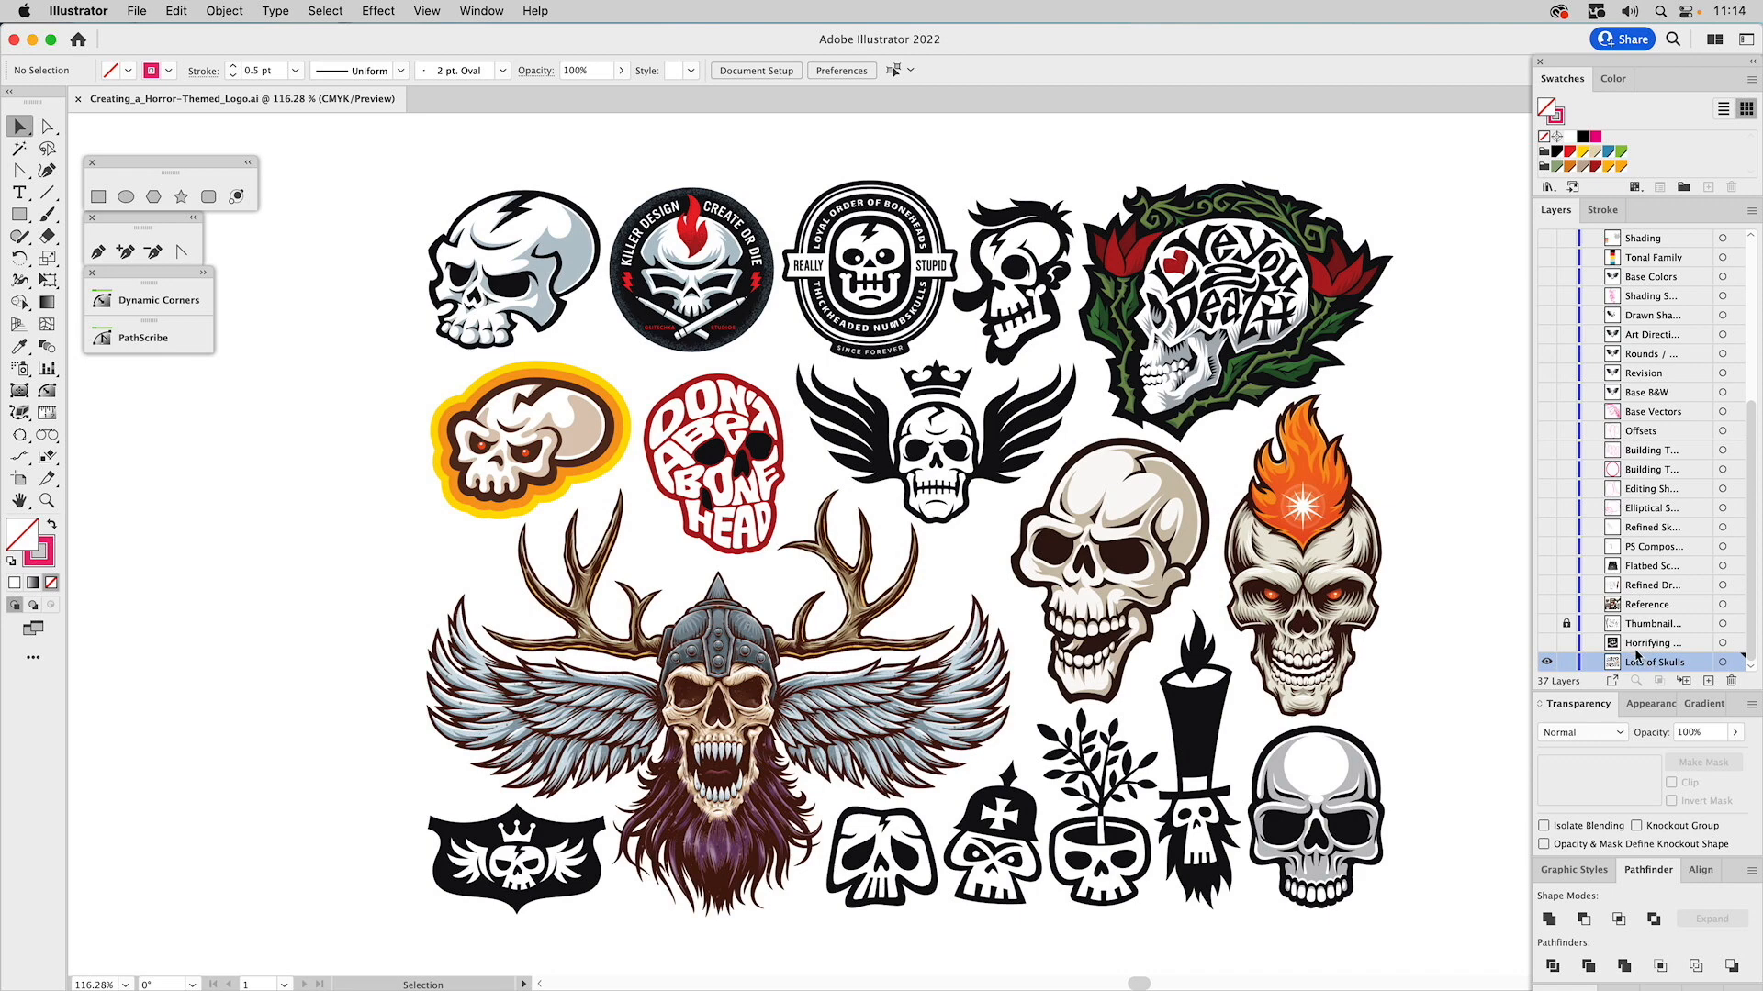
{"action": "left_click", "coordinate": [1547, 643]}
{"action": "left_click", "coordinate": [1546, 662]}
{"action": "left_click", "coordinate": [1634, 646]}
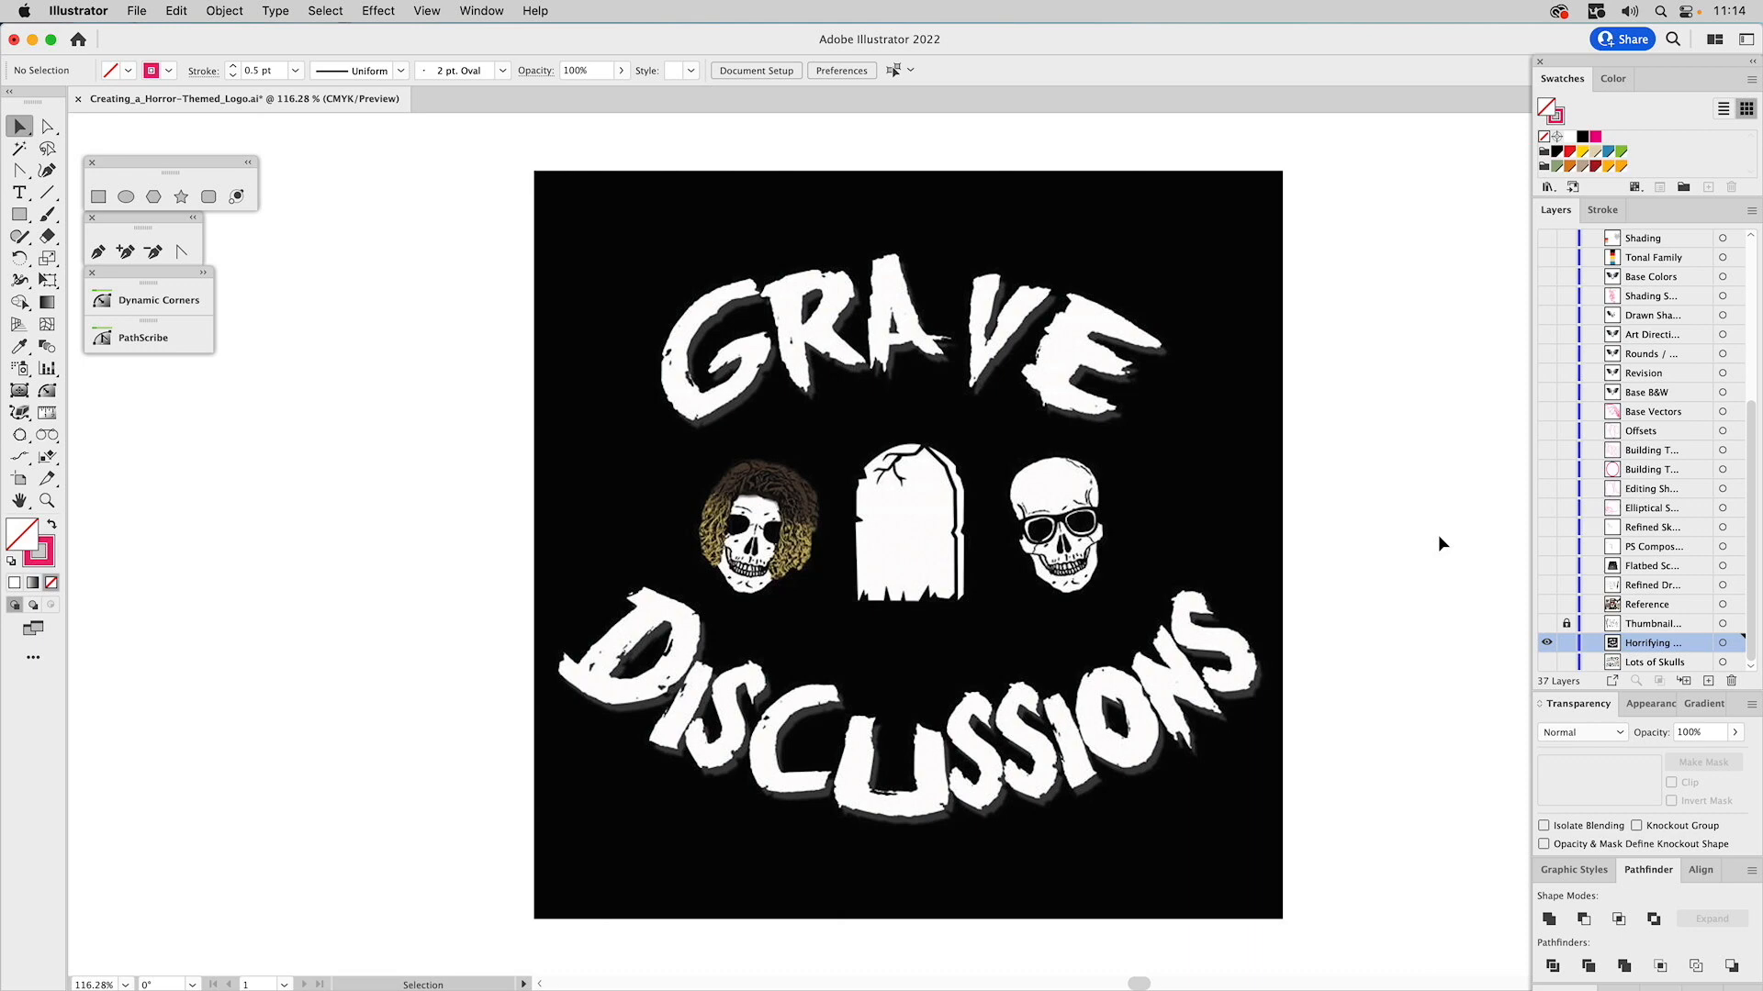
Go from the Horrifying layer through the thumbnail sketches to the Reference layer, leaving only Reference visible and active.
{"action": "left_click", "coordinate": [1546, 625]}
{"action": "left_click", "coordinate": [1547, 643]}
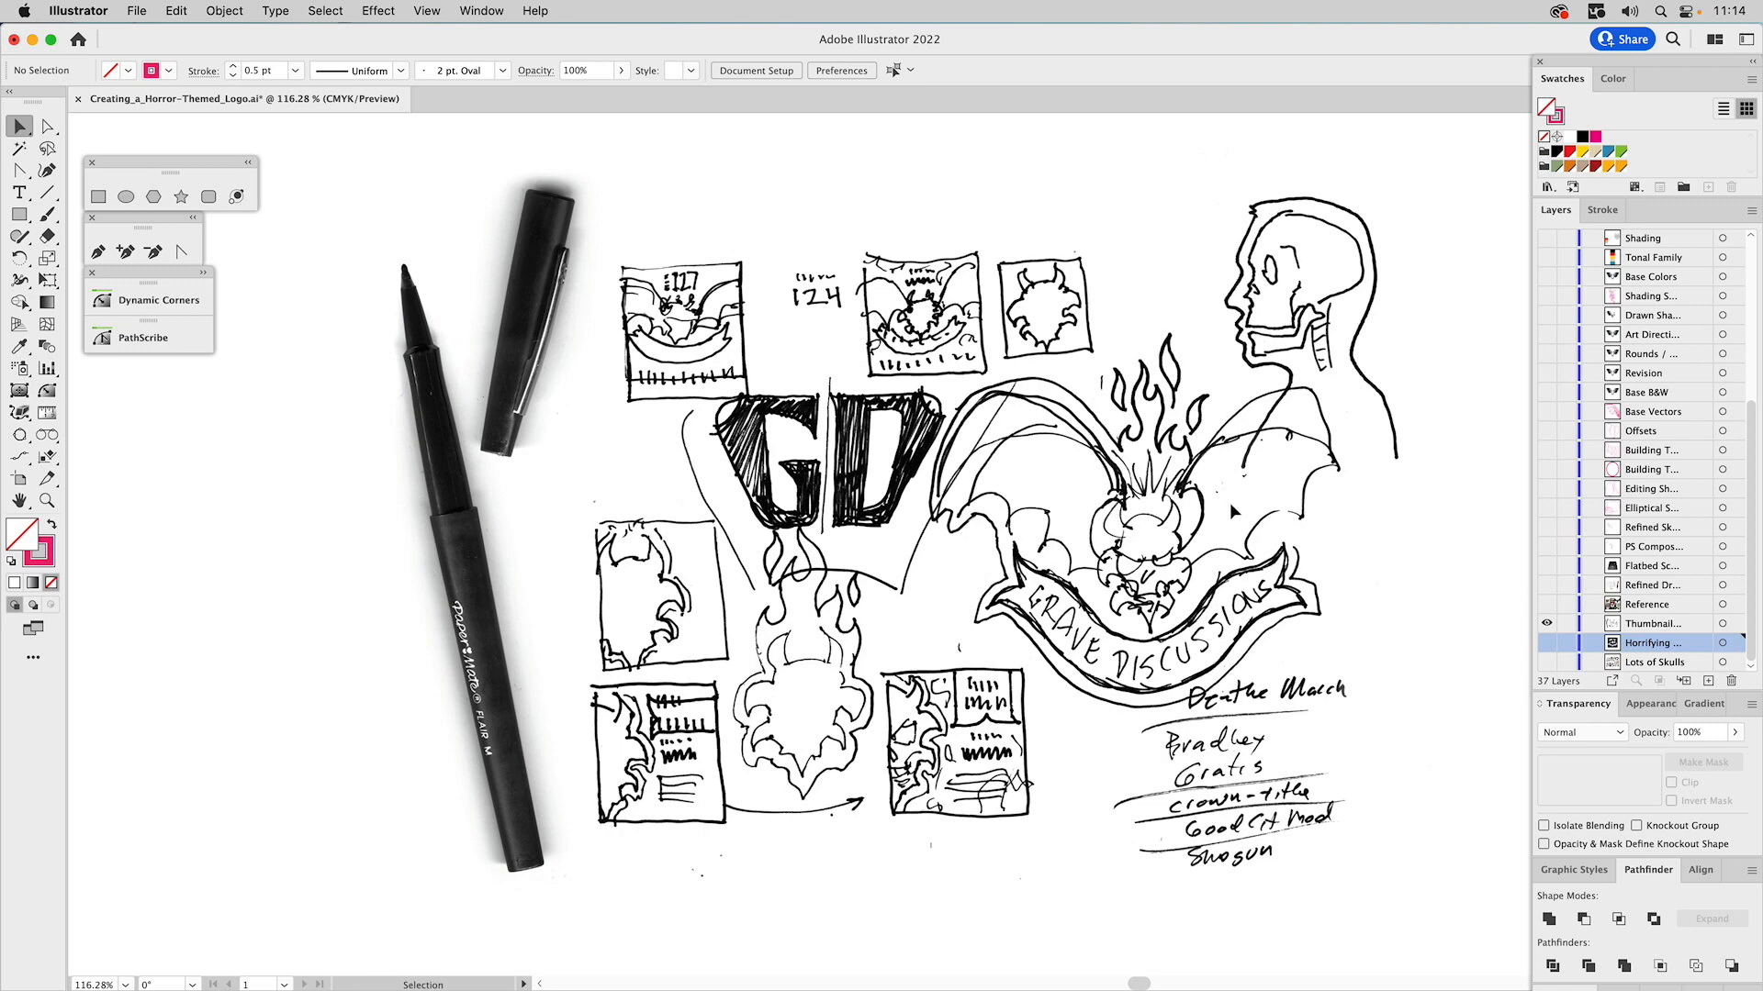
{"action": "left_click", "coordinate": [1547, 605]}
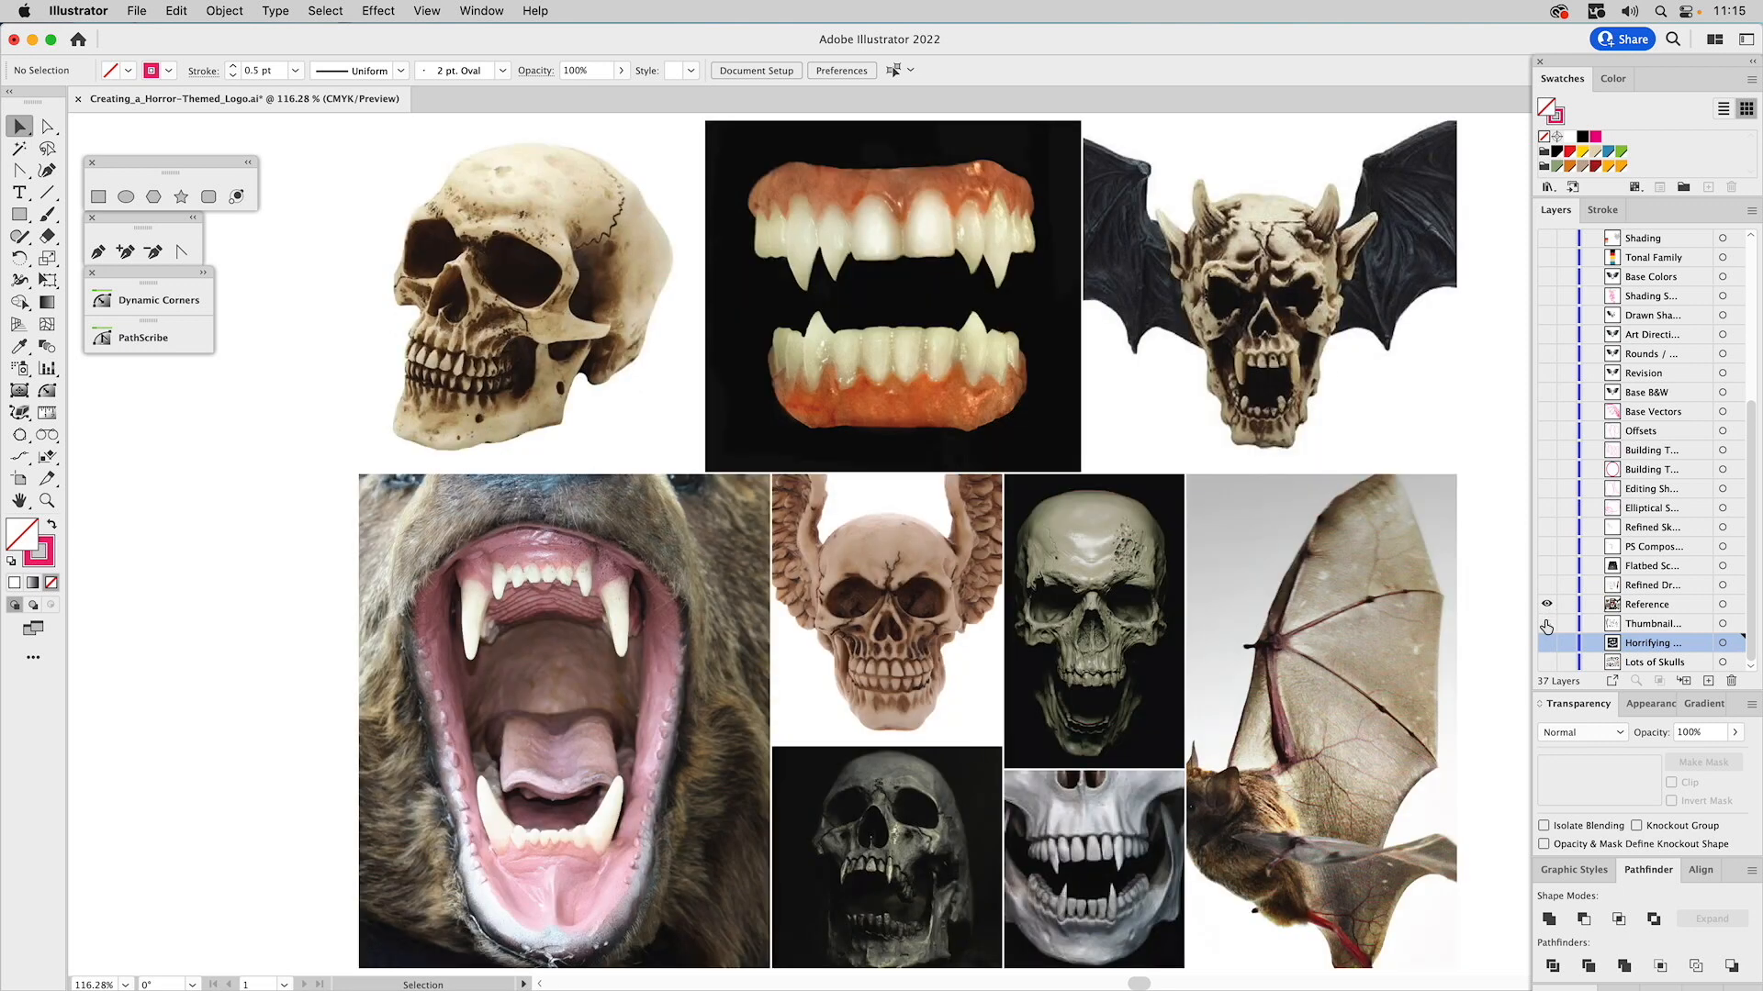
{"action": "left_click", "coordinate": [1646, 606]}
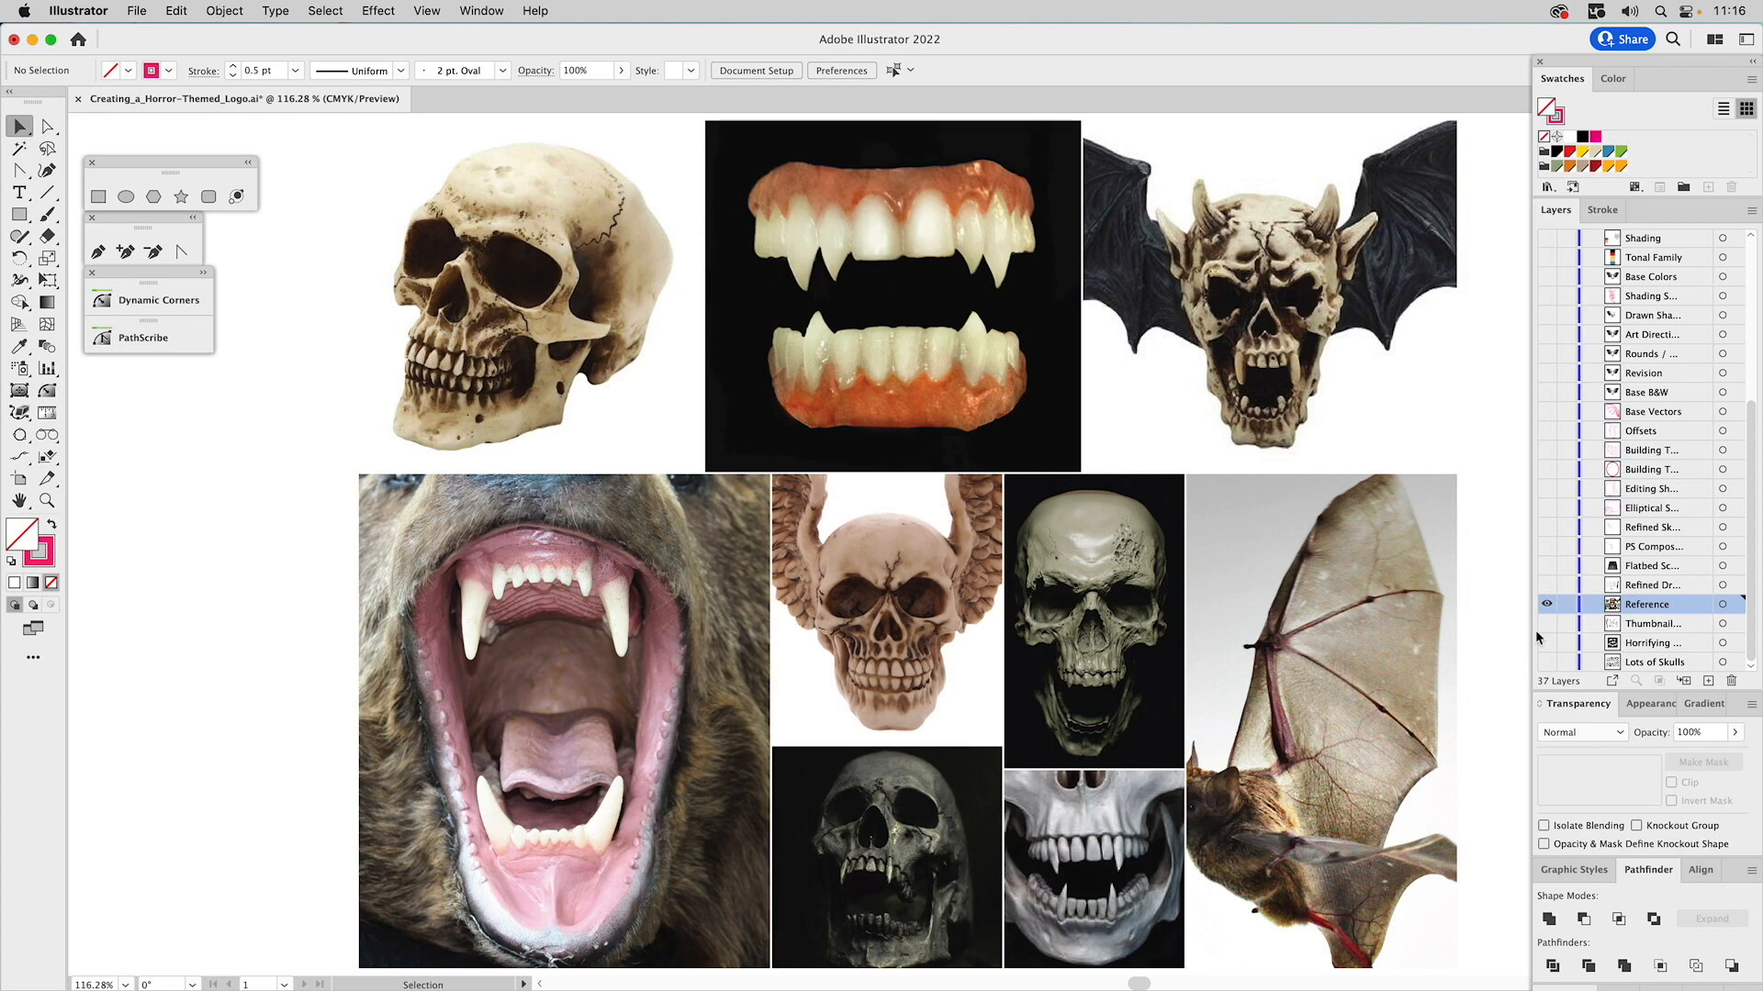
Show the refined drawing layer, hide the Reference layer and make the refined drawing layer active.
{"action": "left_click", "coordinate": [1546, 585]}
{"action": "left_click", "coordinate": [1546, 605]}
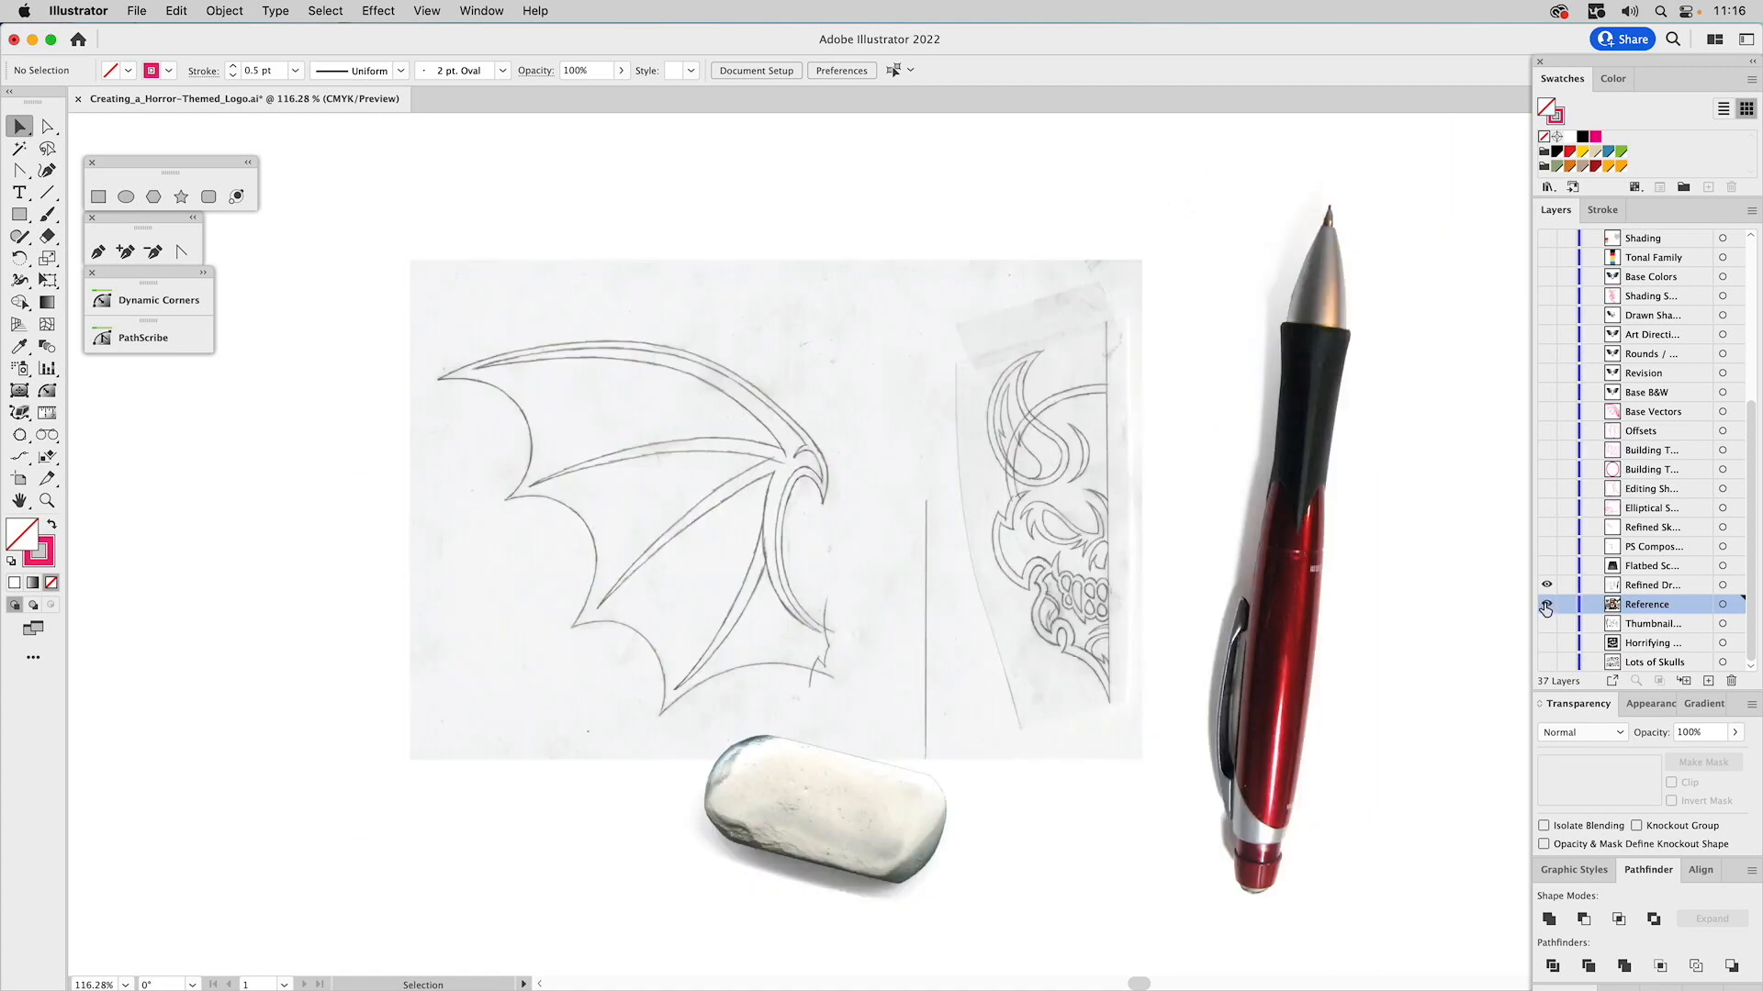
{"action": "left_click", "coordinate": [1633, 587]}
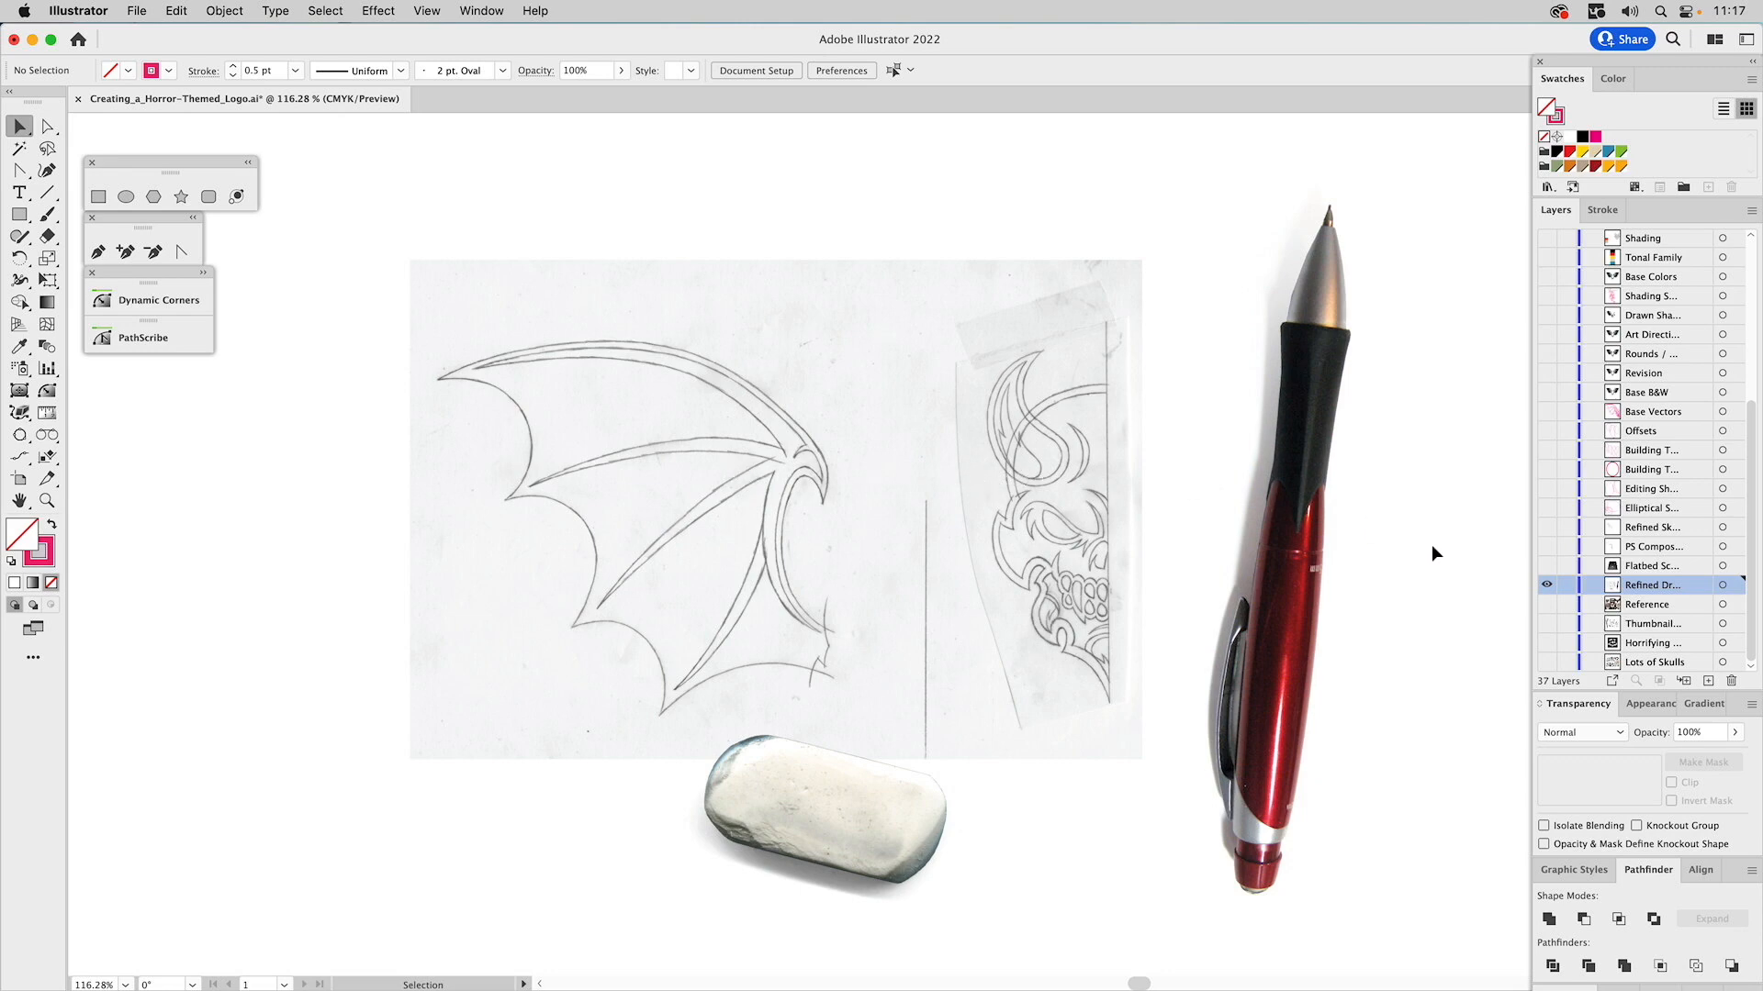
Go through the flatbed scanner and PS composite layers one at a time, ending with only the refined sketch layer visible.
{"action": "left_click", "coordinate": [1546, 566], "text": "alt"}
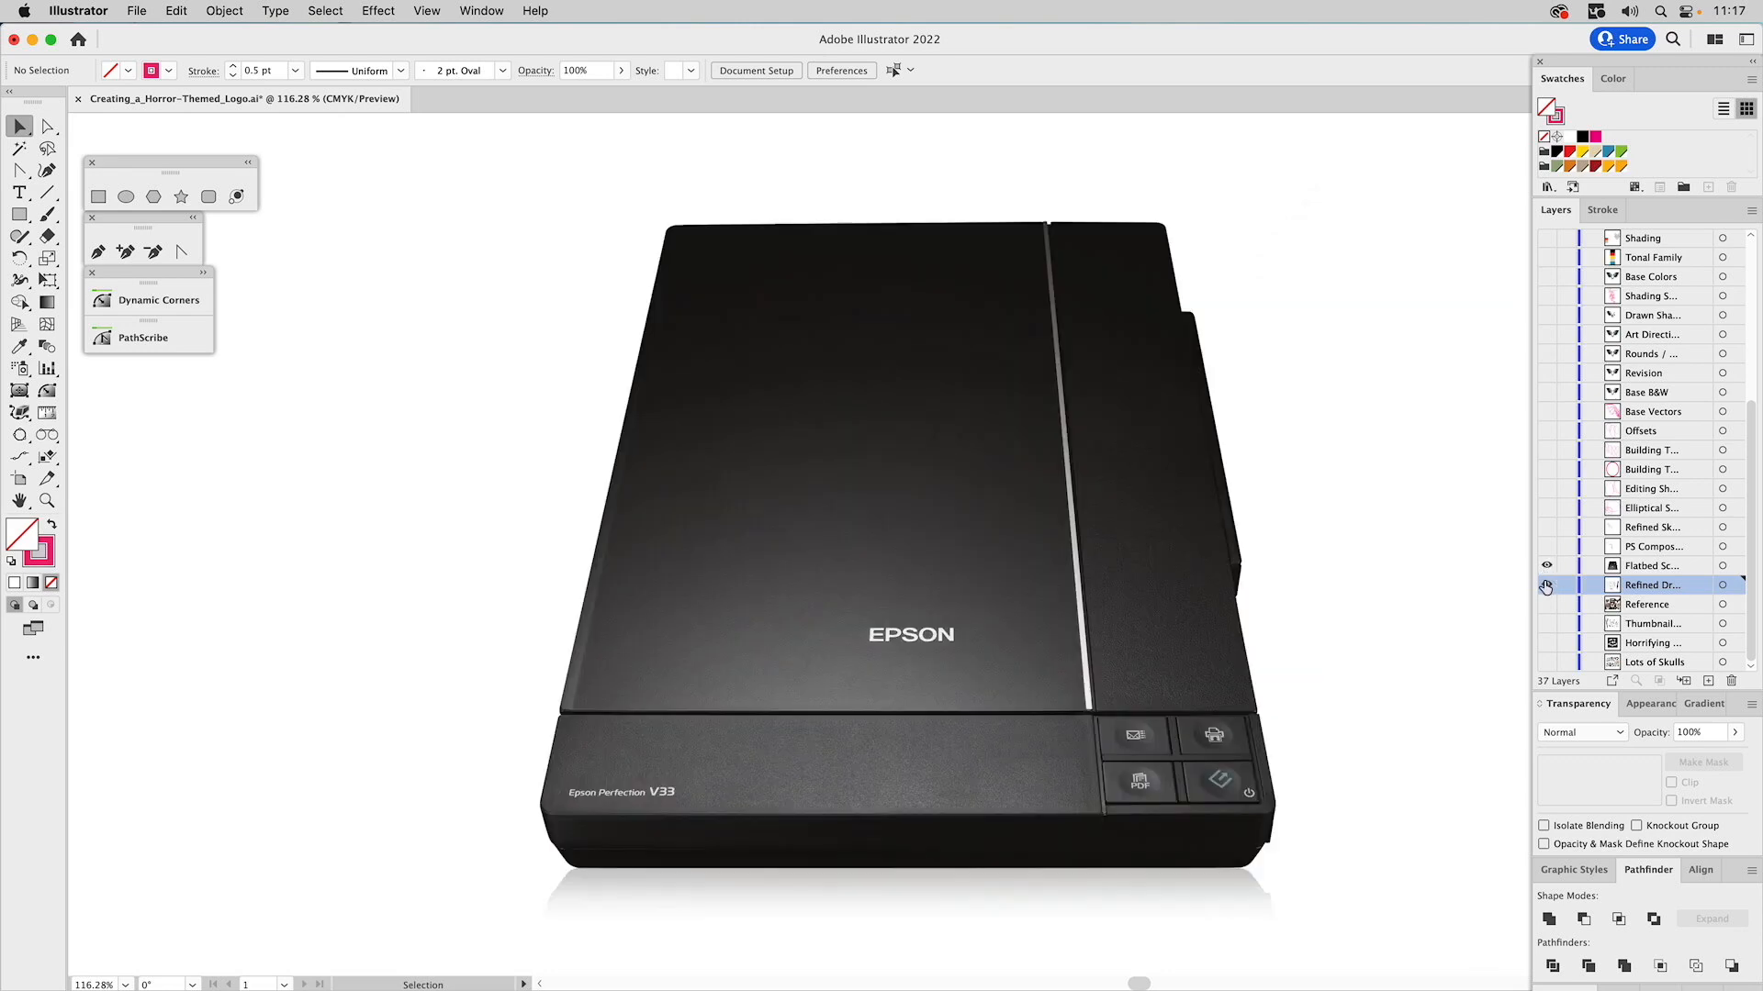
{"action": "left_click", "coordinate": [1630, 571]}
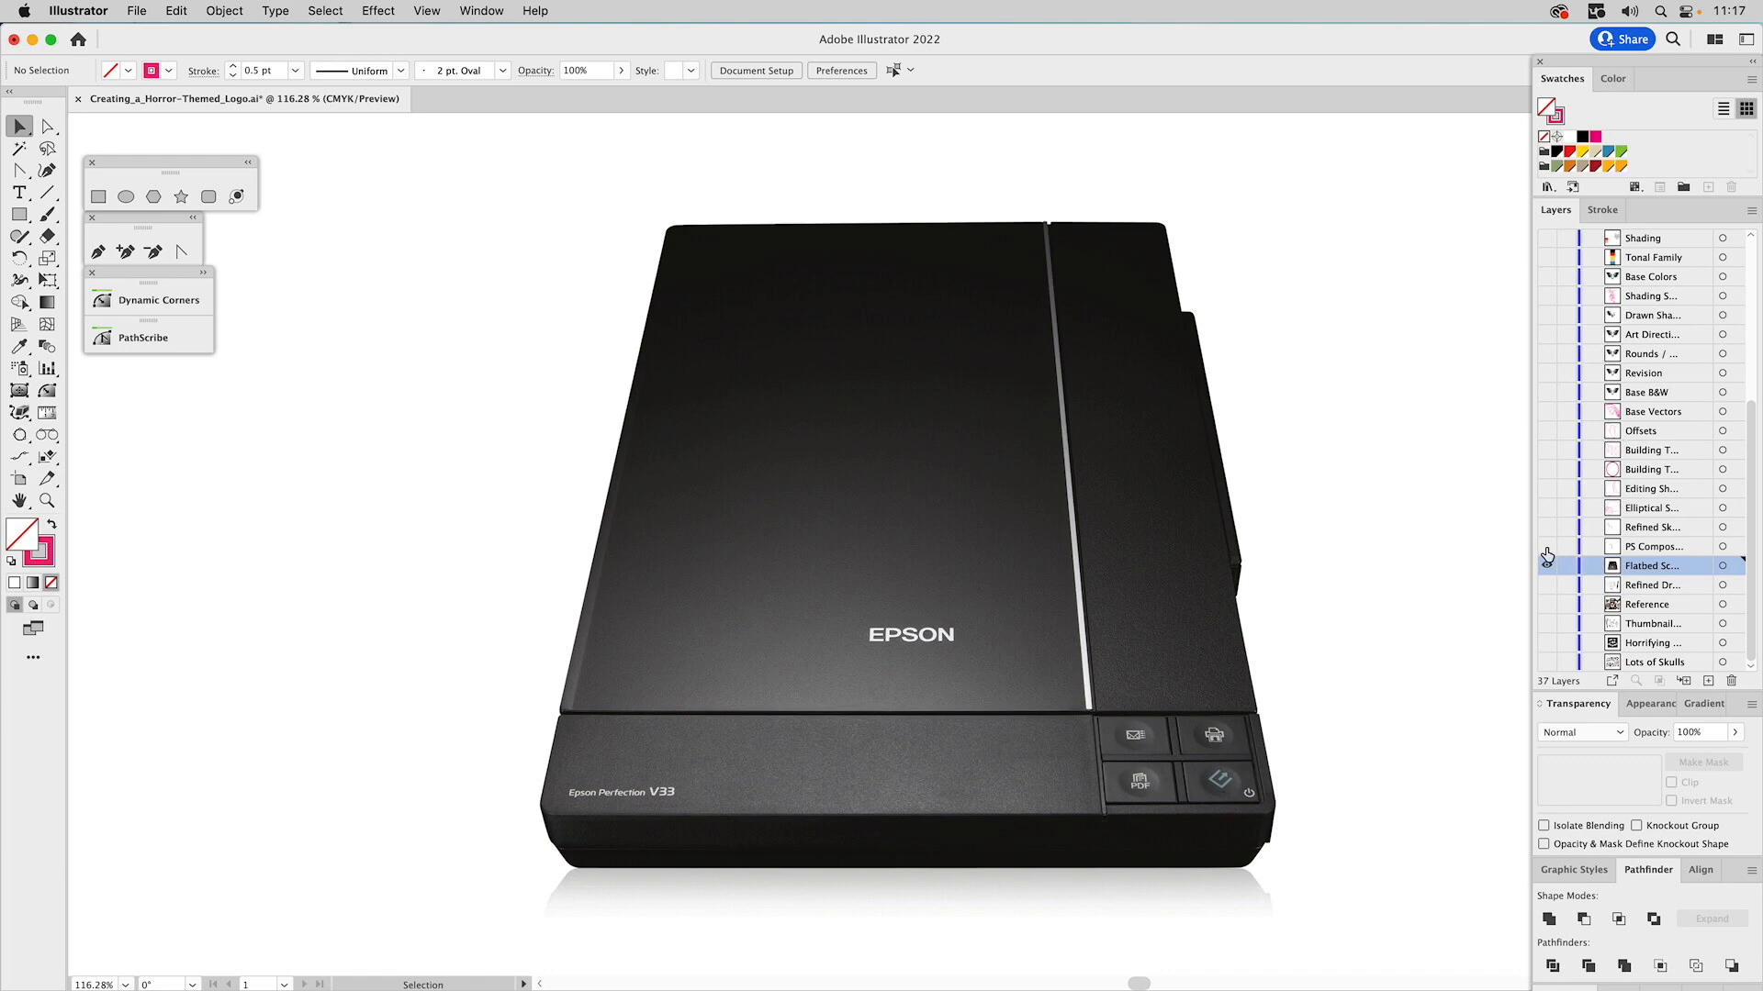
{"action": "left_click", "coordinate": [1546, 564]}
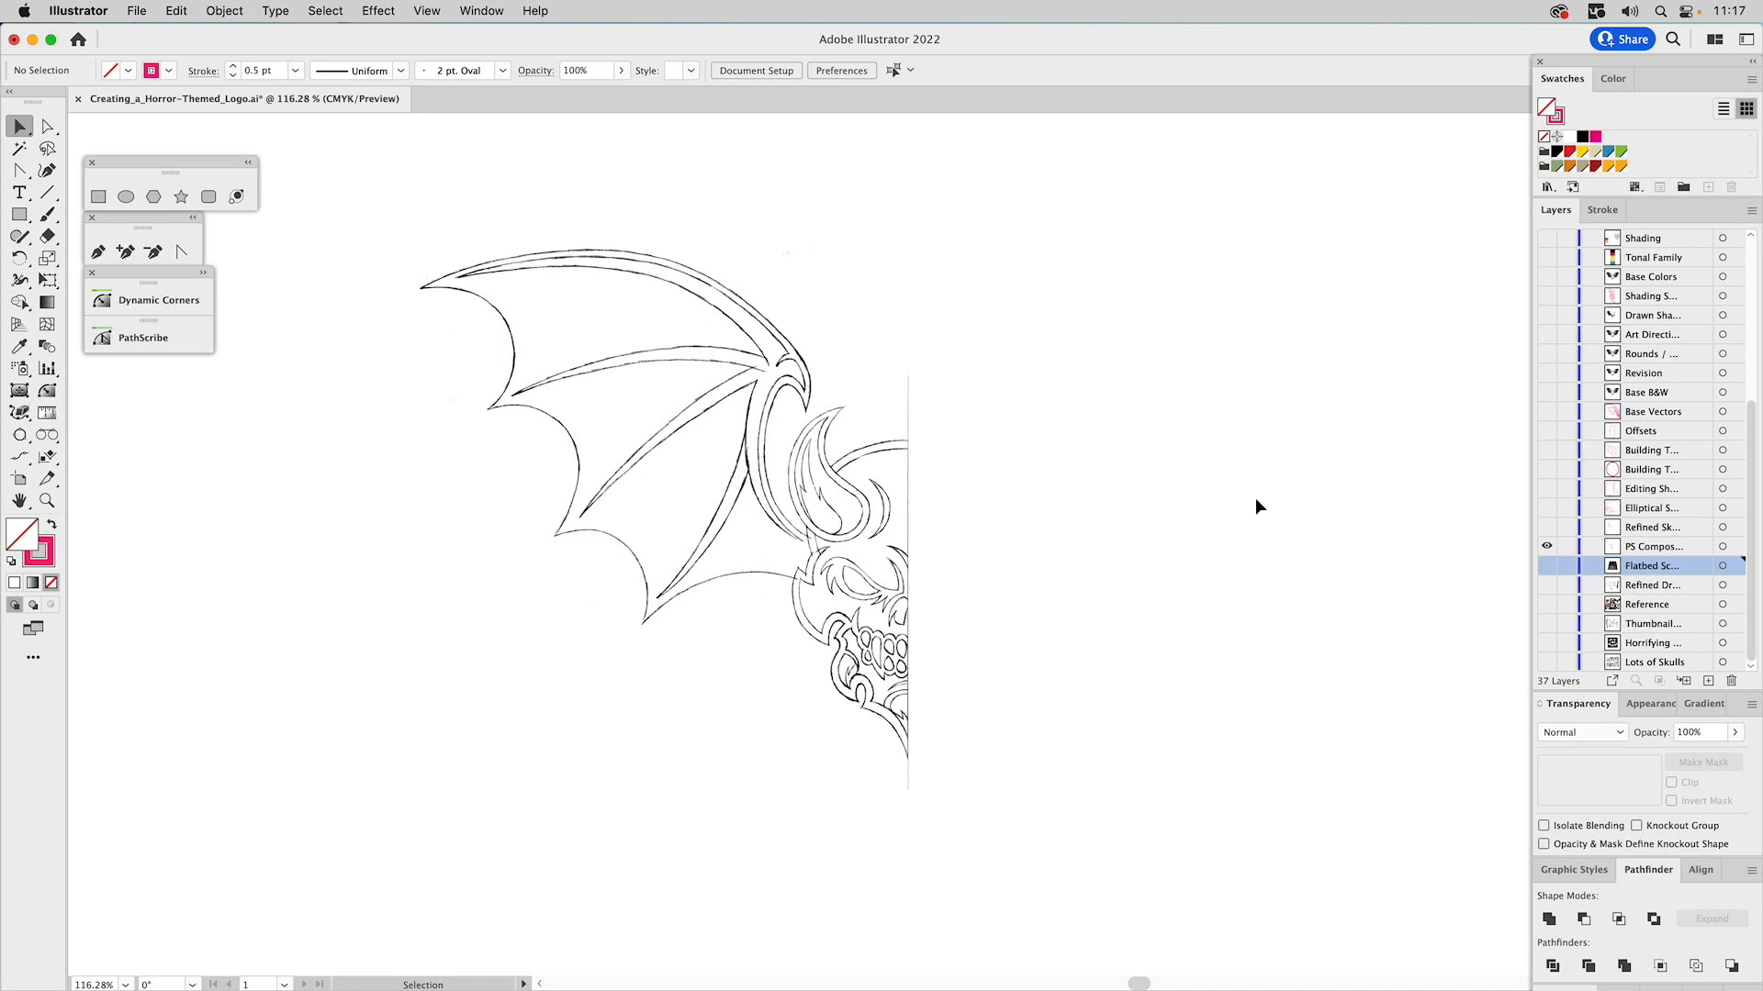
{"action": "left_click", "coordinate": [1546, 530]}
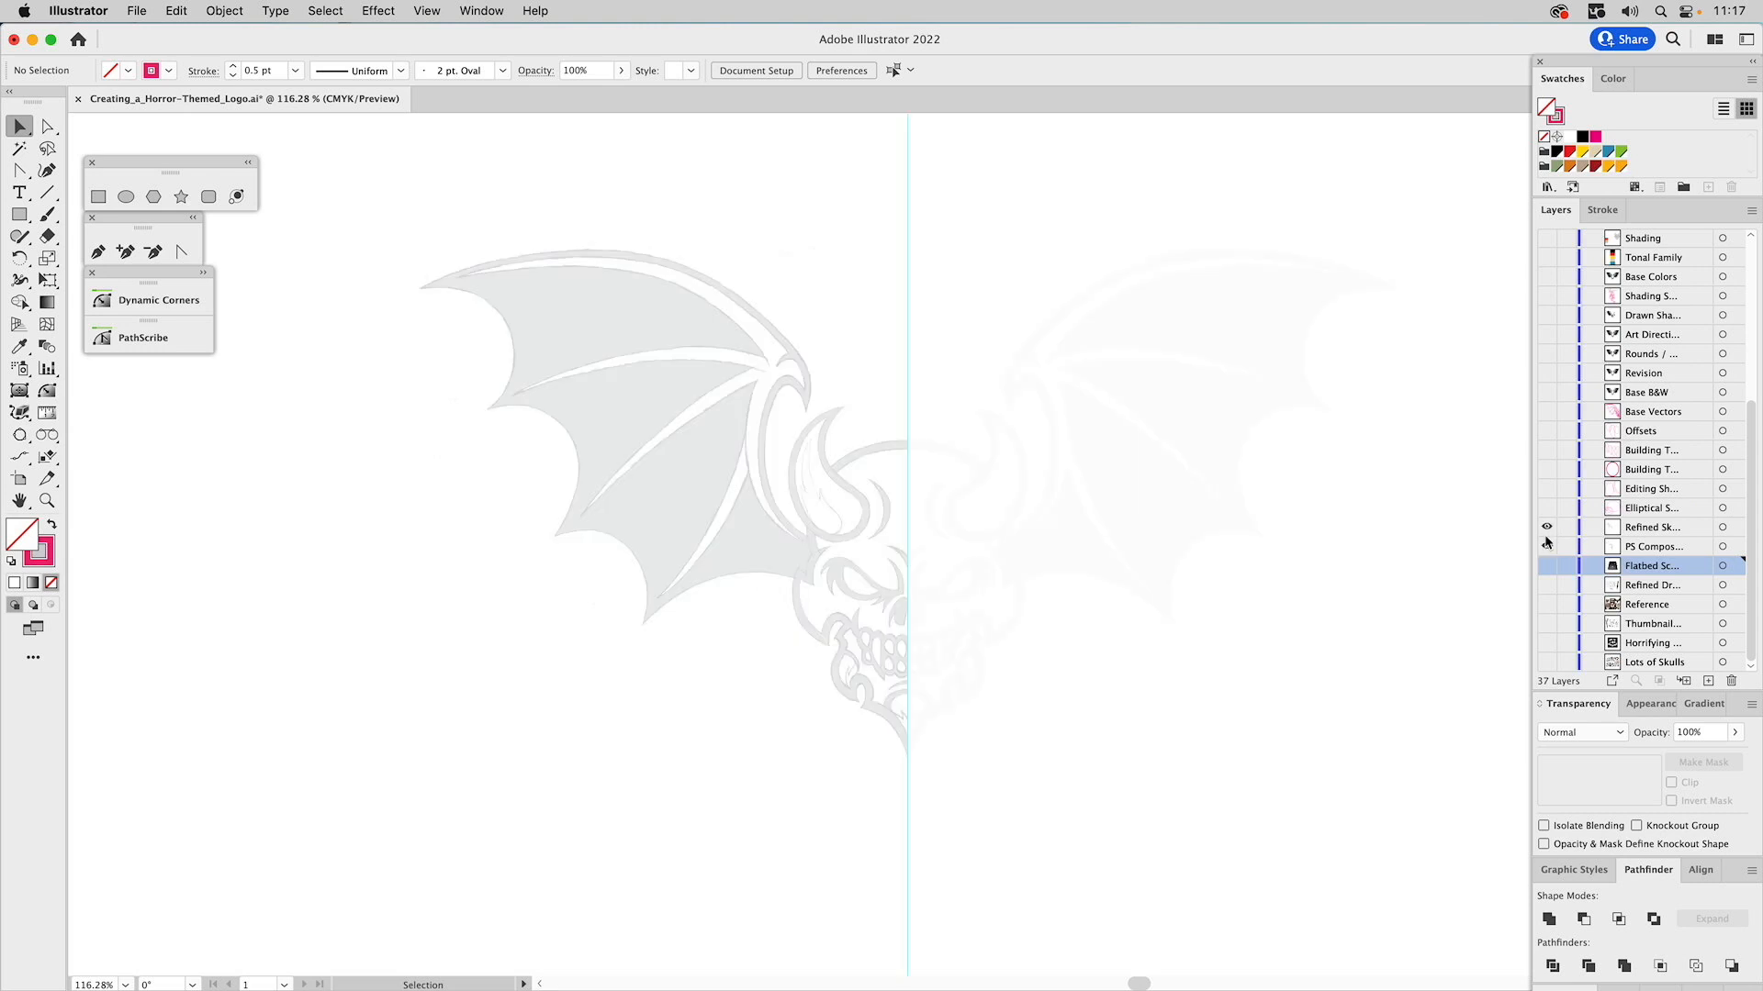
Set the opacity of the linked Refined_Sketch.psd image to 100%.
{"action": "left_click", "coordinate": [865, 515]}
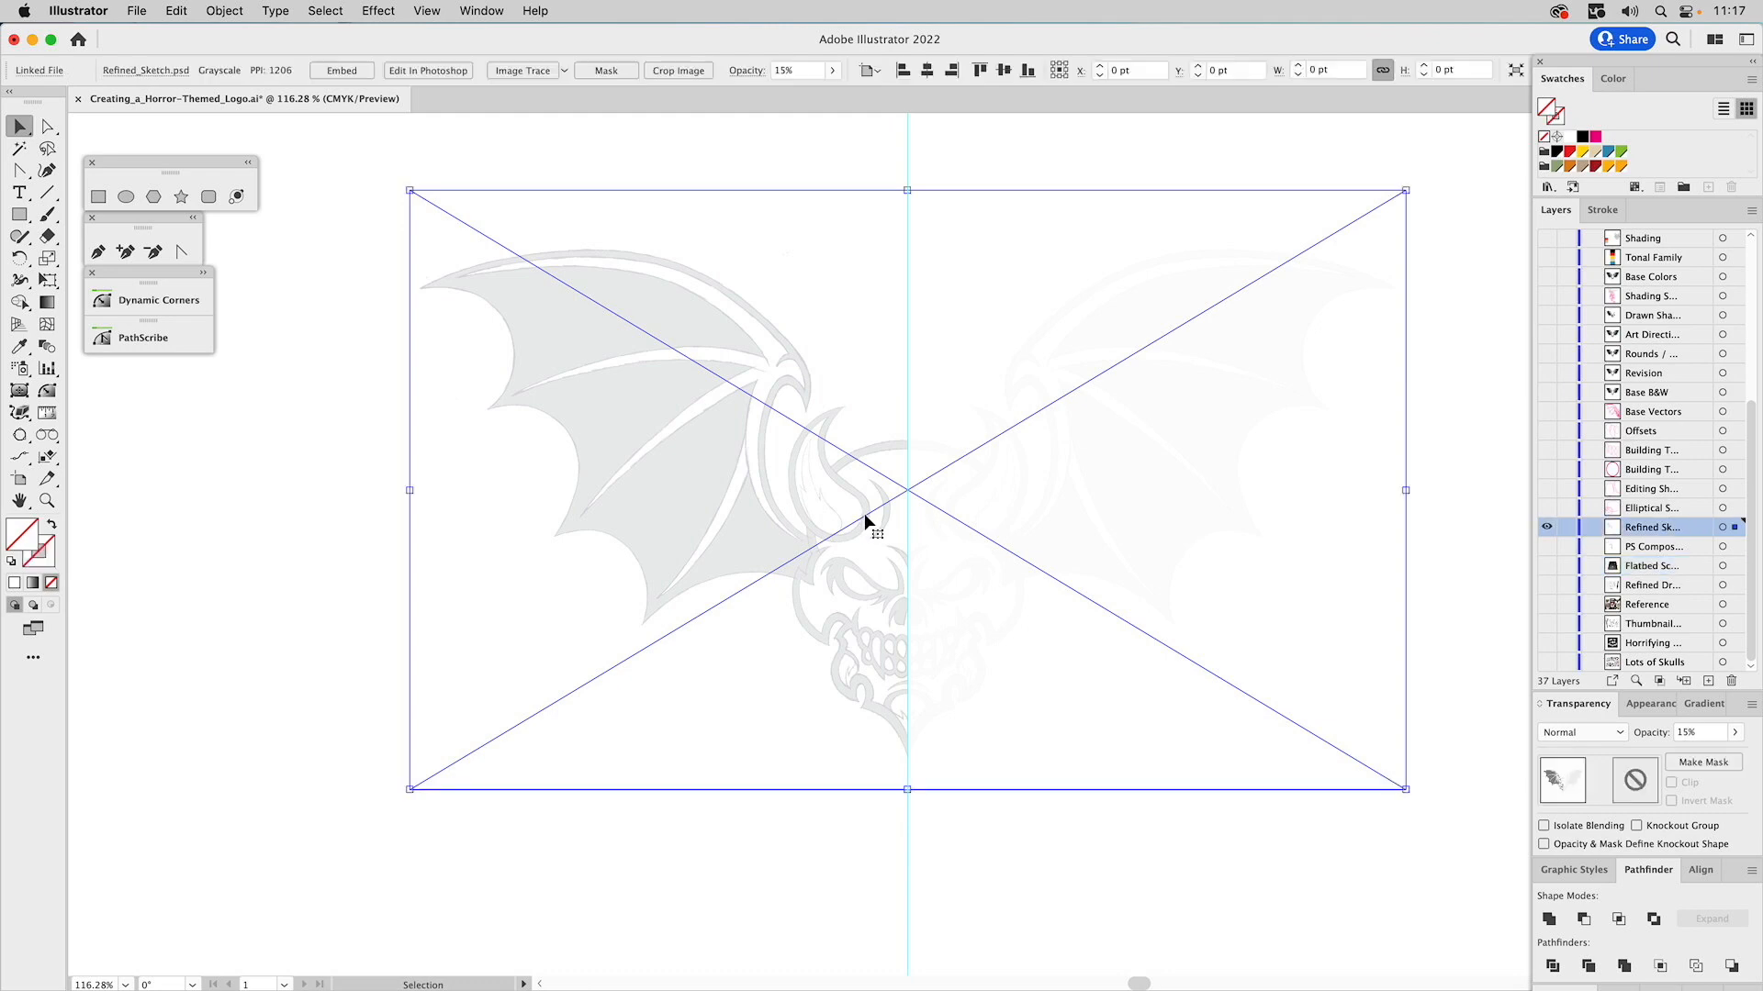
{"action": "left_click", "coordinate": [1689, 734]}
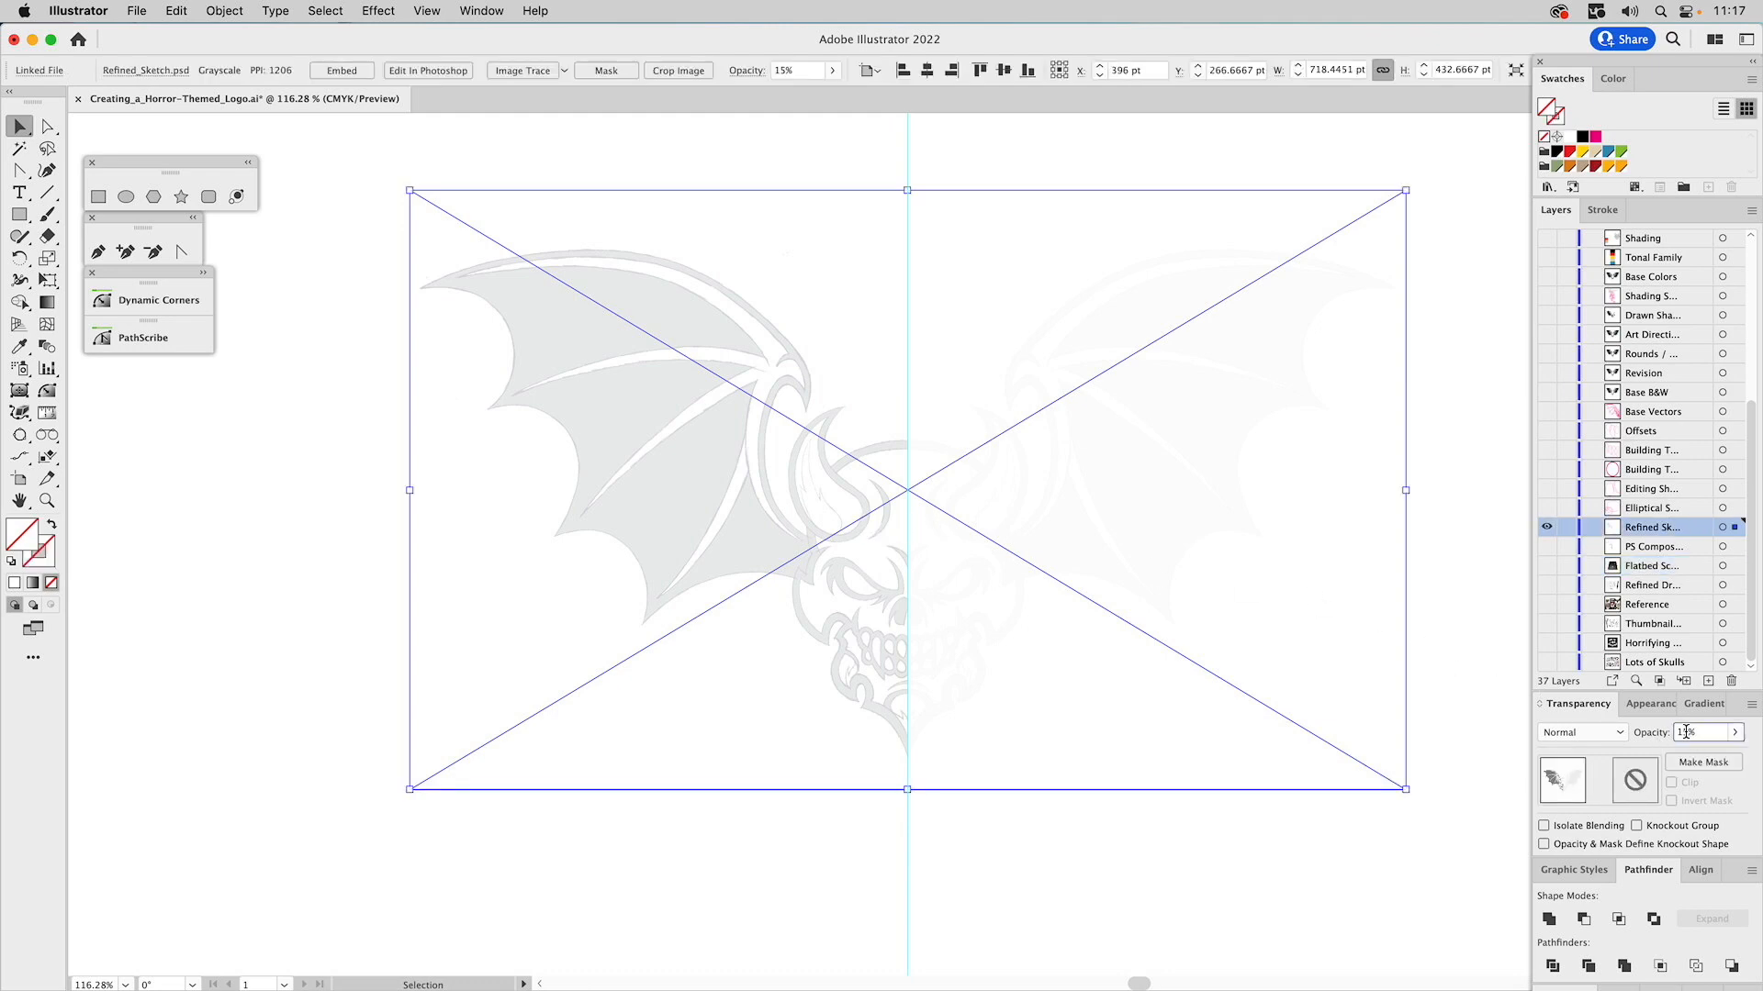
{"action": "type", "text": "100"}
{"action": "key", "text": "Return"}
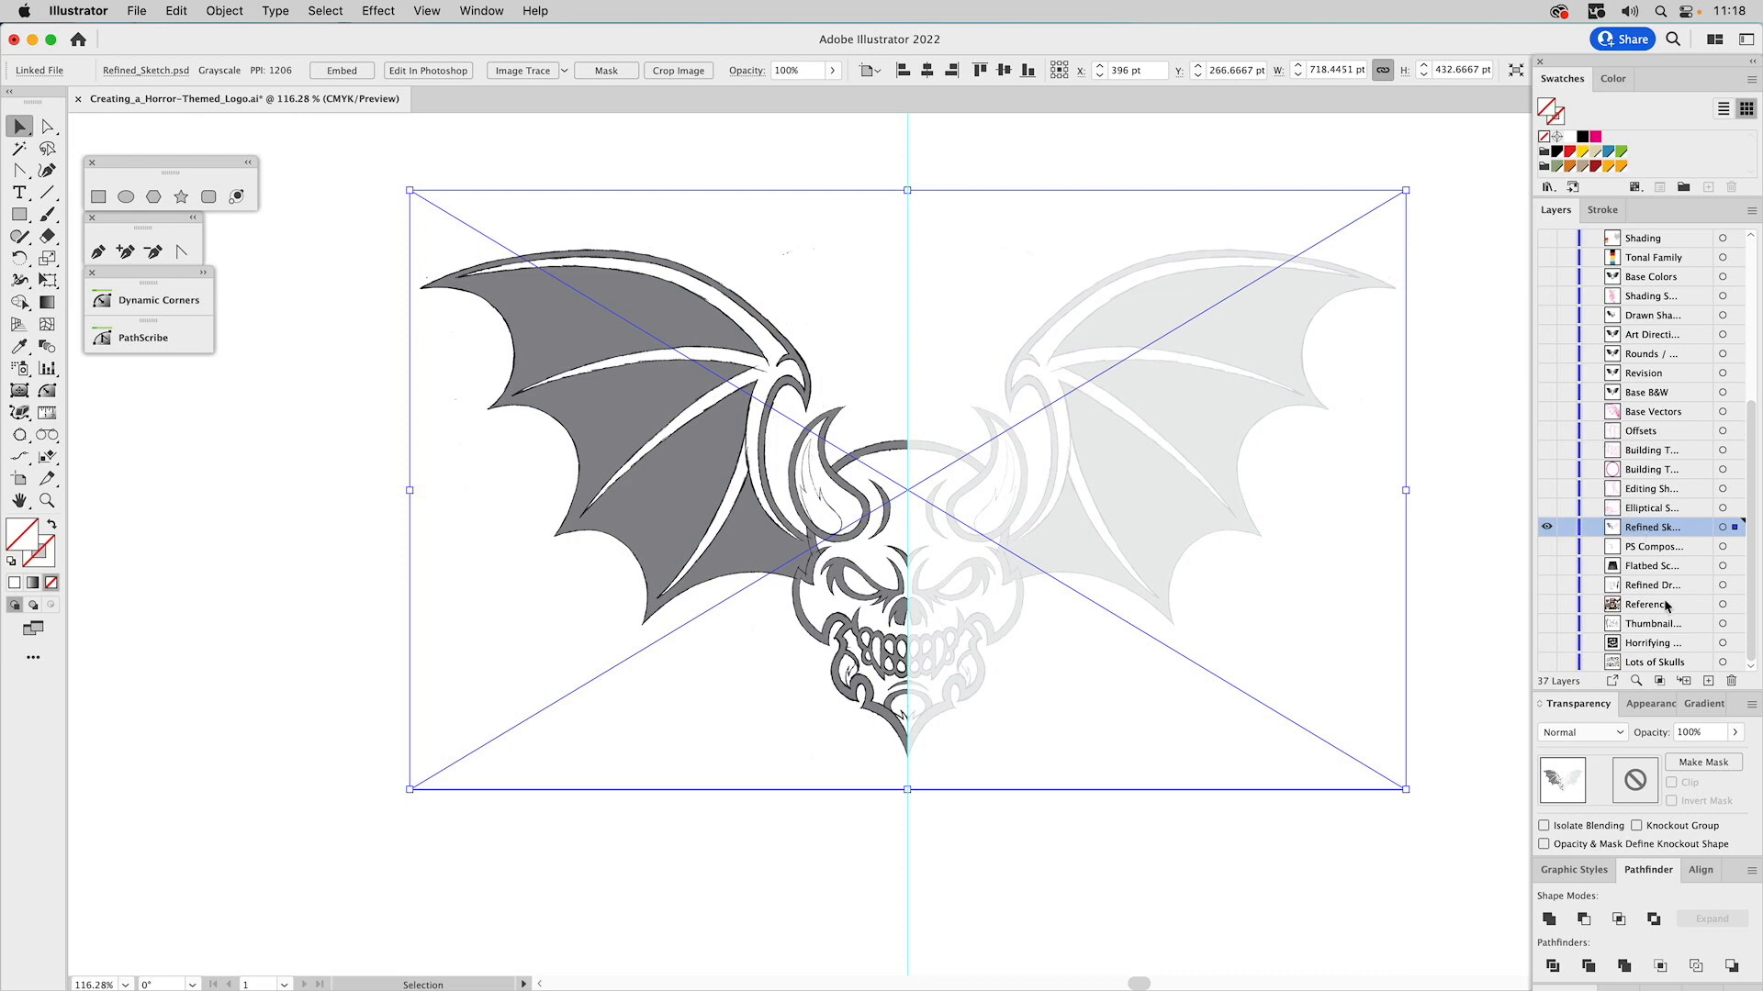
Set the sketch image's opacity to 15% and lock its layer.
{"action": "left_click", "coordinate": [1687, 731]}
{"action": "type", "text": "15"}
{"action": "key", "text": "Return"}
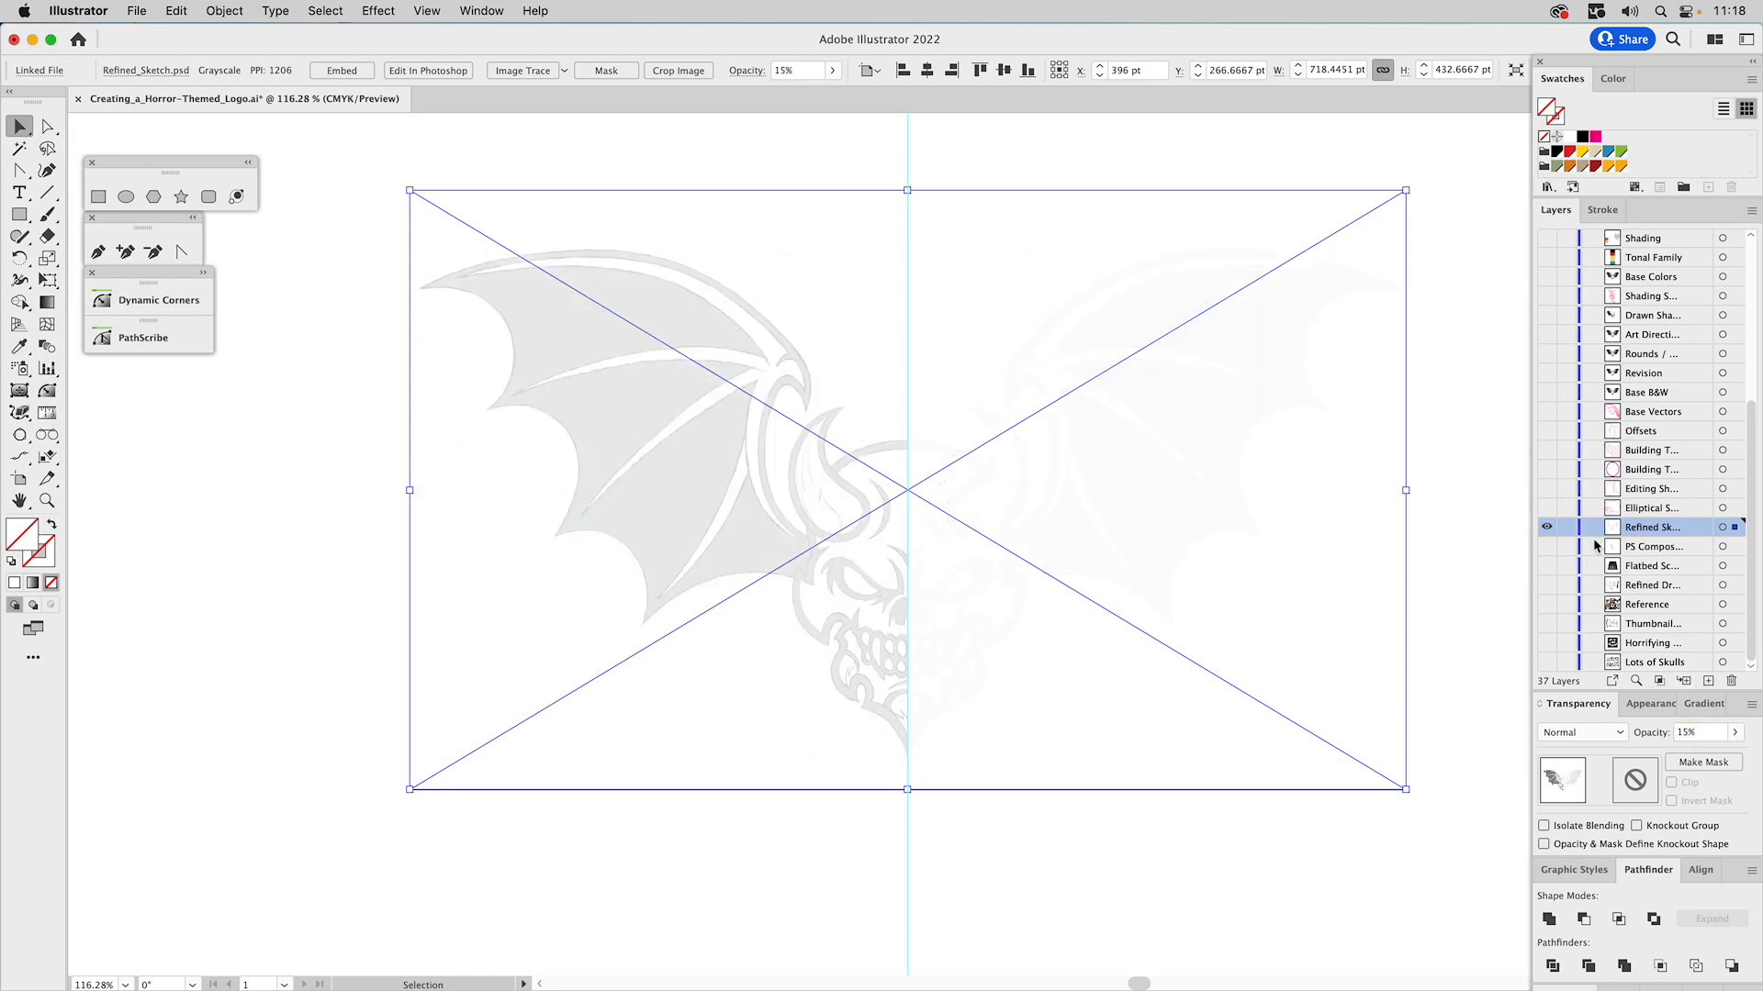
{"action": "left_click", "coordinate": [1563, 526]}
{"action": "left_click", "coordinate": [1563, 526]}
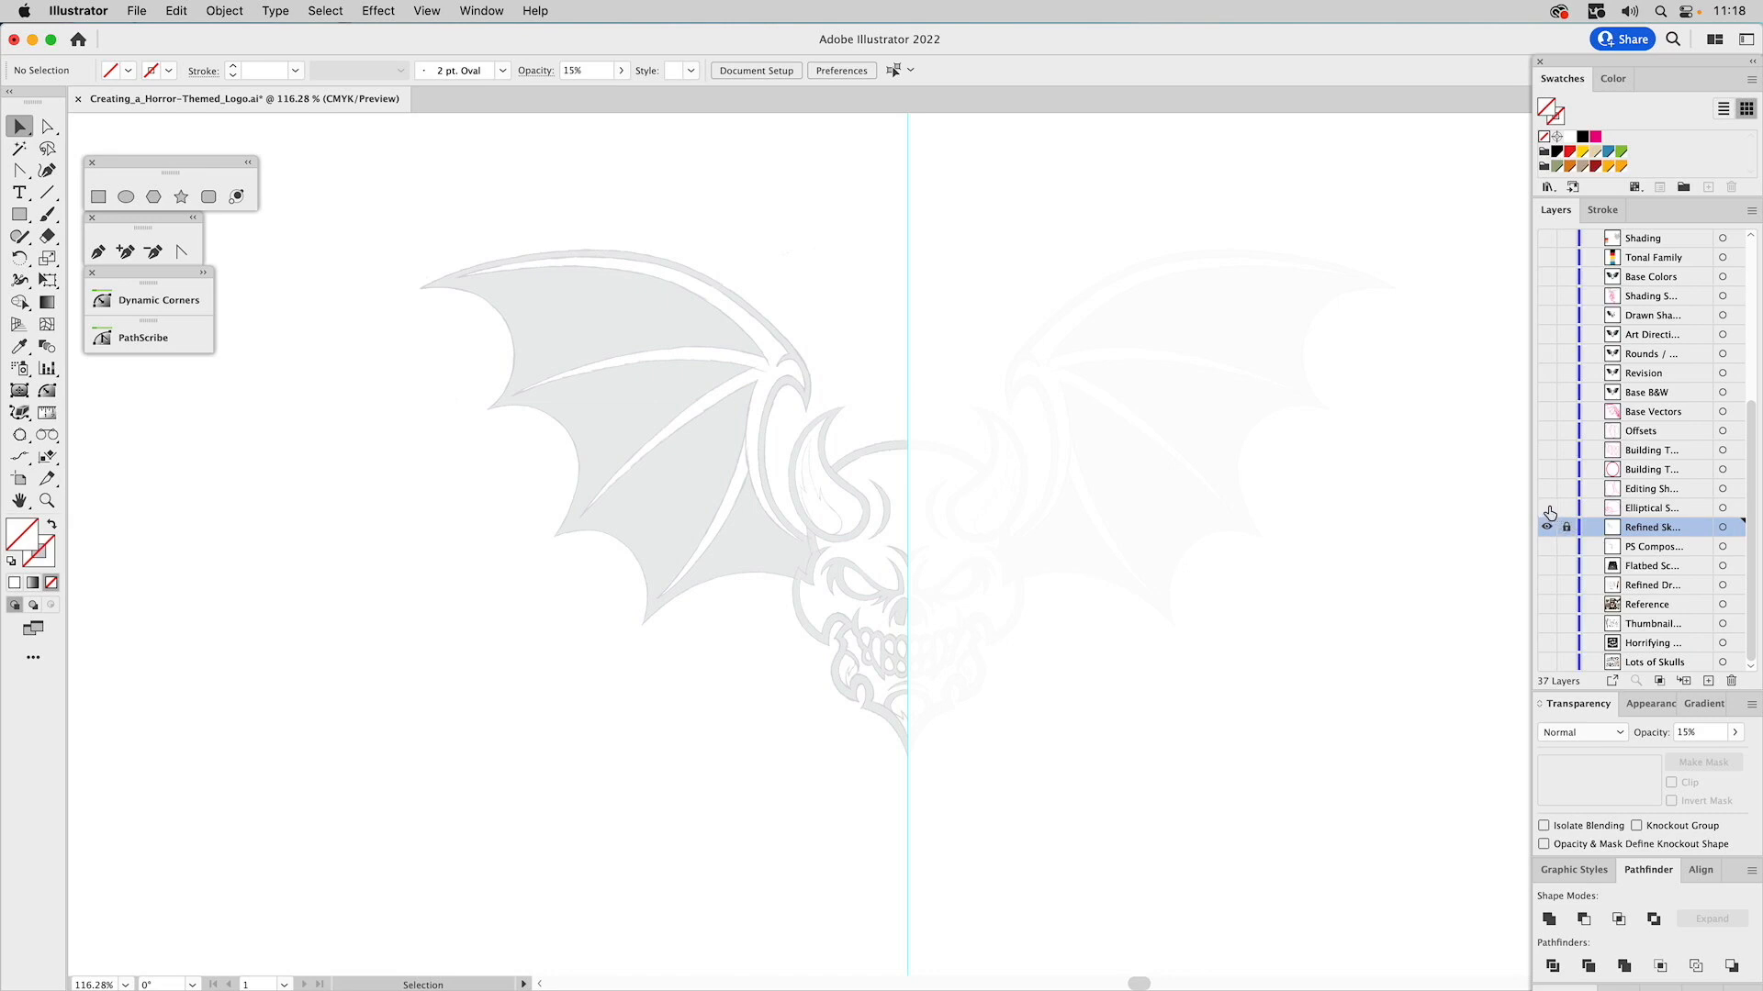
Show the elliptical shapes layer over the faded sketch and check the large ellipse that forms the skull's cranium.
{"action": "left_click", "coordinate": [1546, 508]}
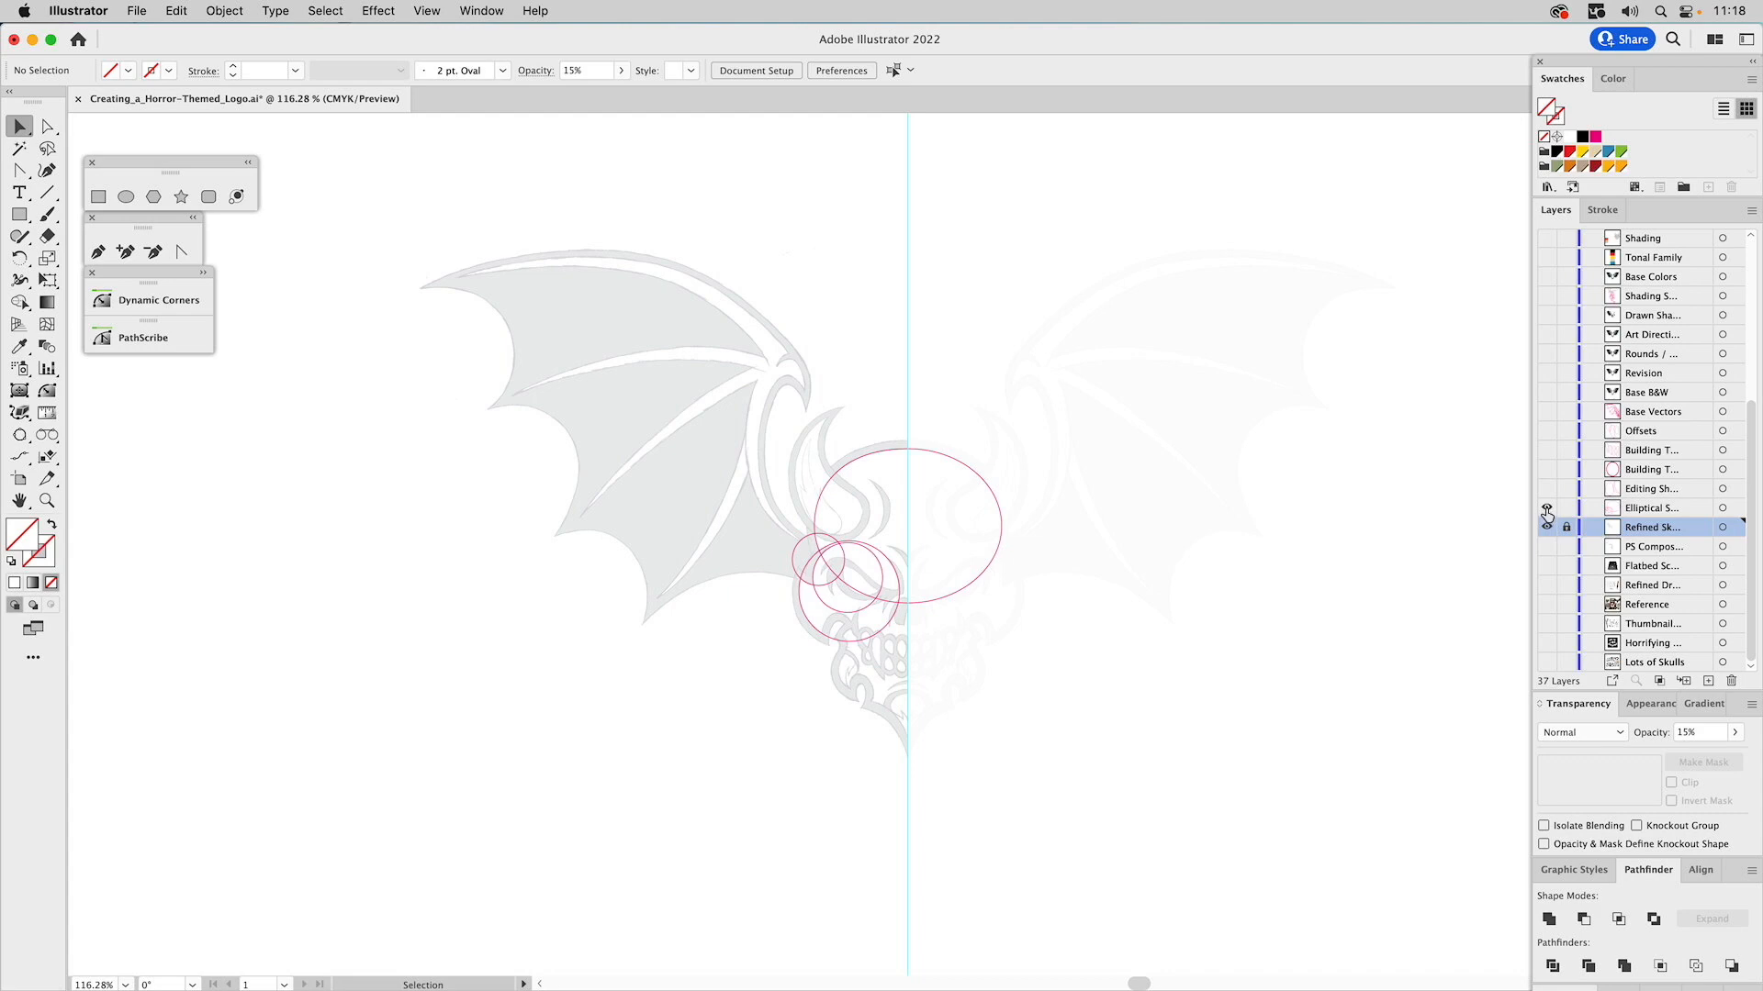
{"action": "key", "text": "z"}
{"action": "left_click_drag", "start_coordinate": [749, 384], "coordinate": [1058, 743]}
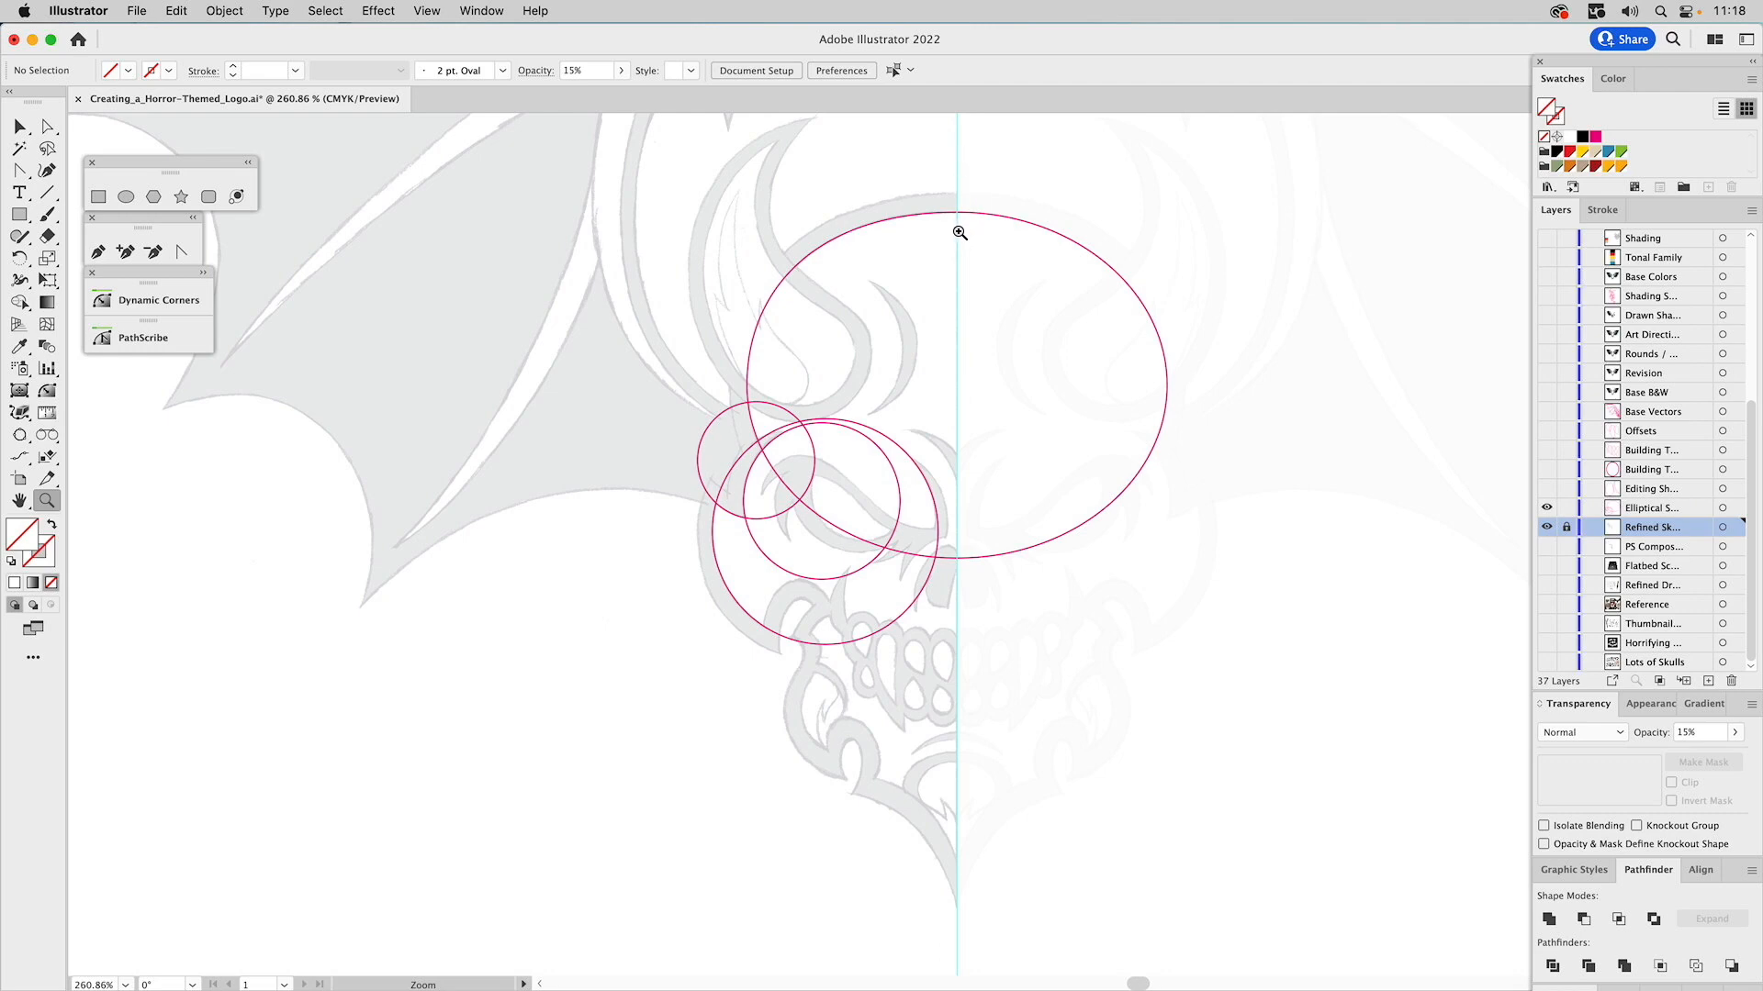
{"action": "key", "text": "v"}
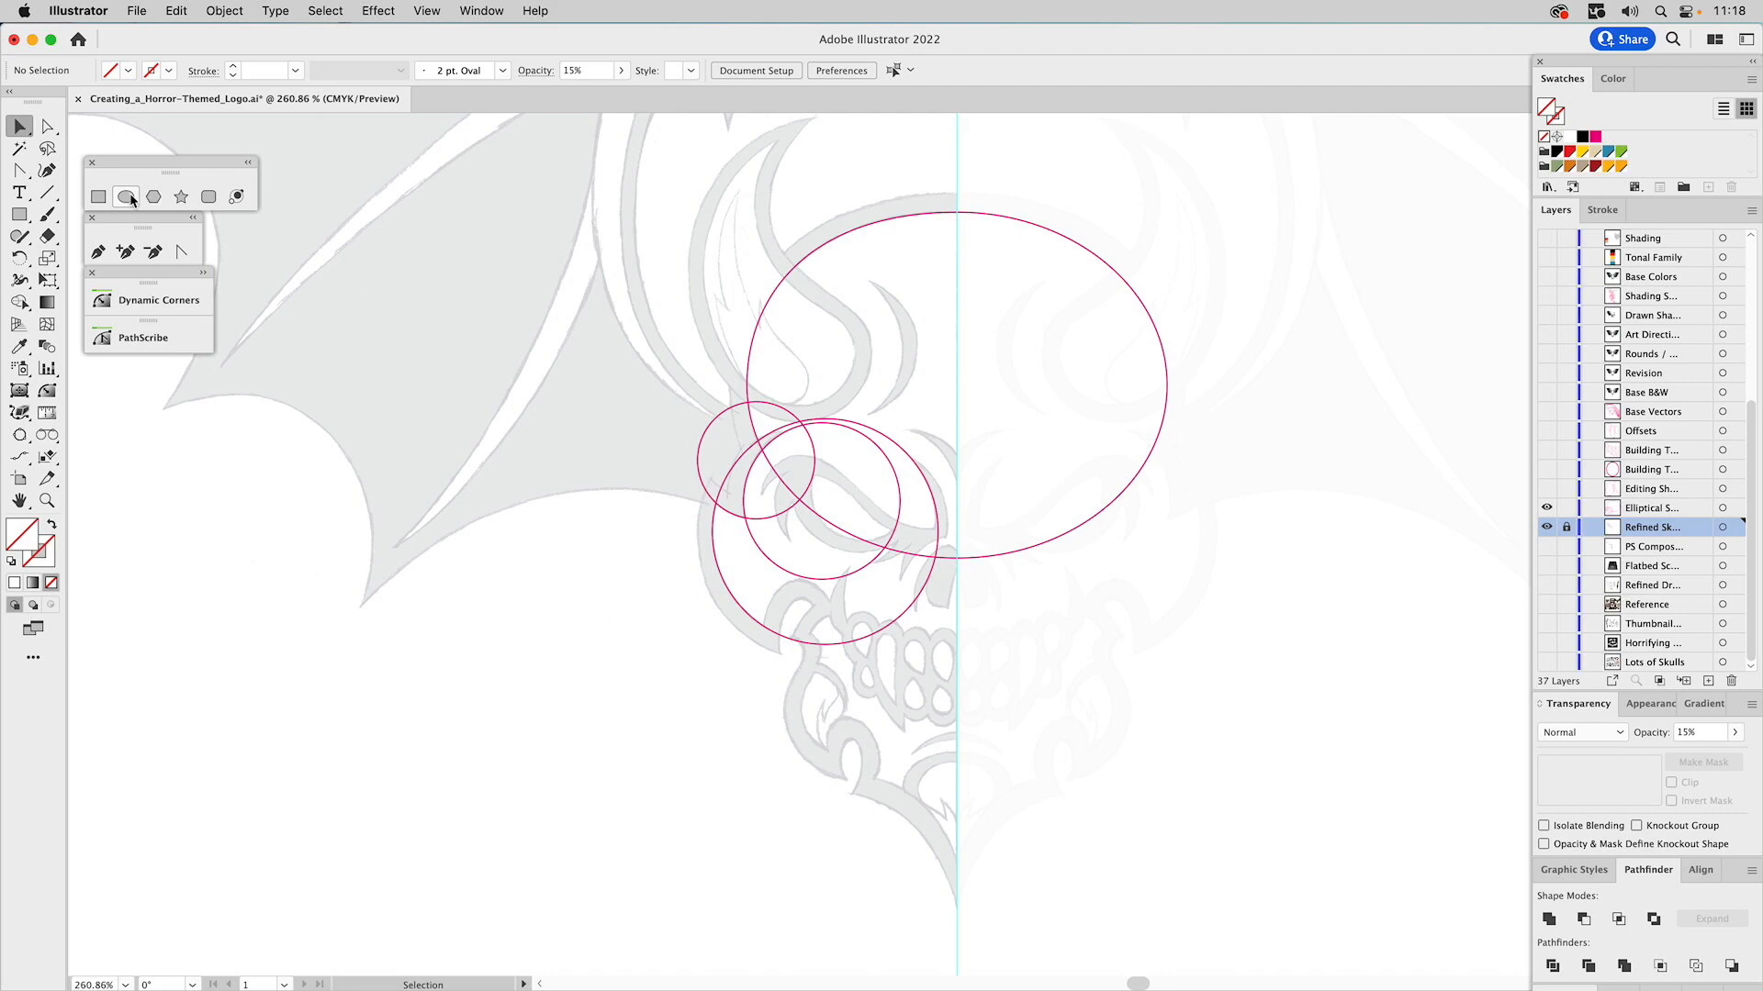
{"action": "left_click", "coordinate": [821, 256]}
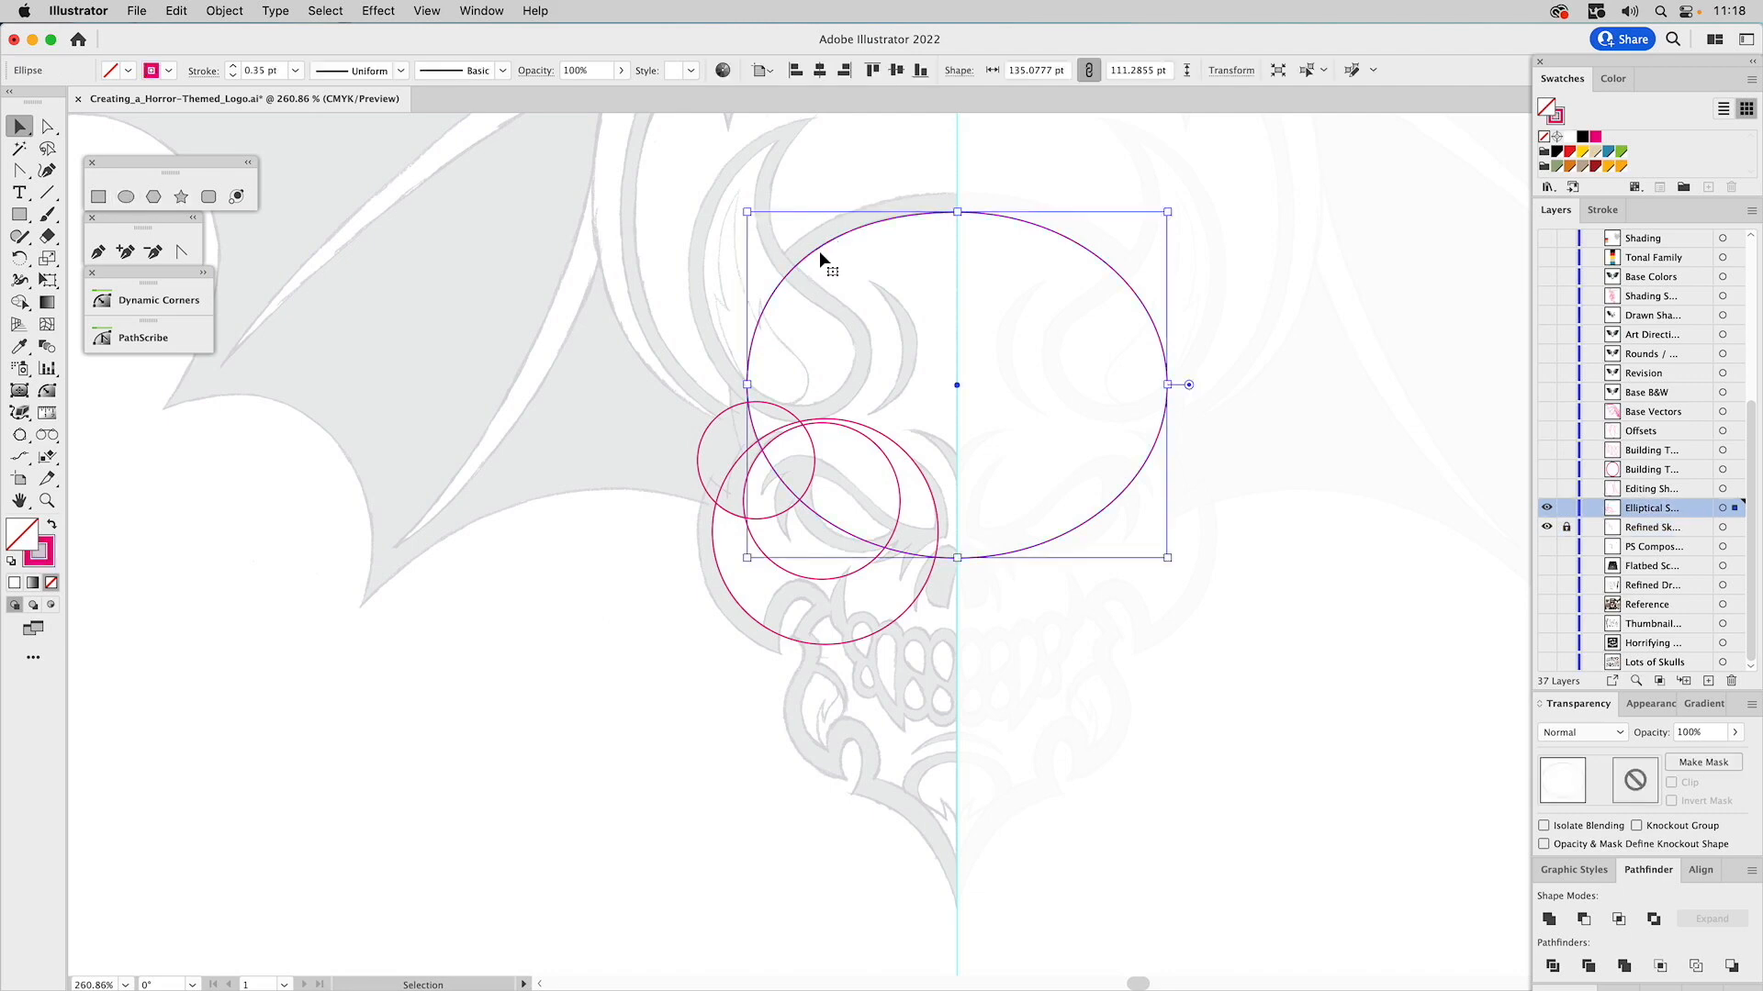
{"action": "left_click", "coordinate": [834, 387]}
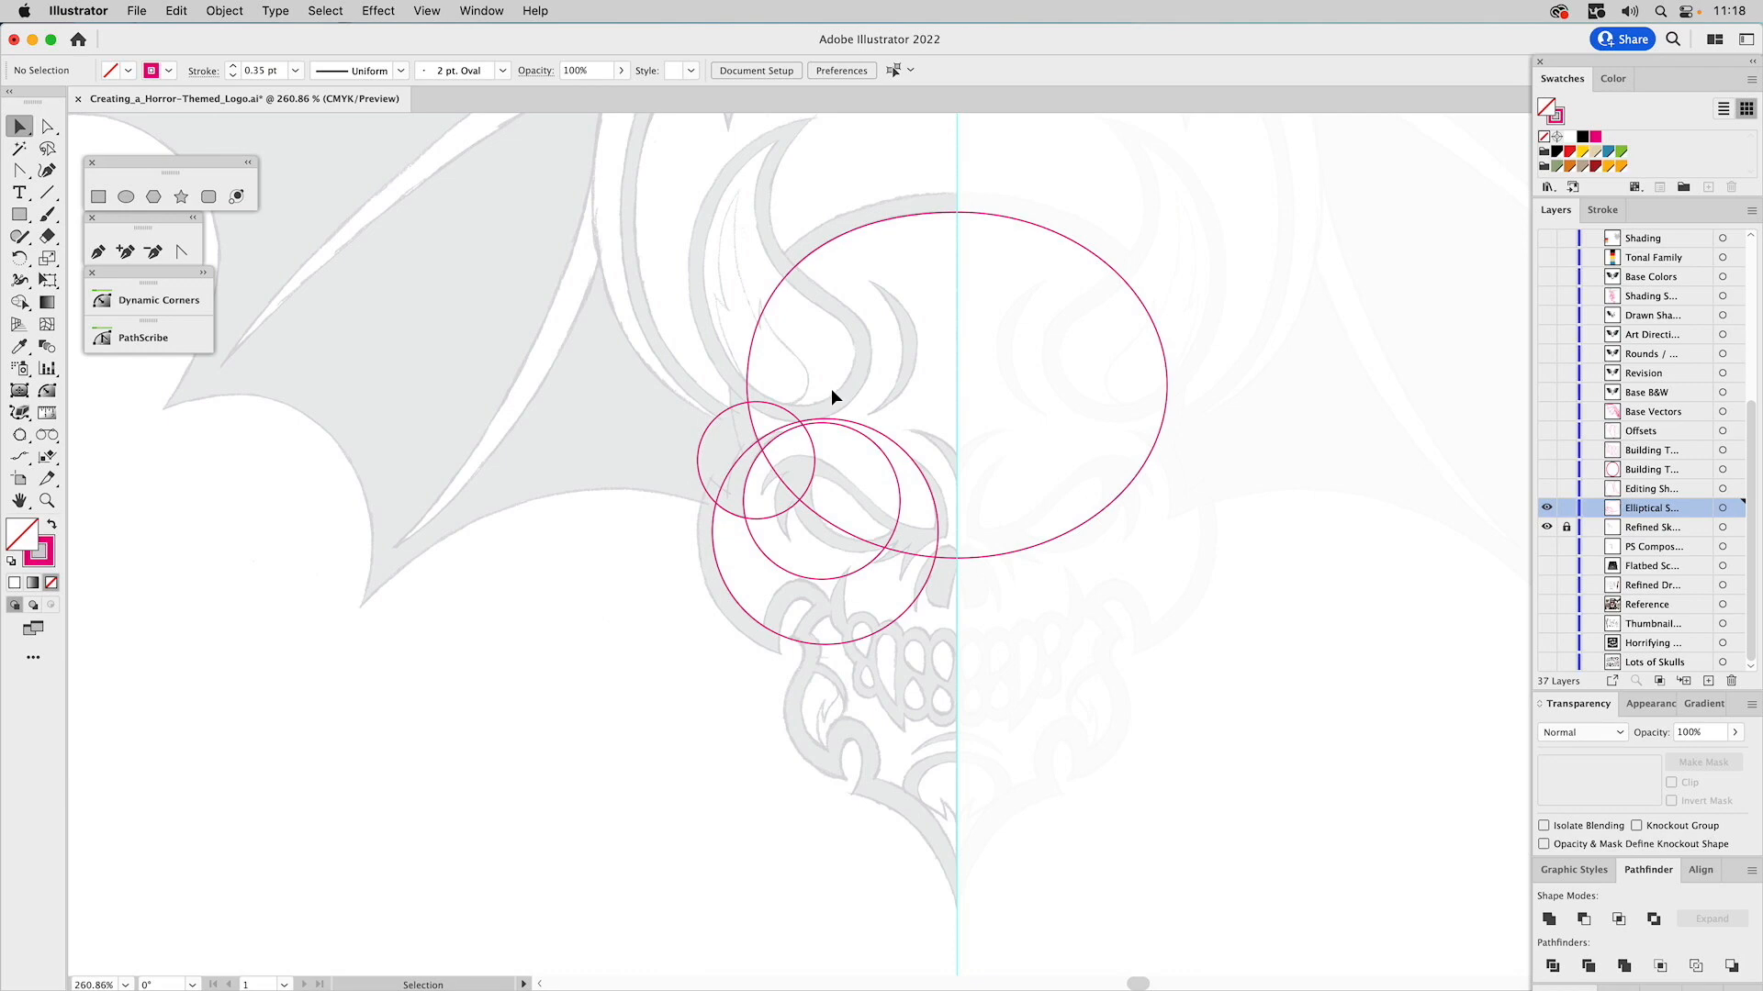
Subtract the small circle at the temple from the large cheek circle with Minus Front.
{"action": "left_click", "coordinate": [723, 413]}
{"action": "left_click", "coordinate": [734, 463], "text": "shift"}
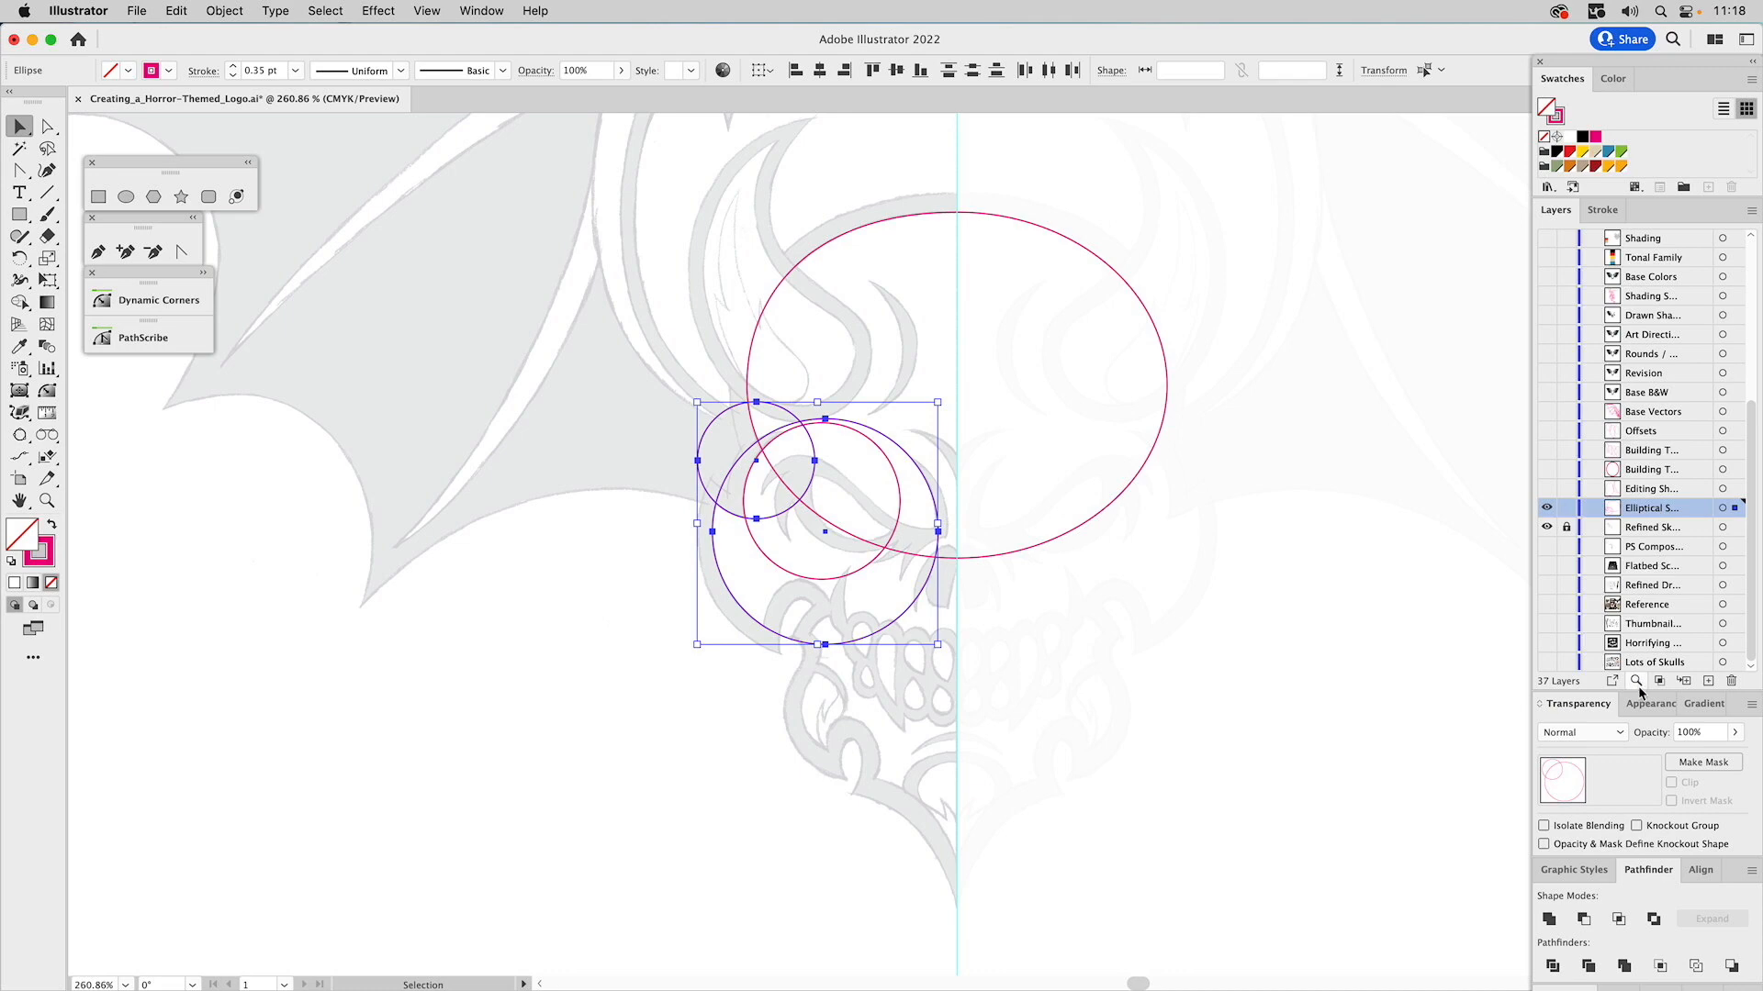
{"action": "left_click", "coordinate": [1583, 919]}
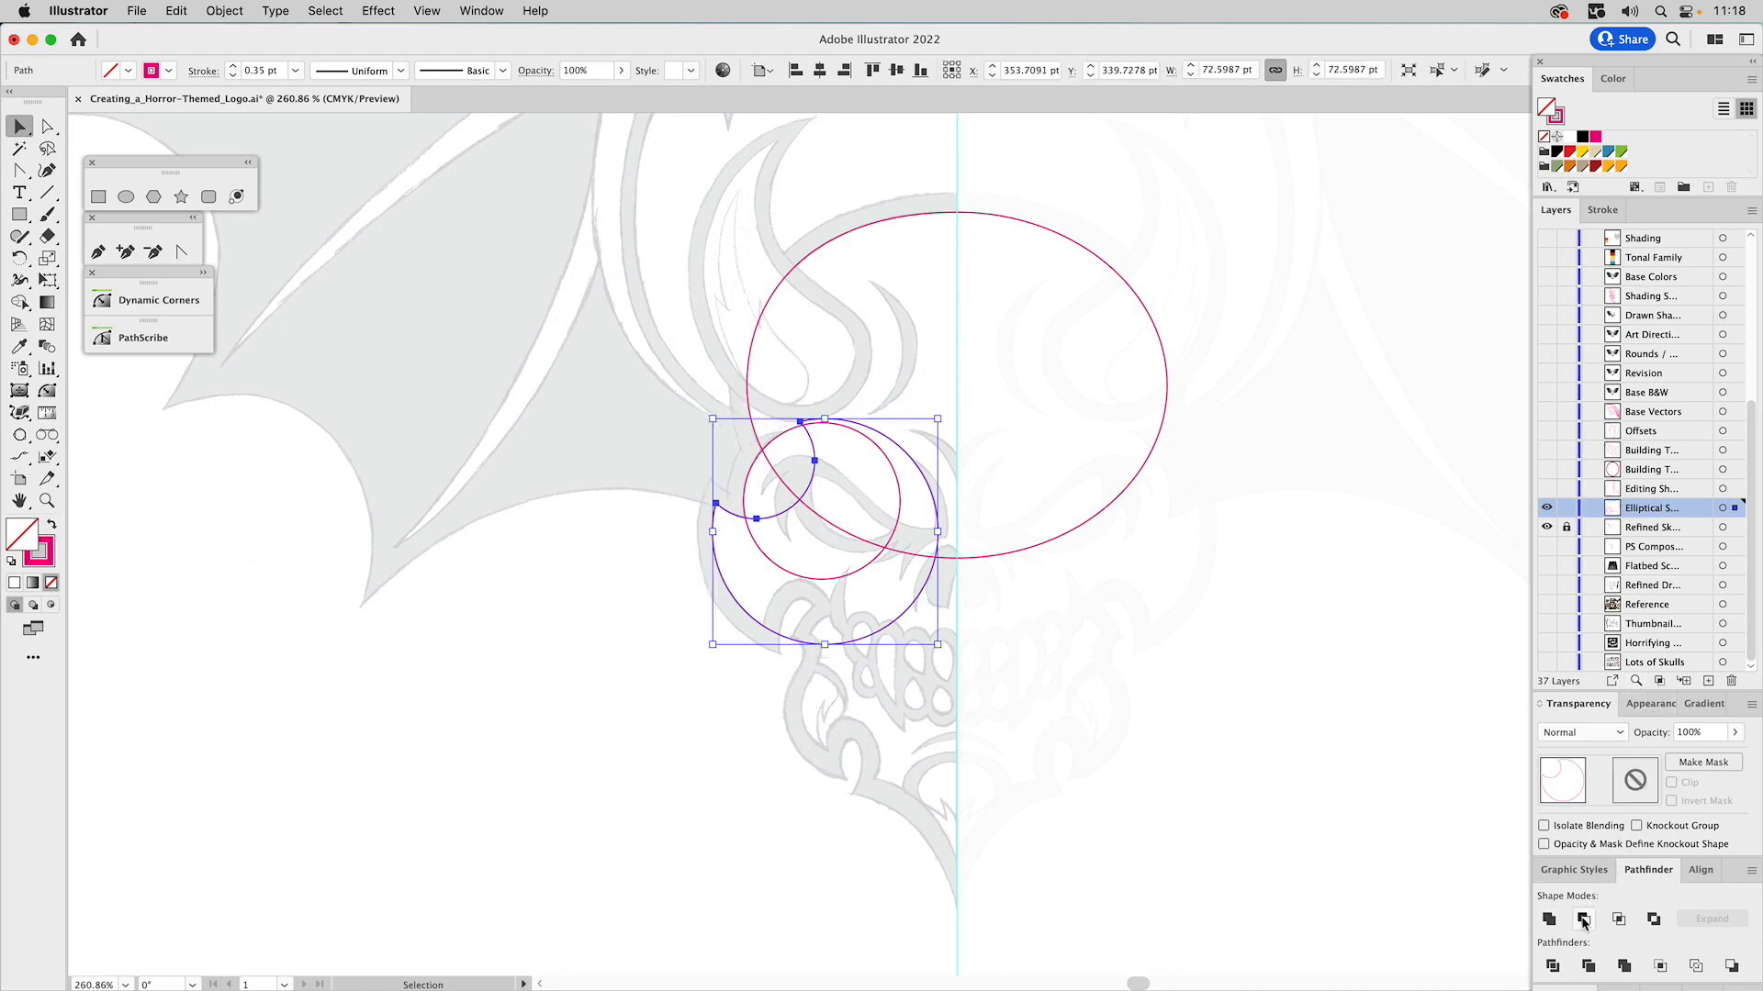
{"action": "left_click", "coordinate": [1063, 428]}
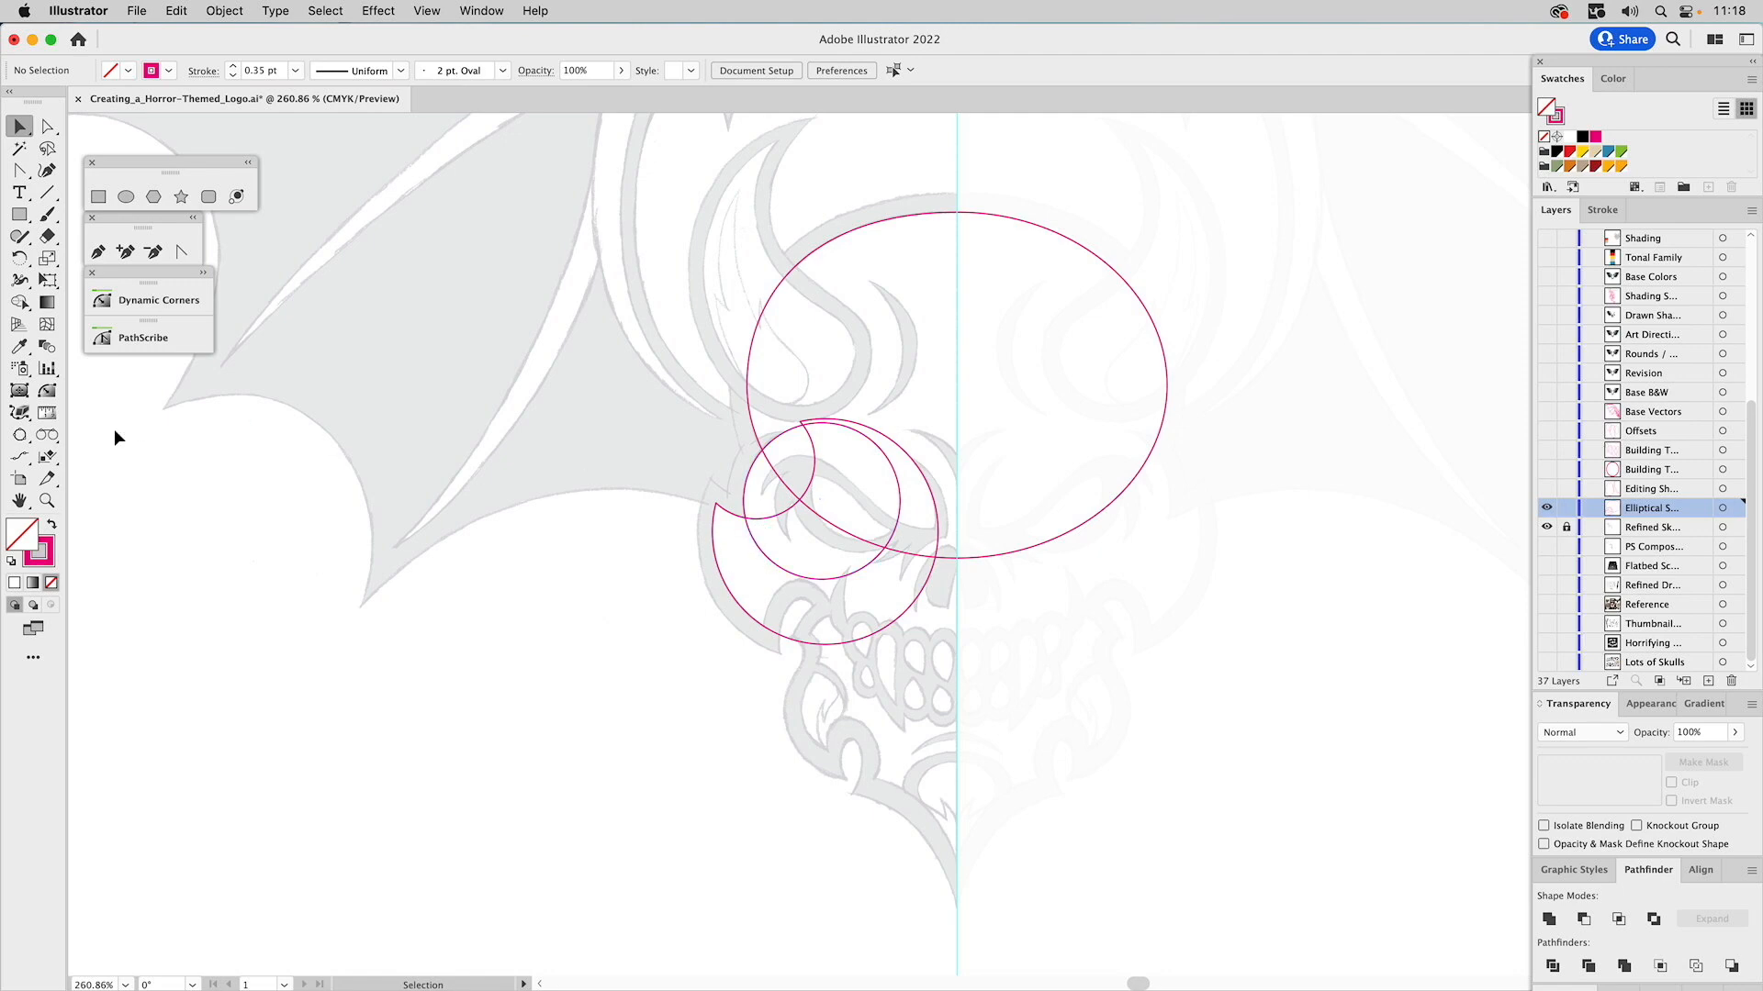
Draw a circle about 26 pt in diameter over the skull's temple and rotate it slightly clockwise.
{"action": "left_click", "coordinate": [47, 501]}
{"action": "left_click_drag", "start_coordinate": [655, 373], "coordinate": [887, 567]}
{"action": "left_click", "coordinate": [126, 196]}
{"action": "left_click_drag", "start_coordinate": [940, 558], "coordinate": [1124, 652]}
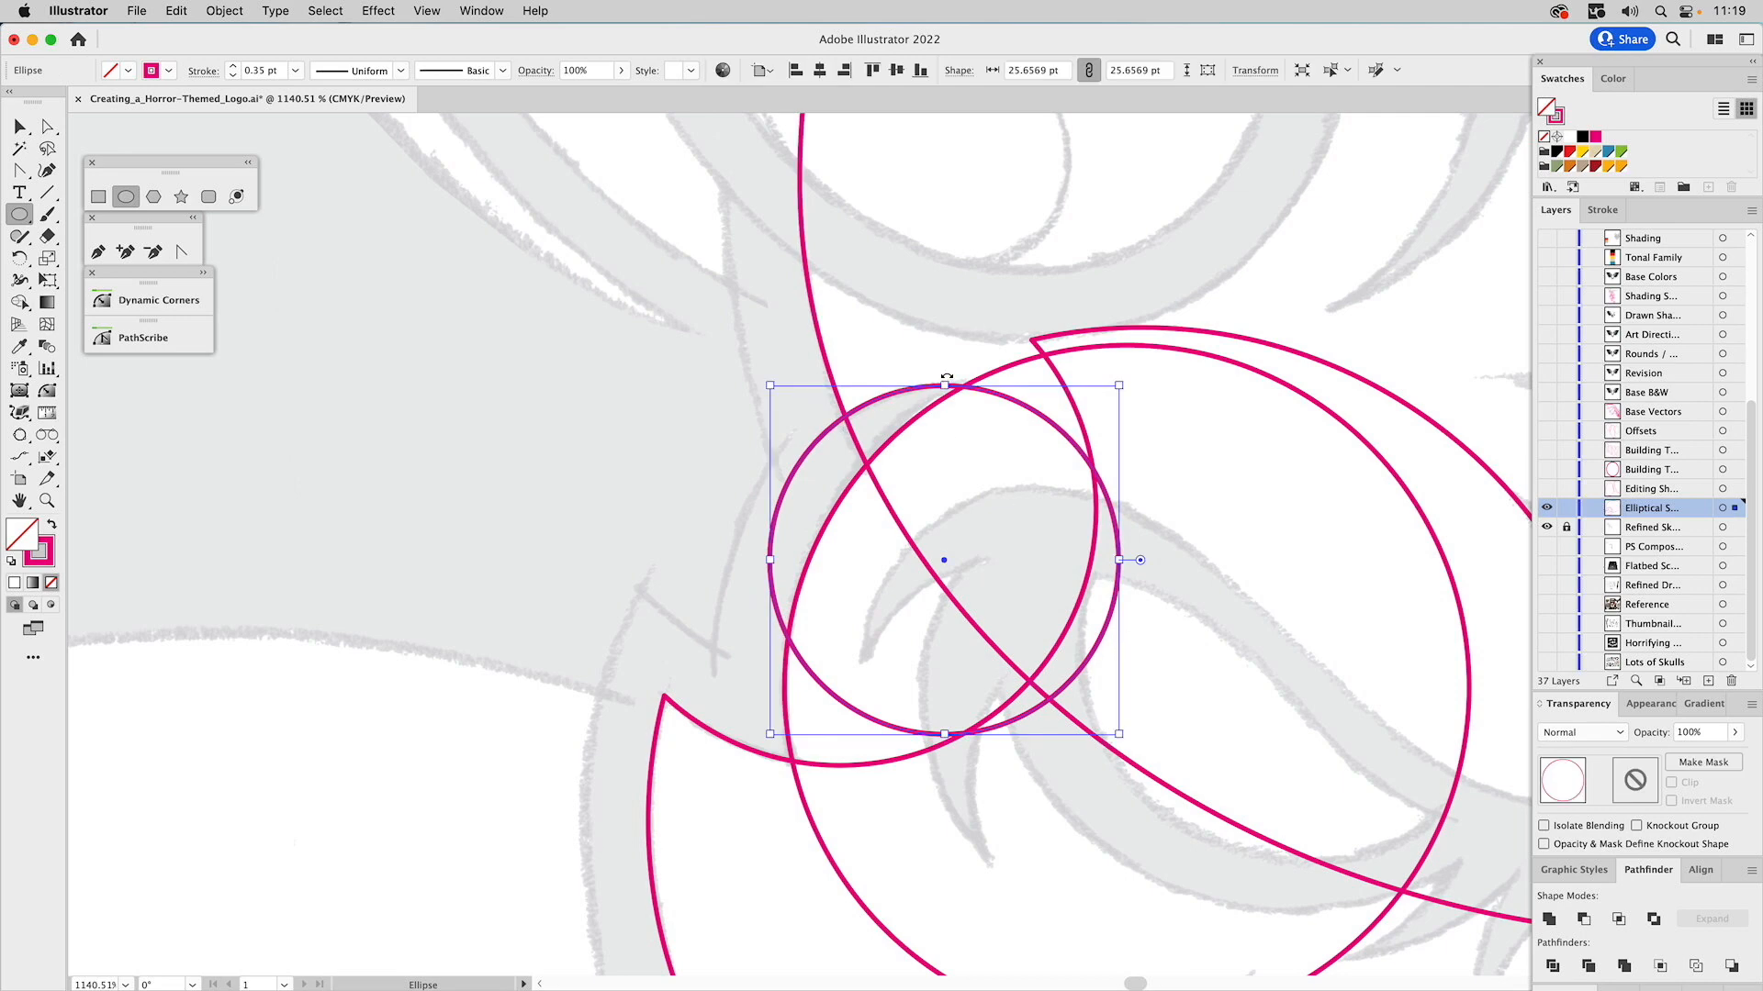
{"action": "left_click_drag", "start_coordinate": [946, 378], "coordinate": [985, 400]}
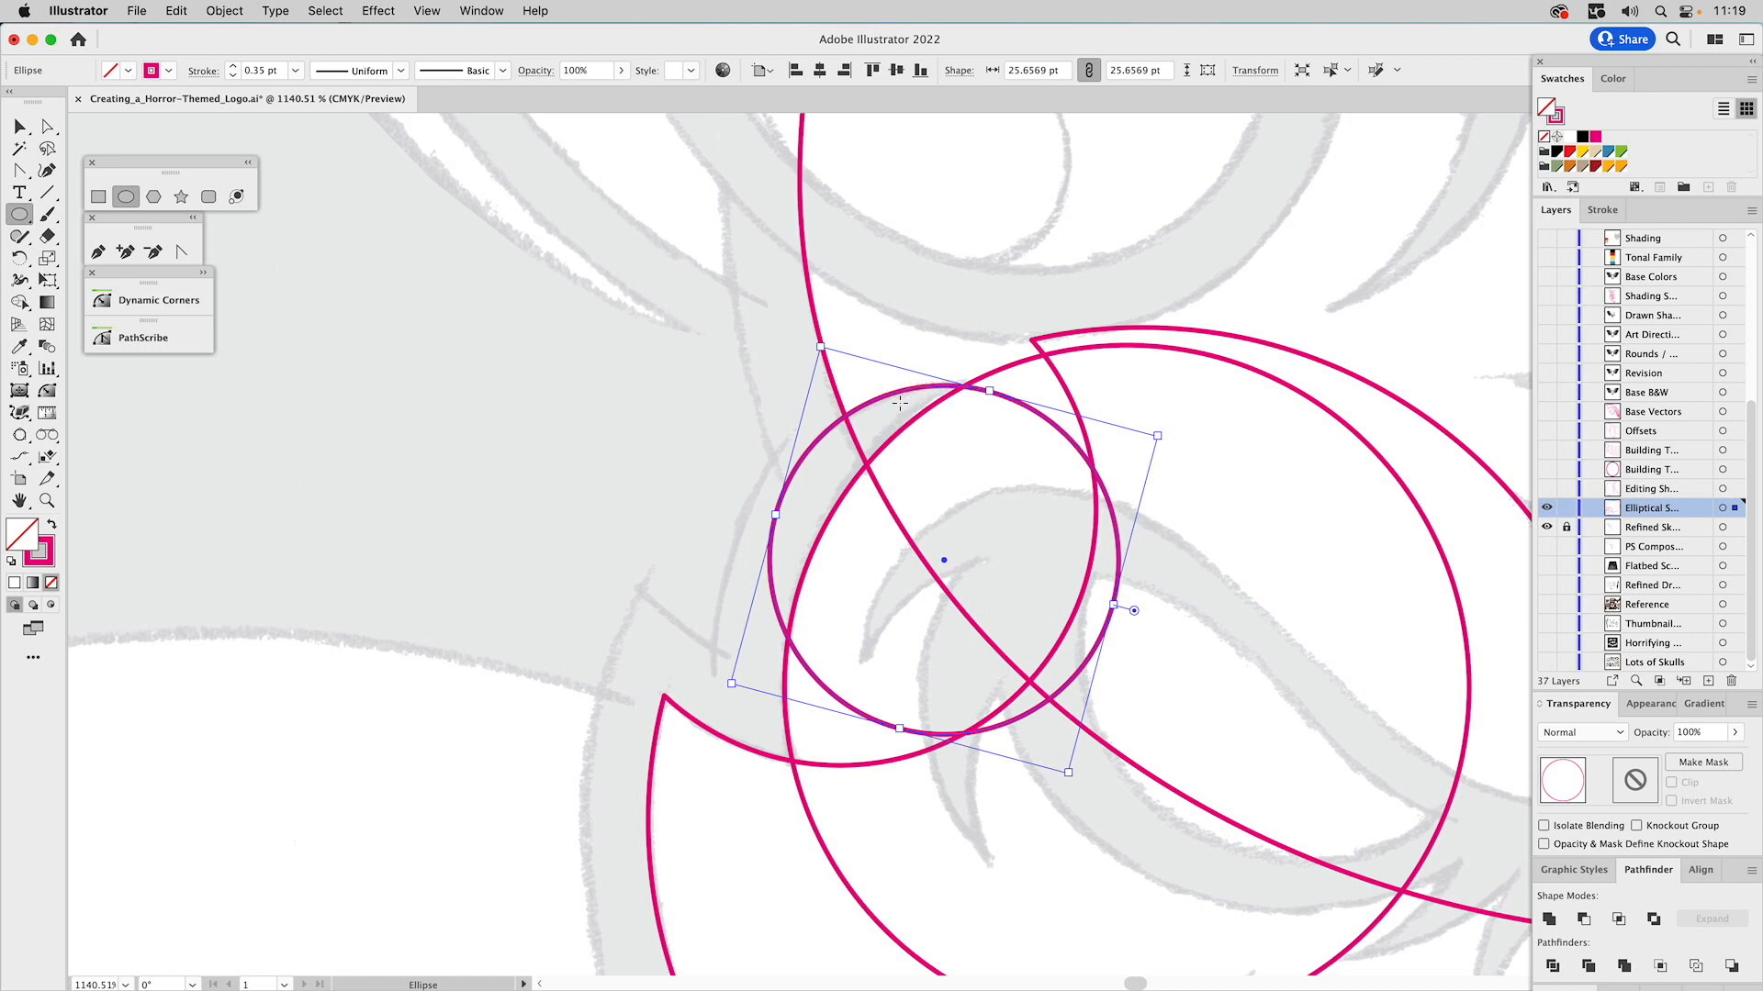
Subtract the new temple circle from the large cranium ellipse with Minus Front.
{"action": "key", "text": "v"}
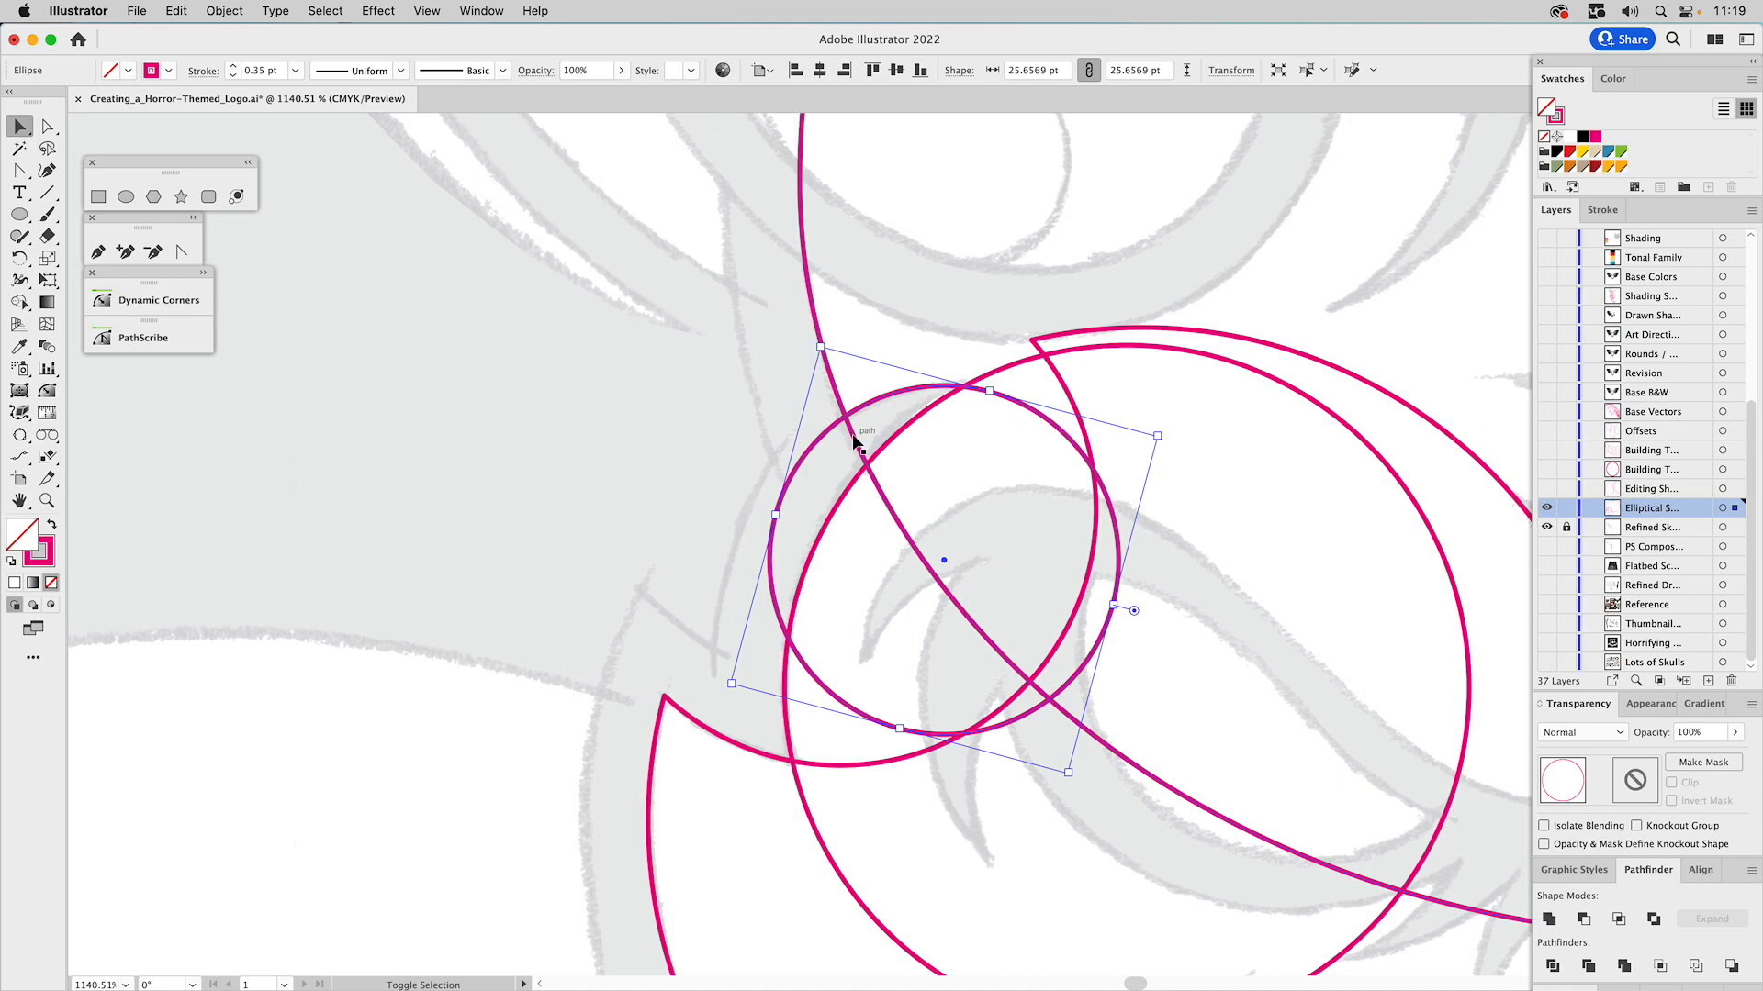
{"action": "left_click", "coordinate": [854, 443], "text": "shift"}
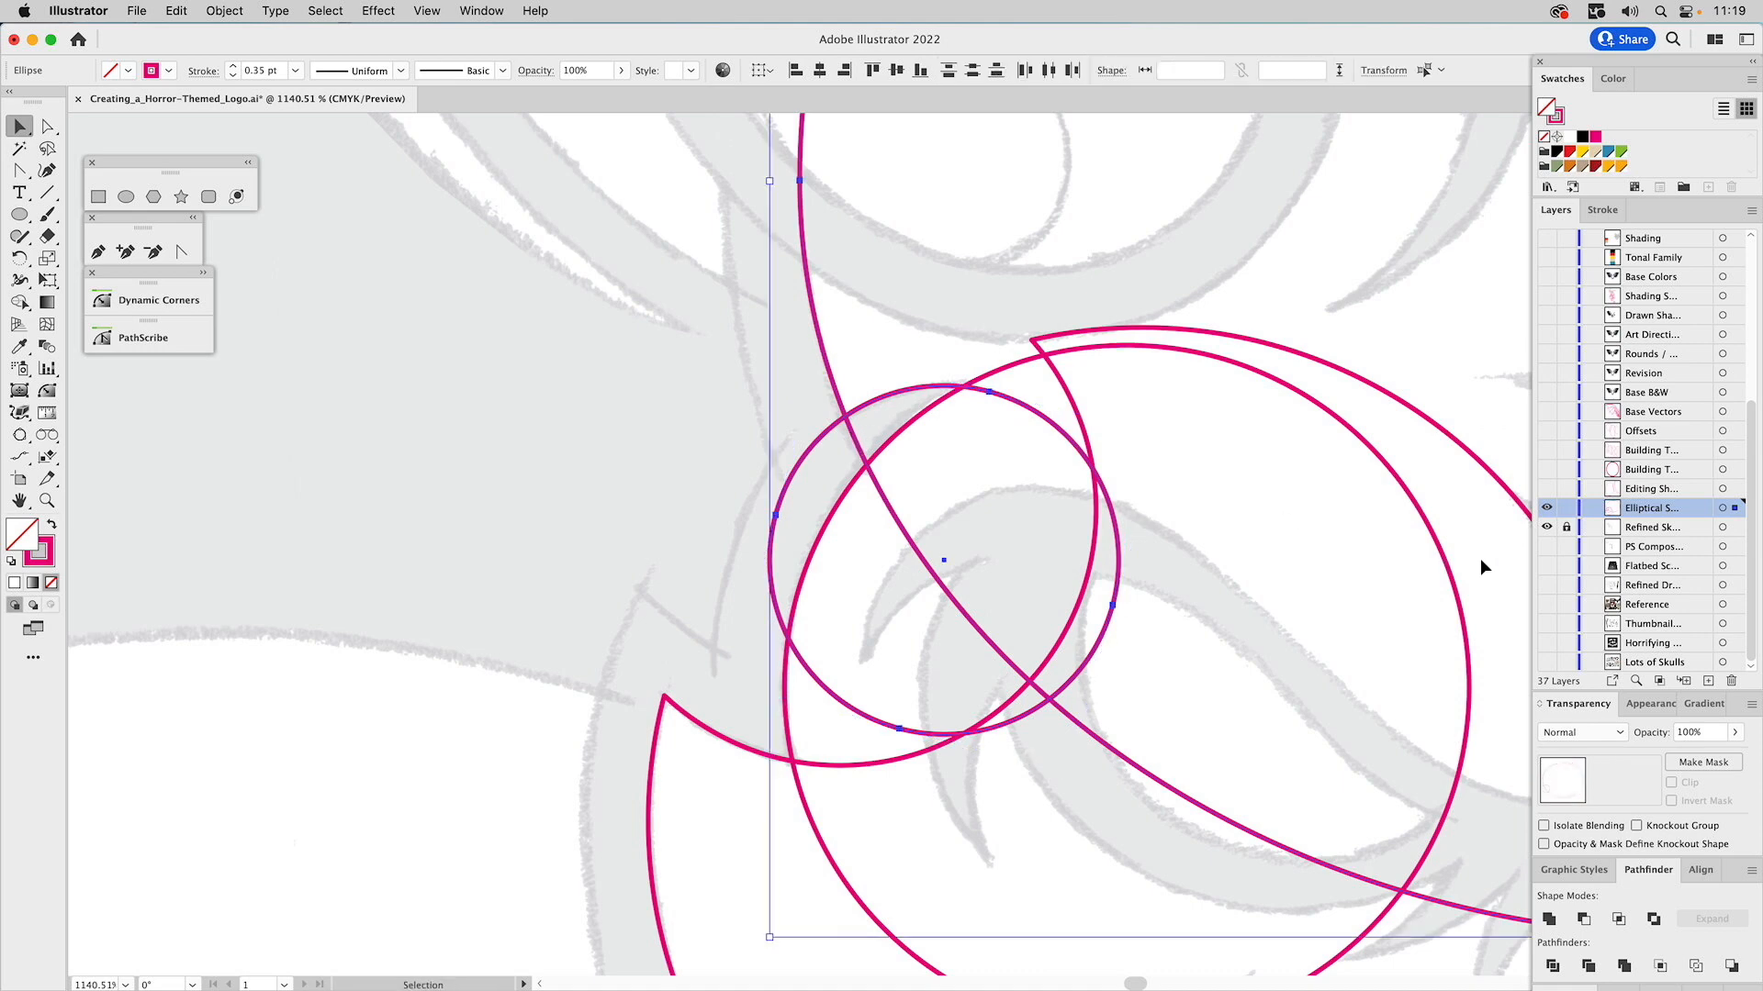
{"action": "left_click", "coordinate": [1585, 921]}
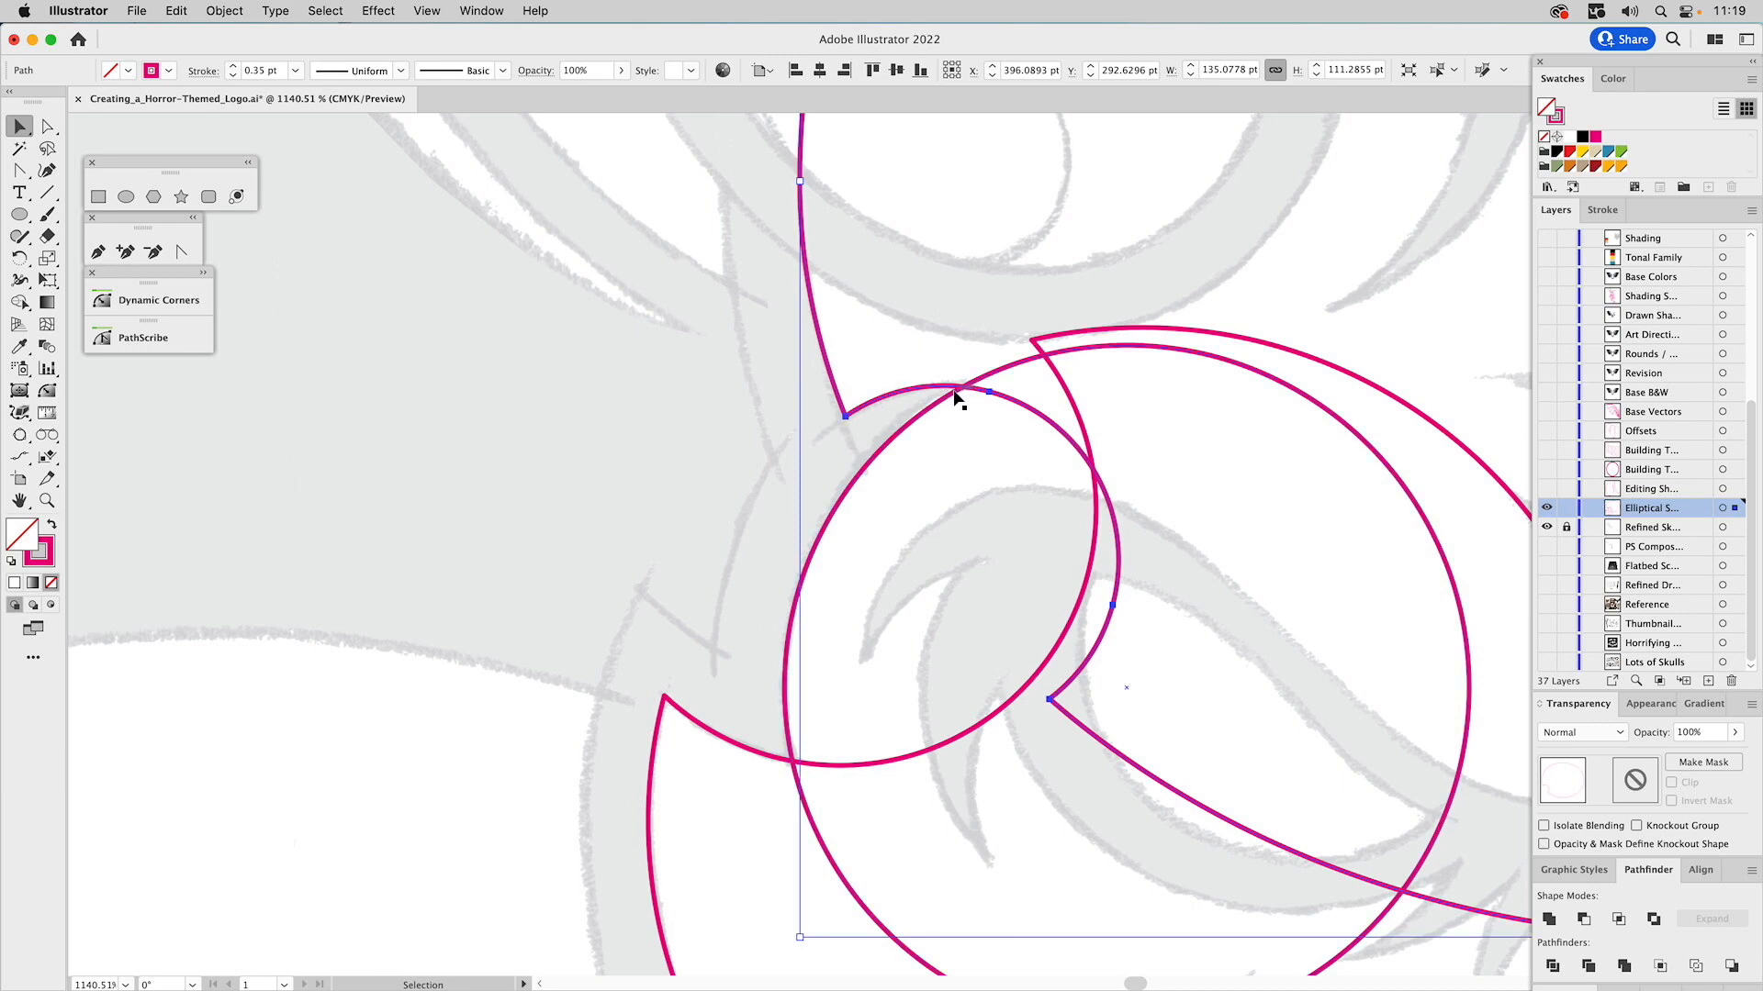
Unite the trimmed cranium ellipse, the eye circle and the trimmed cheek shape into one skull outline.
{"action": "left_click", "coordinate": [46, 500]}
{"action": "left_click", "coordinate": [881, 457], "text": "alt"}
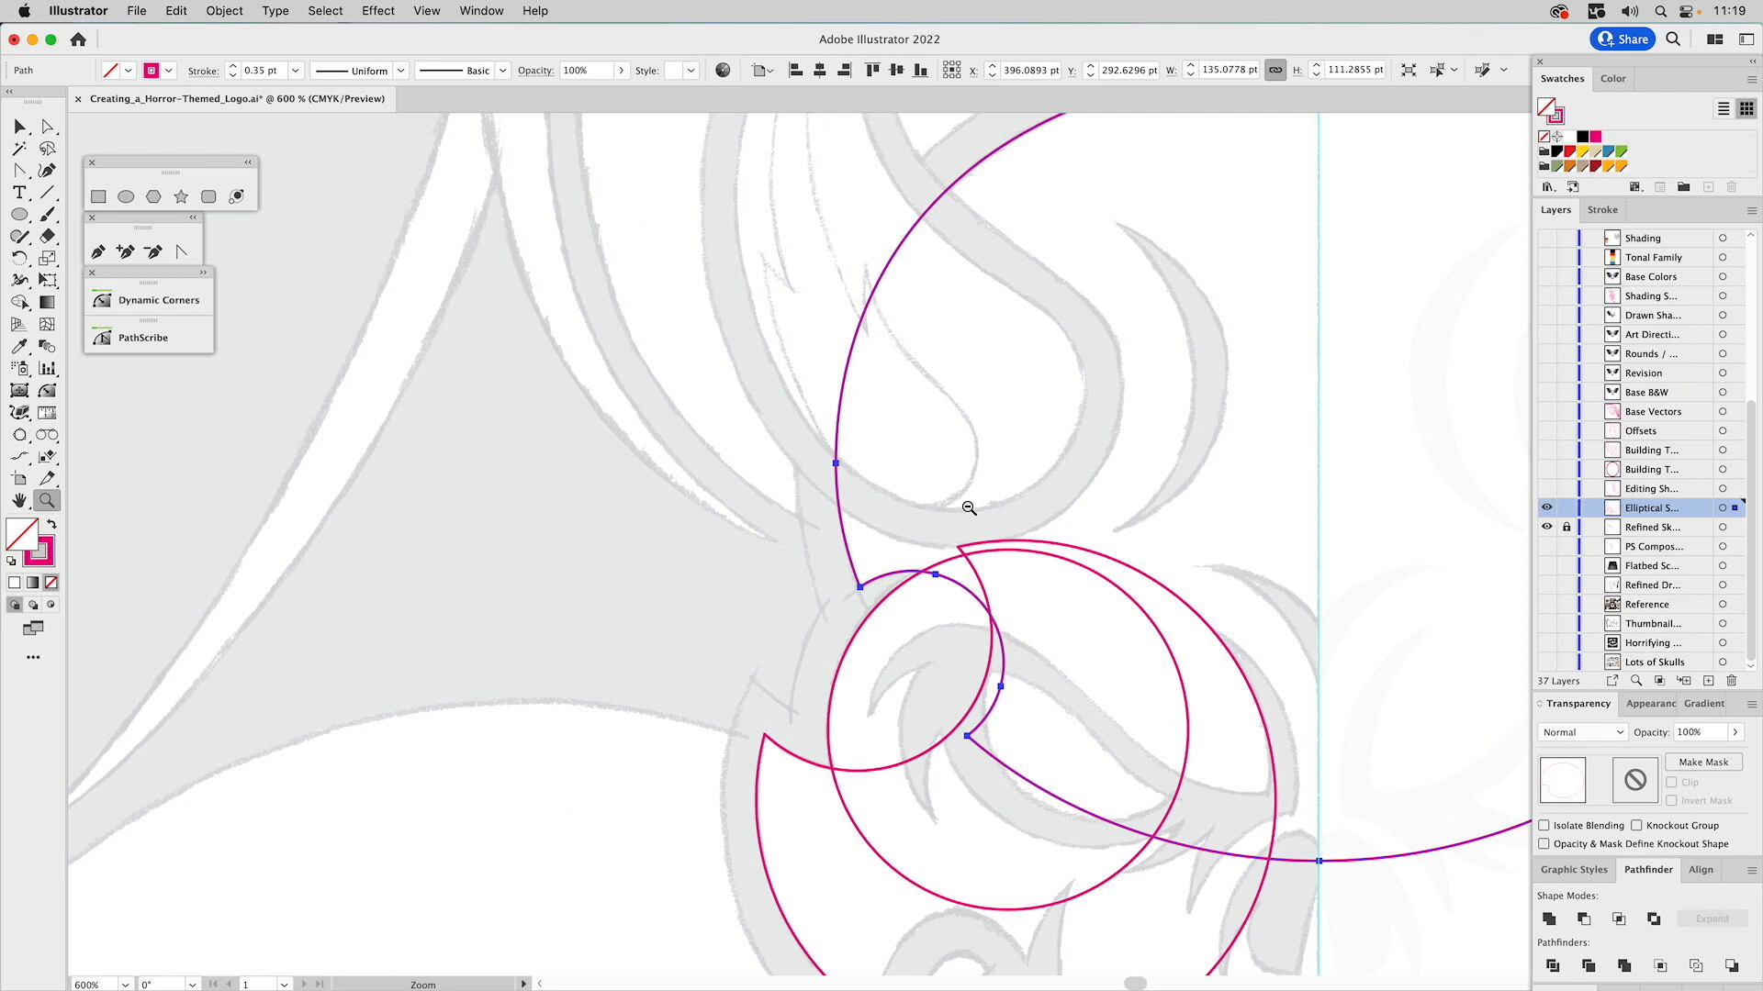
{"action": "left_click", "coordinate": [970, 510], "text": "alt"}
{"action": "scroll", "coordinate": [960, 551], "scroll_direction": "down", "scroll_amount": 5}
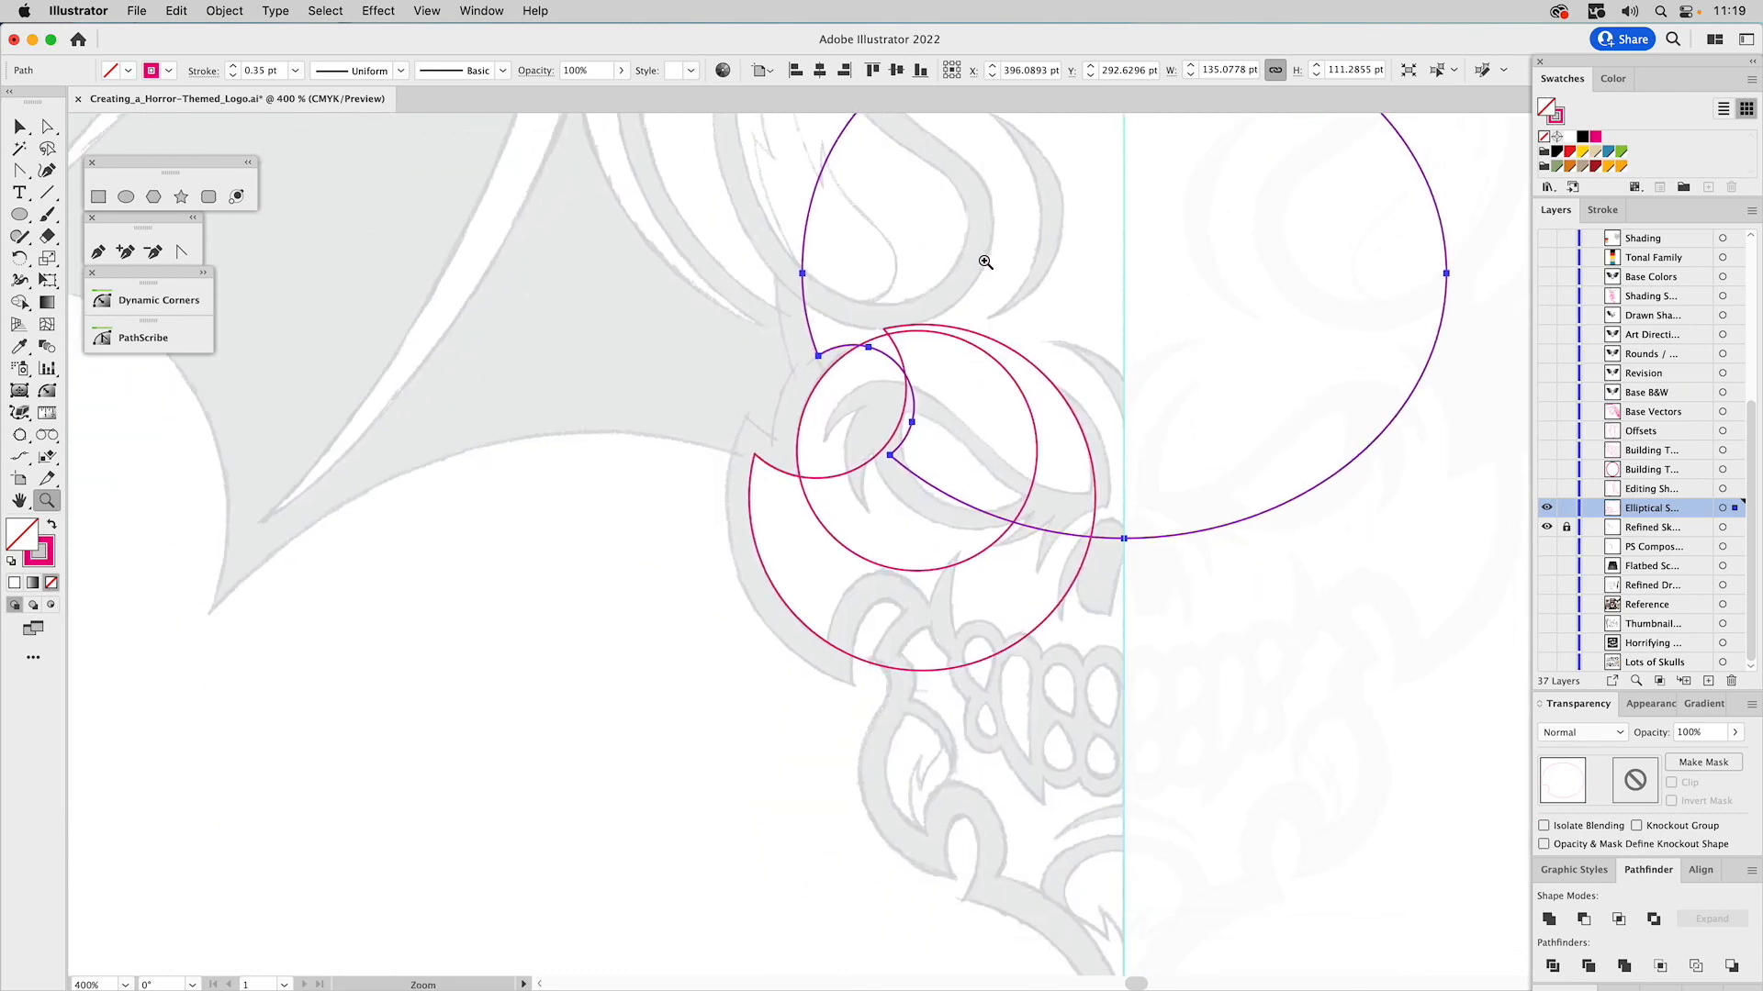
{"action": "key", "text": "v"}
{"action": "left_click_drag", "start_coordinate": [973, 263], "coordinate": [846, 537]}
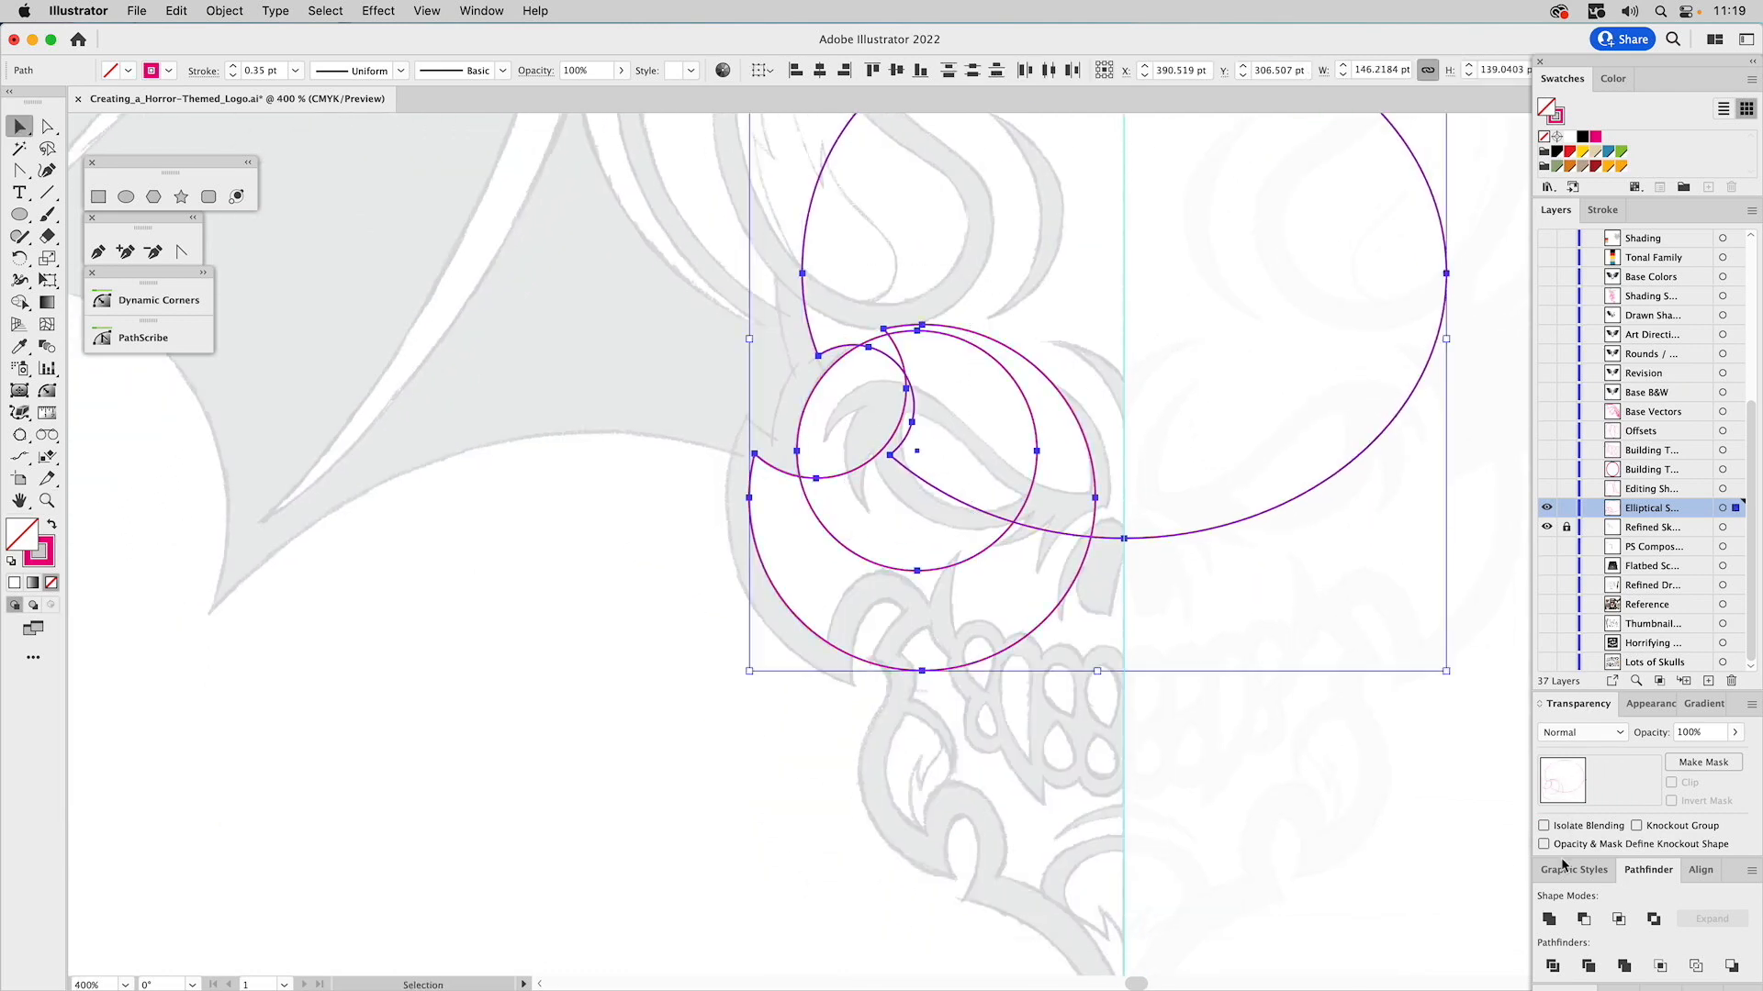
{"action": "left_click", "coordinate": [1549, 921]}
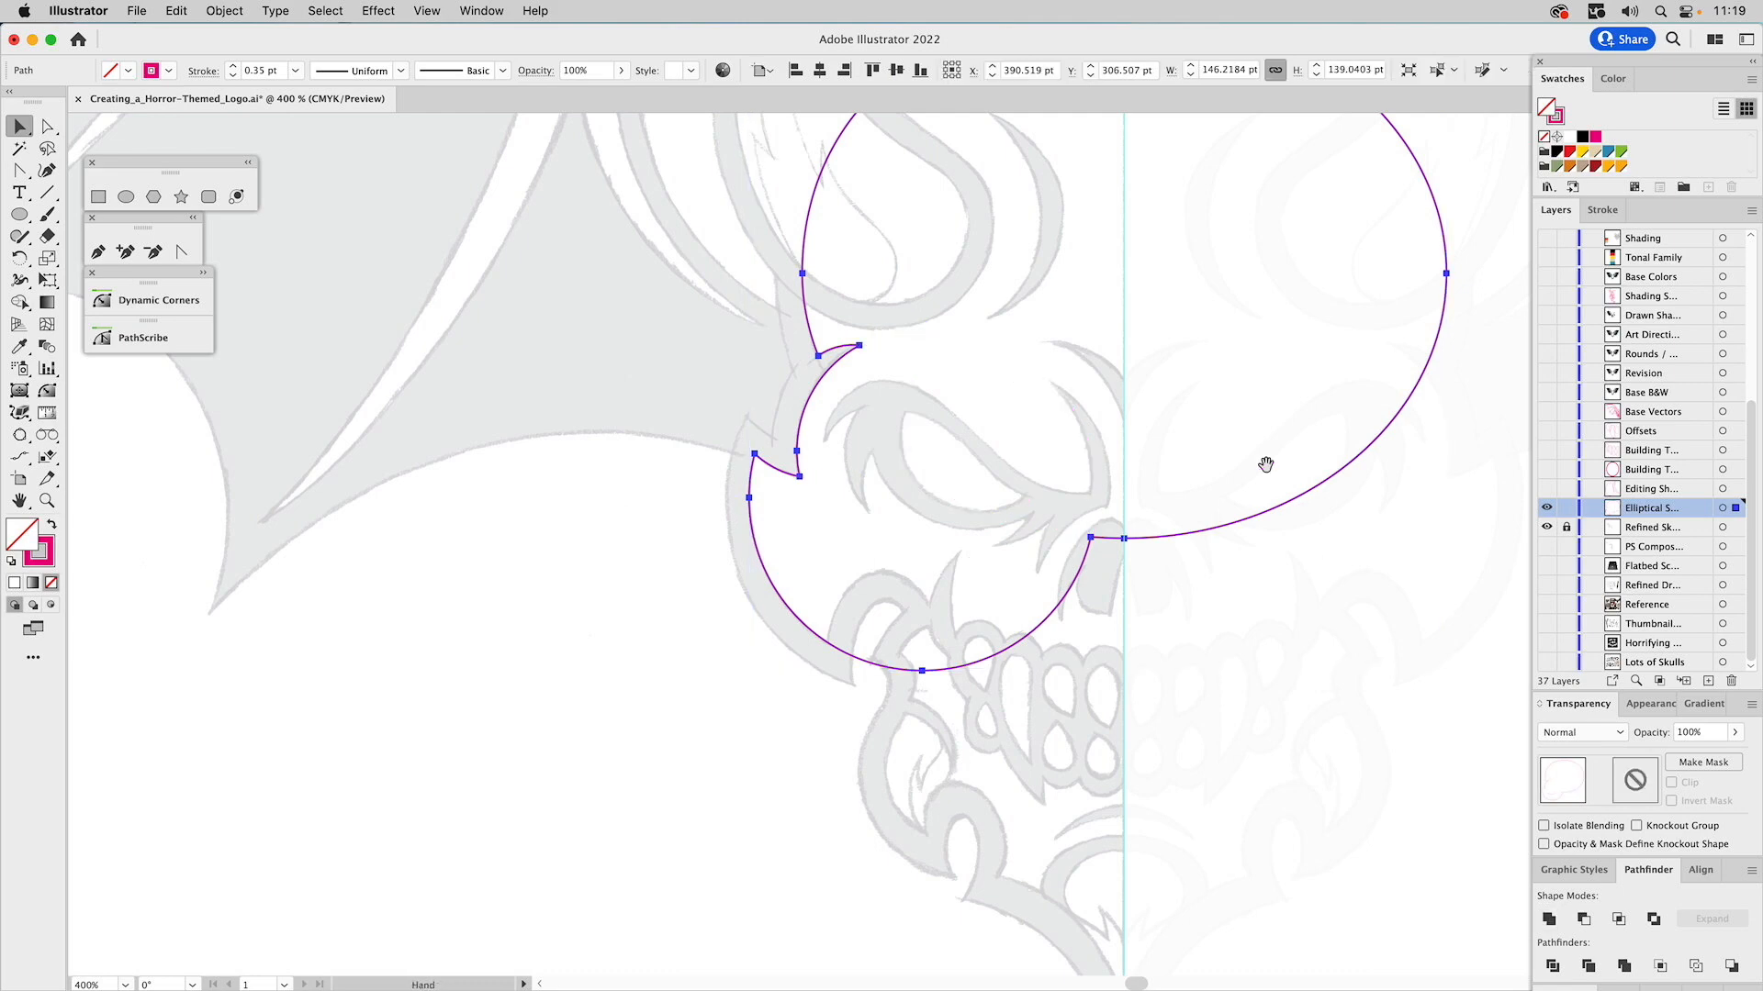
Cover the half of the skull outline right of the centre guide with a rectangle and cut it away using Minus Front.
{"action": "scroll", "coordinate": [1282, 496], "scroll_direction": "up", "scroll_amount": 5}
{"action": "left_click", "coordinate": [100, 197]}
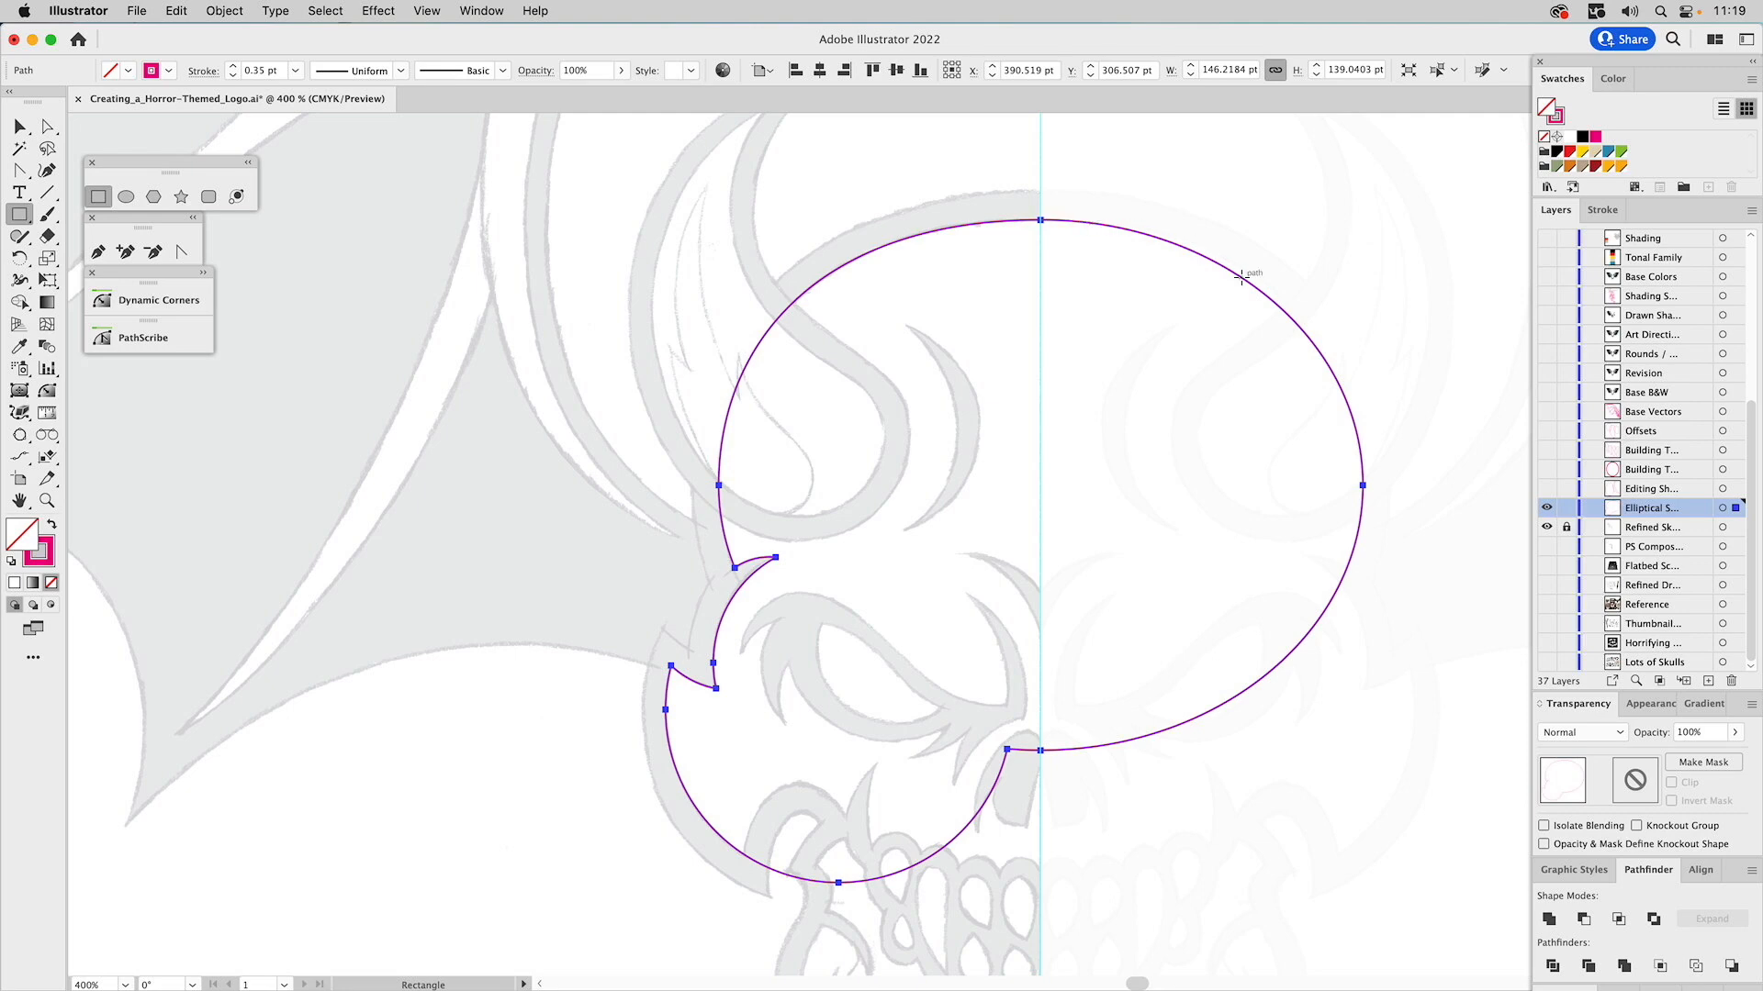
{"action": "left_click_drag", "start_coordinate": [1040, 220], "coordinate": [1430, 901]}
{"action": "key", "text": "v"}
{"action": "left_click_drag", "start_coordinate": [1328, 220], "coordinate": [1316, 186]}
{"action": "left_click_drag", "start_coordinate": [1242, 313], "coordinate": [1242, 314]}
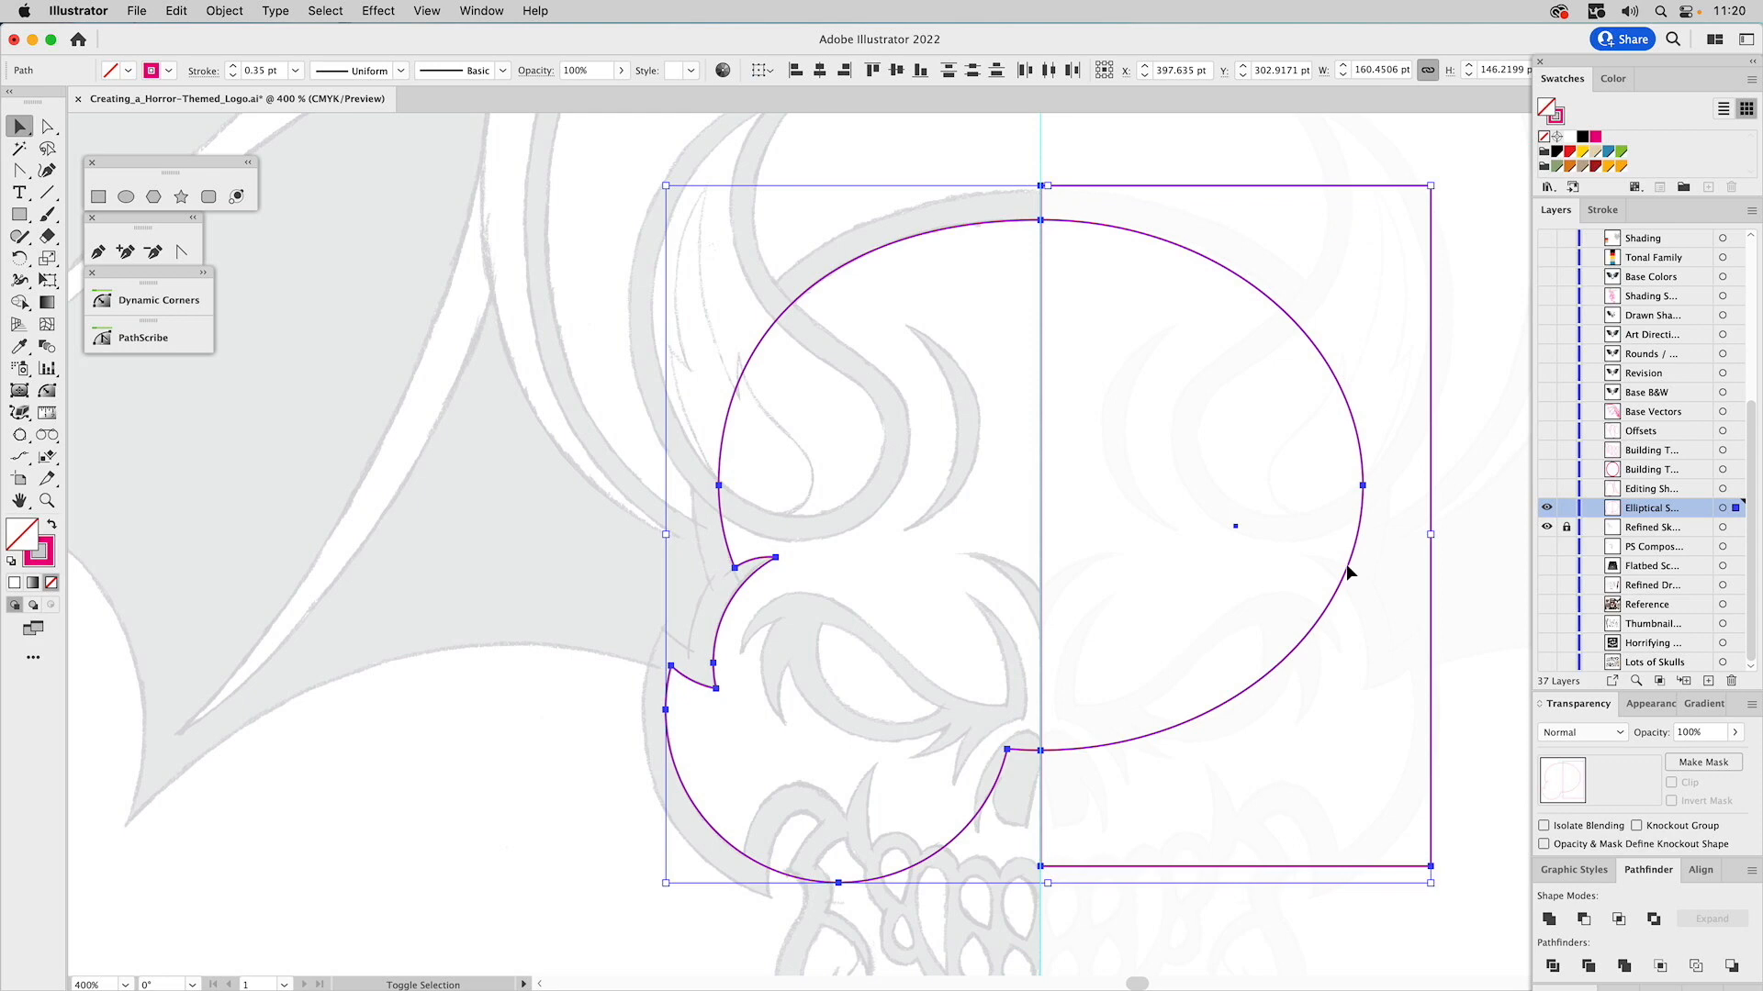
{"action": "left_click", "coordinate": [1583, 921]}
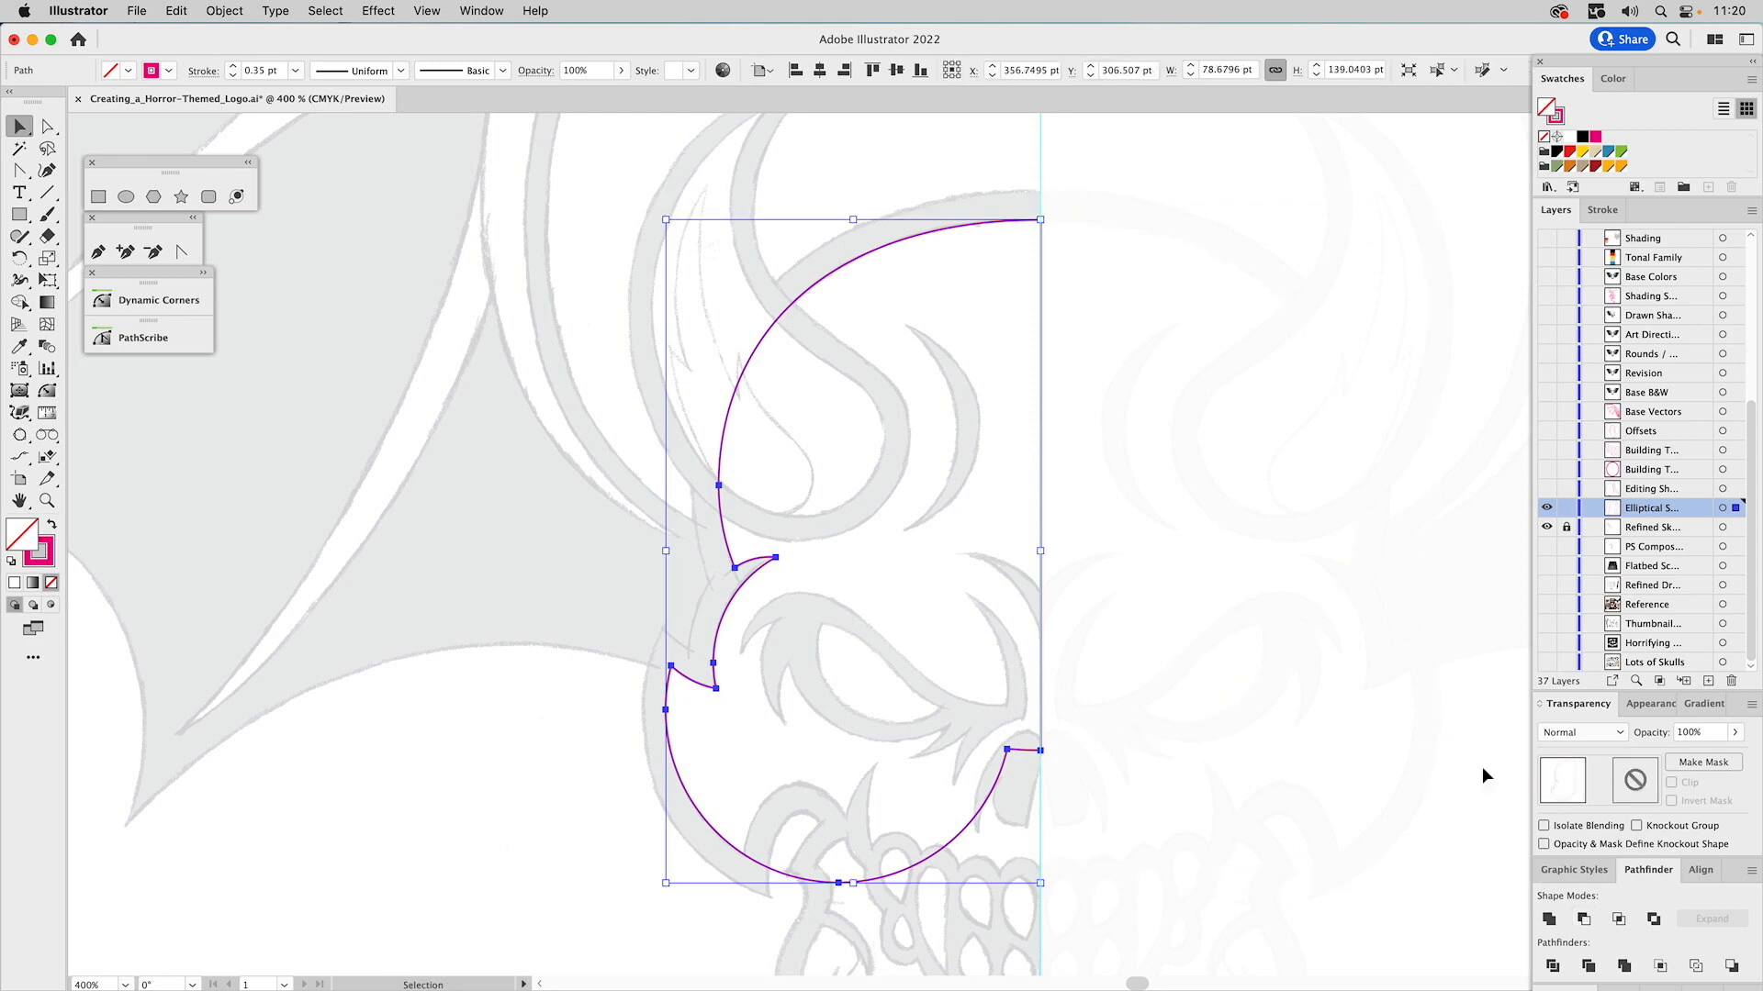
{"action": "left_click", "coordinate": [1155, 468]}
Show the "Editing Sh..." layer and unite its lower-cheek ellipse with the adjoining crescent.
{"action": "mouse_move", "coordinate": [1033, 599]}
{"action": "left_mouse_down"}
{"action": "mouse_move", "coordinate": [1055, 374]}
{"action": "mouse_move", "coordinate": [1065, 703]}
{"action": "mouse_move", "coordinate": [1059, 588]}
{"action": "mouse_move", "coordinate": [1058, 611]}
{"action": "left_mouse_up"}
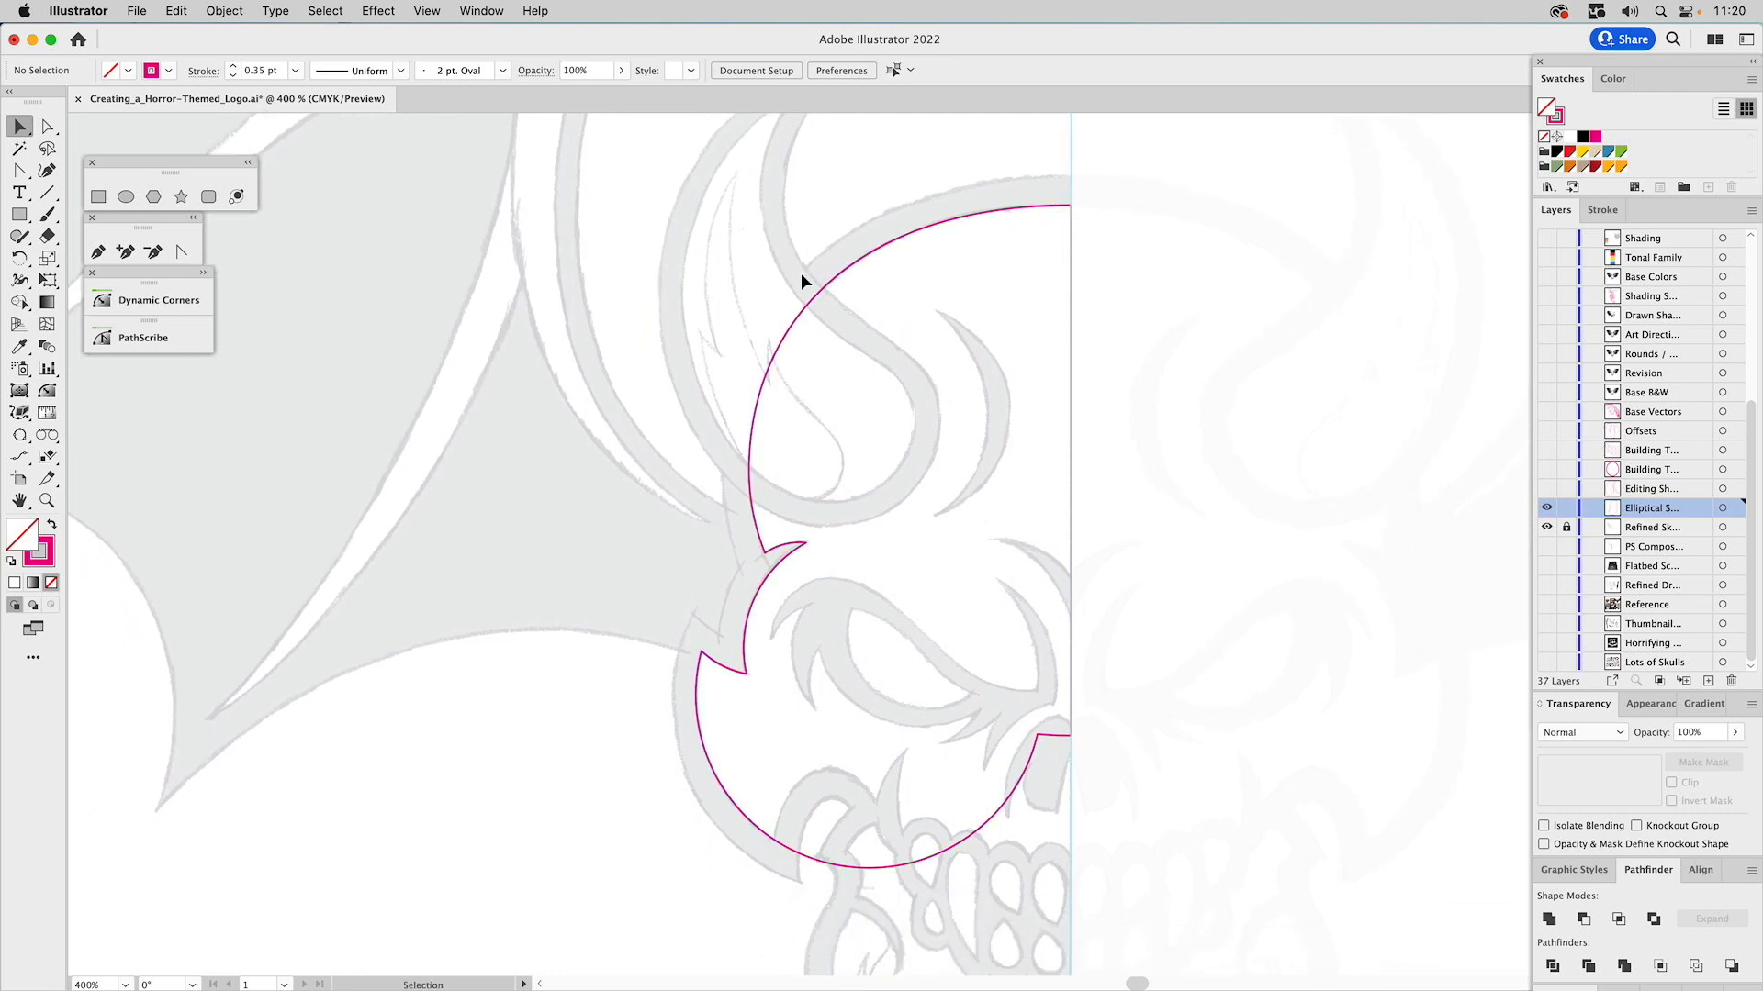
{"action": "left_click_drag", "start_coordinate": [928, 727], "coordinate": [932, 373]}
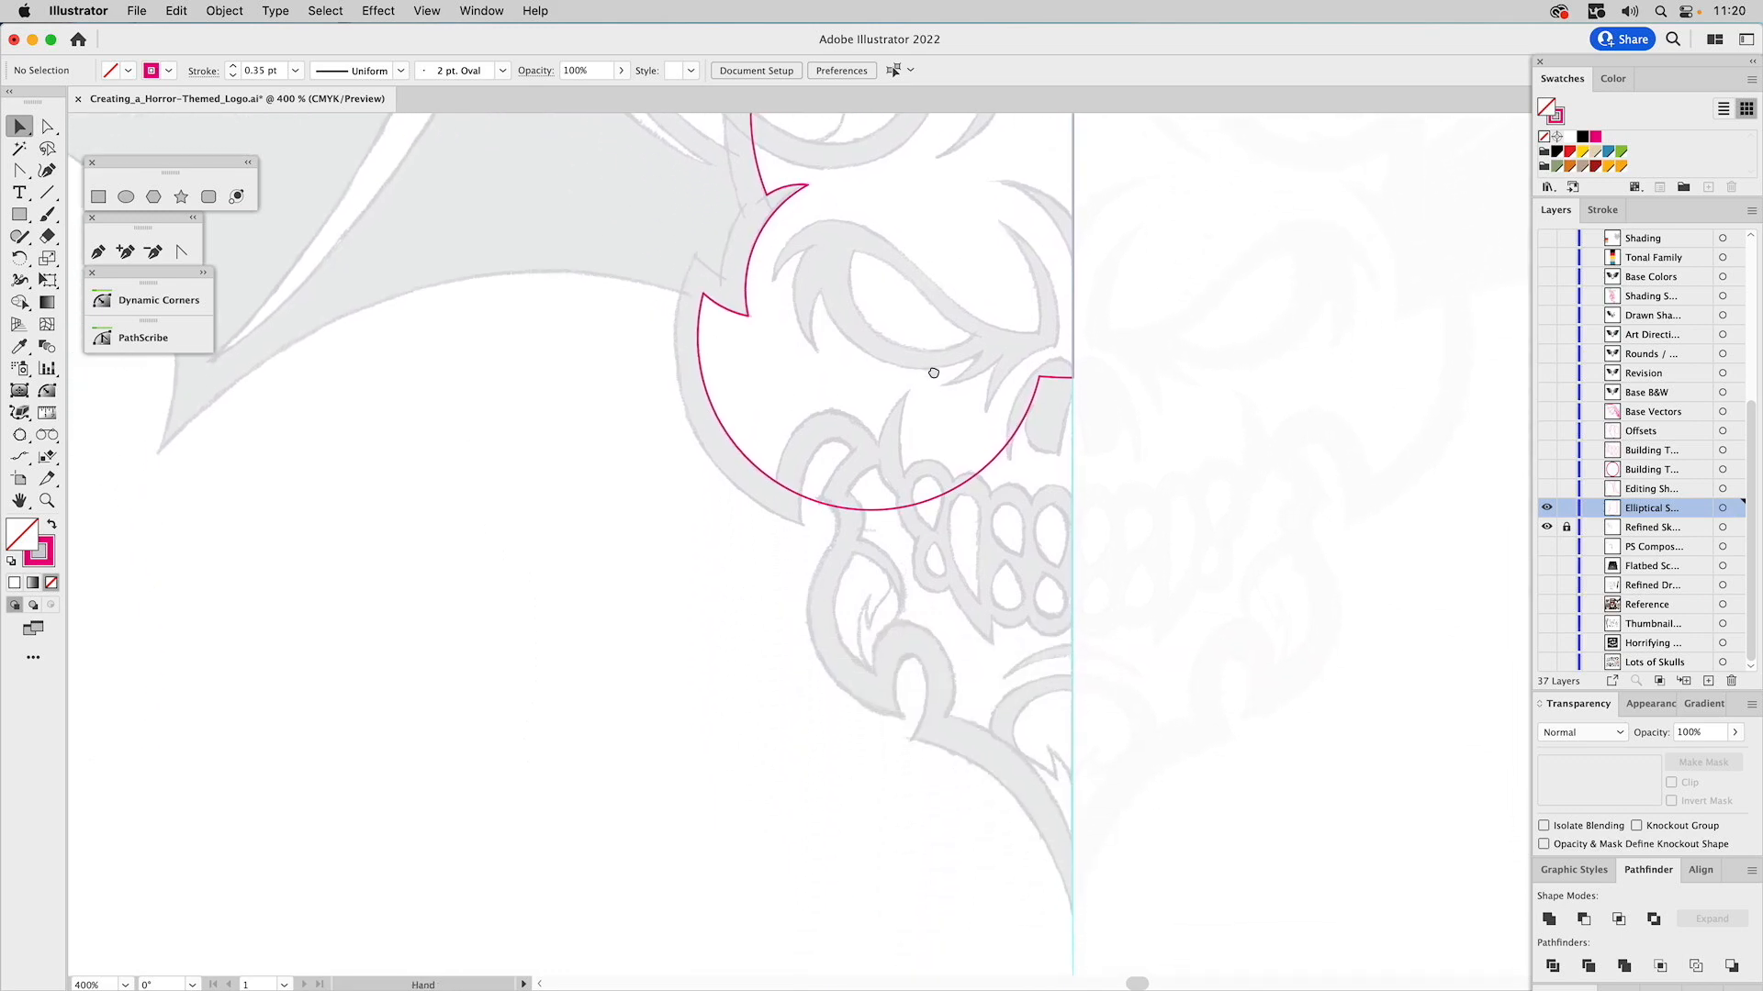
{"action": "left_click", "coordinate": [1546, 489]}
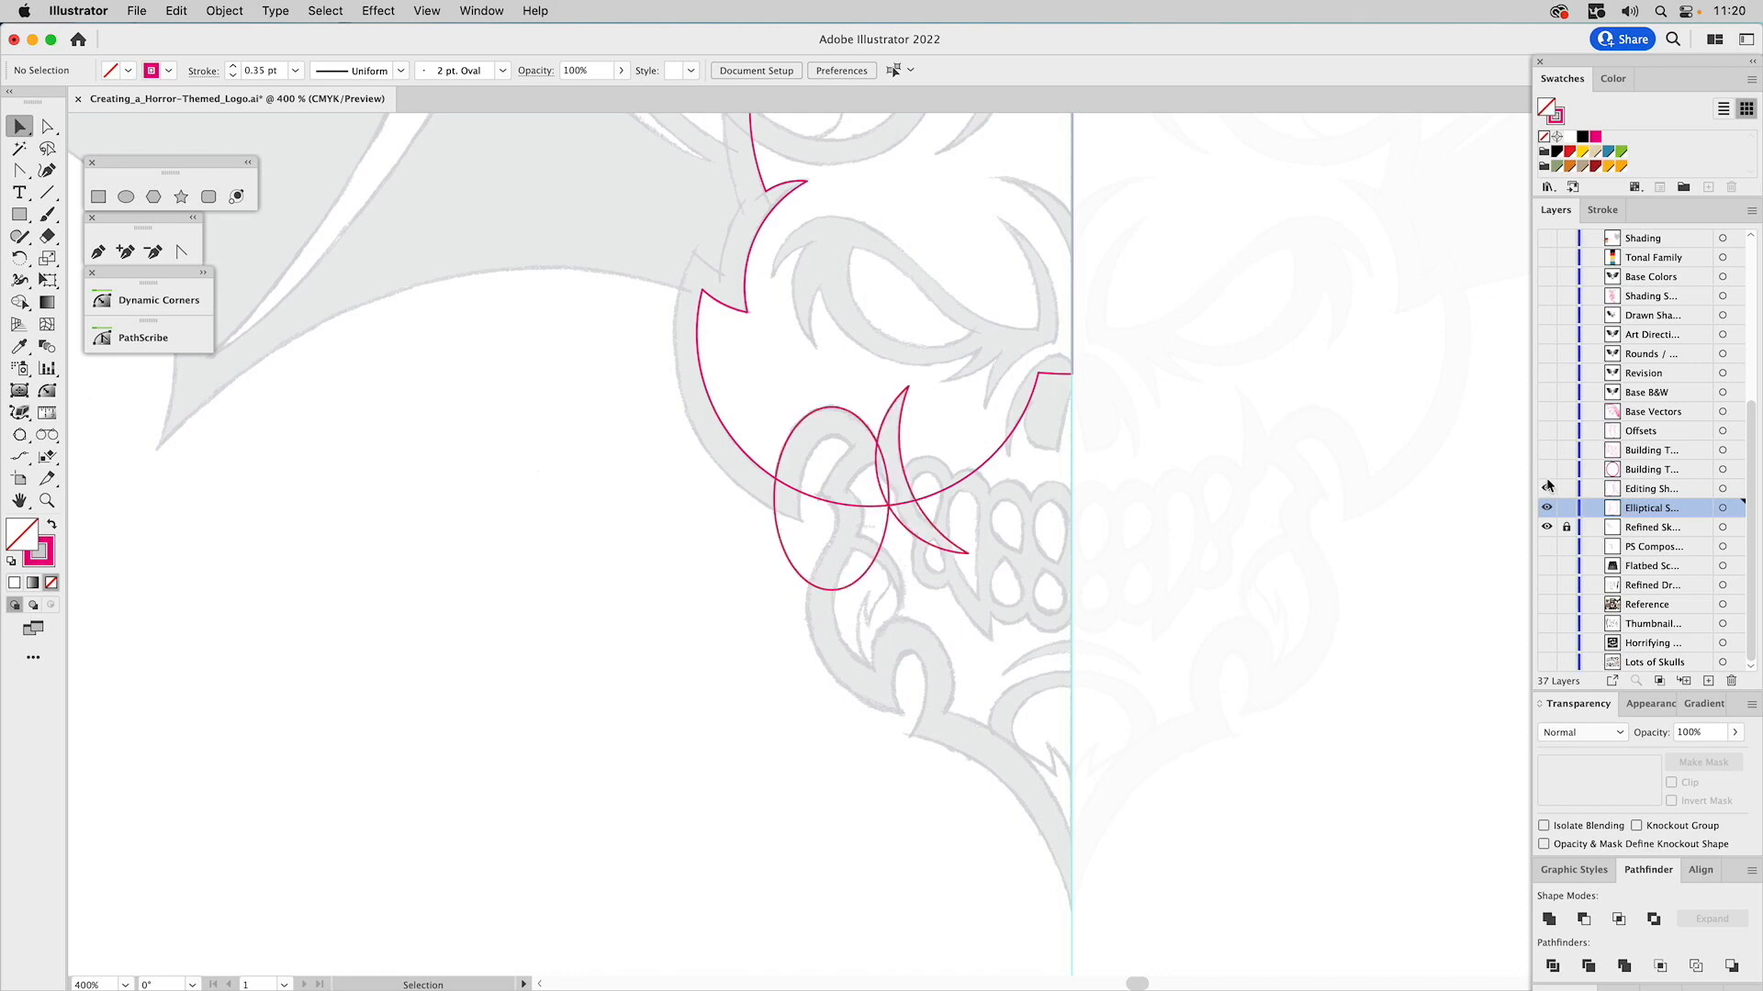
{"action": "left_click", "coordinate": [846, 410]}
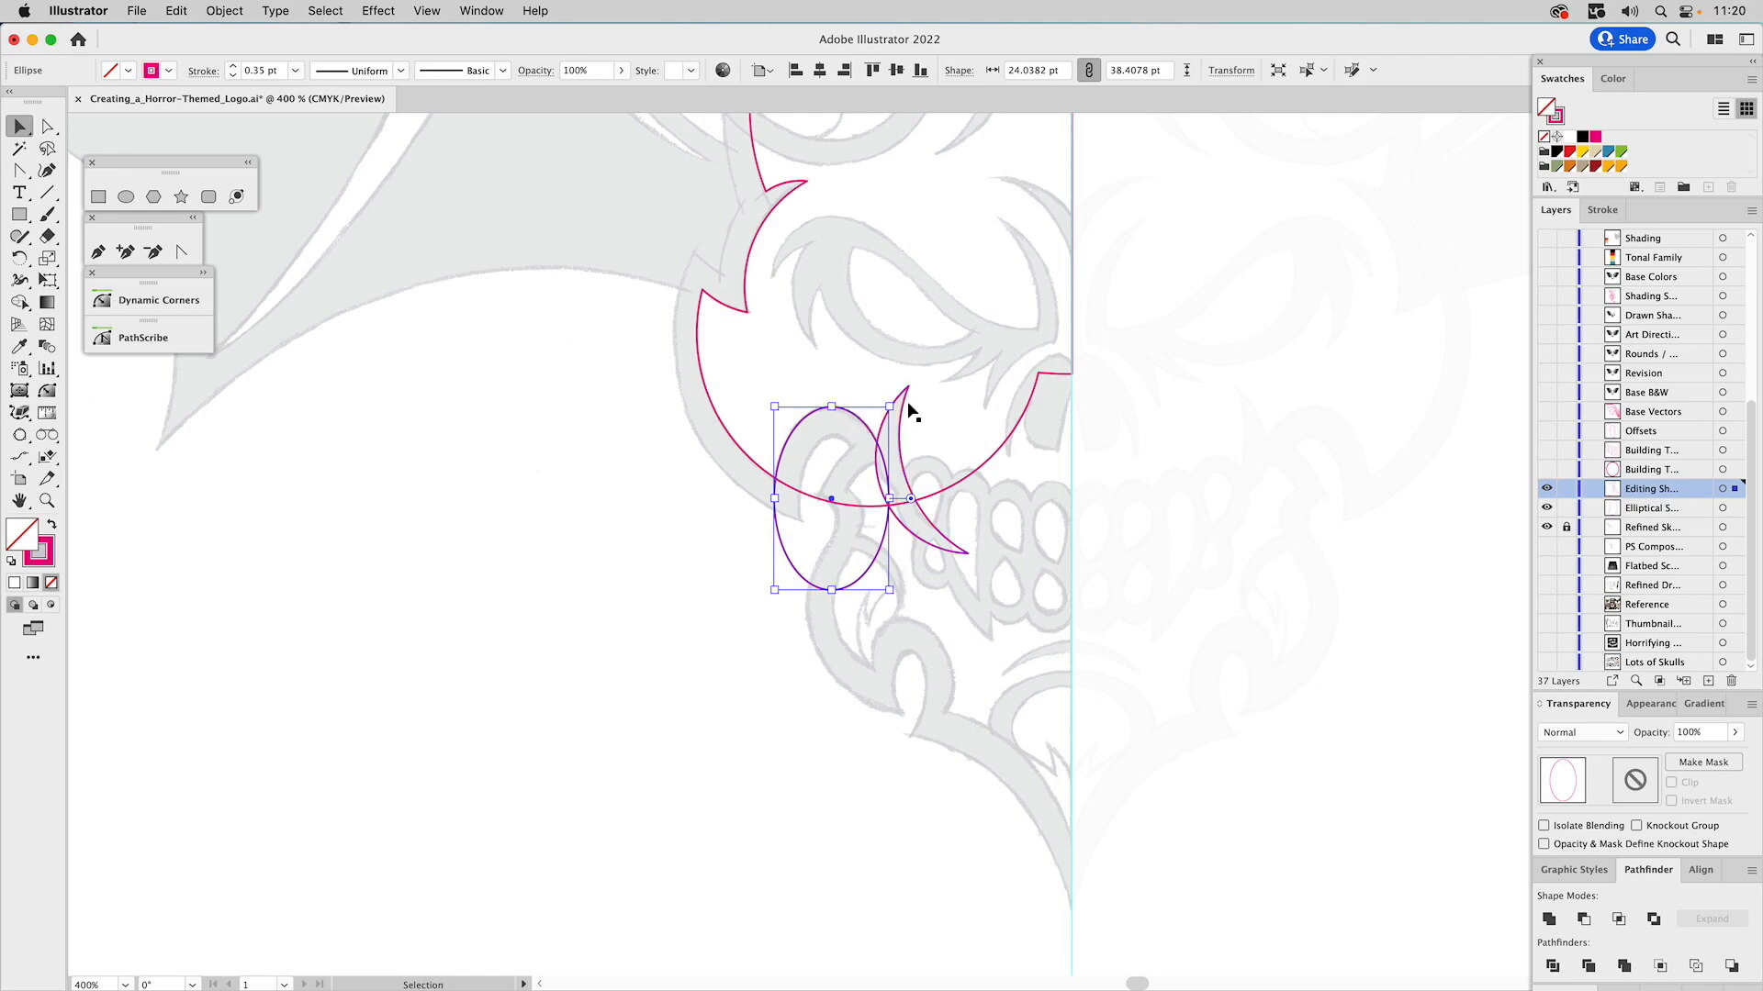
{"action": "left_click", "coordinate": [902, 399], "text": "shift"}
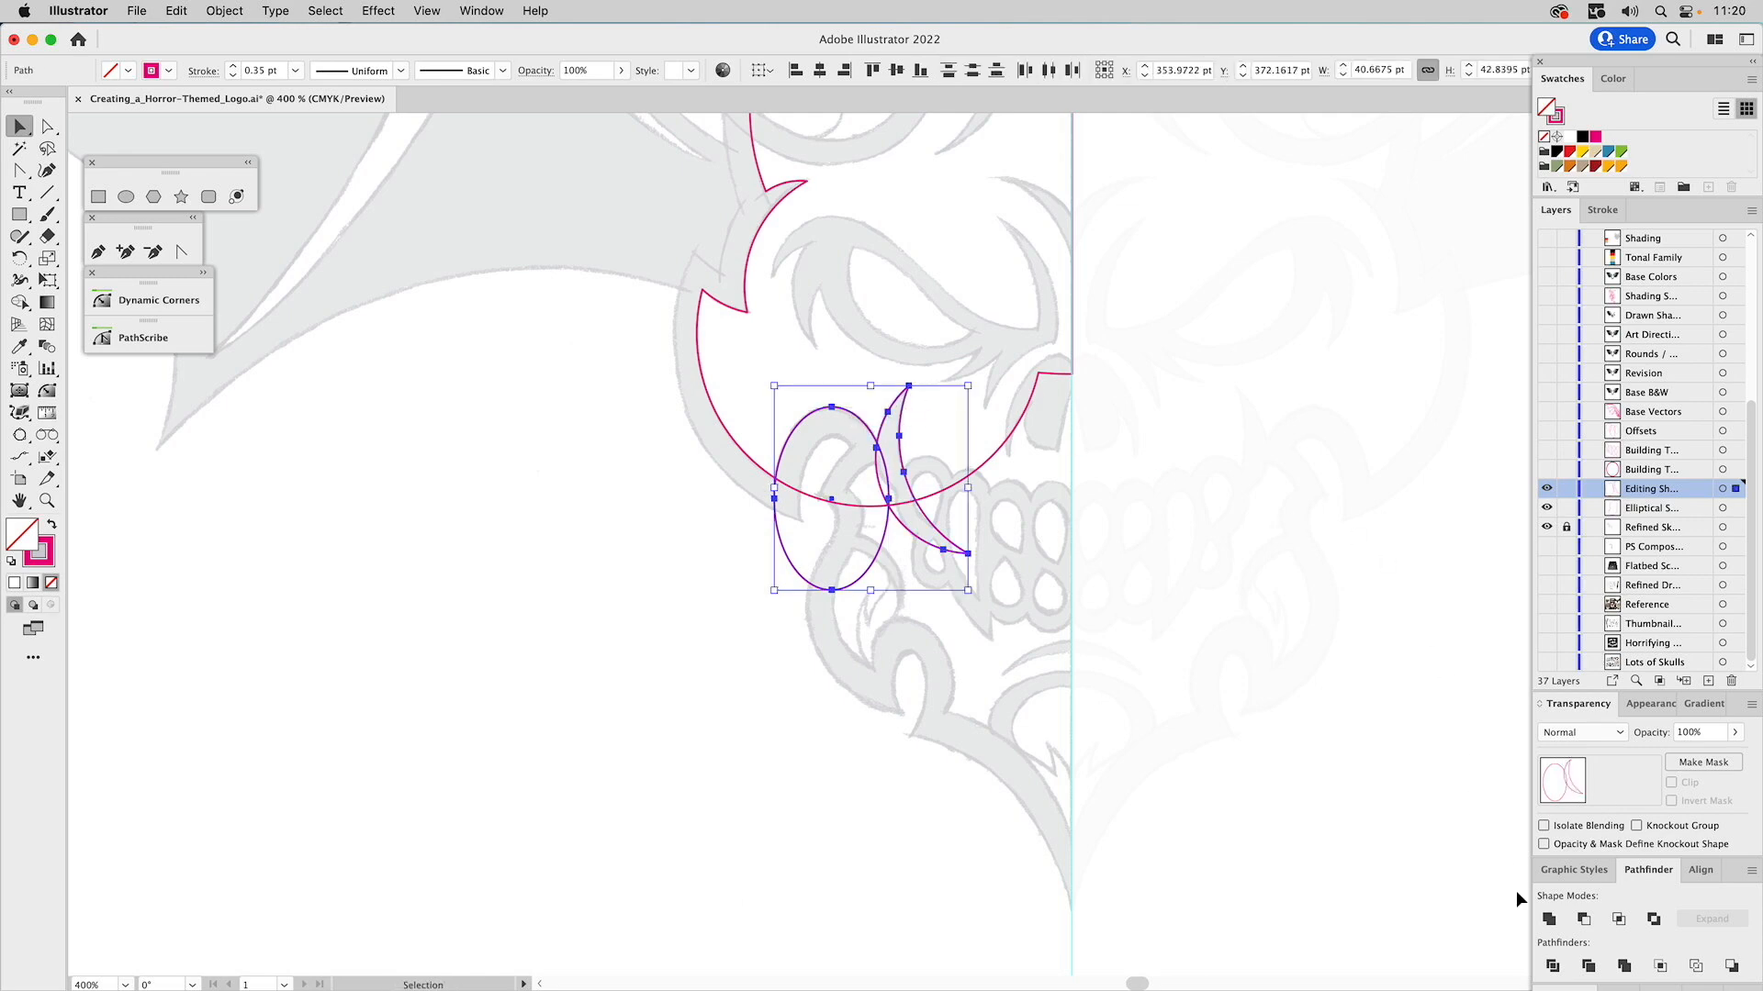
Move the lower anchor where the ellipse meets the crescent slightly straight down.
{"action": "key", "text": "a"}
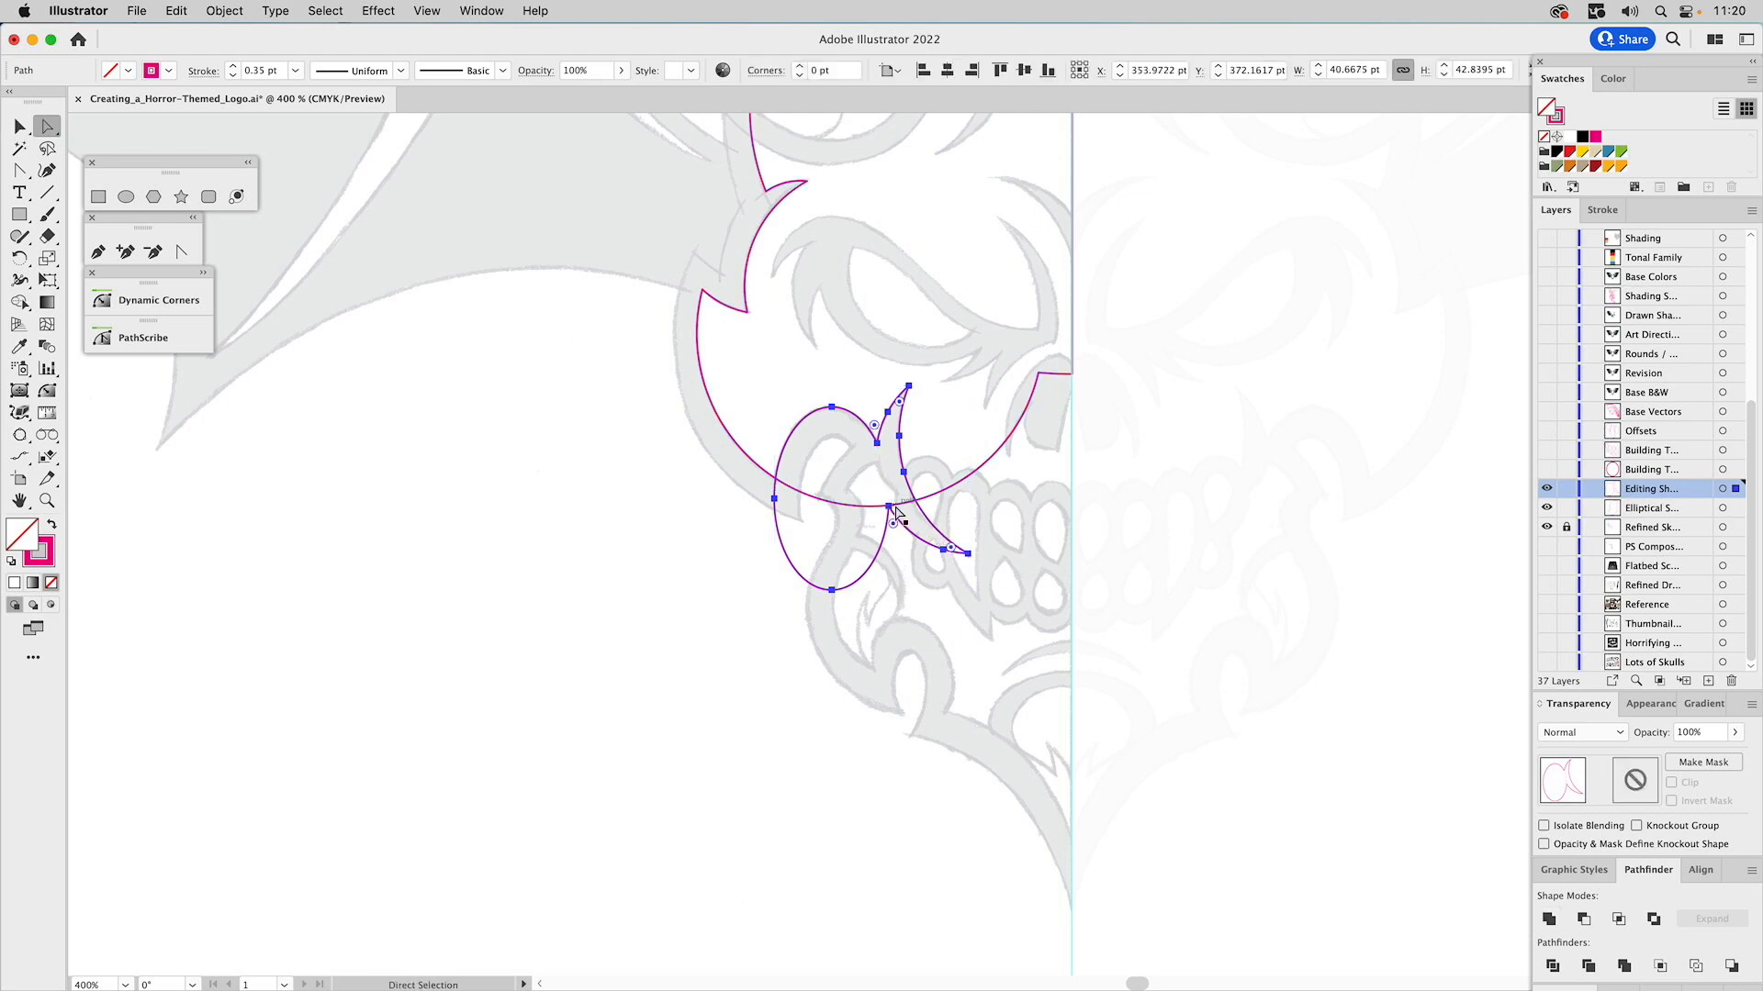
{"action": "left_click_drag", "start_coordinate": [895, 511], "coordinate": [895, 536]}
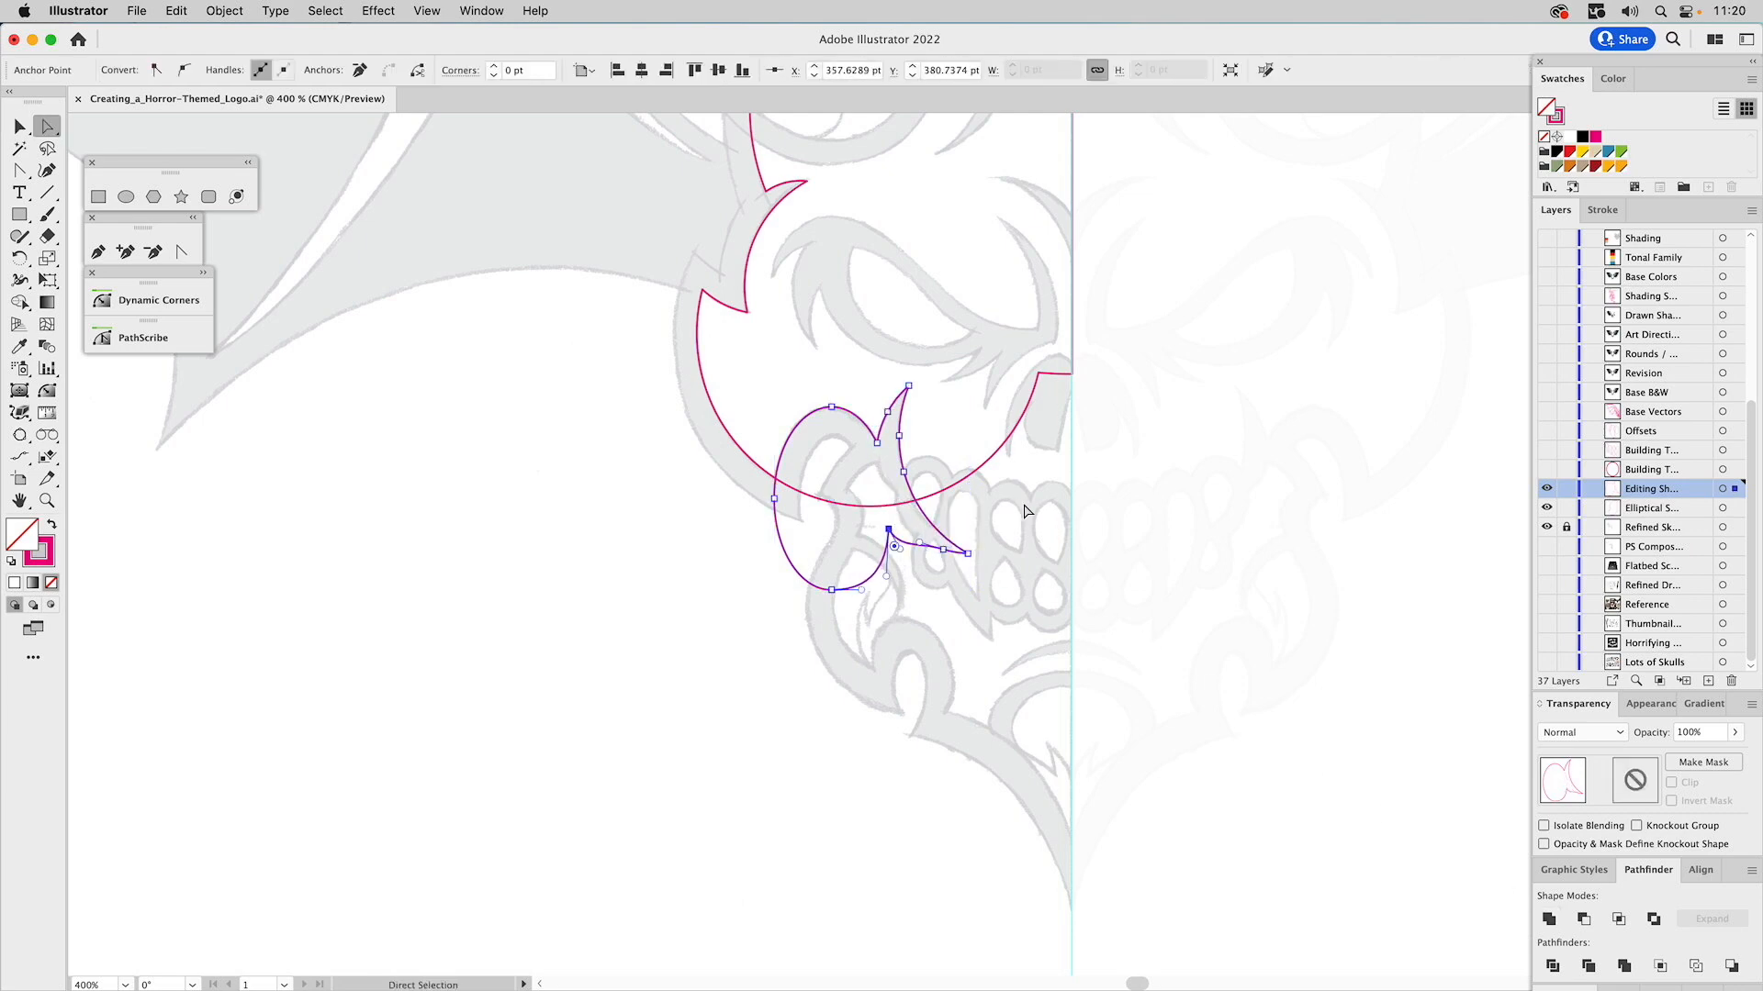
{"action": "key", "text": "v"}
Subtract the combined ellipse and crescent from the half-skull outline with Minus Front.
{"action": "left_click", "coordinate": [1021, 504]}
{"action": "left_click_drag", "start_coordinate": [951, 478], "coordinate": [898, 531]}
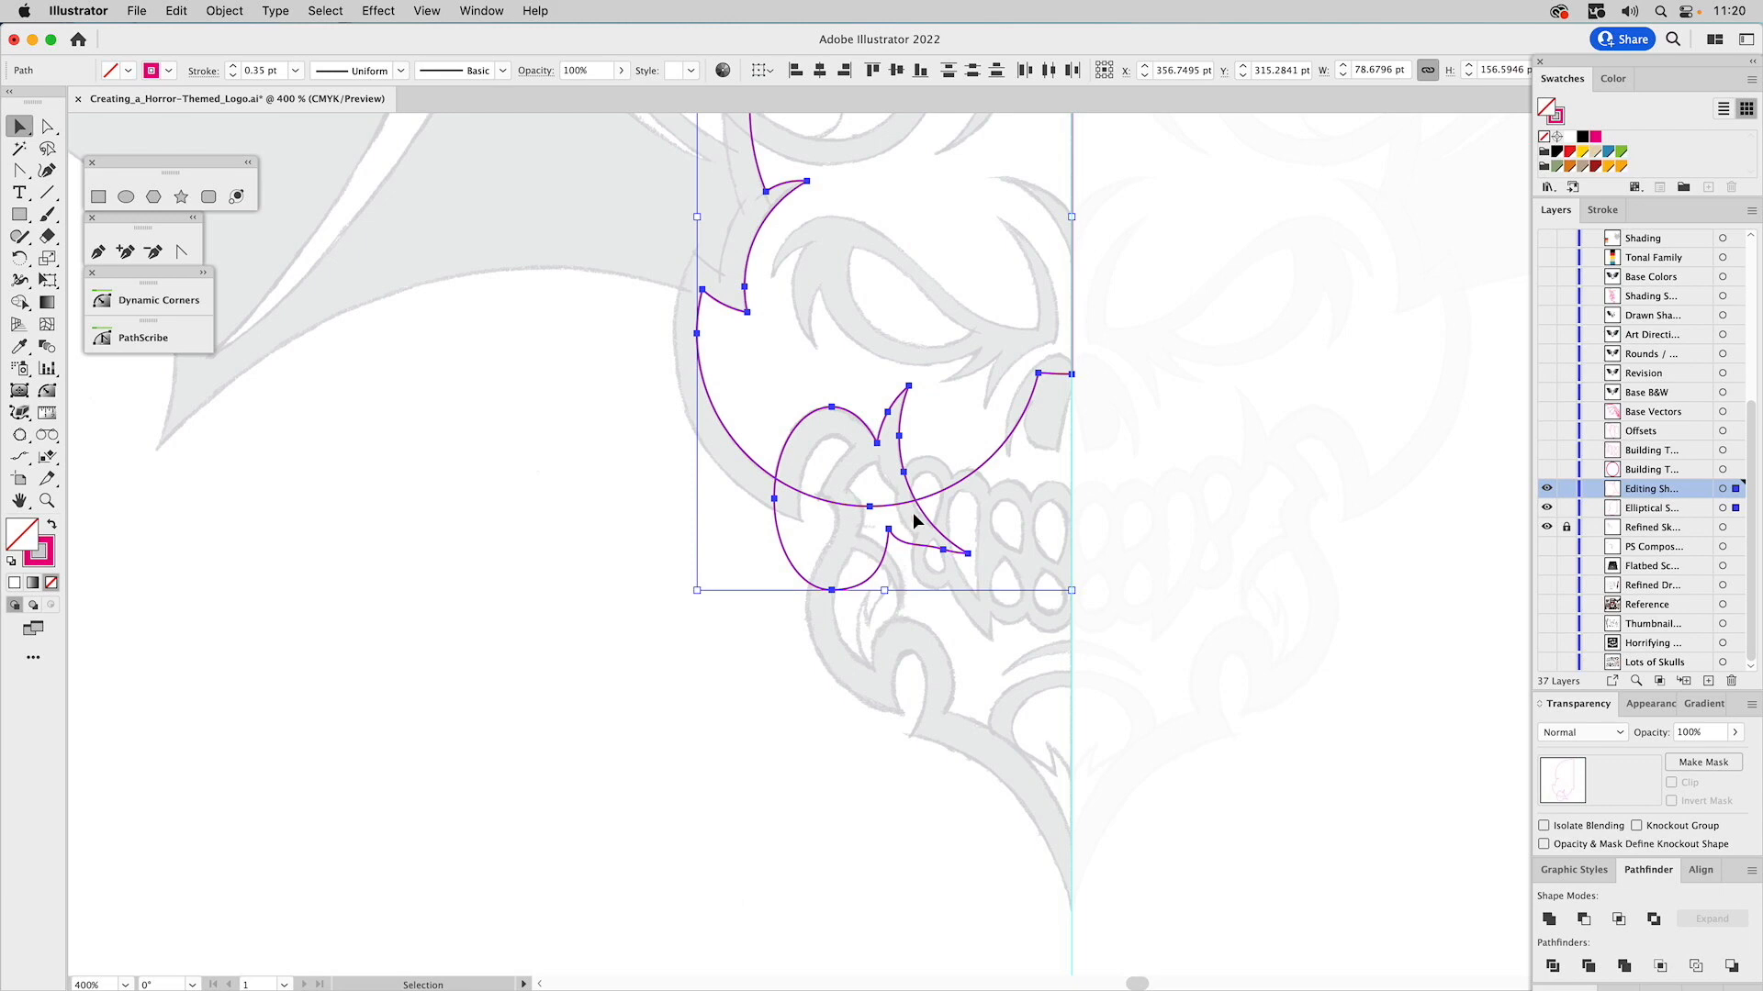
{"action": "left_click", "coordinate": [1585, 920]}
{"action": "left_click", "coordinate": [1314, 631]}
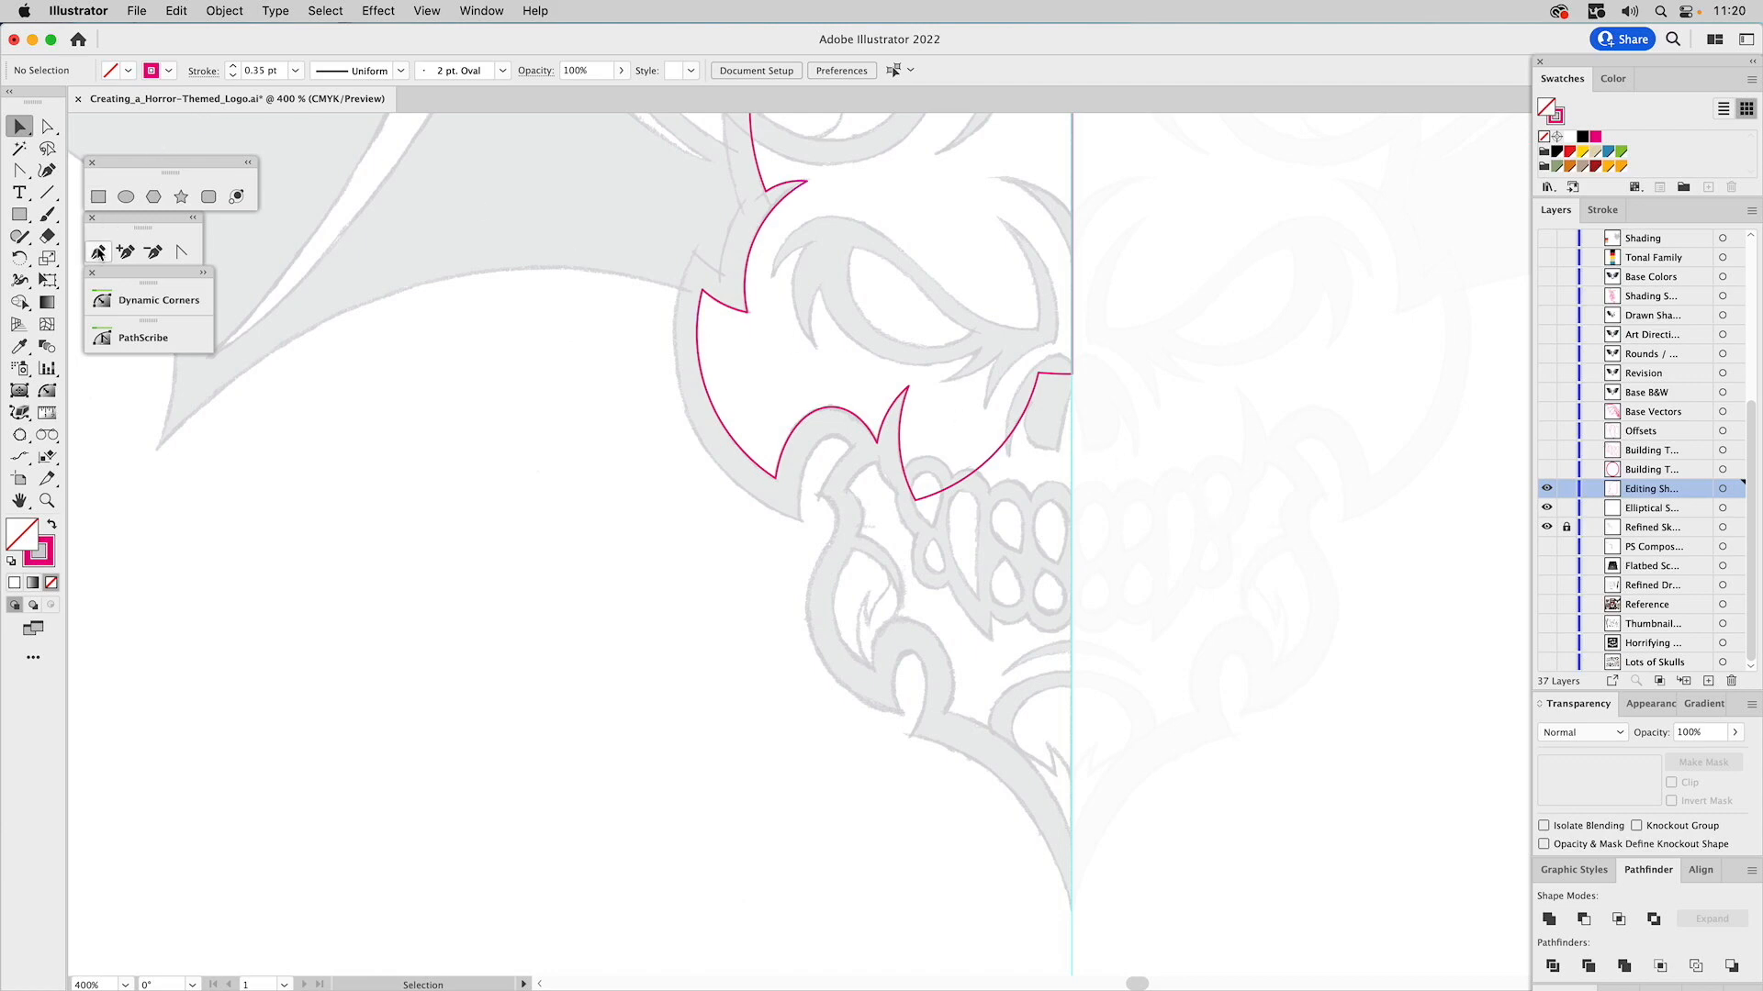
With the Pen tool, draw a closed straight-sided shape from the cheek's lower tip to the centre guide, overlapping the nose area.
{"action": "left_click", "coordinate": [98, 253]}
{"action": "left_click_drag", "start_coordinate": [955, 449], "coordinate": [917, 501]}
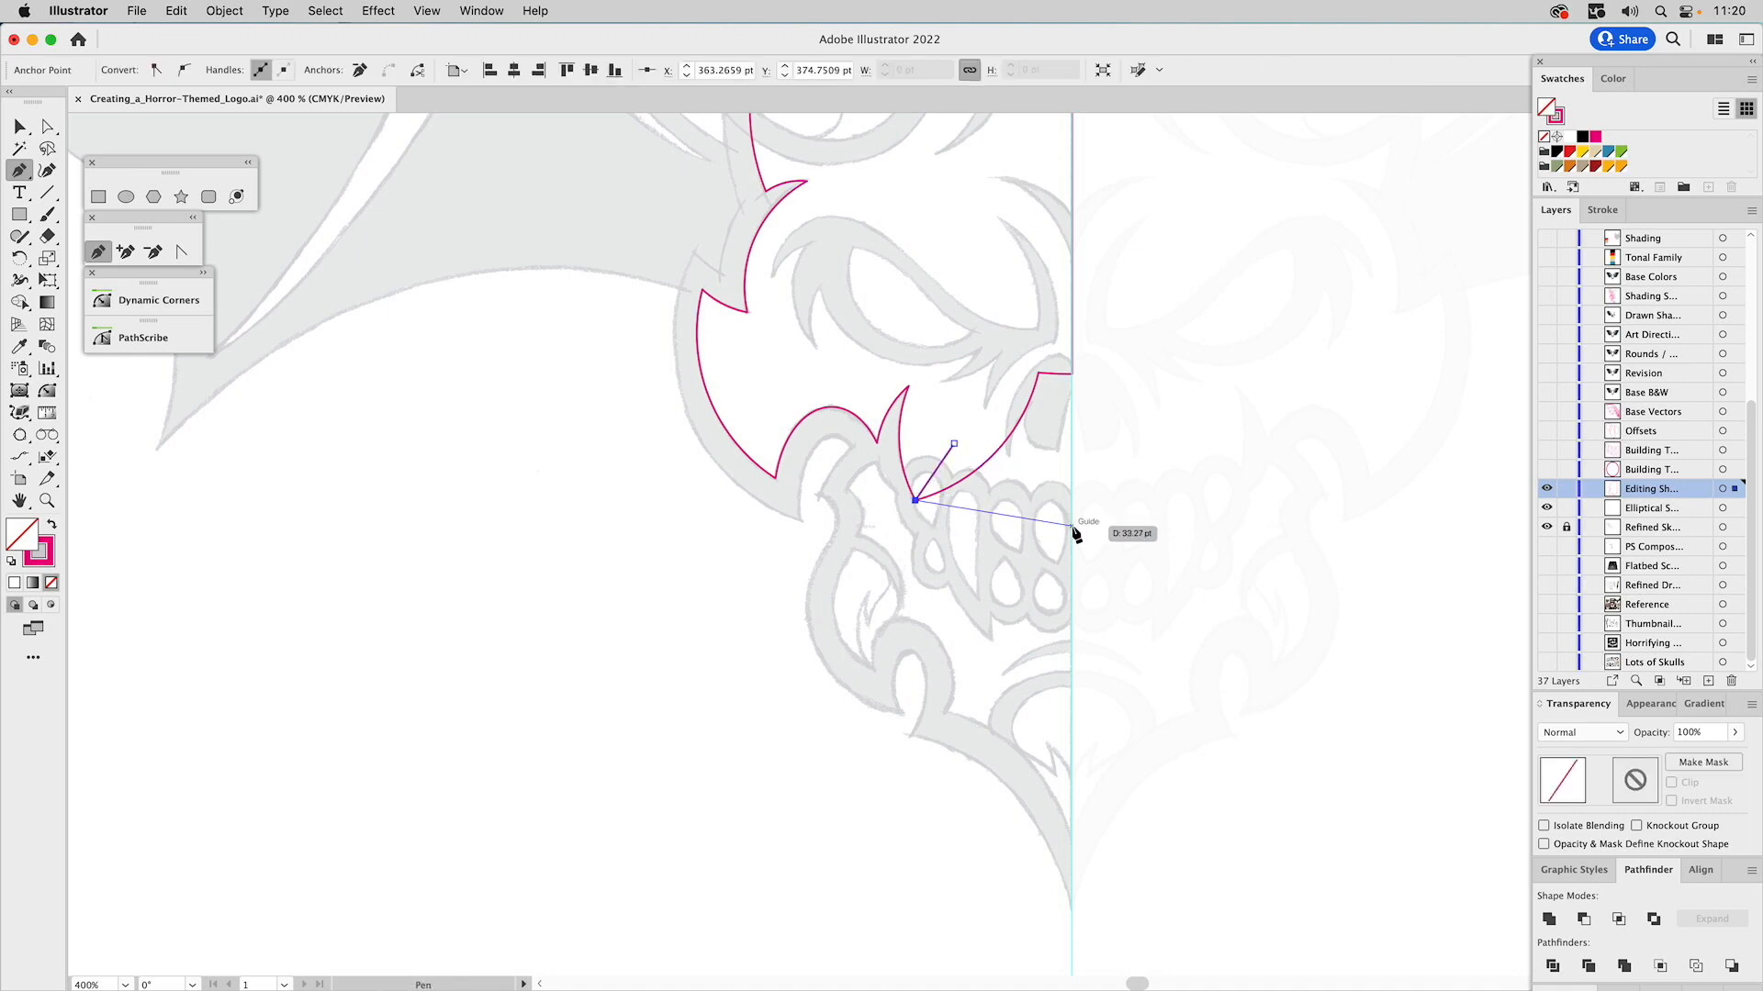
{"action": "left_click", "coordinate": [1072, 527]}
{"action": "left_click", "coordinate": [1071, 373]}
{"action": "left_click", "coordinate": [1024, 320]}
{"action": "left_click", "coordinate": [954, 444]}
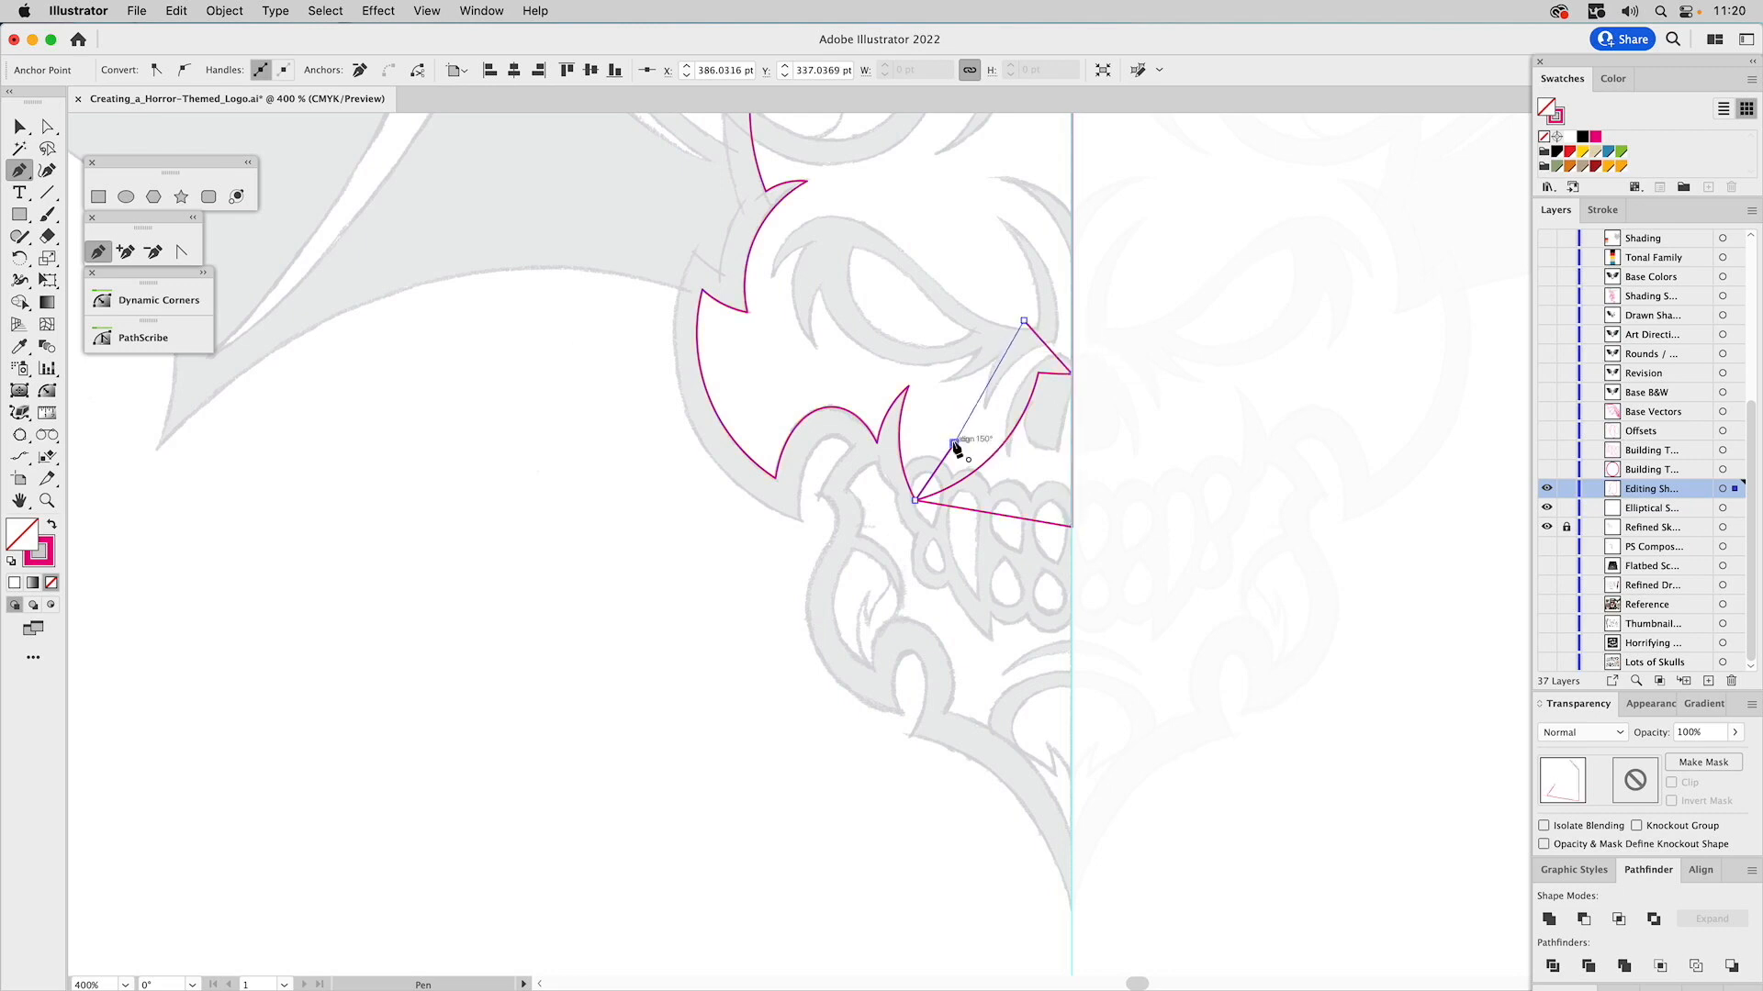
Unite the pen-drawn shape with the half-skull outline.
{"action": "key", "text": "v"}
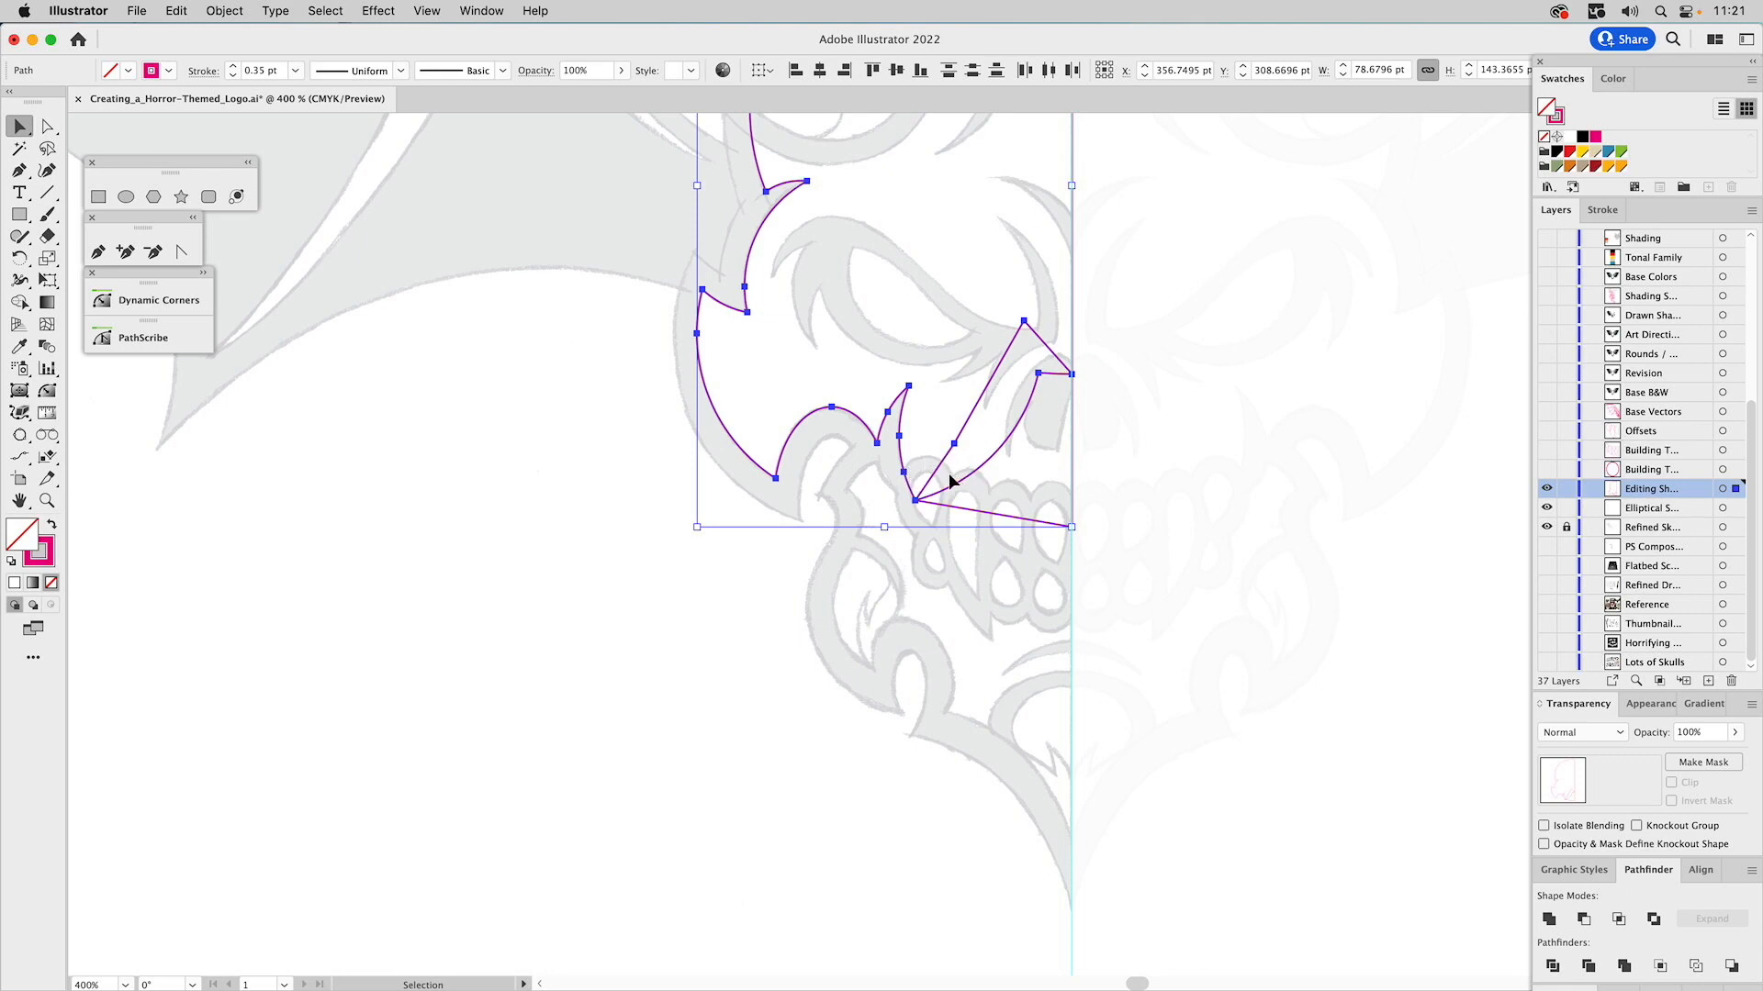
{"action": "left_click", "coordinate": [1549, 919]}
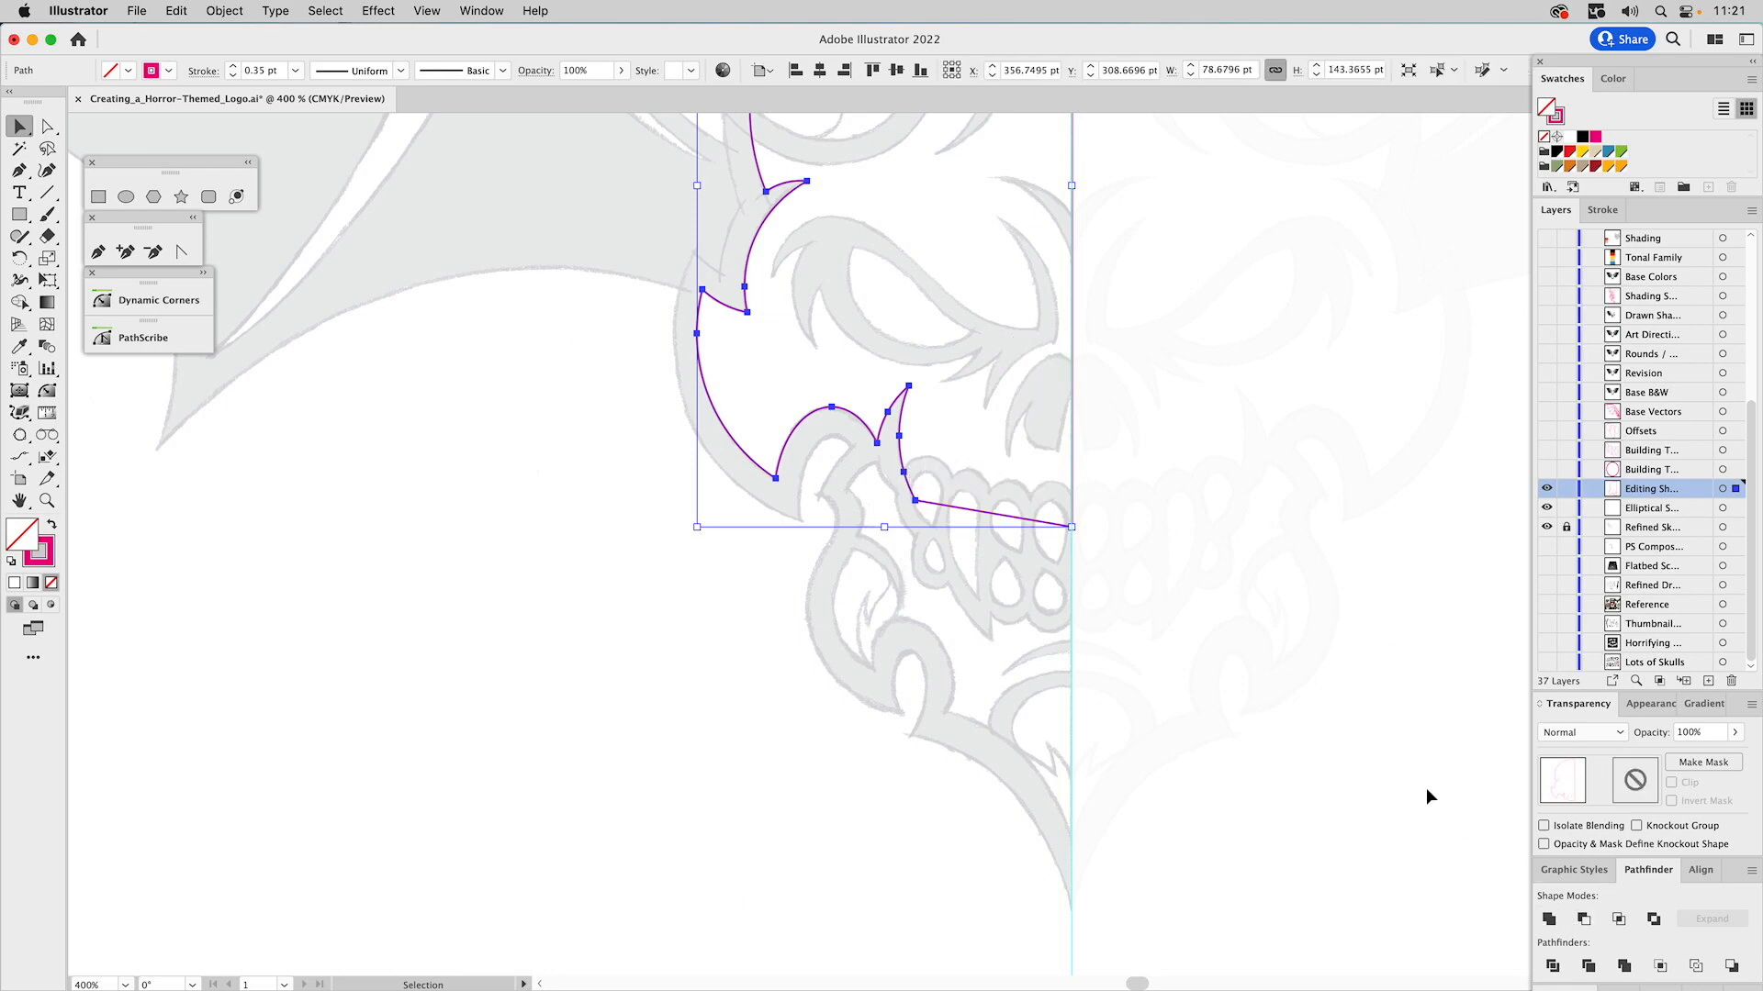
{"action": "left_click", "coordinate": [1262, 527]}
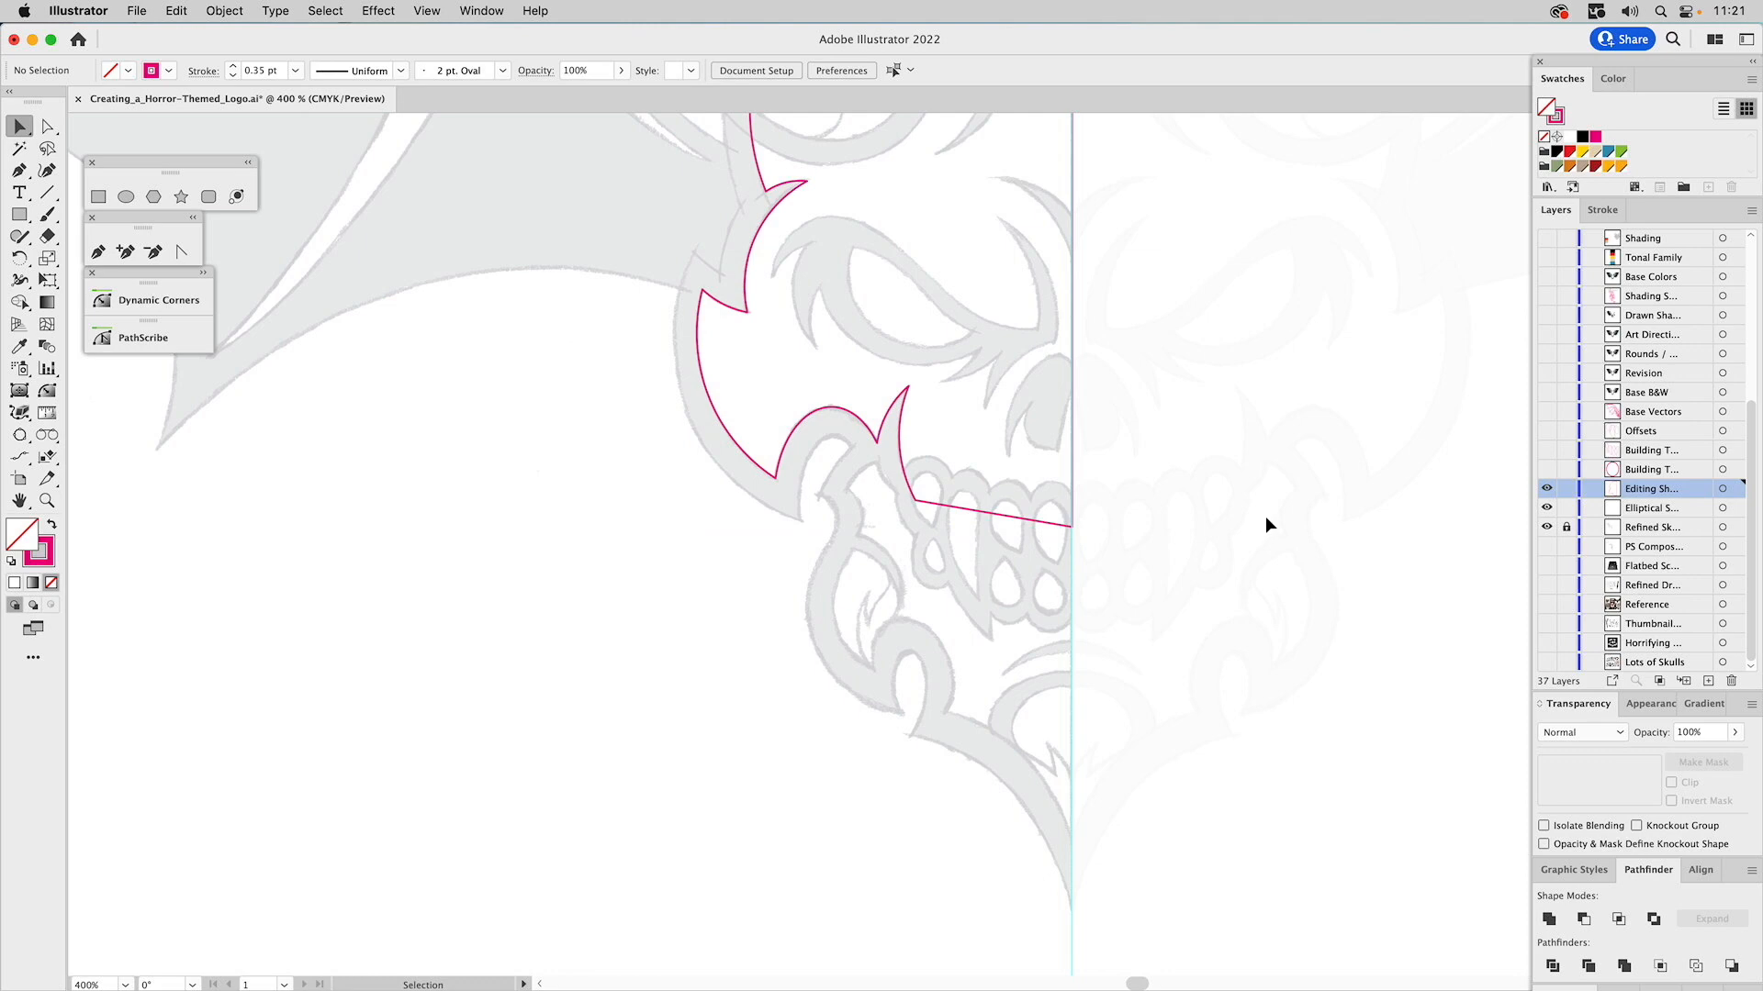
Show the lower "Building T..." layer and set the tooth ellipse's stroke weight to 0.25 pt.
{"action": "left_click", "coordinate": [1546, 469]}
{"action": "key", "text": "z"}
{"action": "left_click_drag", "start_coordinate": [914, 450], "coordinate": [1175, 690]}
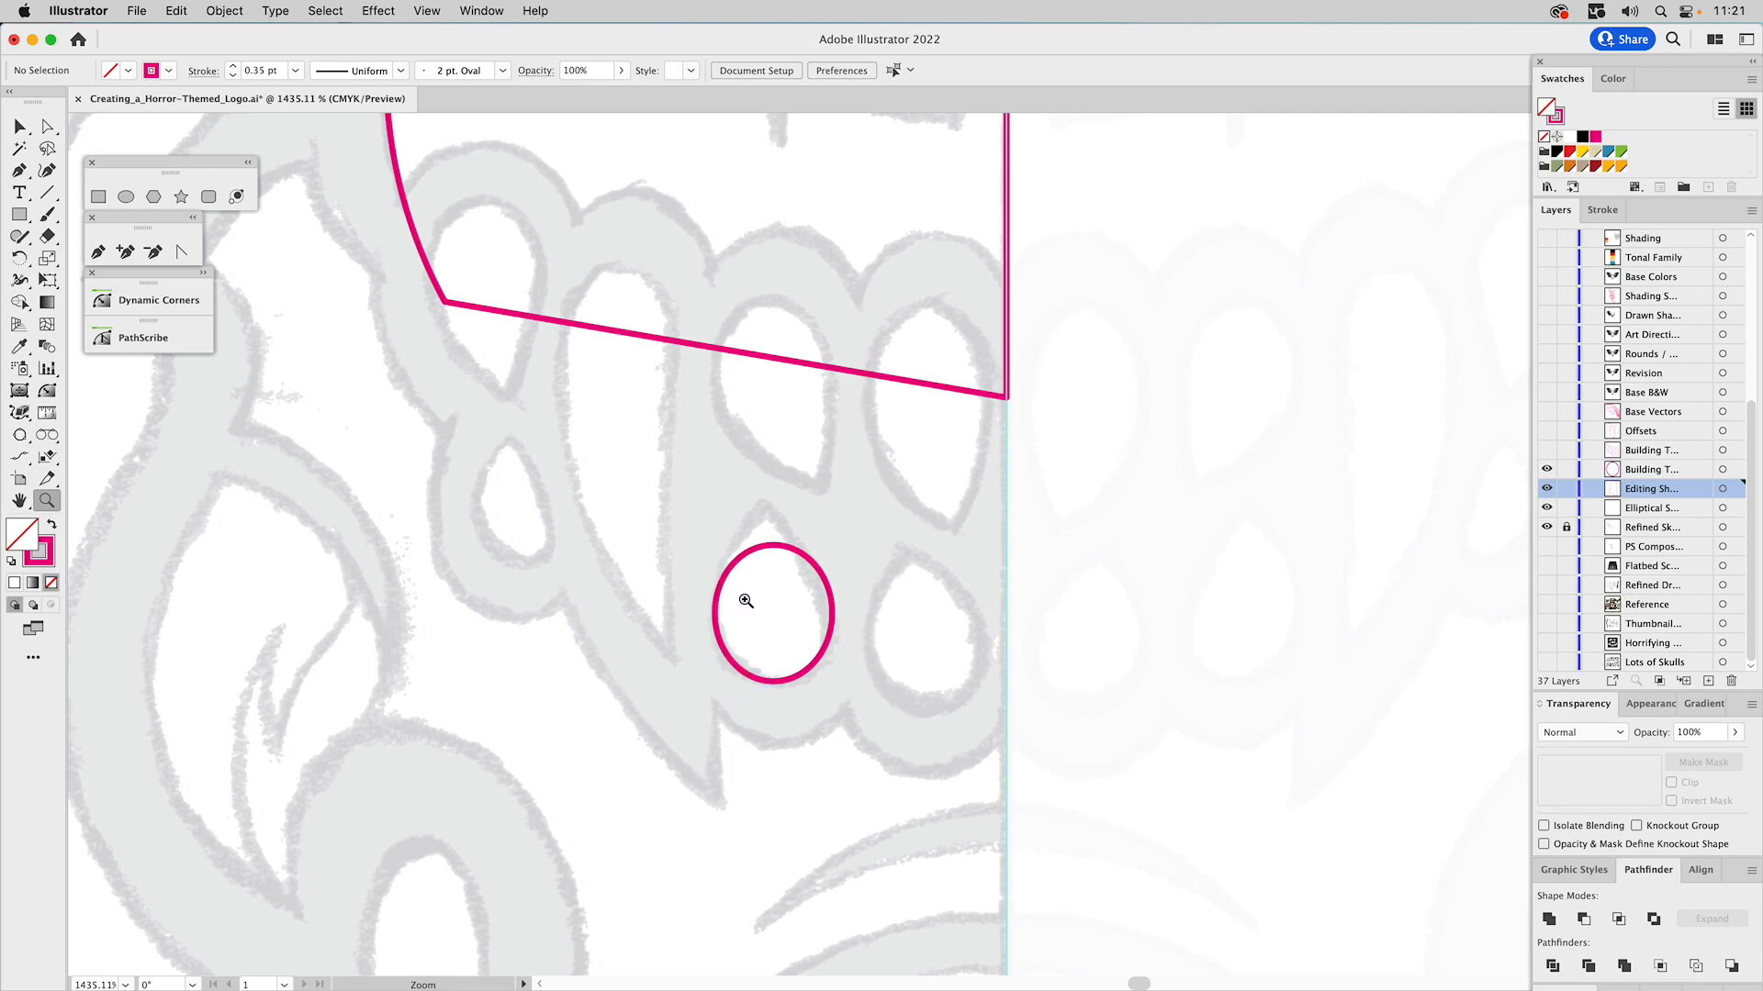
{"action": "key", "text": "space"}
{"action": "left_click_drag", "start_coordinate": [785, 573], "coordinate": [866, 465]}
{"action": "left_click", "coordinate": [896, 460], "text": "super"}
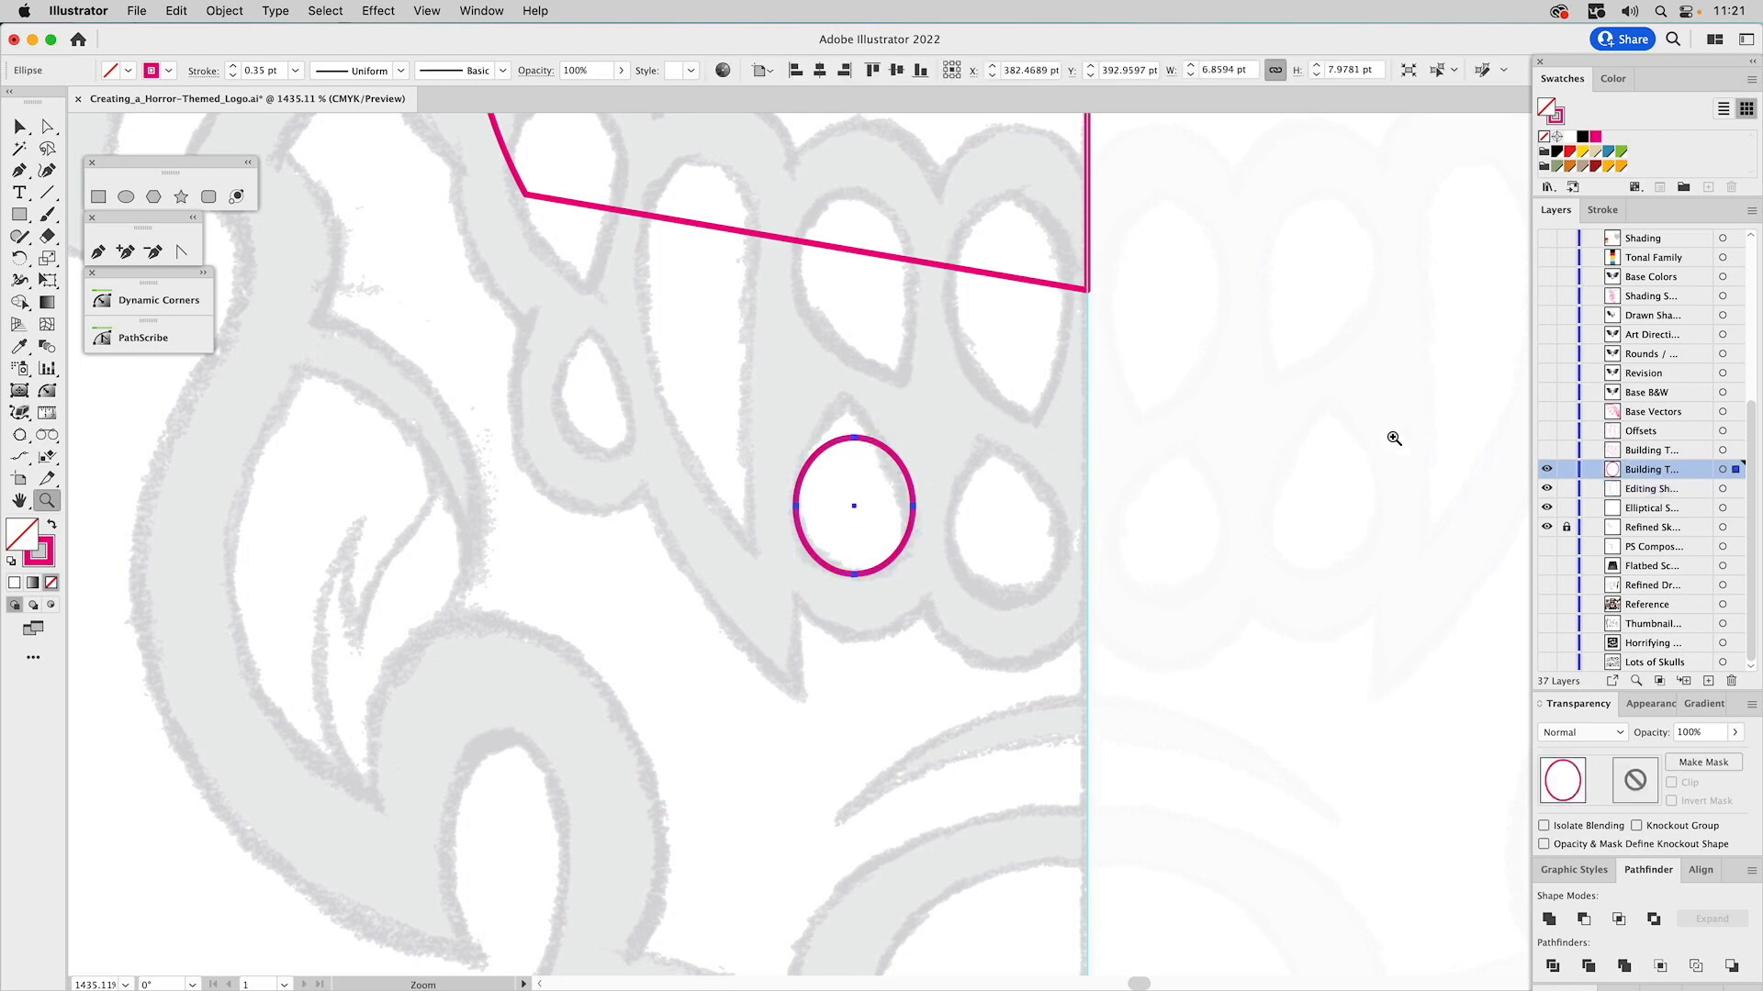
{"action": "left_click", "coordinate": [1602, 209]}
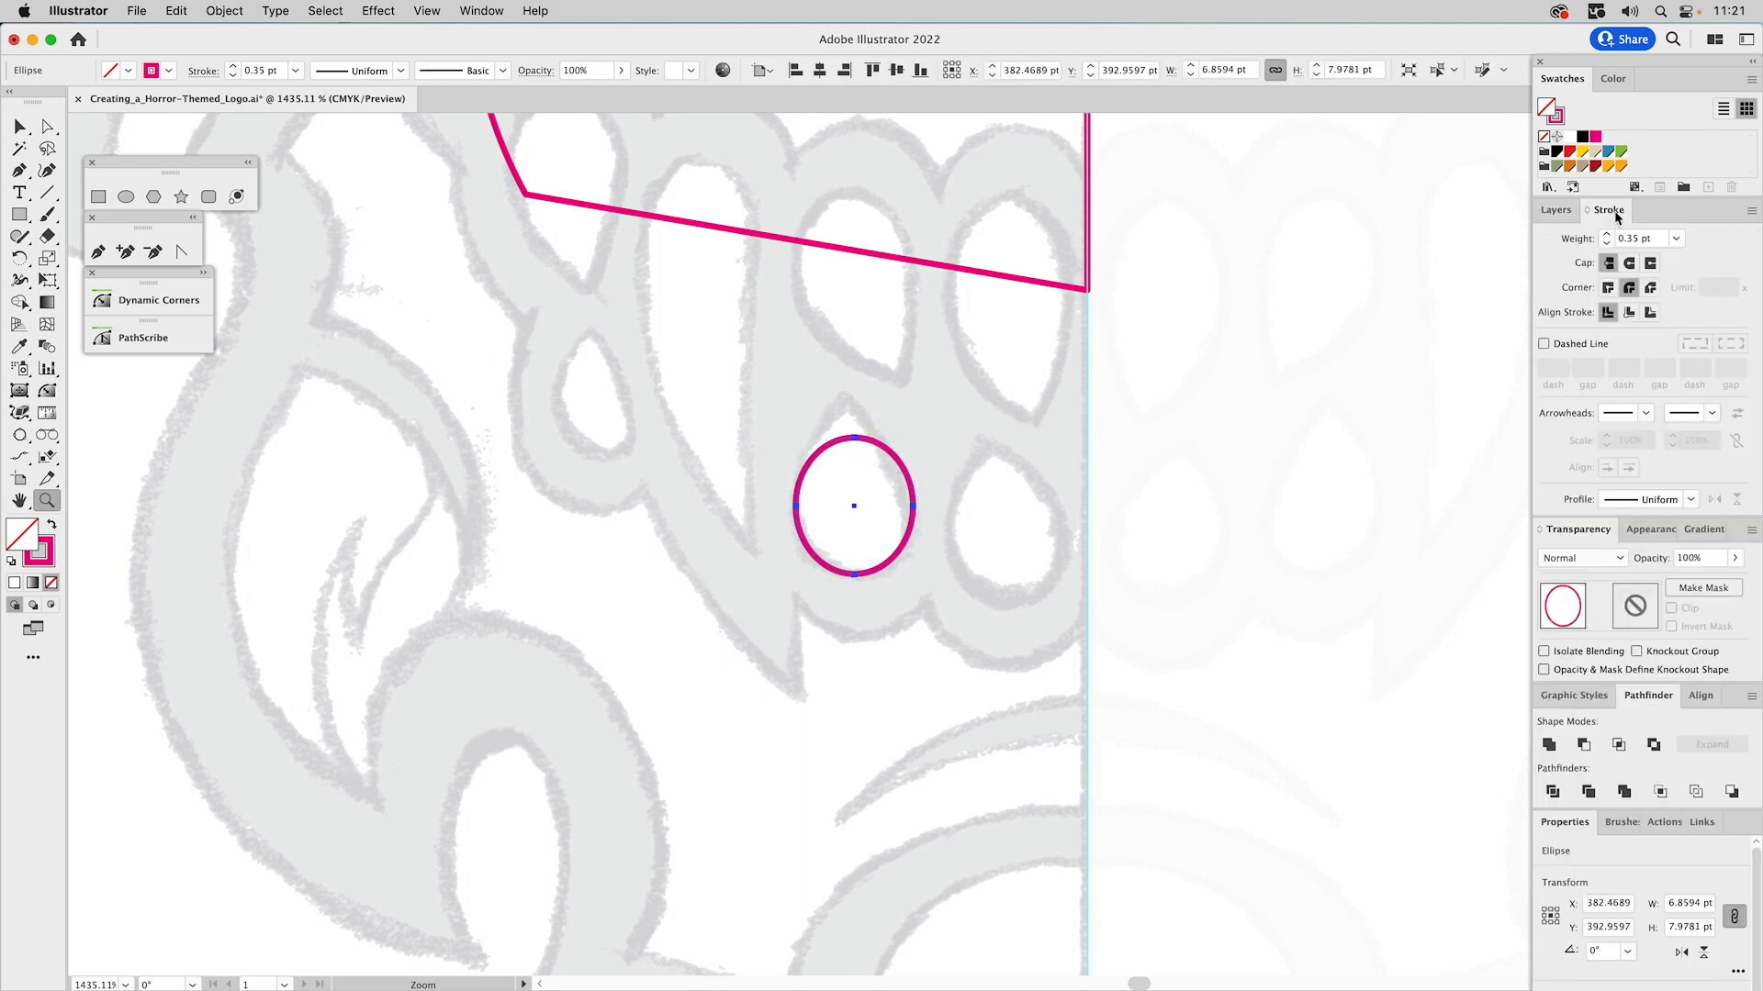
{"action": "left_click", "coordinate": [1676, 238]}
{"action": "left_click", "coordinate": [1690, 251]}
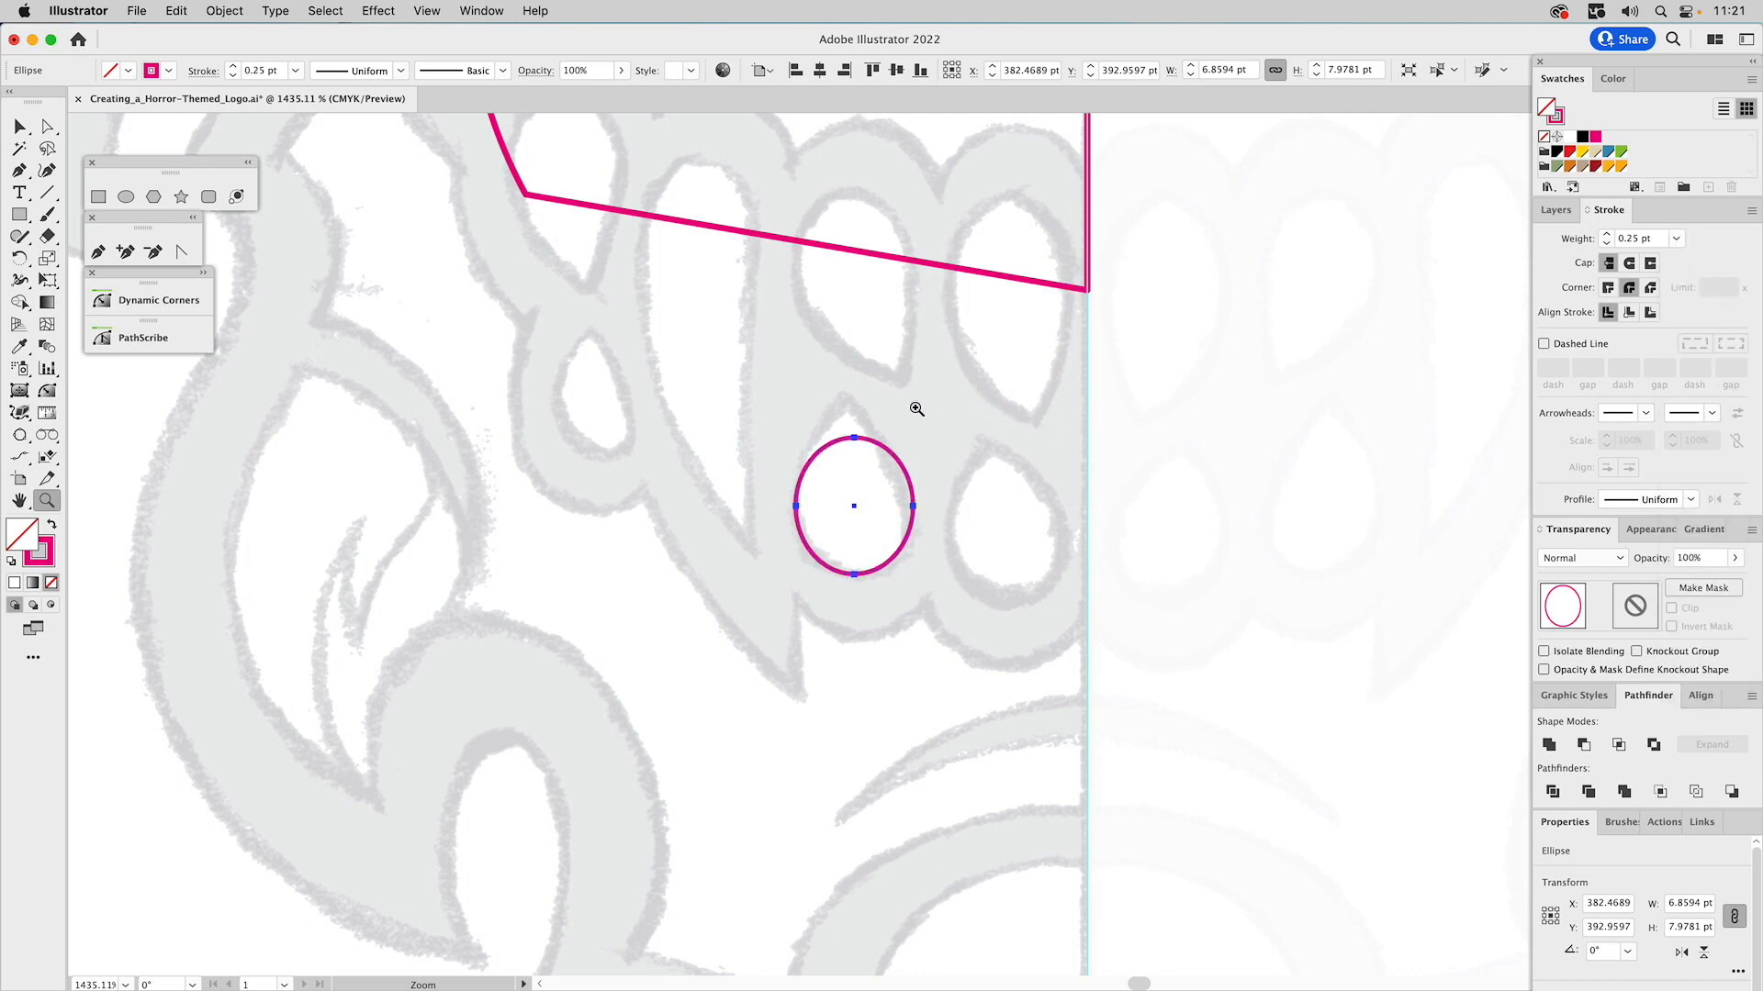
Pull the tooth ellipse's top anchor up and slightly left to the tip of the sketched tooth.
{"action": "key", "text": "a"}
{"action": "left_click", "coordinate": [930, 437]}
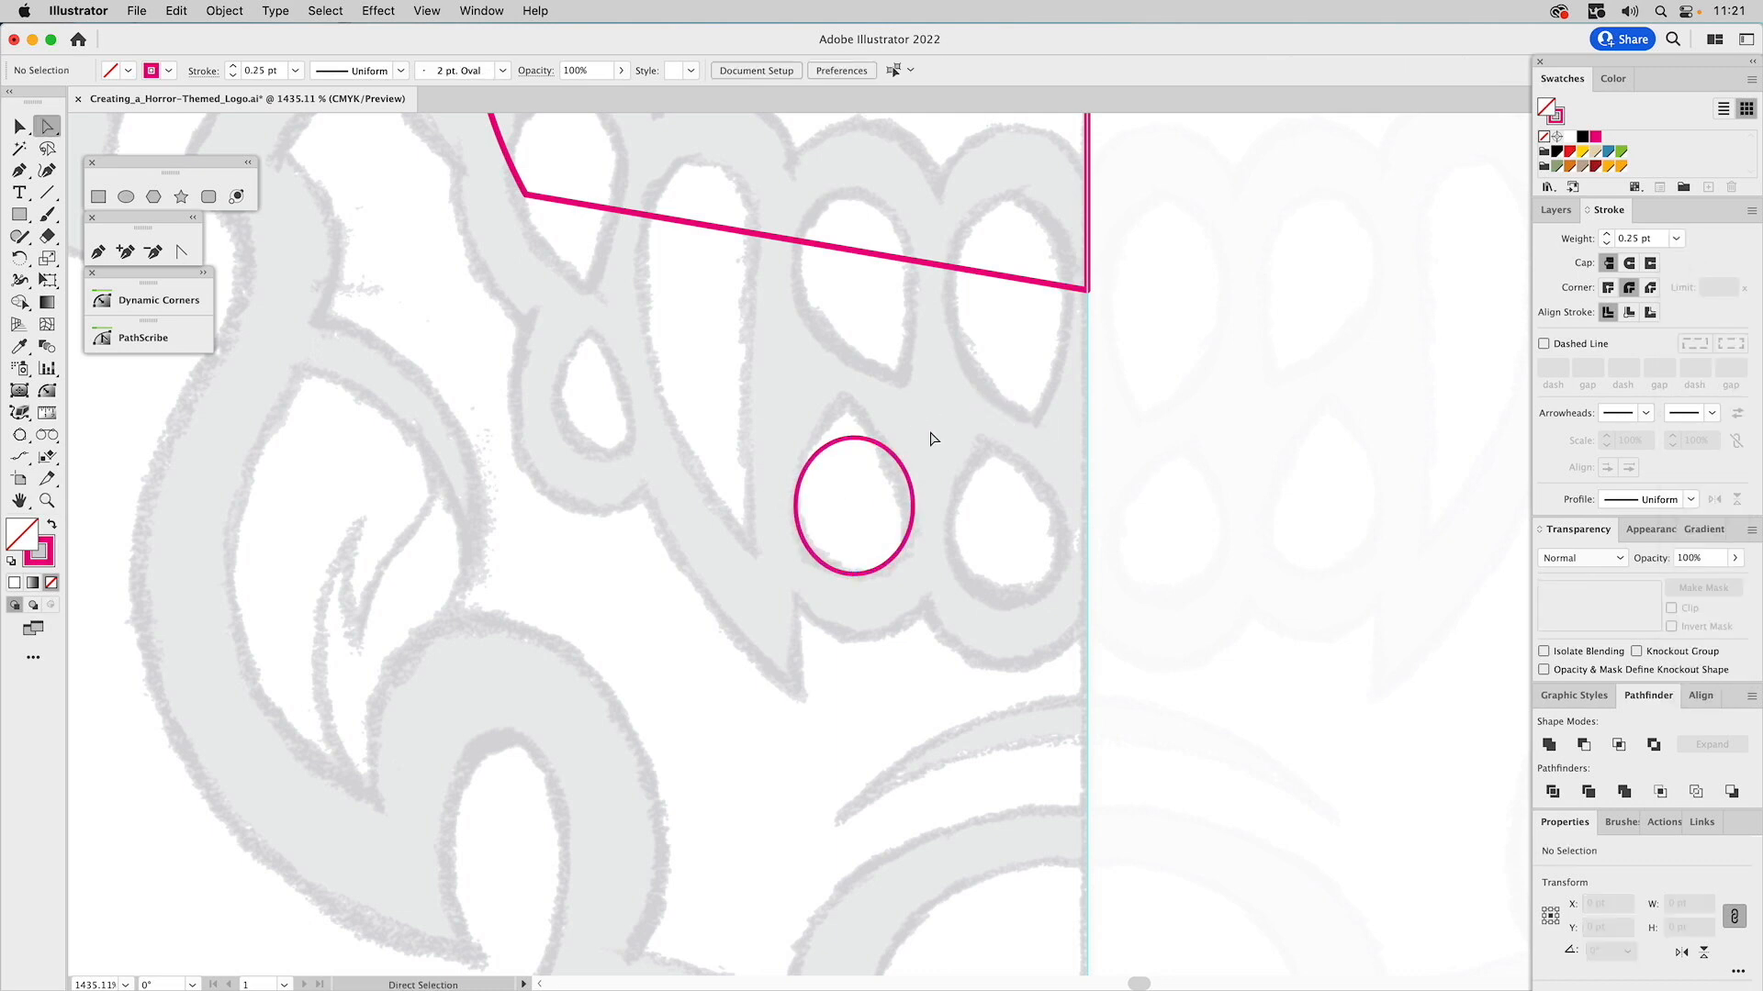
{"action": "left_click", "coordinate": [854, 439]}
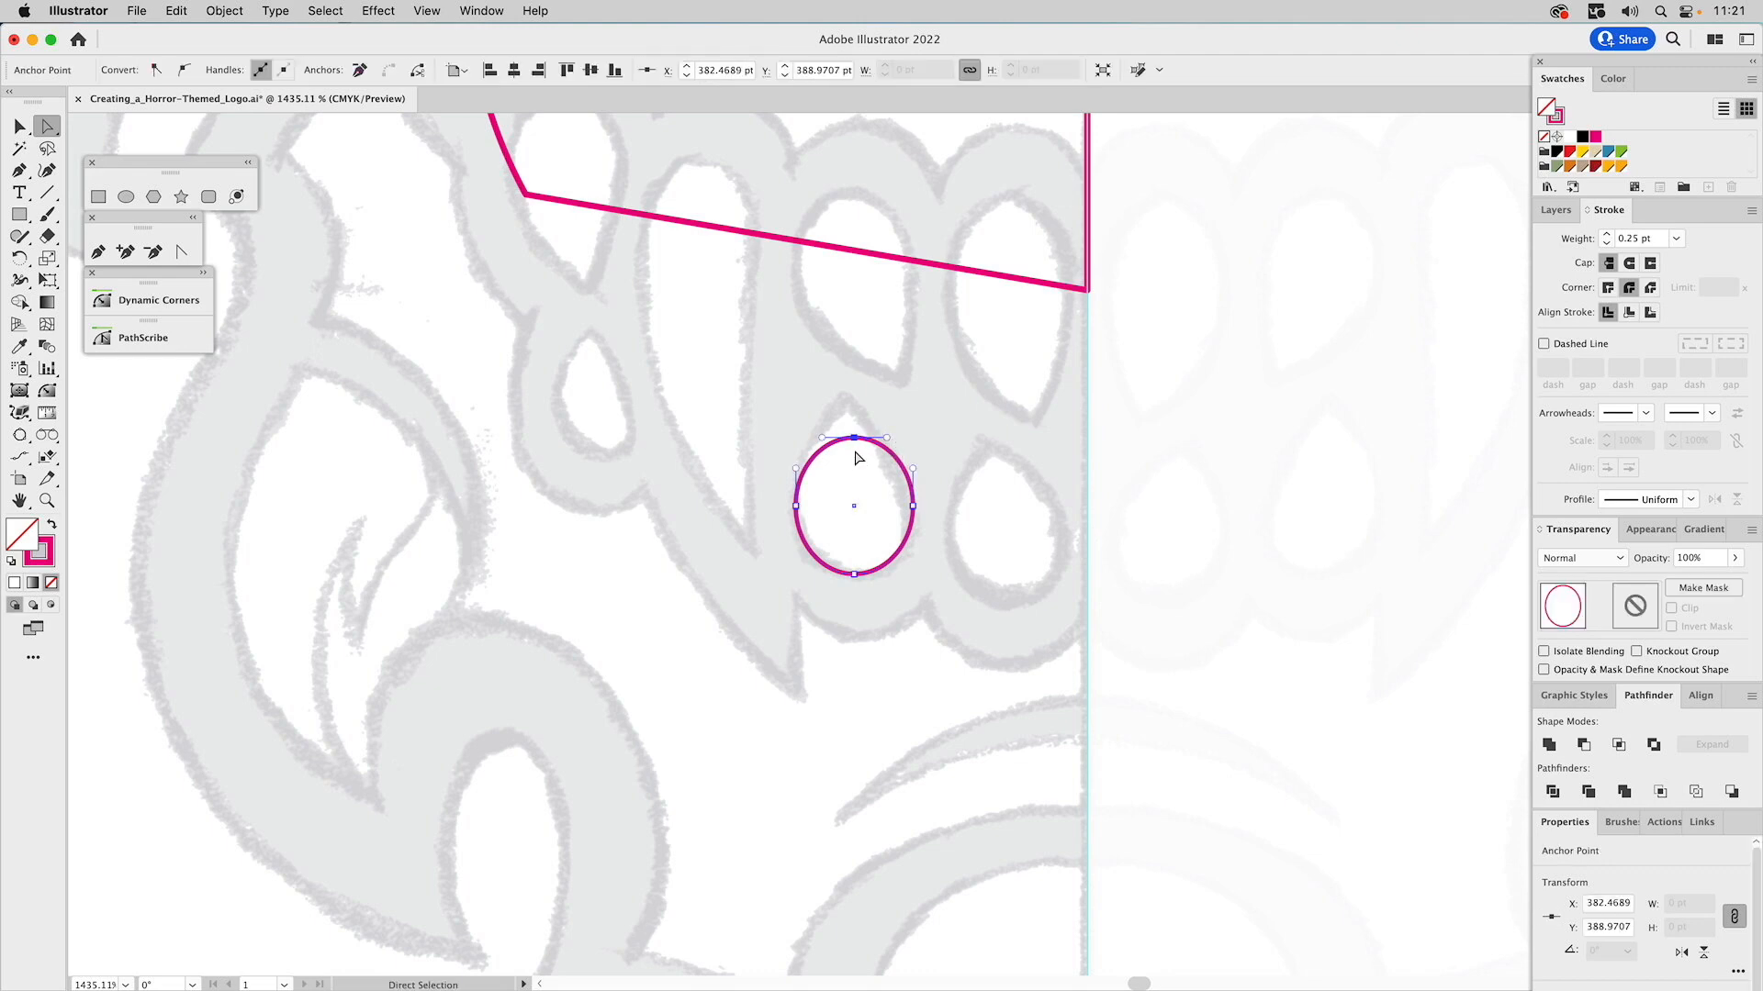
{"action": "left_click_drag", "start_coordinate": [854, 439], "coordinate": [846, 400]}
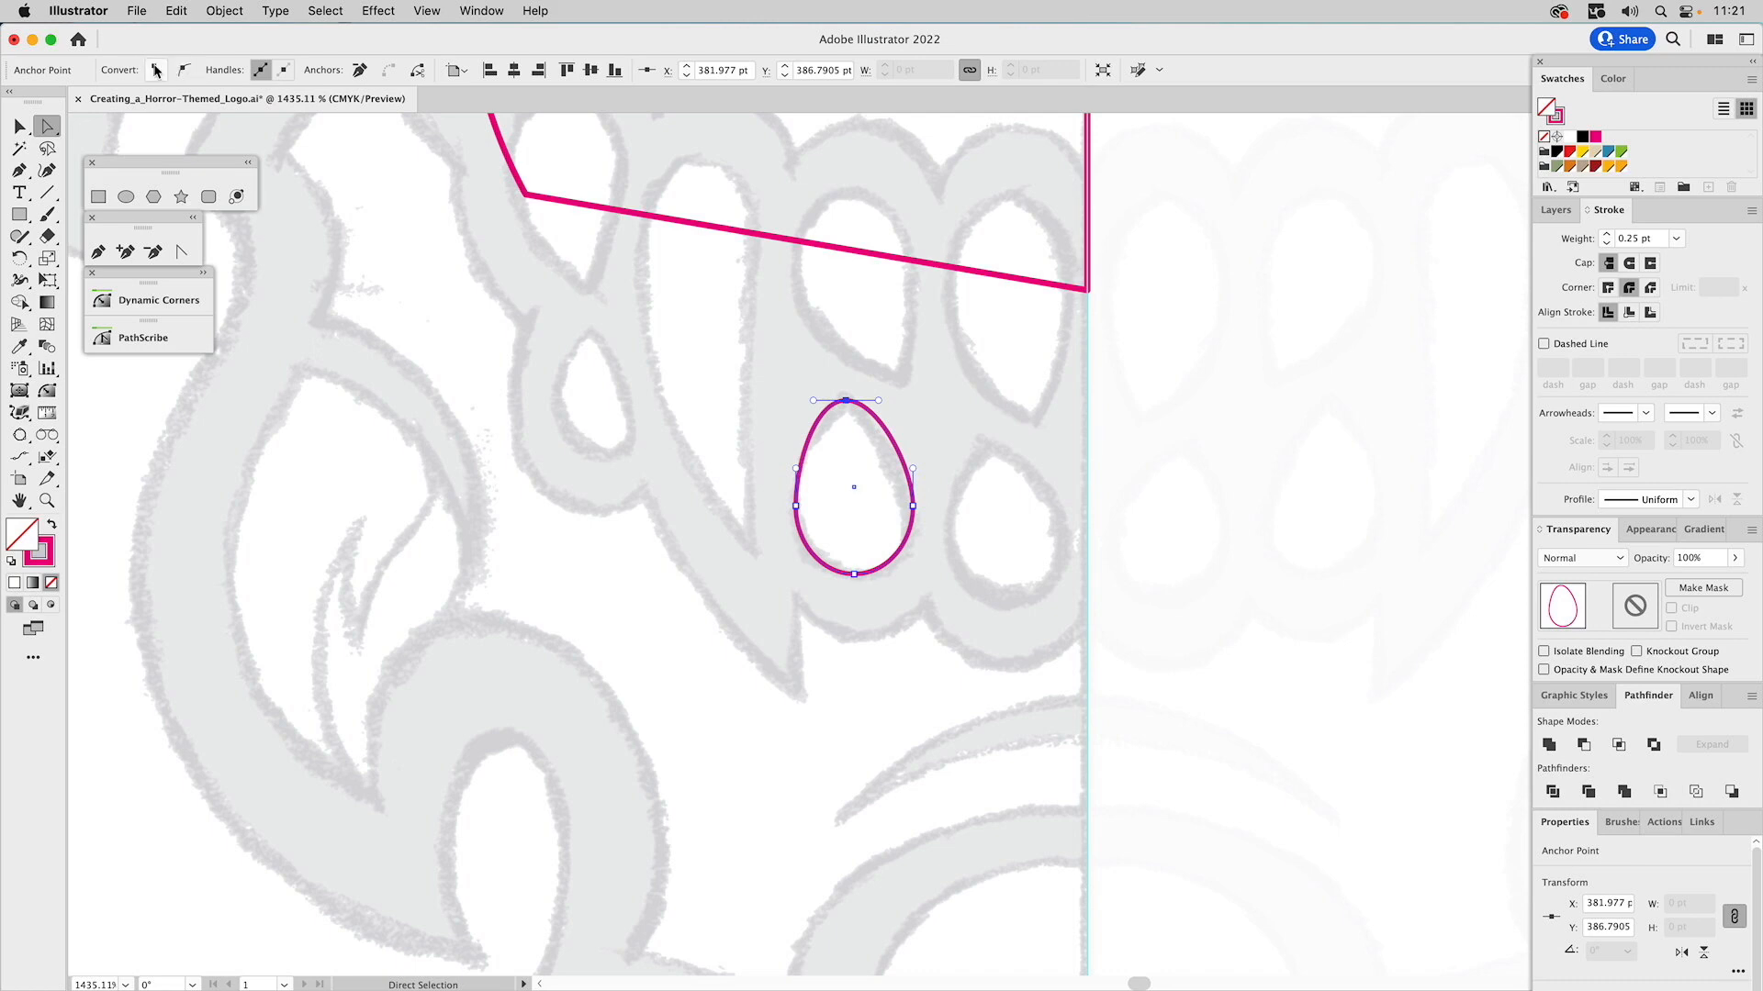
Try converting the tooth's top anchor to a plain corner point, and undo the conversion.
{"action": "left_click", "coordinate": [157, 71]}
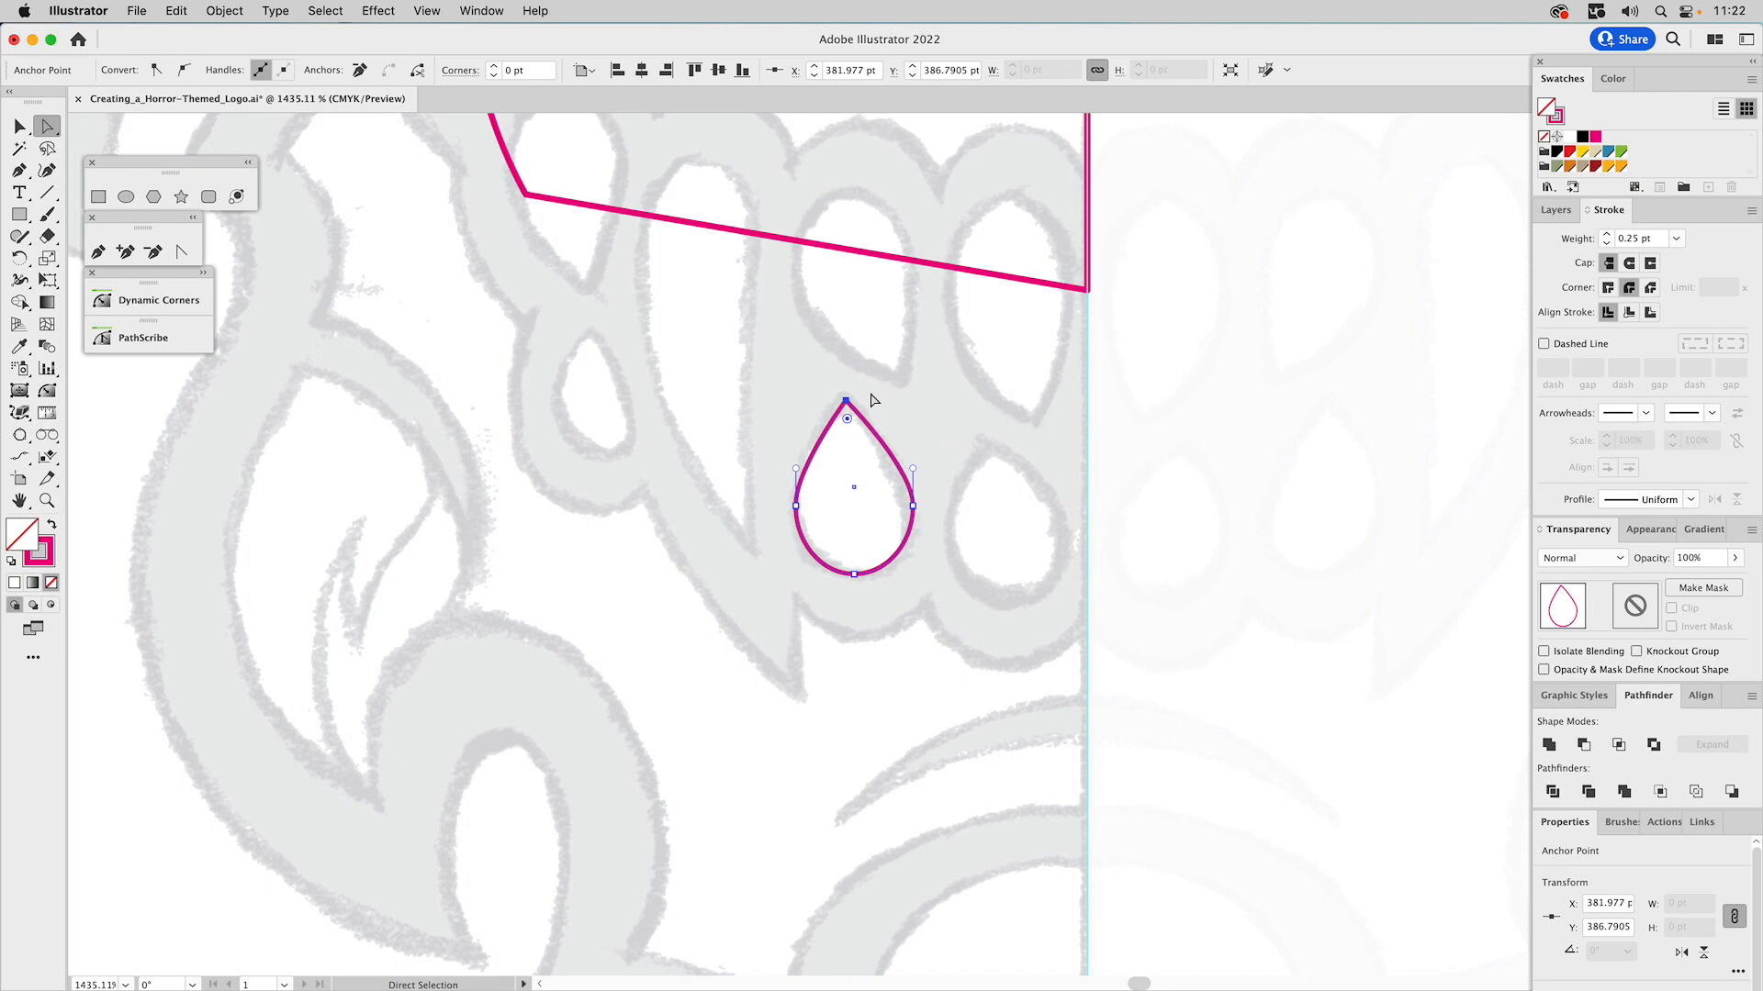
{"action": "key", "text": "v"}
{"action": "key", "text": "super+z"}
{"action": "left_click_drag", "start_coordinate": [864, 379], "coordinate": [829, 414]}
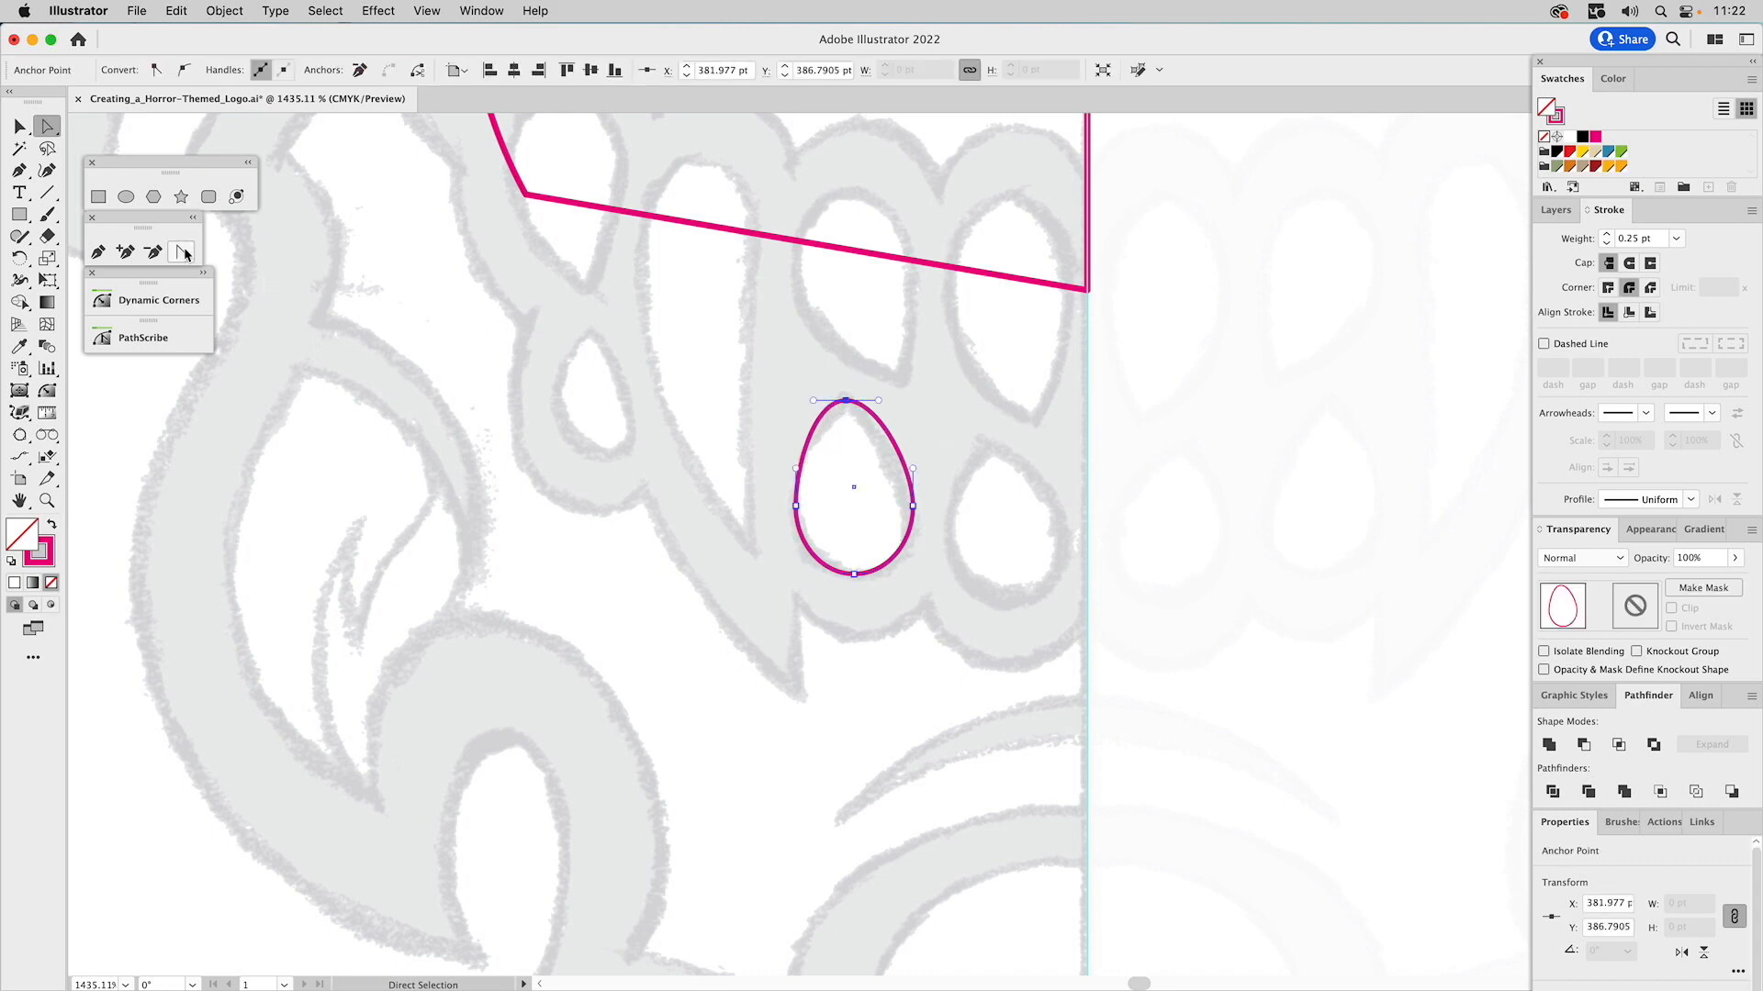
Angle both handles of the tooth's top anchor downward independently with the Anchor Point tool to form a pointed teardrop.
{"action": "left_click", "coordinate": [182, 253]}
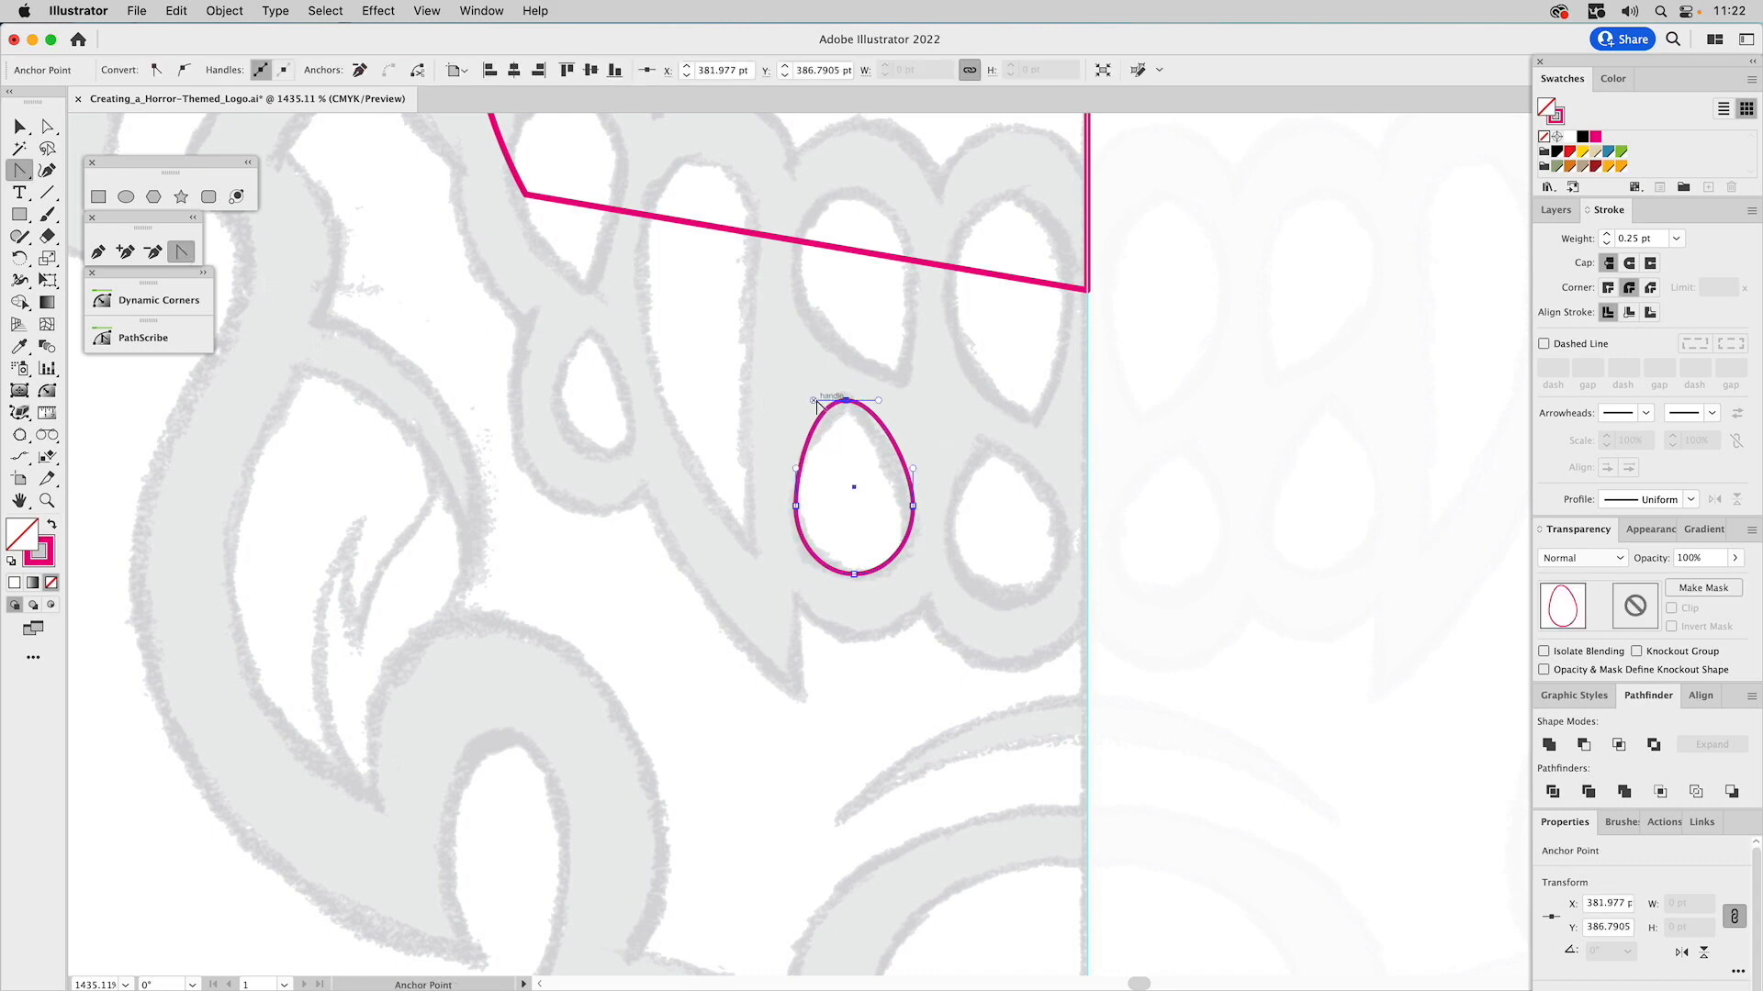
{"action": "left_click_drag", "start_coordinate": [814, 405], "coordinate": [814, 419]}
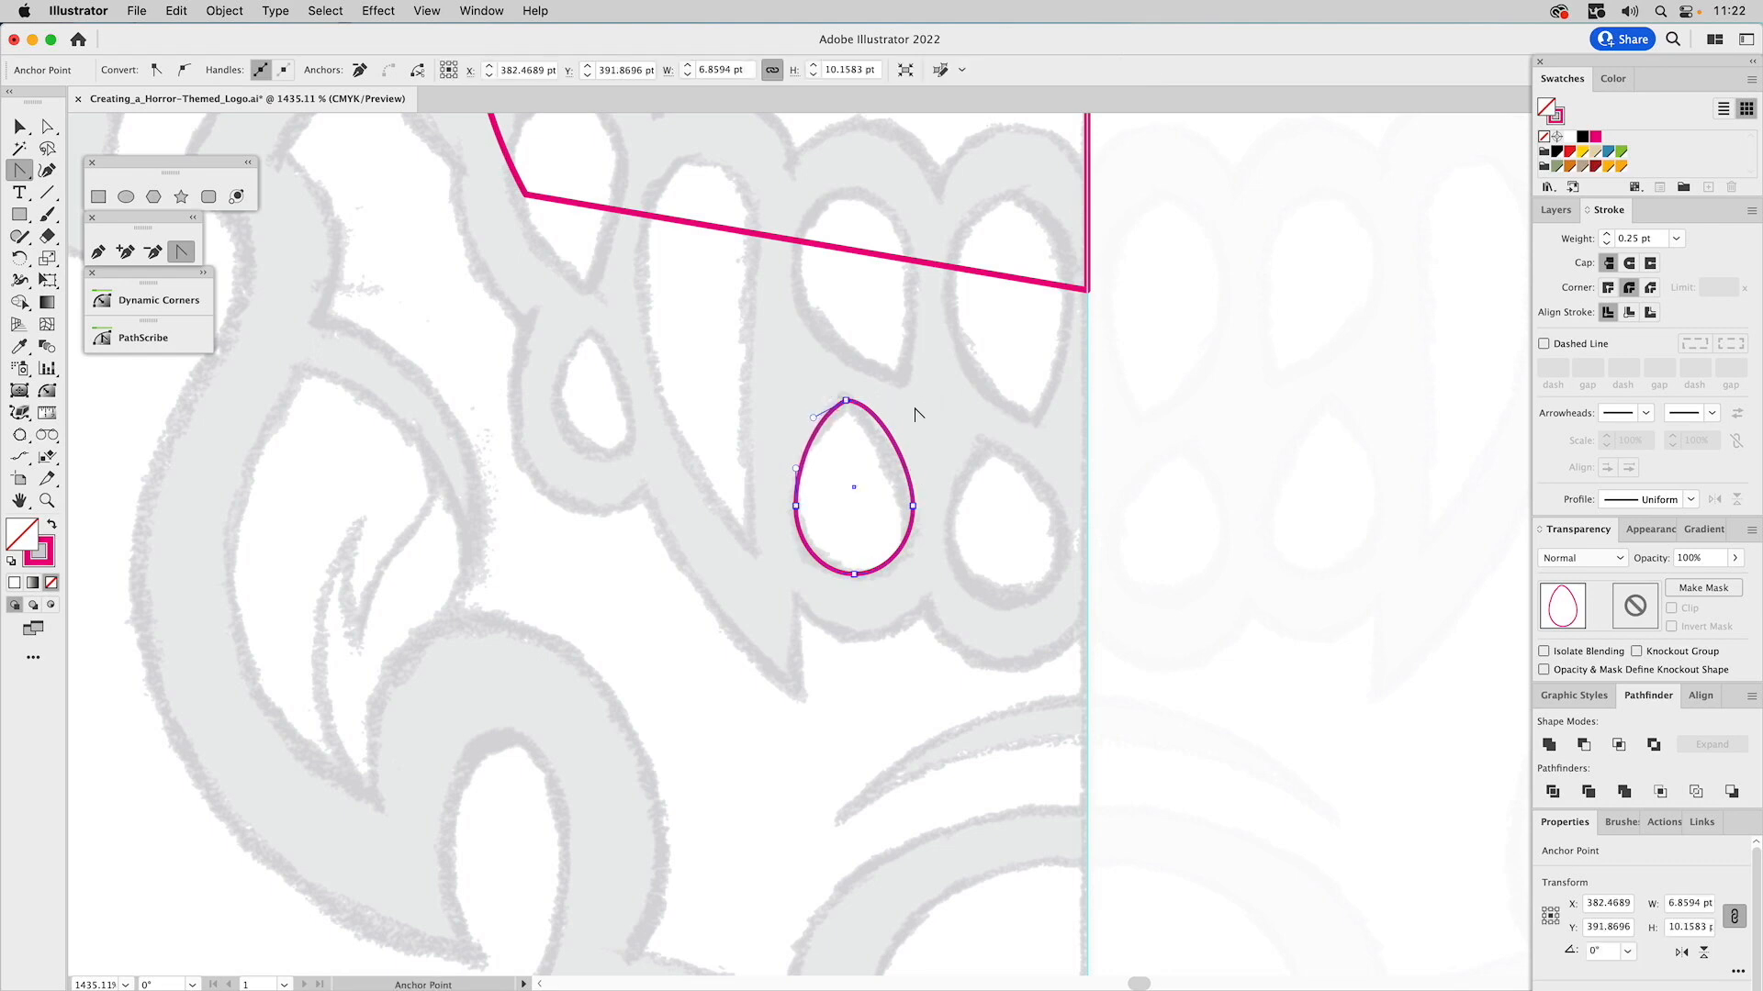
{"action": "left_click", "coordinate": [846, 403]}
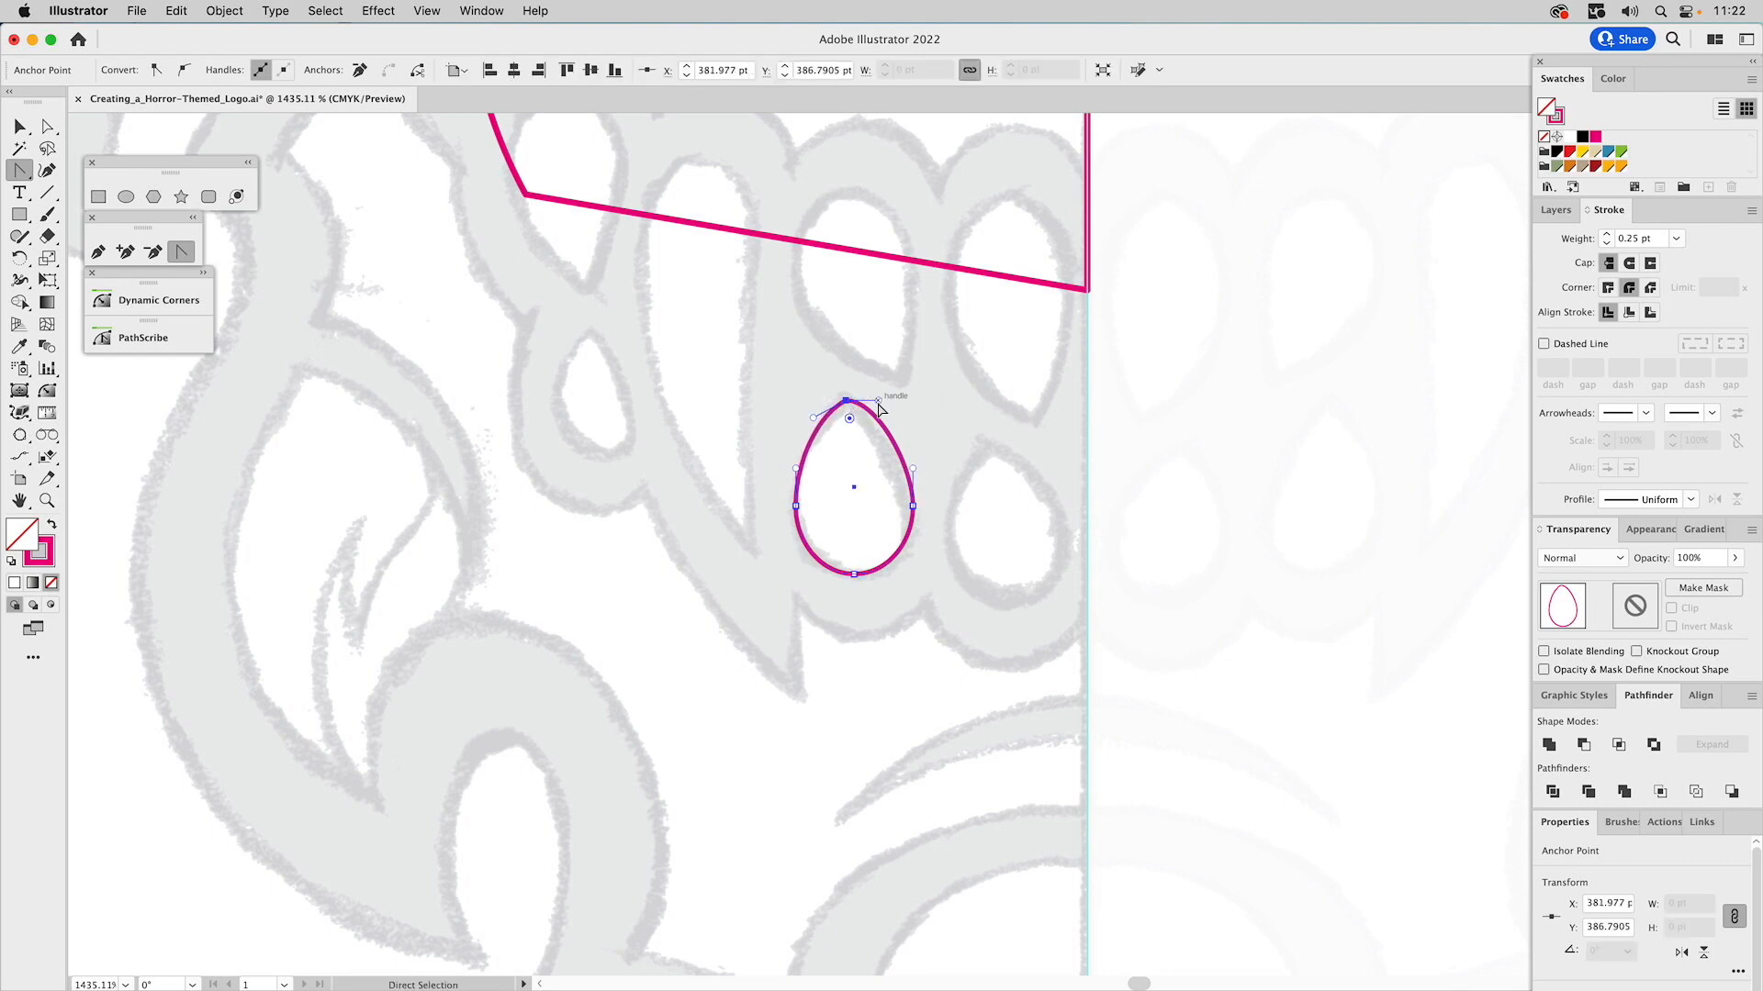
{"action": "left_click_drag", "start_coordinate": [878, 401], "coordinate": [814, 439]}
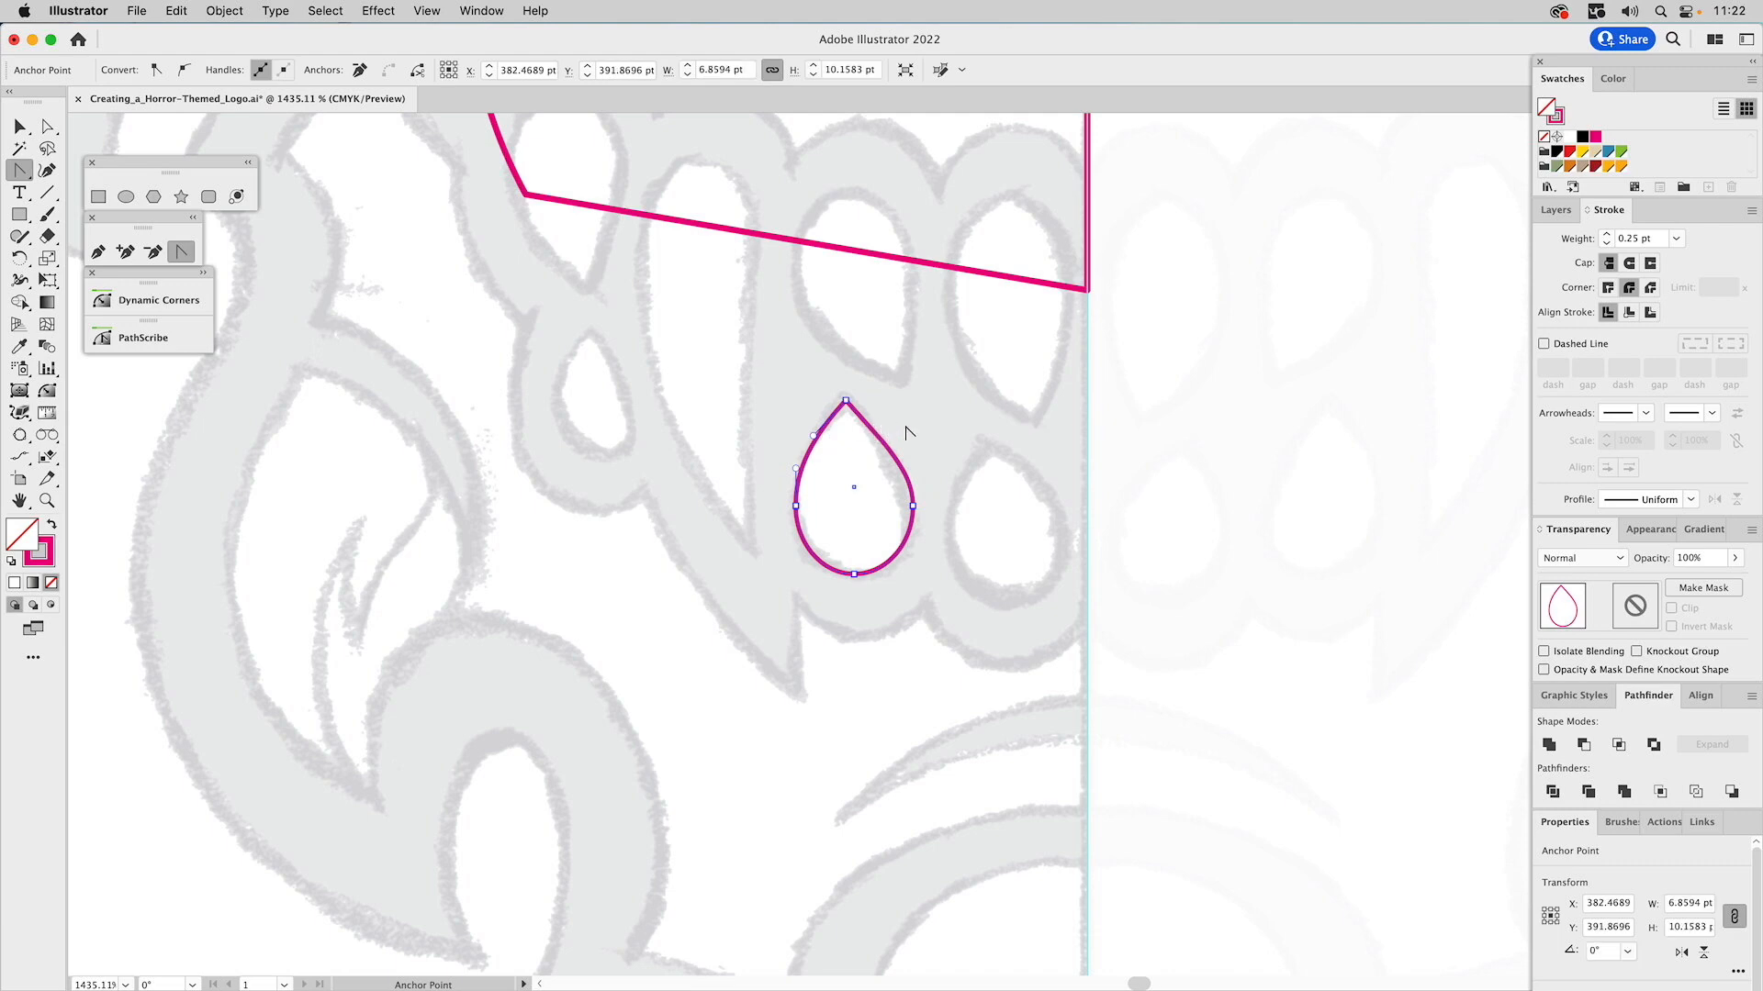
{"action": "key", "text": "a"}
{"action": "left_click", "coordinate": [934, 488]}
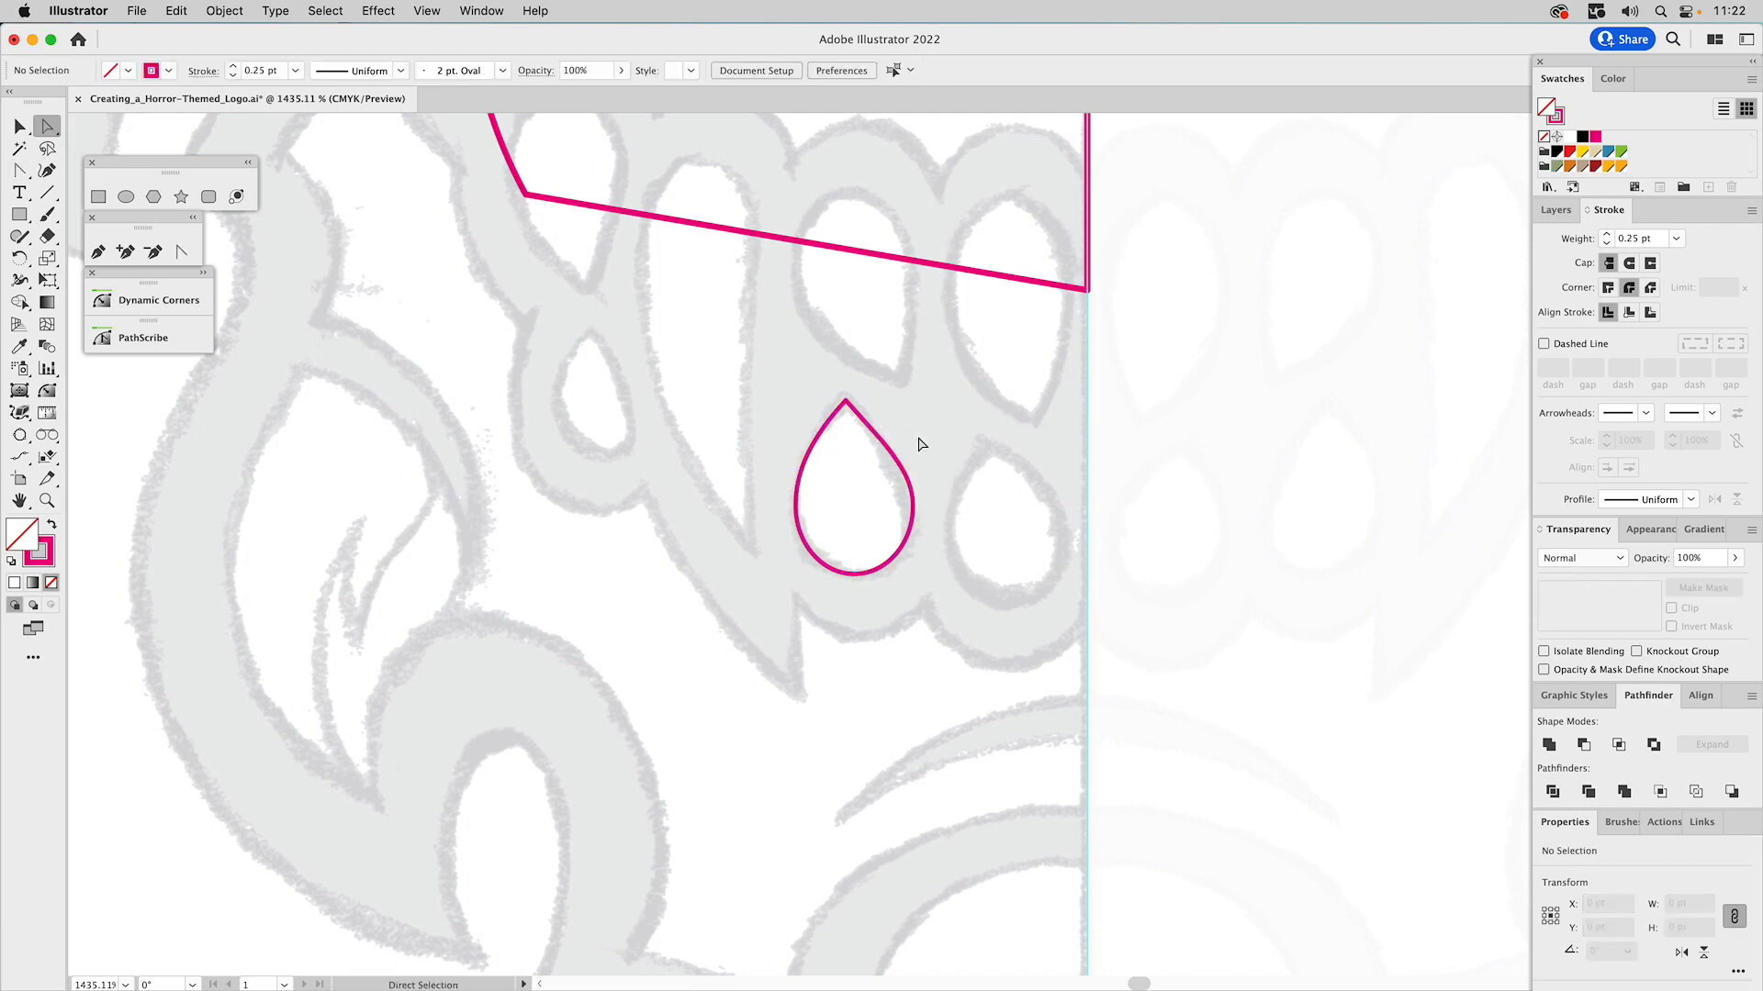
Narrow the teardrop tooth slightly from its right side to fit the sketch.
{"action": "left_click_drag", "start_coordinate": [938, 451], "coordinate": [904, 527]}
{"action": "key", "text": "v"}
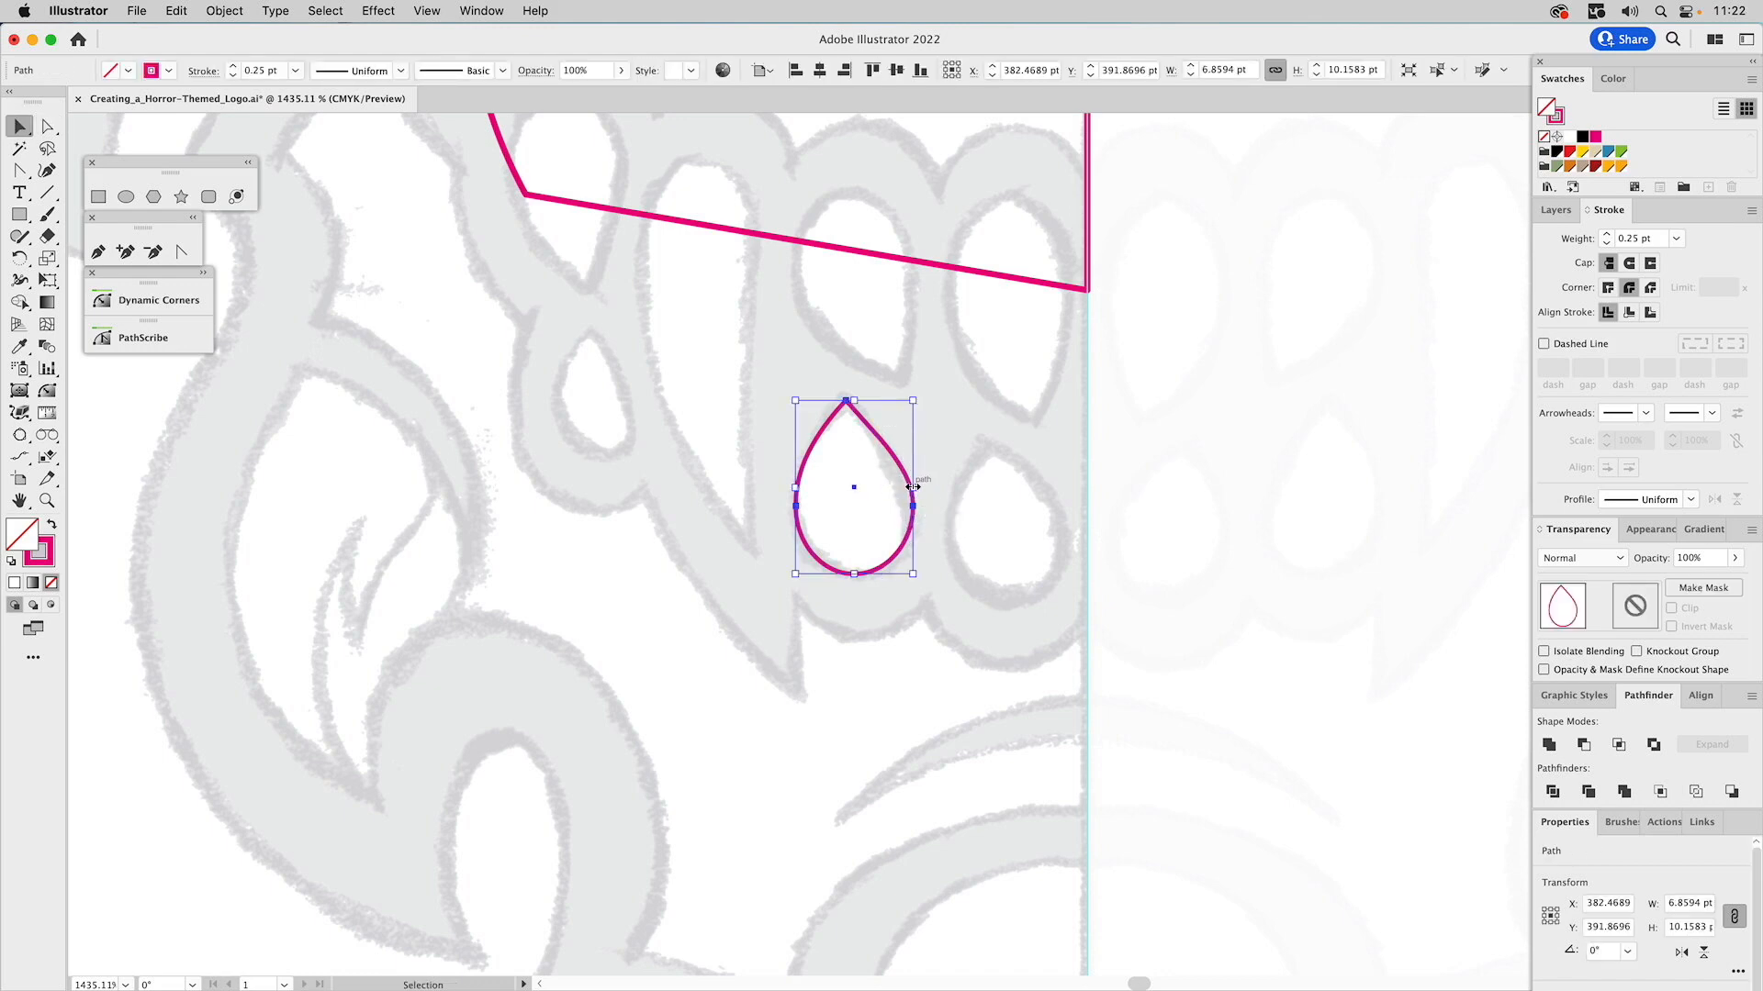
{"action": "left_click_drag", "start_coordinate": [912, 487], "coordinate": [905, 492]}
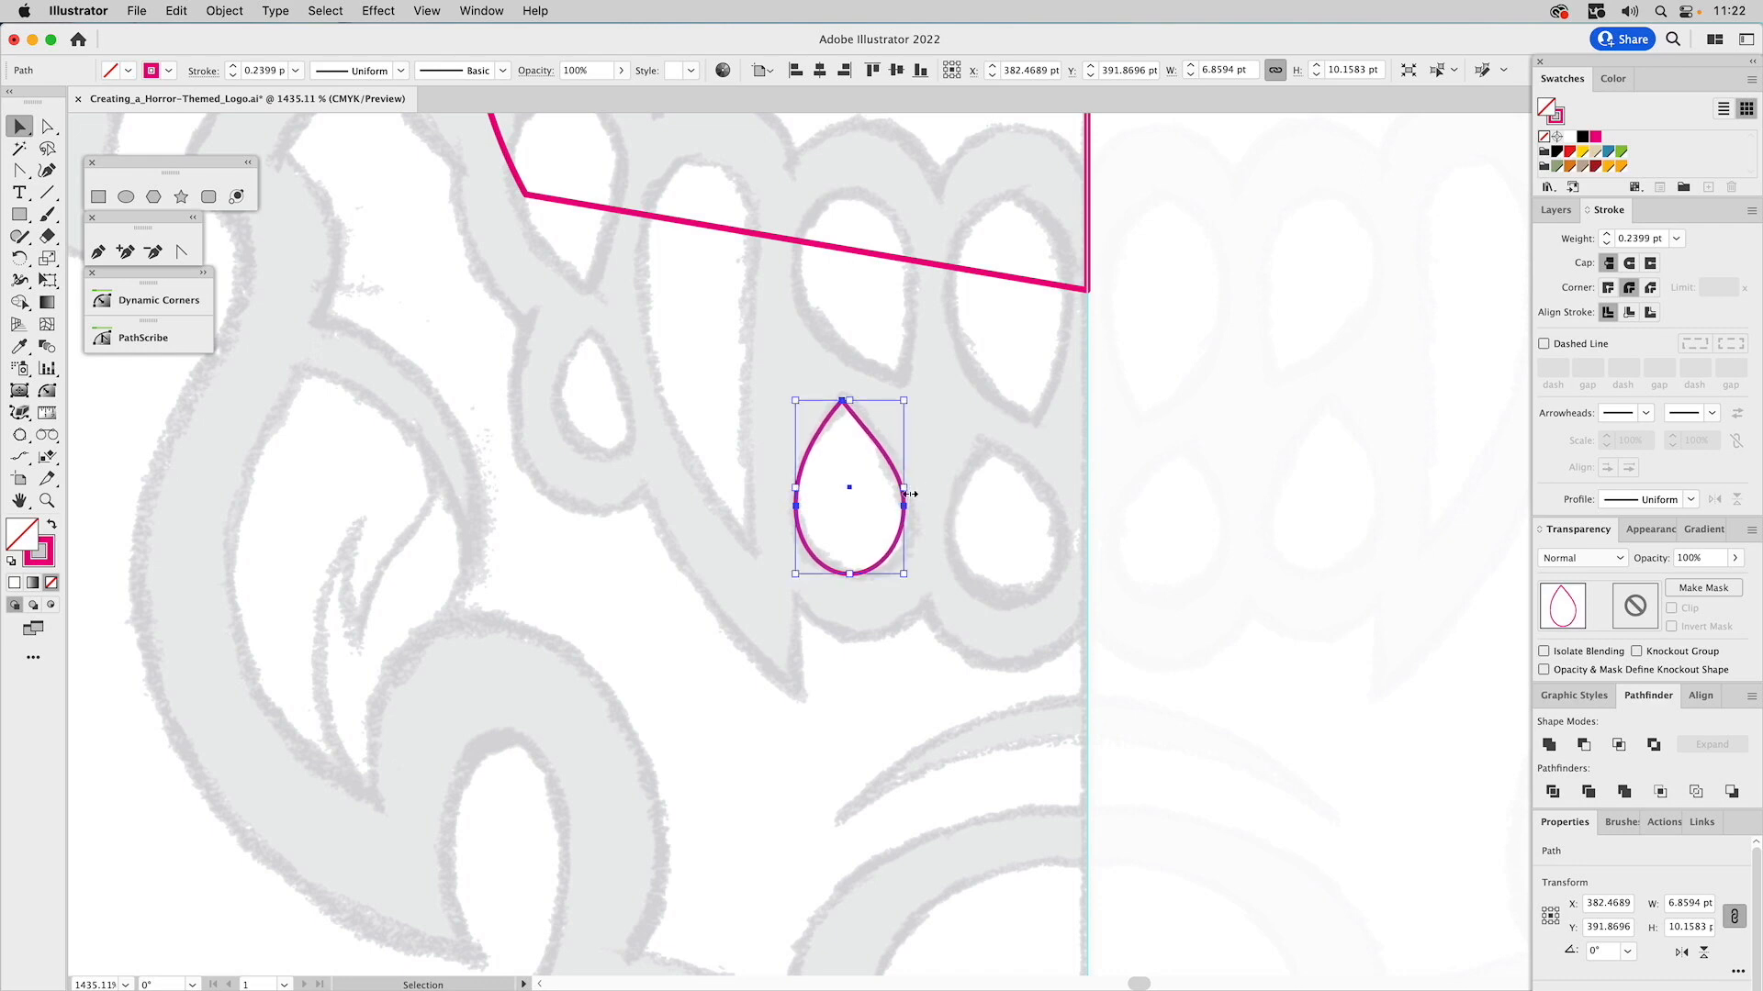
Move the teardrop tooth's right-side anchor slightly down to follow the sketched contour.
{"action": "key", "text": "a"}
{"action": "left_click", "coordinate": [920, 500]}
{"action": "left_click_drag", "start_coordinate": [904, 506], "coordinate": [906, 521]}
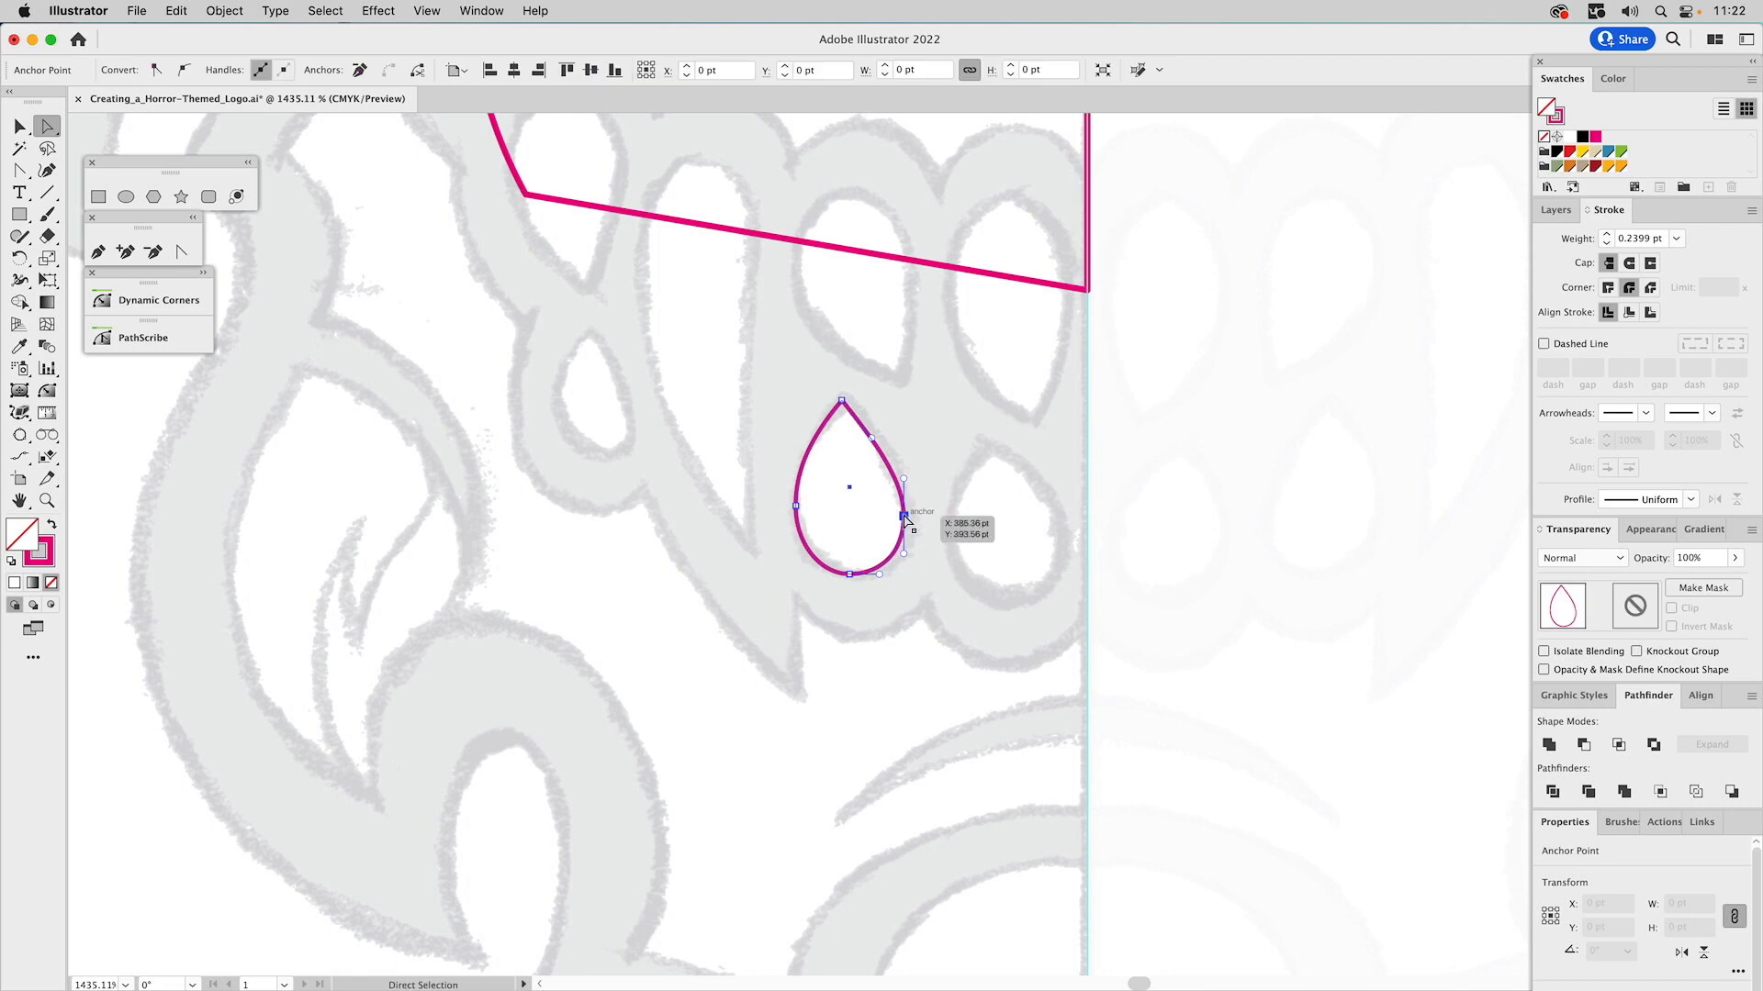
{"action": "left_click", "coordinate": [938, 474]}
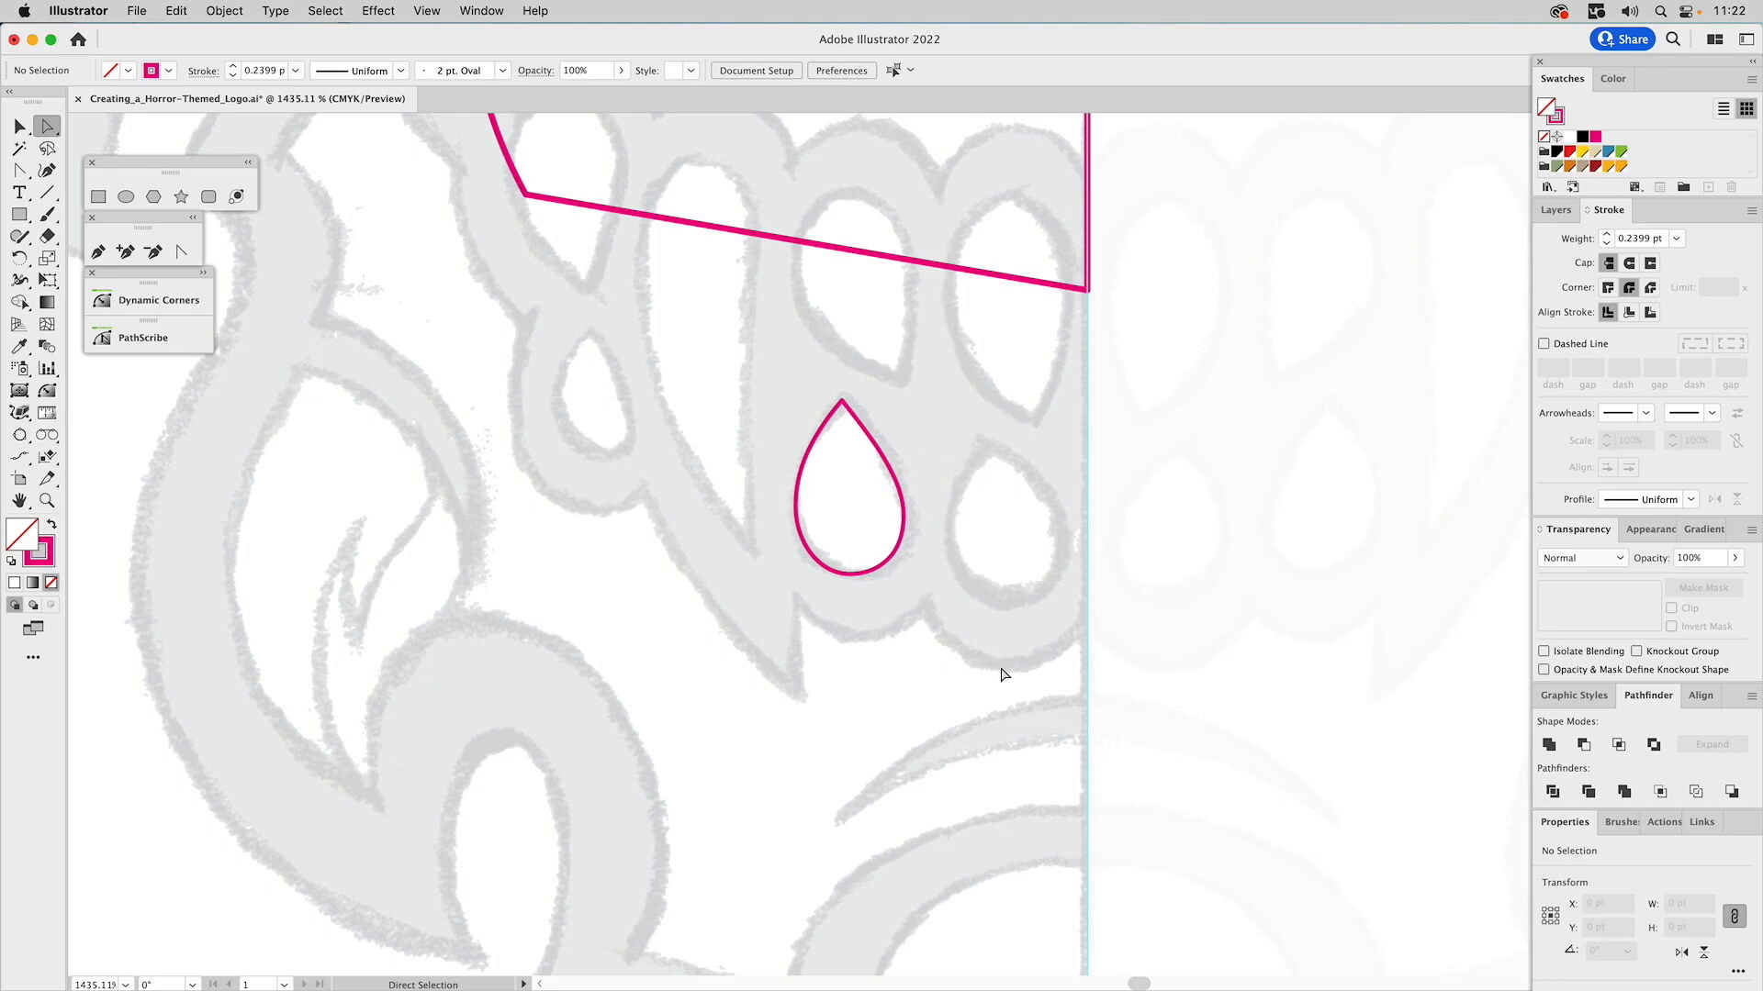
Show the upper "Building T..." layer containing the full set of teeth, and hide the lower "Building T..." layer with the duplicate teardrop.
{"action": "left_click", "coordinate": [47, 500]}
{"action": "left_click", "coordinate": [780, 512], "text": "alt"}
{"action": "left_click", "coordinate": [816, 519], "text": "alt"}
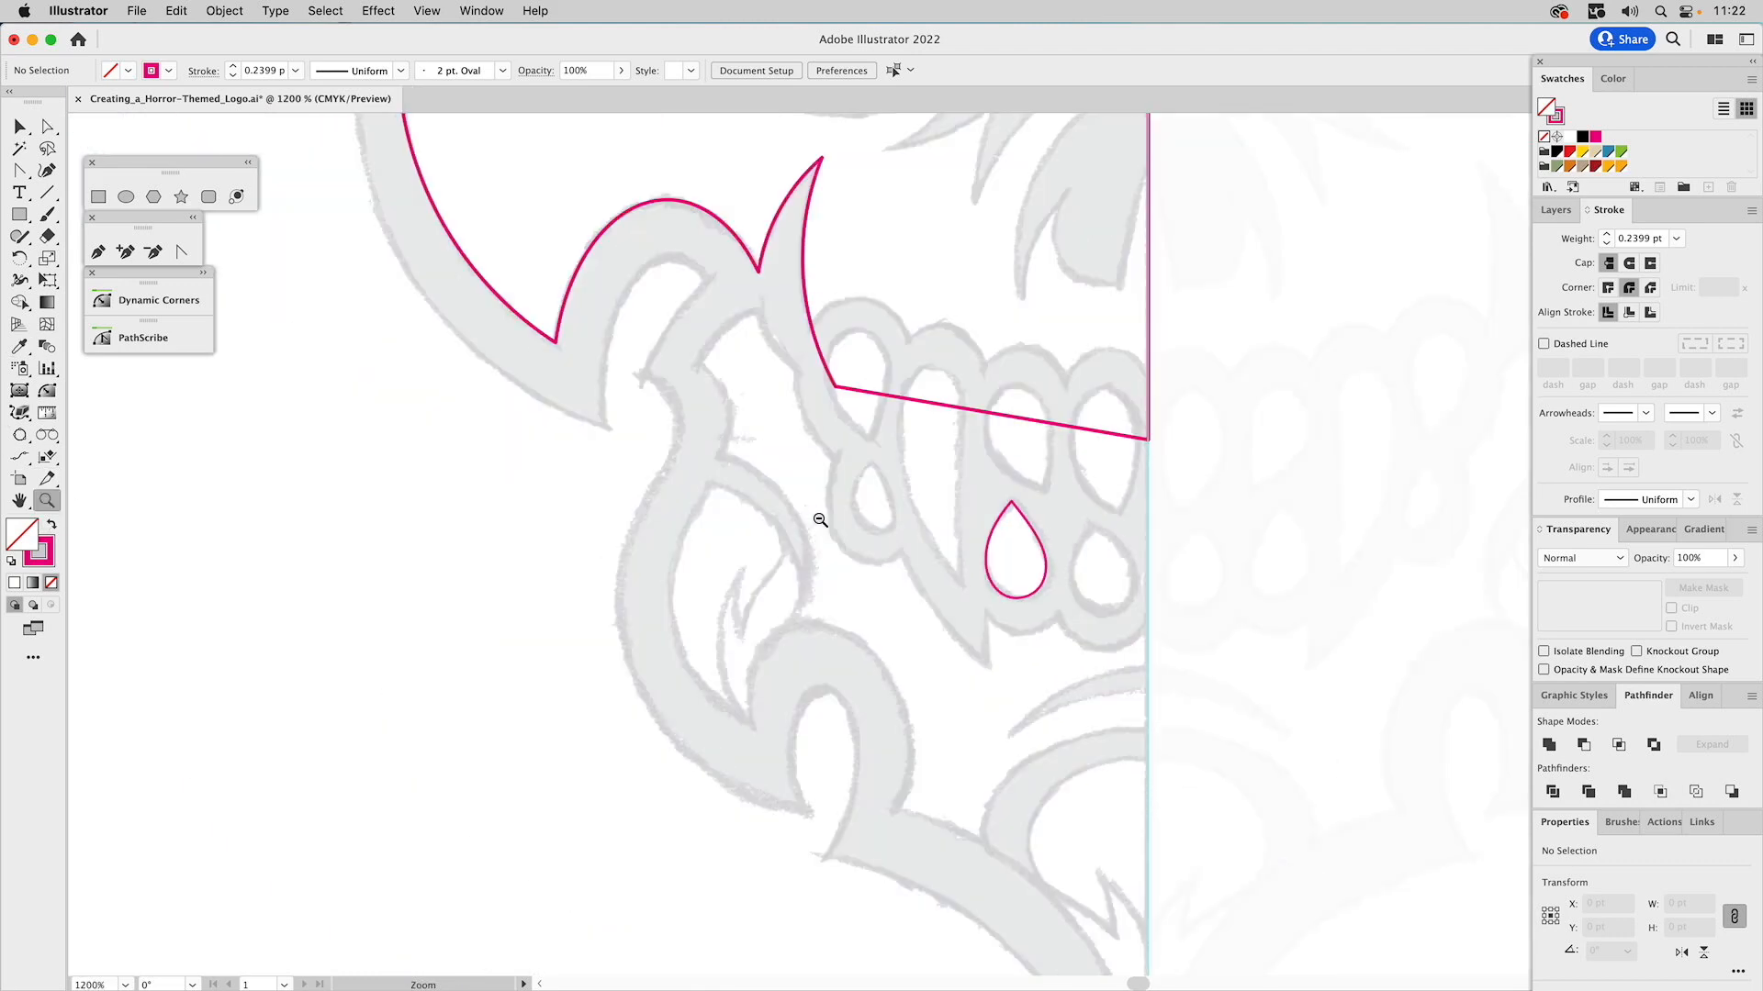
{"action": "left_click", "coordinate": [1069, 538], "text": "alt"}
{"action": "left_click_drag", "start_coordinate": [949, 512], "coordinate": [901, 618]}
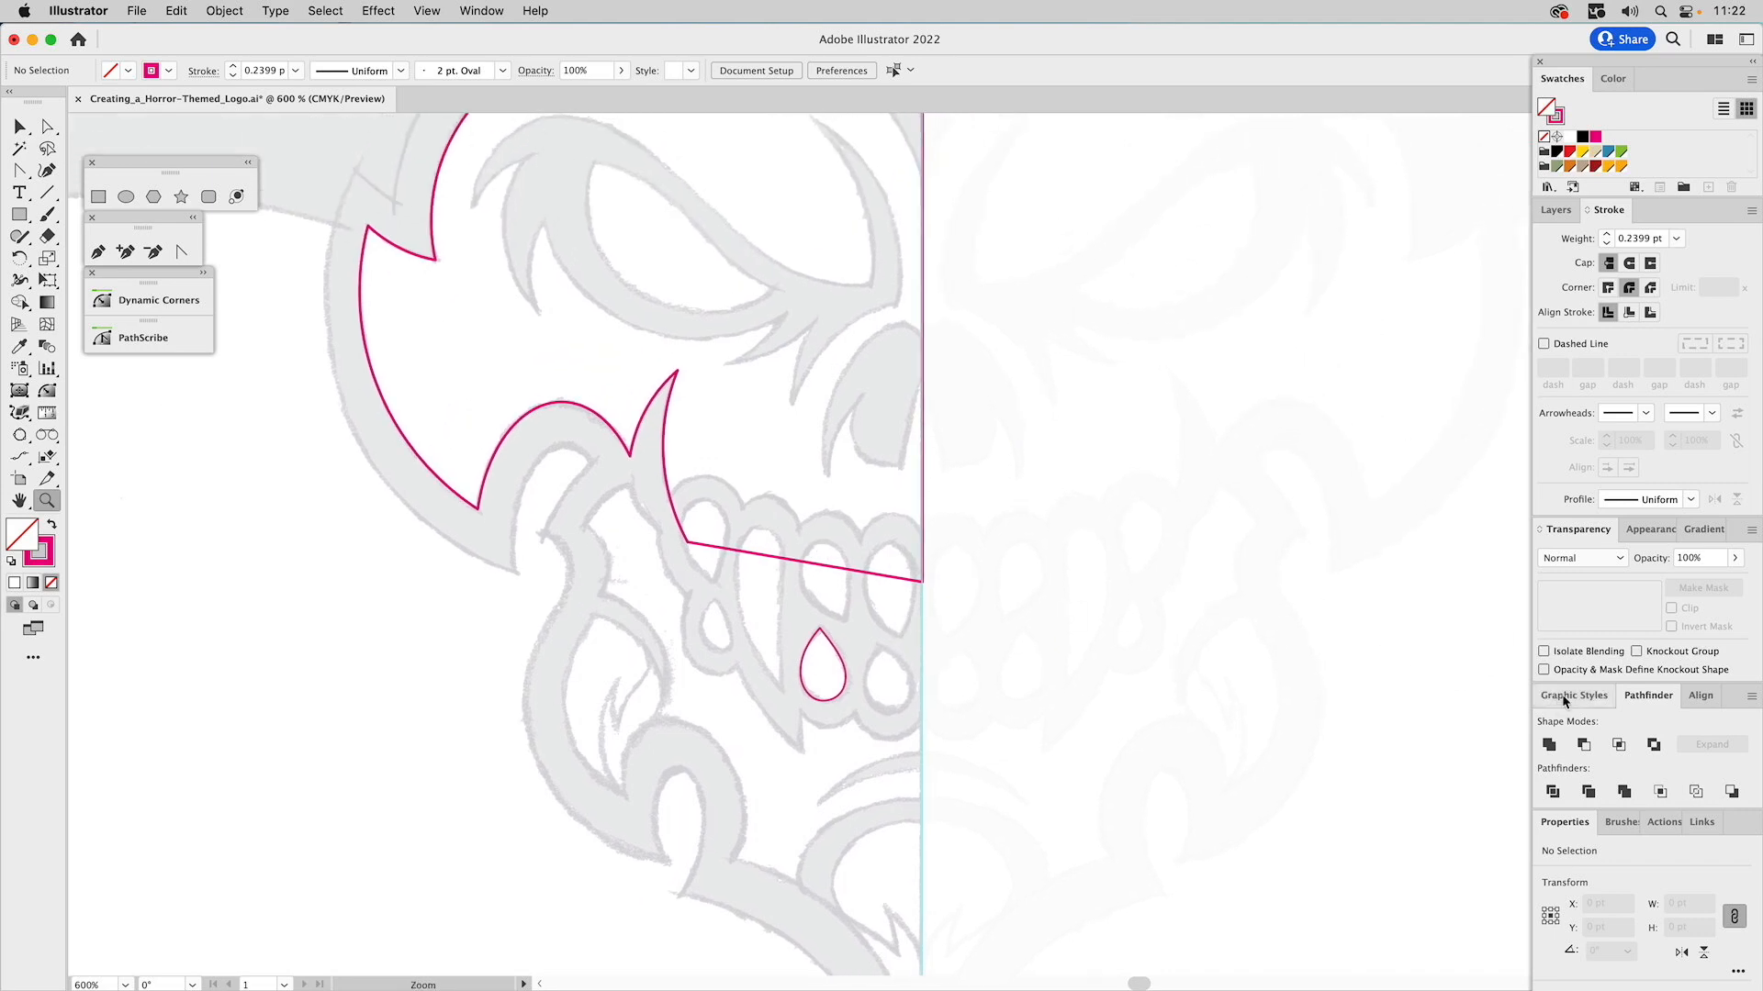
{"action": "left_click", "coordinate": [1555, 209]}
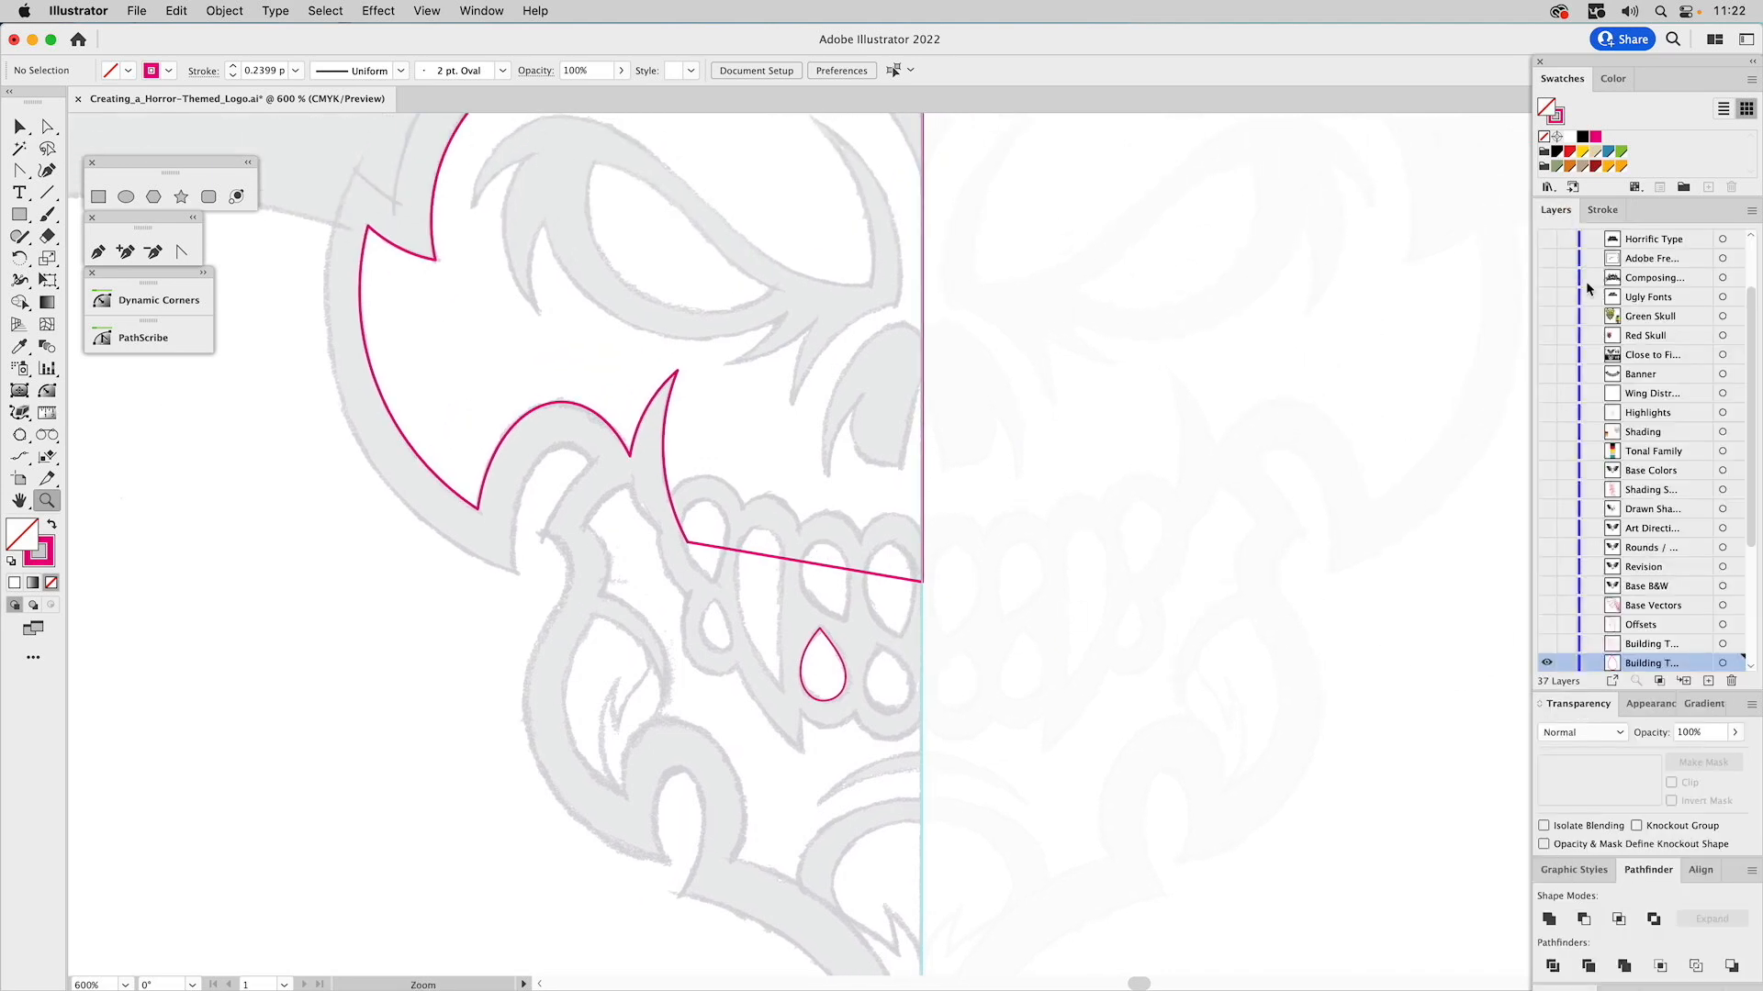
{"action": "left_click", "coordinate": [1547, 646]}
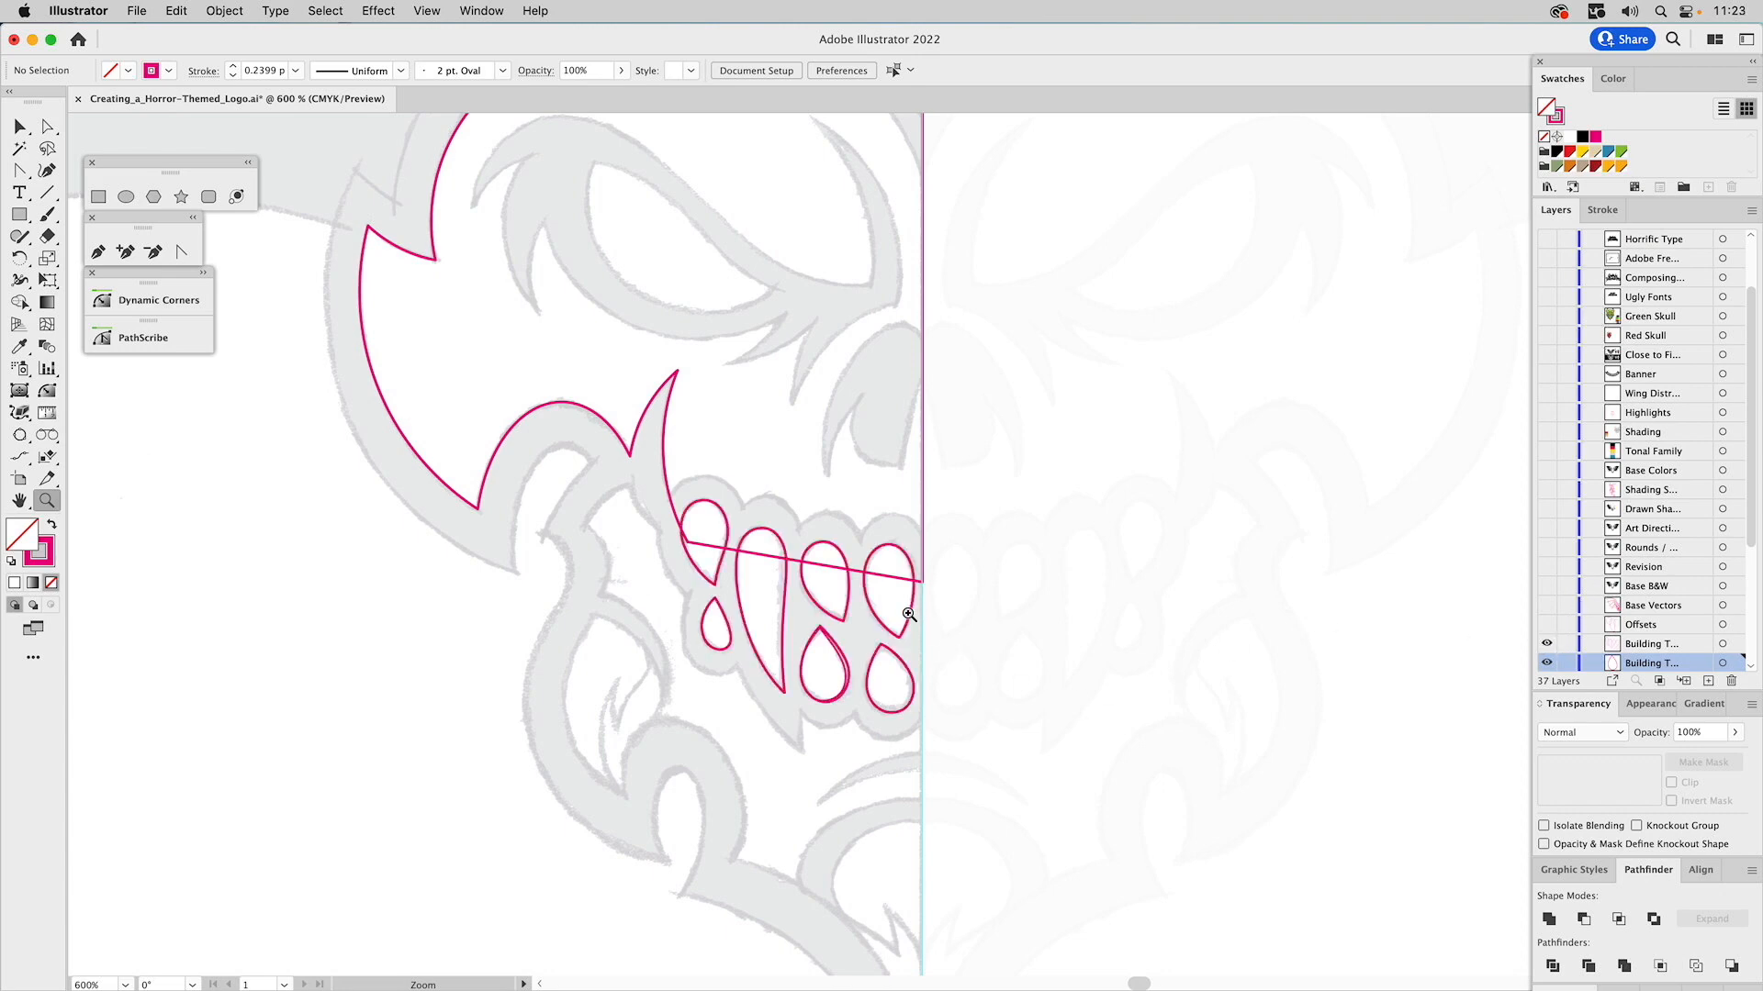
{"action": "key", "text": "v"}
{"action": "left_click", "coordinate": [841, 663]}
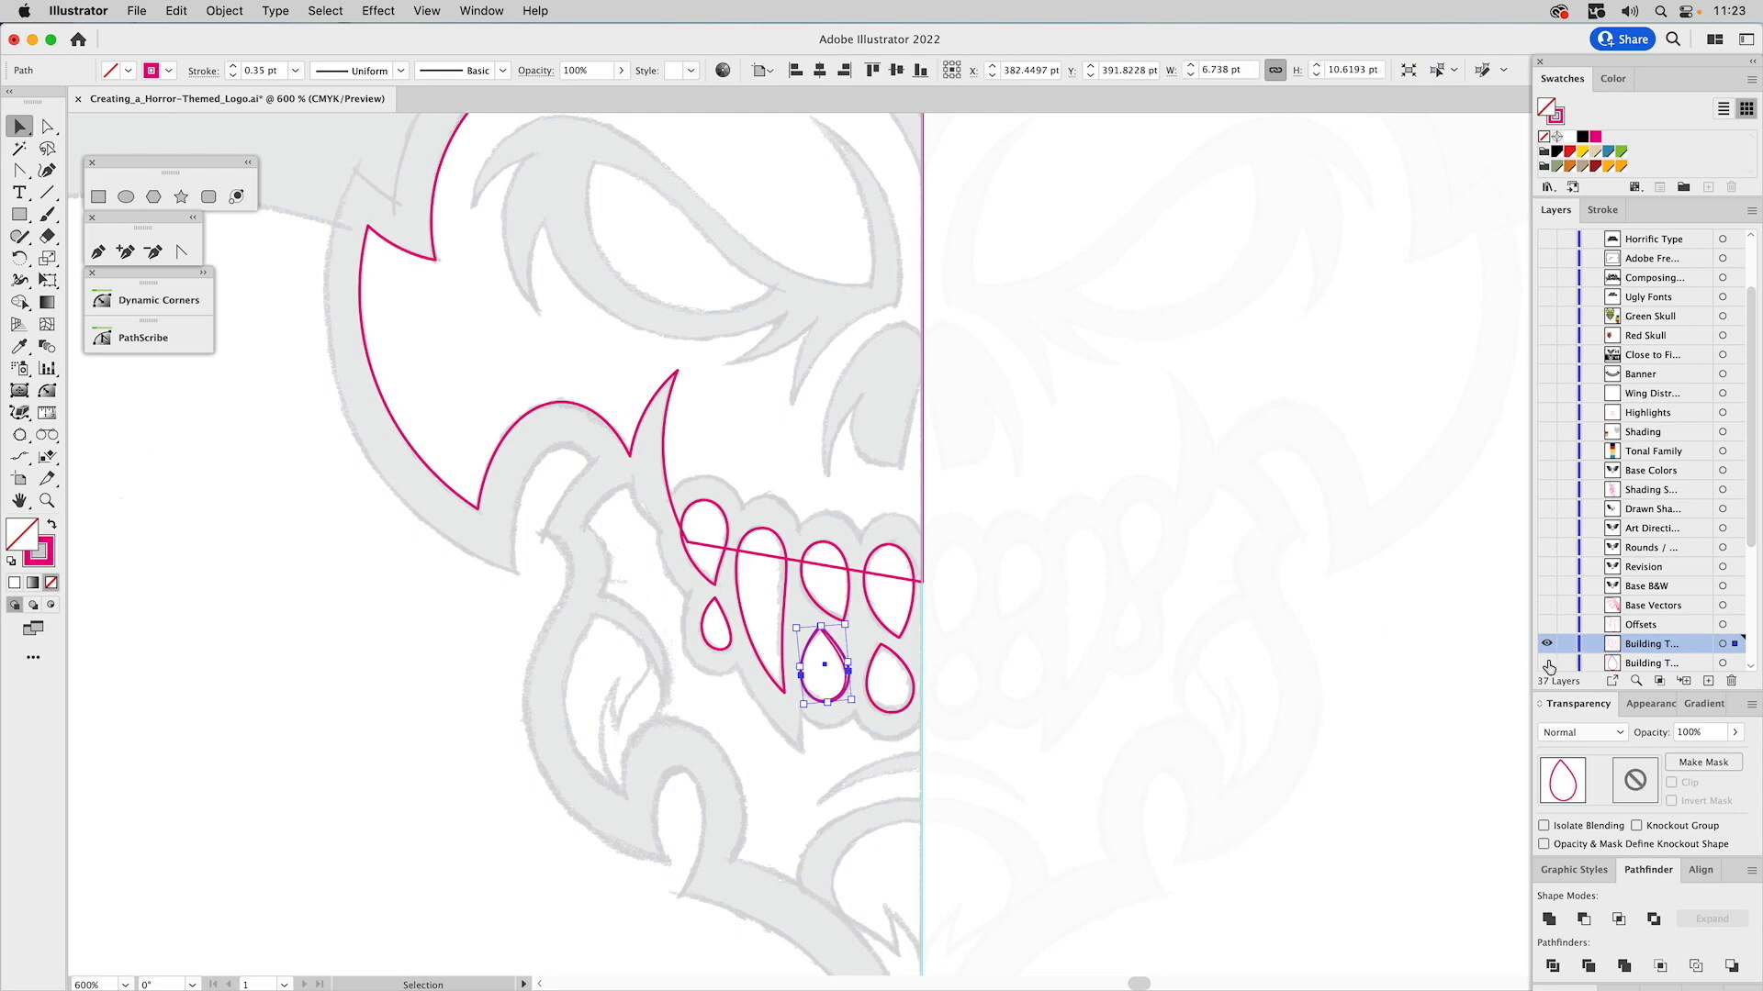
{"action": "left_click", "coordinate": [1160, 625]}
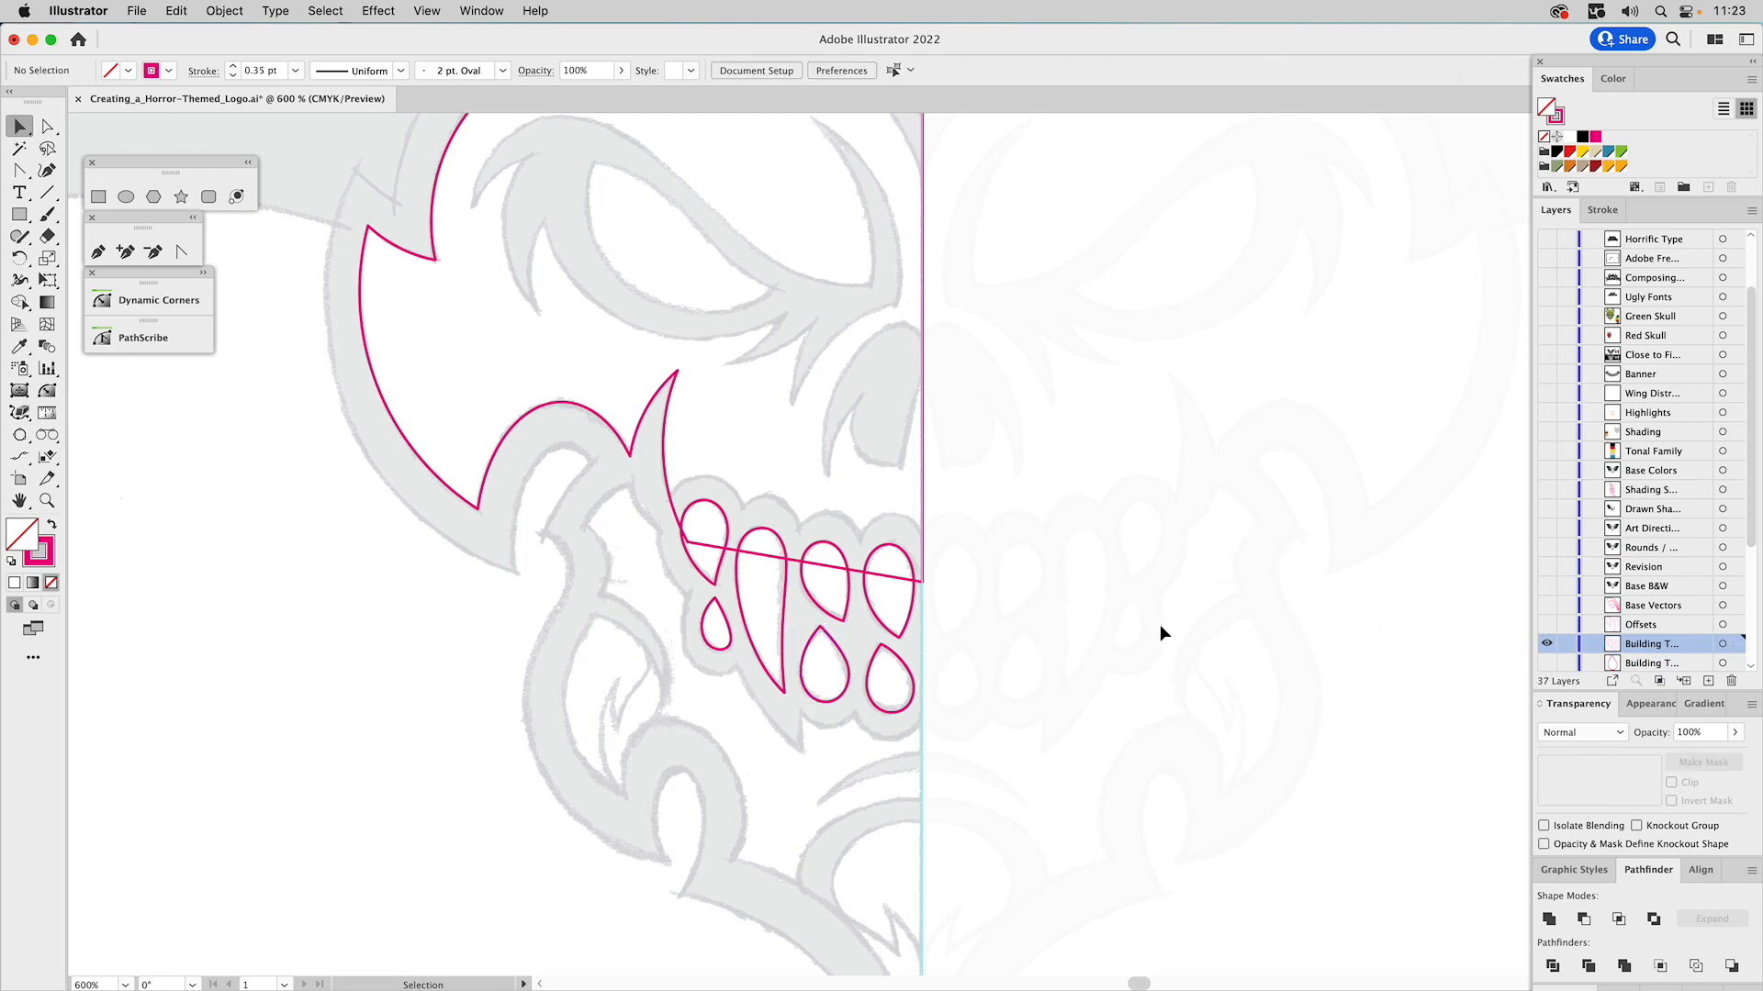
Inspect the long fang and the outermost upper tooth by selecting each, and show the Offsets layer.
{"action": "left_click", "coordinate": [770, 532]}
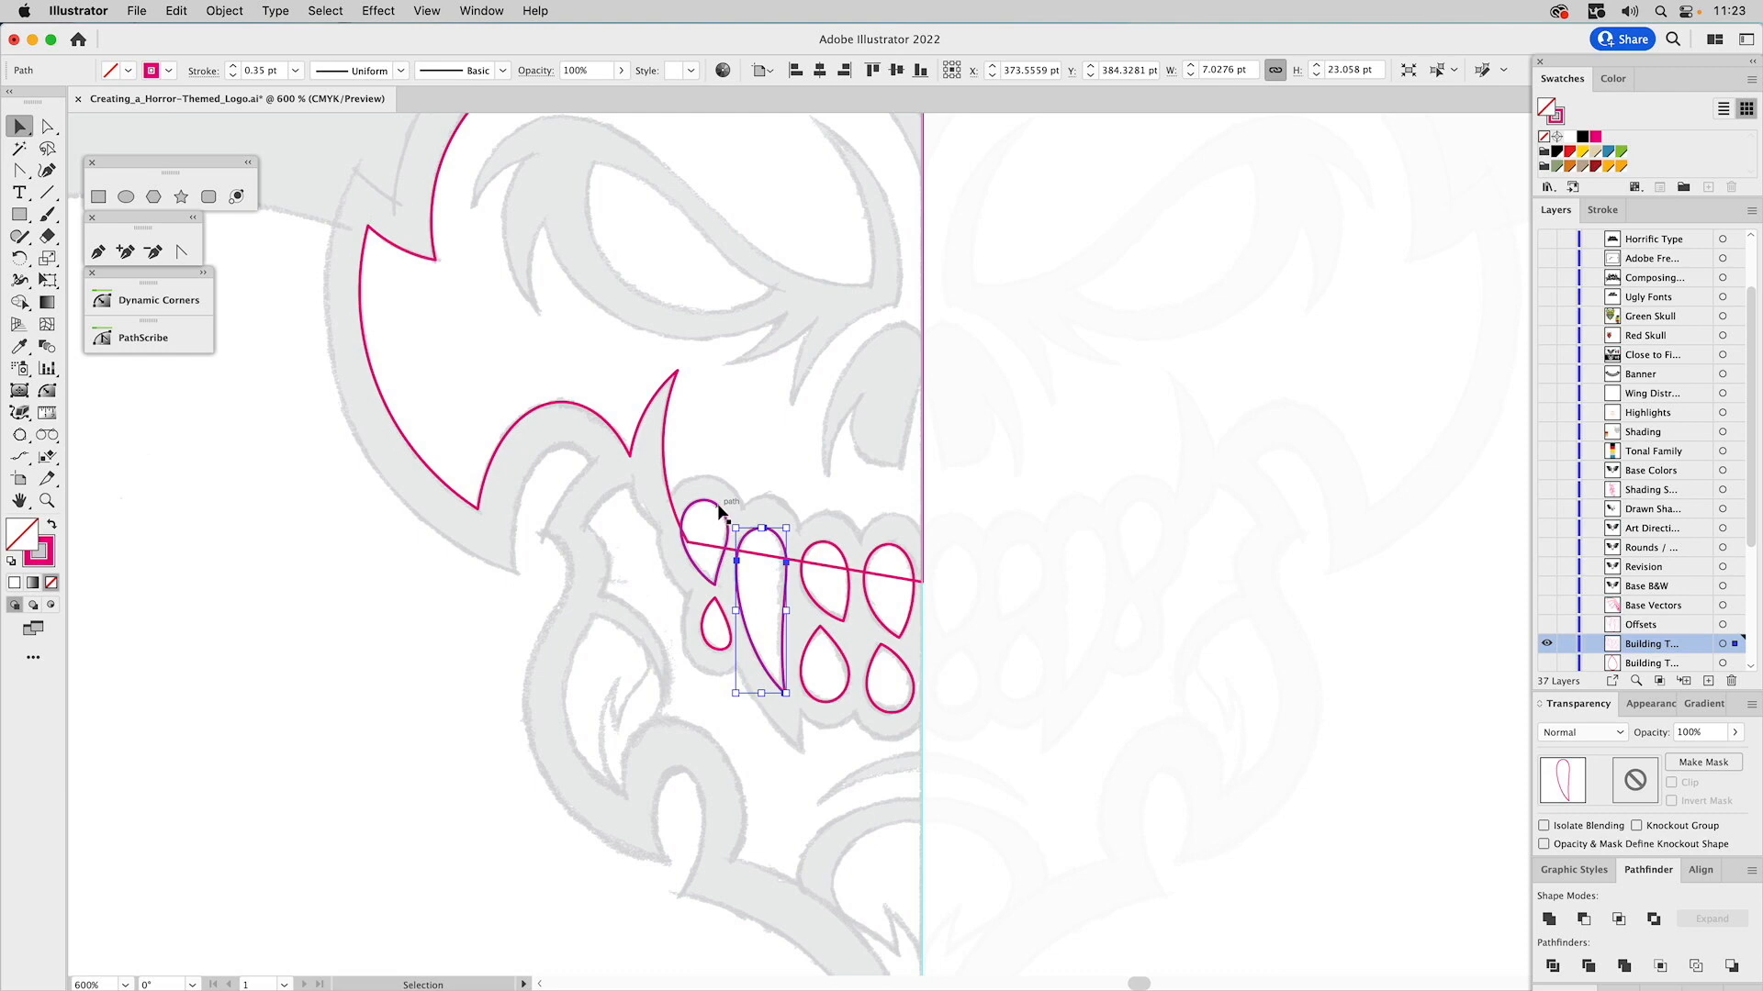
{"action": "left_click", "coordinate": [719, 507]}
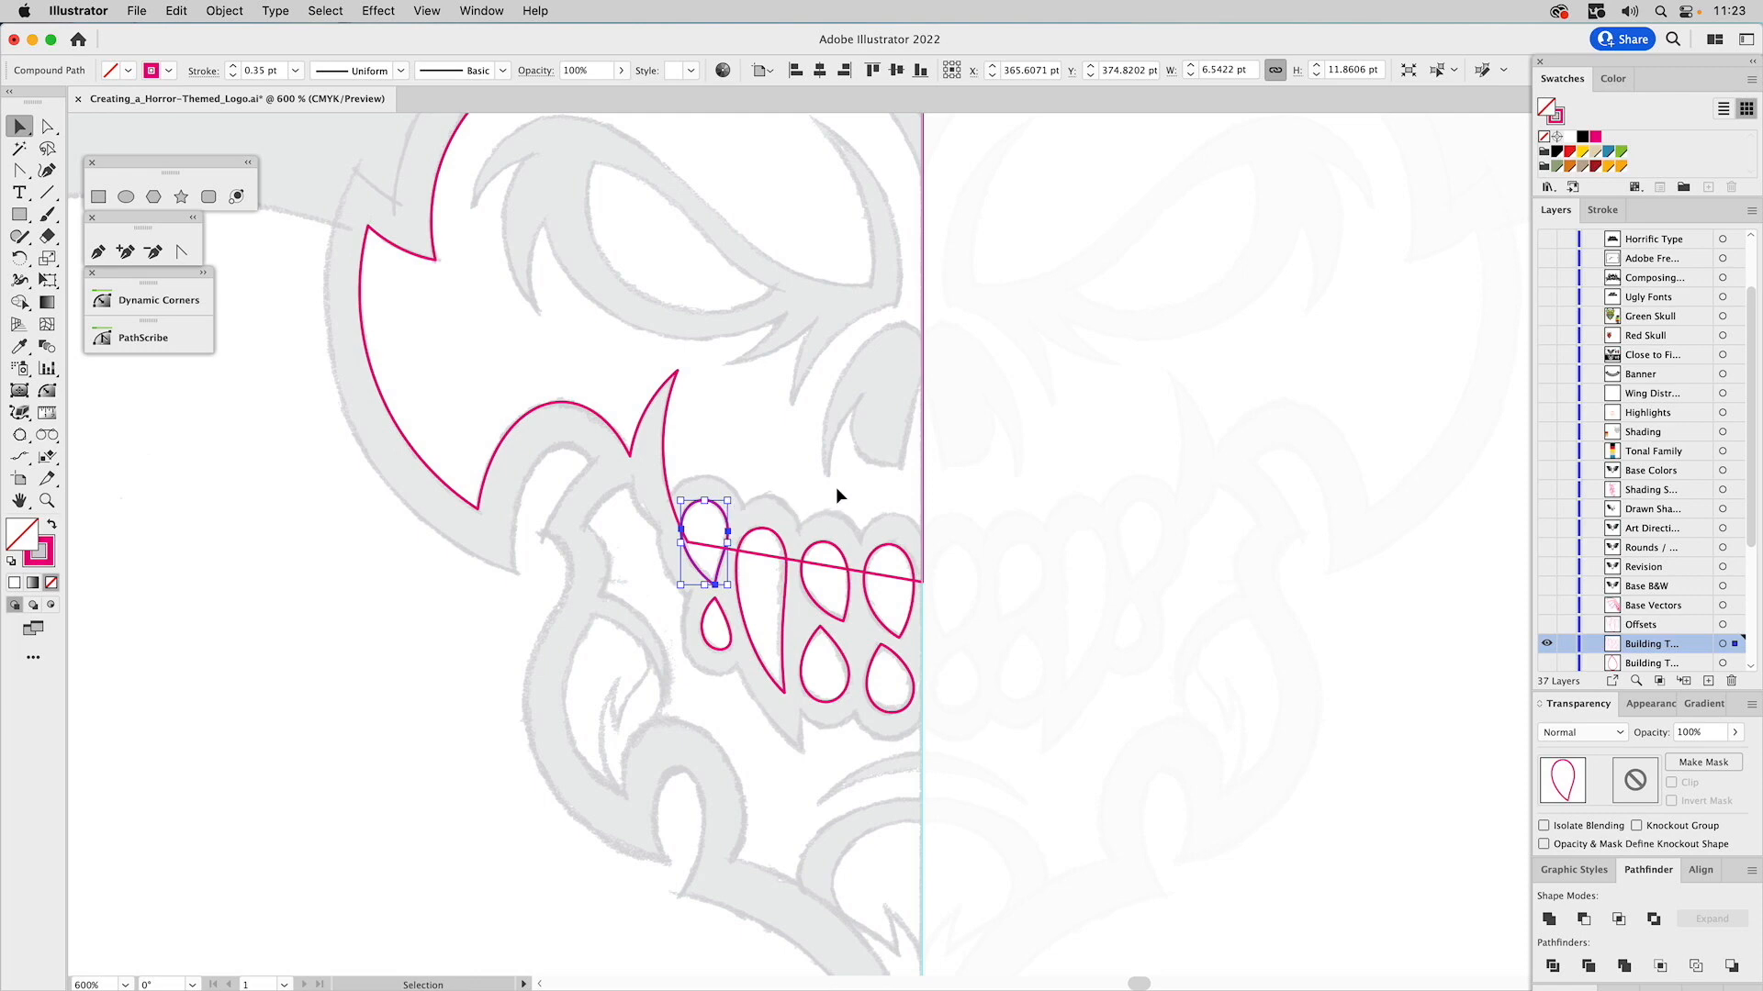
{"action": "left_click", "coordinate": [776, 503]}
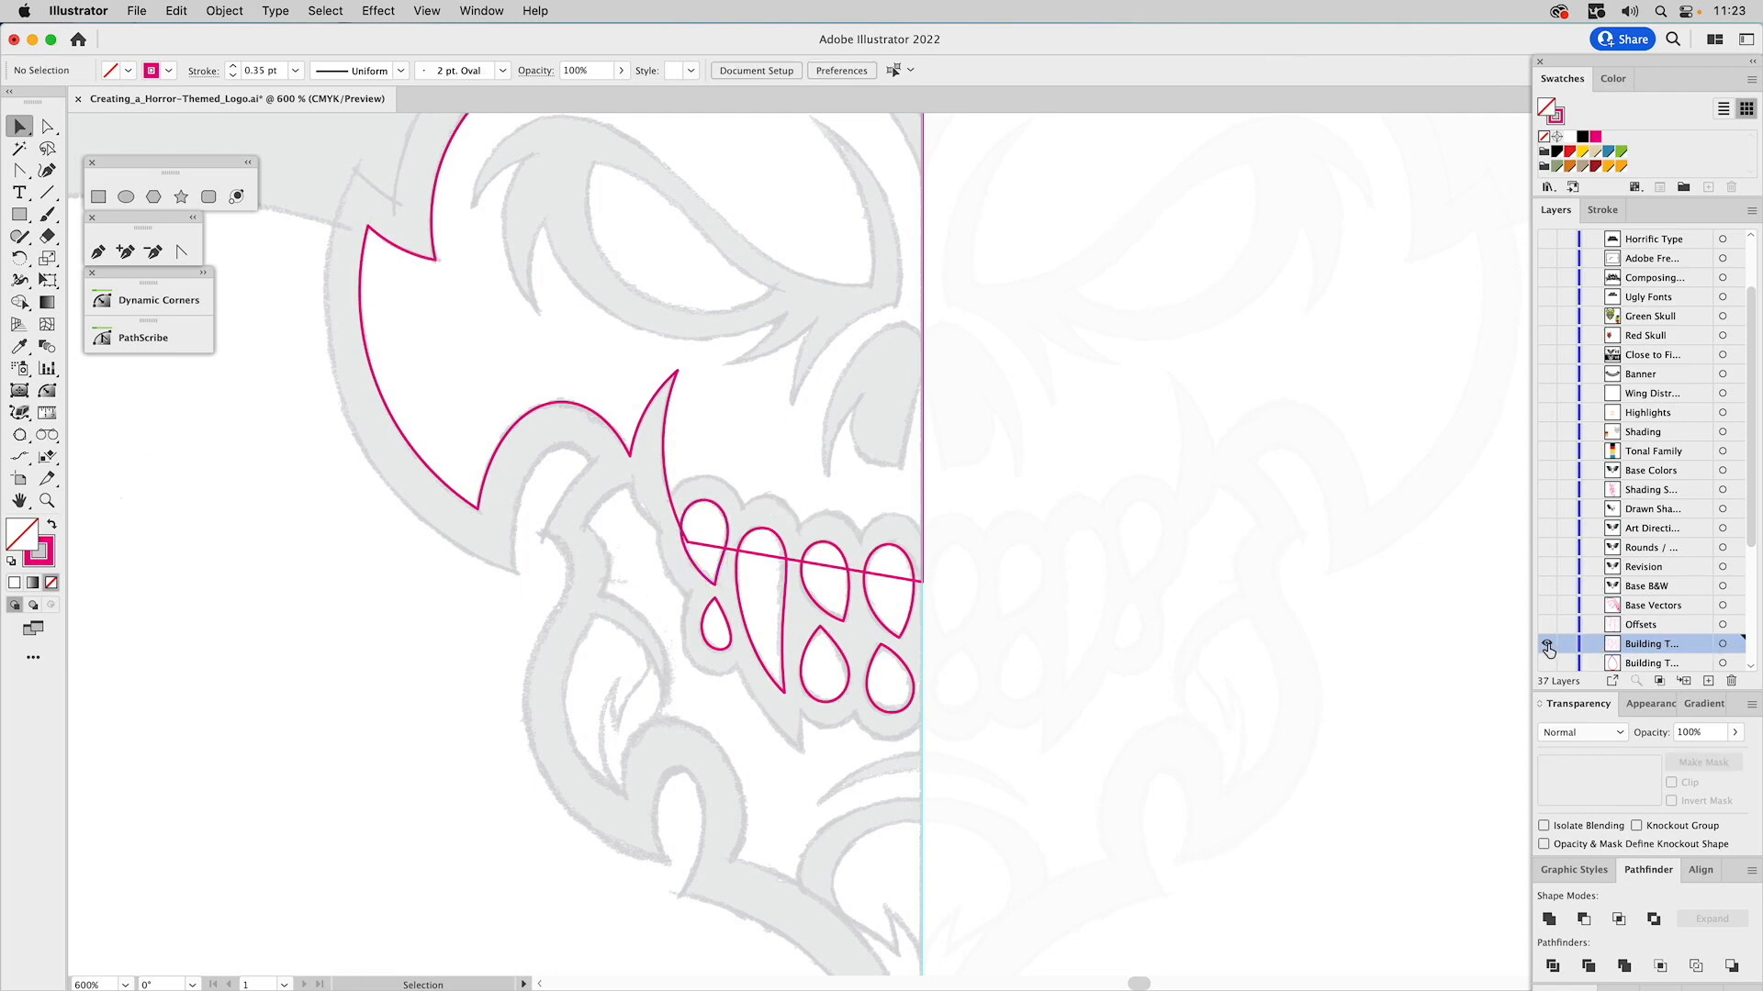
{"action": "left_click", "coordinate": [1547, 628]}
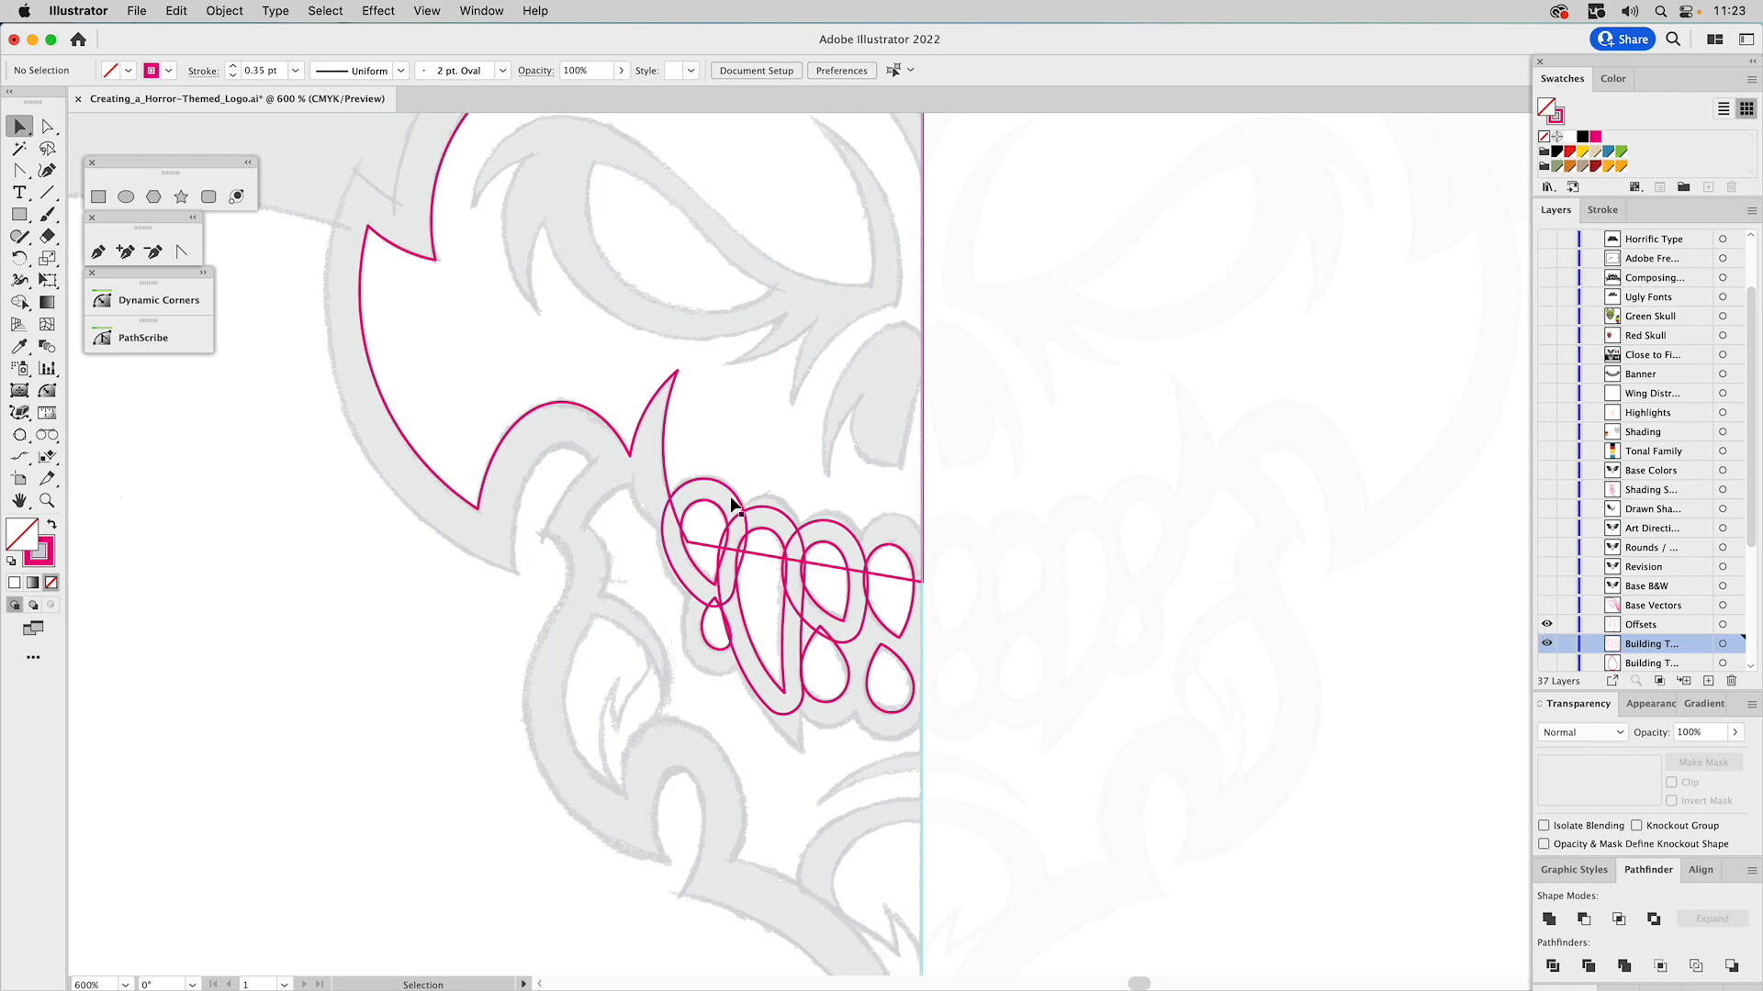
Offset the path of the upper tooth nearest the centre line by 3 pt with round joins.
{"action": "left_click", "coordinate": [886, 543]}
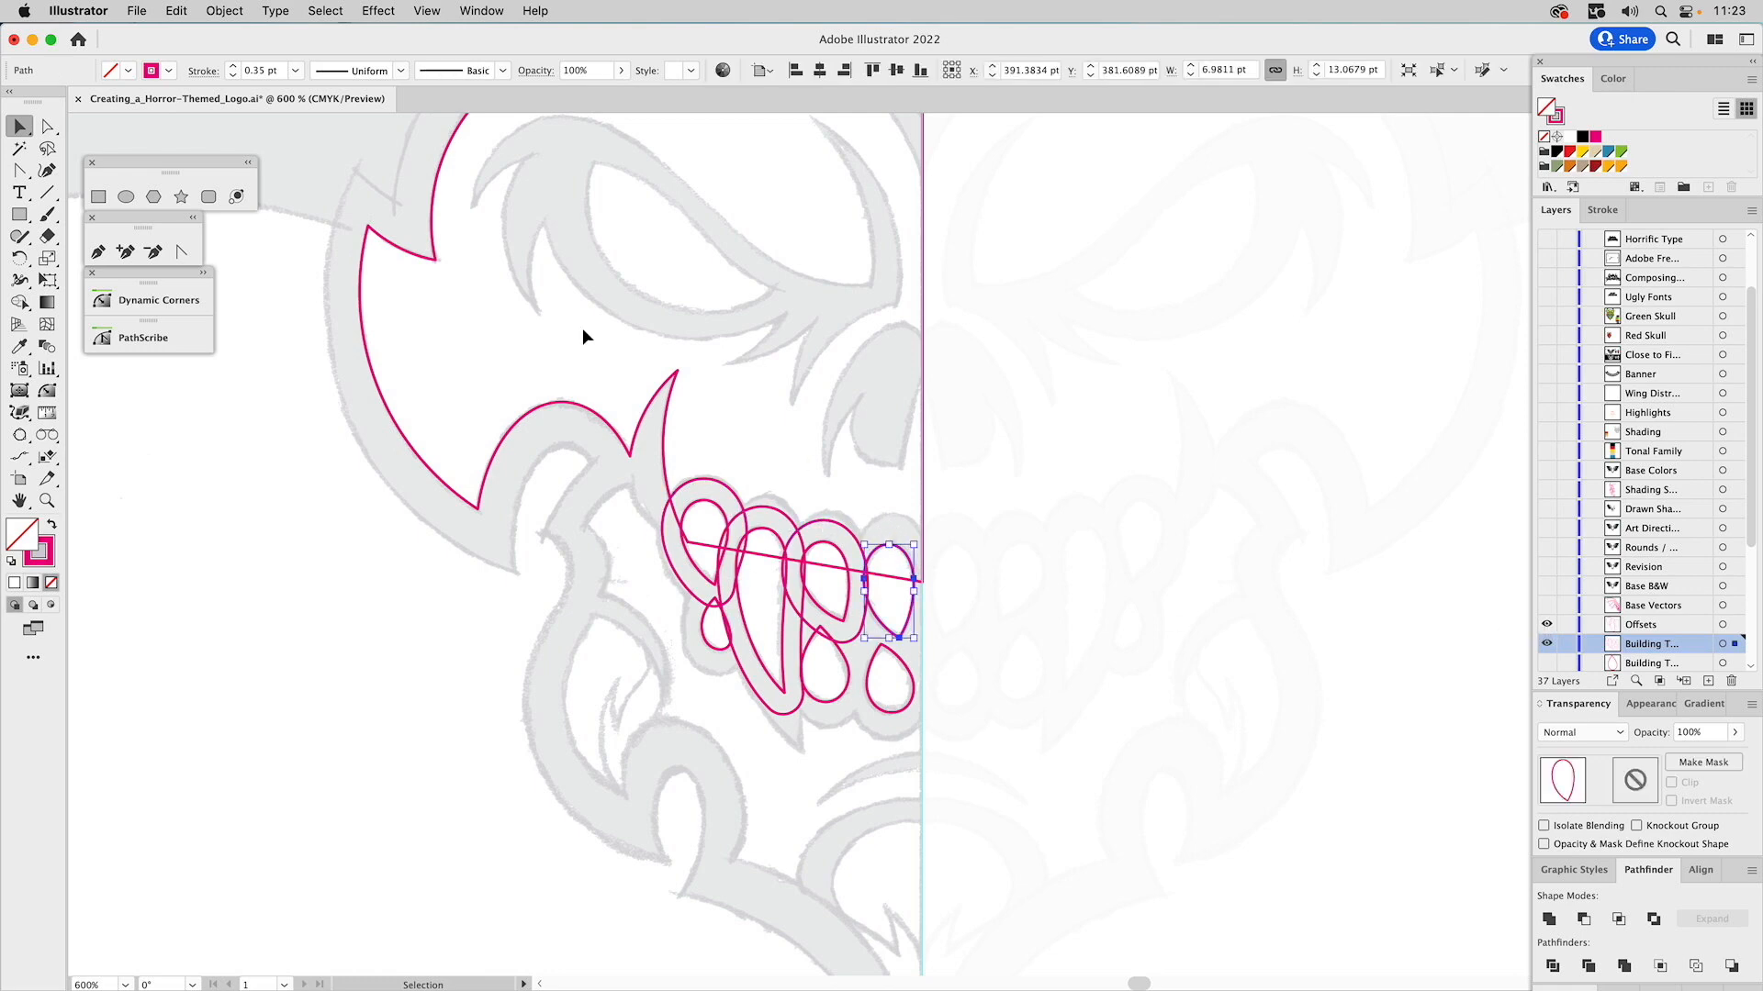
{"action": "left_click", "coordinate": [229, 11]}
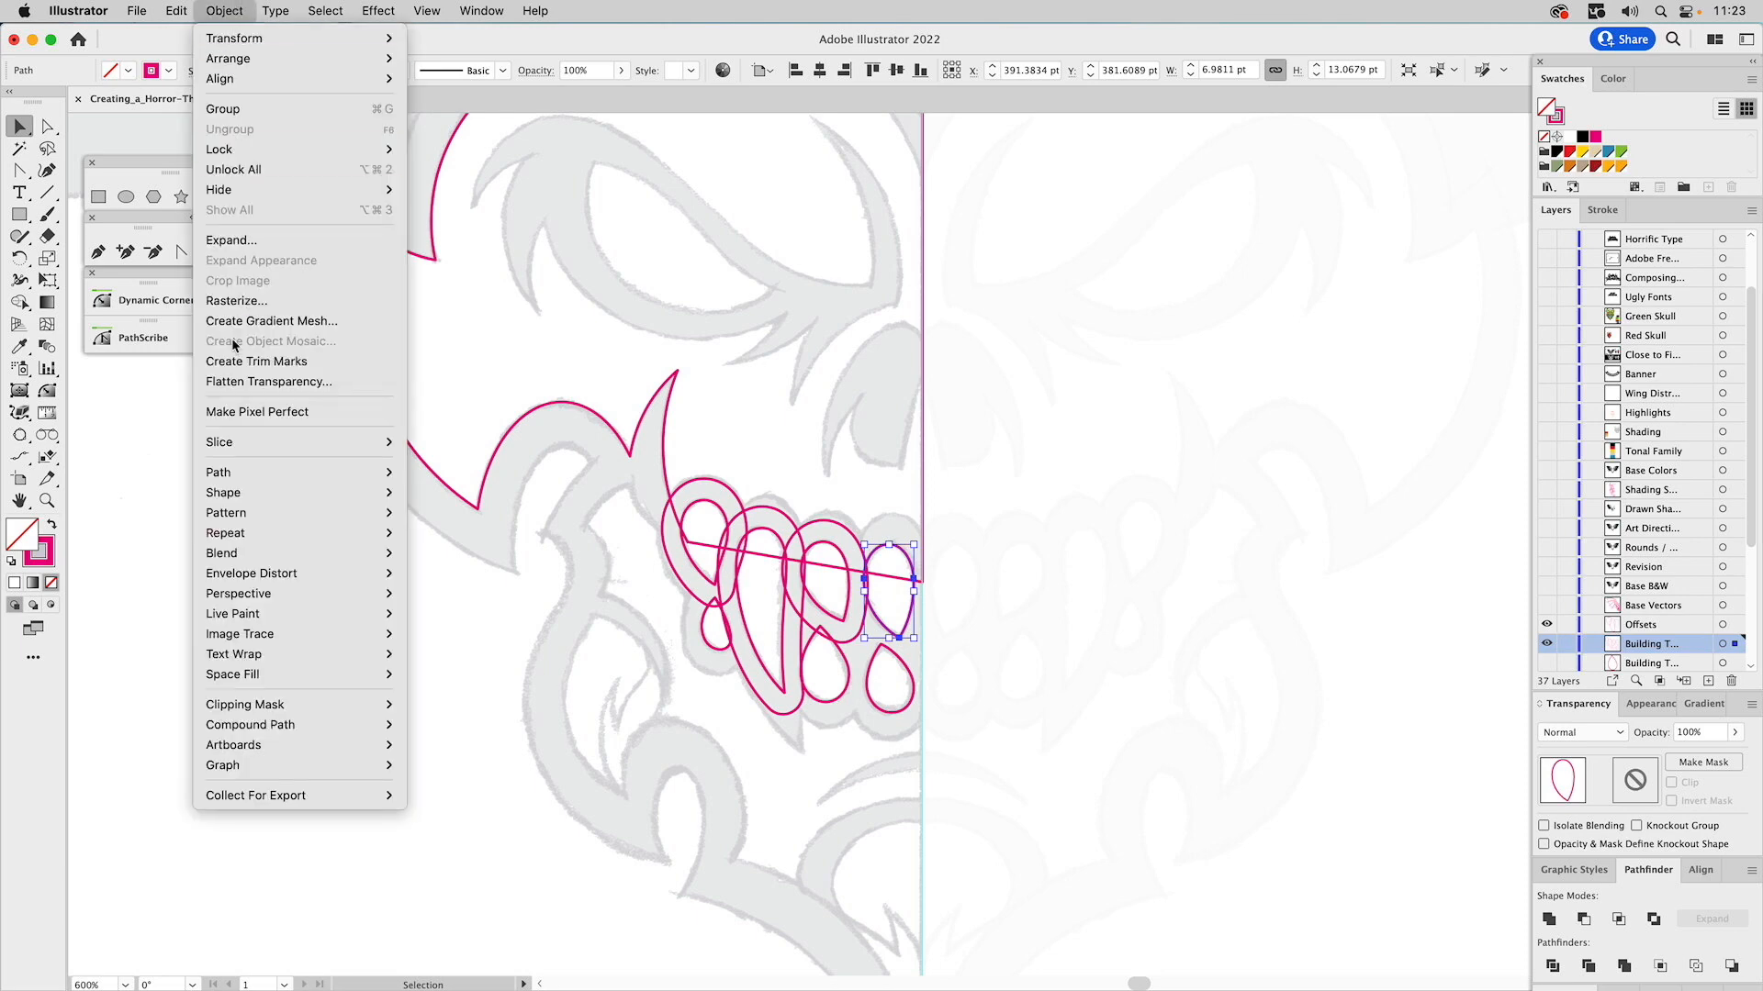
{"action": "mouse_move", "coordinate": [364, 473]}
{"action": "left_click", "coordinate": [439, 565]}
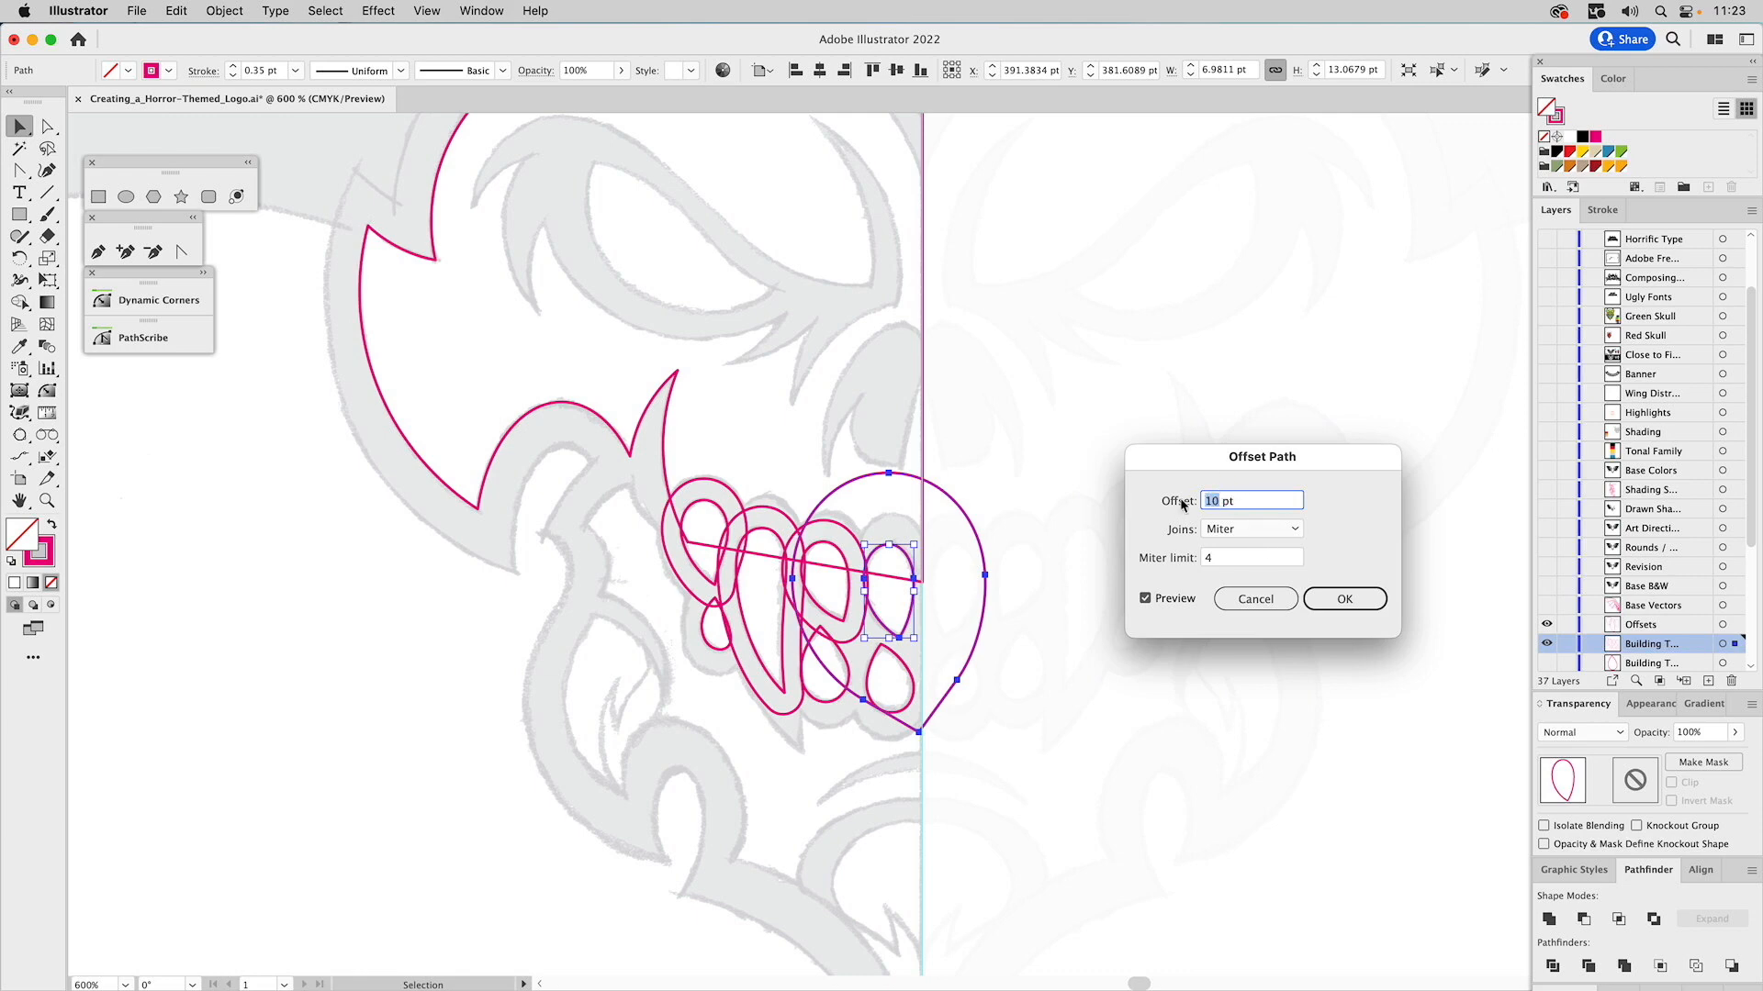
{"action": "type", "text": "3"}
{"action": "left_click", "coordinate": [1162, 600]}
{"action": "left_click", "coordinate": [1164, 602]}
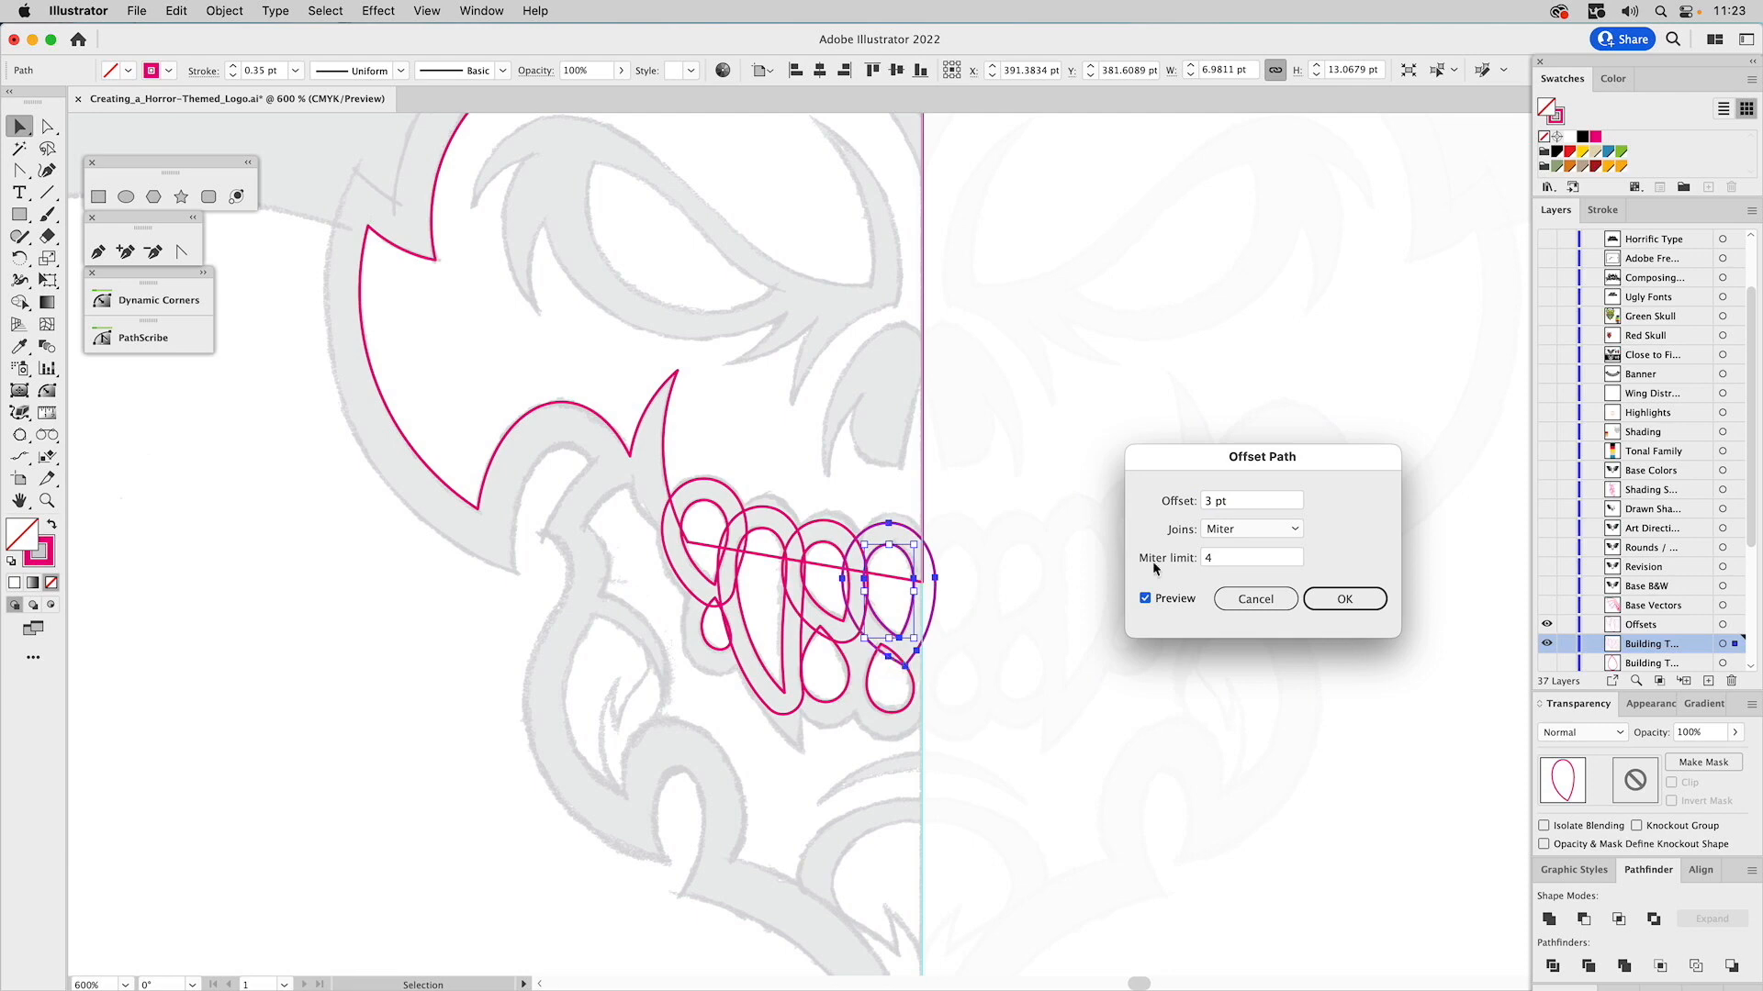
{"action": "left_click", "coordinate": [1224, 532]}
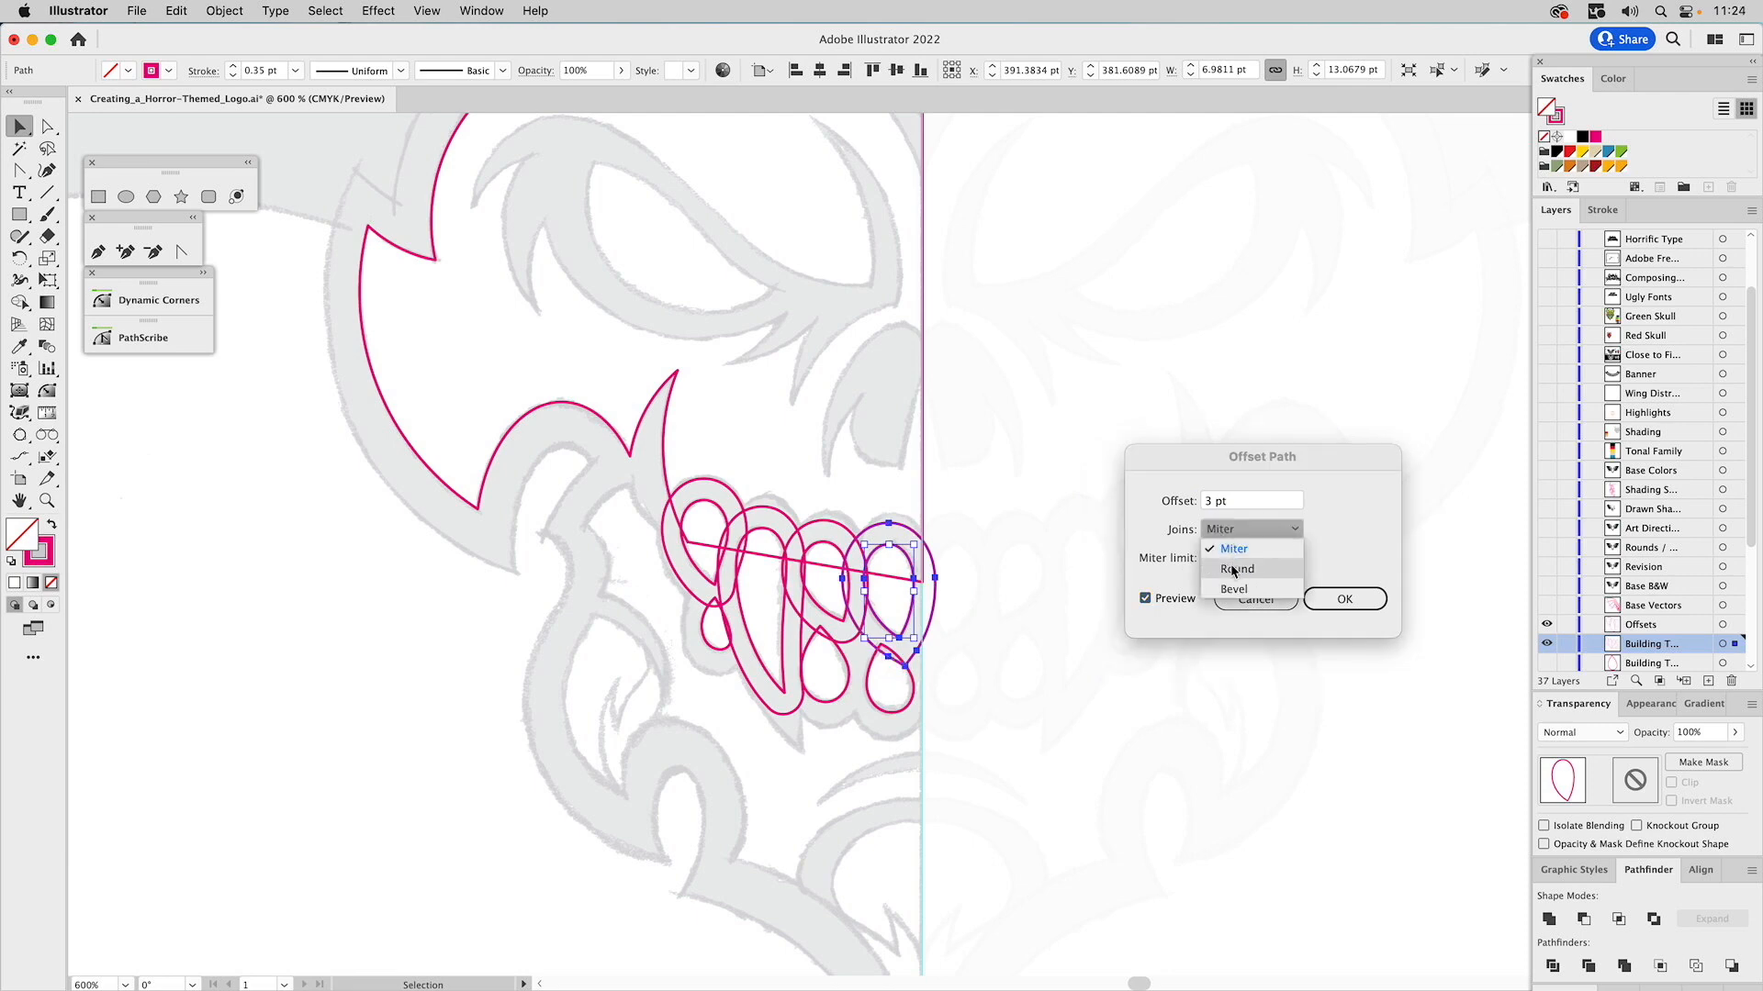
{"action": "left_click", "coordinate": [1232, 570]}
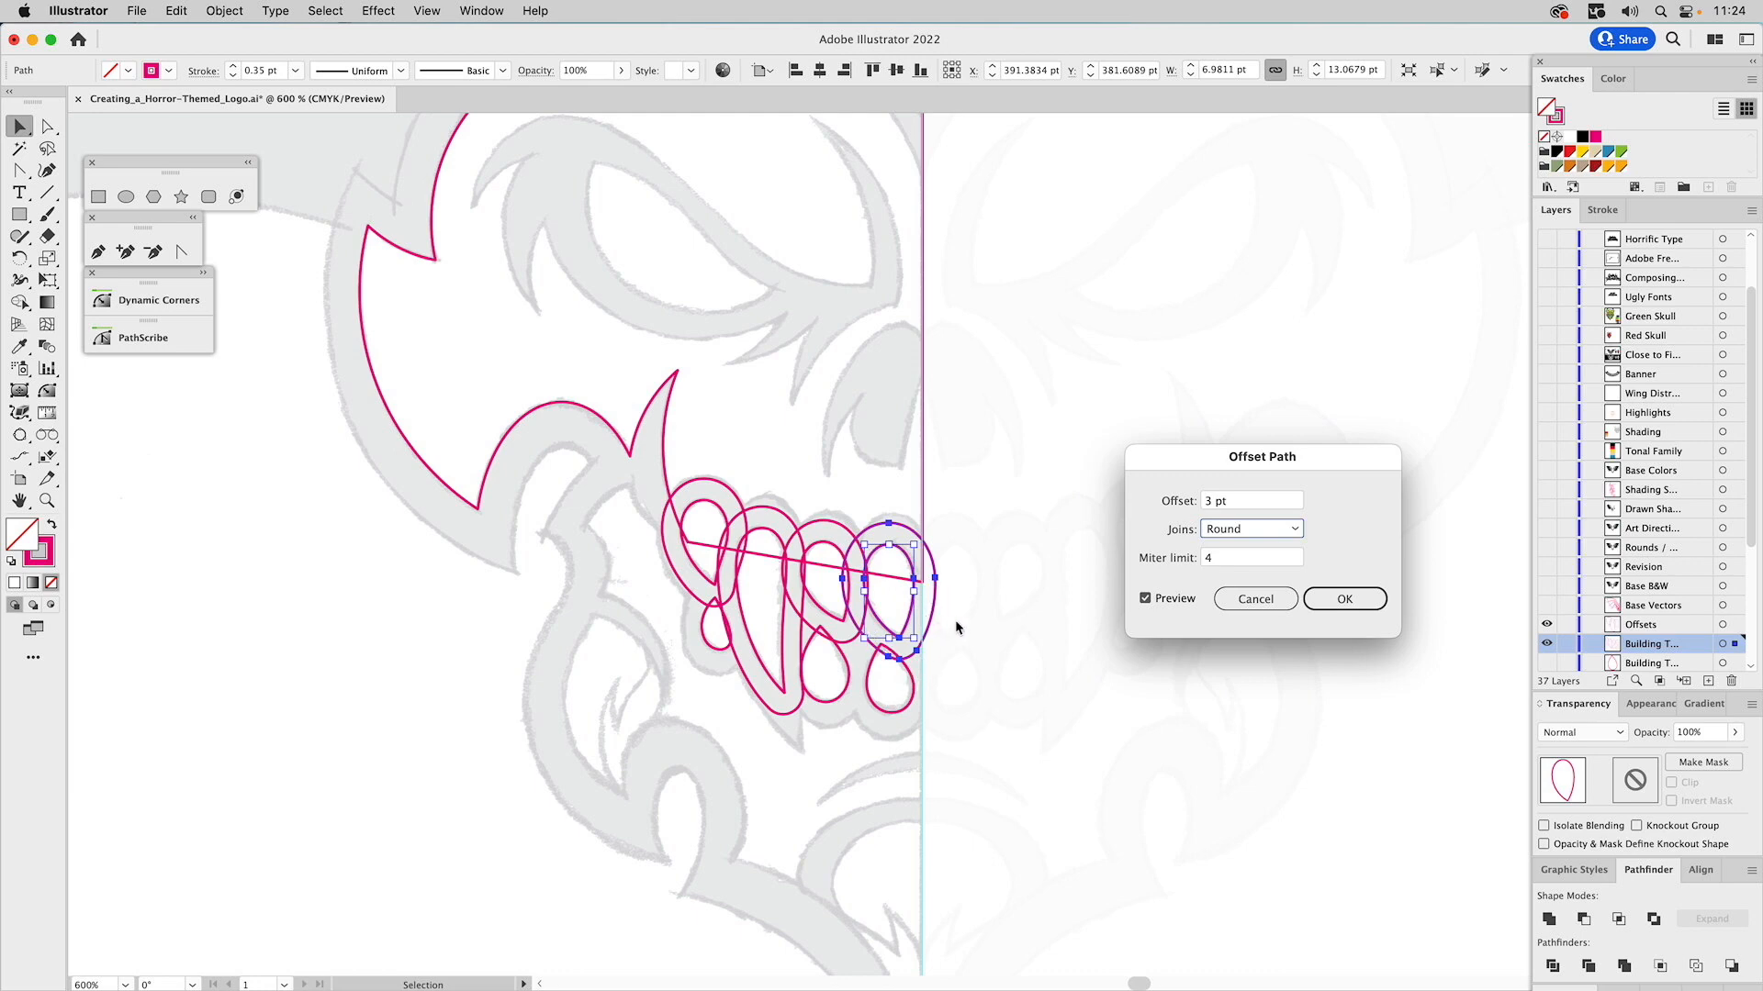
{"action": "left_click", "coordinate": [1317, 605]}
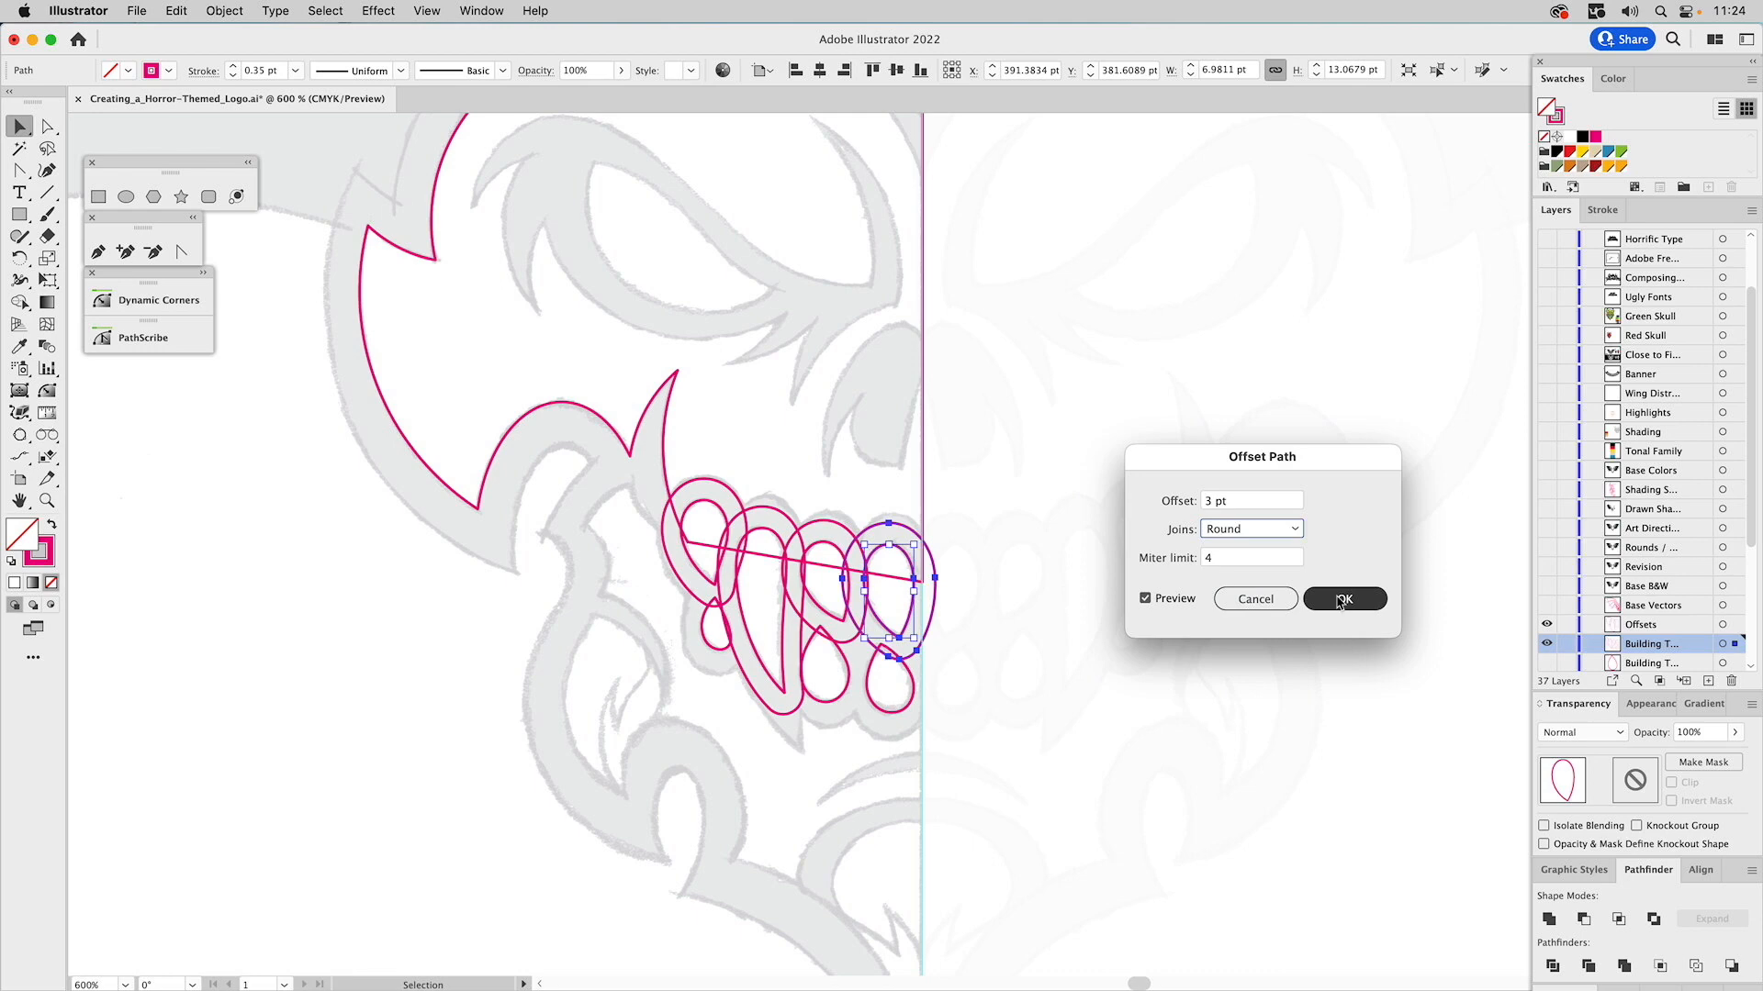
{"action": "left_click", "coordinate": [1341, 601]}
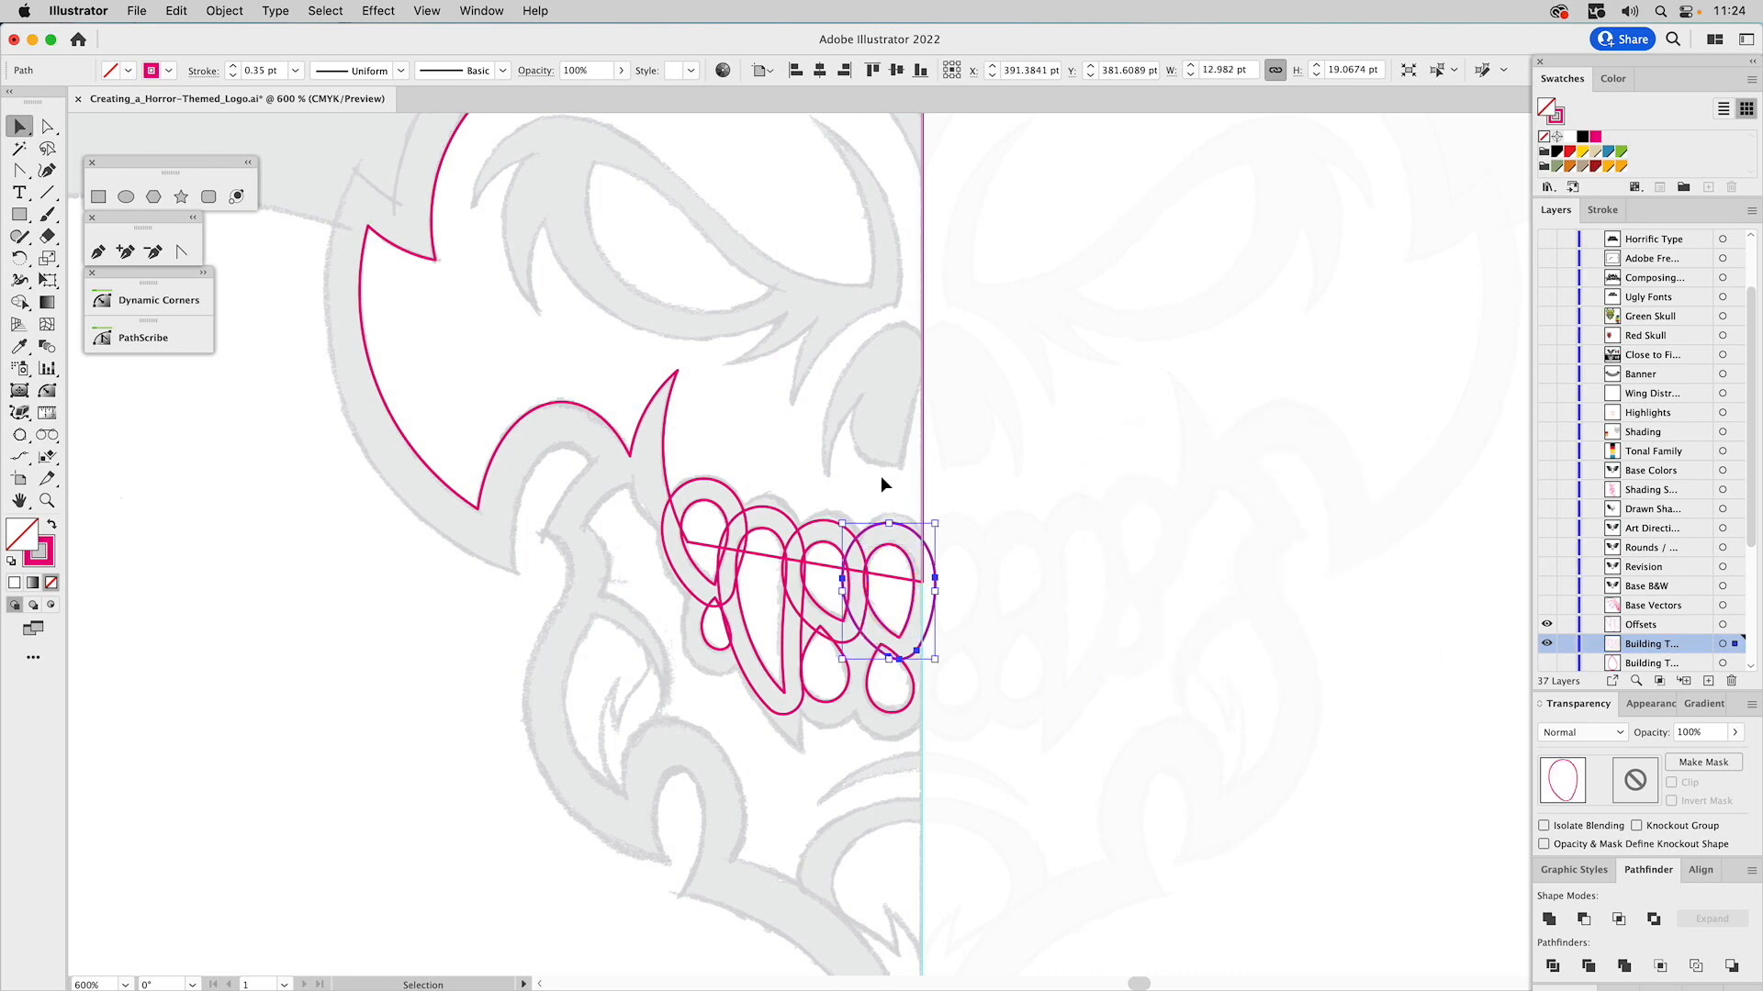
Fill the four upper teeth's offset shapes with yellow and unite them into one shape.
{"action": "left_click", "coordinate": [706, 478]}
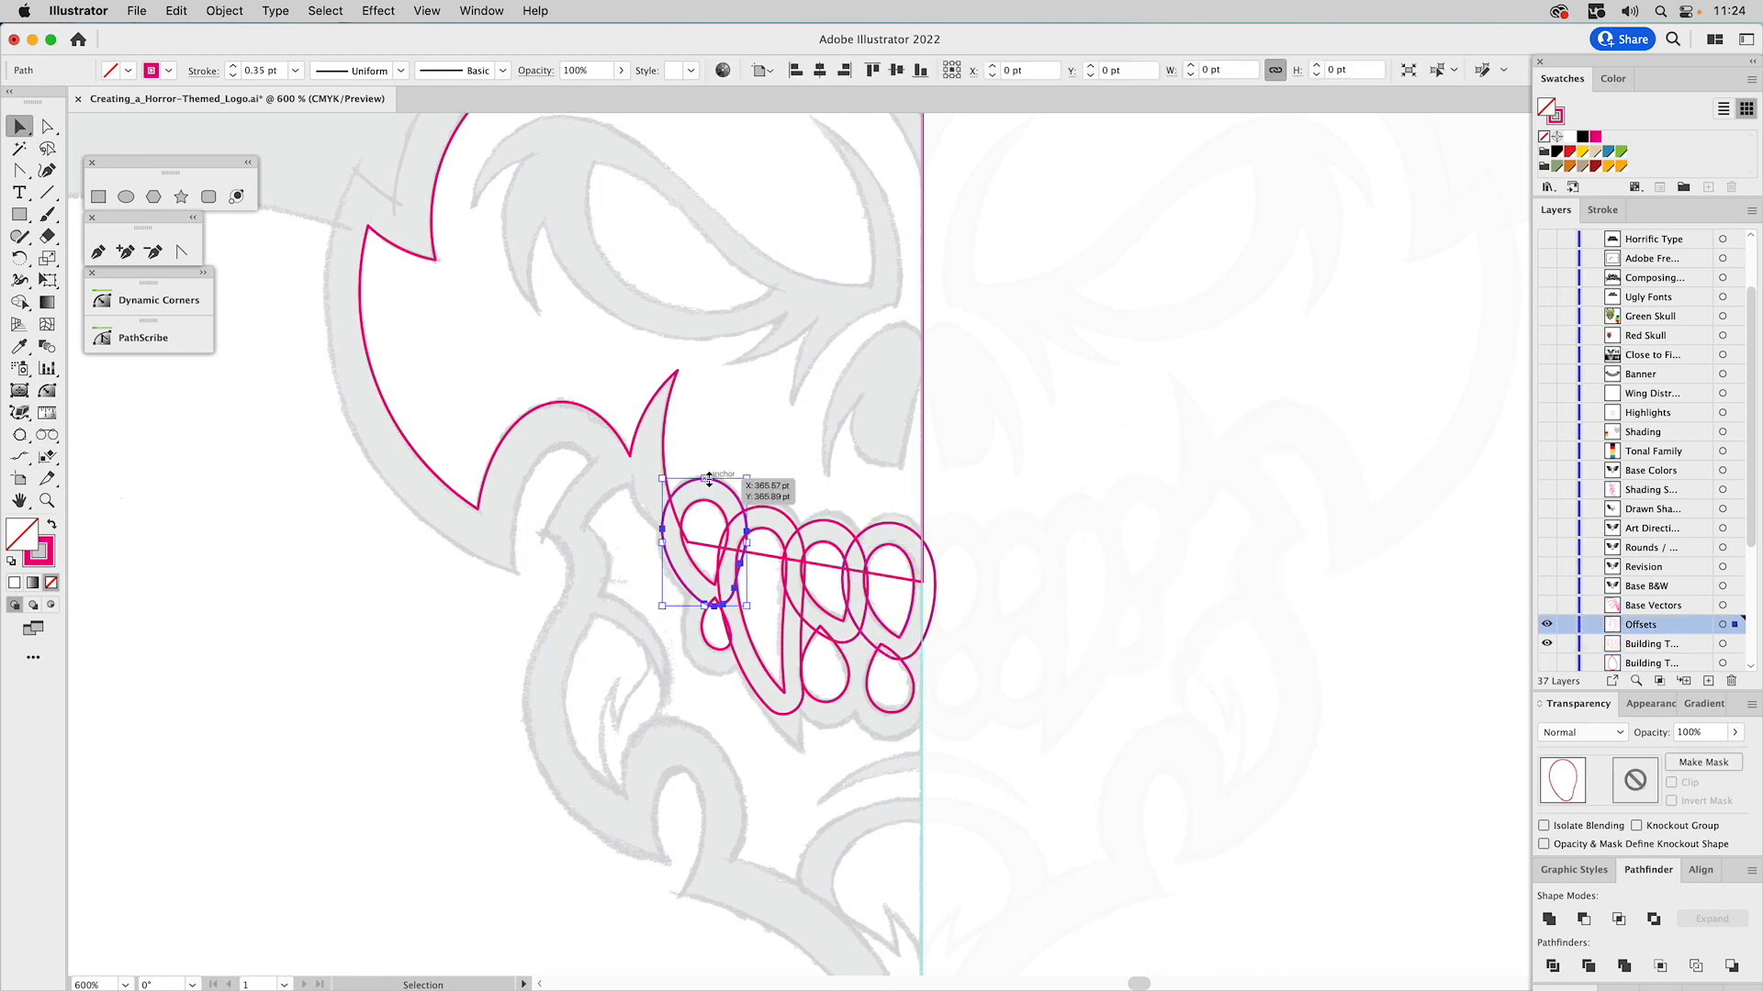
{"action": "left_click", "coordinate": [773, 510], "text": "shift"}
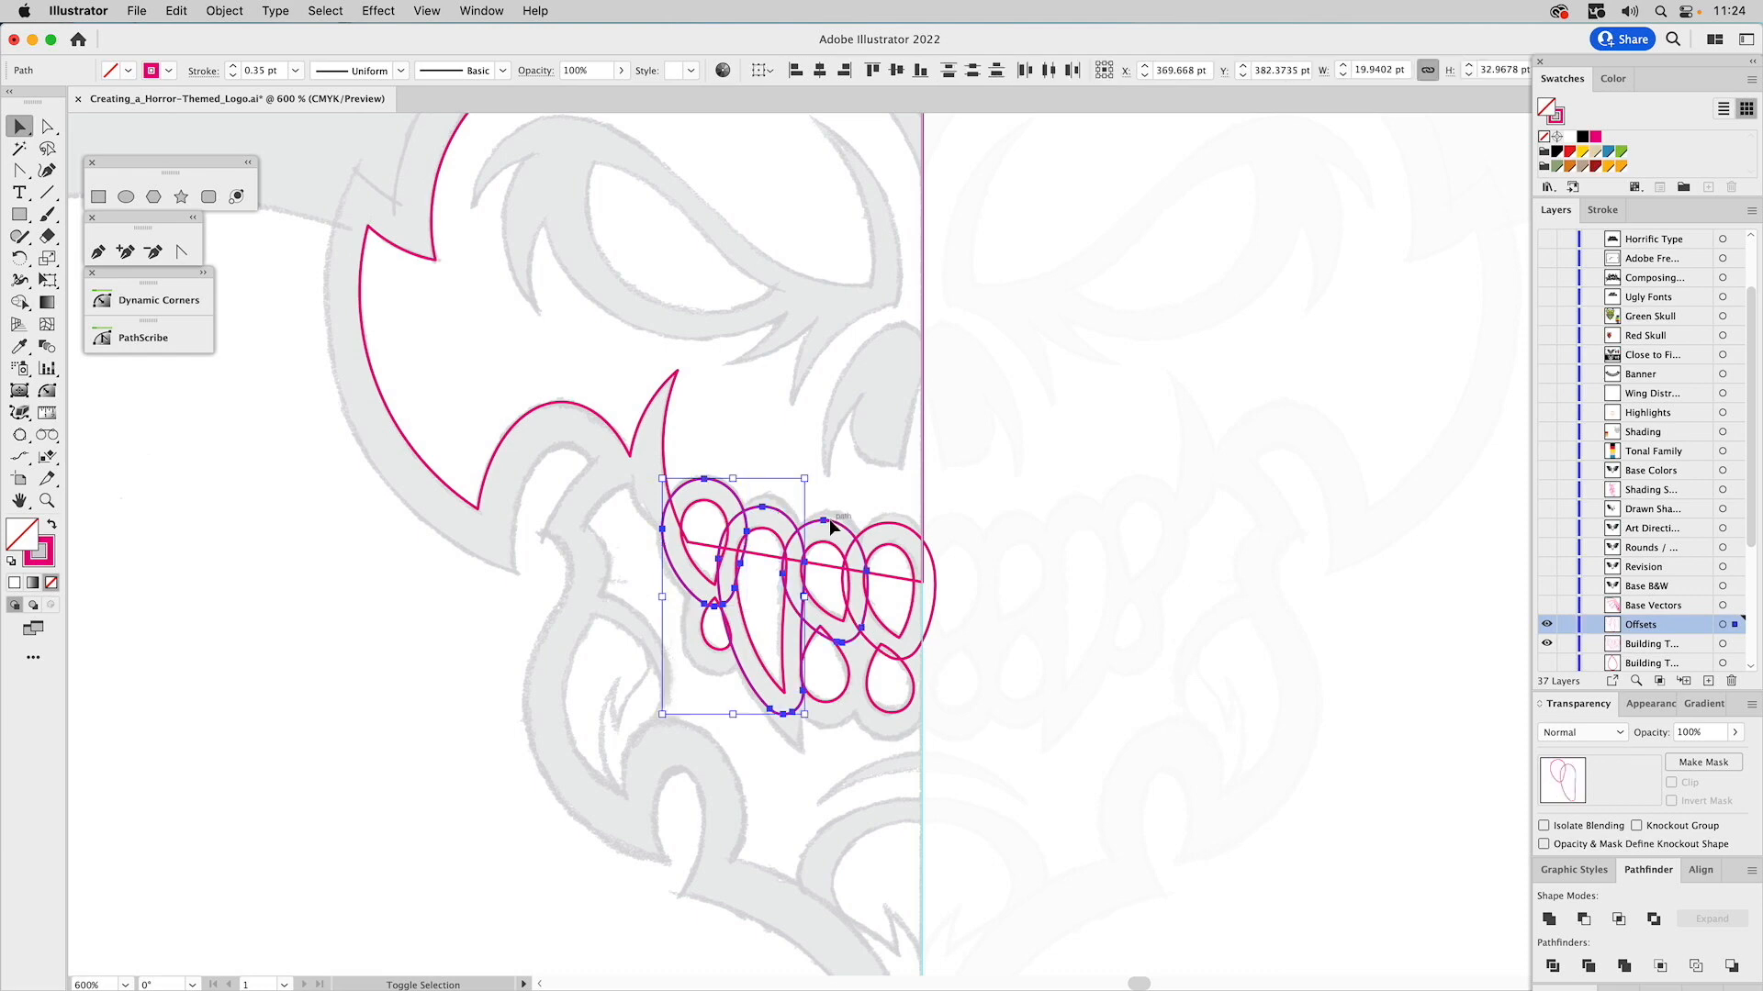
{"action": "left_click", "coordinate": [831, 525], "text": "shift"}
{"action": "left_click", "coordinate": [891, 524], "text": "shift"}
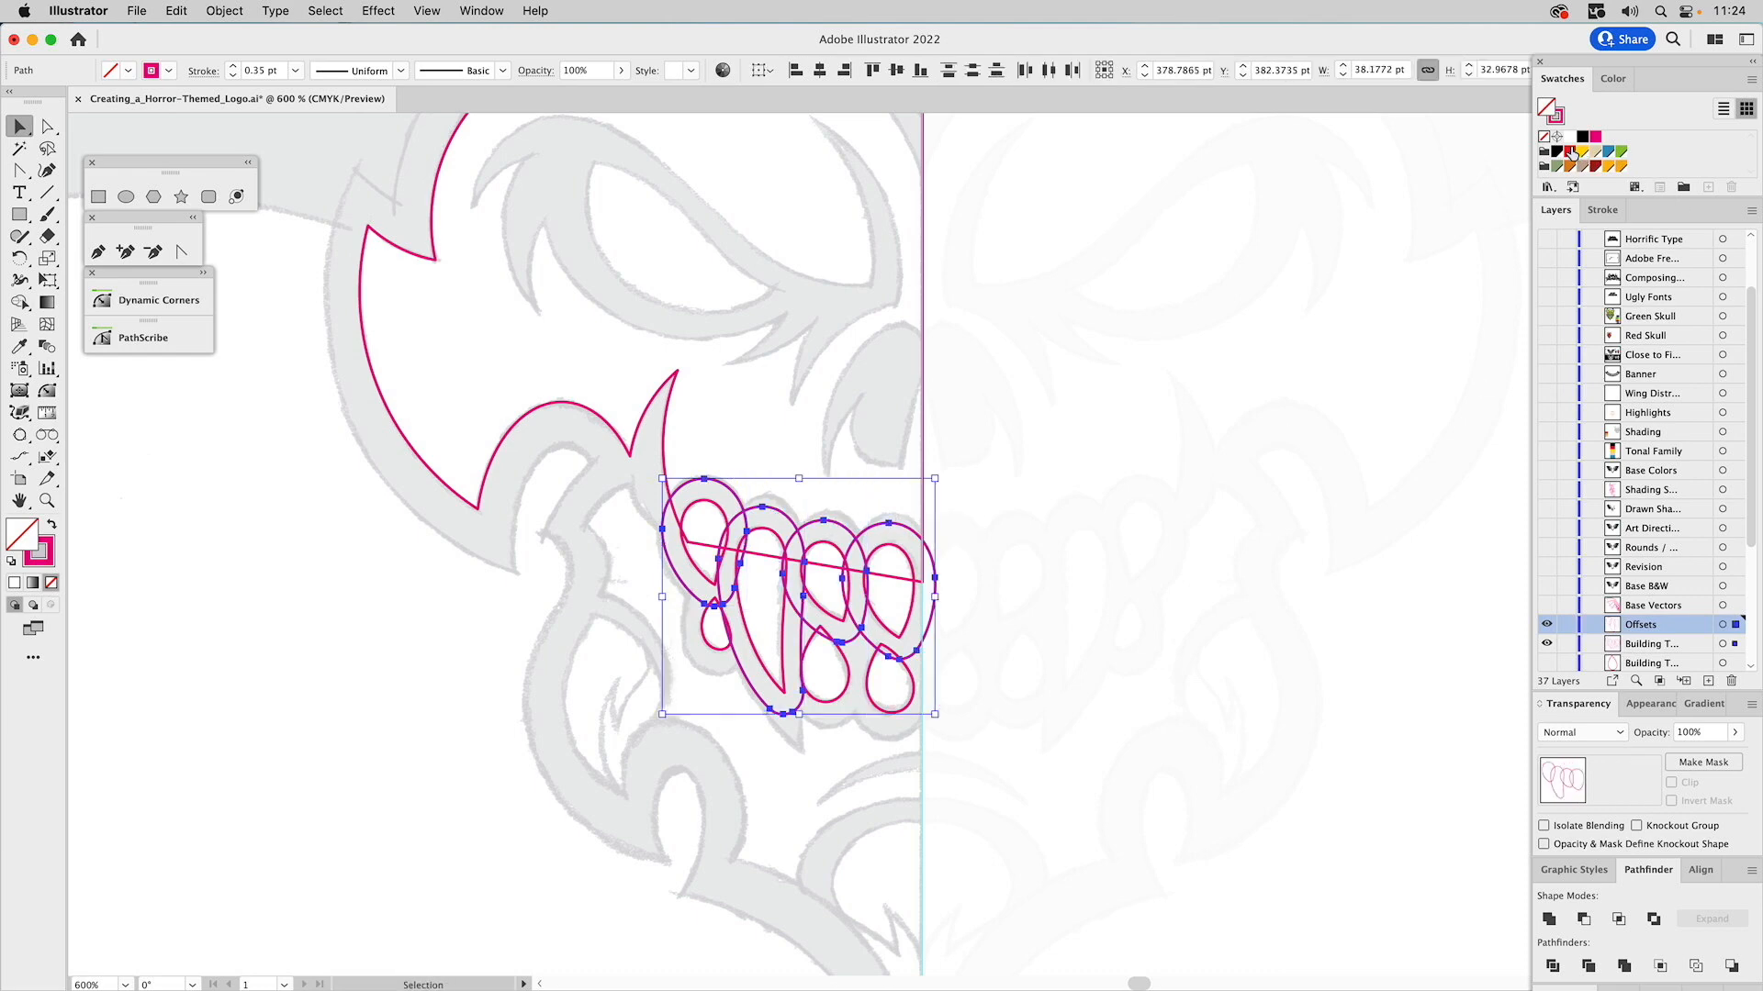
{"action": "left_click", "coordinate": [1579, 152]}
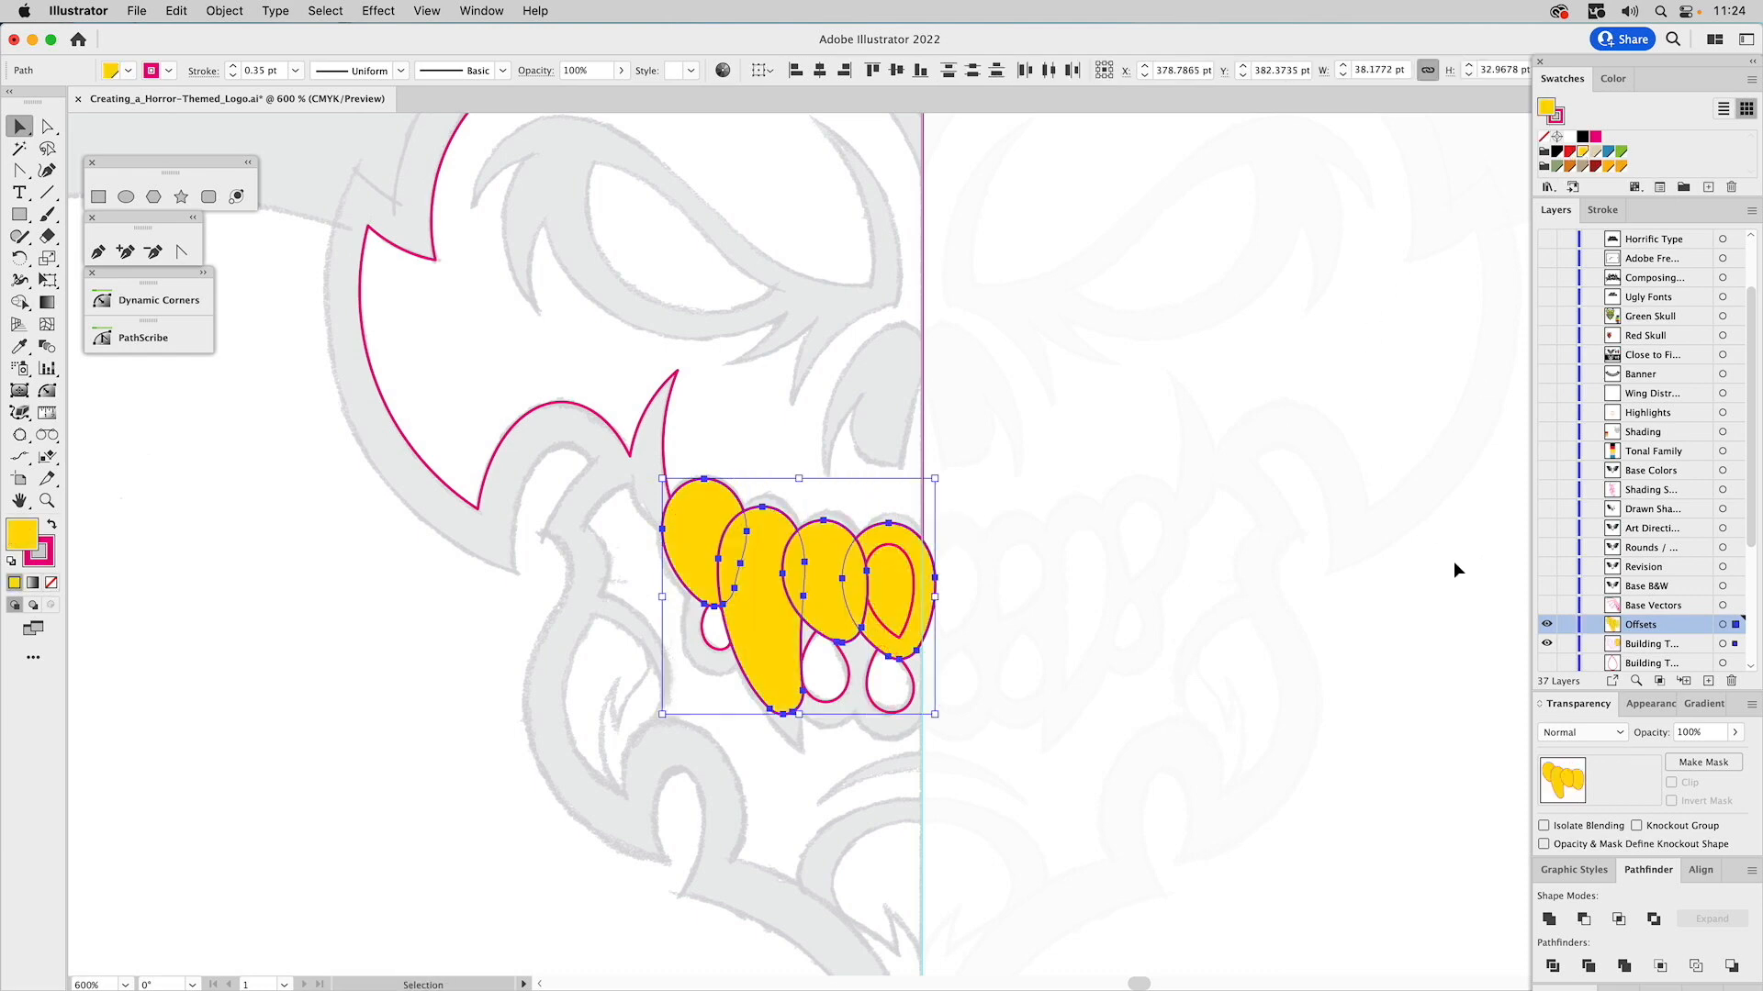
{"action": "left_click", "coordinate": [1547, 919]}
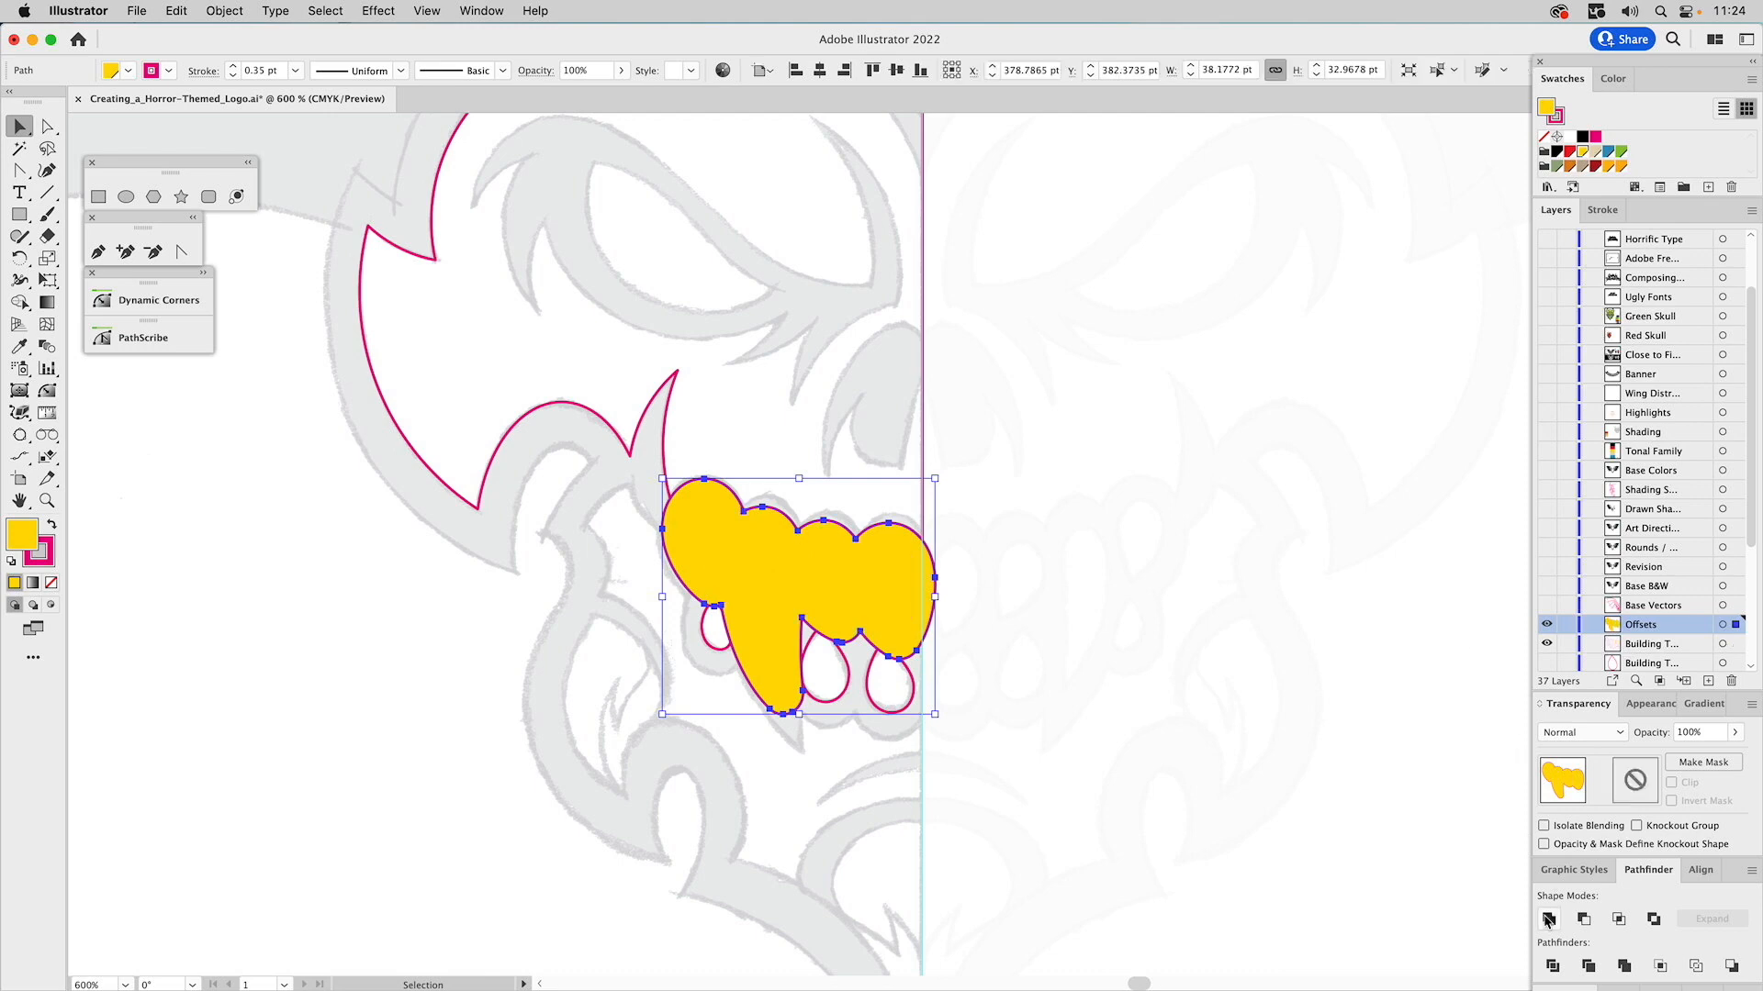
Subtract the united yellow offset shape from the half-skull outline with Minus Front.
{"action": "left_click", "coordinate": [665, 418], "text": "shift"}
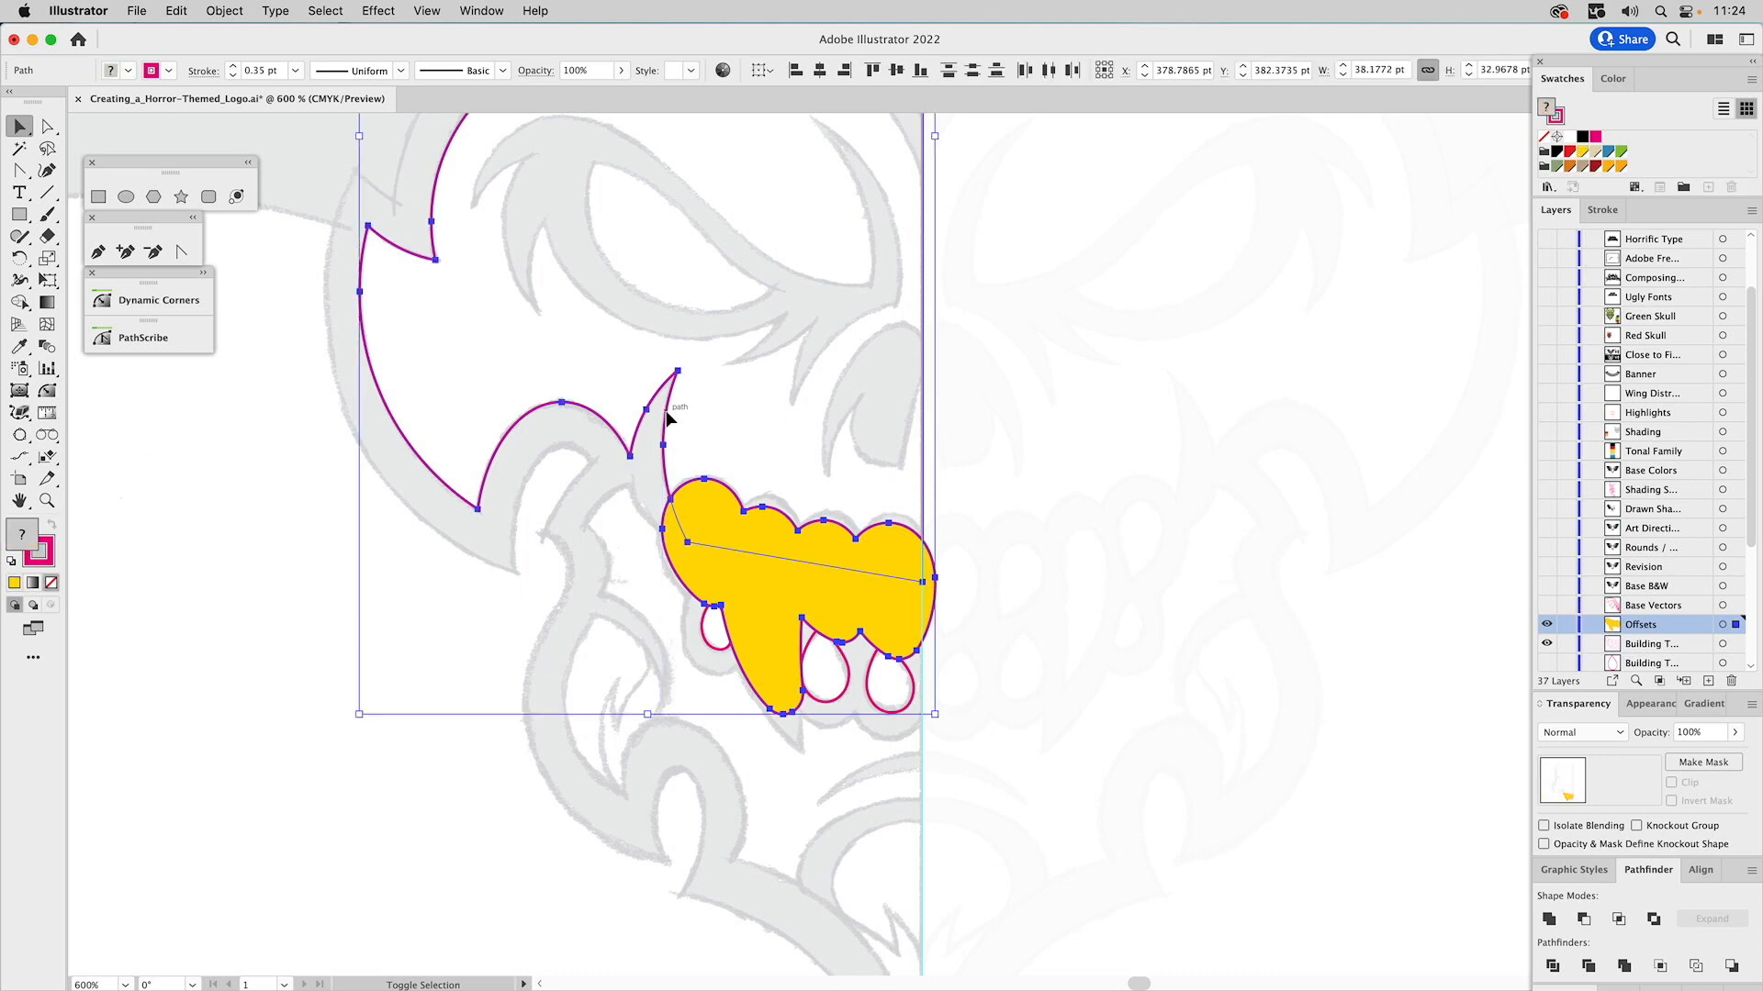
{"action": "left_click", "coordinate": [1582, 920]}
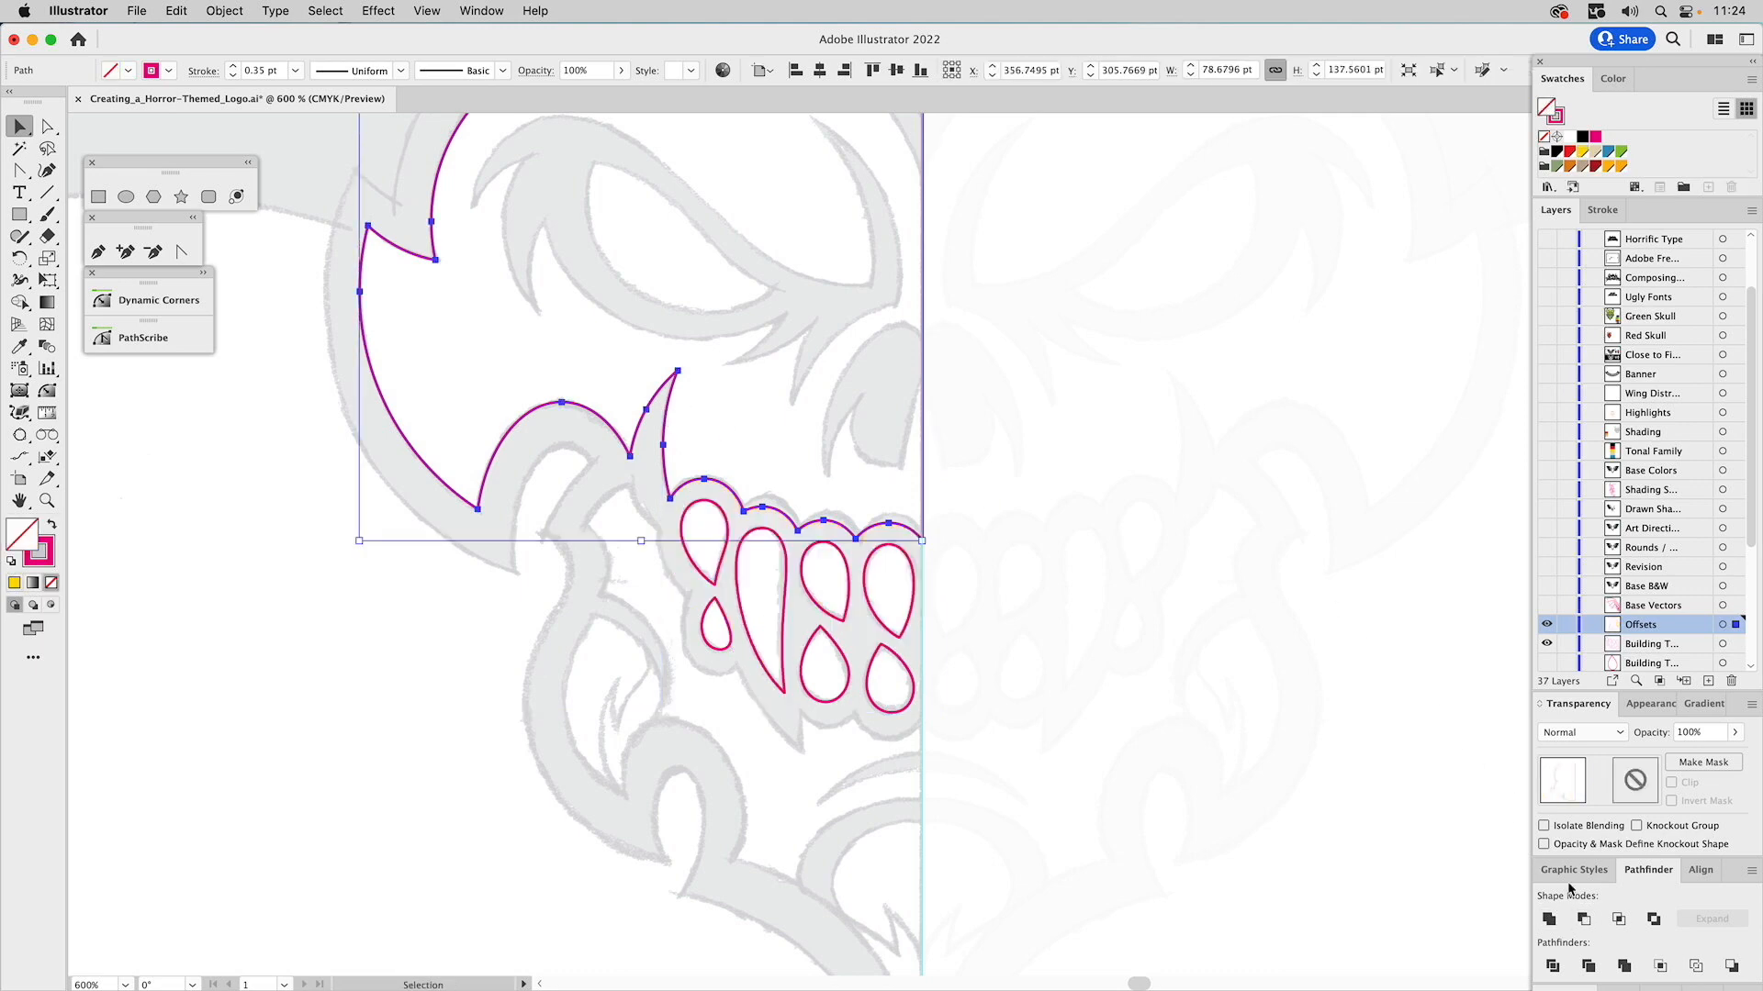
{"action": "left_click", "coordinate": [1318, 637]}
{"action": "left_click_drag", "start_coordinate": [1155, 325], "coordinate": [1214, 495]}
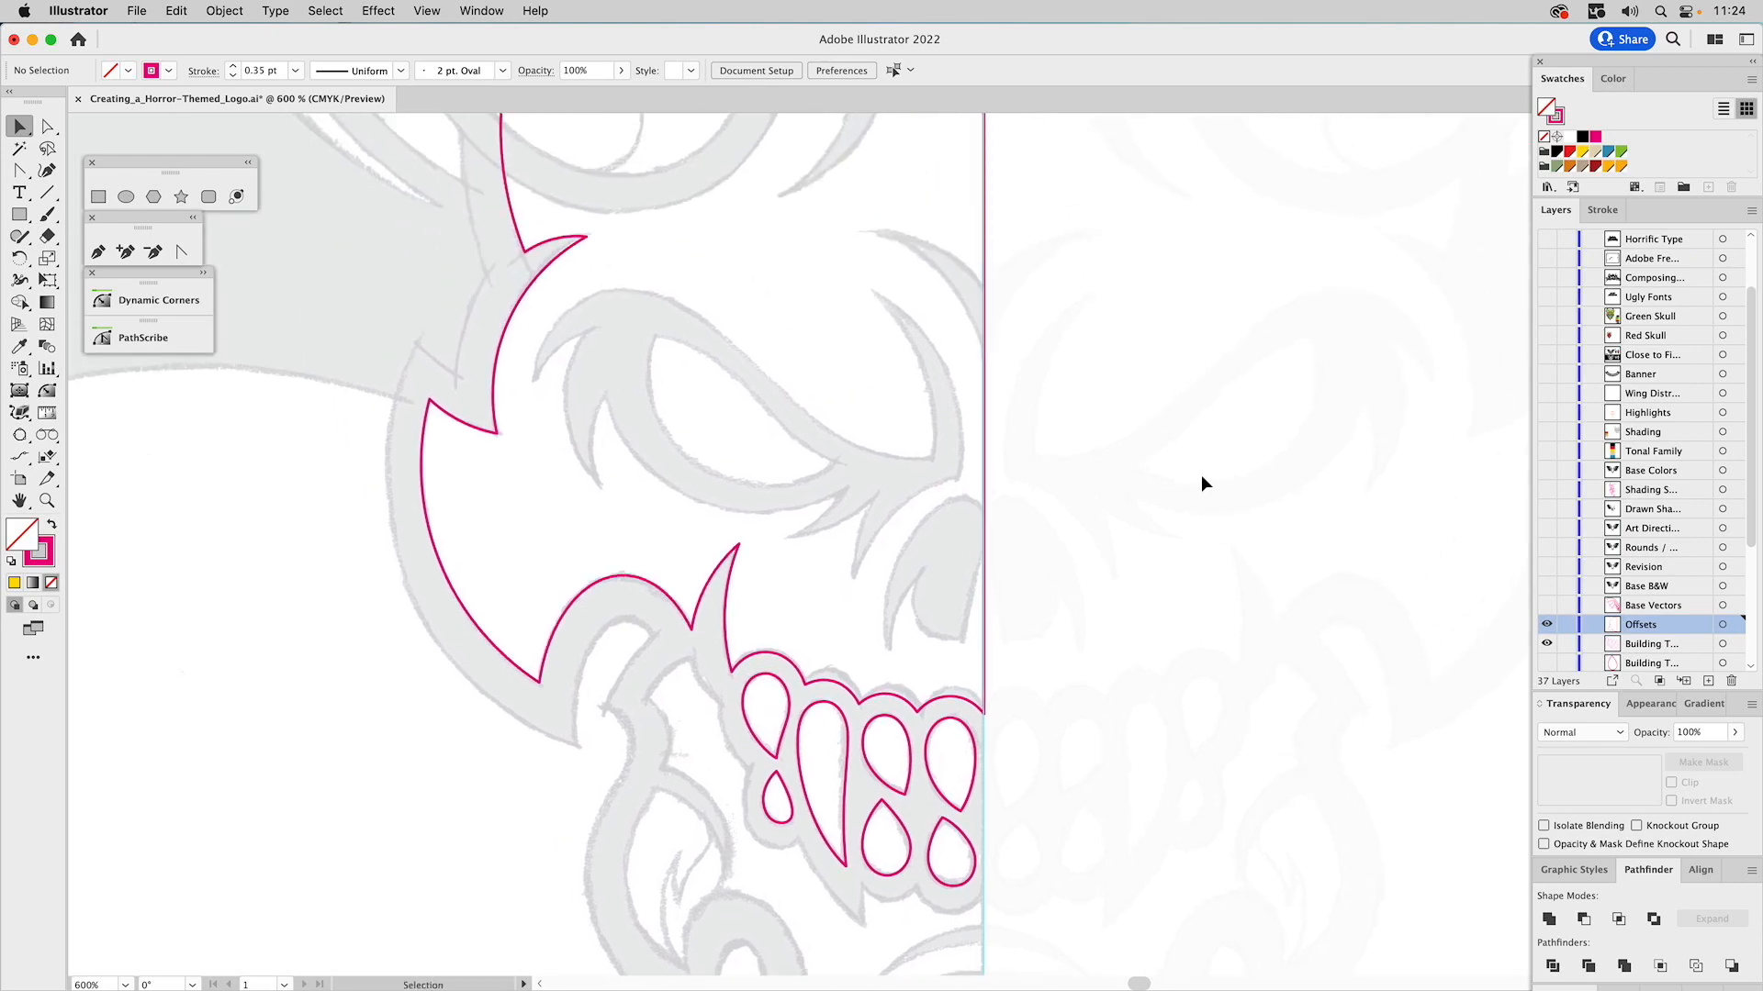
Hide the Offsets and "Building T..." layers, and show the Base Vectors layer of the whole half design.
{"action": "key", "text": "super+0"}
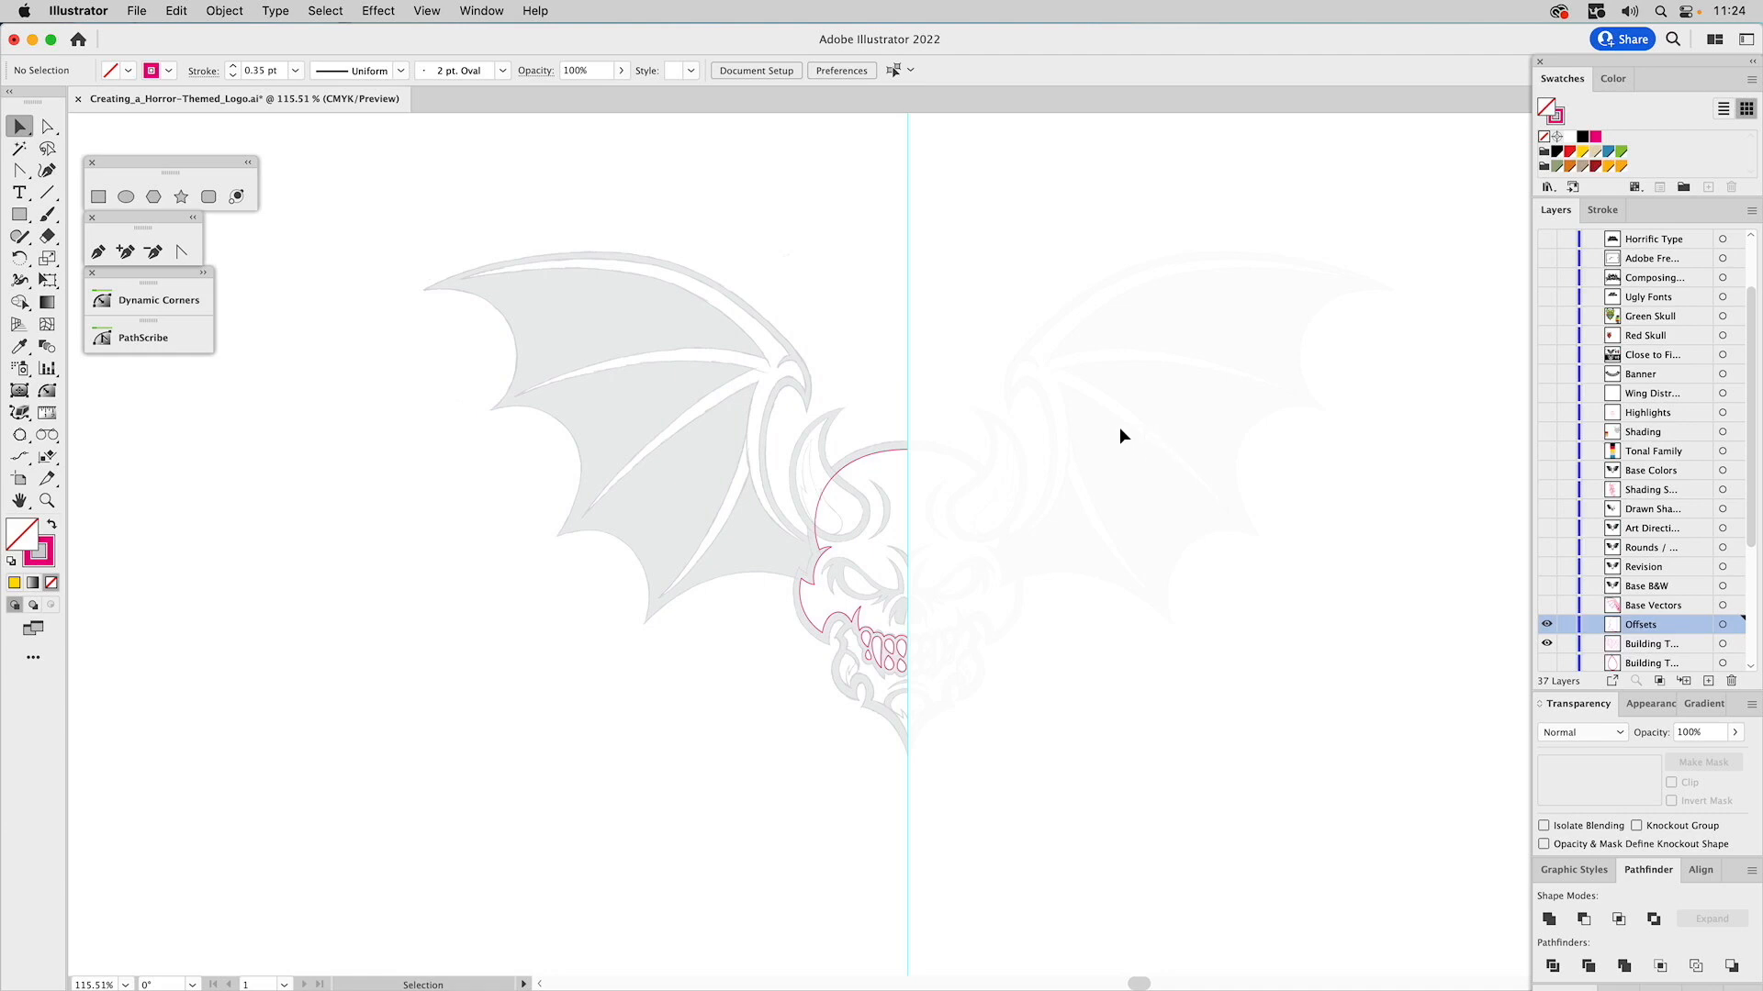
{"action": "left_click", "coordinate": [1546, 643]}
{"action": "left_click", "coordinate": [1549, 626]}
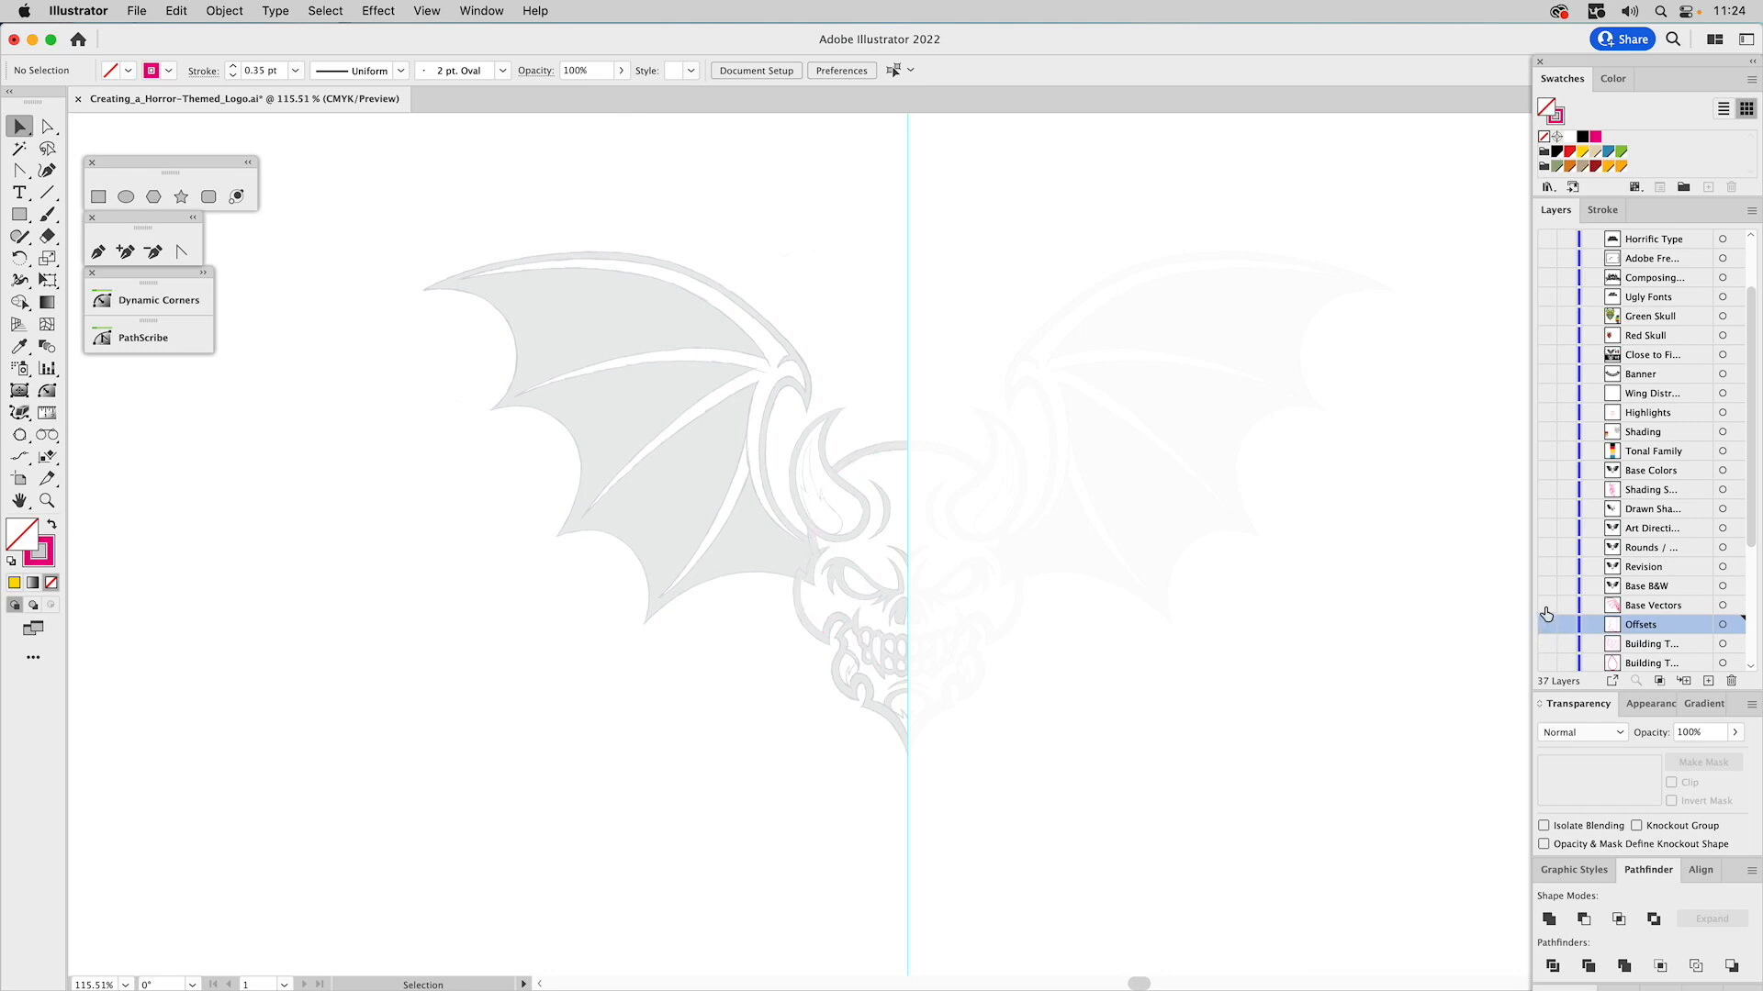
{"action": "left_click", "coordinate": [1545, 607]}
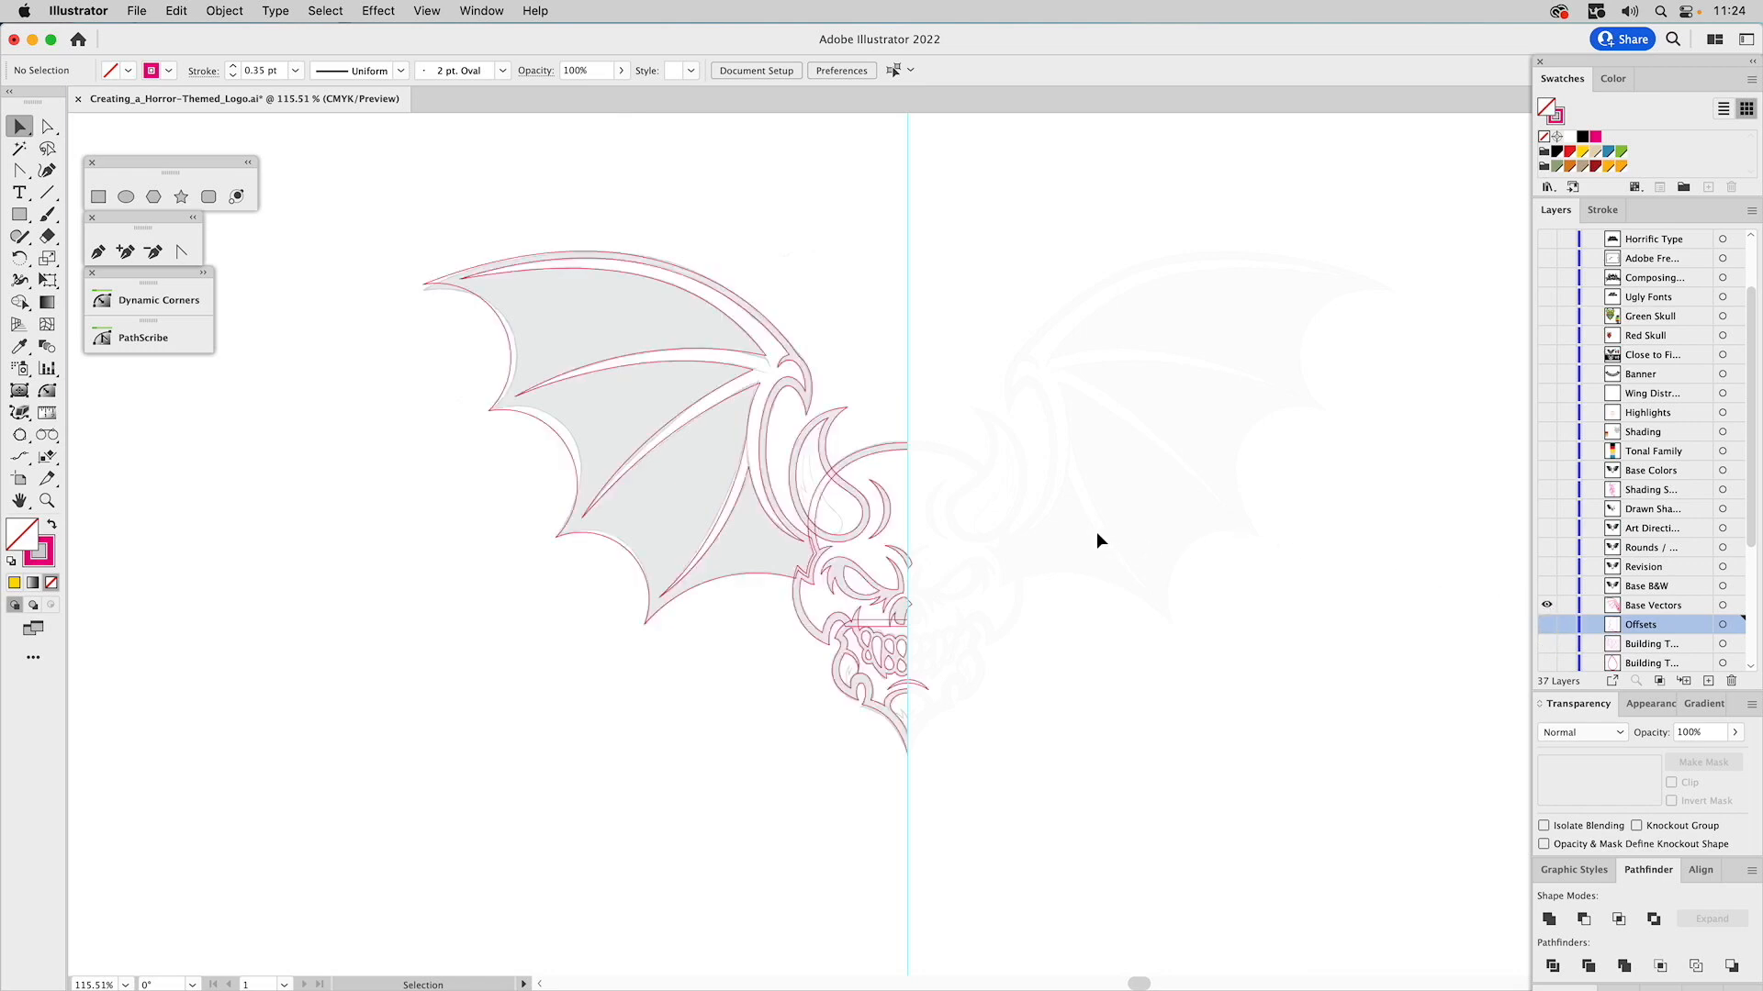
{"action": "key", "text": "z"}
{"action": "left_click_drag", "start_coordinate": [397, 216], "coordinate": [1389, 831]}
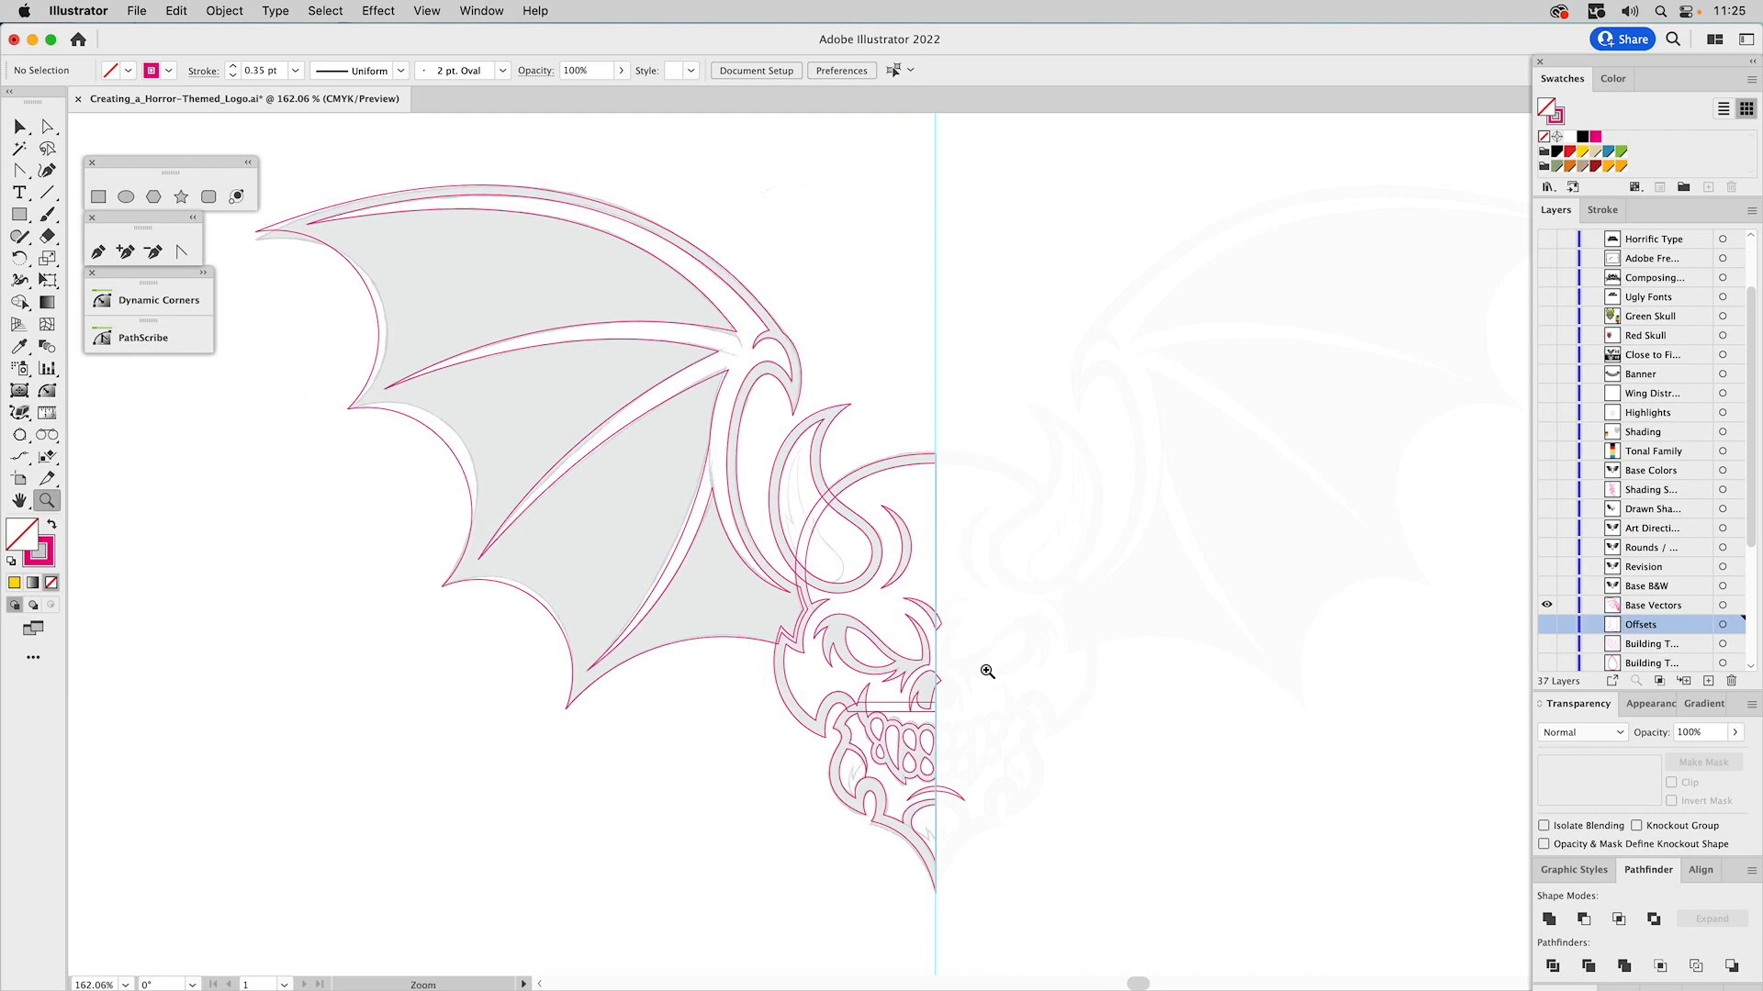
Try removing the nose shape's anchor that protrudes past the centre line, and undo the removal.
{"action": "key", "text": "v"}
{"action": "key", "text": "z"}
{"action": "left_click_drag", "start_coordinate": [892, 647], "coordinate": [971, 736]}
{"action": "key", "text": "a"}
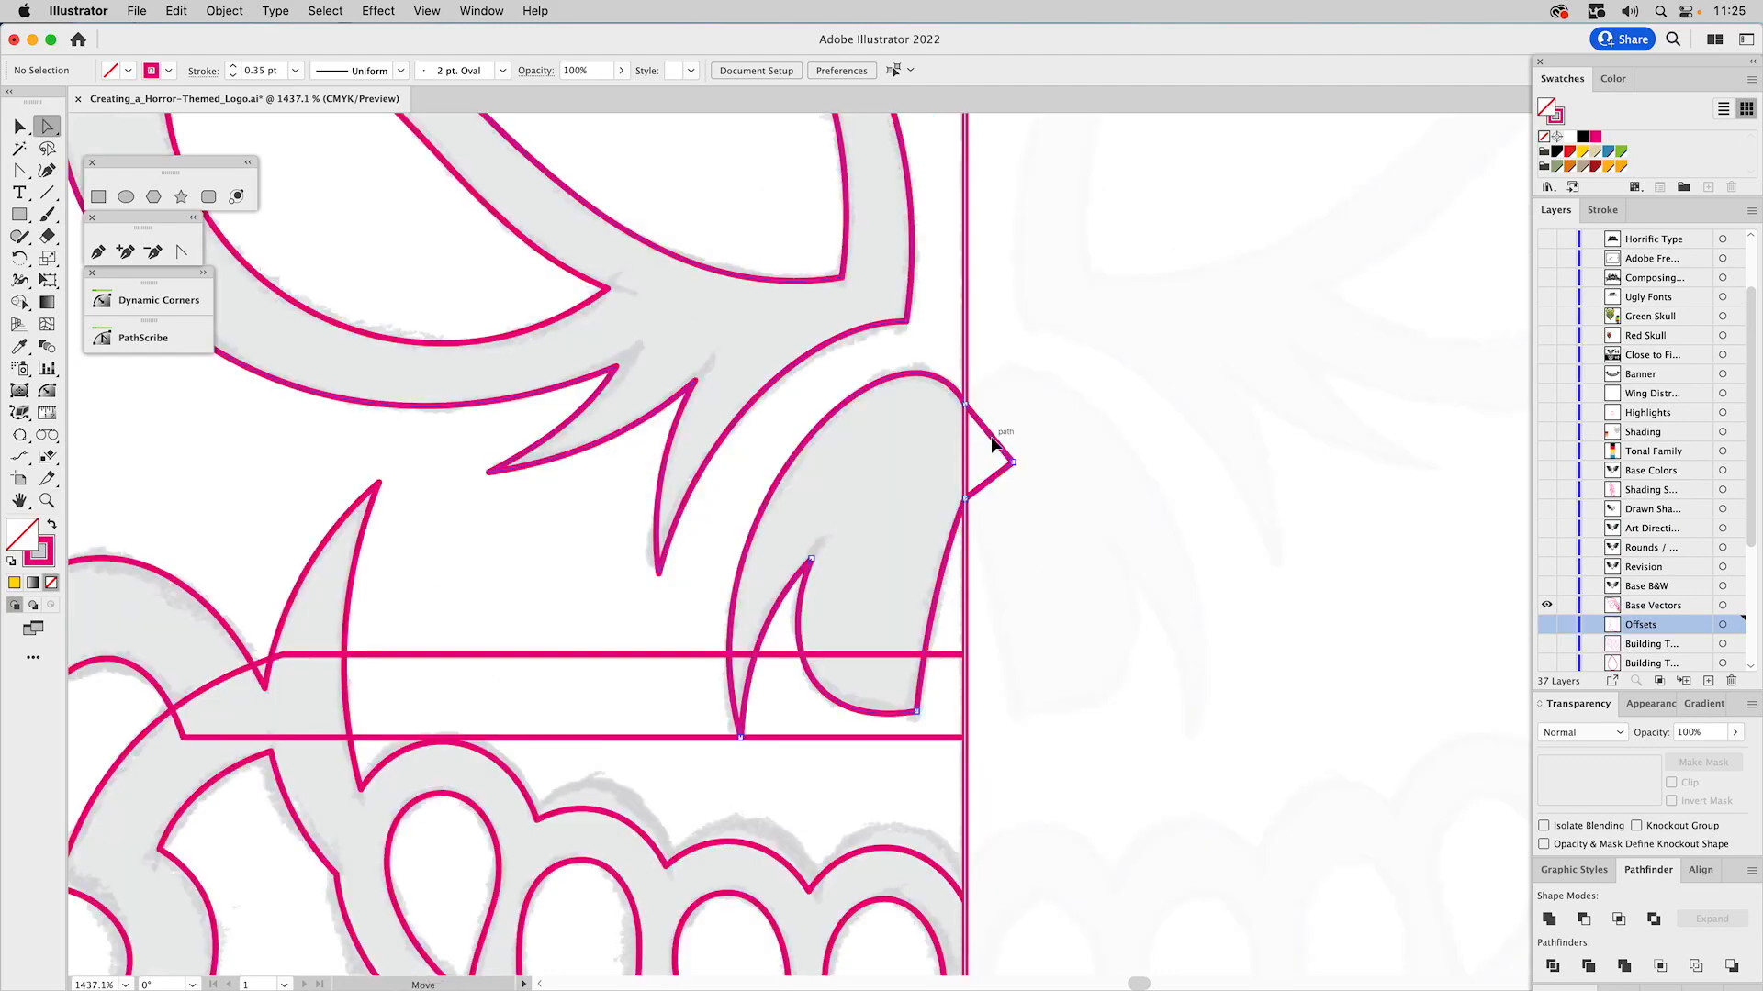
{"action": "left_click", "coordinate": [993, 452]}
{"action": "left_click", "coordinate": [1012, 463]}
{"action": "left_click", "coordinate": [360, 70]}
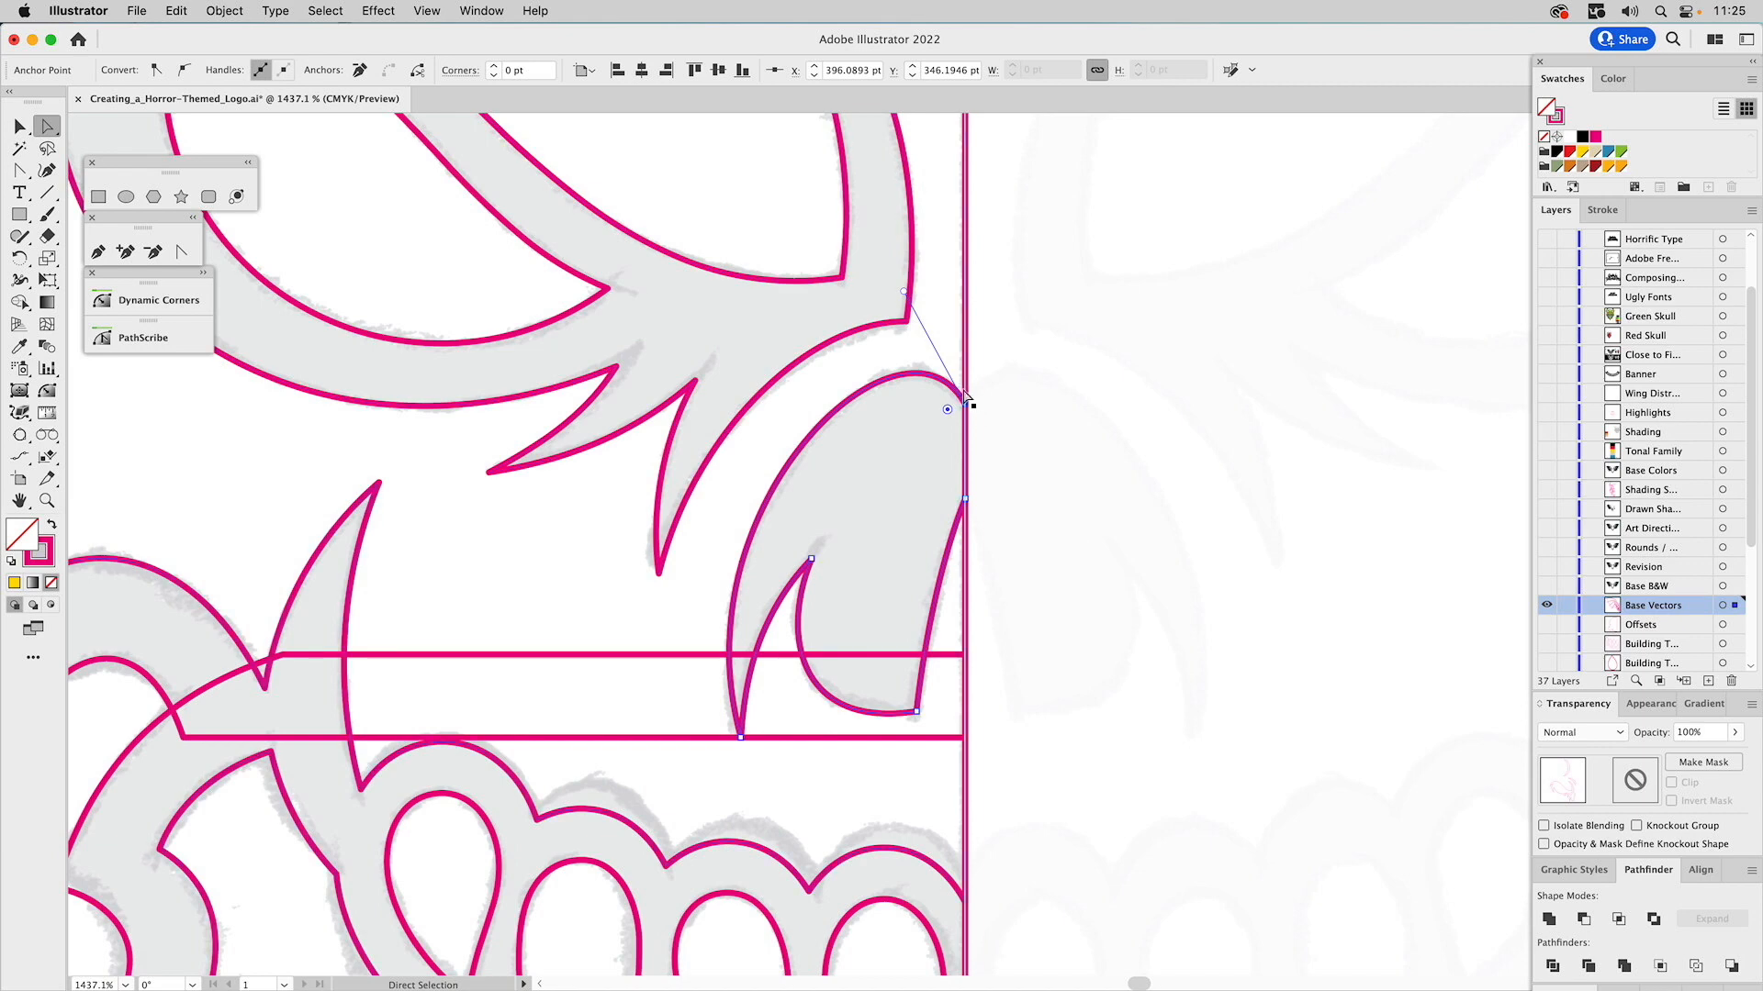
{"action": "key", "text": "super+z"}
{"action": "left_click", "coordinate": [1114, 422]}
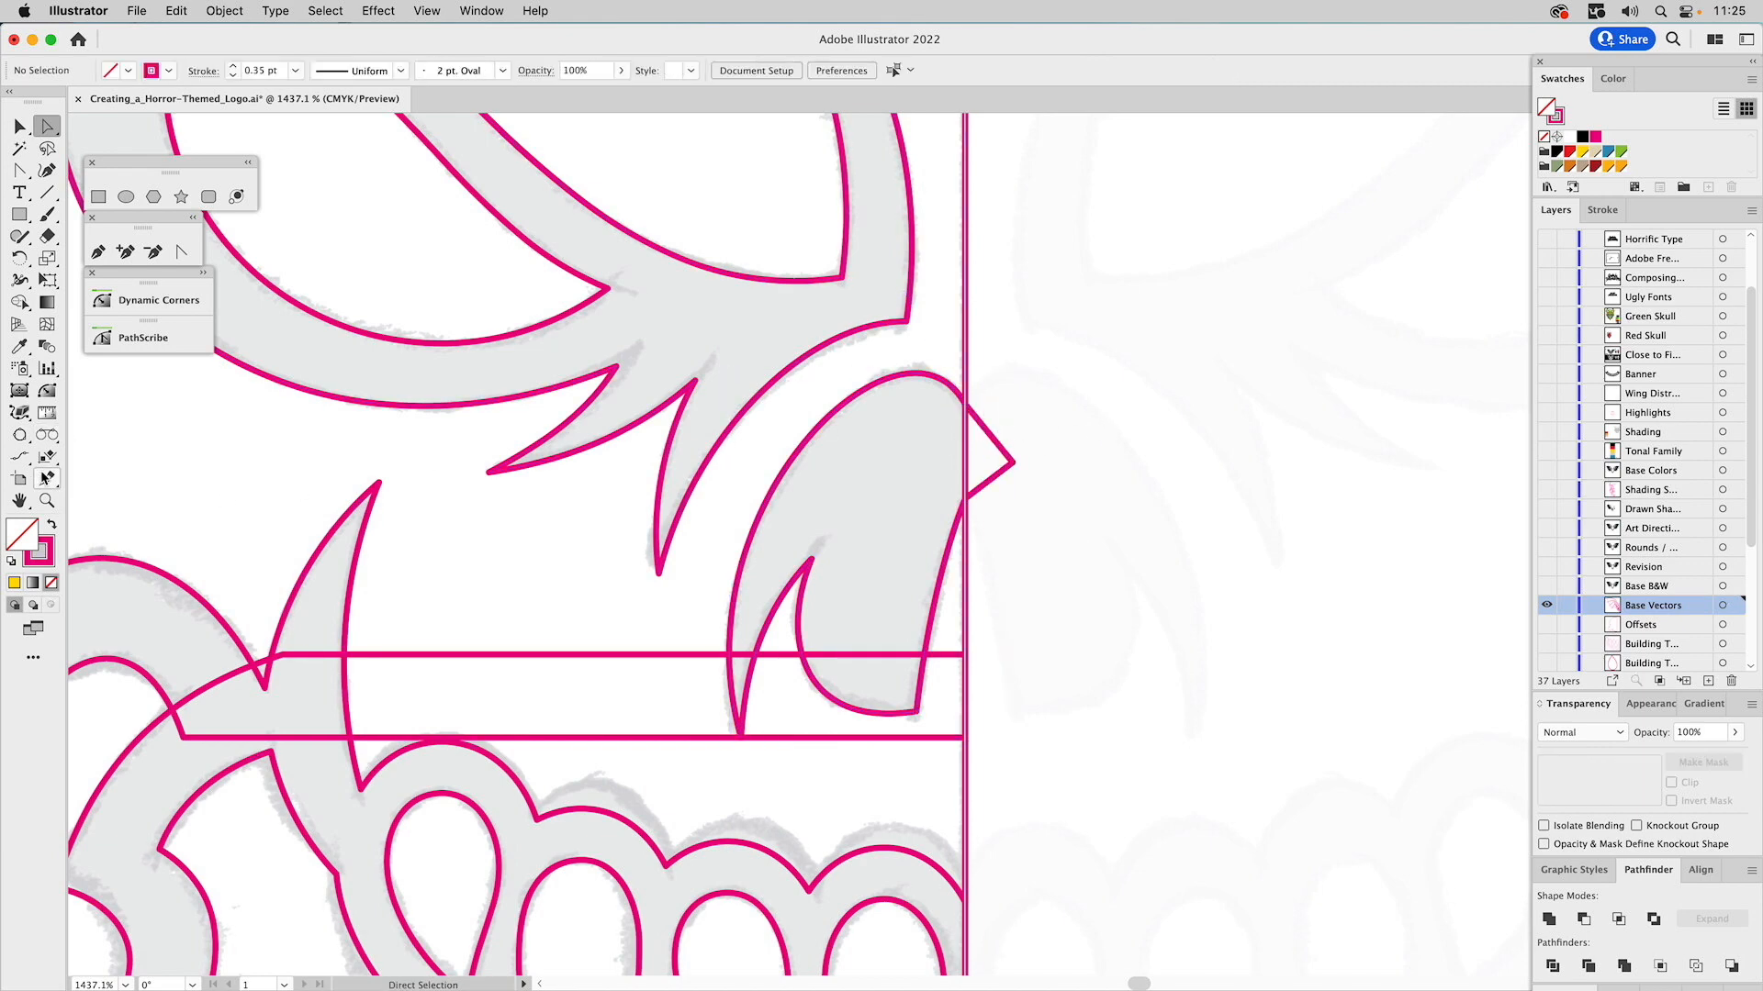
Examine the half-skull base vectors around the face, teeth and jaw.
{"action": "left_click", "coordinate": [47, 500]}
{"action": "left_click", "coordinate": [855, 548], "text": "alt"}
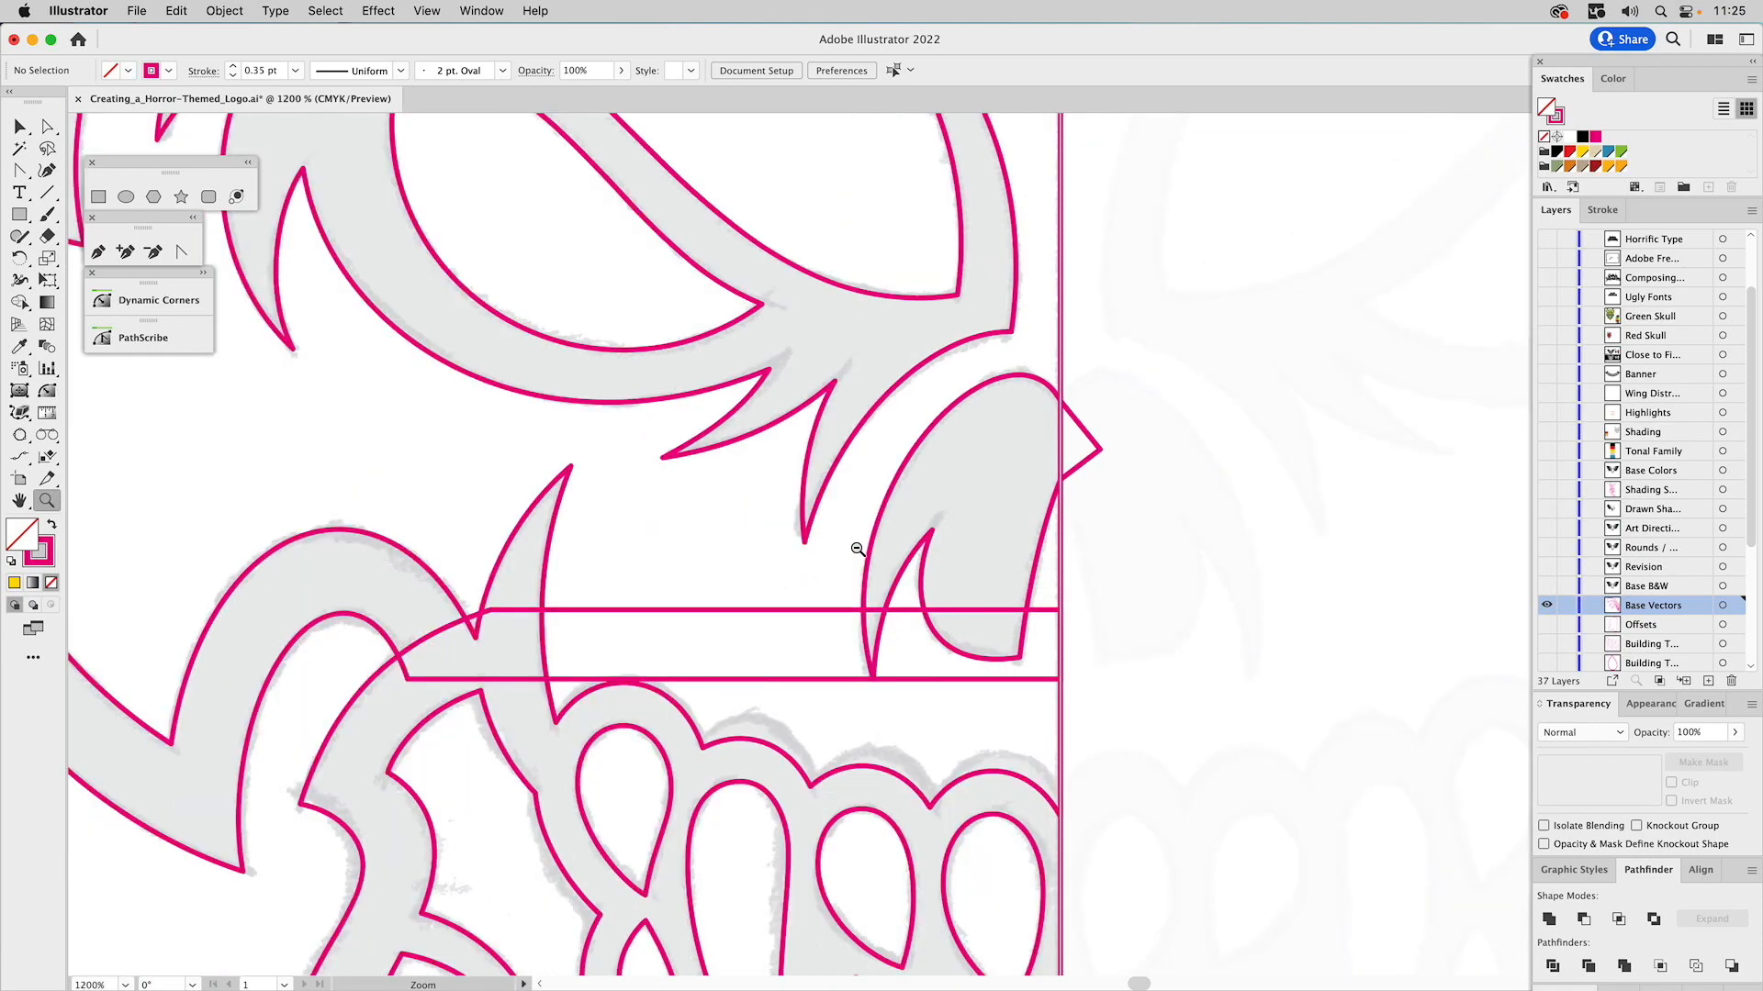
{"action": "left_click", "coordinate": [857, 549], "text": "alt"}
{"action": "left_click", "coordinate": [857, 549], "text": "alt"}
{"action": "left_click", "coordinate": [857, 549], "text": "alt"}
{"action": "left_click", "coordinate": [858, 549], "text": "alt"}
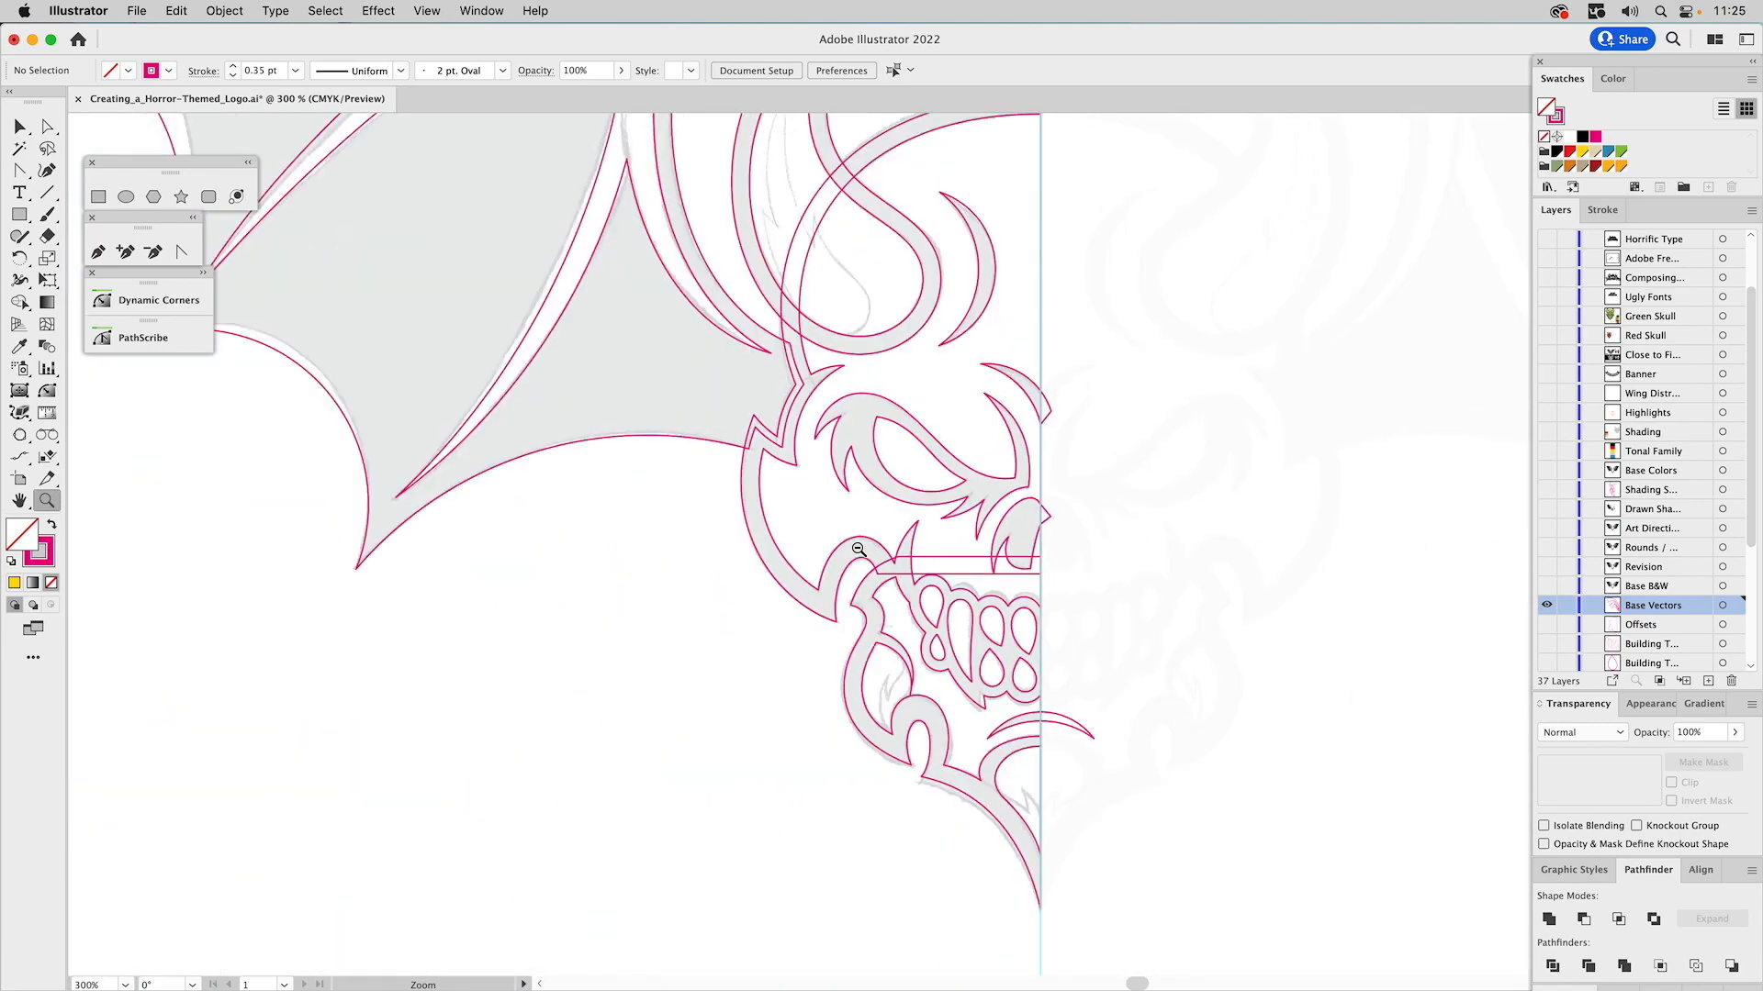
Select the half design of wing, horn and skull, and reflect a copy across the vertical centre line.
{"action": "left_click", "coordinate": [858, 549], "text": "alt"}
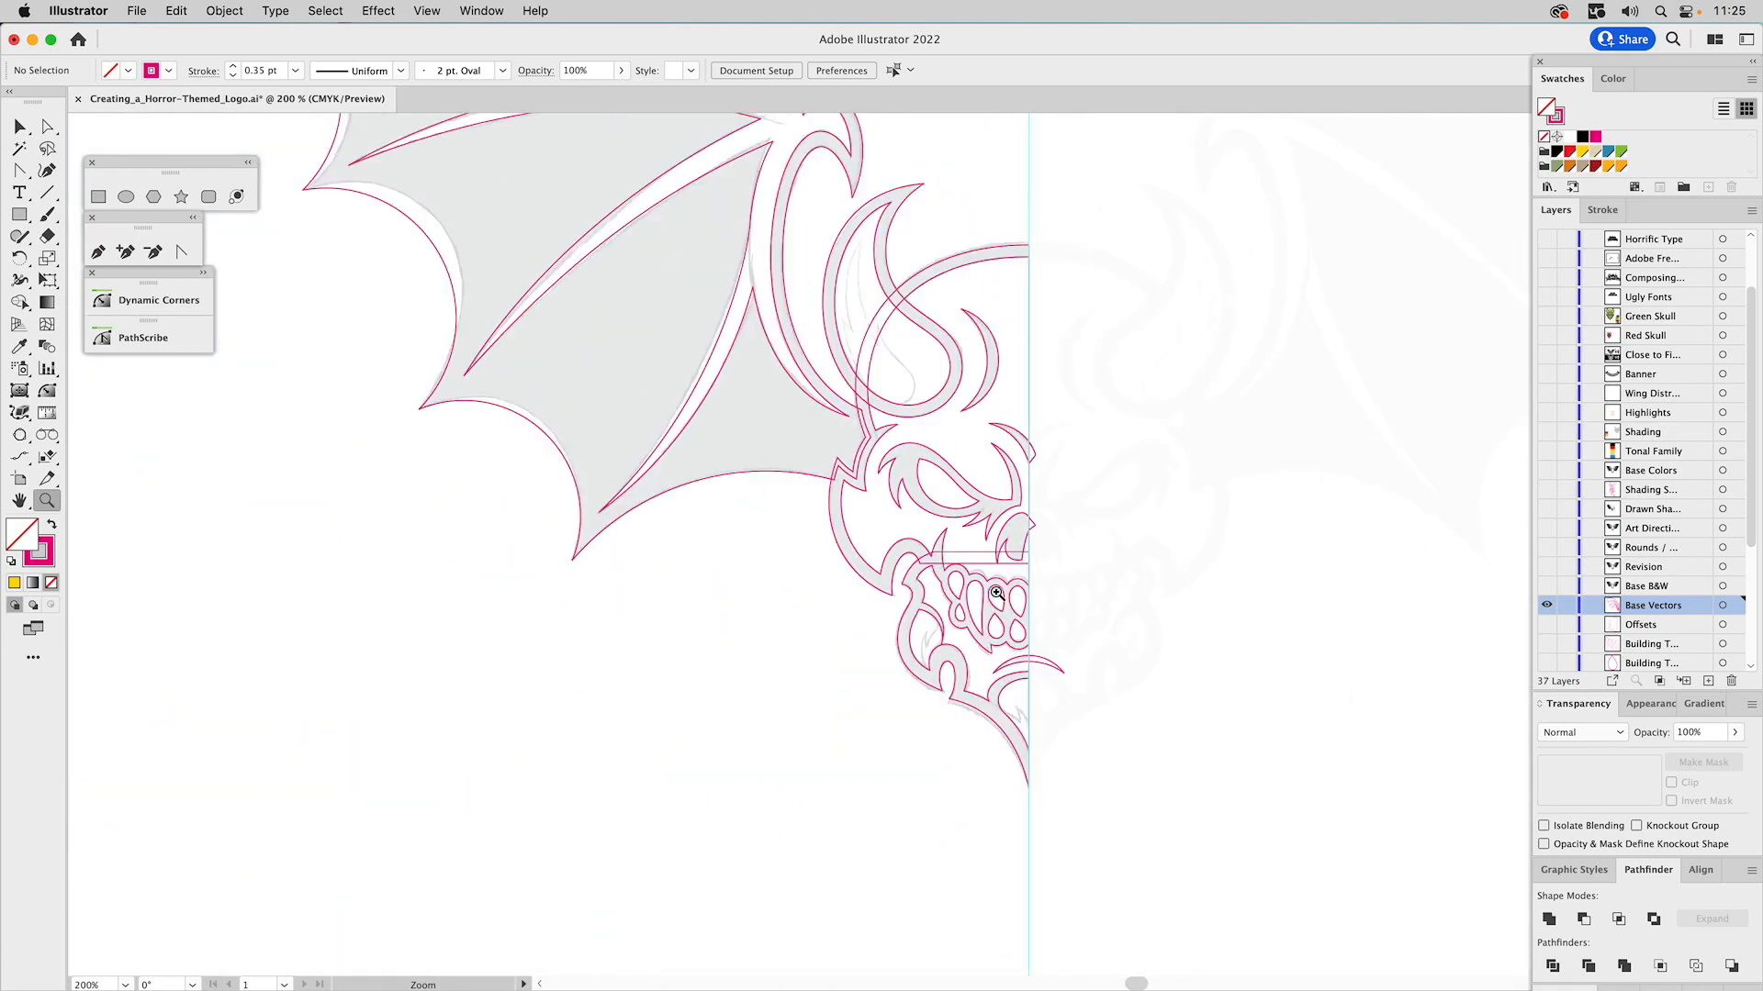
{"action": "key", "text": "v"}
{"action": "left_click_drag", "start_coordinate": [1140, 565], "coordinate": [1155, 663]}
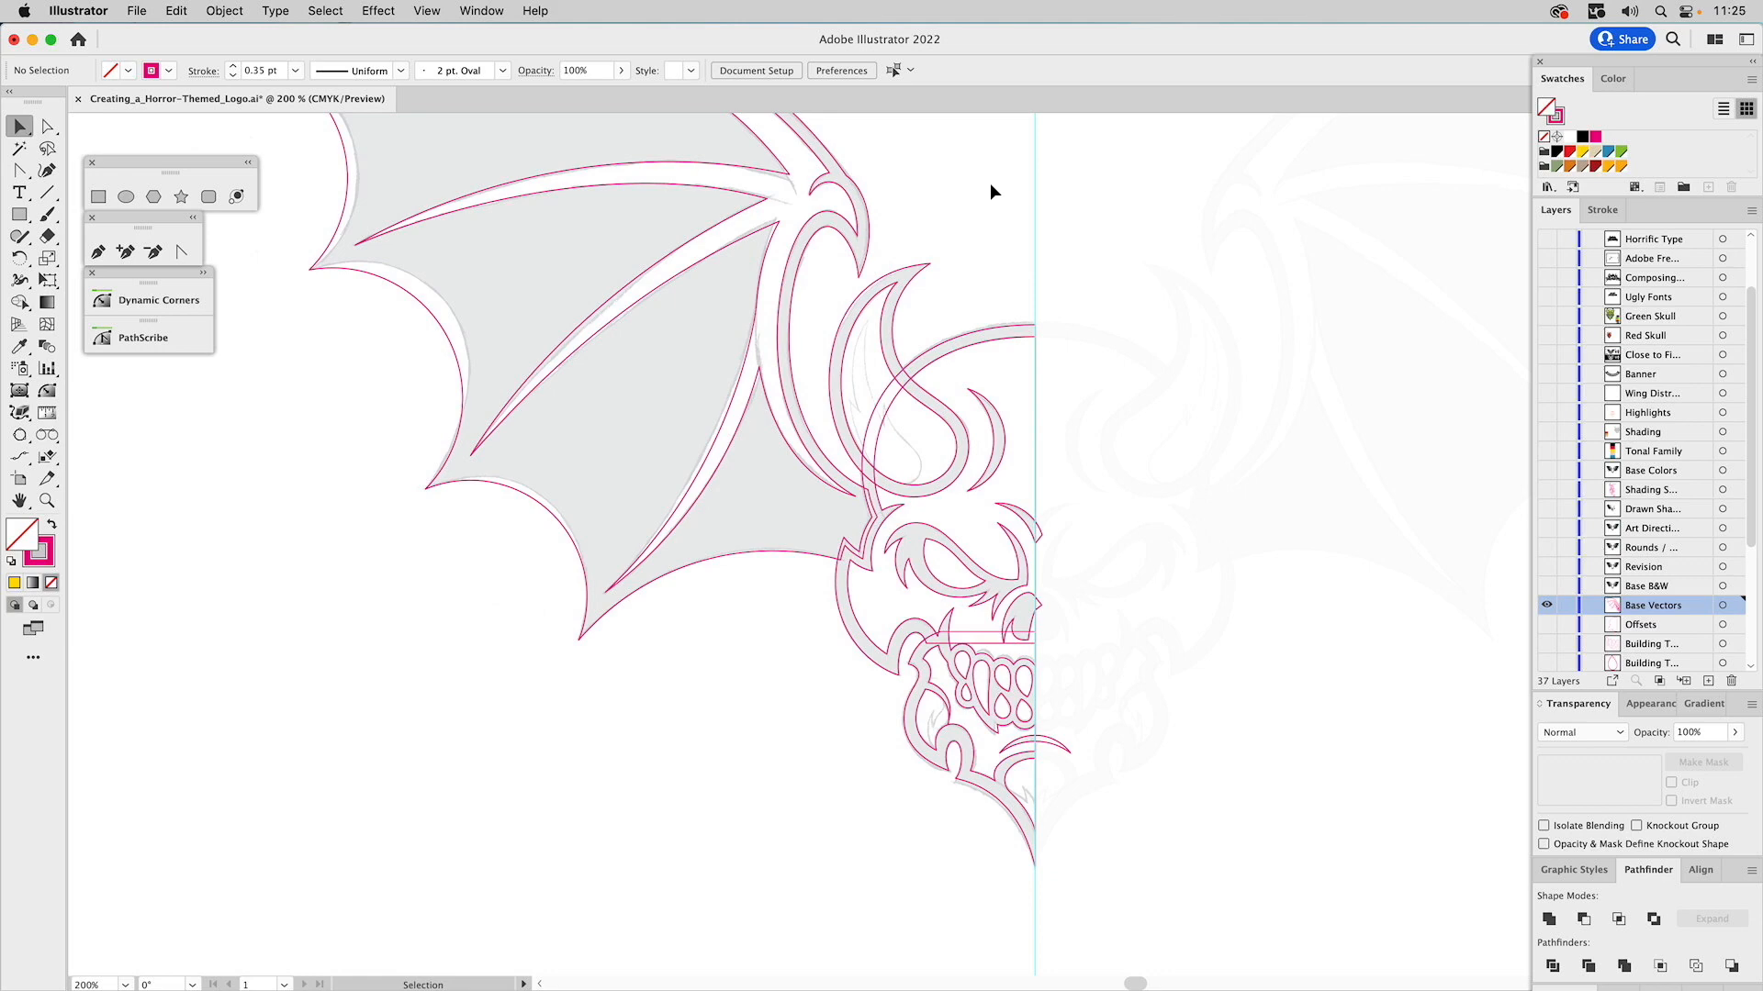
{"action": "left_click_drag", "start_coordinate": [993, 191], "coordinate": [889, 679]}
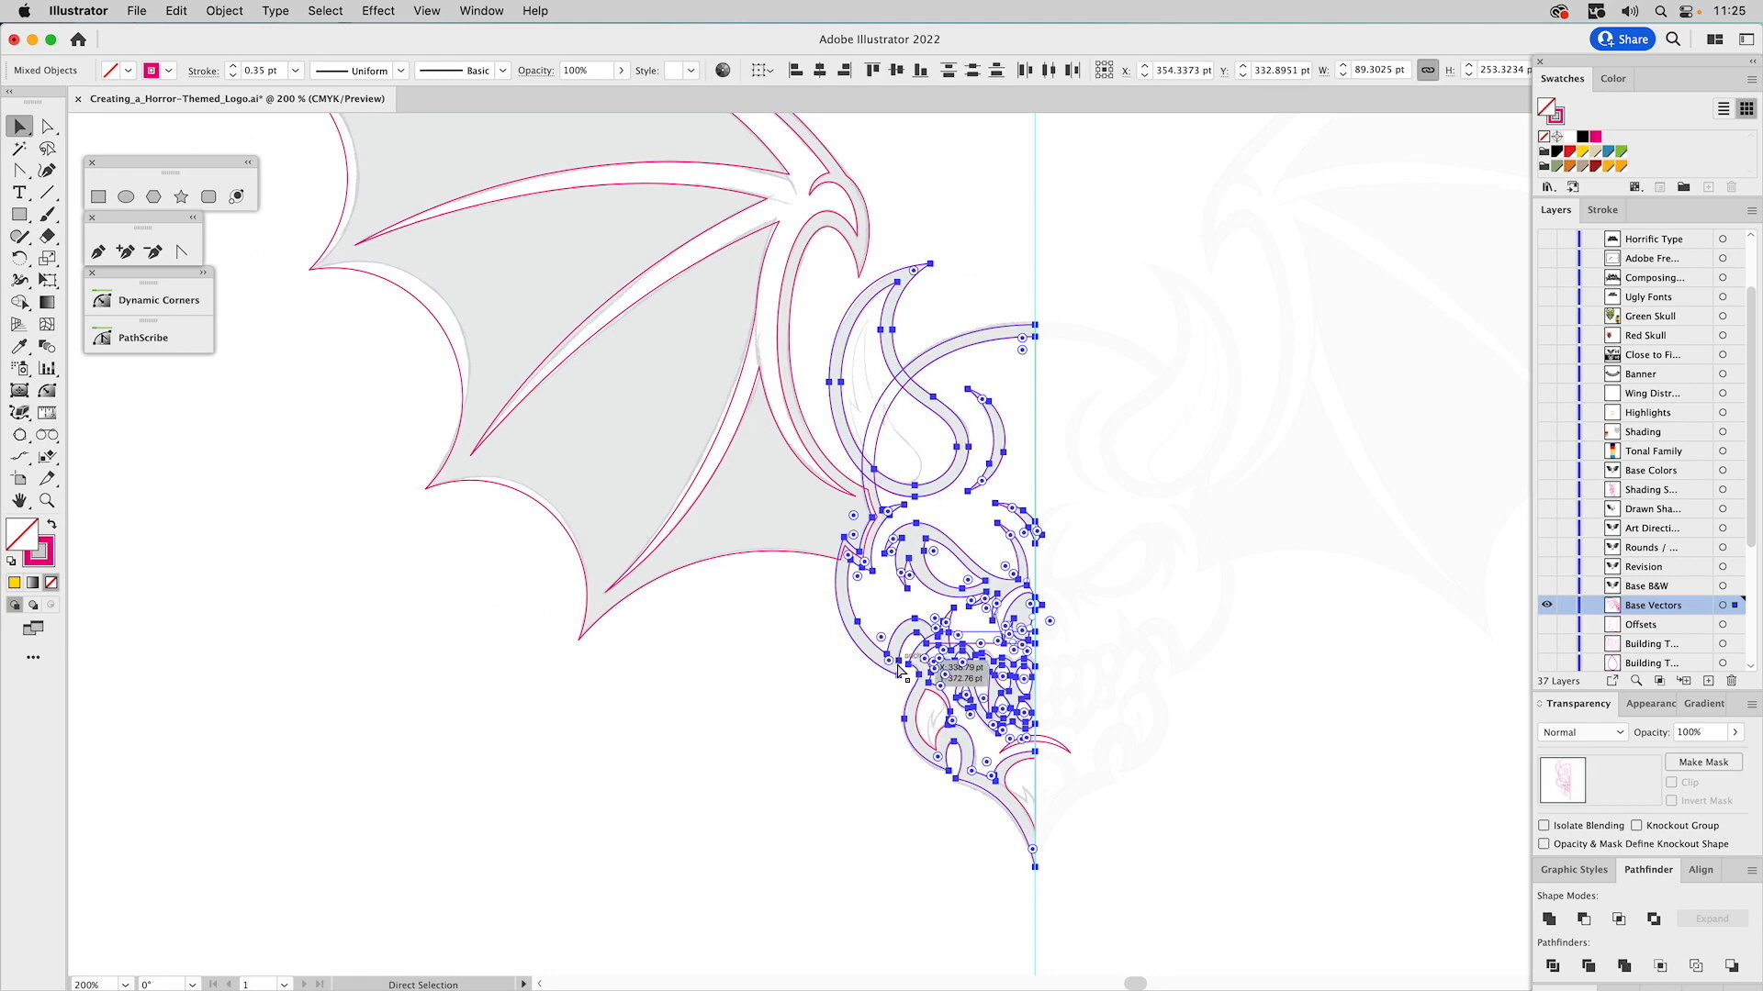
{"action": "left_click", "coordinate": [1060, 743], "text": "shift"}
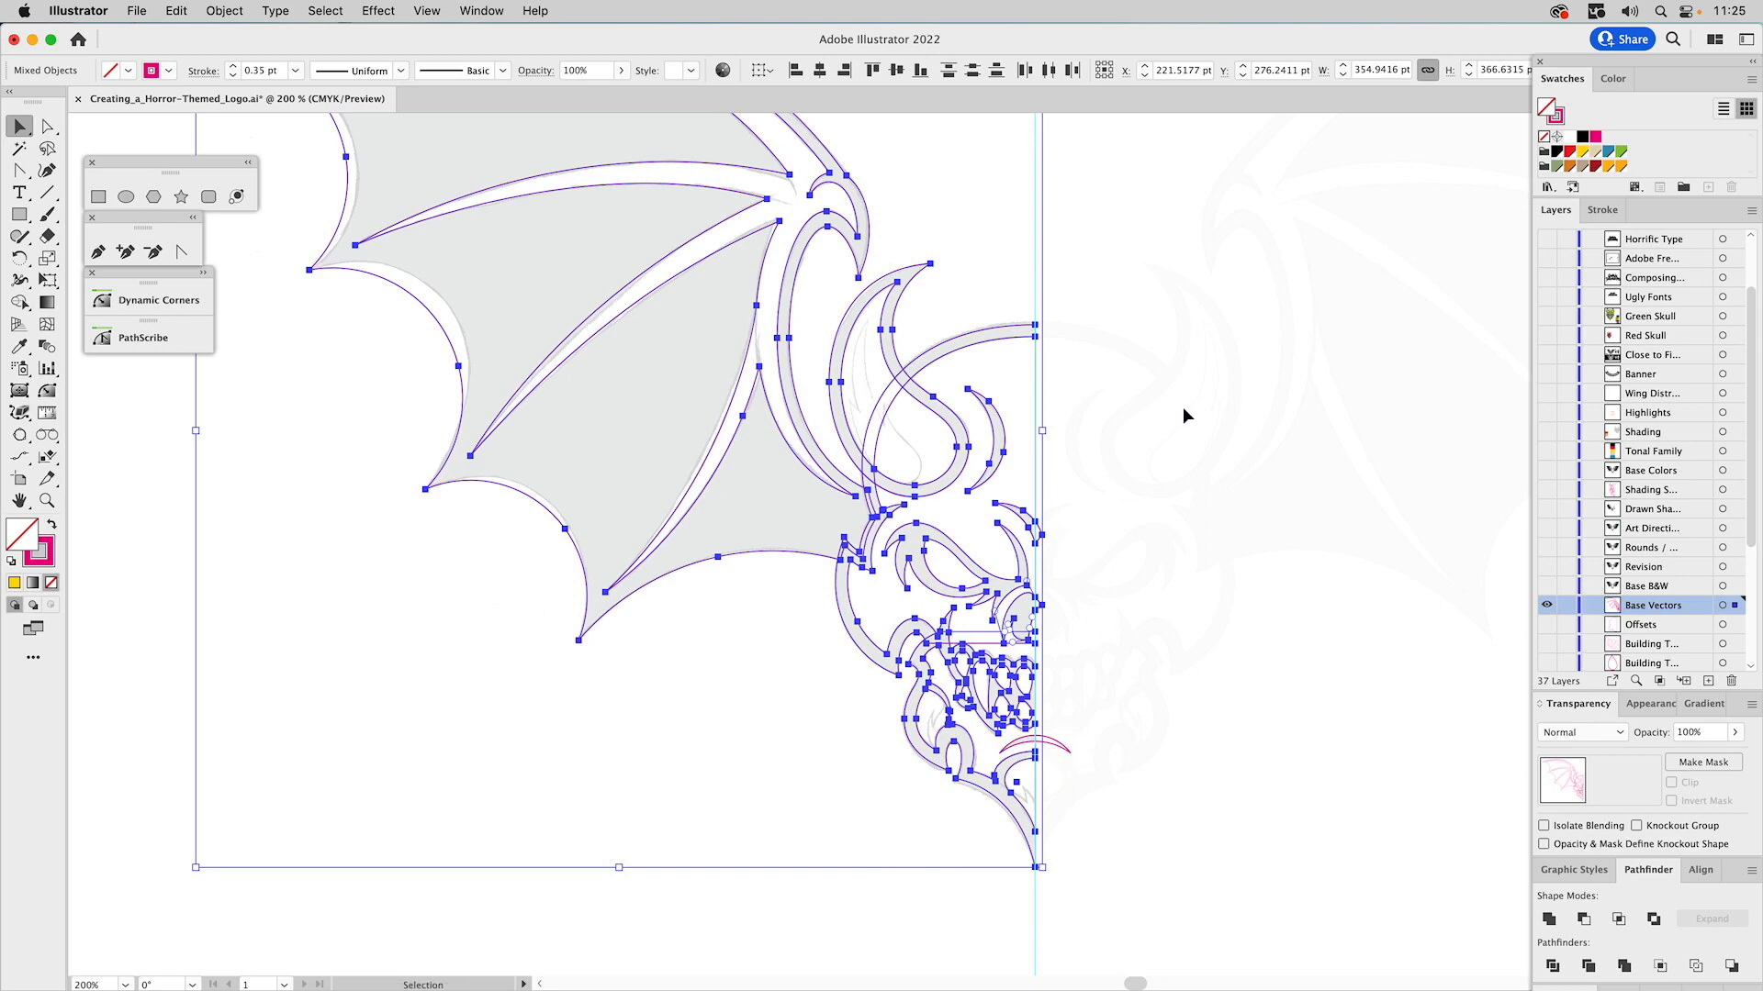
{"action": "left_click_drag", "start_coordinate": [23, 260], "coordinate": [52, 281]}
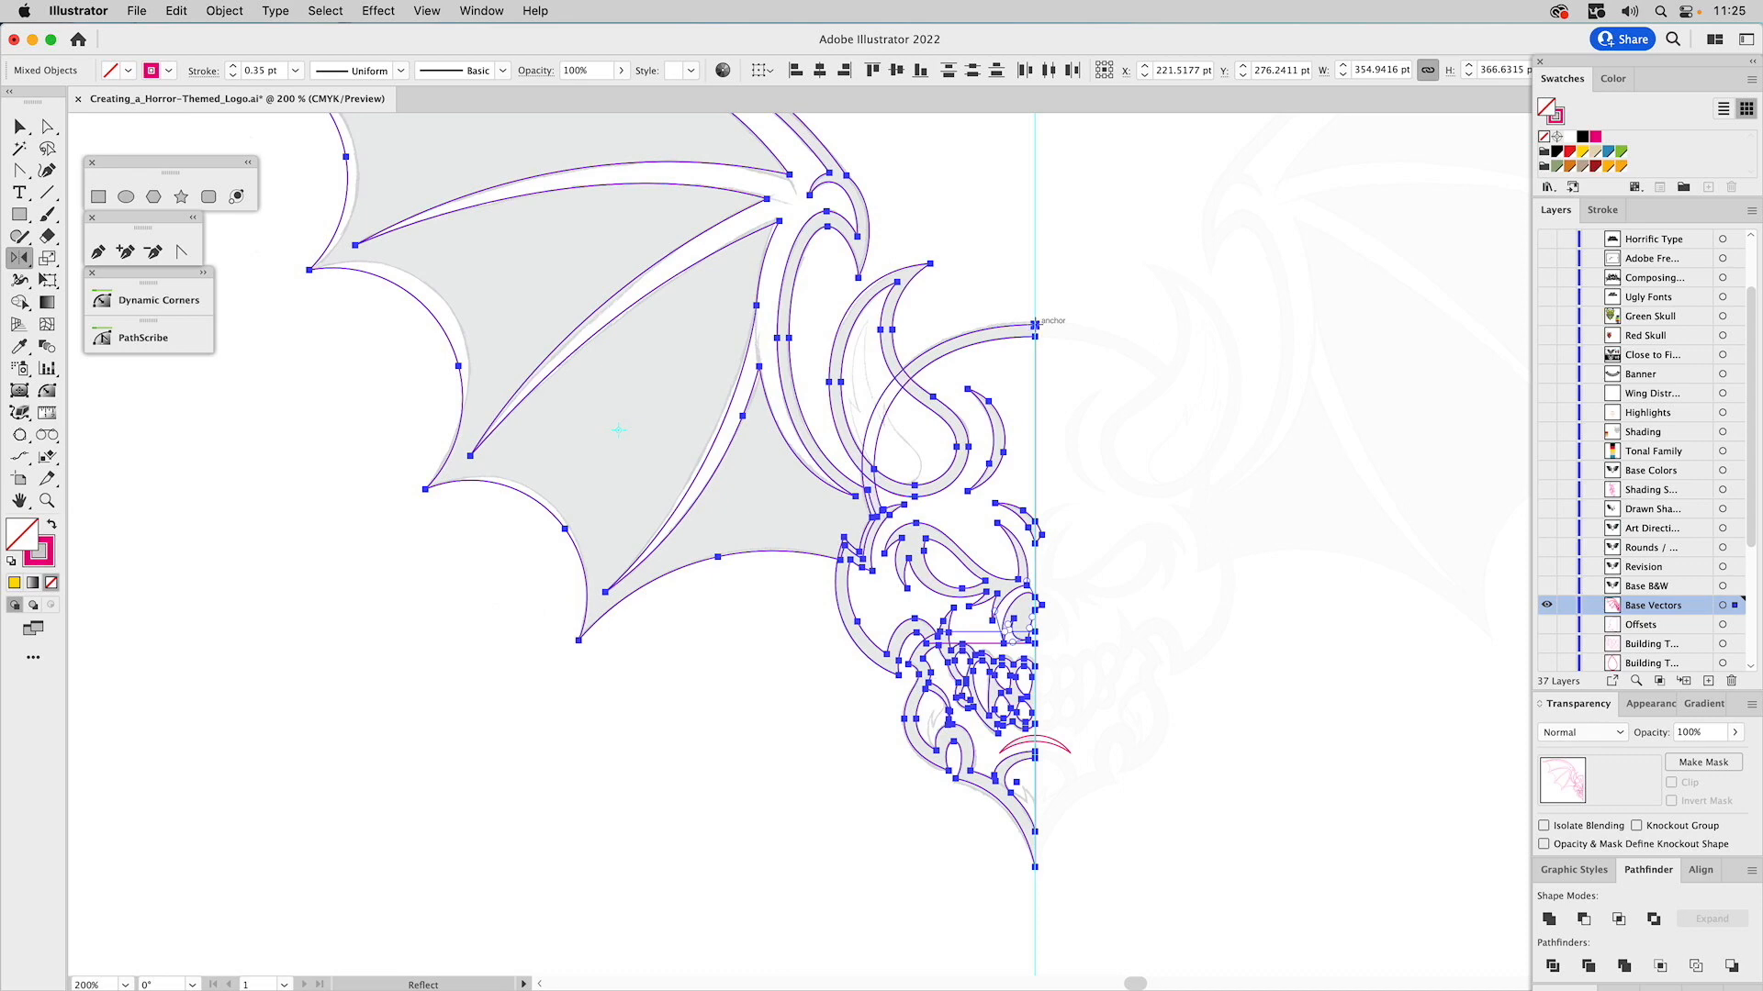
{"action": "left_click", "coordinate": [1035, 324]}
{"action": "left_click_drag", "start_coordinate": [1039, 376], "coordinate": [1045, 456]}
{"action": "key", "text": "v"}
{"action": "left_click", "coordinate": [1255, 776]}
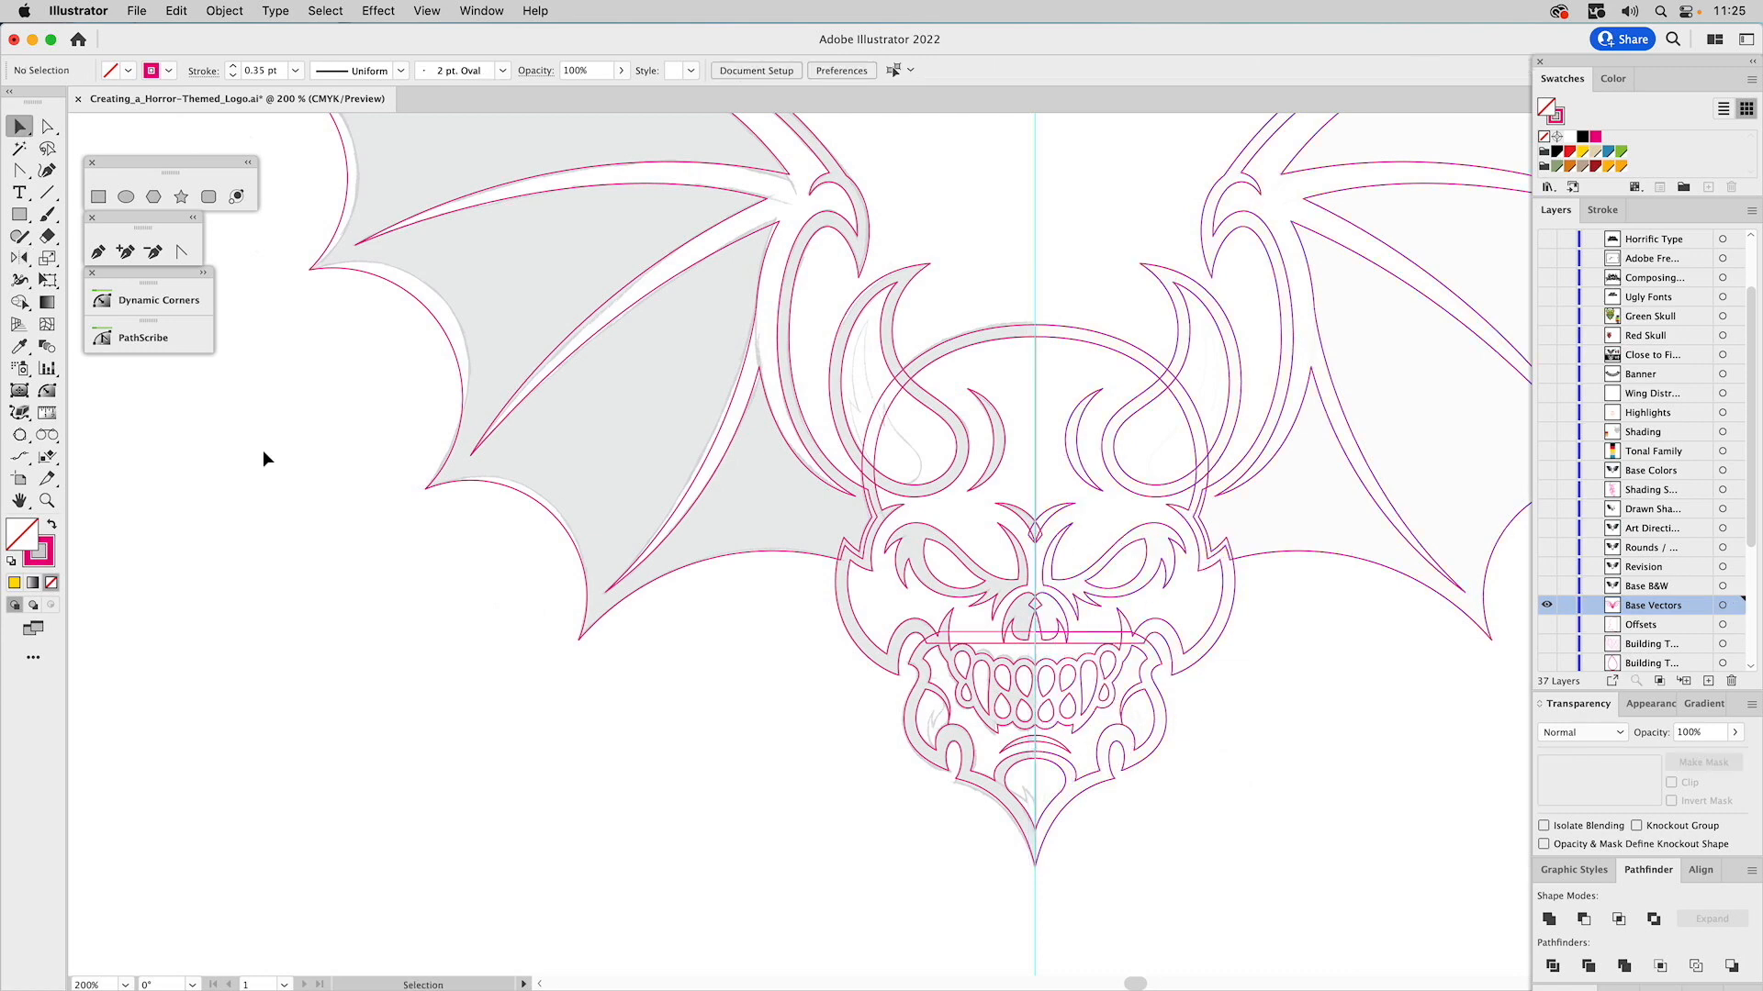
Pull the protruding lower anchors of the two overlapping brow shapes in towards the centre line, so they sit inside the opposite shape.
{"action": "left_click", "coordinate": [46, 501]}
{"action": "left_click_drag", "start_coordinate": [952, 475], "coordinate": [1115, 668]}
{"action": "key", "text": "v"}
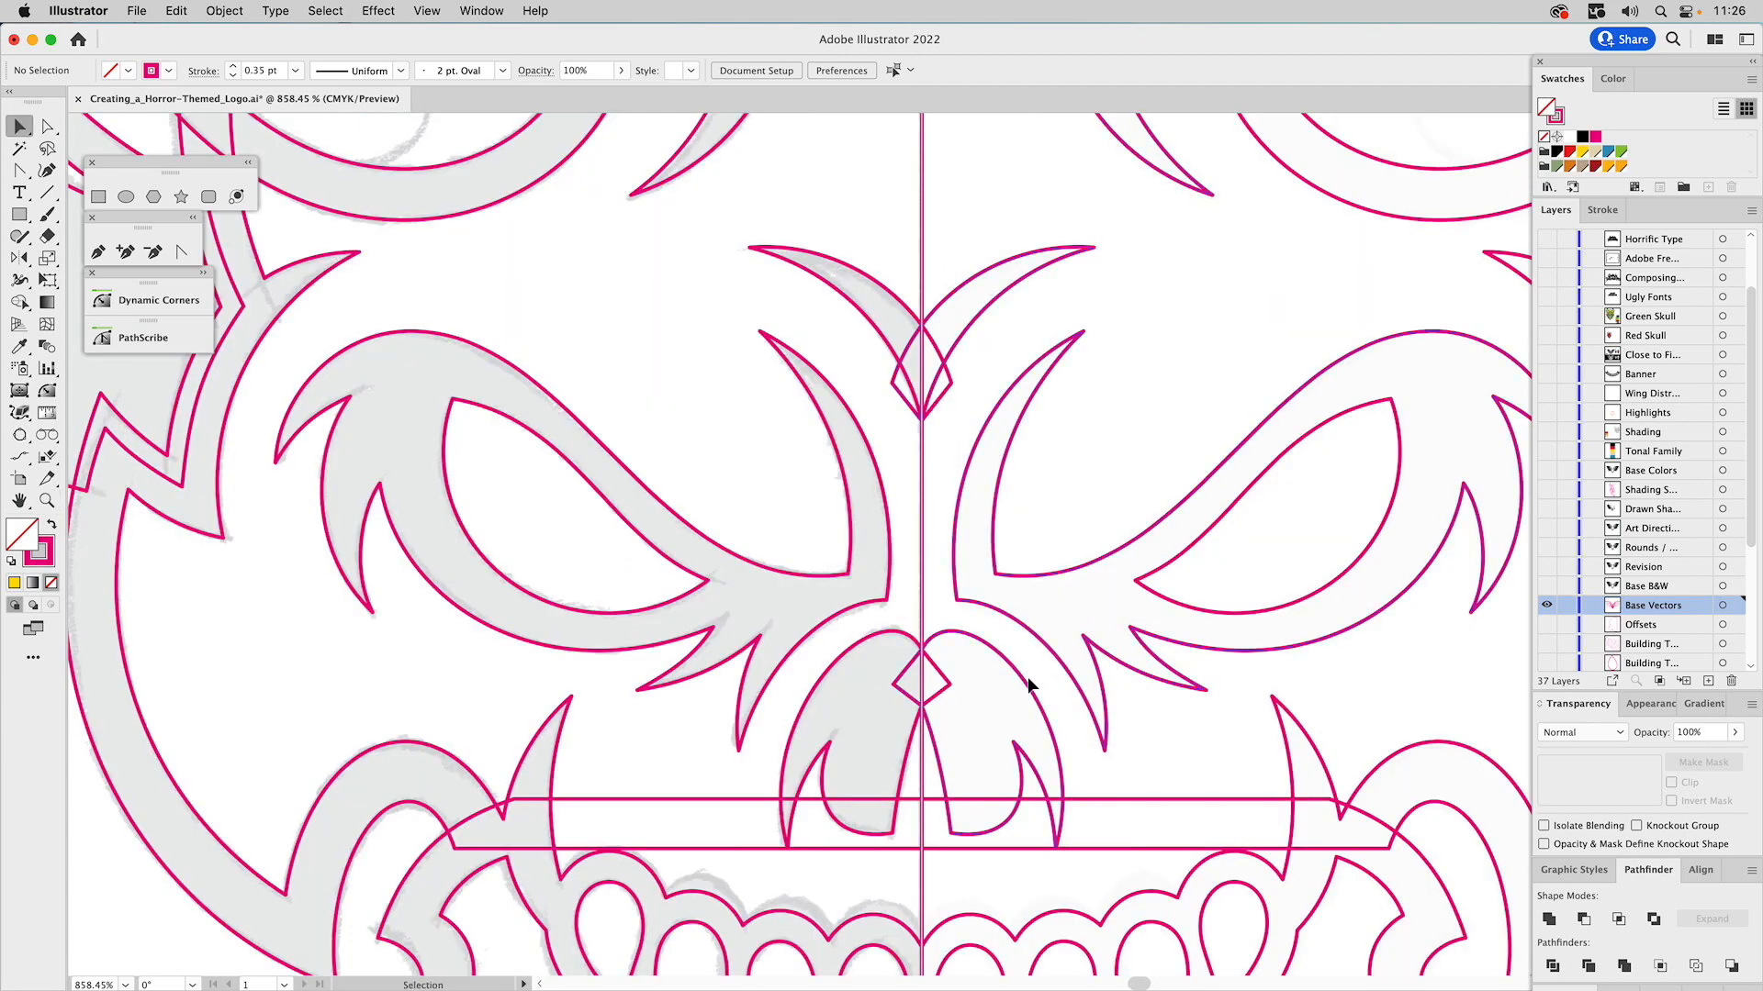
{"action": "left_click", "coordinate": [1006, 682]}
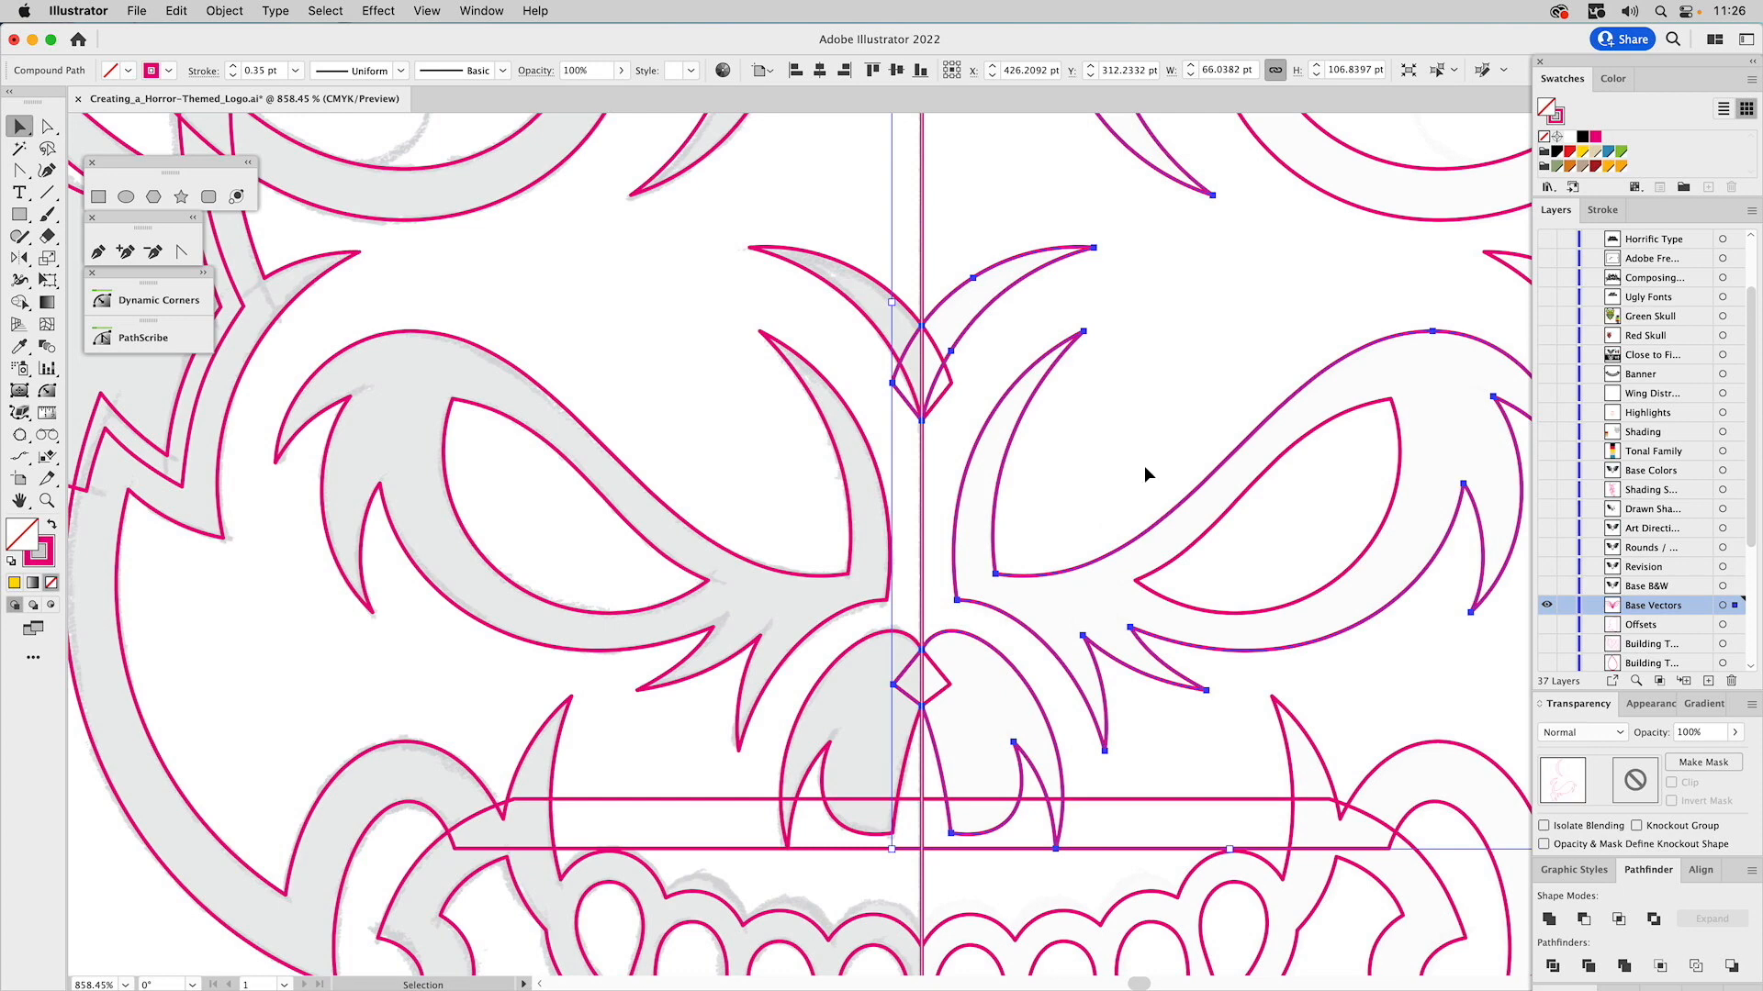
{"action": "key", "text": "super+0"}
{"action": "left_click", "coordinate": [960, 361]}
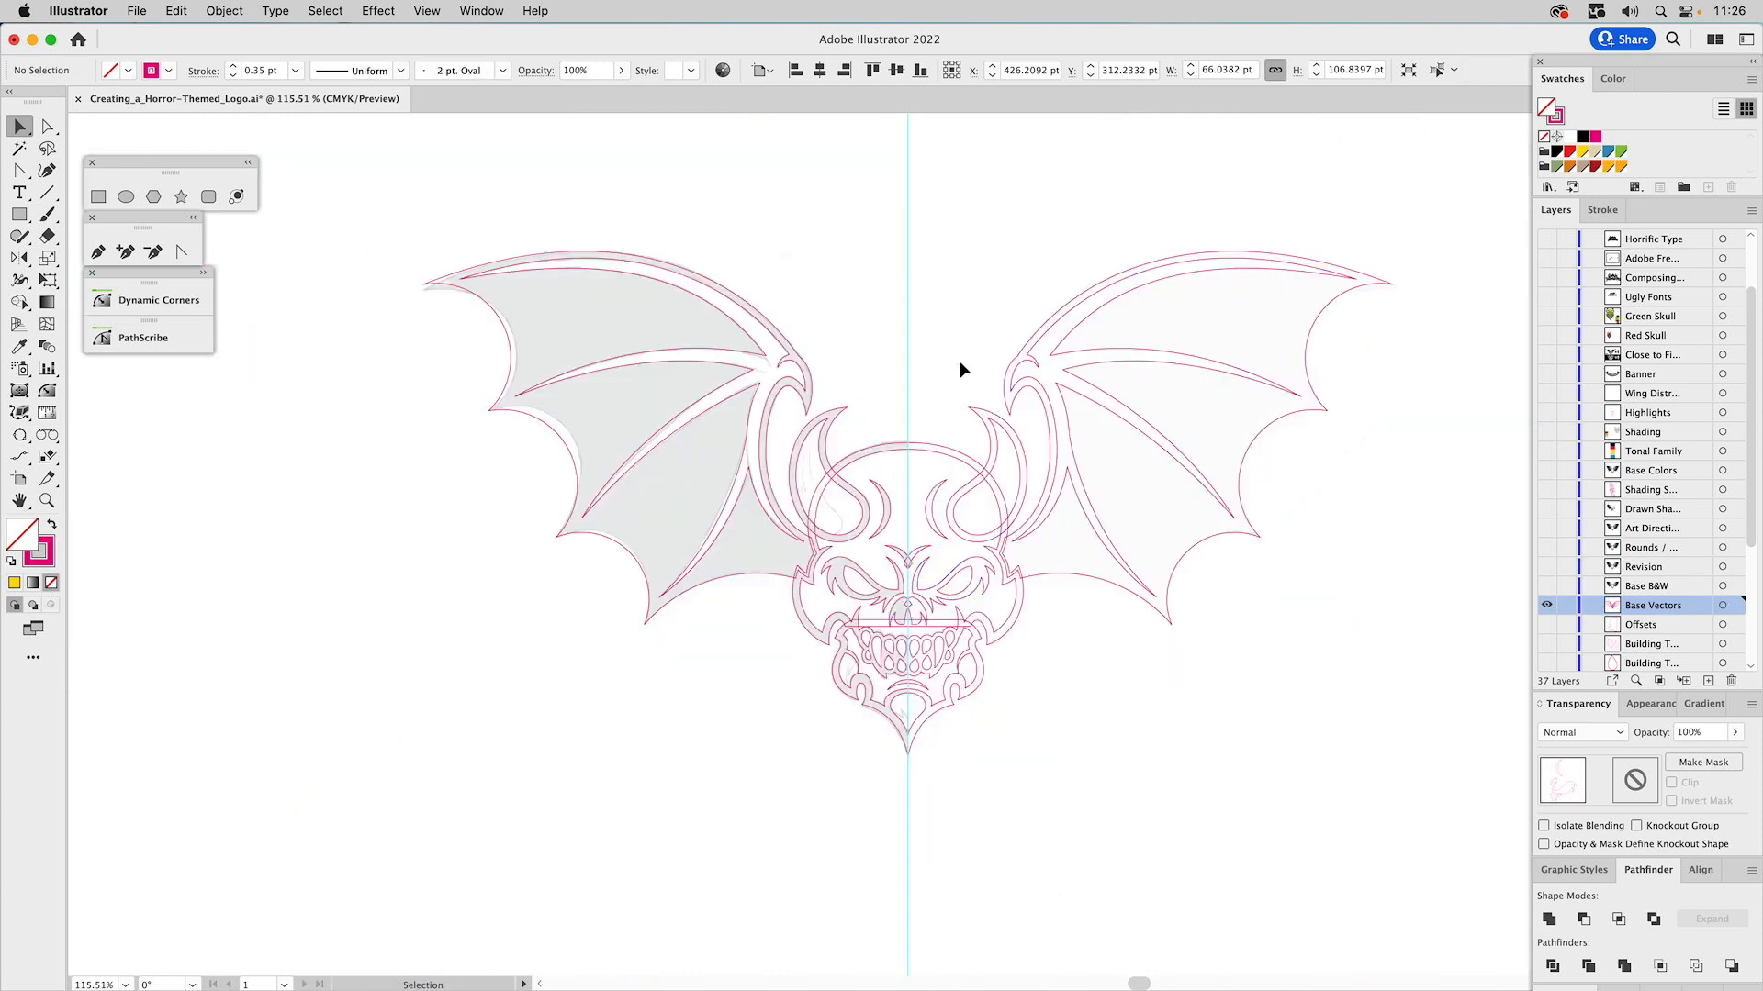
{"action": "left_click", "coordinate": [44, 502]}
{"action": "left_click_drag", "start_coordinate": [875, 530], "coordinate": [955, 601]}
{"action": "key", "text": "a"}
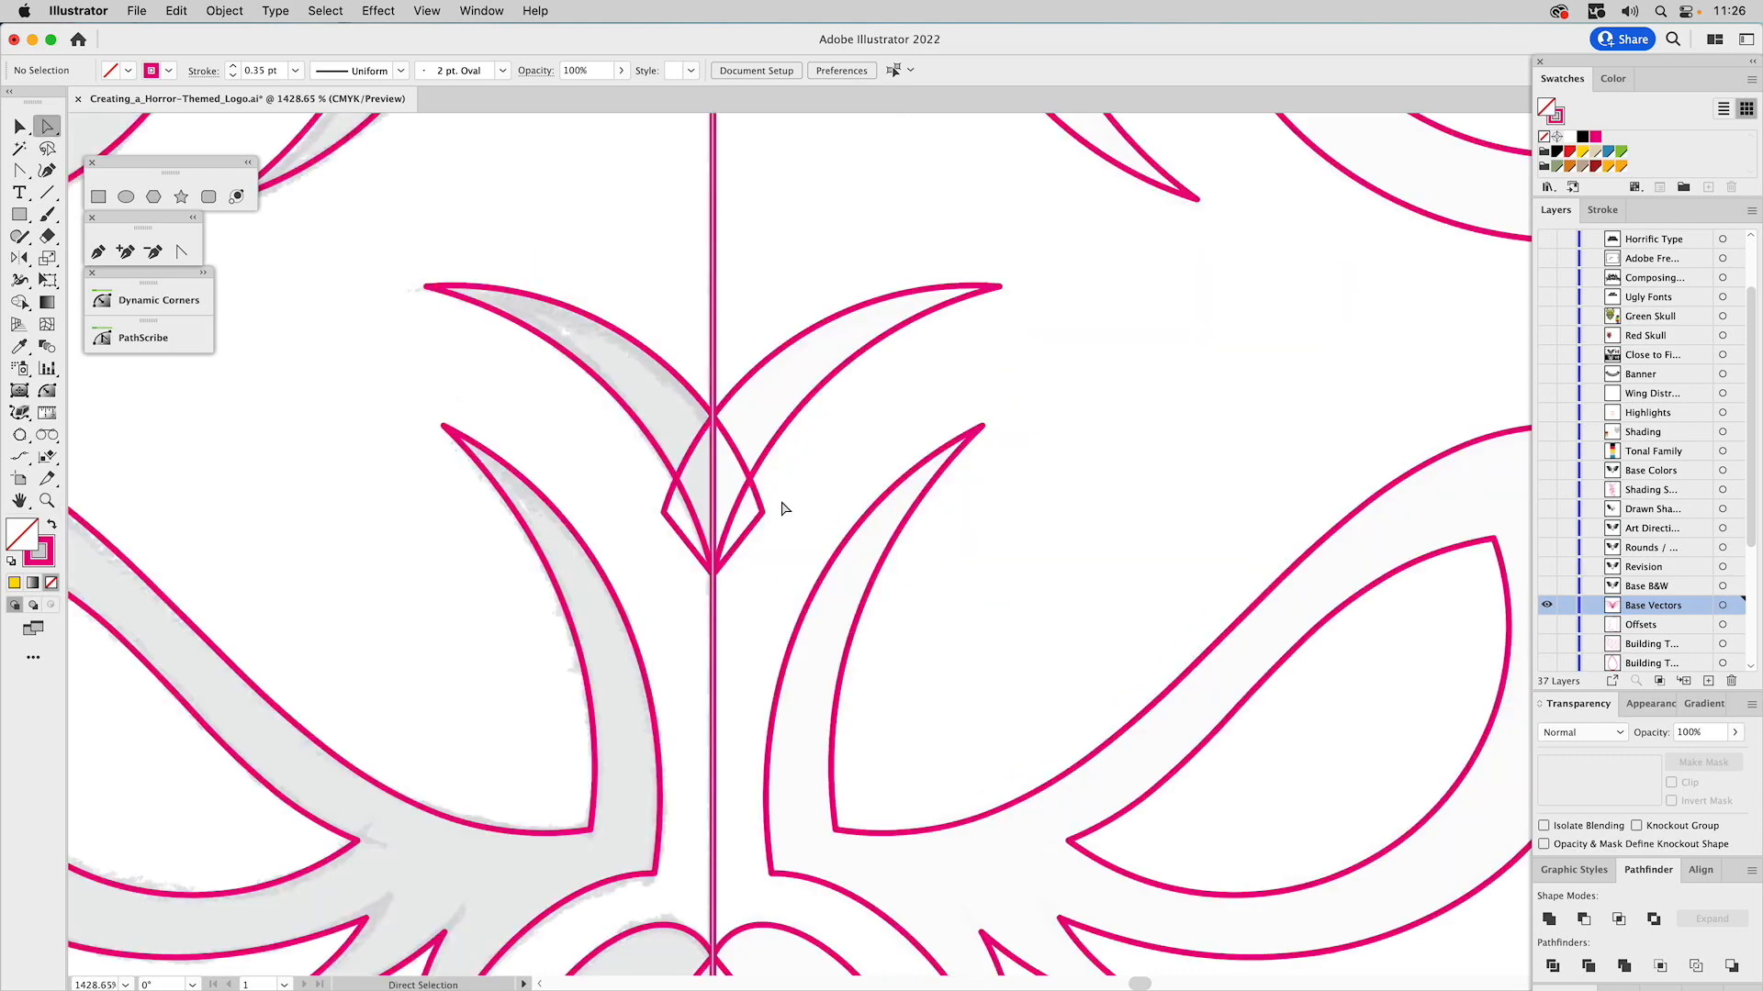
{"action": "left_click", "coordinate": [762, 513]}
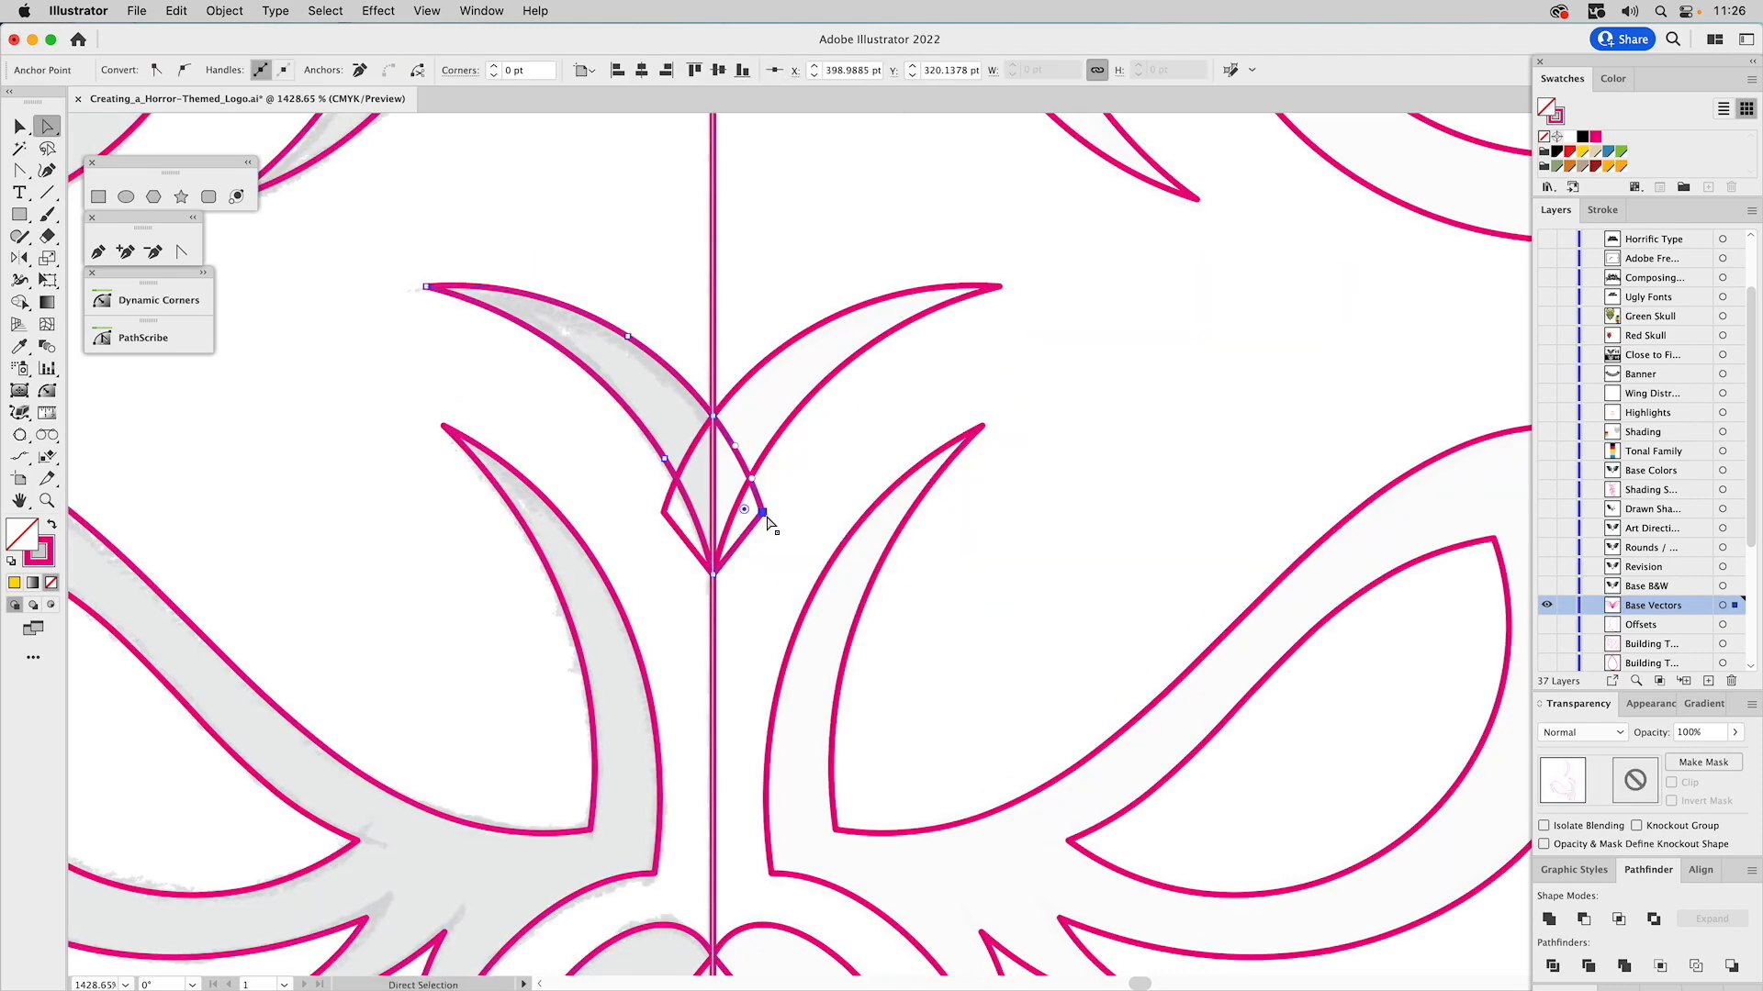
{"action": "left_click_drag", "start_coordinate": [764, 510], "coordinate": [724, 488]}
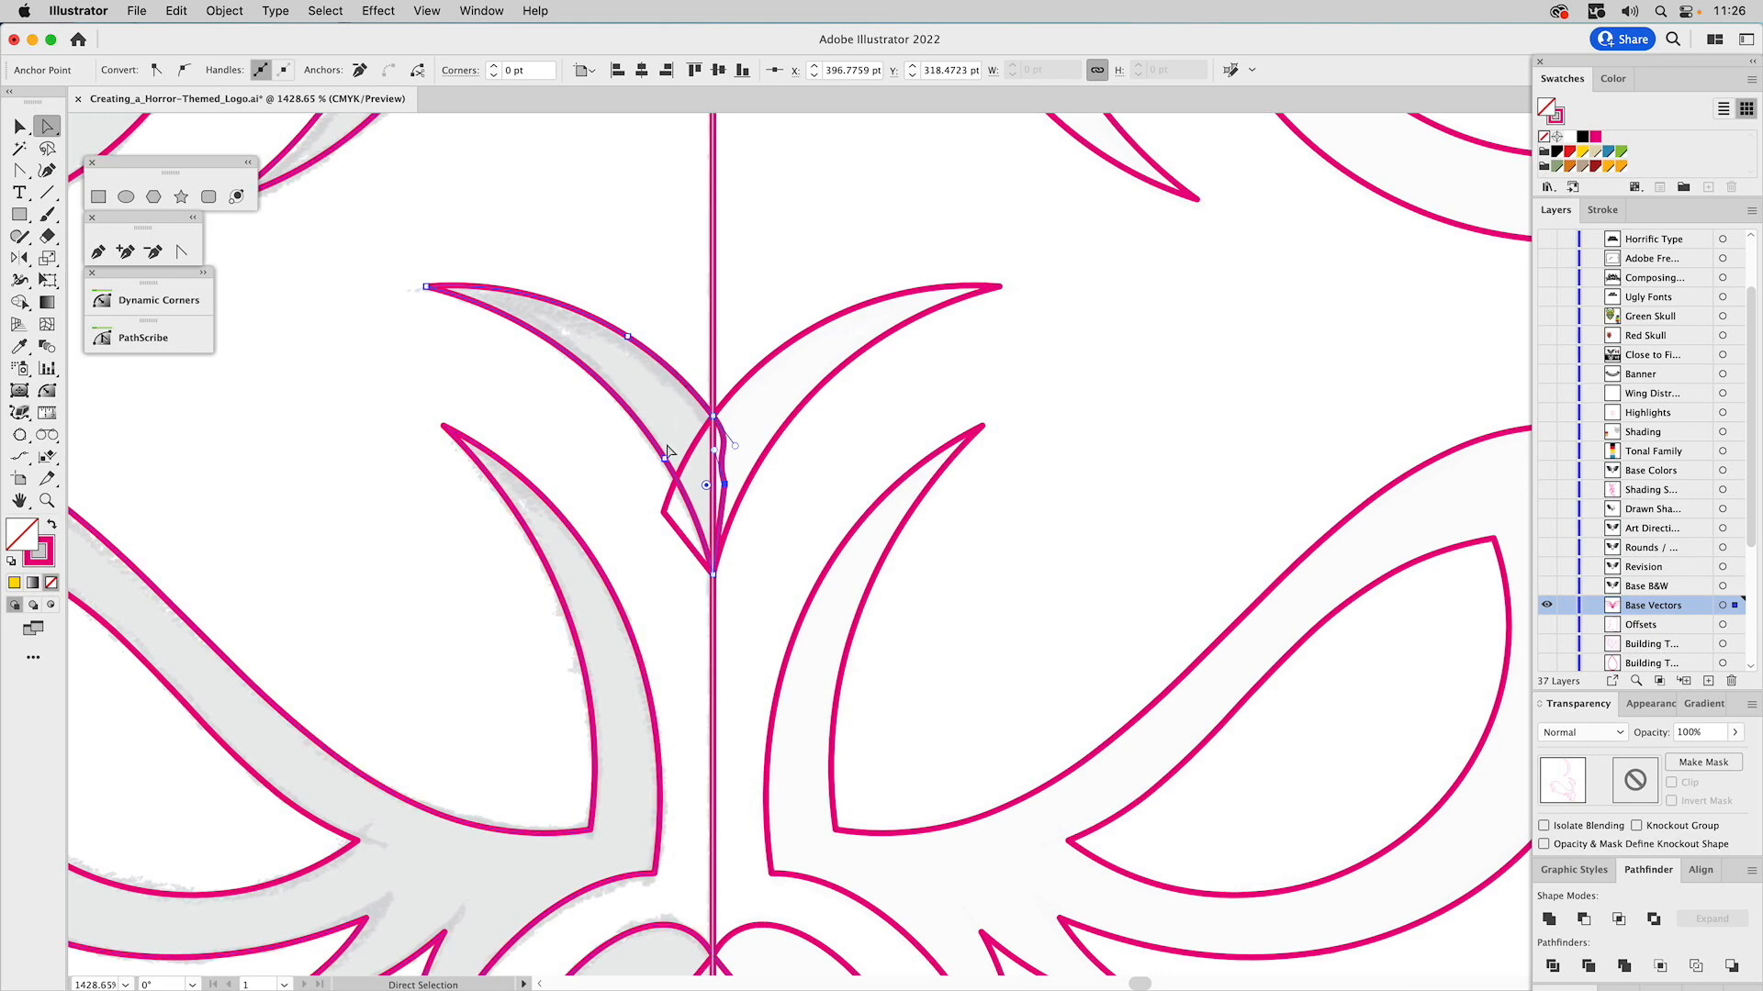
{"action": "left_click_drag", "start_coordinate": [666, 513], "coordinate": [700, 496]}
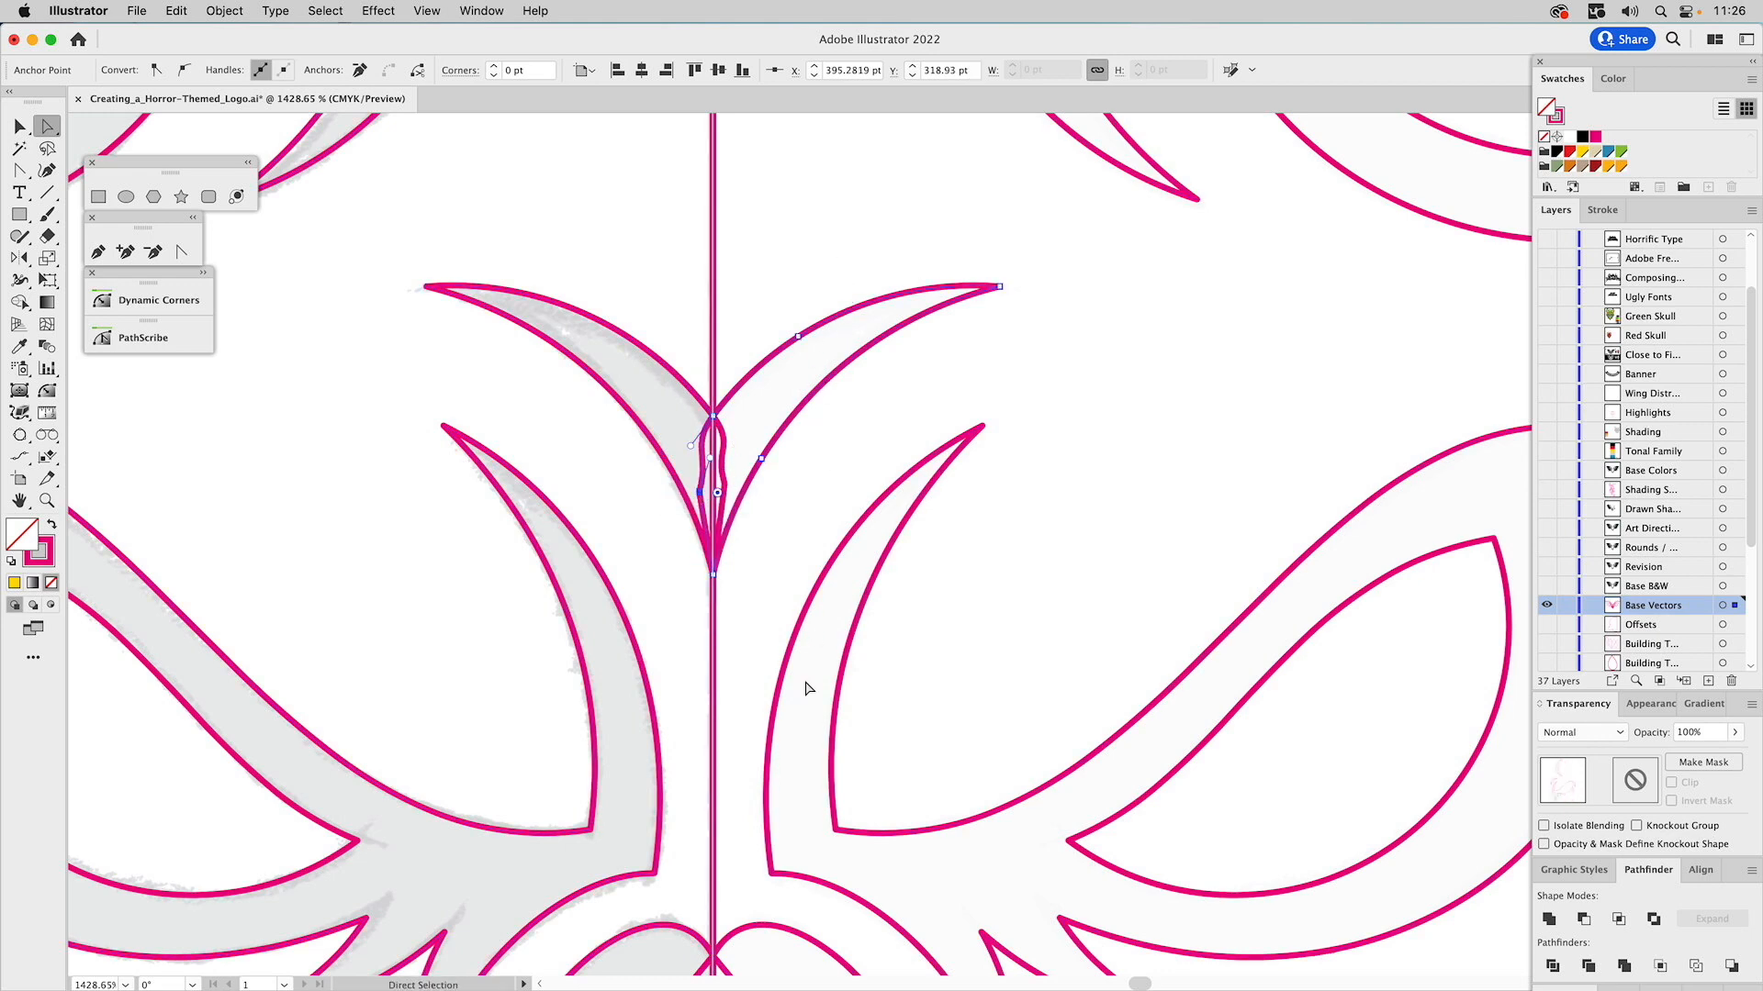
Unite the original and mirrored eye, brow and nose shapes, then test the union by moving it aside and undoing the move.
{"action": "scroll", "coordinate": [810, 633], "scroll_direction": "down", "scroll_amount": 5}
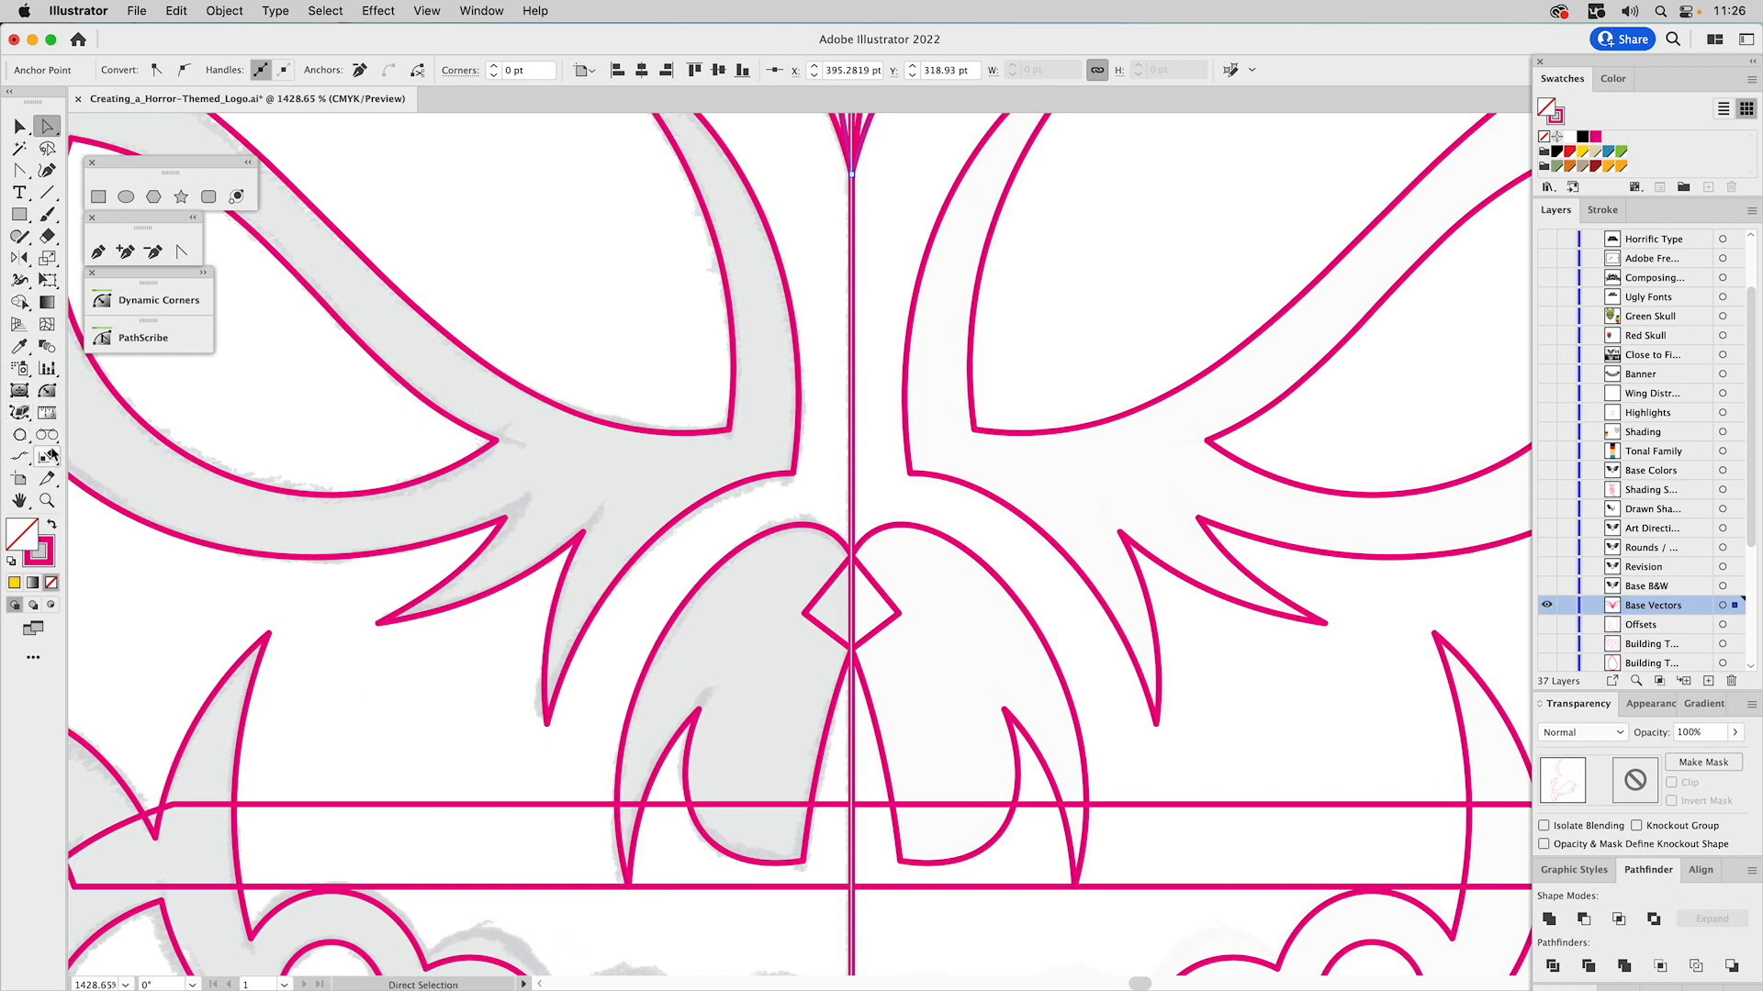
{"action": "left_click", "coordinate": [47, 501]}
{"action": "left_click", "coordinate": [940, 521], "text": "alt"}
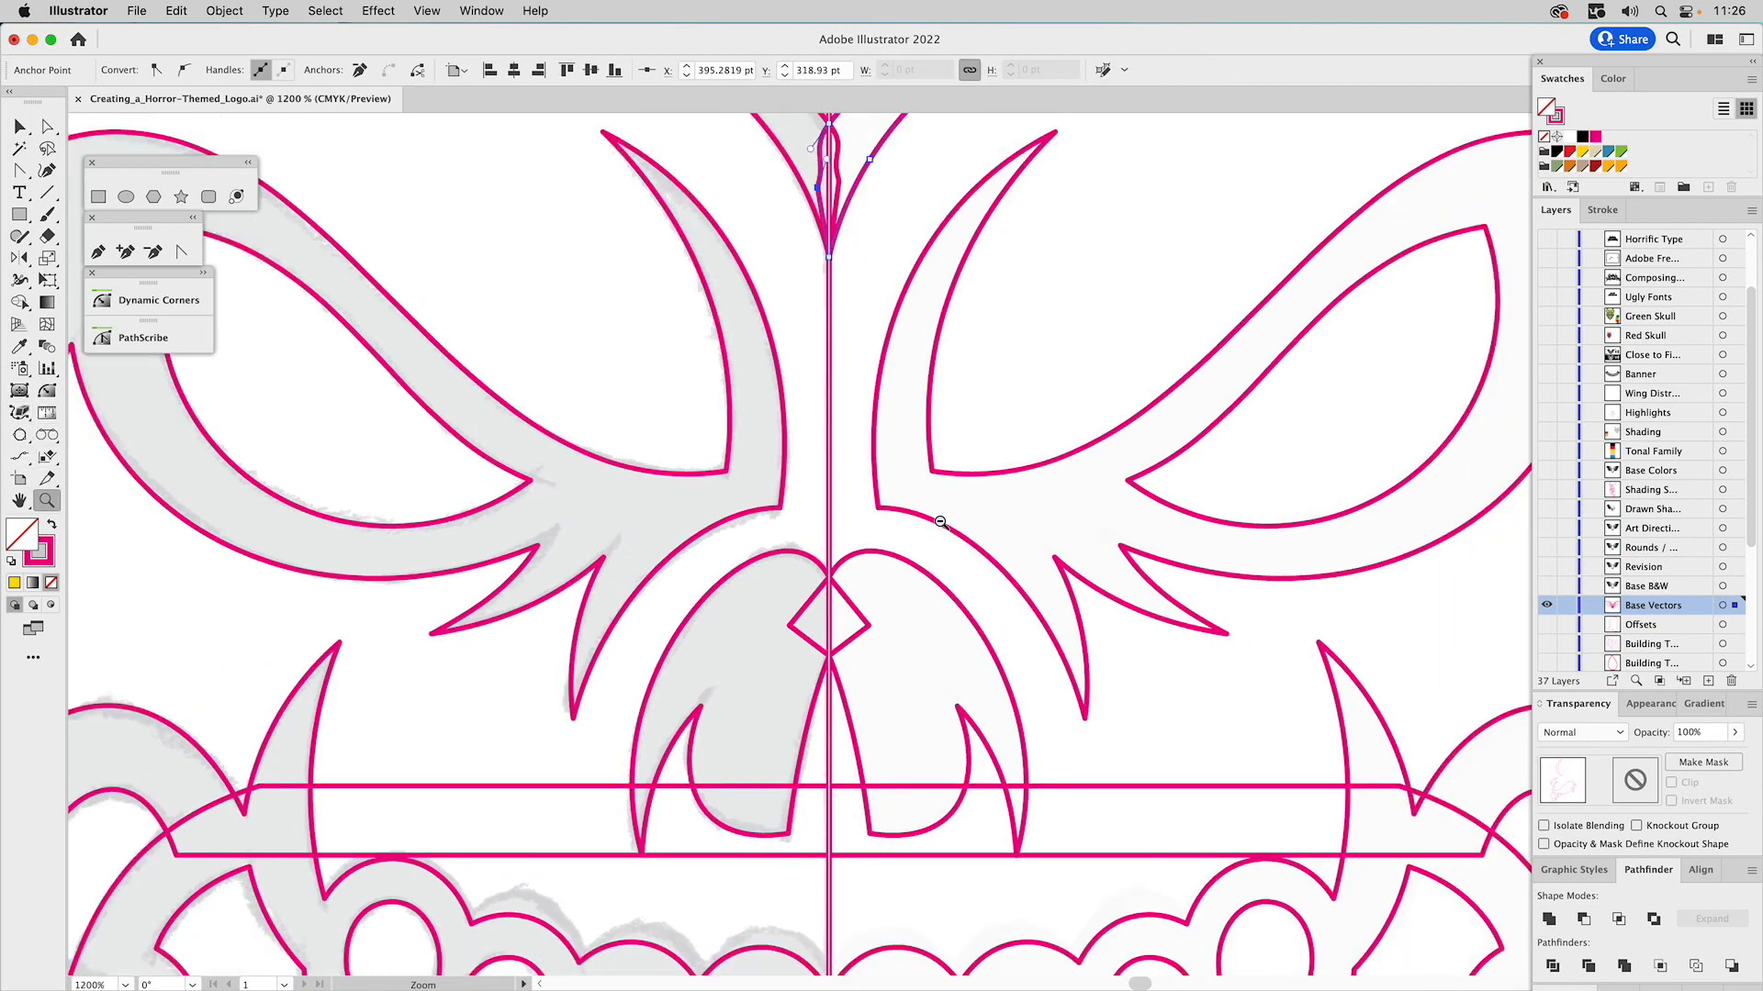
{"action": "left_click", "coordinate": [940, 522], "text": "alt"}
{"action": "left_click", "coordinate": [940, 522], "text": "alt"}
{"action": "left_click", "coordinate": [943, 520], "text": "alt"}
{"action": "left_click", "coordinate": [946, 524], "text": "alt"}
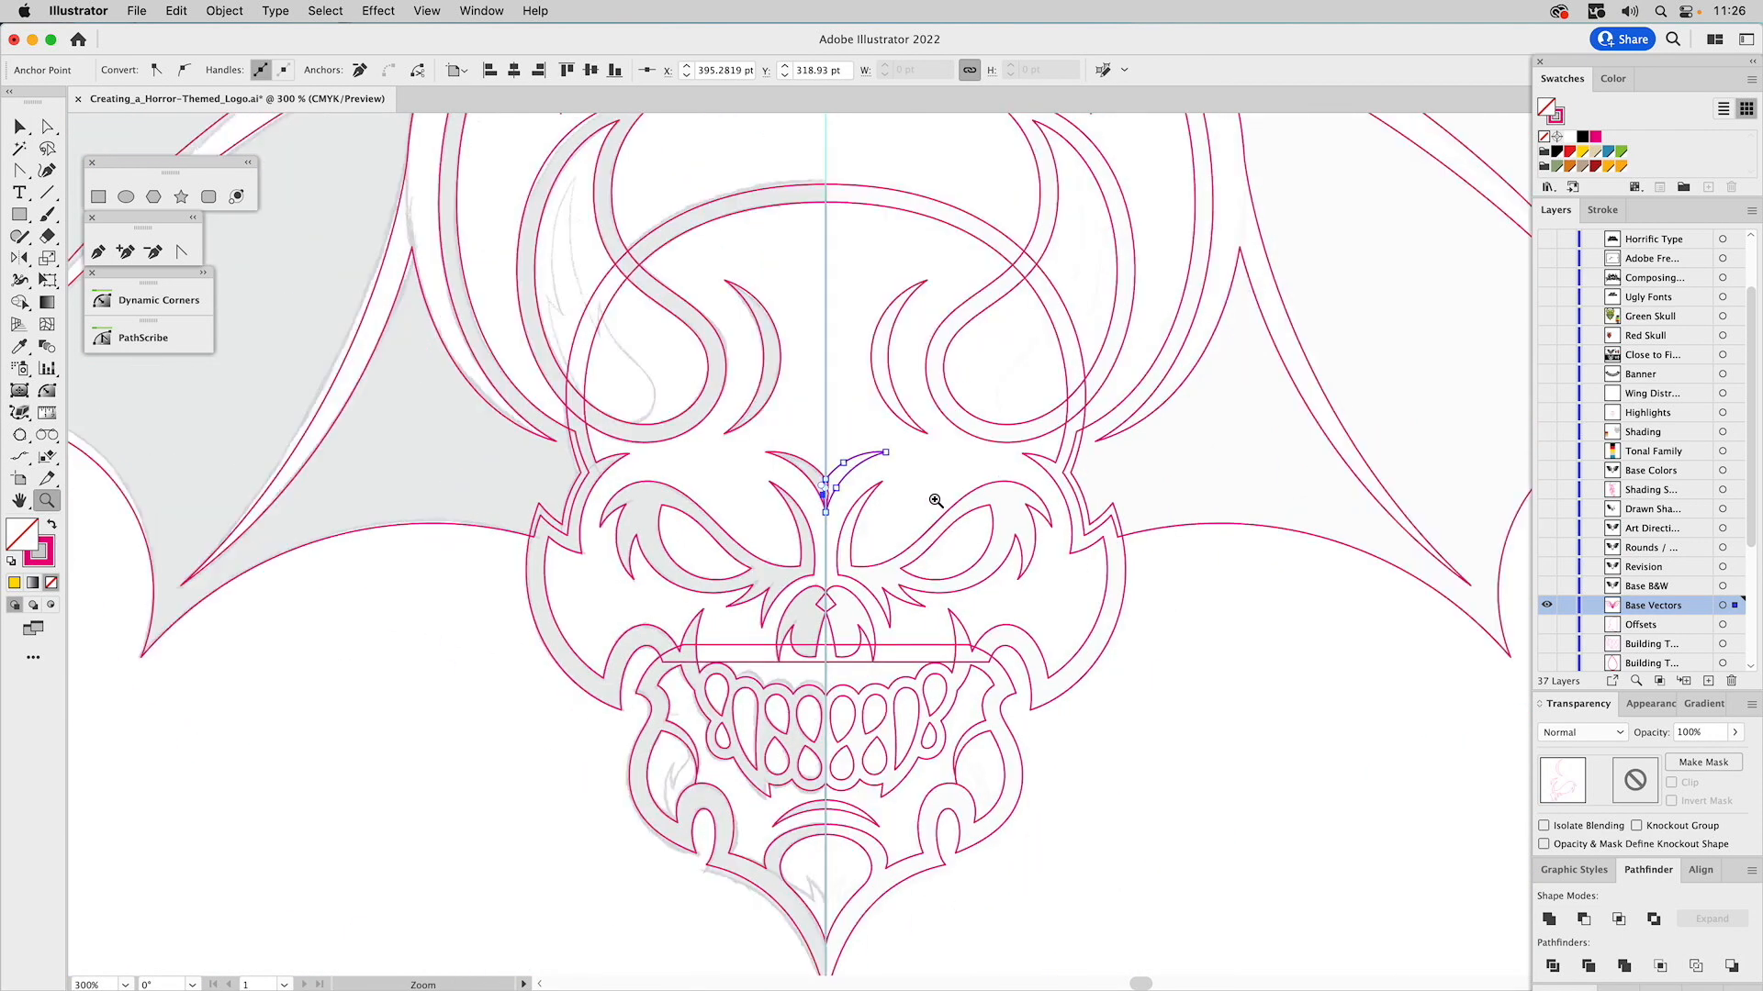
{"action": "key", "text": "v"}
{"action": "left_click", "coordinate": [922, 433]}
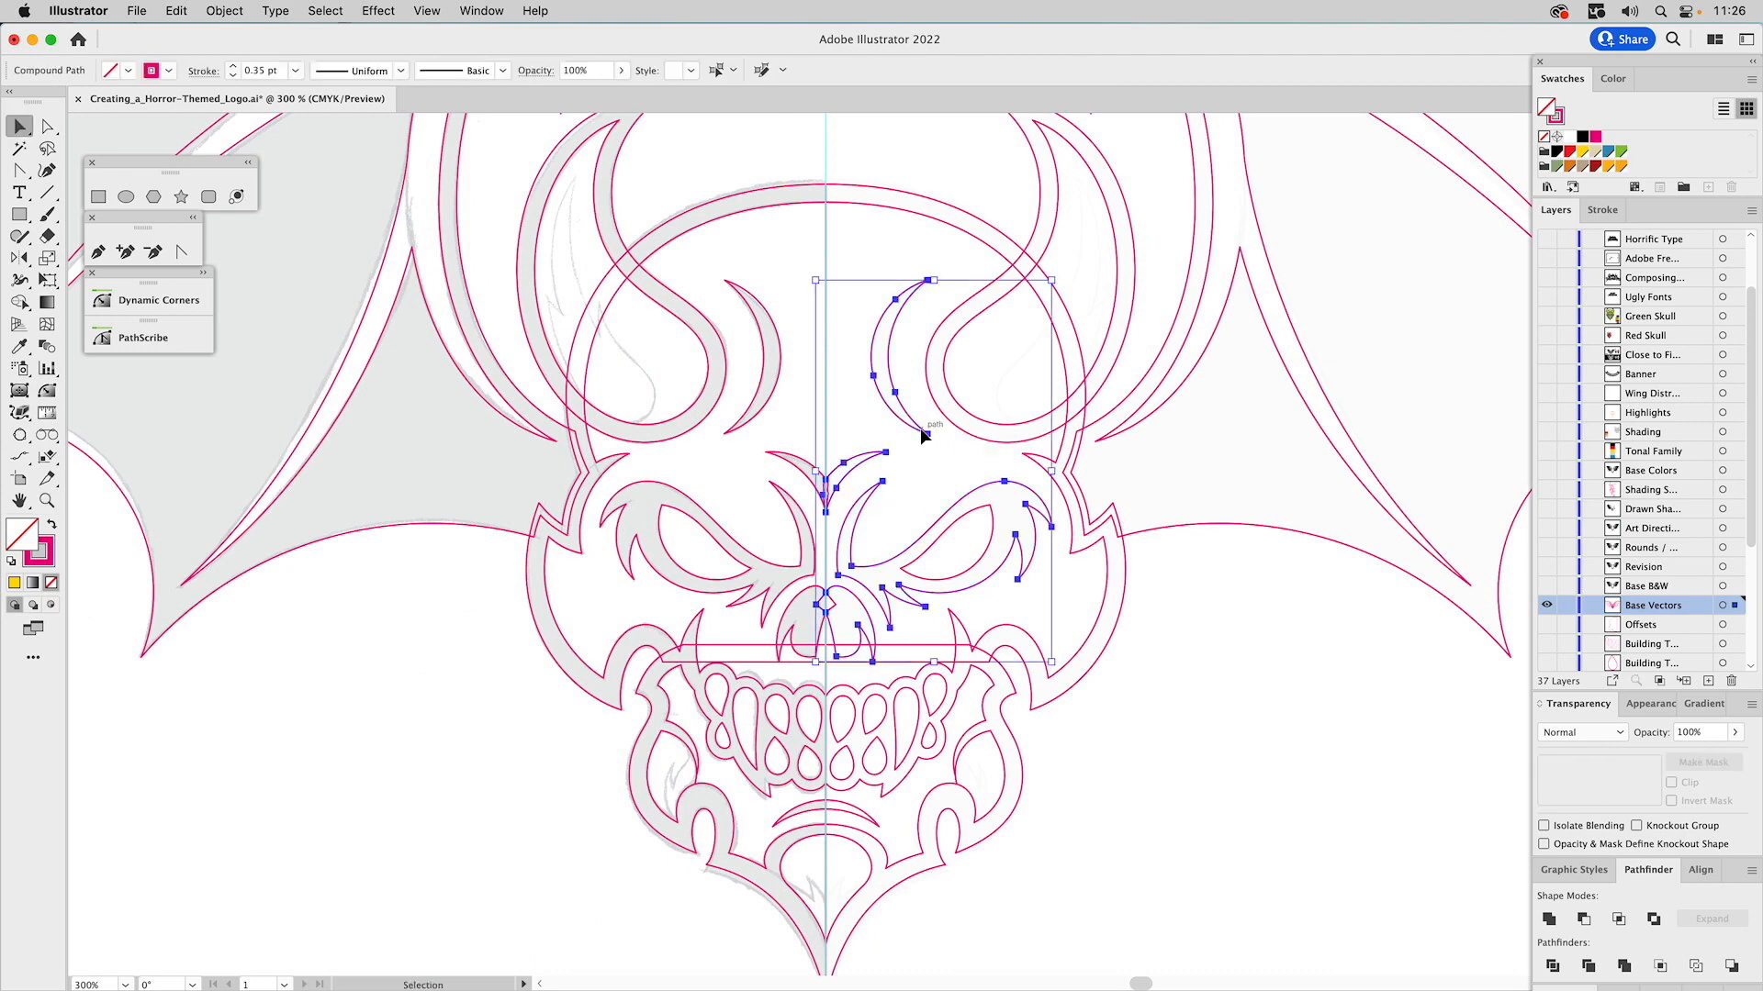
{"action": "left_click", "coordinate": [789, 454], "text": "shift"}
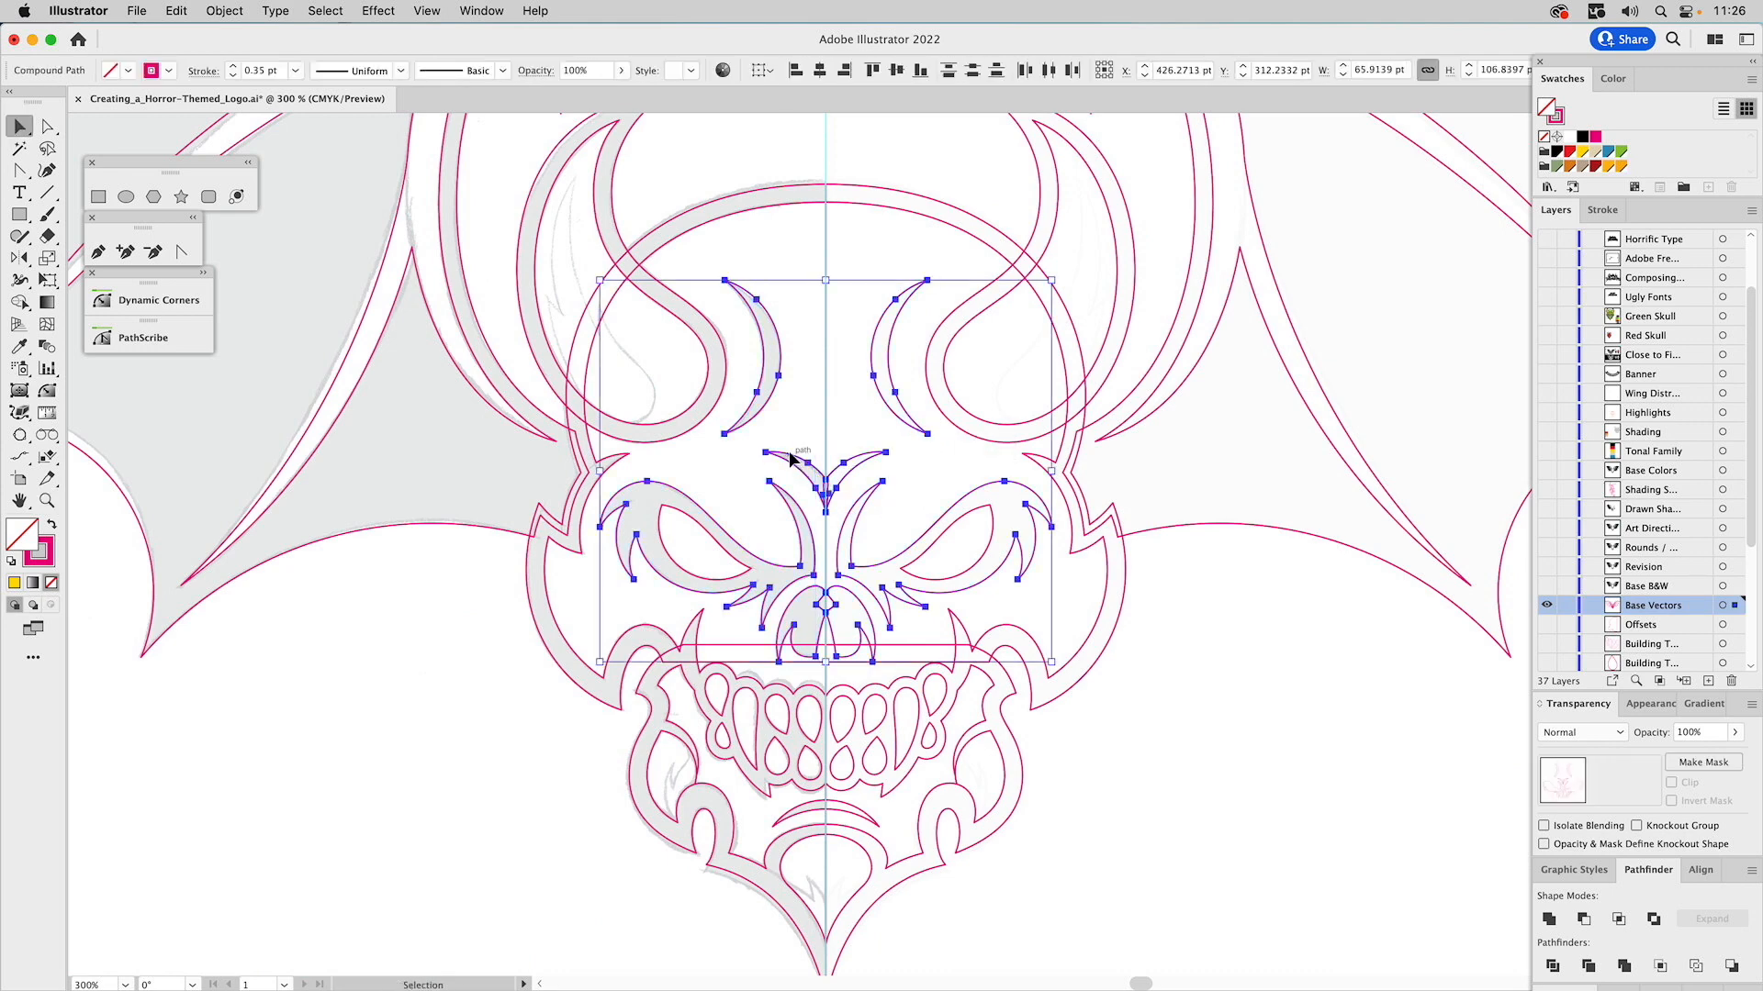
{"action": "left_click", "coordinate": [1550, 919]}
{"action": "left_click_drag", "start_coordinate": [880, 468], "coordinate": [1347, 655]}
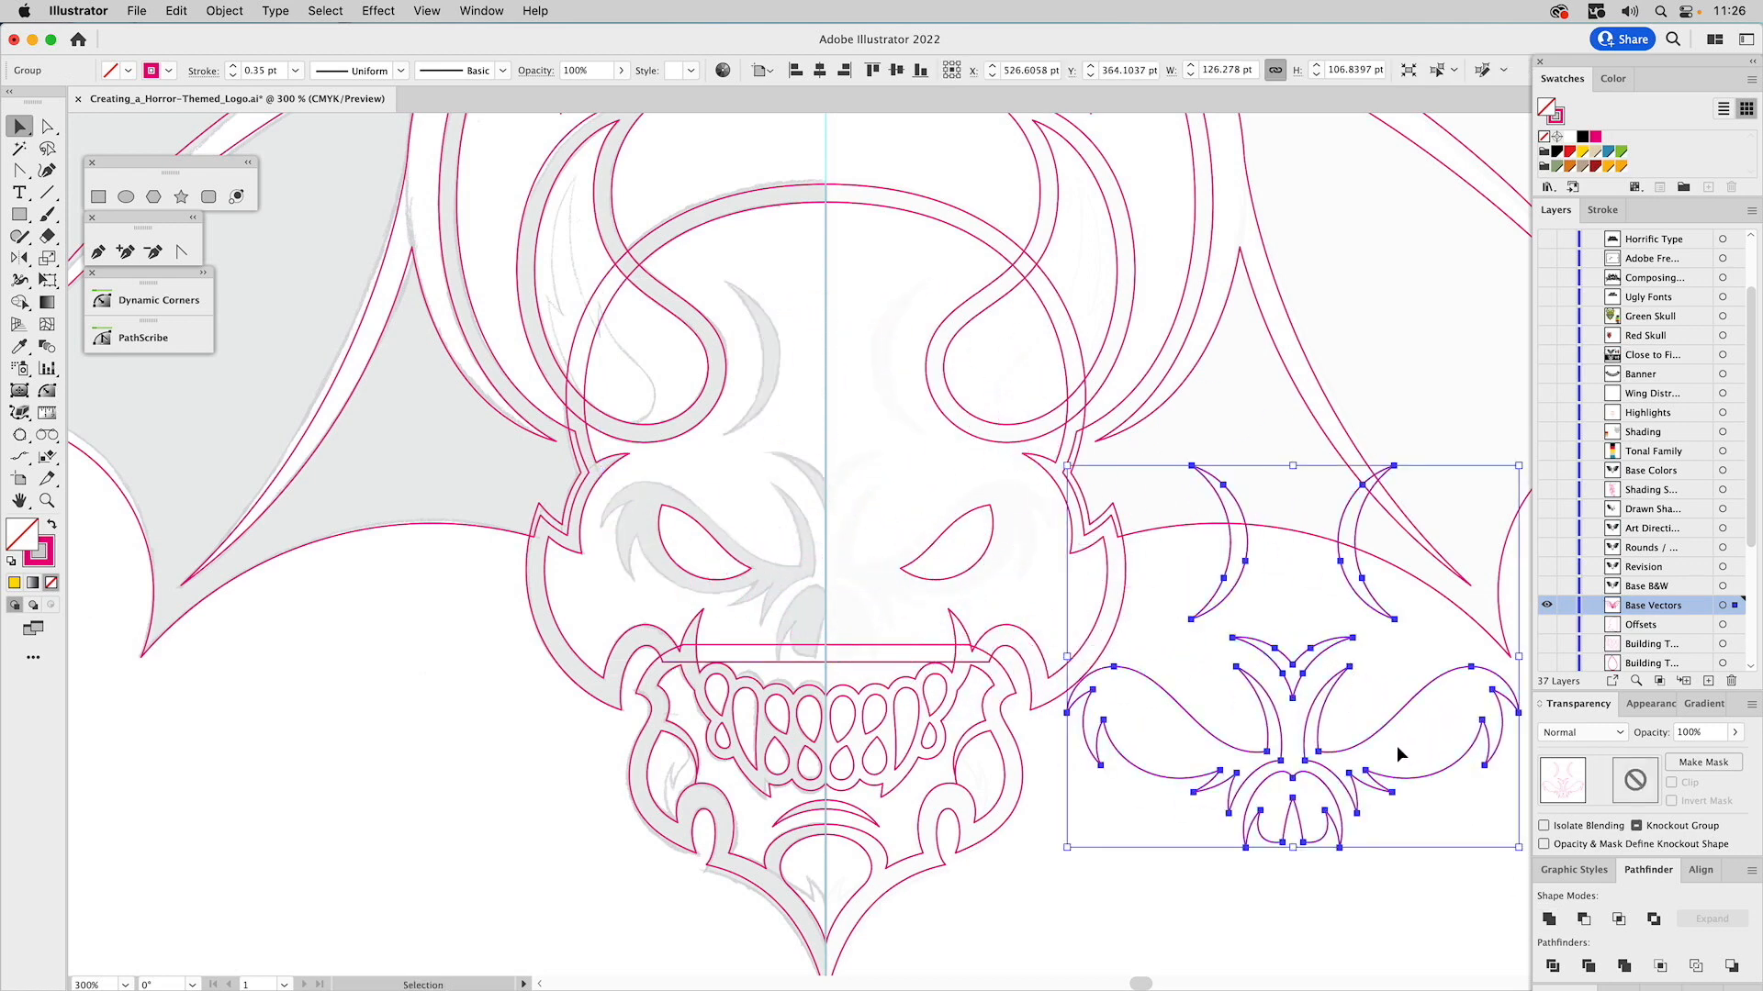
{"action": "key", "text": "super+z"}
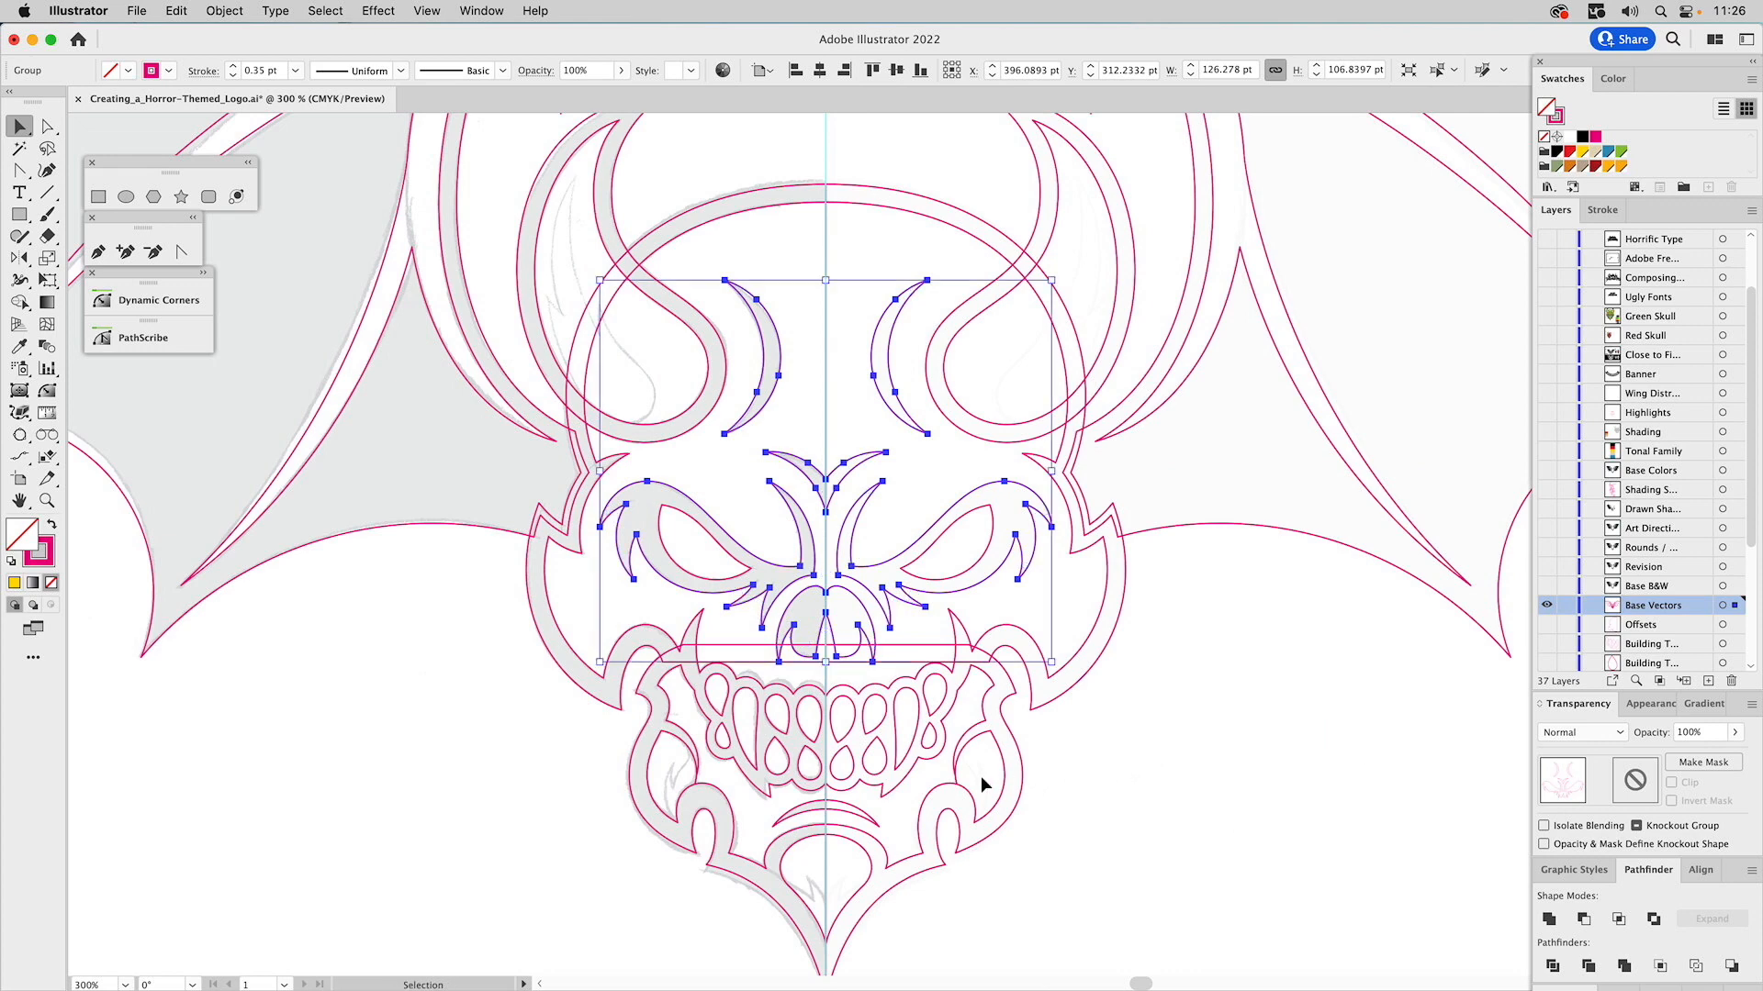
Unite the two halves of the inner skull outline around the forehead, cheeks and teeth.
{"action": "left_click", "coordinate": [859, 202]}
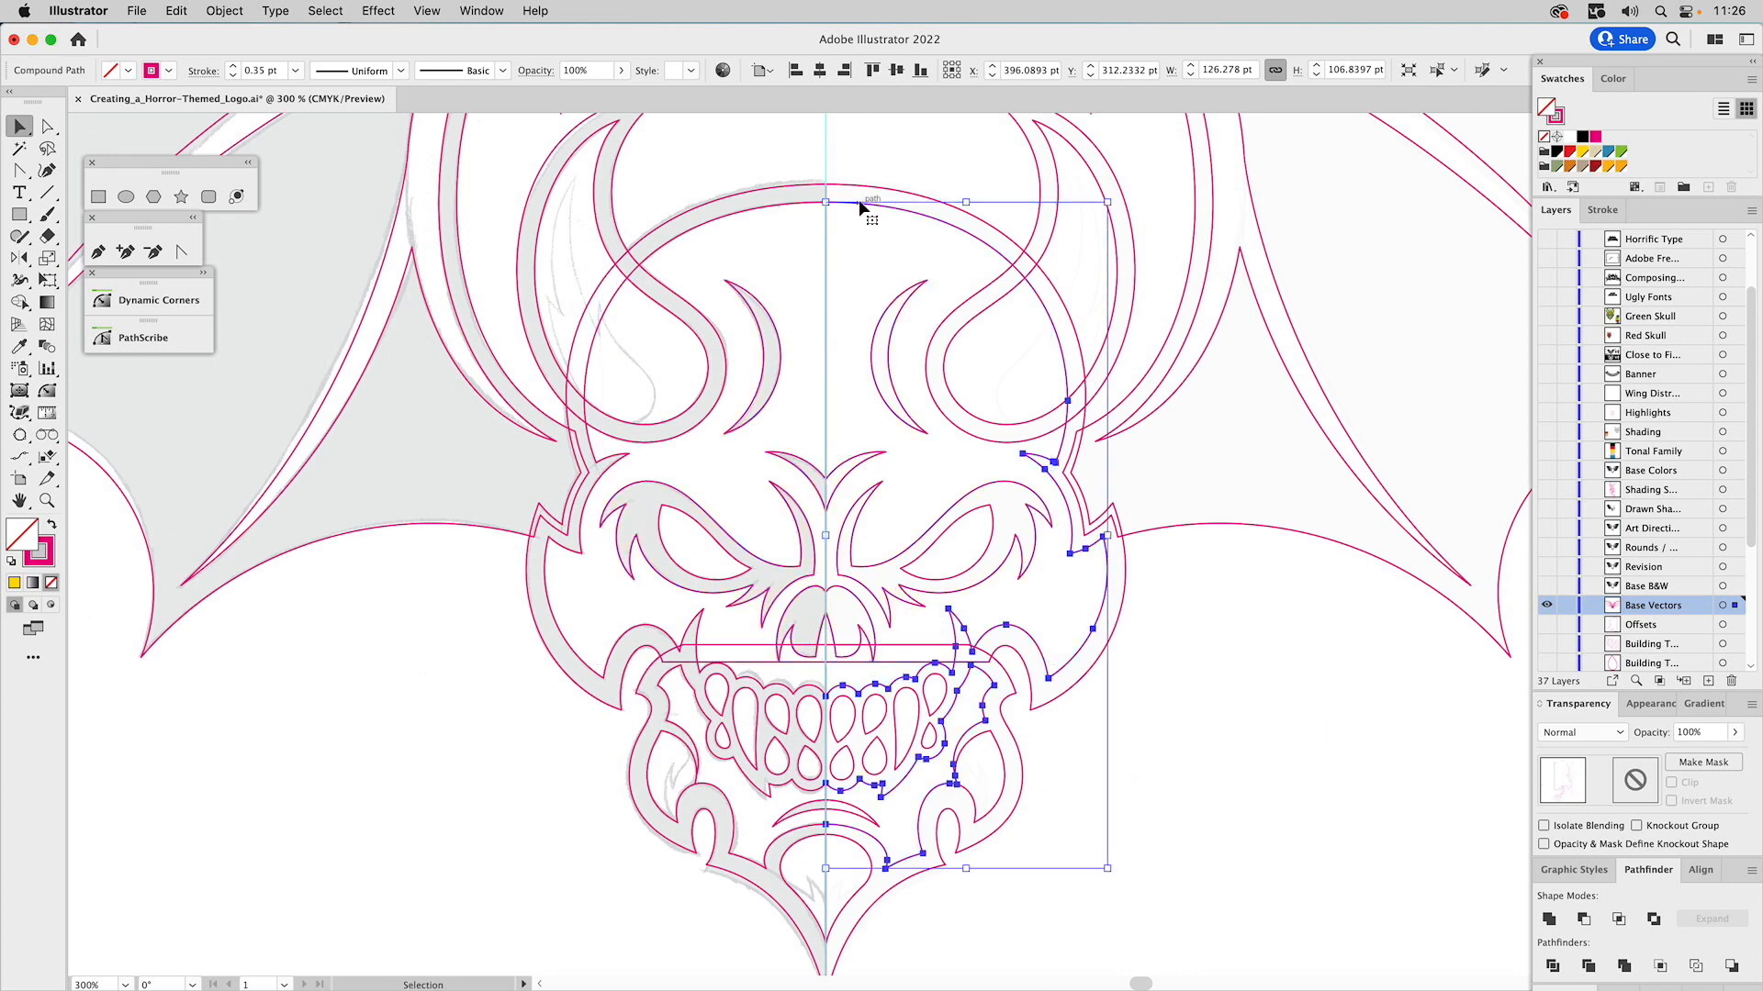
{"action": "left_click", "coordinate": [782, 204], "text": "shift"}
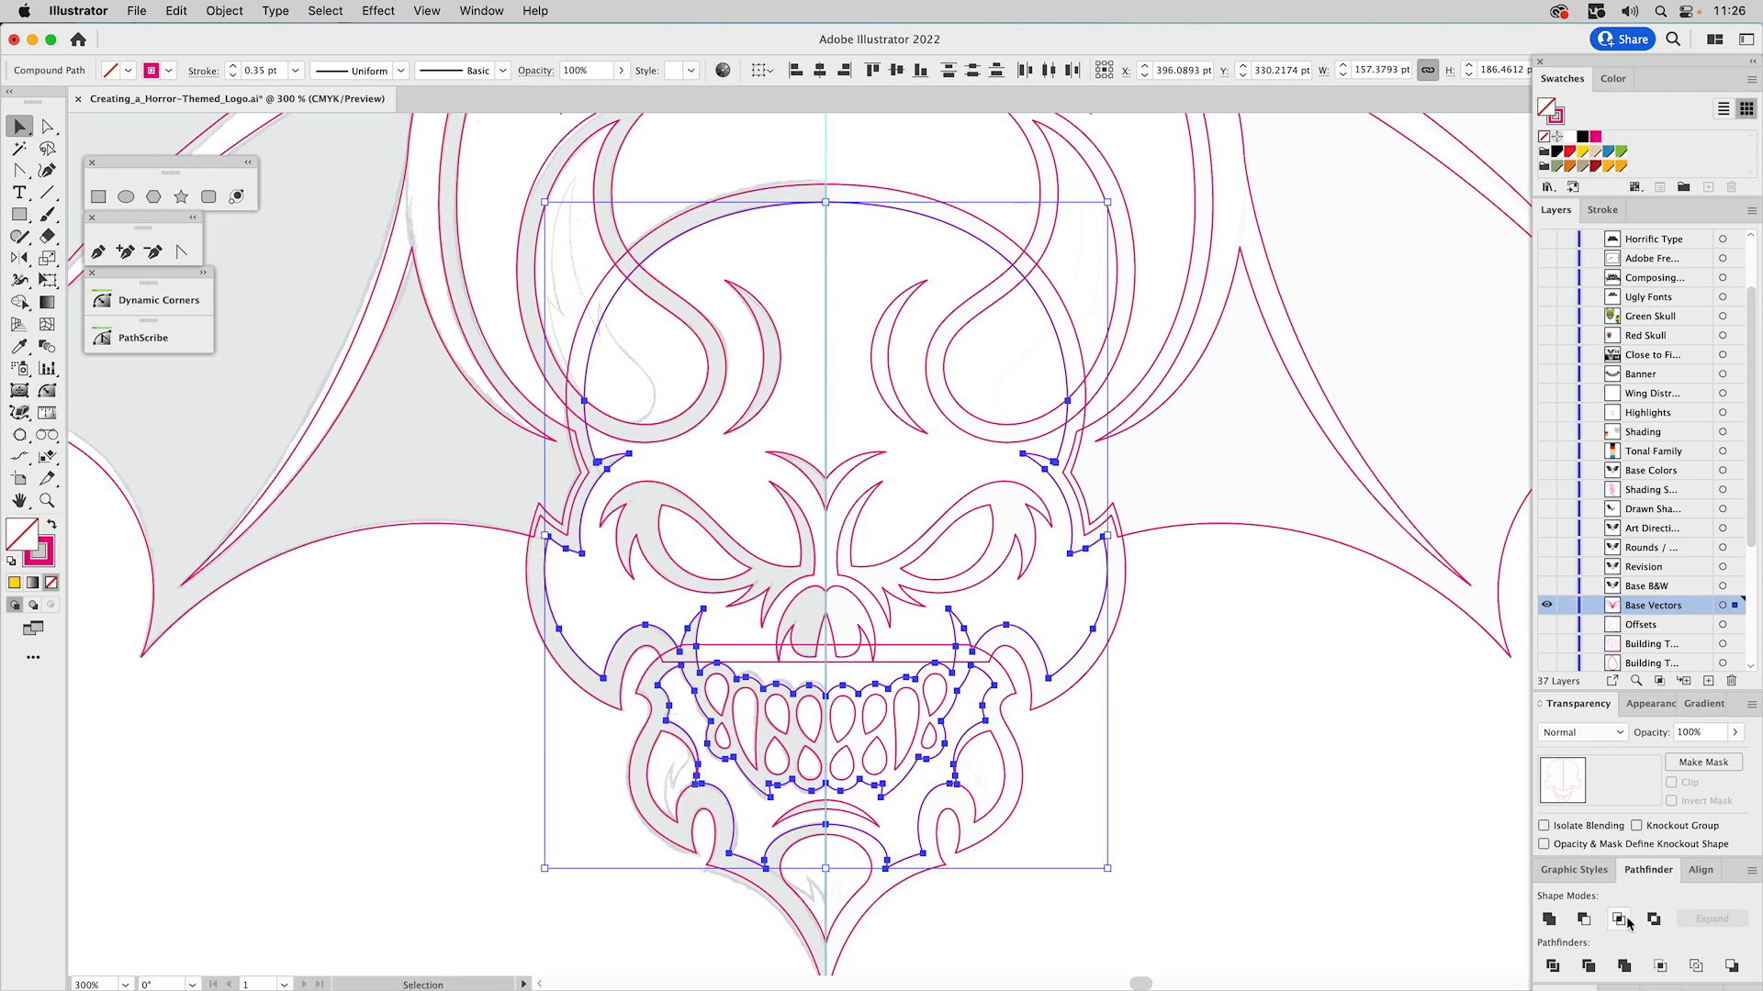
{"action": "left_click", "coordinate": [1549, 920]}
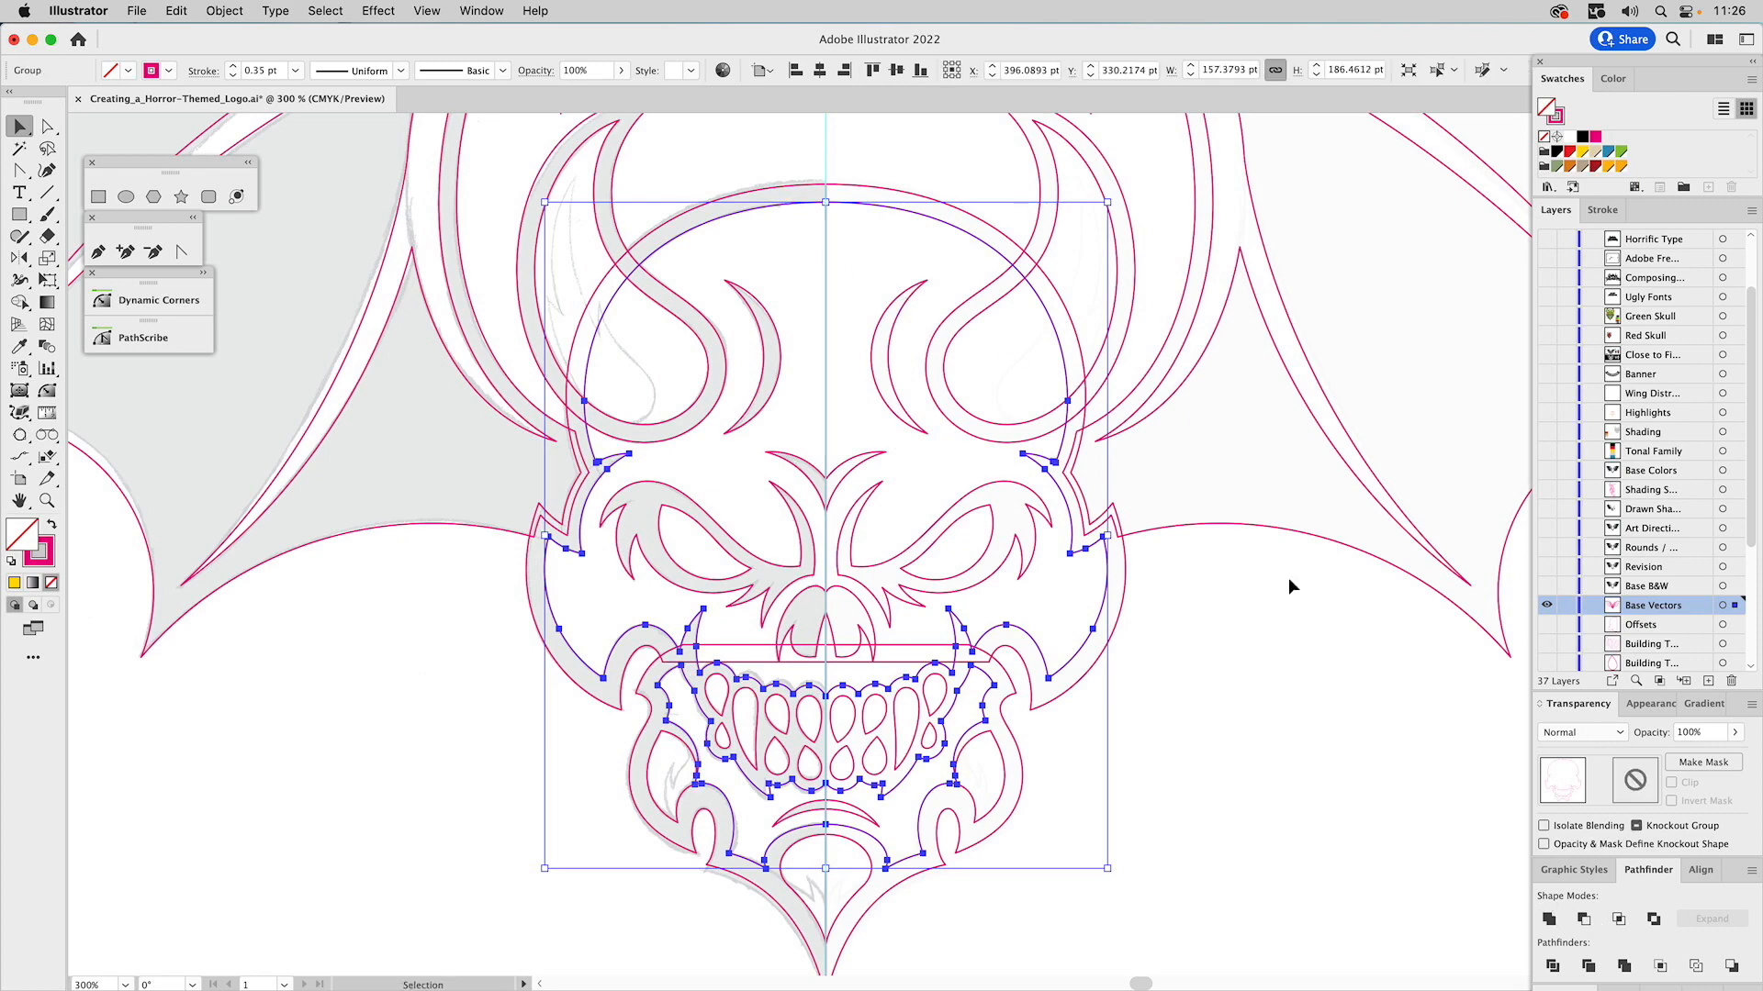
{"action": "left_click_drag", "start_coordinate": [939, 222], "coordinate": [1396, 336]}
{"action": "key", "text": "super+z"}
Unite the outer cranium outline with the overlapping jaw outline, removing the crossing lines above the teeth.
{"action": "left_click", "coordinate": [799, 189]}
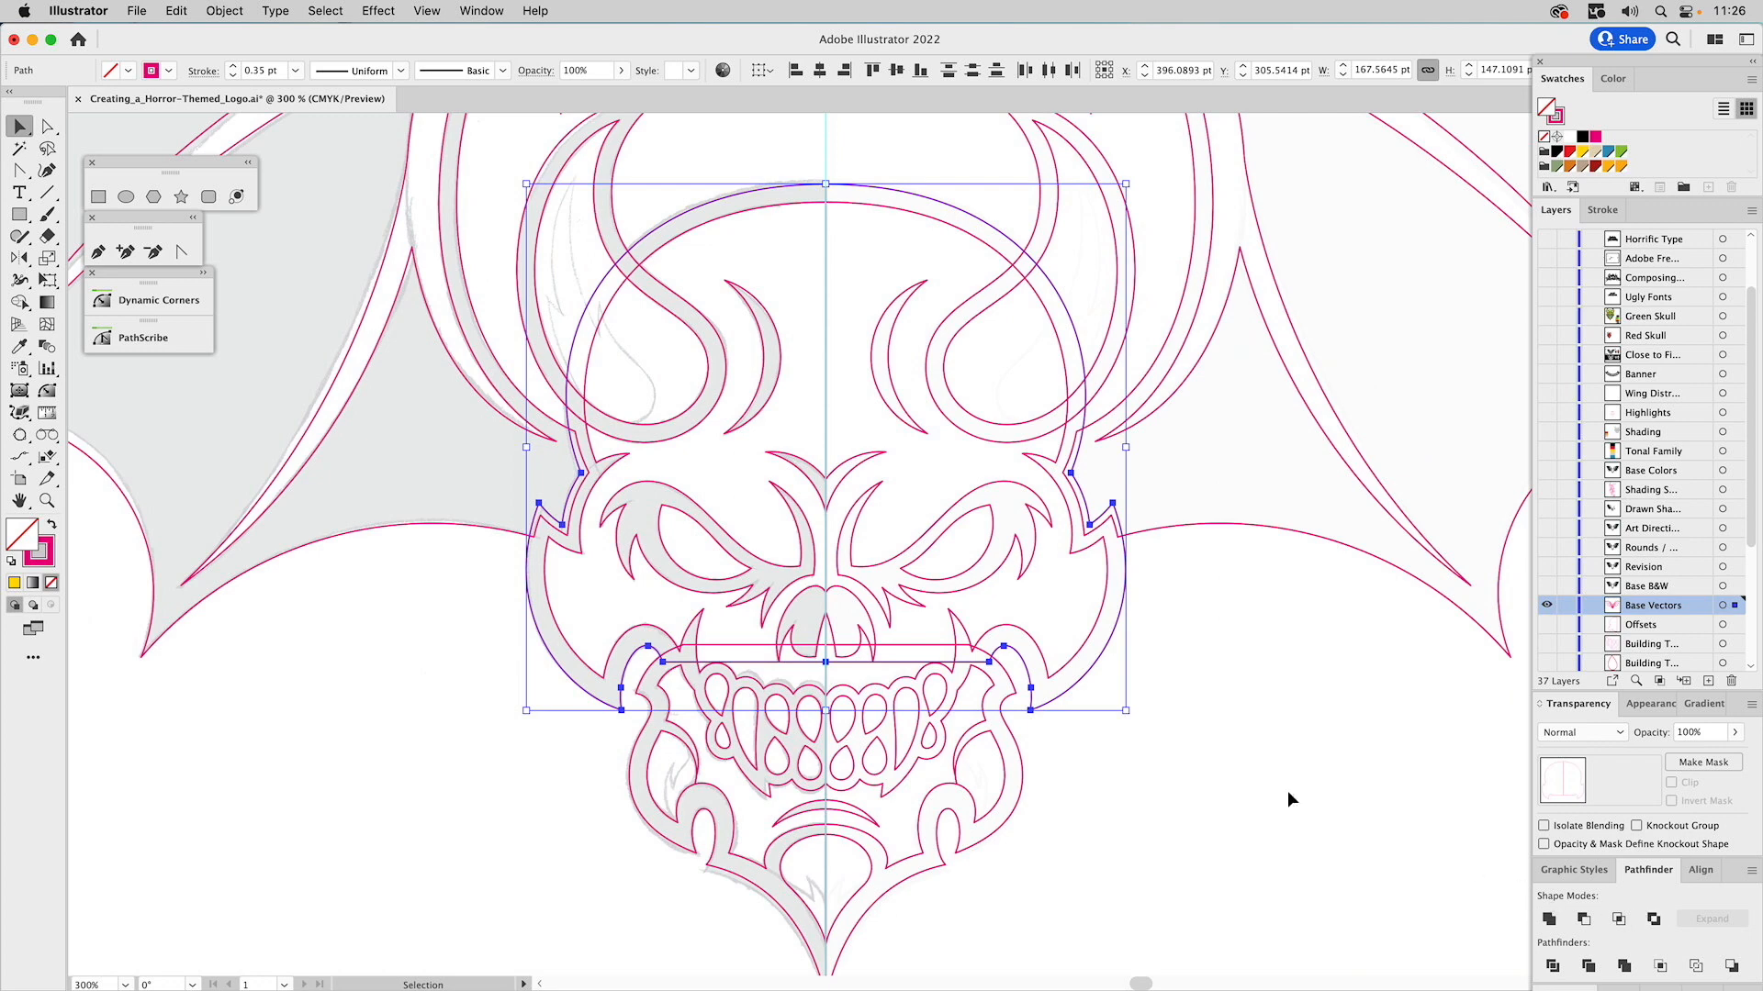
{"action": "left_click", "coordinate": [1011, 681], "text": "shift"}
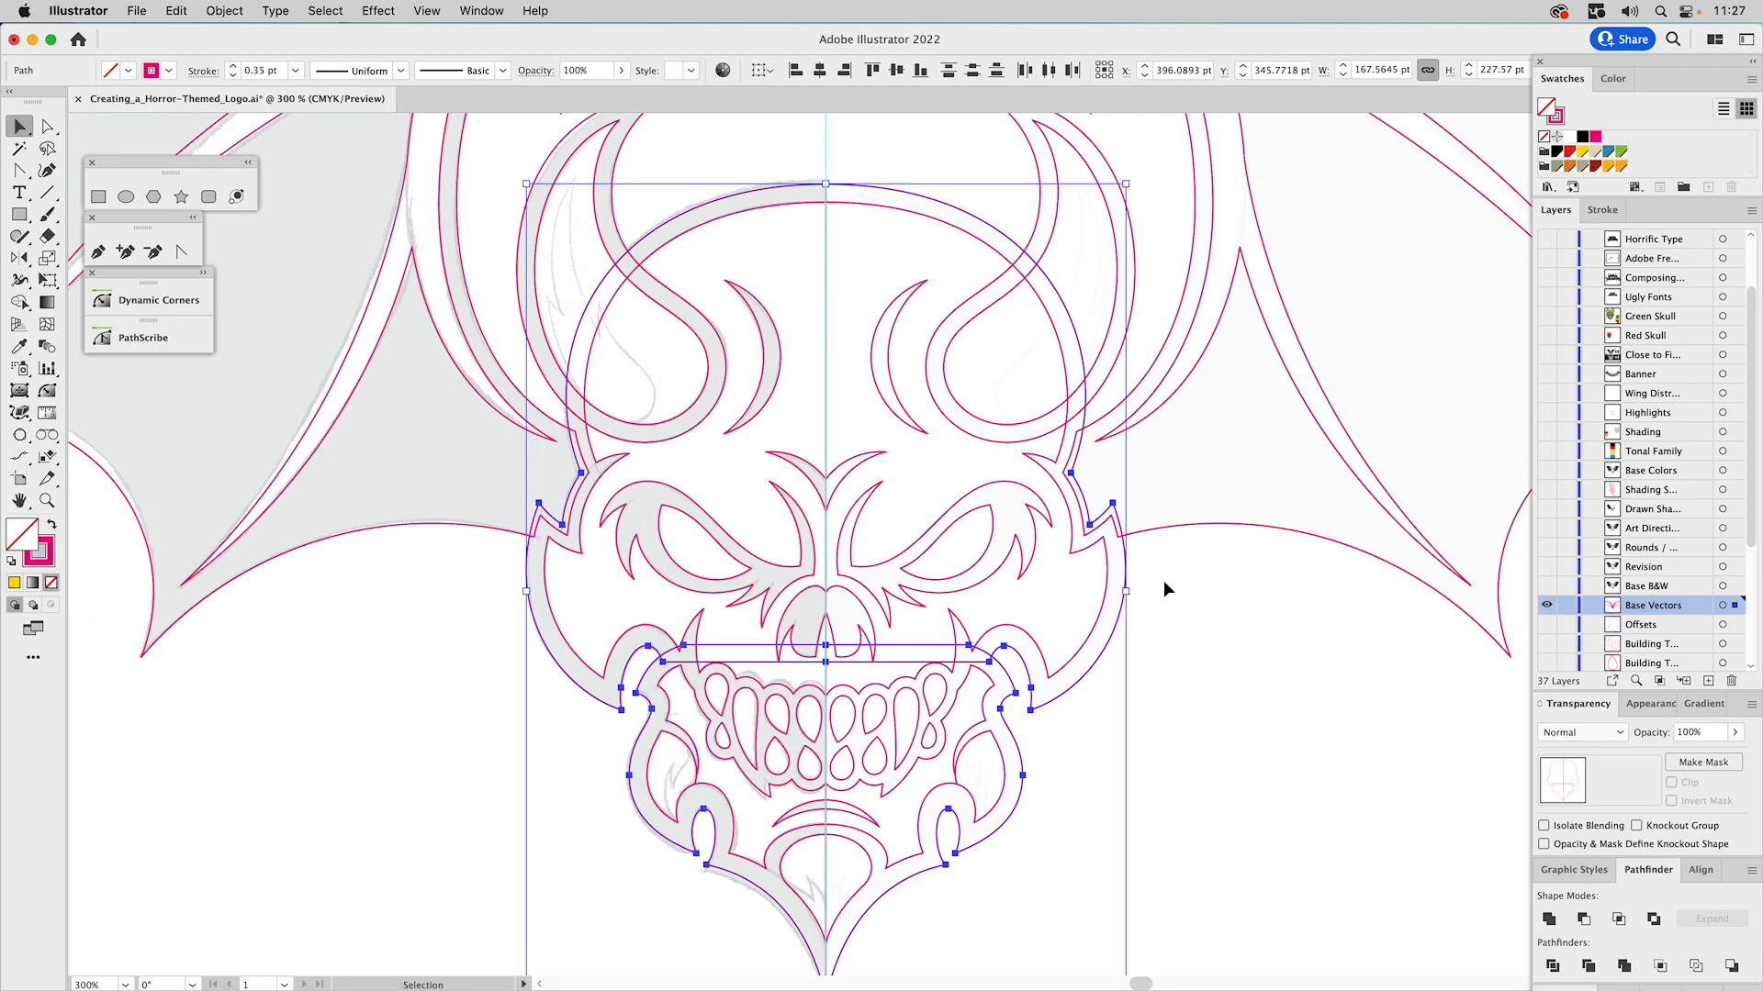
{"action": "left_click", "coordinate": [1560, 914]}
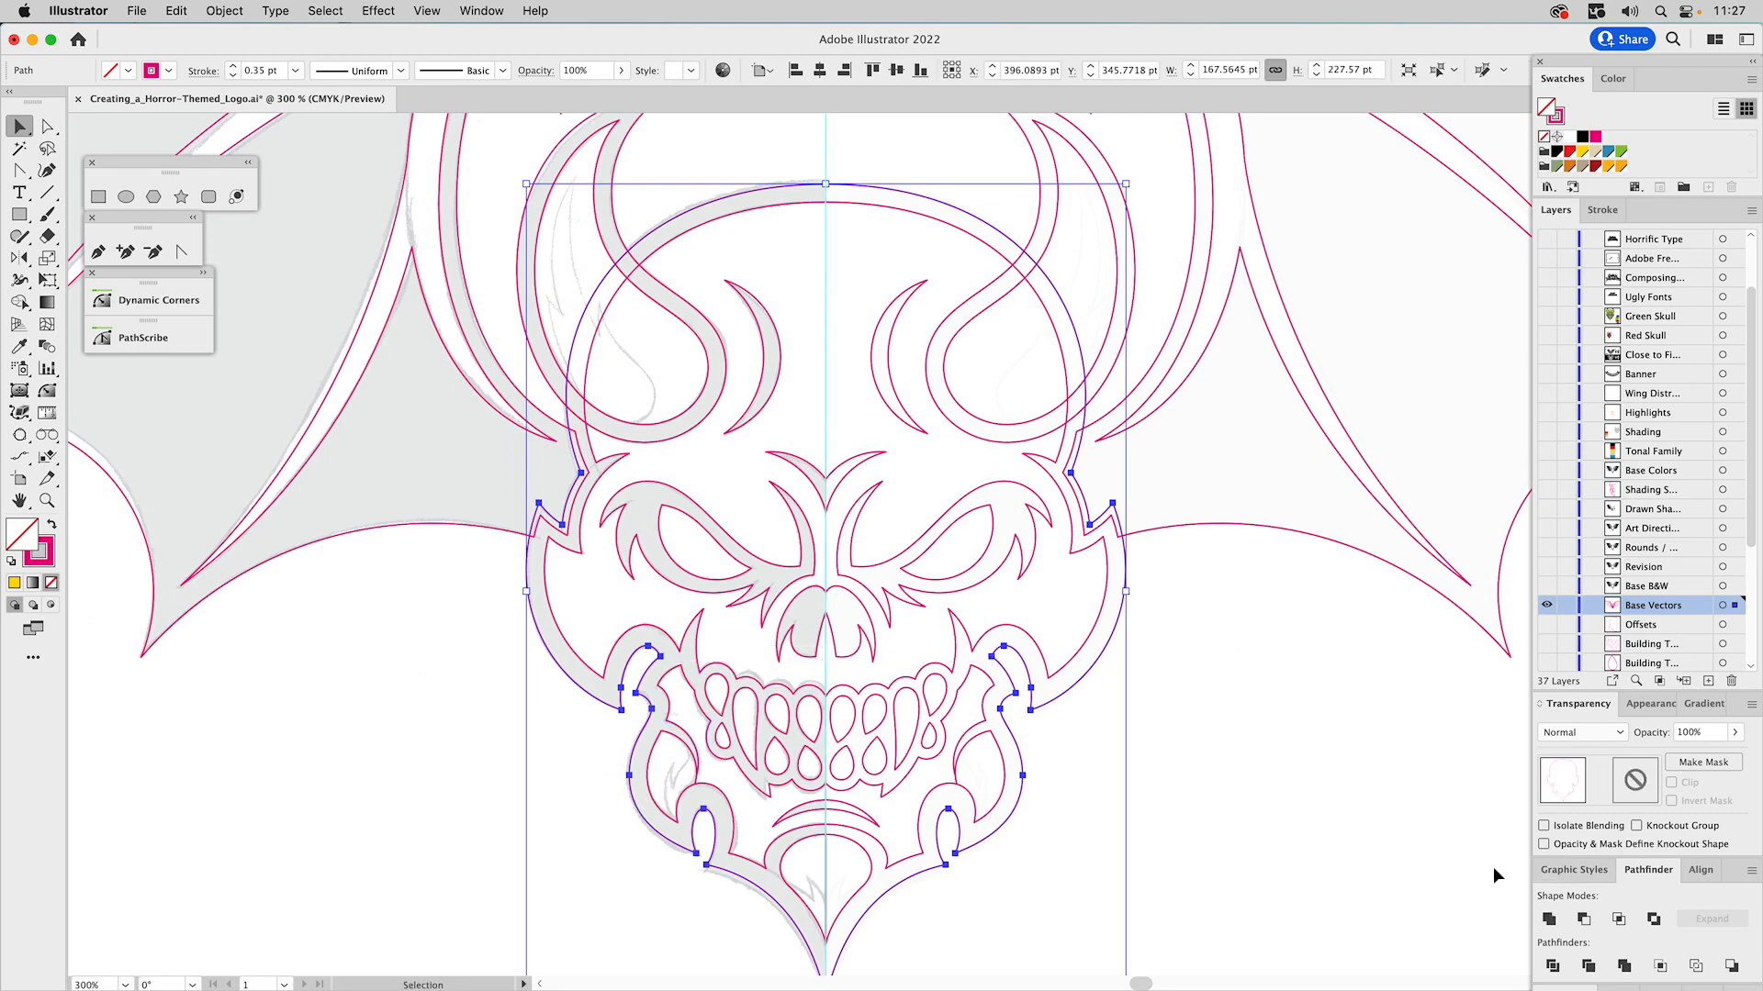
{"action": "left_click", "coordinate": [1260, 646]}
Fill the two outer horn shapes with orange and combine them into one compound path.
{"action": "left_click_drag", "start_coordinate": [814, 300], "coordinate": [1056, 416]}
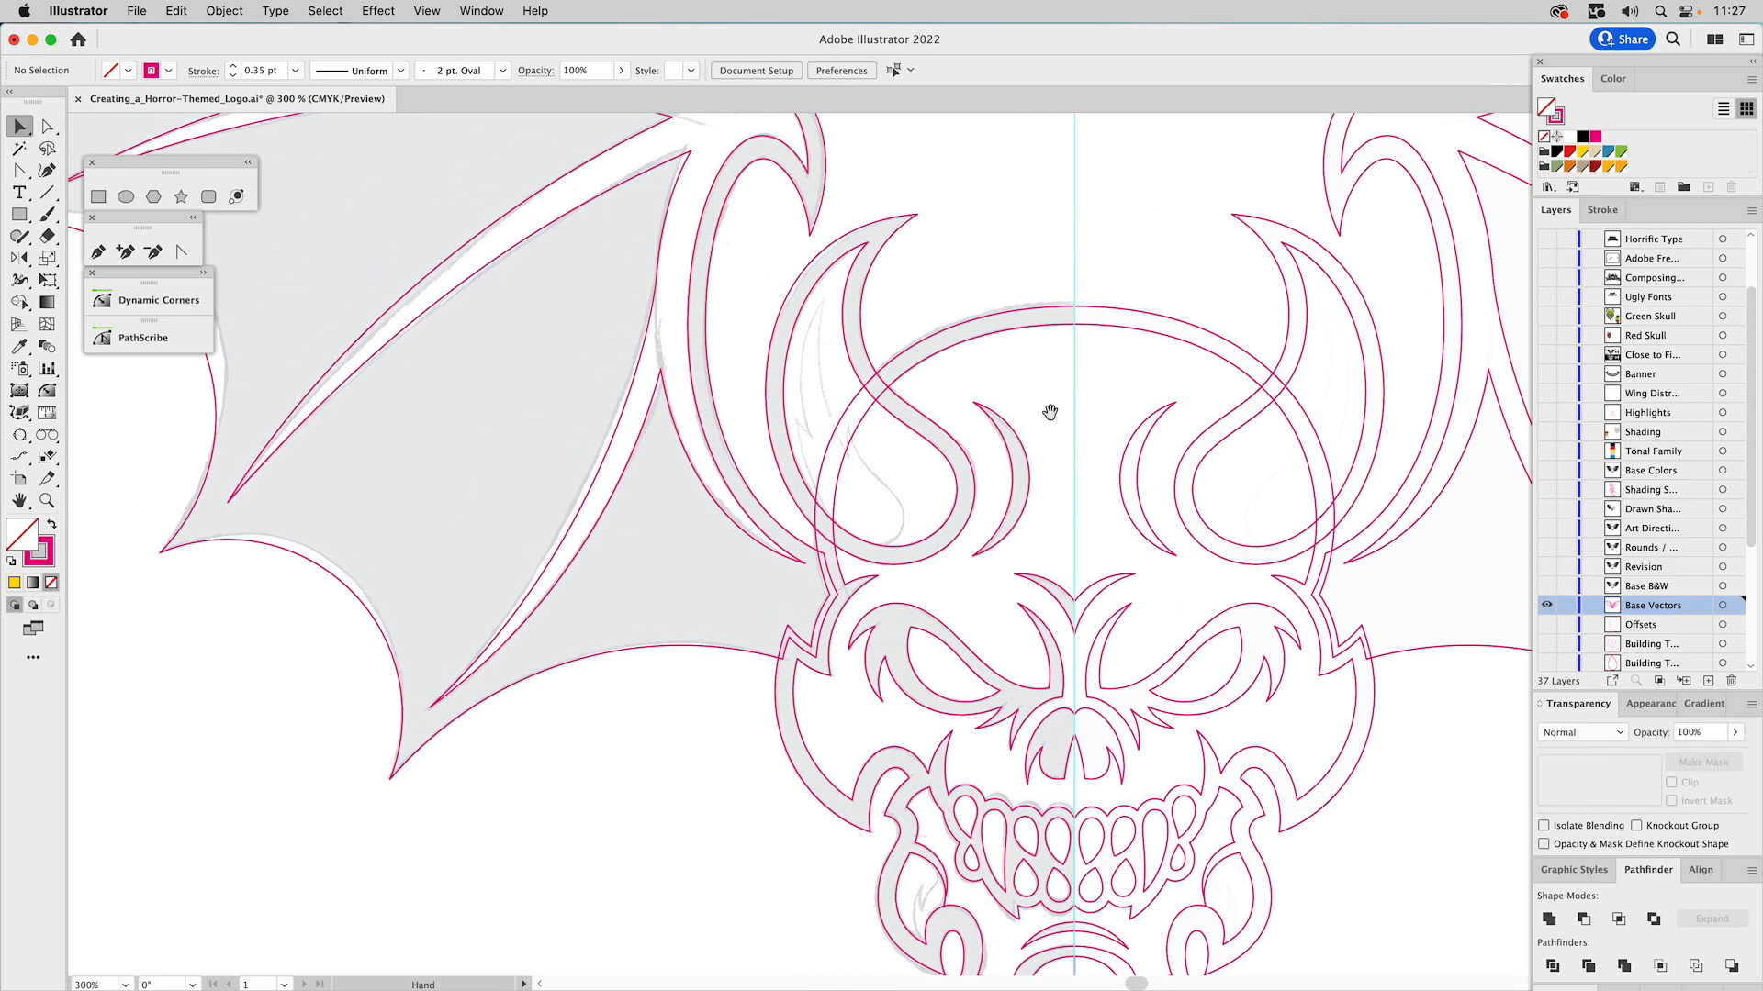
{"action": "left_click", "coordinate": [928, 422]}
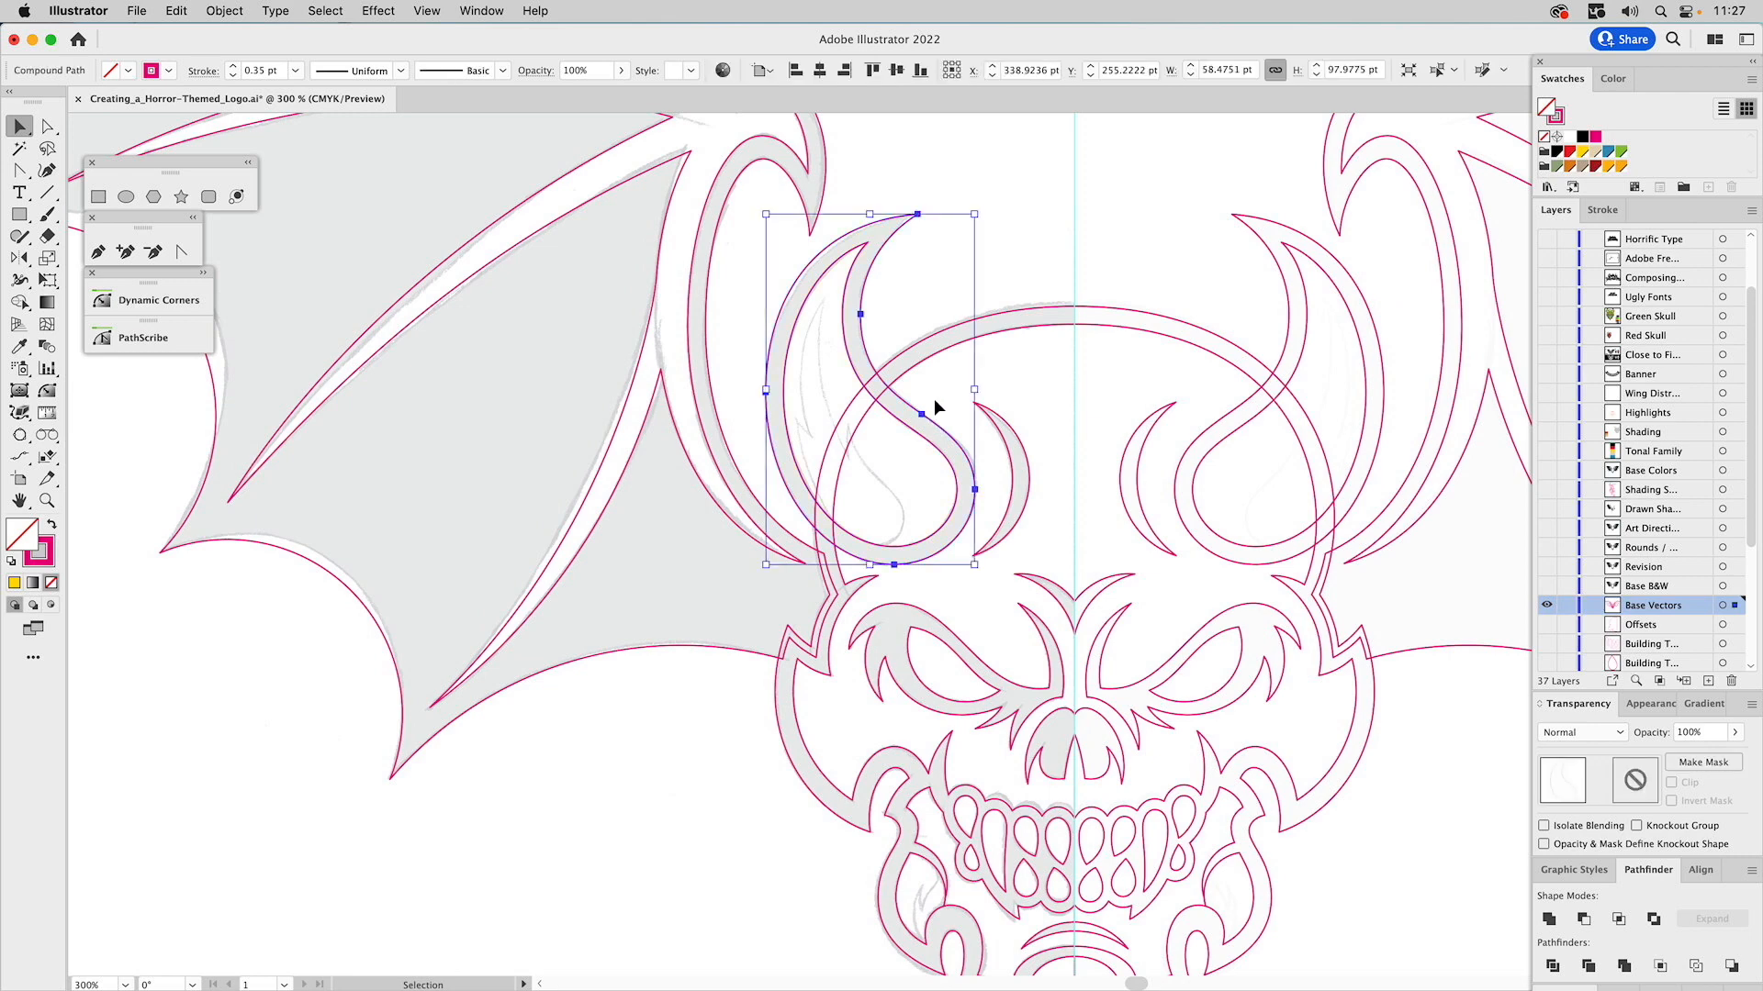
{"action": "left_click", "coordinate": [1231, 411], "text": "shift"}
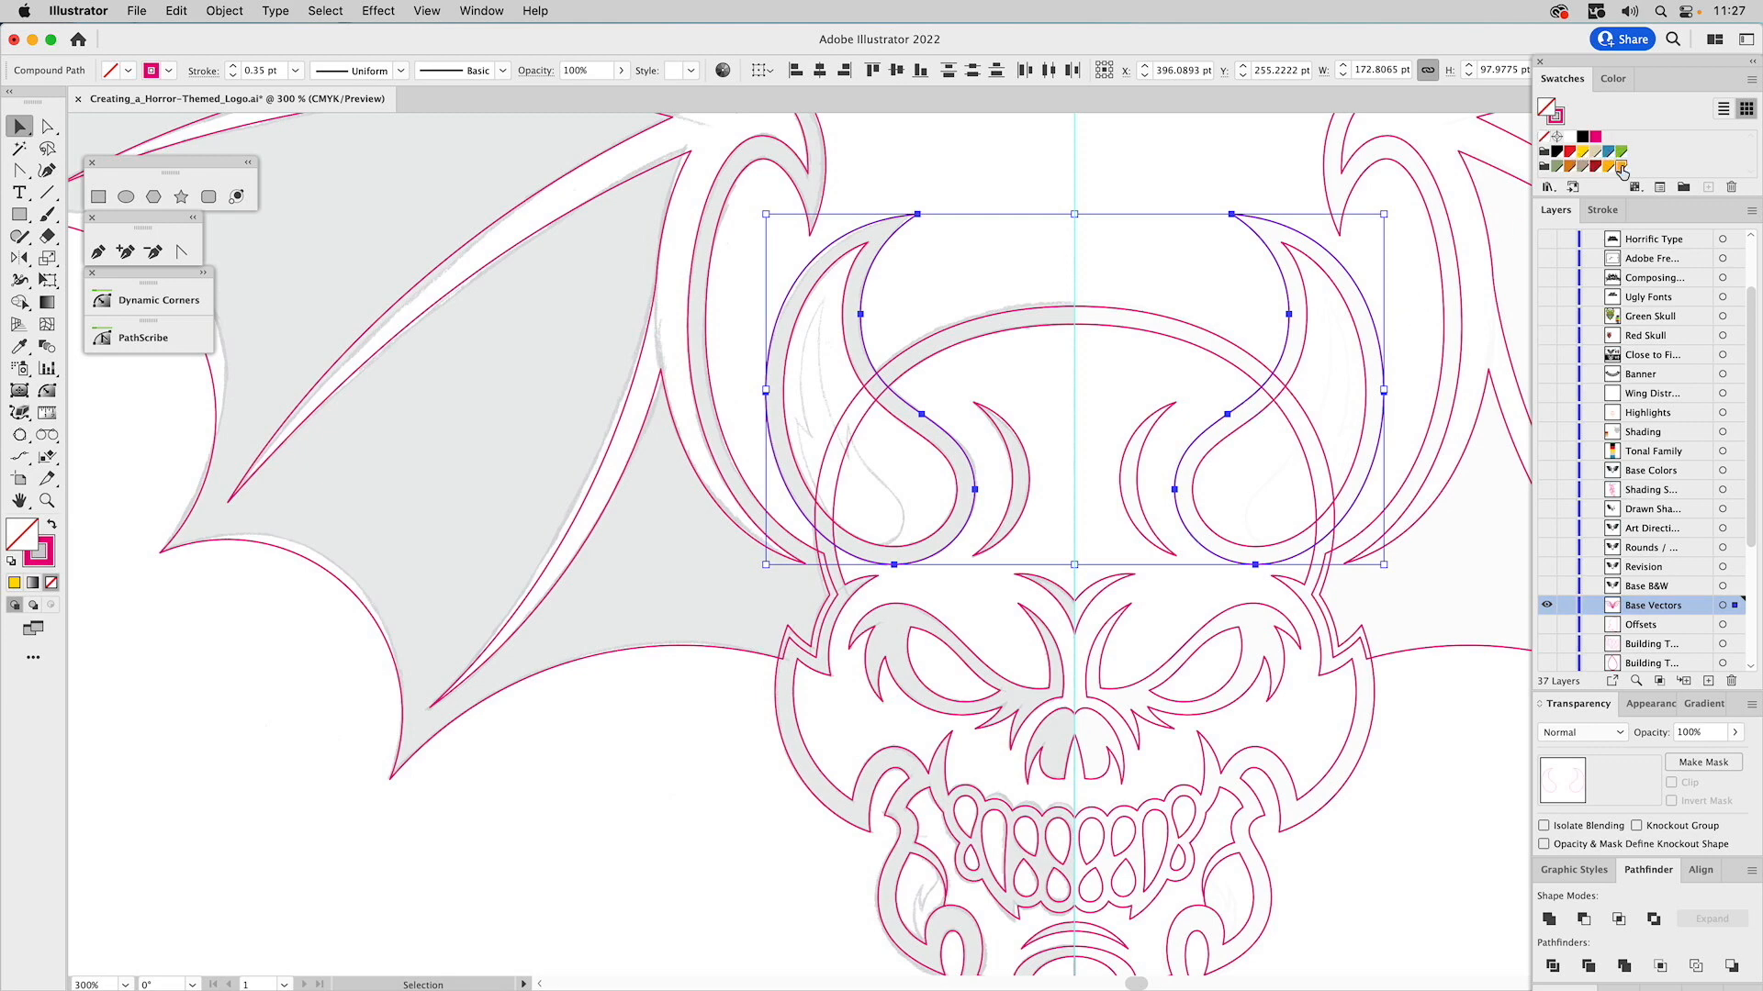
{"action": "left_click", "coordinate": [1622, 169]}
{"action": "left_click", "coordinate": [1550, 918]}
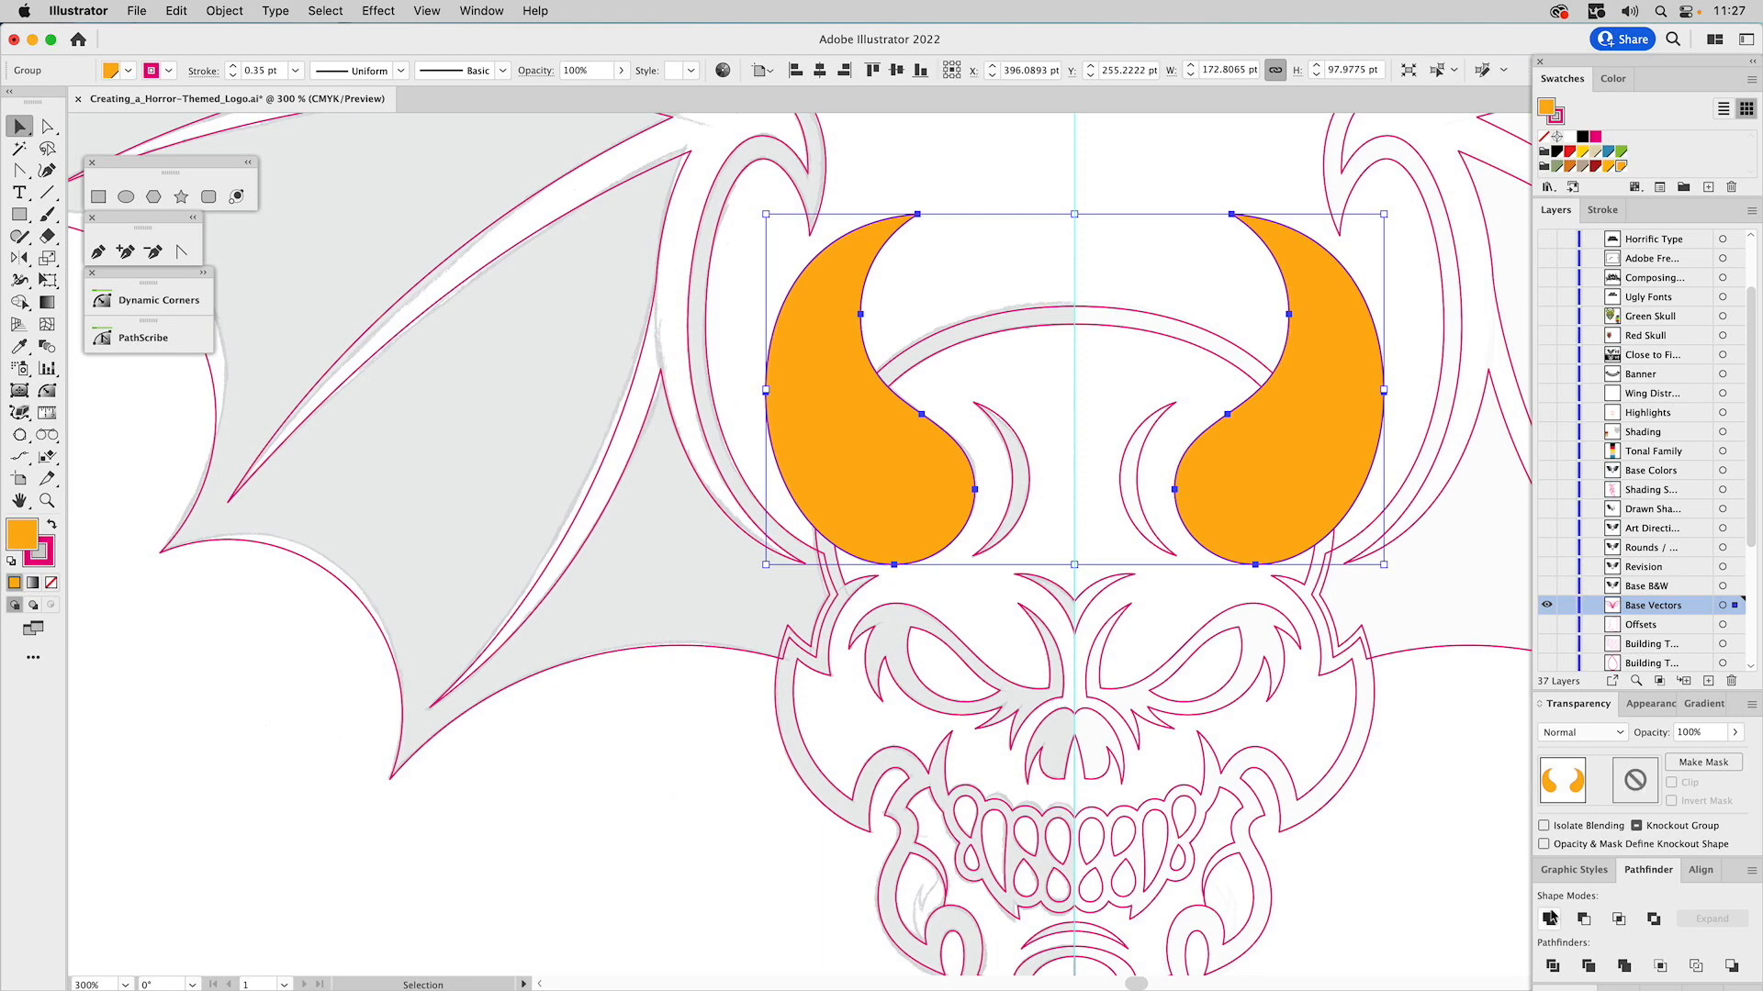
{"action": "left_click", "coordinate": [1652, 705]}
{"action": "key", "text": "super+8"}
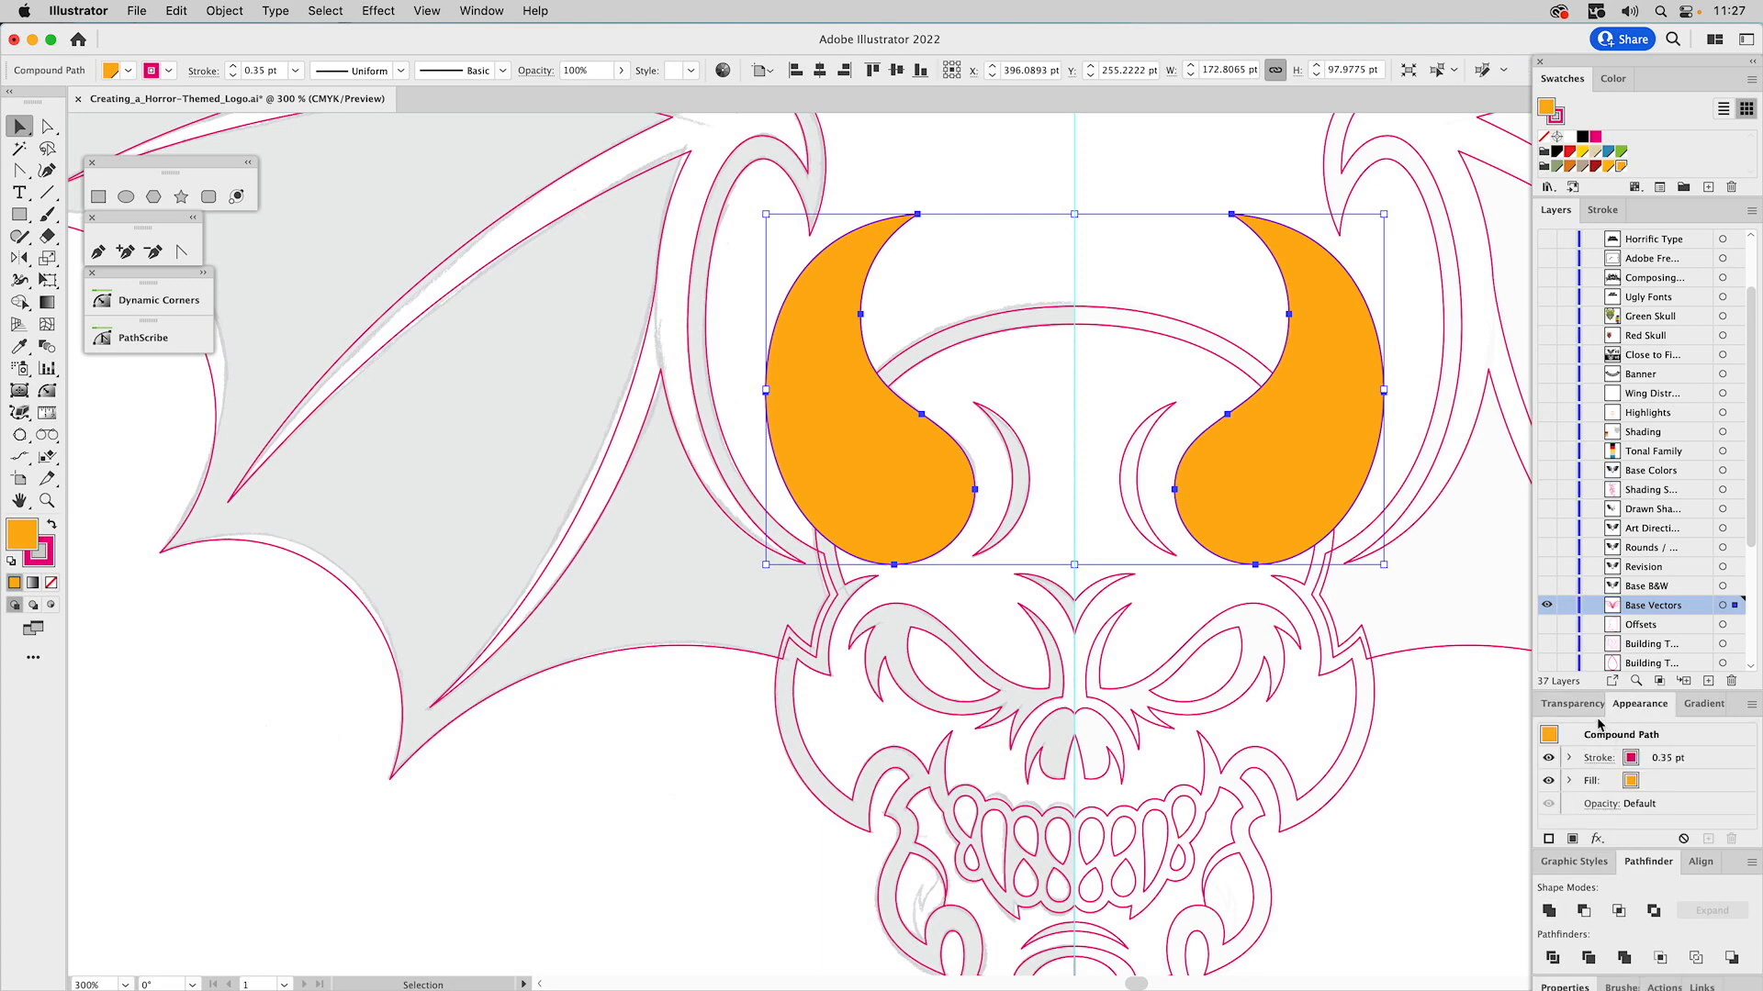
Subtract the orange horn shapes from the inner skull shape and make the result a compound path.
{"action": "left_click", "coordinate": [985, 343], "text": "shift"}
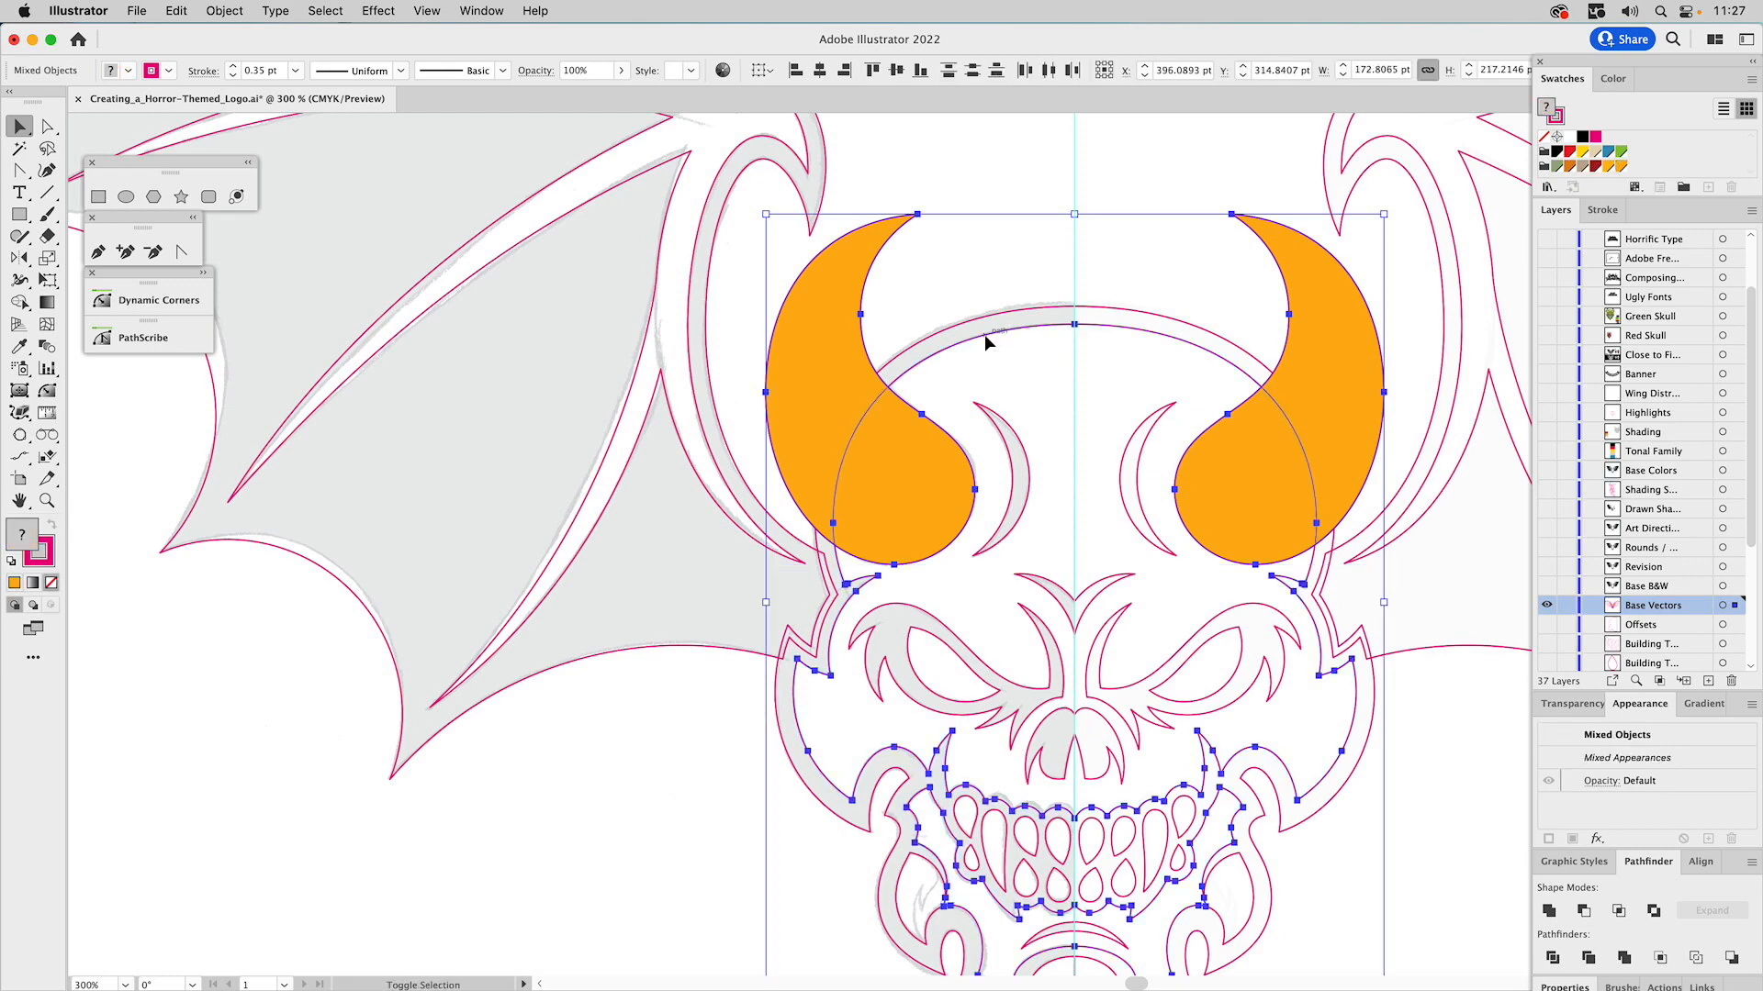
{"action": "left_click", "coordinate": [1019, 333]}
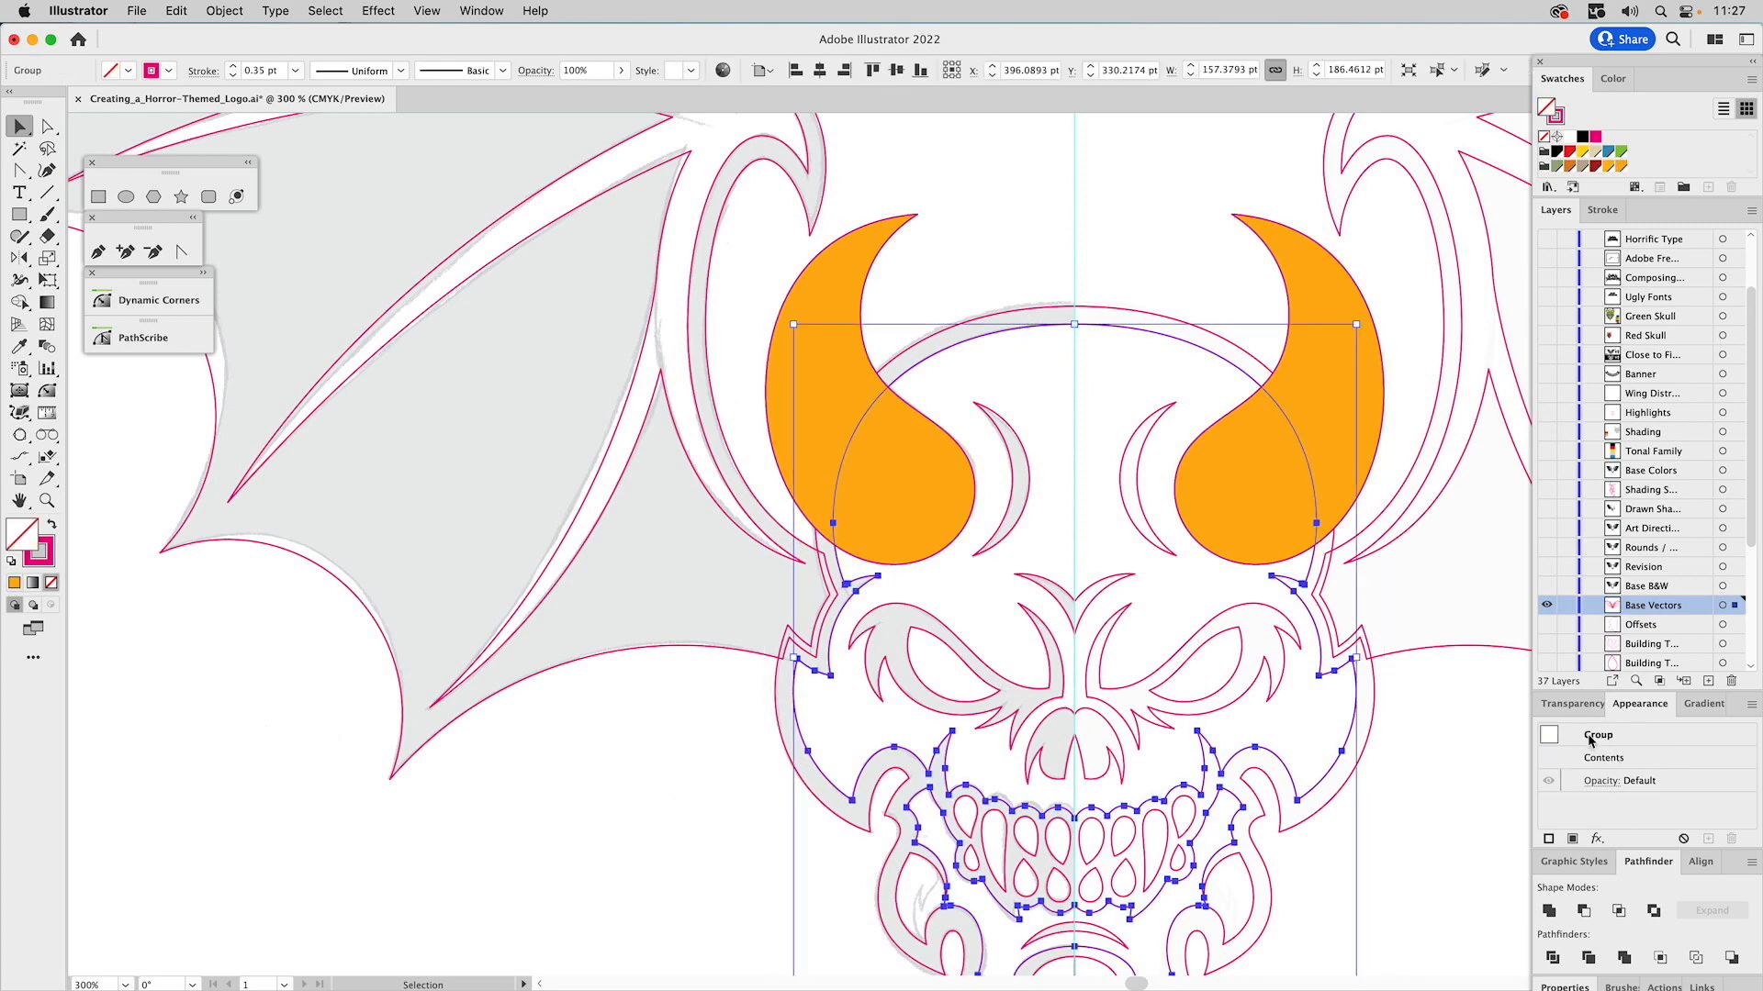
{"action": "double_click", "coordinate": [1597, 756]}
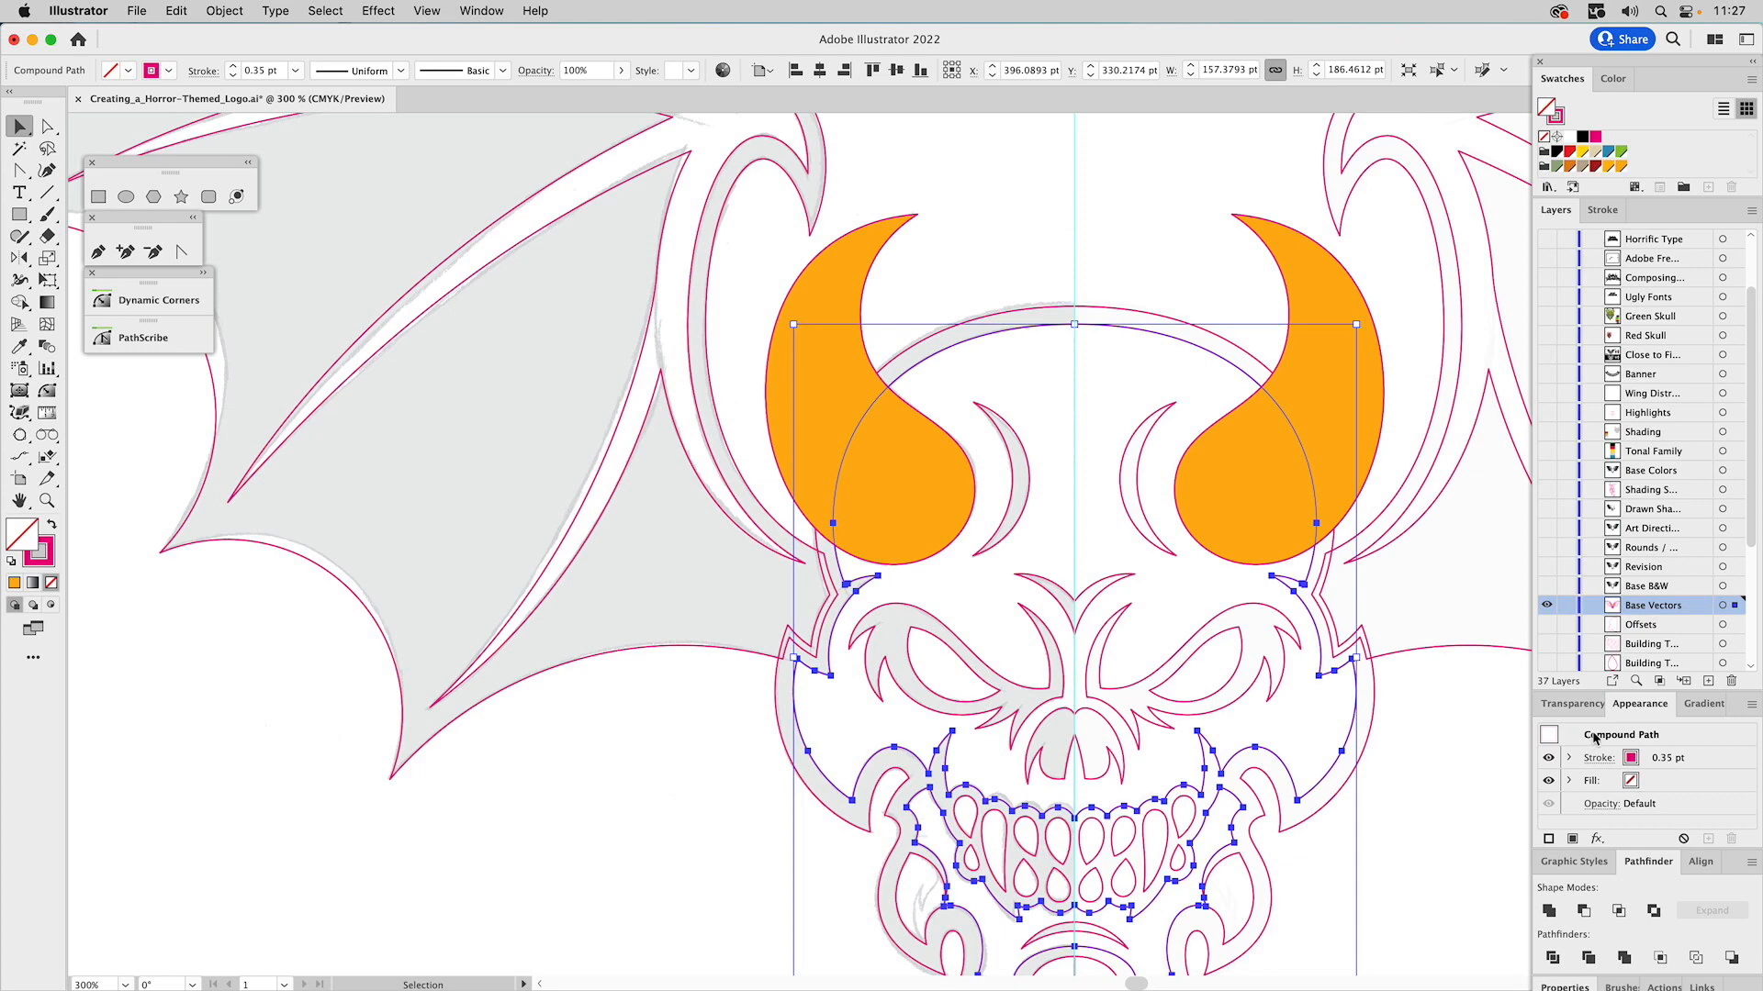
{"action": "left_click", "coordinate": [1302, 382], "text": "shift"}
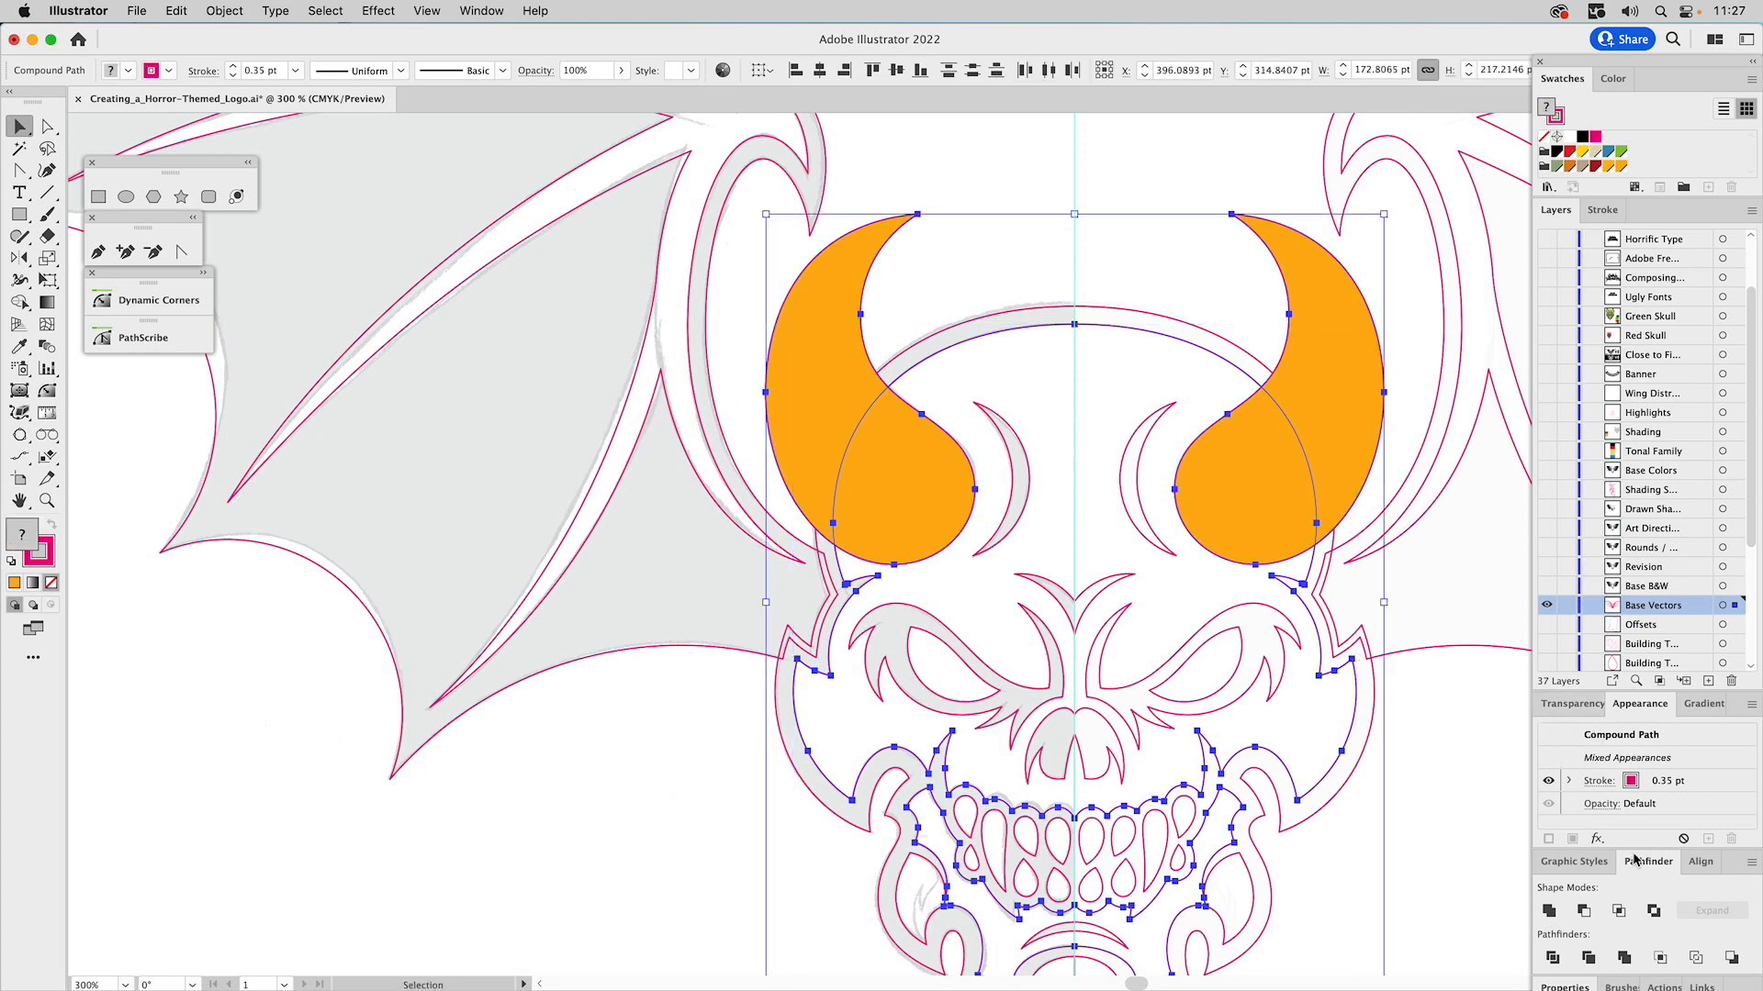
{"action": "left_click", "coordinate": [1582, 910]}
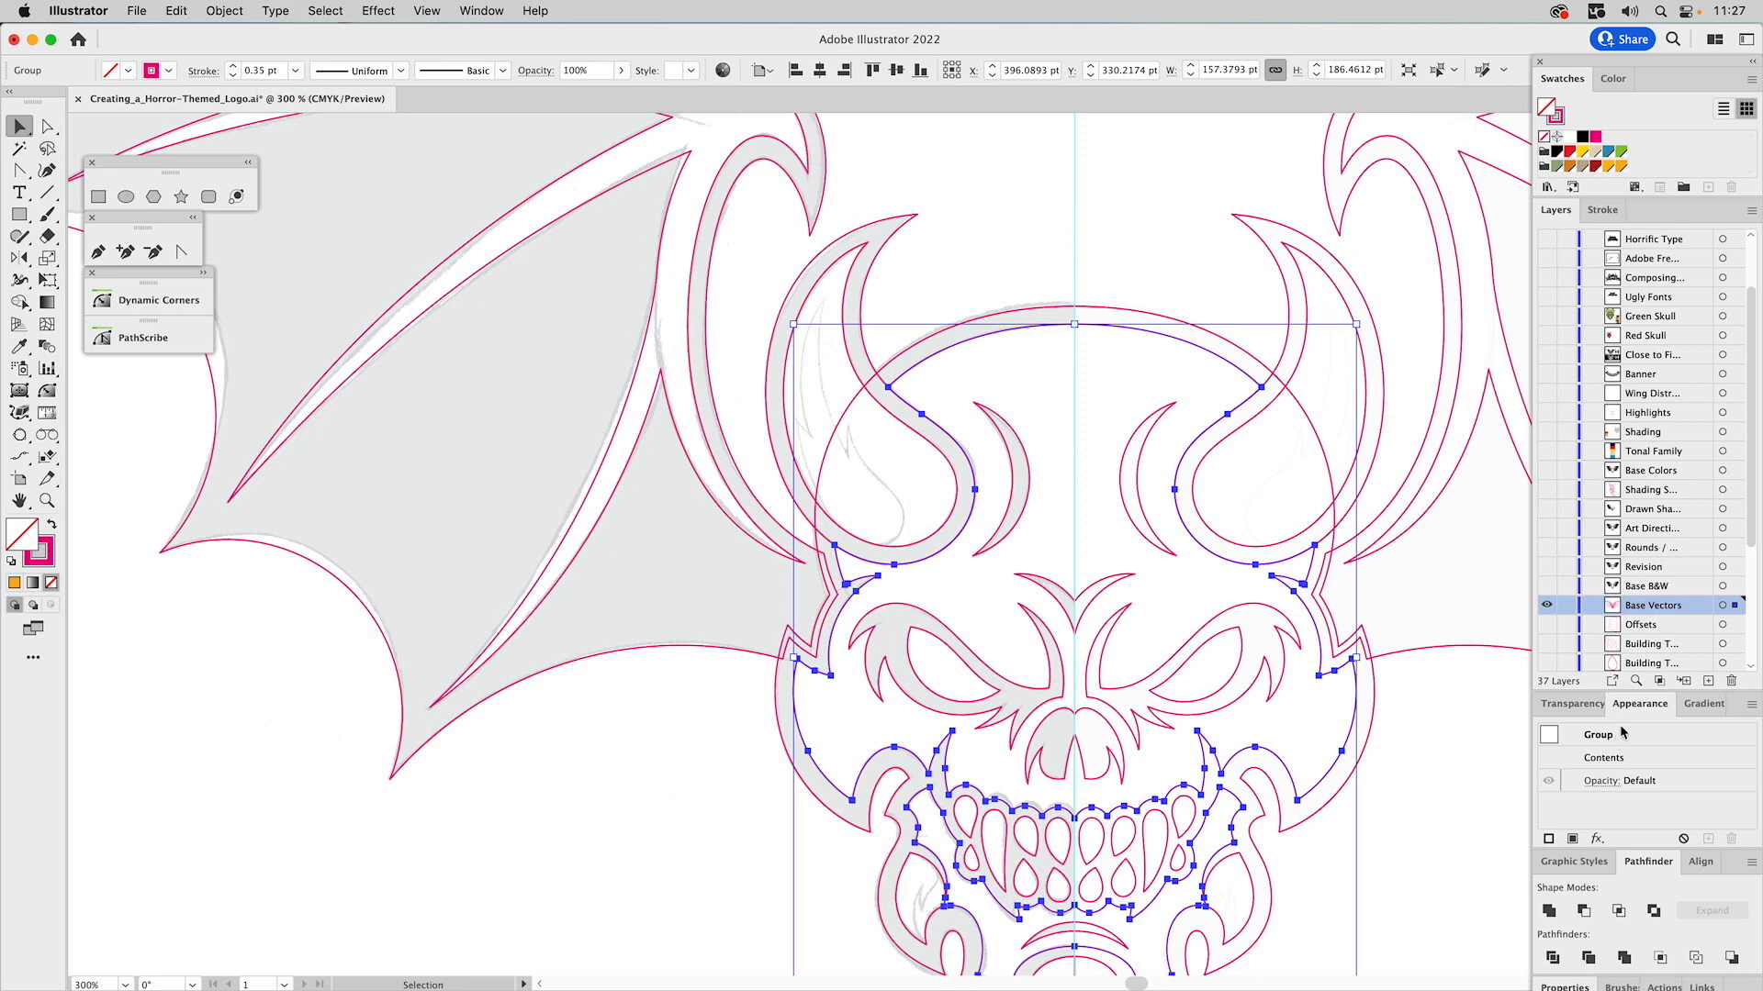
{"action": "key", "text": "super+8"}
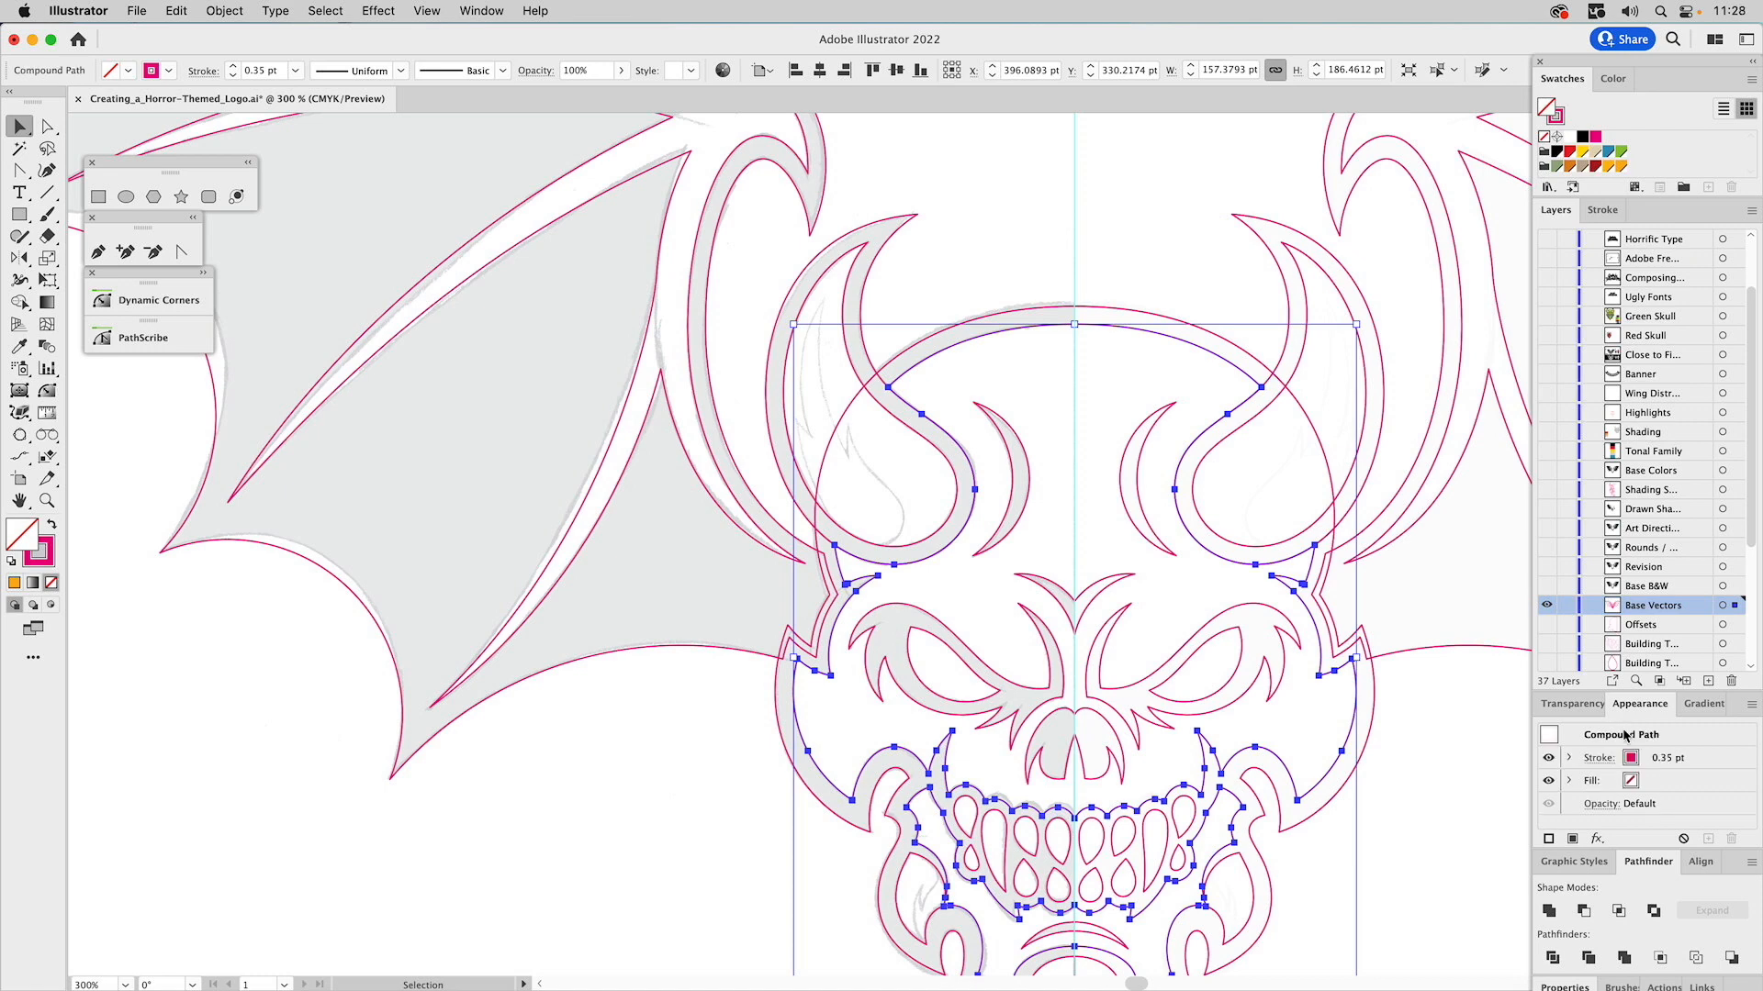
Unite the outer cranium outline with the two outer horn outlines.
{"action": "left_click", "coordinate": [1186, 295]}
{"action": "left_click", "coordinate": [969, 332]}
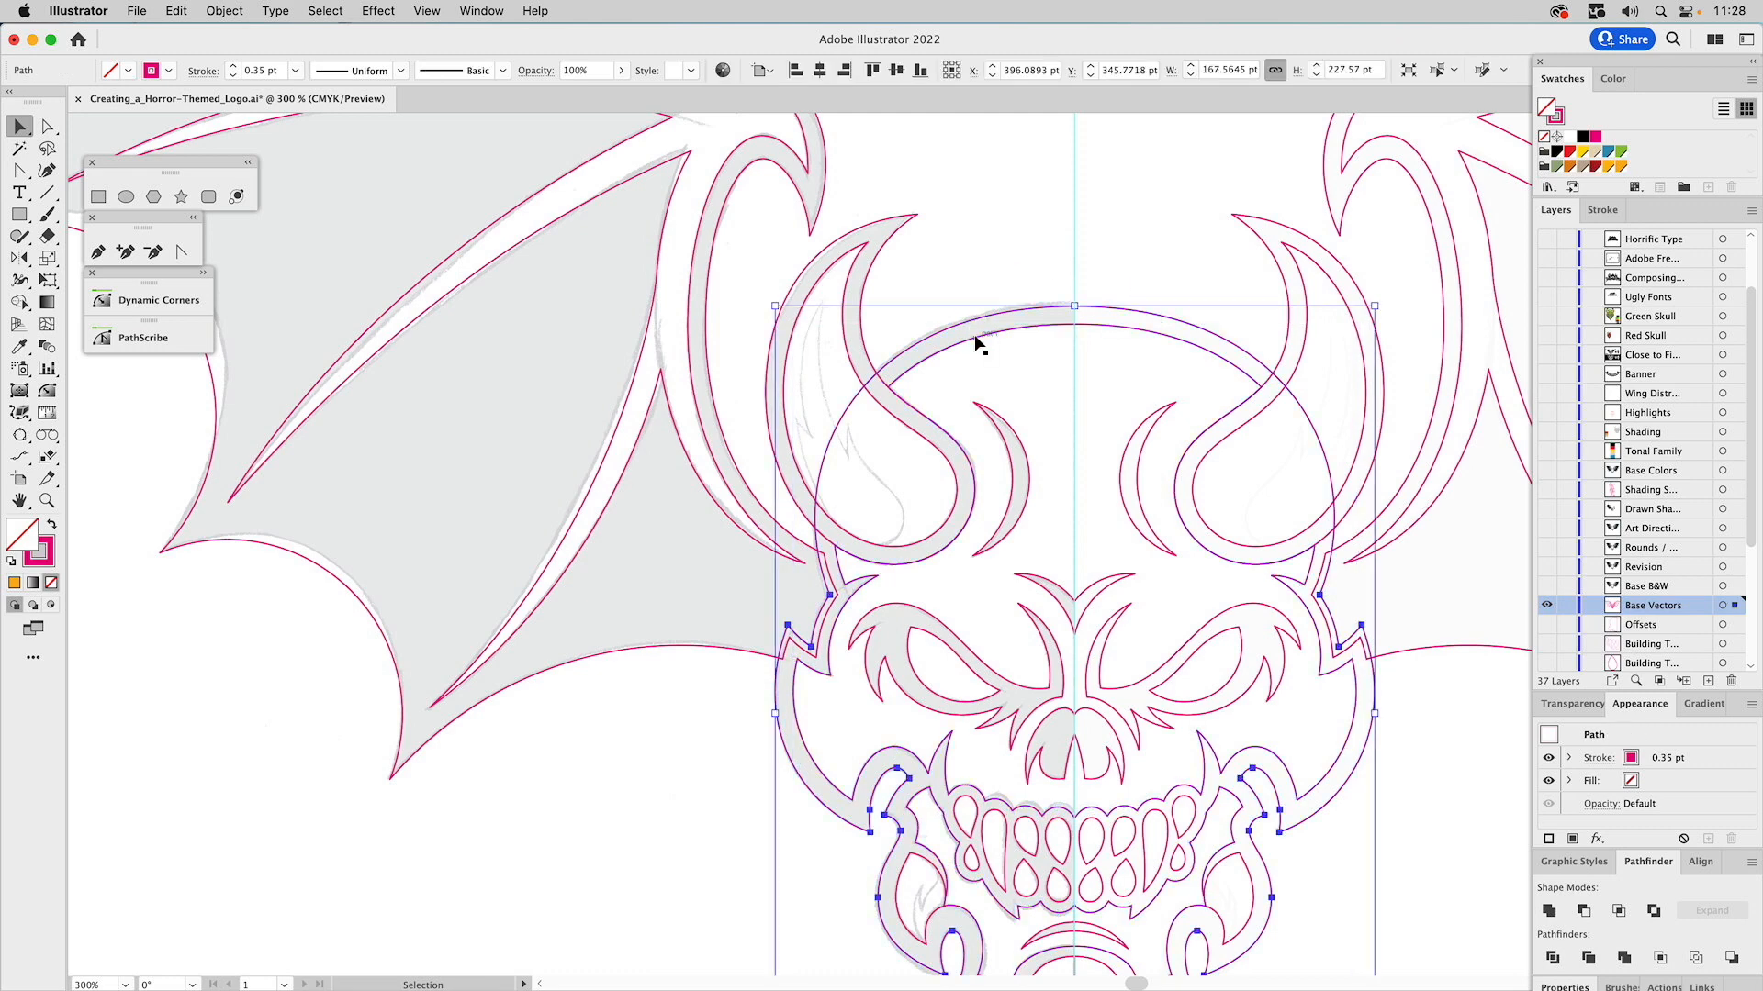
{"action": "left_click", "coordinate": [905, 226], "text": "shift"}
{"action": "left_click", "coordinate": [1247, 228], "text": "shift"}
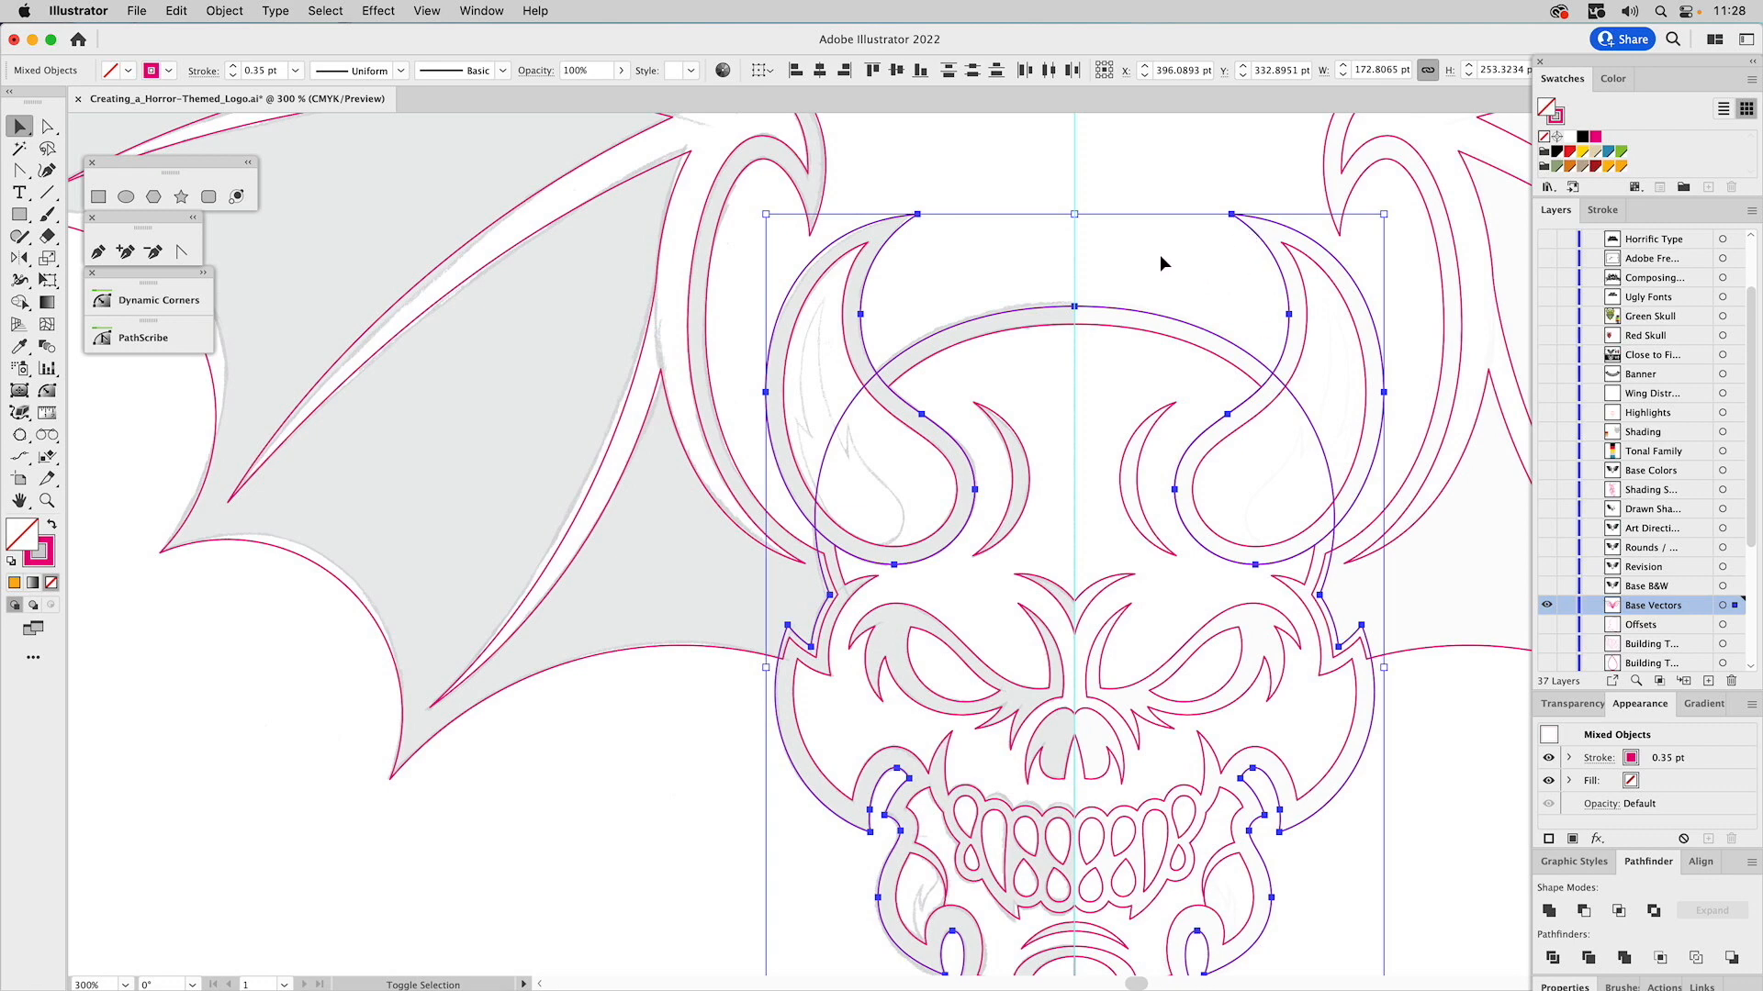
{"action": "left_click", "coordinate": [1549, 910]}
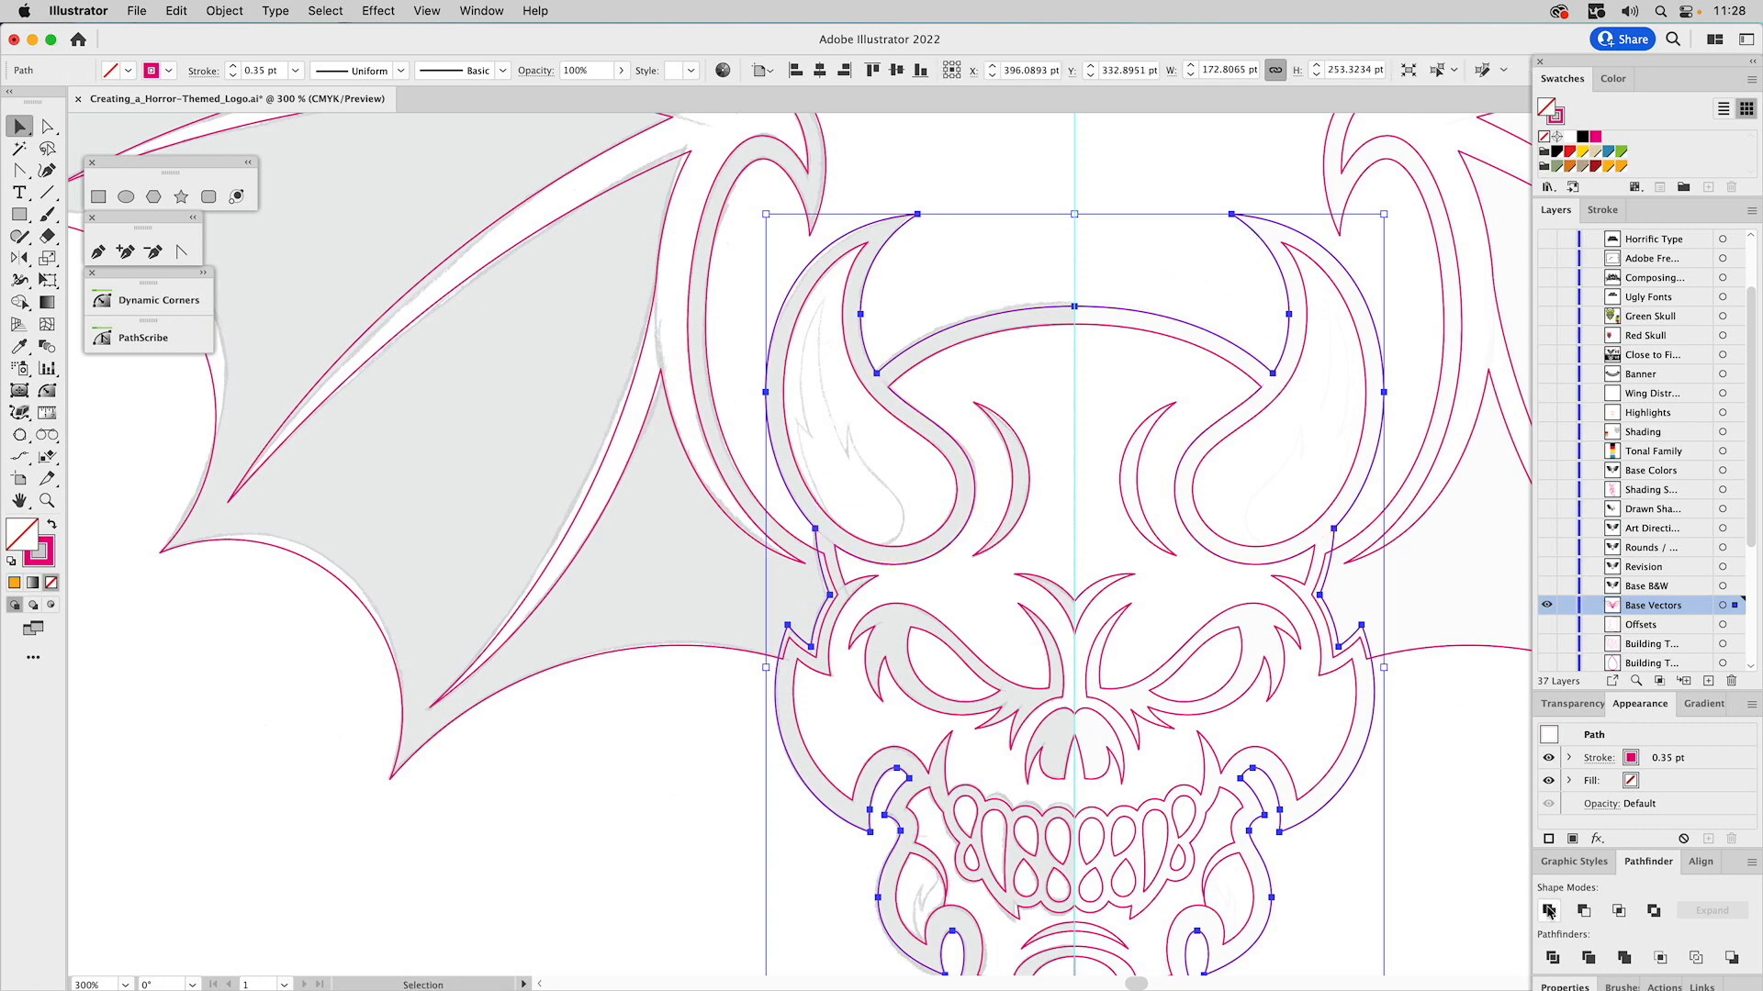
{"action": "left_click", "coordinate": [951, 290]}
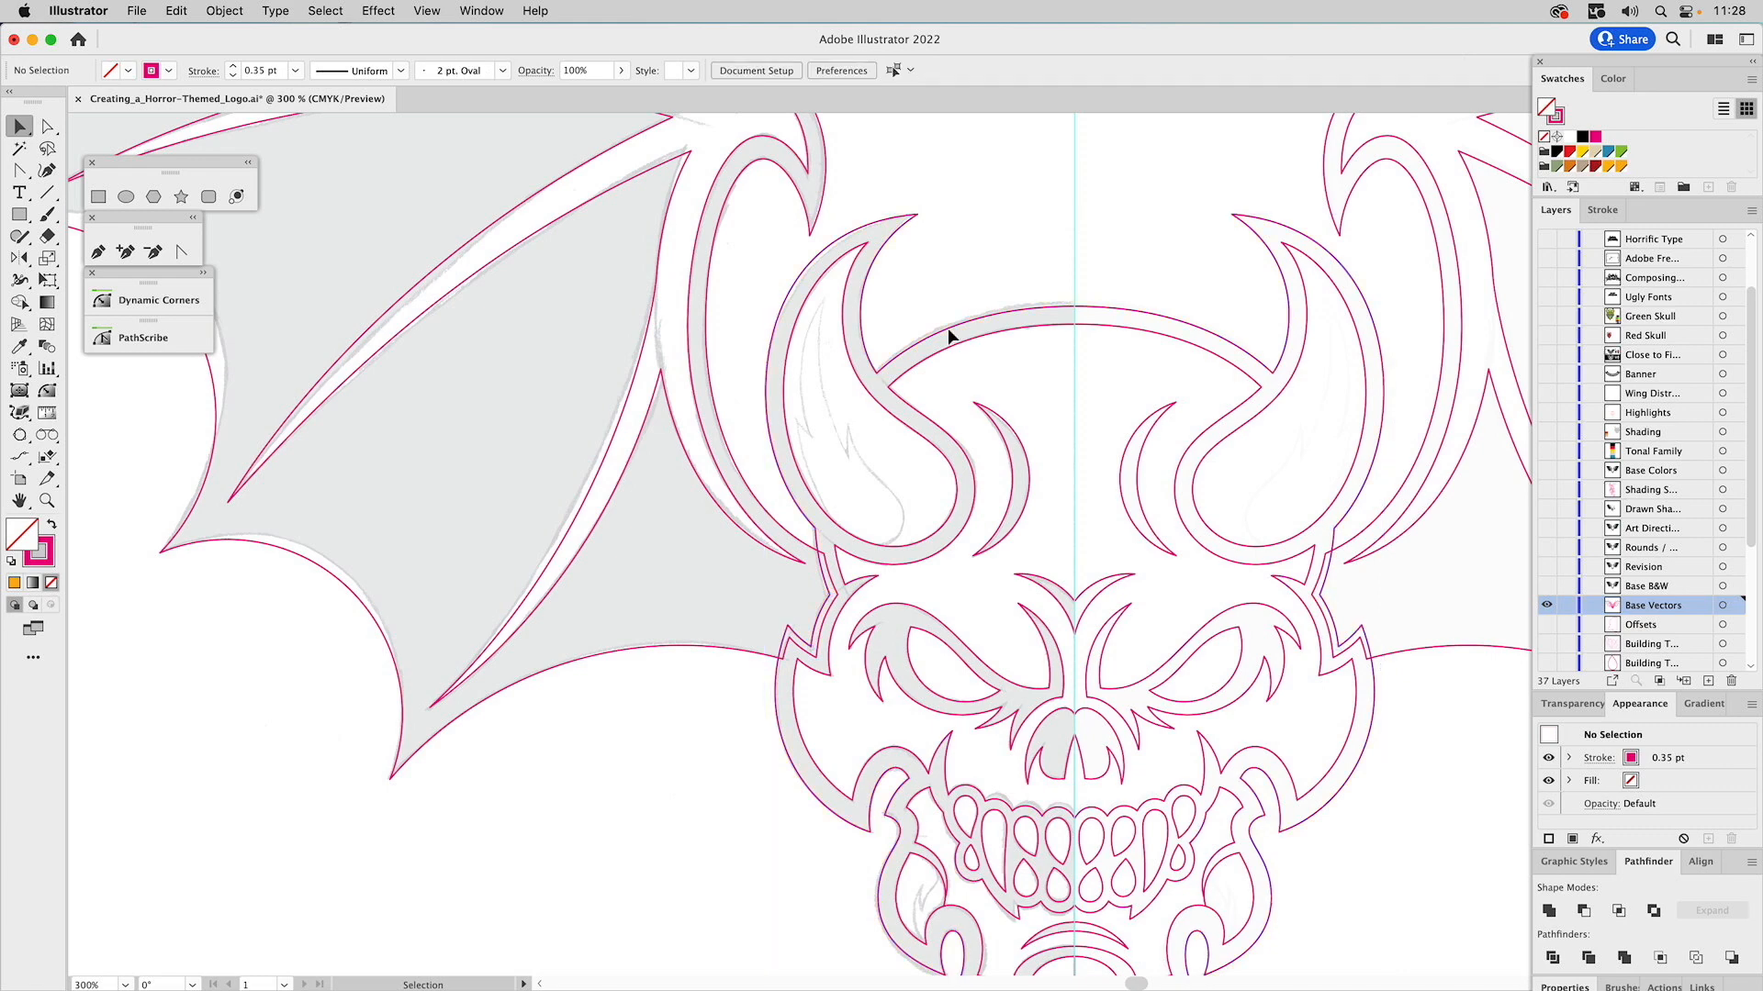
Unite both outer wing outlines with the horned skull outline into one silhouette.
{"action": "left_click", "coordinate": [789, 540]}
{"action": "left_click", "coordinate": [1349, 545], "text": "shift"}
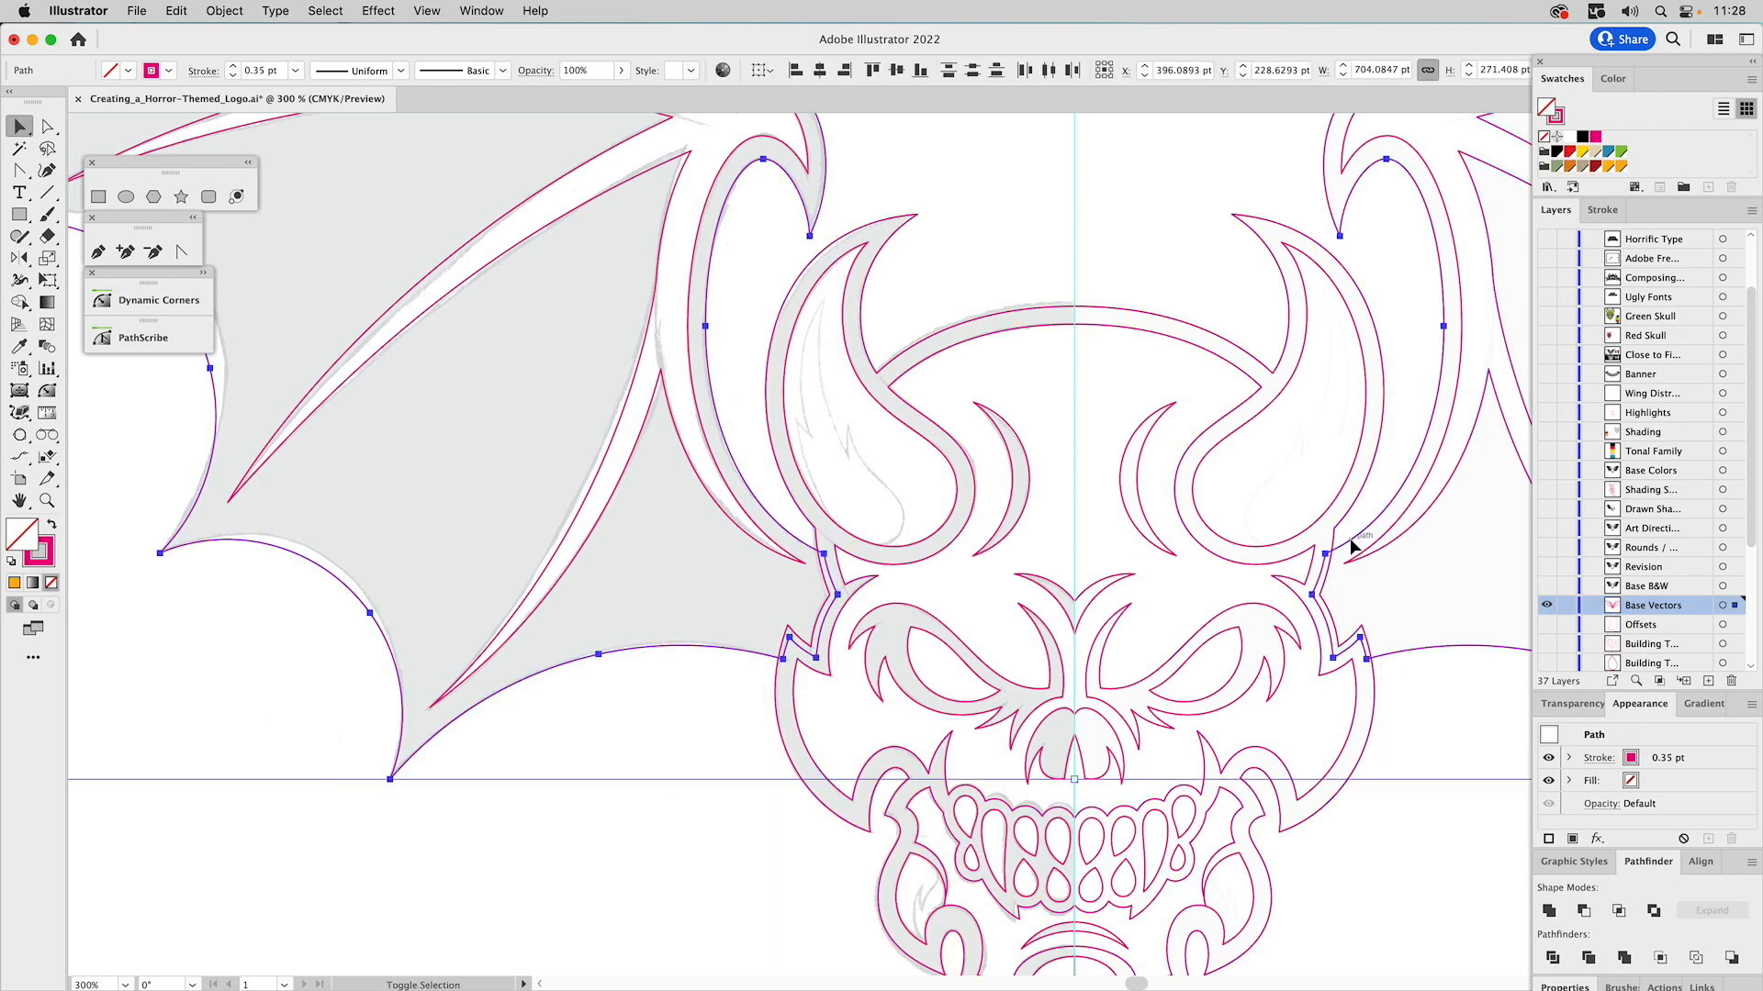
{"action": "left_click", "coordinate": [1355, 507], "text": "shift"}
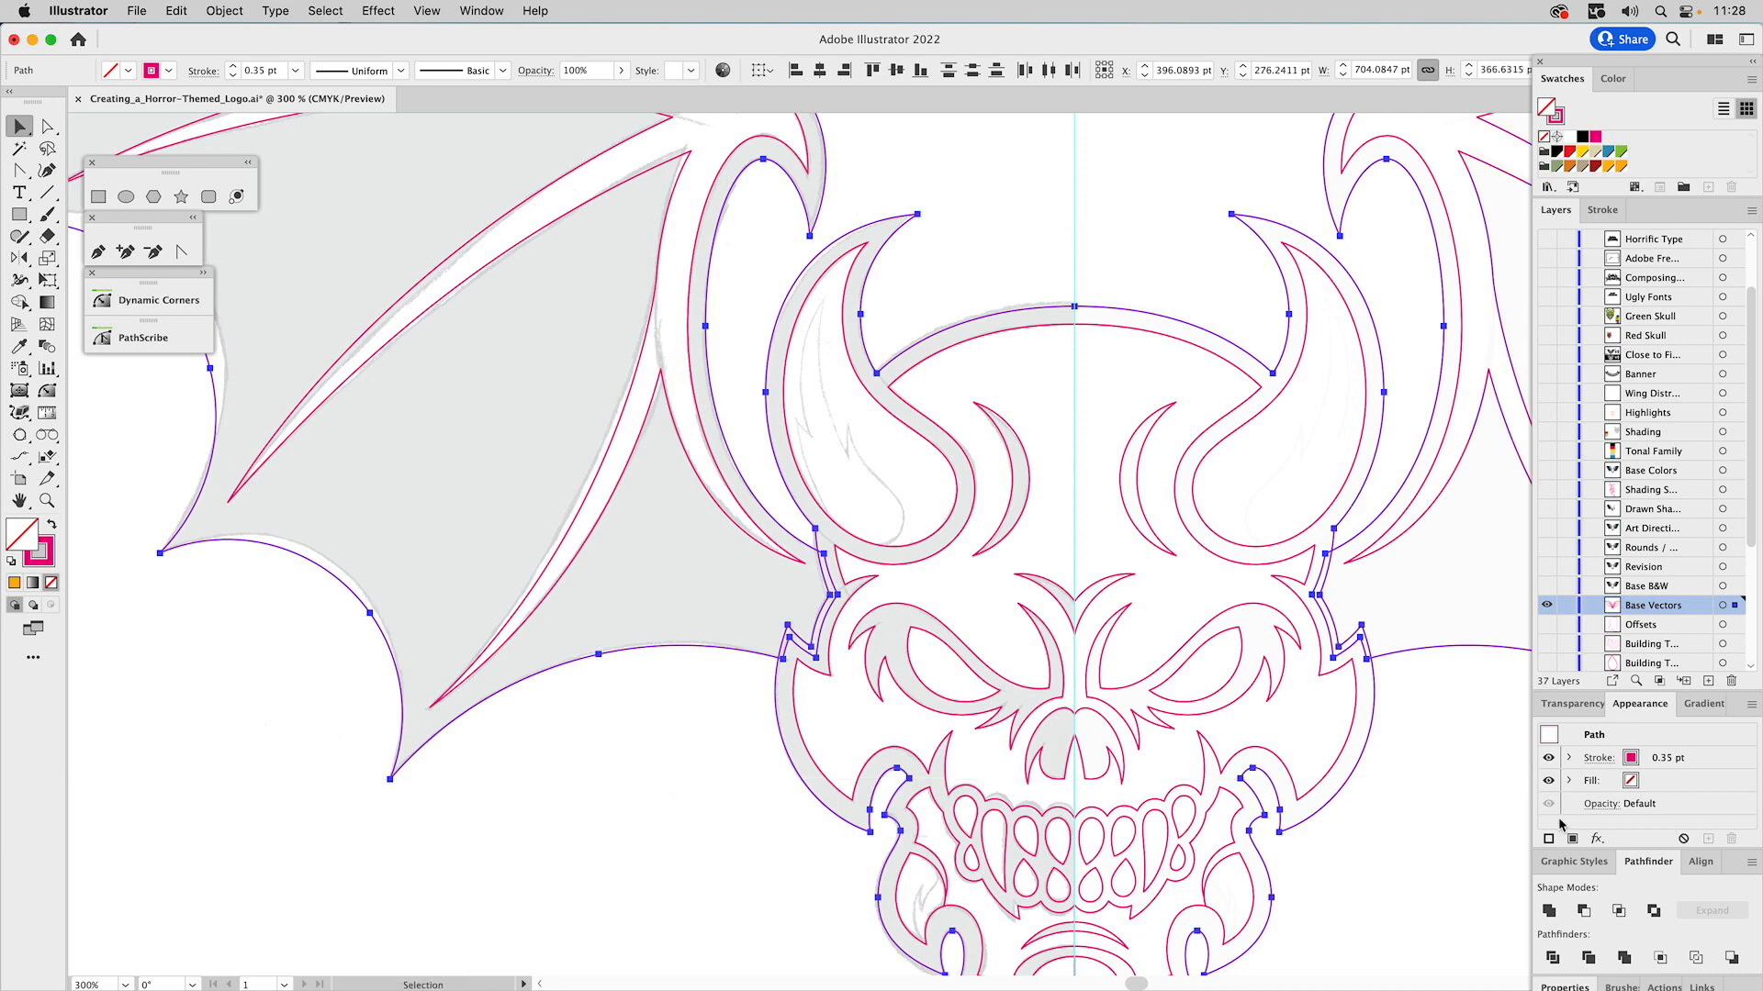
{"action": "left_click", "coordinate": [1550, 910]}
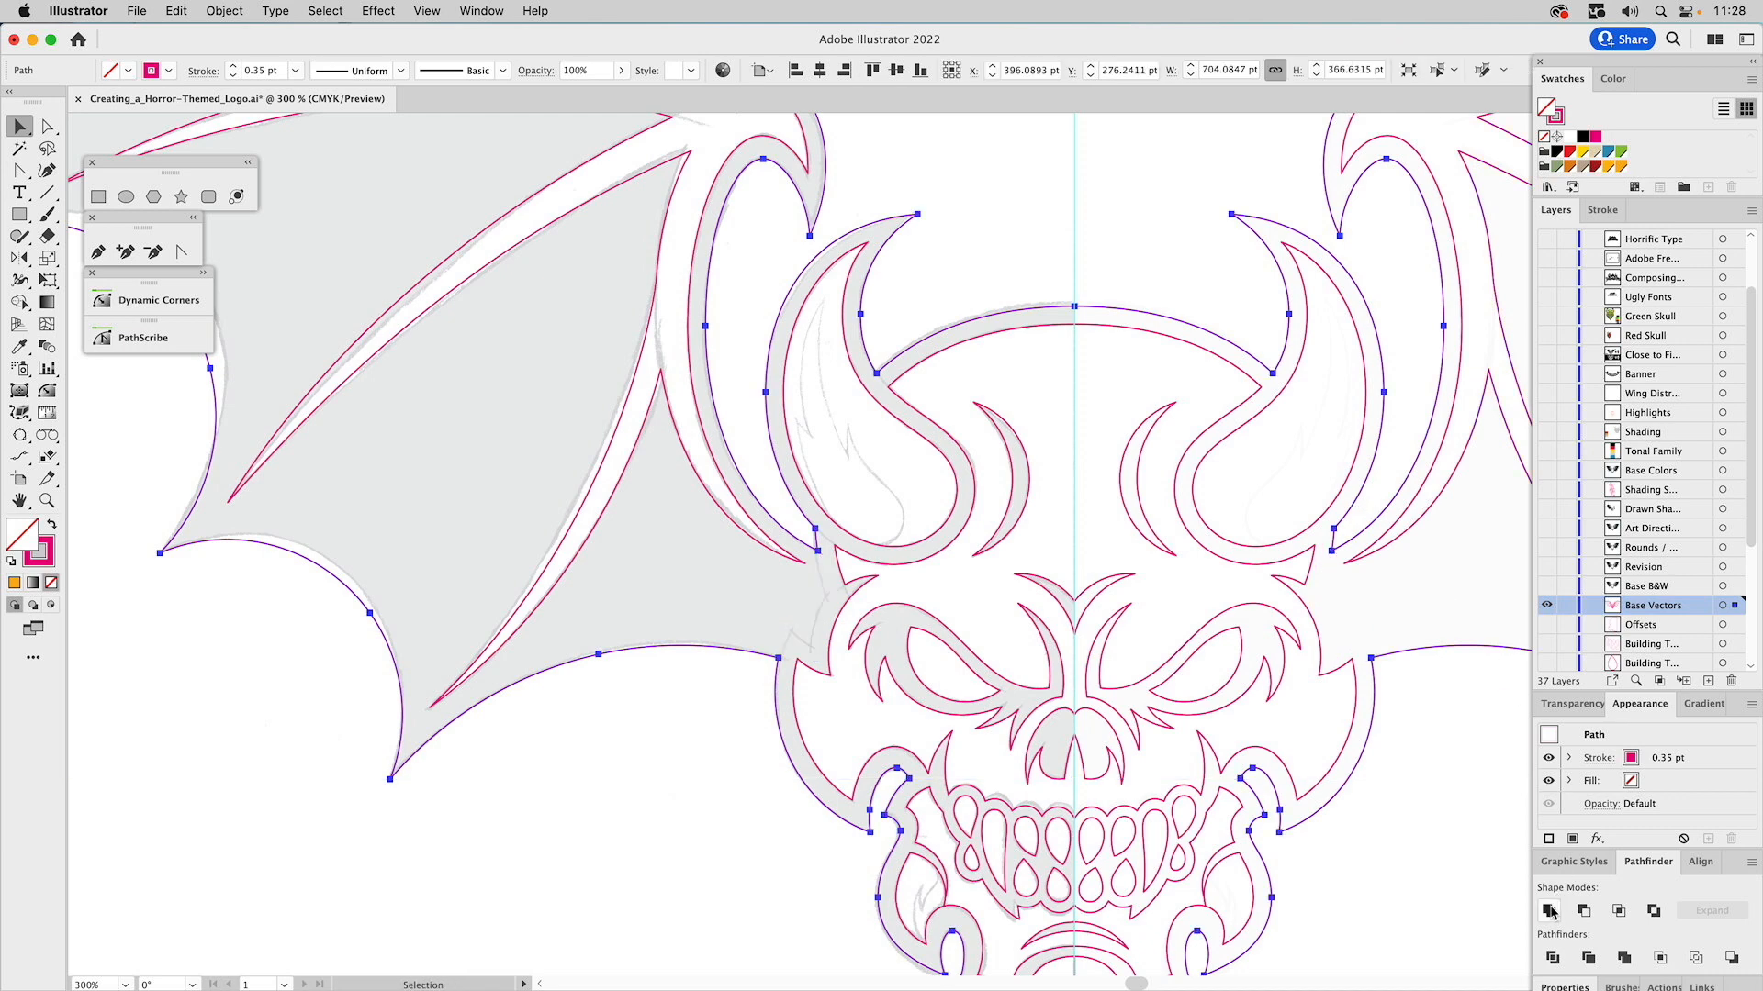
{"action": "left_click", "coordinate": [1466, 890]}
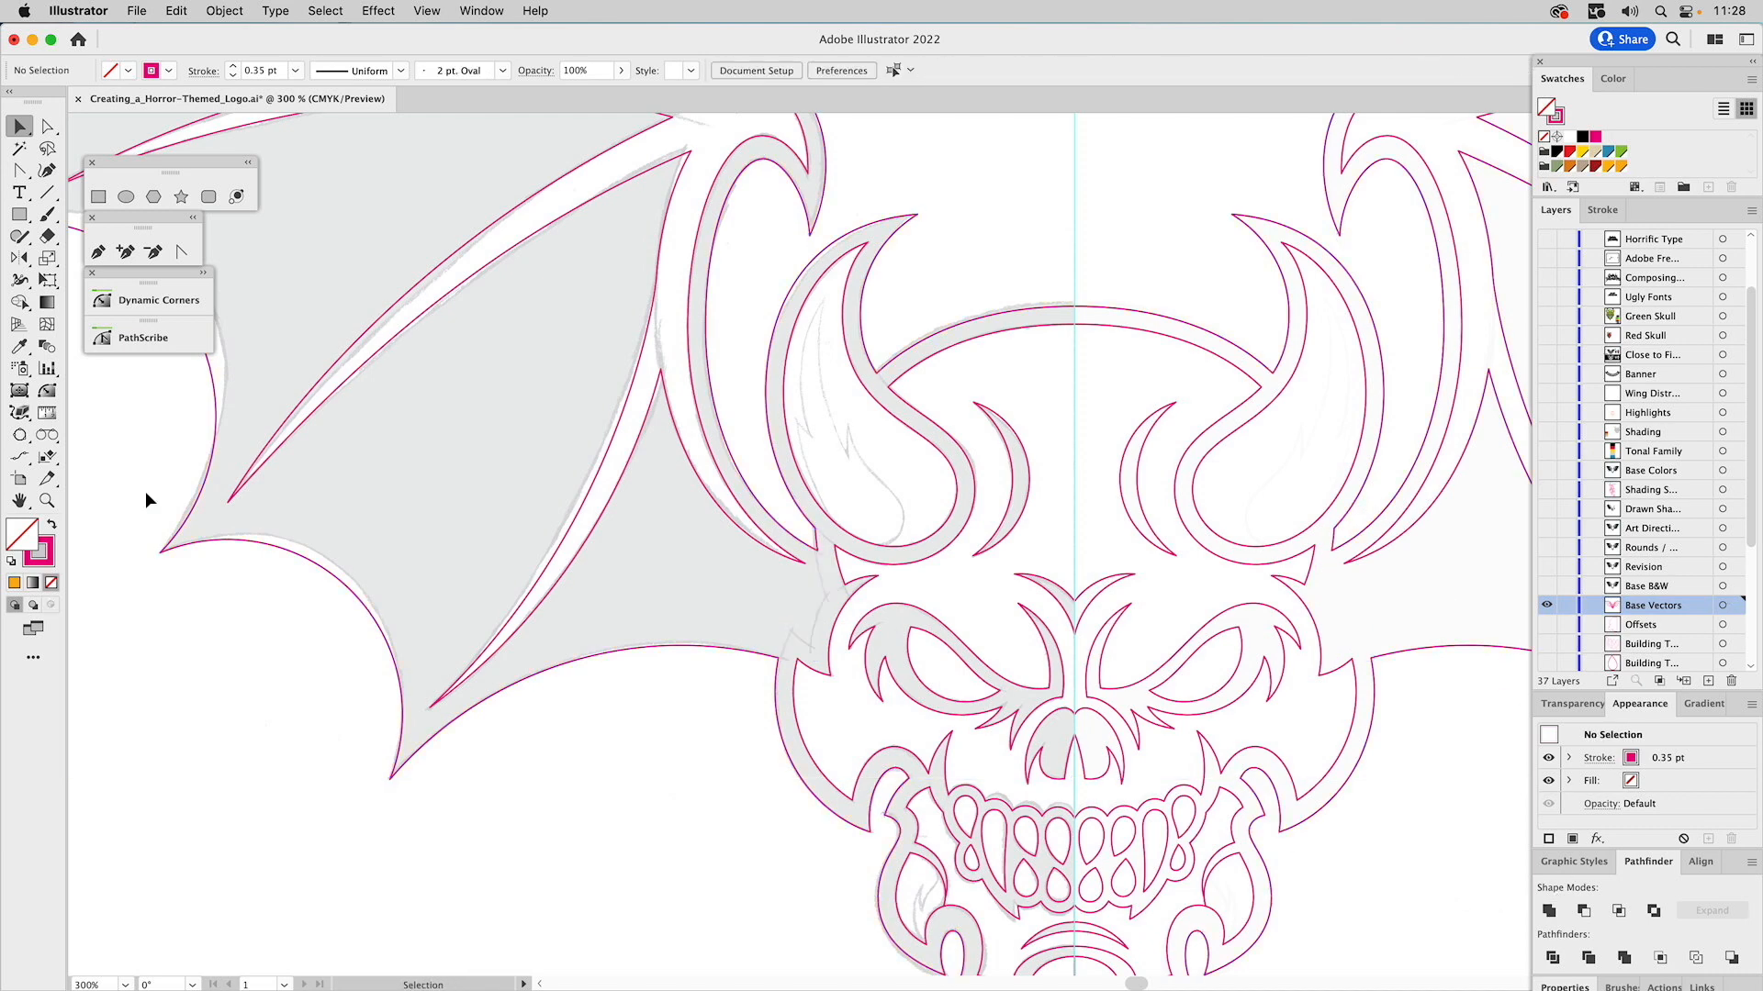
Show the Base B&W layer and hide the Base Vectors layer together with the visible sketch and guide layers below it.
{"action": "left_click", "coordinate": [46, 500]}
{"action": "left_click", "coordinate": [931, 512], "text": "alt"}
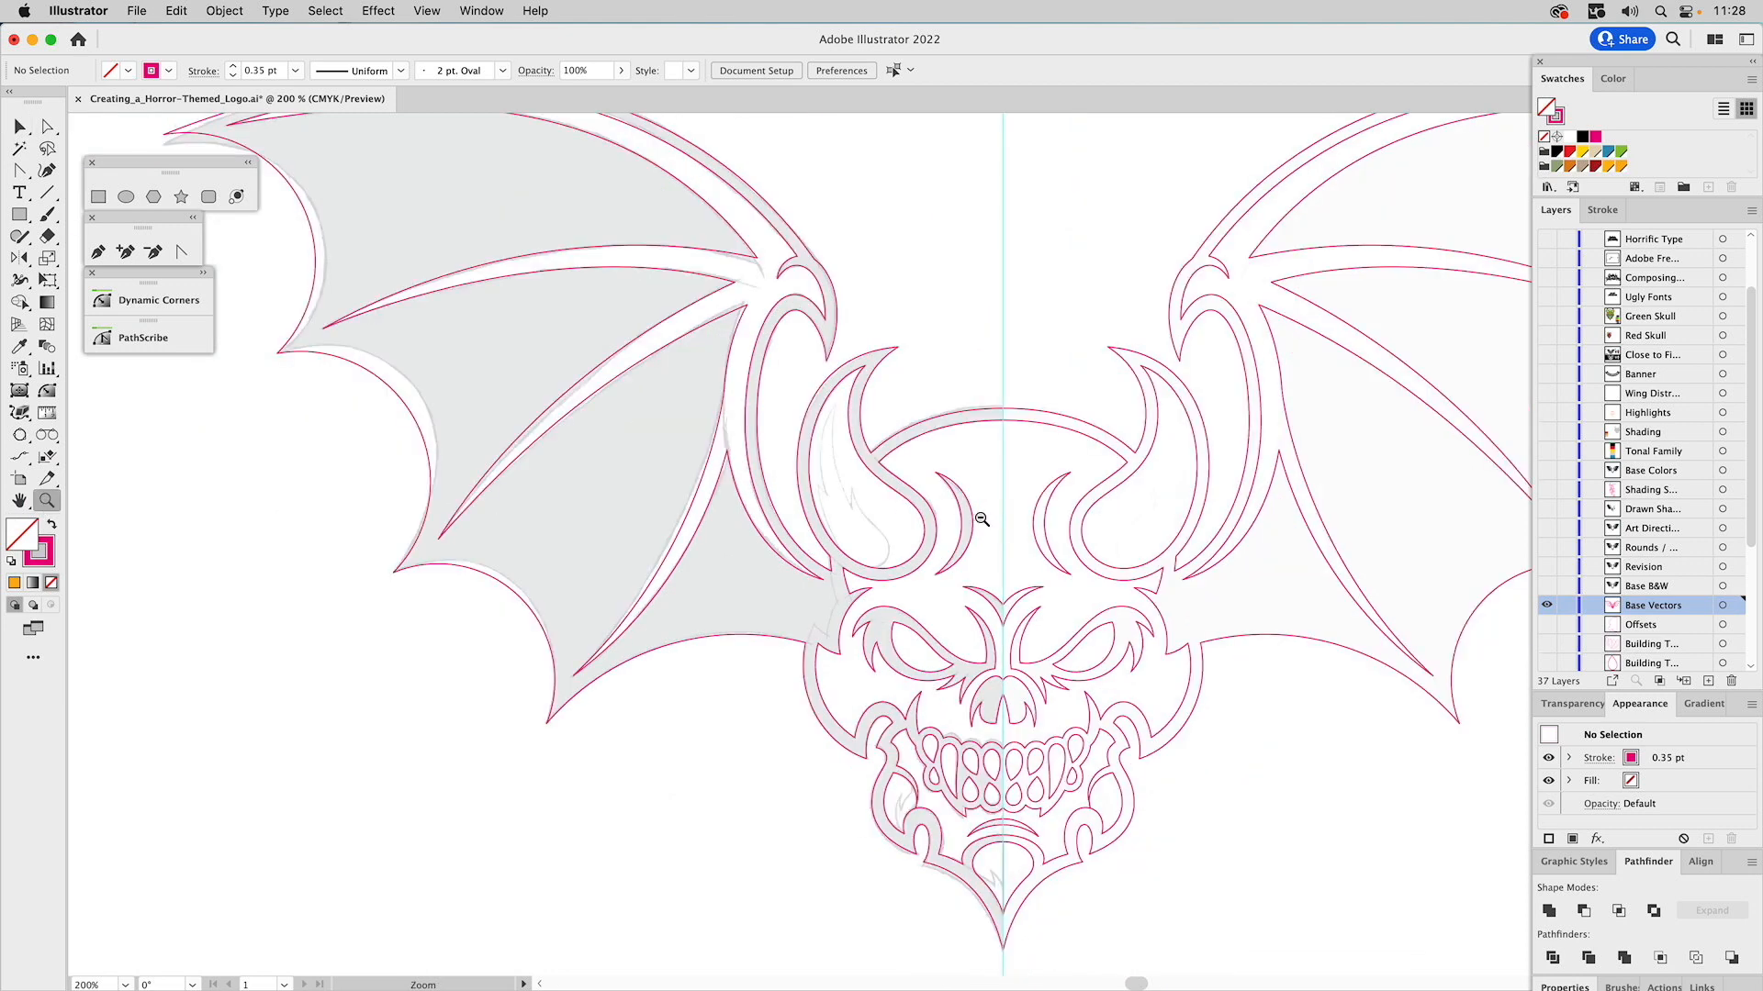
{"action": "left_click", "coordinate": [979, 516], "text": "alt"}
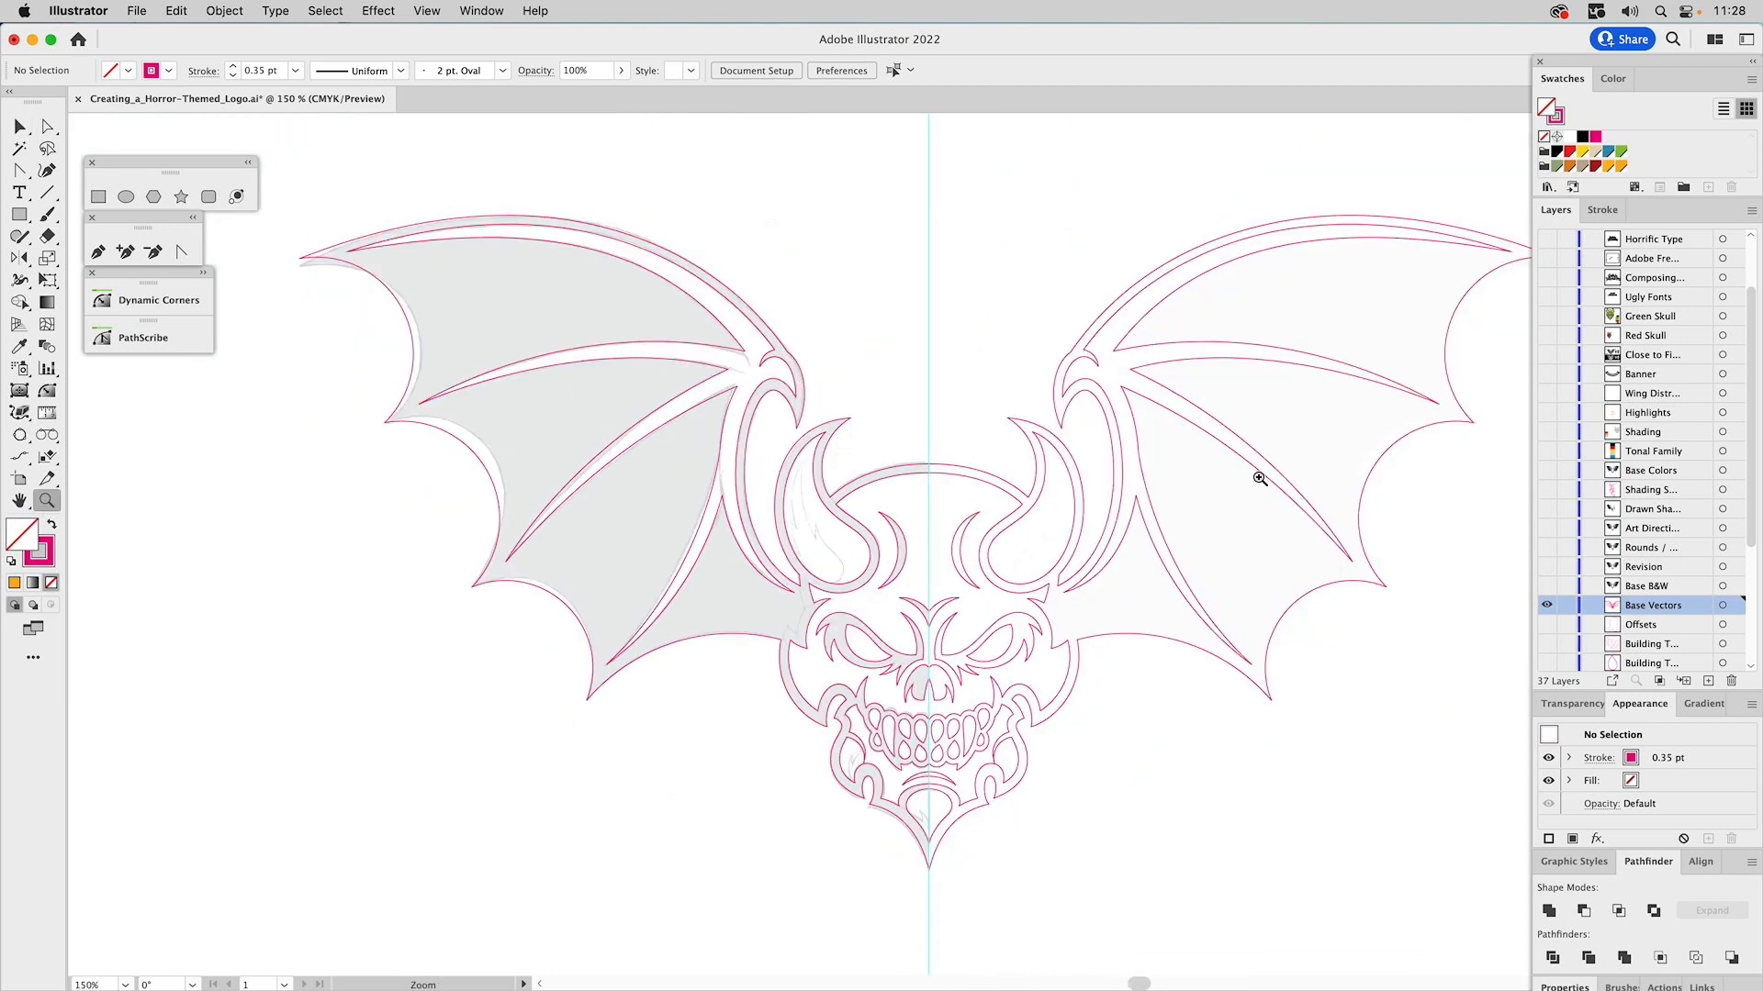
{"action": "key", "text": "v"}
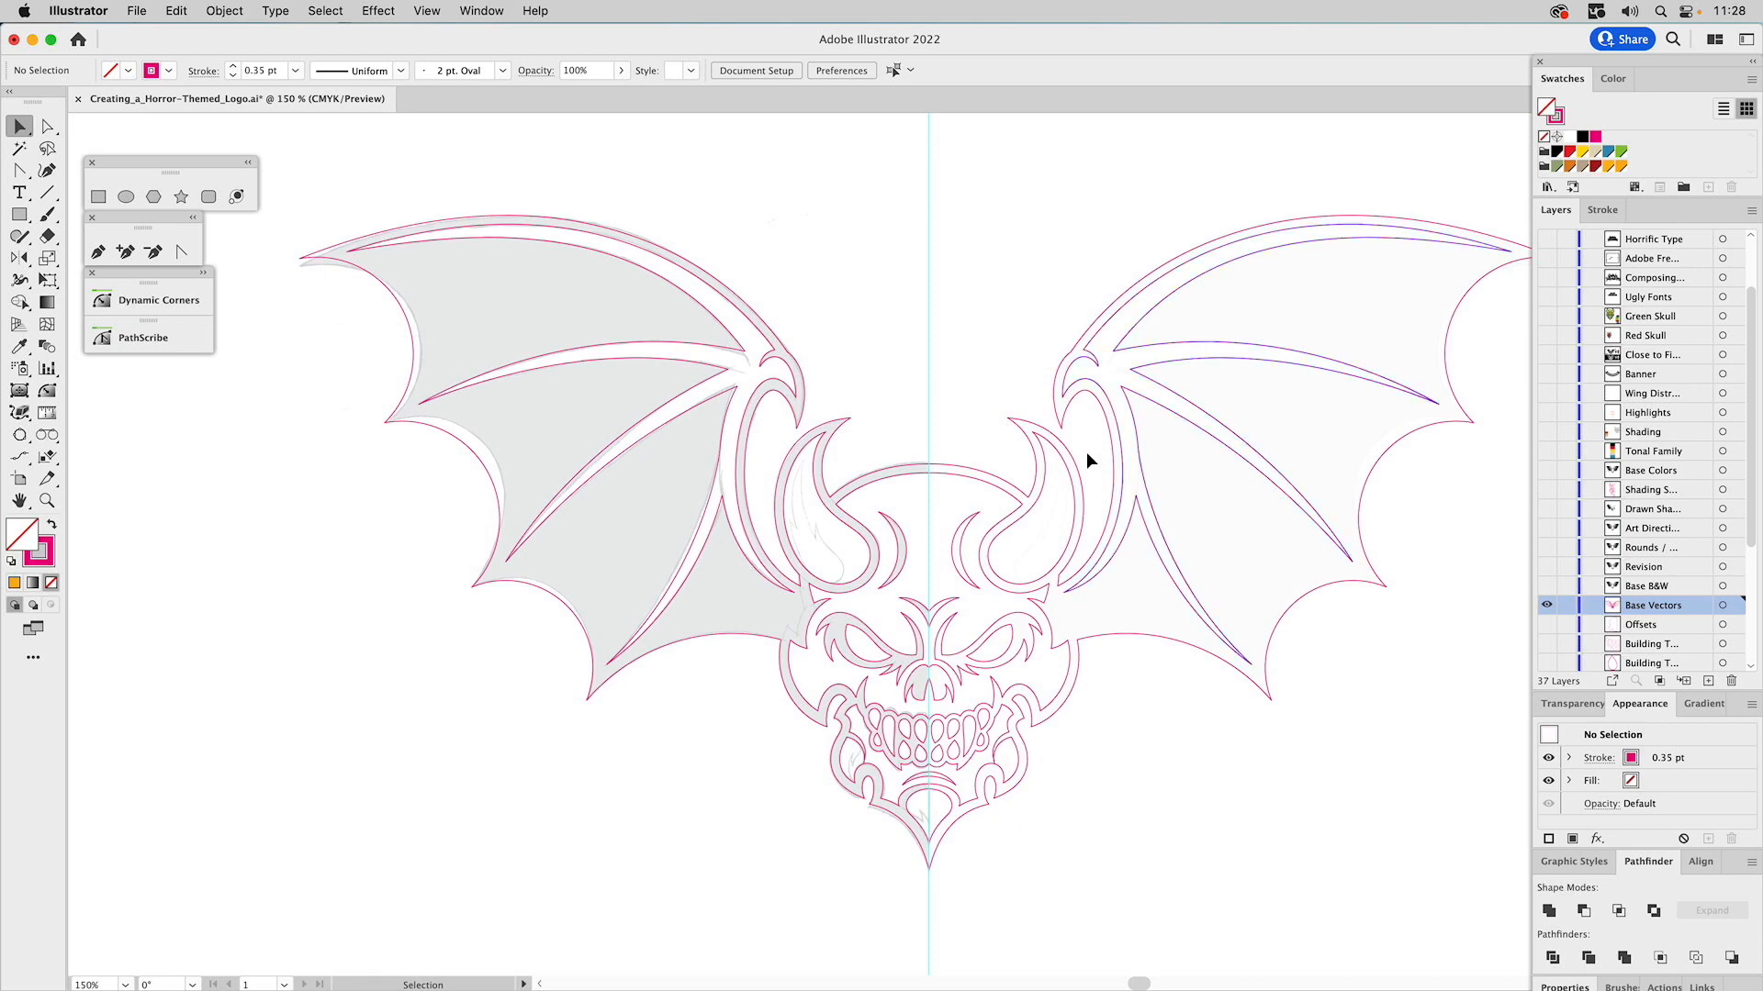
{"action": "left_click", "coordinate": [1547, 586]}
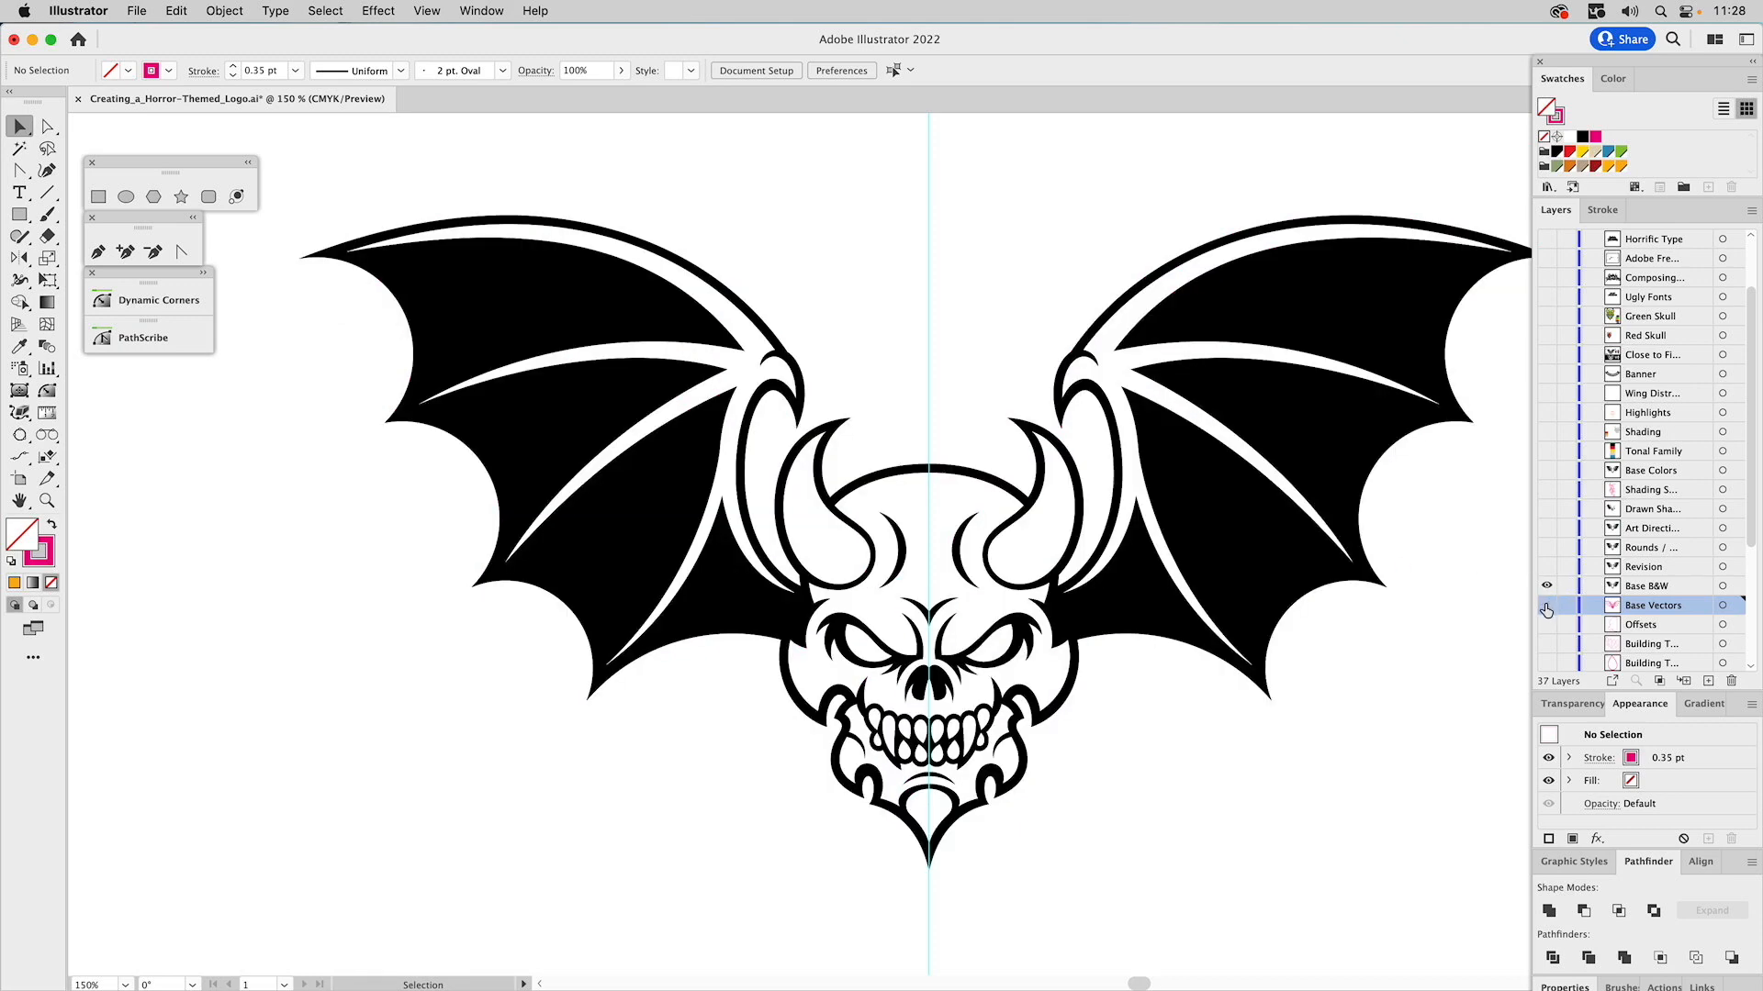
{"action": "scroll", "coordinate": [1581, 617], "scroll_direction": "down", "scroll_amount": 4}
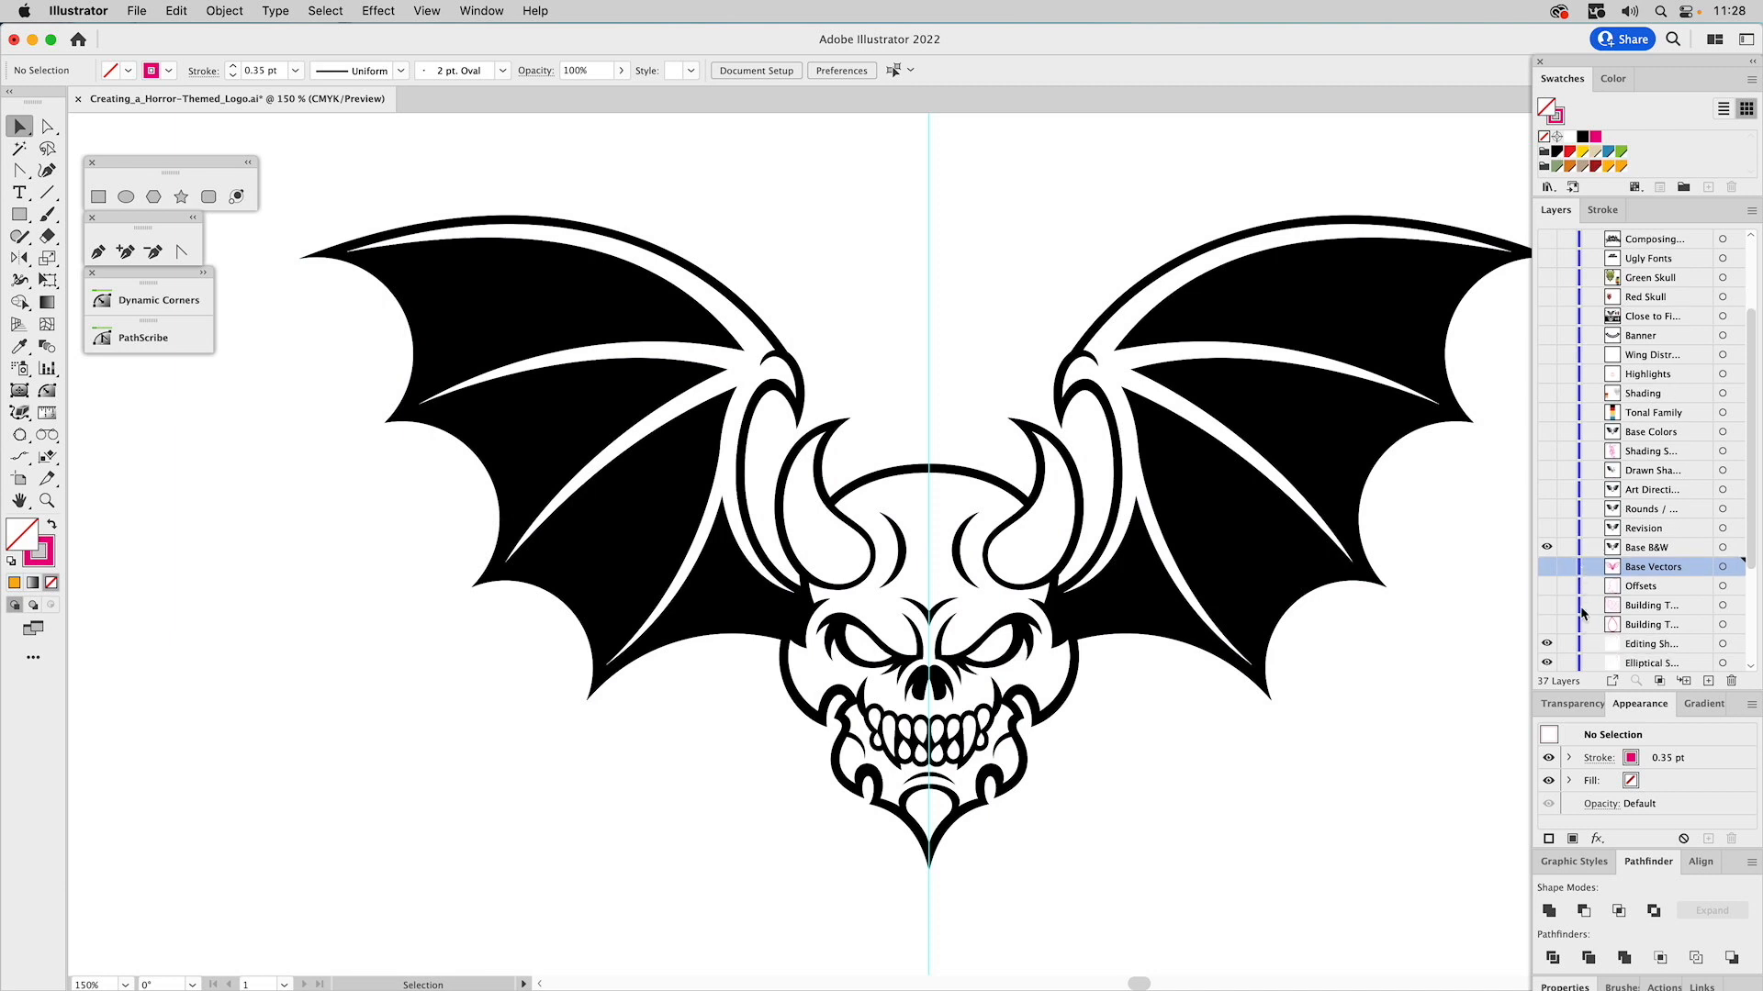
{"action": "left_click", "coordinate": [1546, 567]}
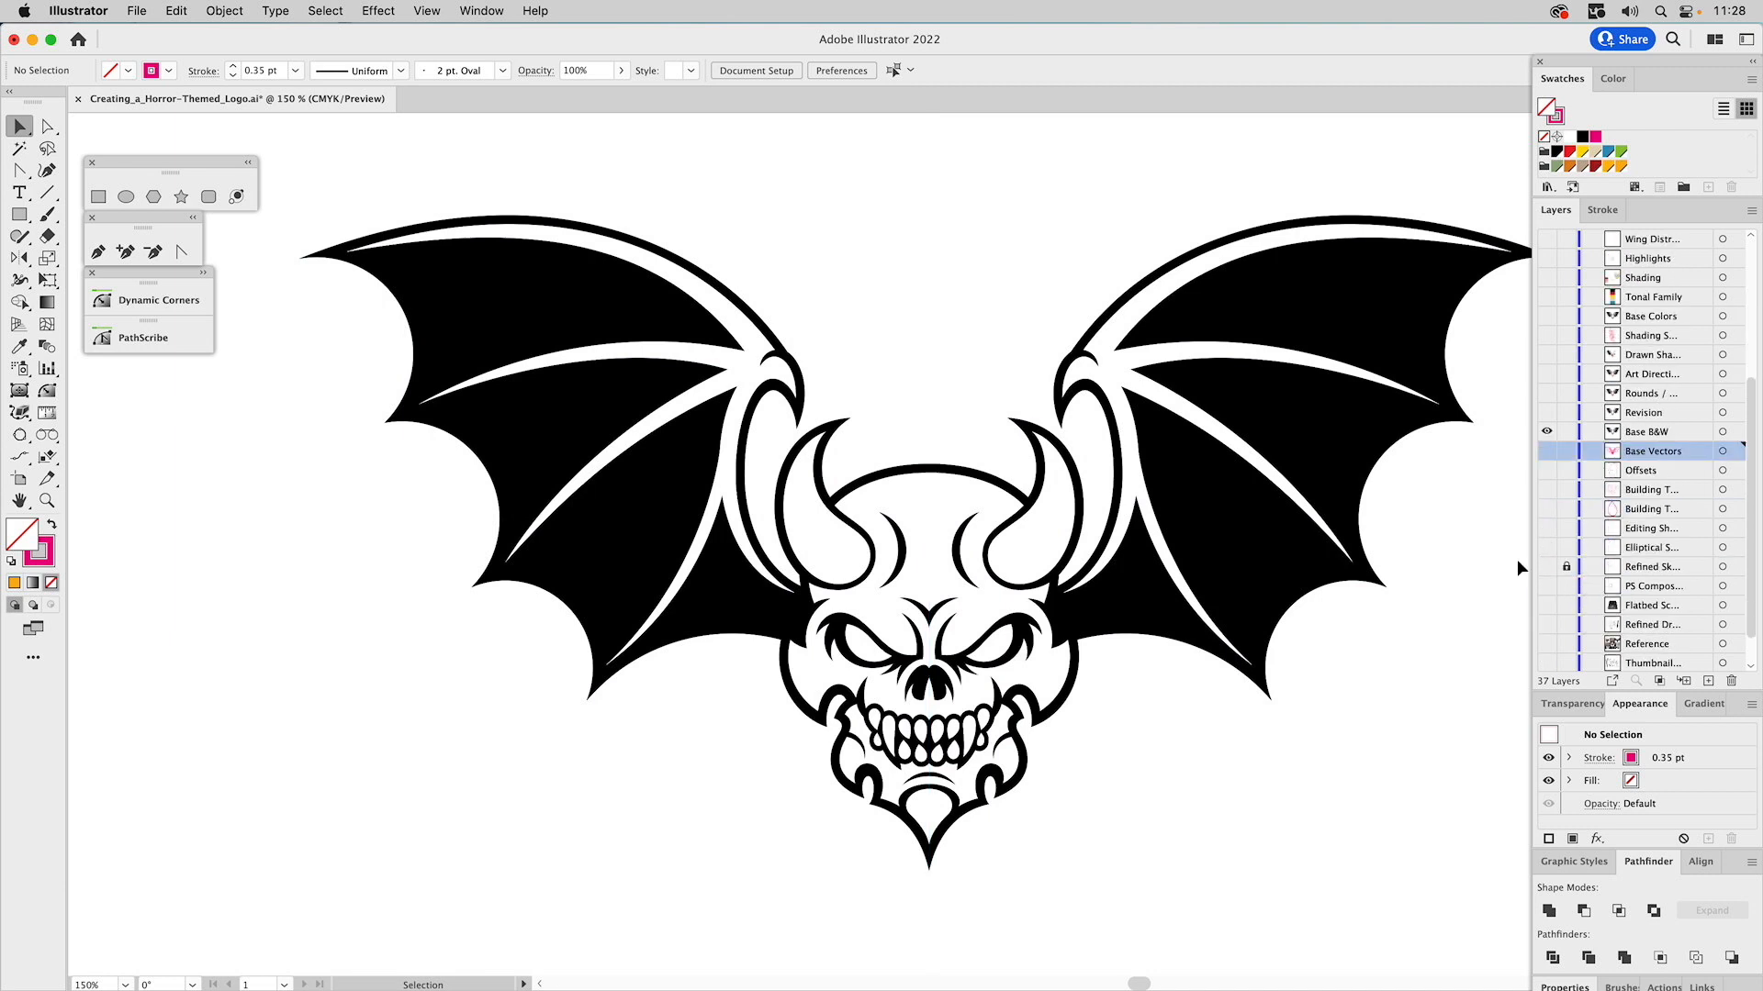
Test the stacked black-and-white shapes by moving the silhouette, the white skull shape and a wing piece aside, undoing each move.
{"action": "left_click", "coordinate": [931, 459]}
{"action": "left_click_drag", "start_coordinate": [930, 459], "coordinate": [956, 291]}
{"action": "key", "text": "super+z"}
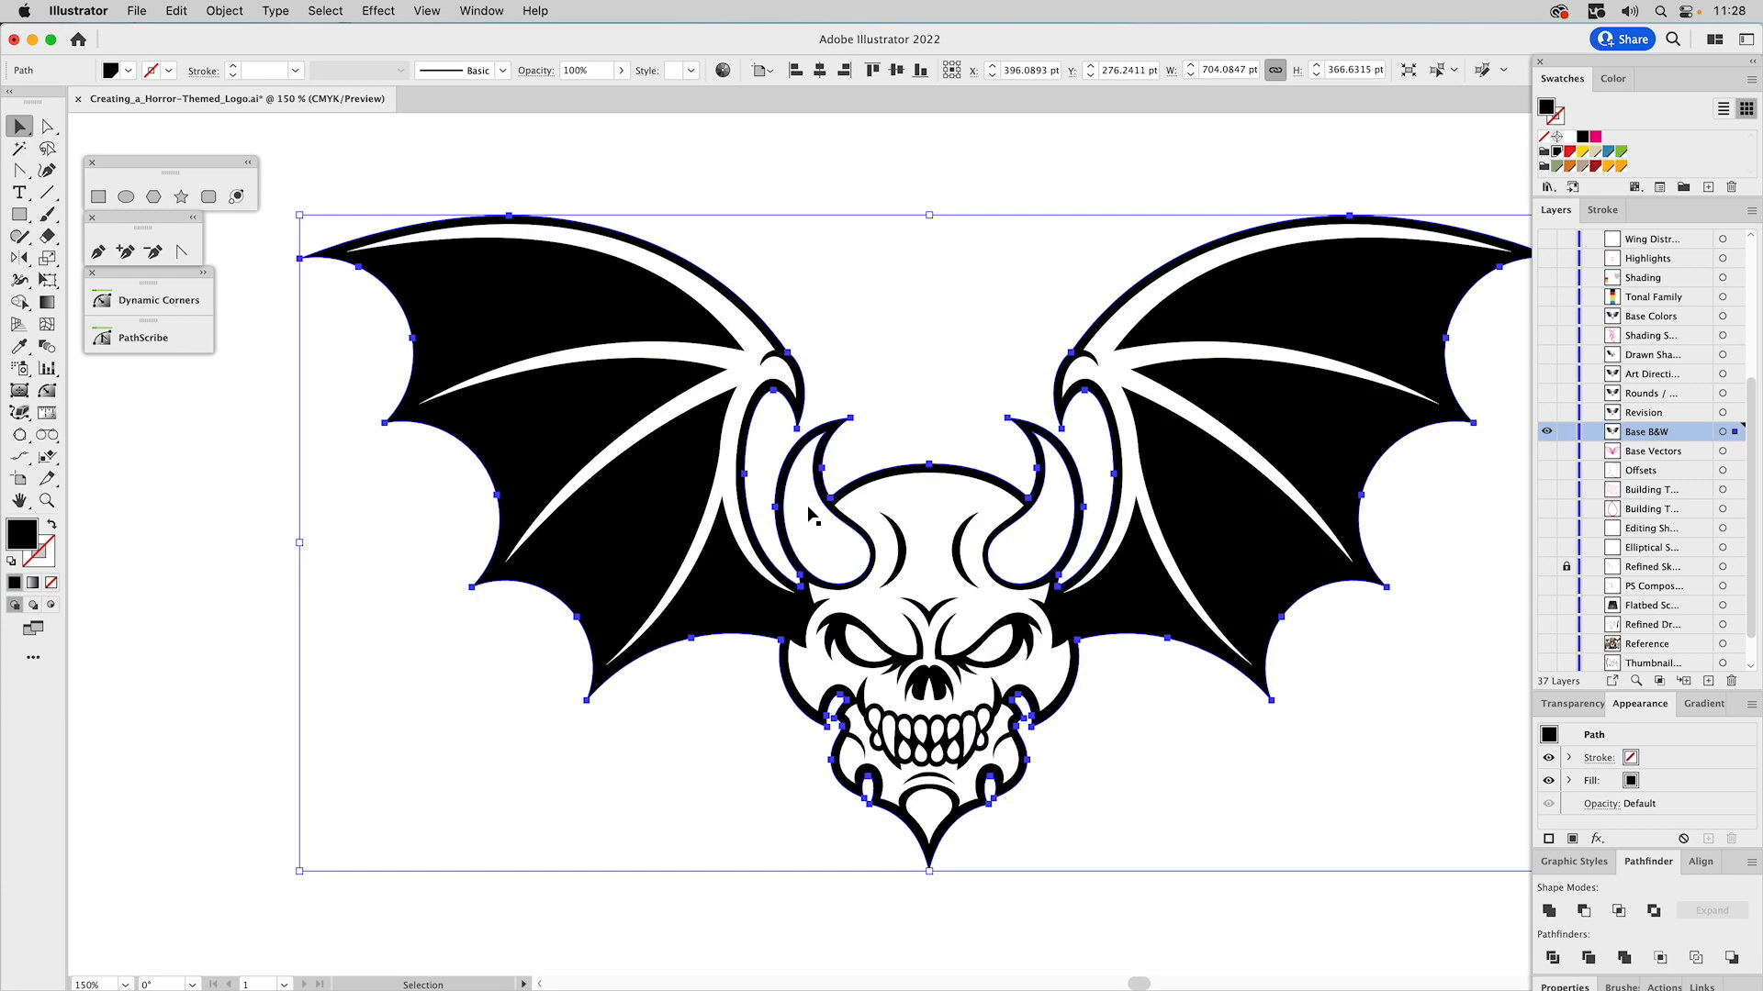
{"action": "left_click", "coordinate": [807, 504]}
{"action": "left_click_drag", "start_coordinate": [1010, 559], "coordinate": [974, 524]}
{"action": "key", "text": "super+z"}
{"action": "key", "text": "super+z"}
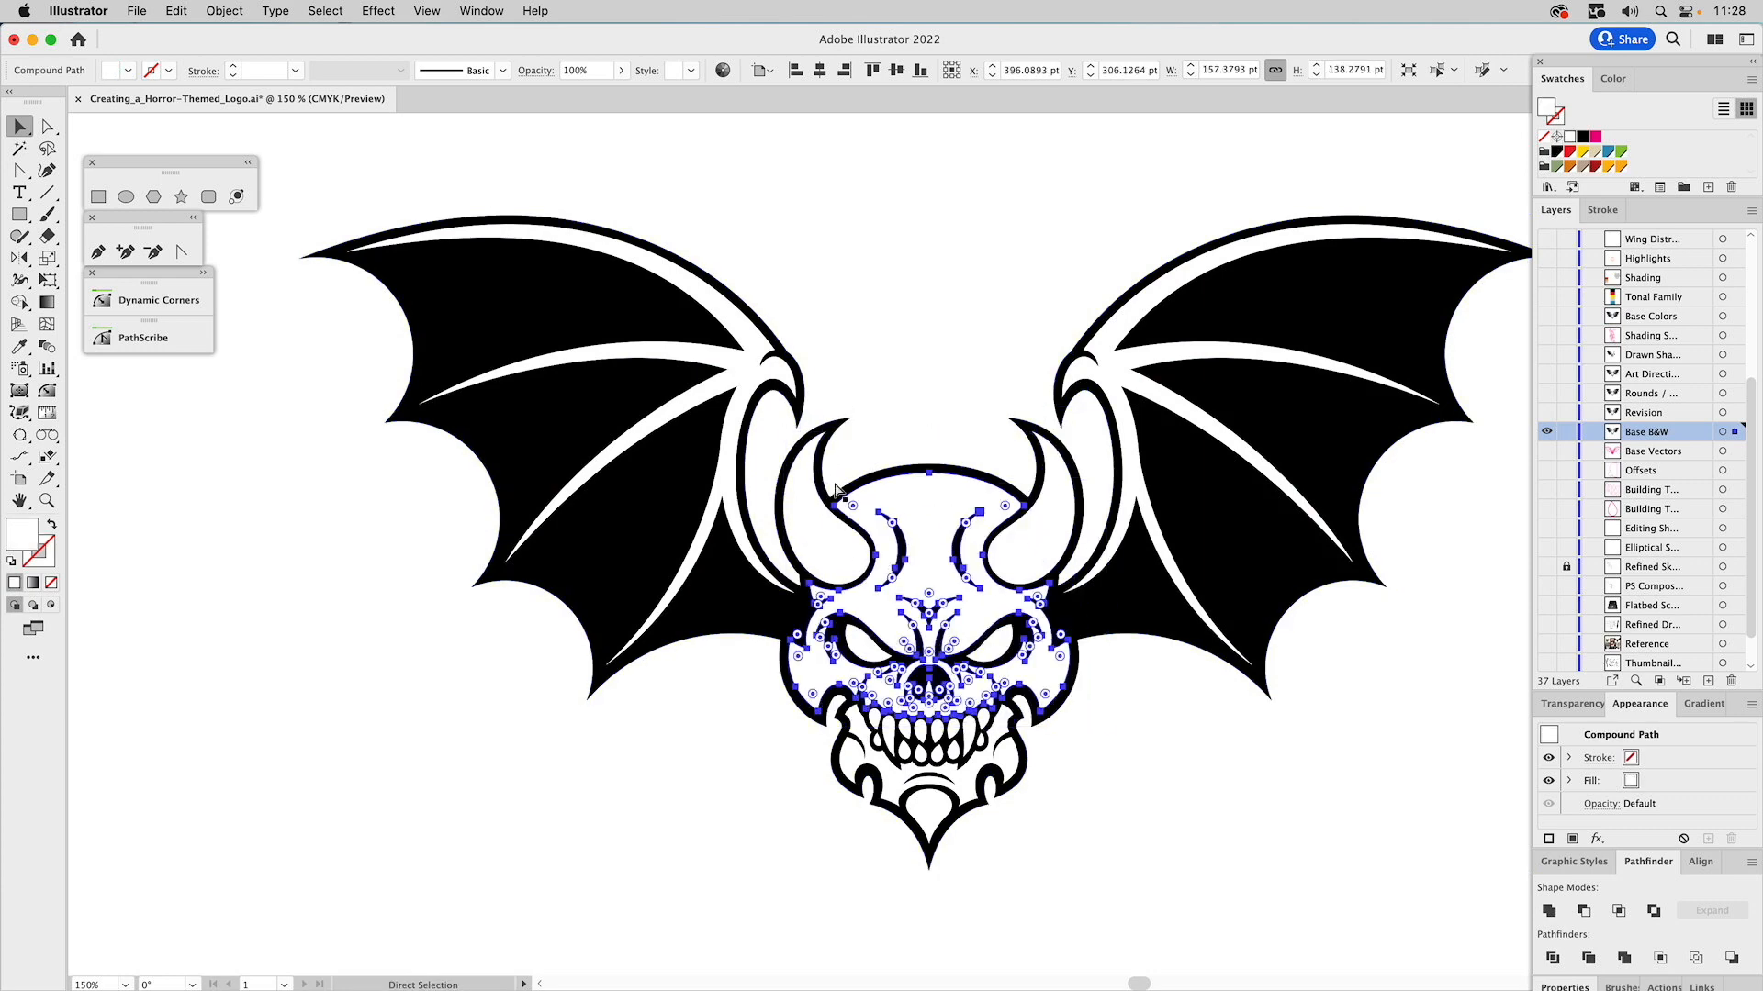
{"action": "left_click_drag", "start_coordinate": [738, 385], "coordinate": [693, 386]}
{"action": "key", "text": "super+z"}
{"action": "left_click", "coordinate": [872, 326]}
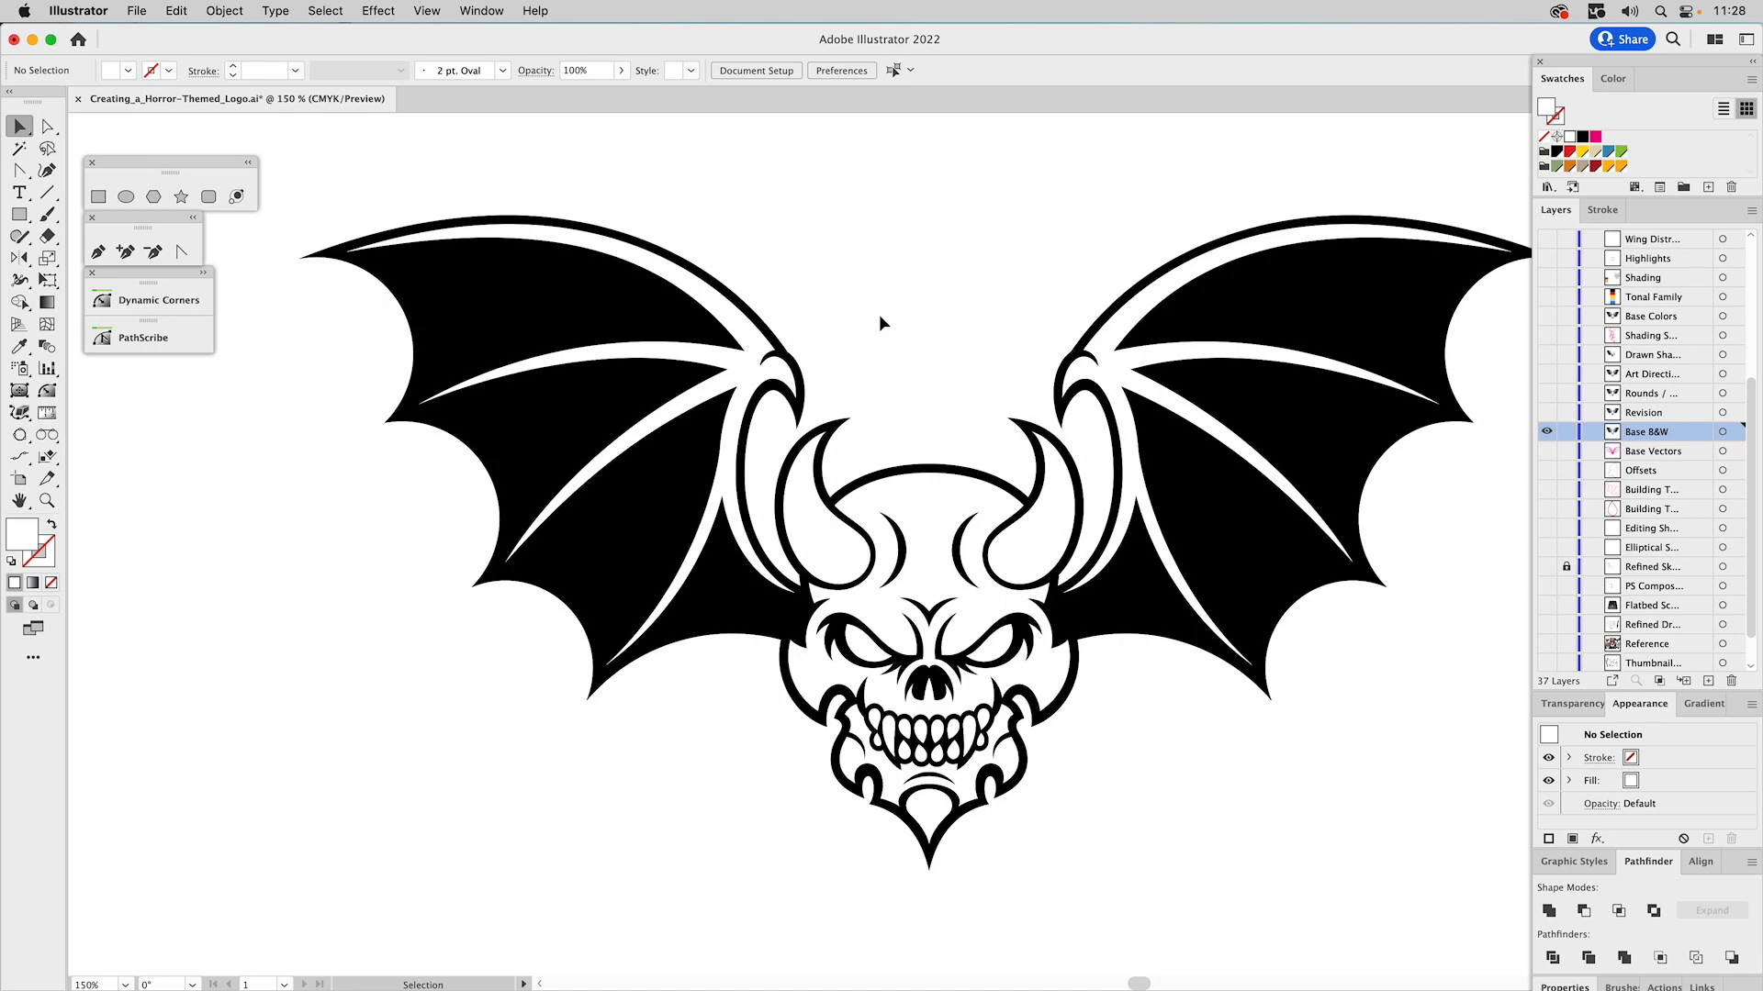
Examine the black-and-white artwork up close where the wing meets the side of the skull, and then as a whole.
{"action": "key", "text": "super+0"}
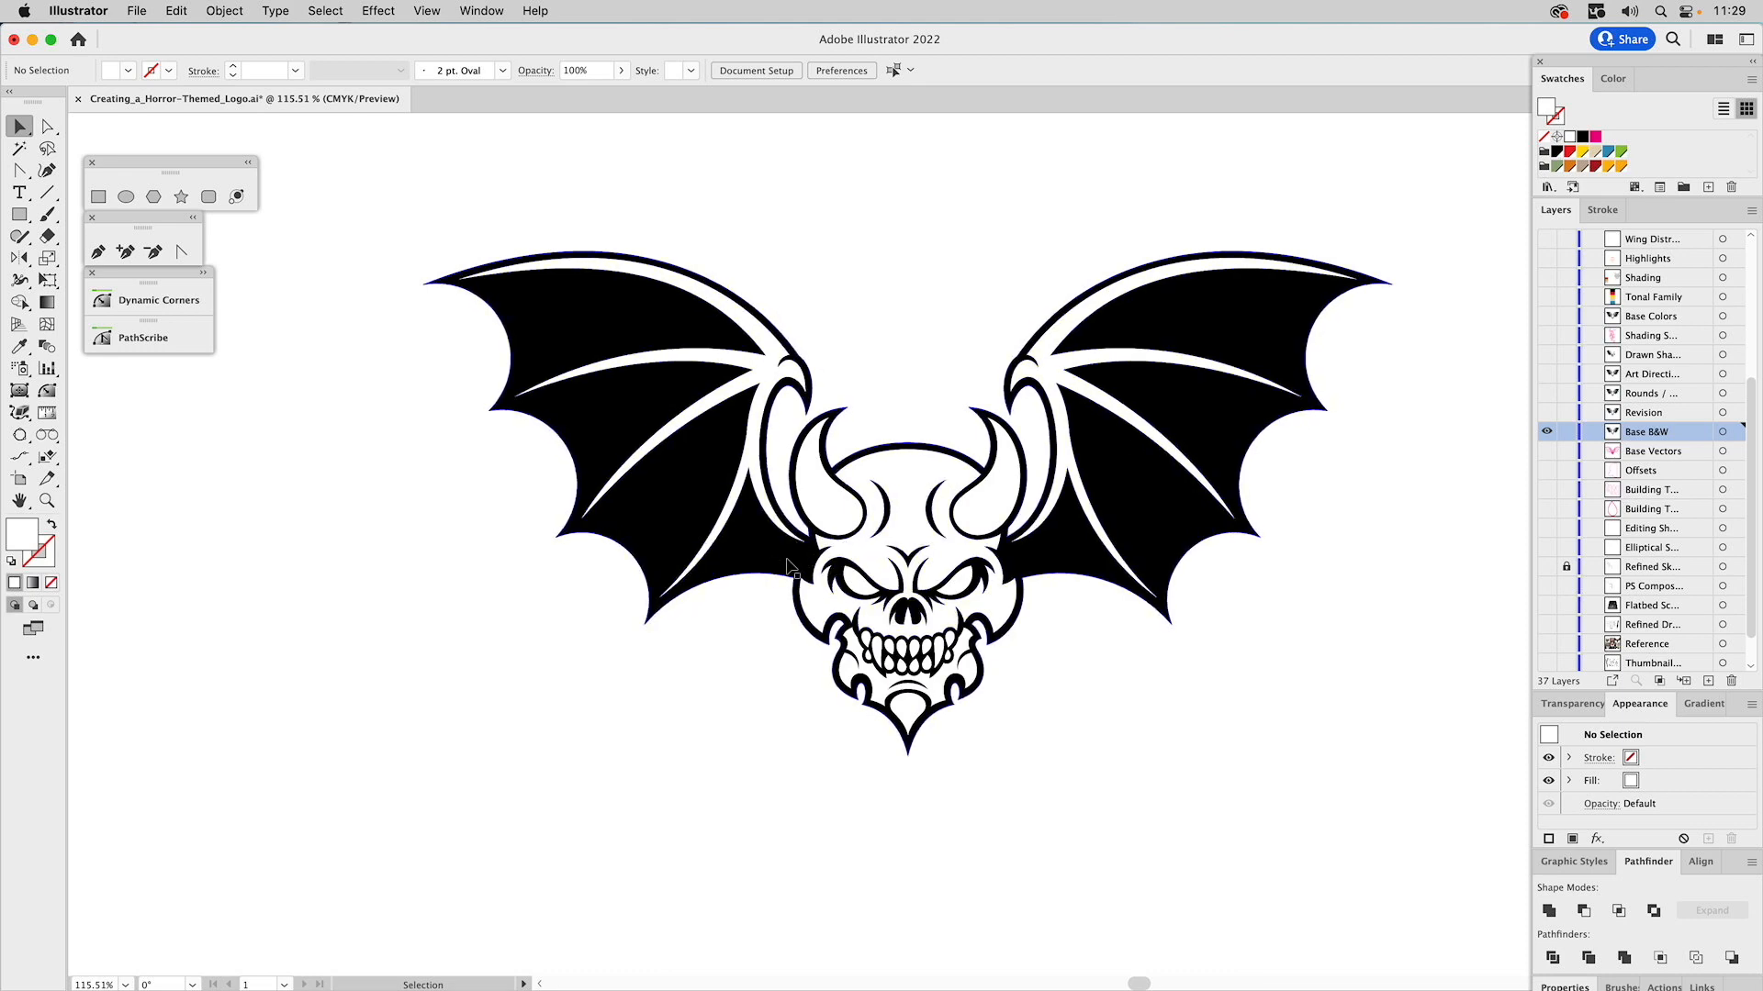
{"action": "key", "text": "z"}
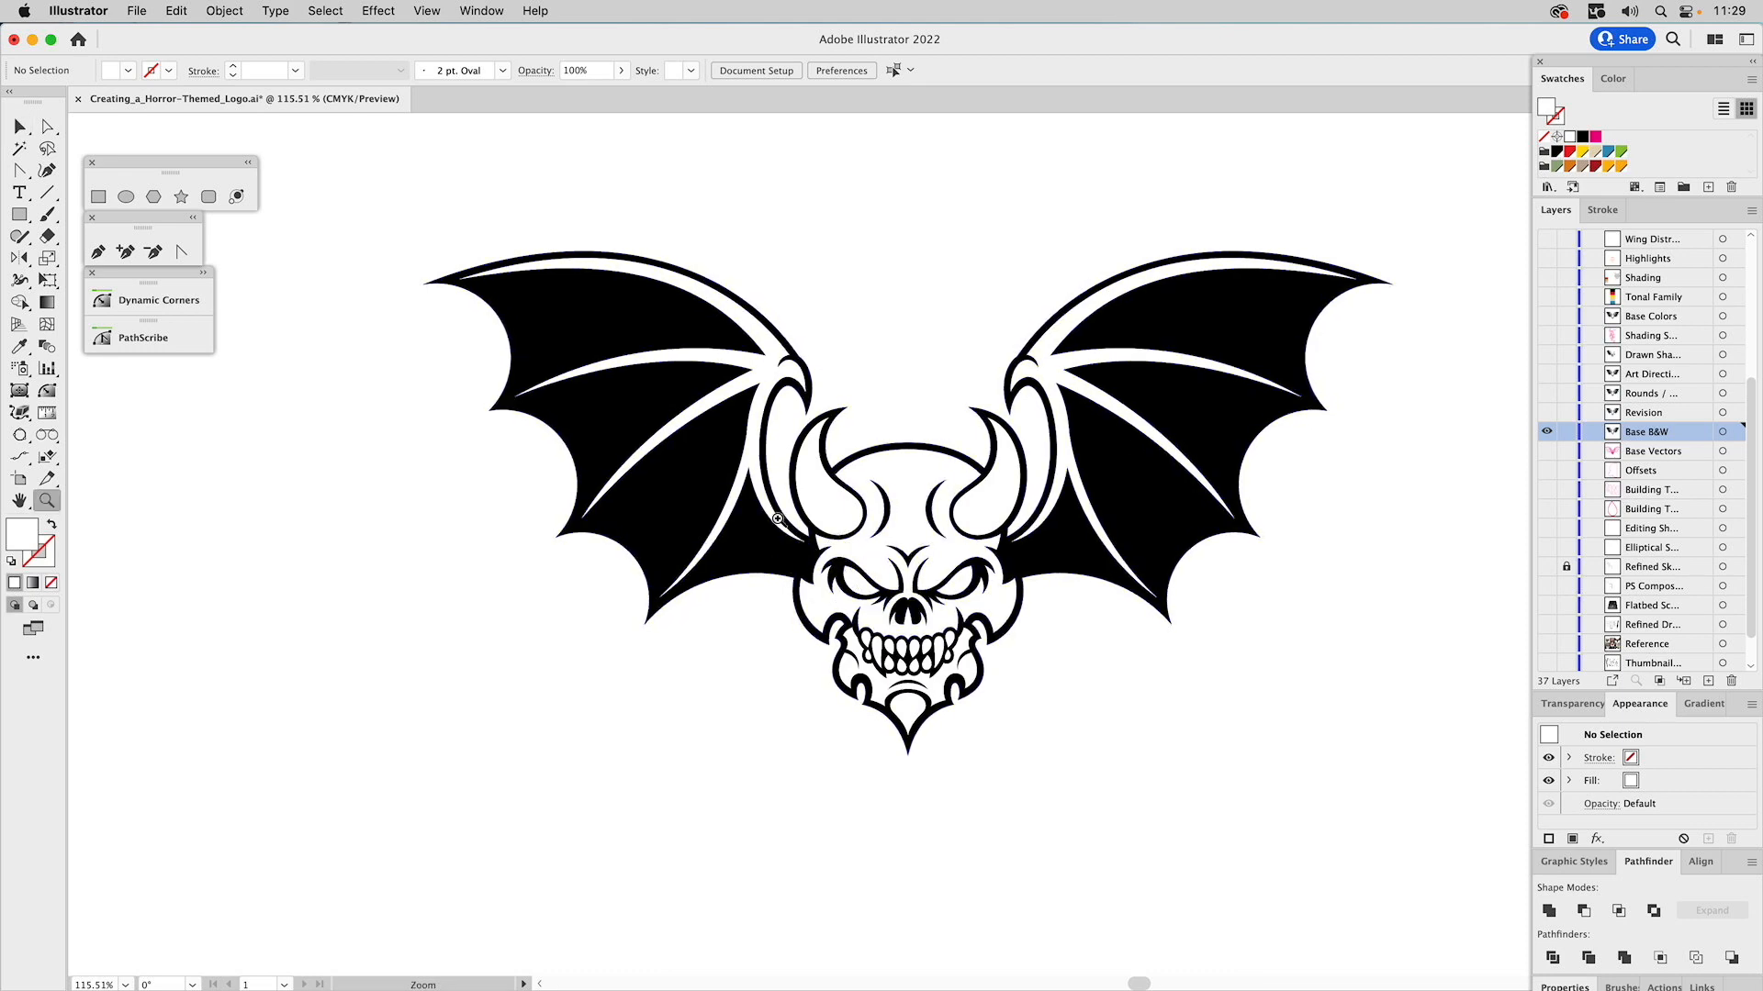
{"action": "left_click_drag", "start_coordinate": [832, 598], "coordinate": [843, 698]}
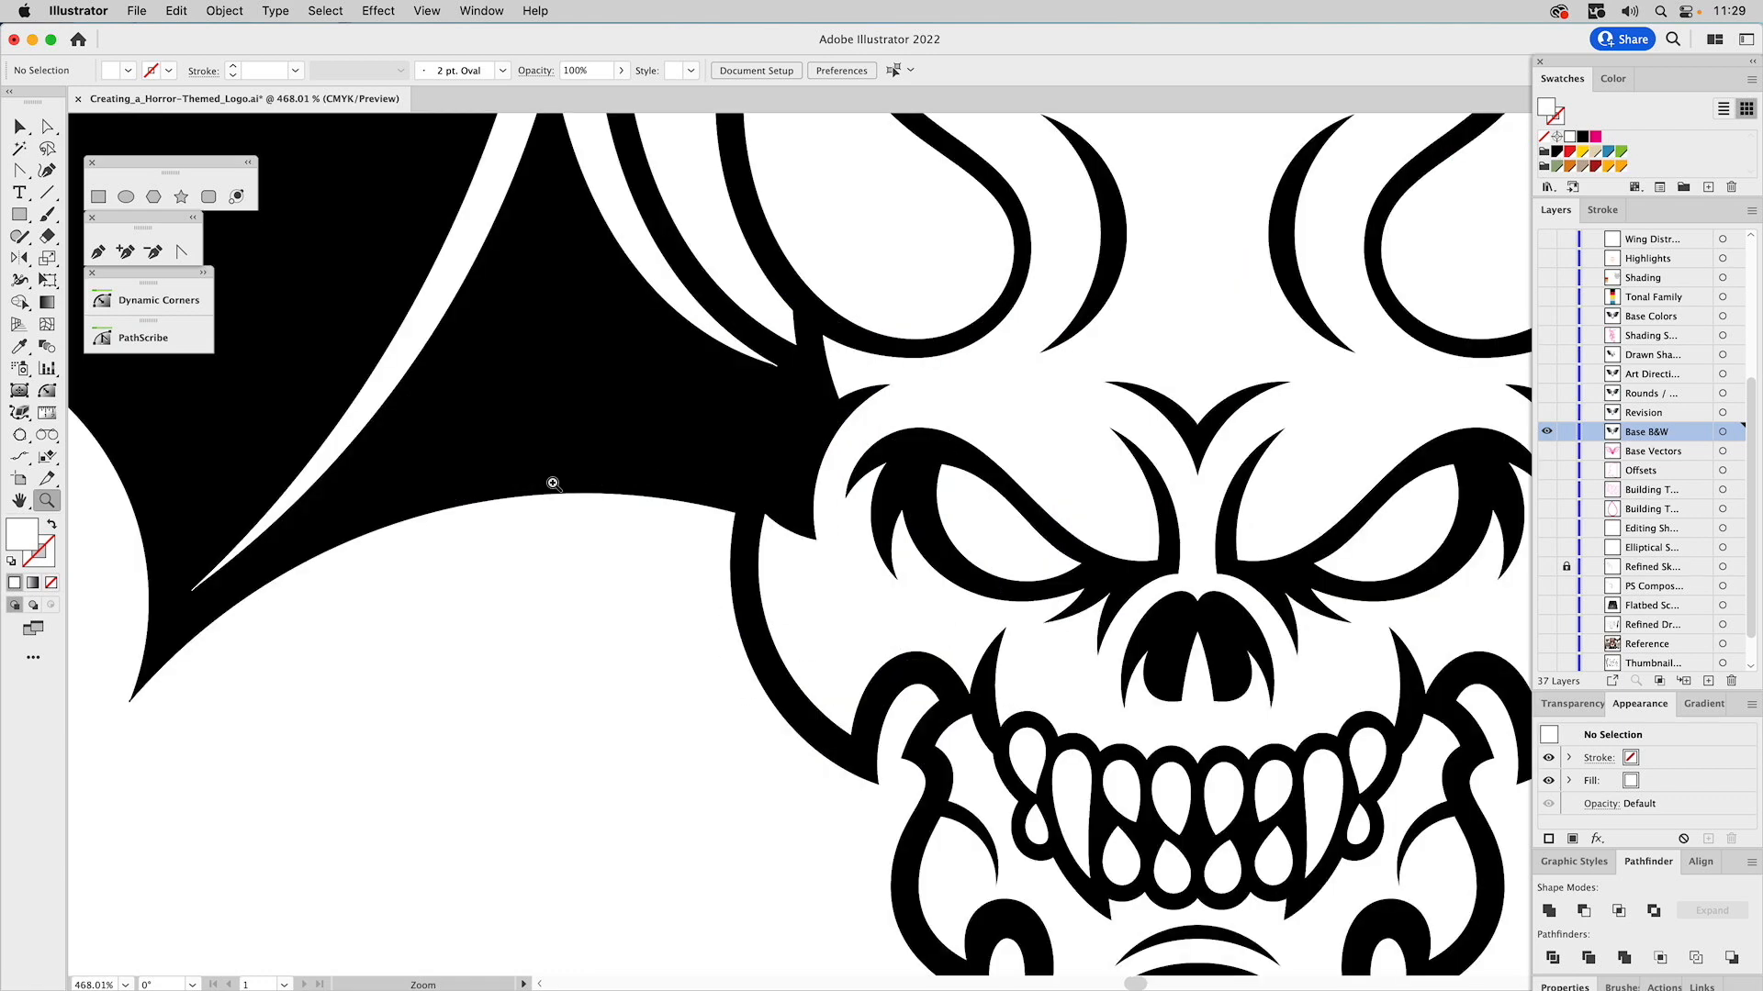
{"action": "key", "text": "v"}
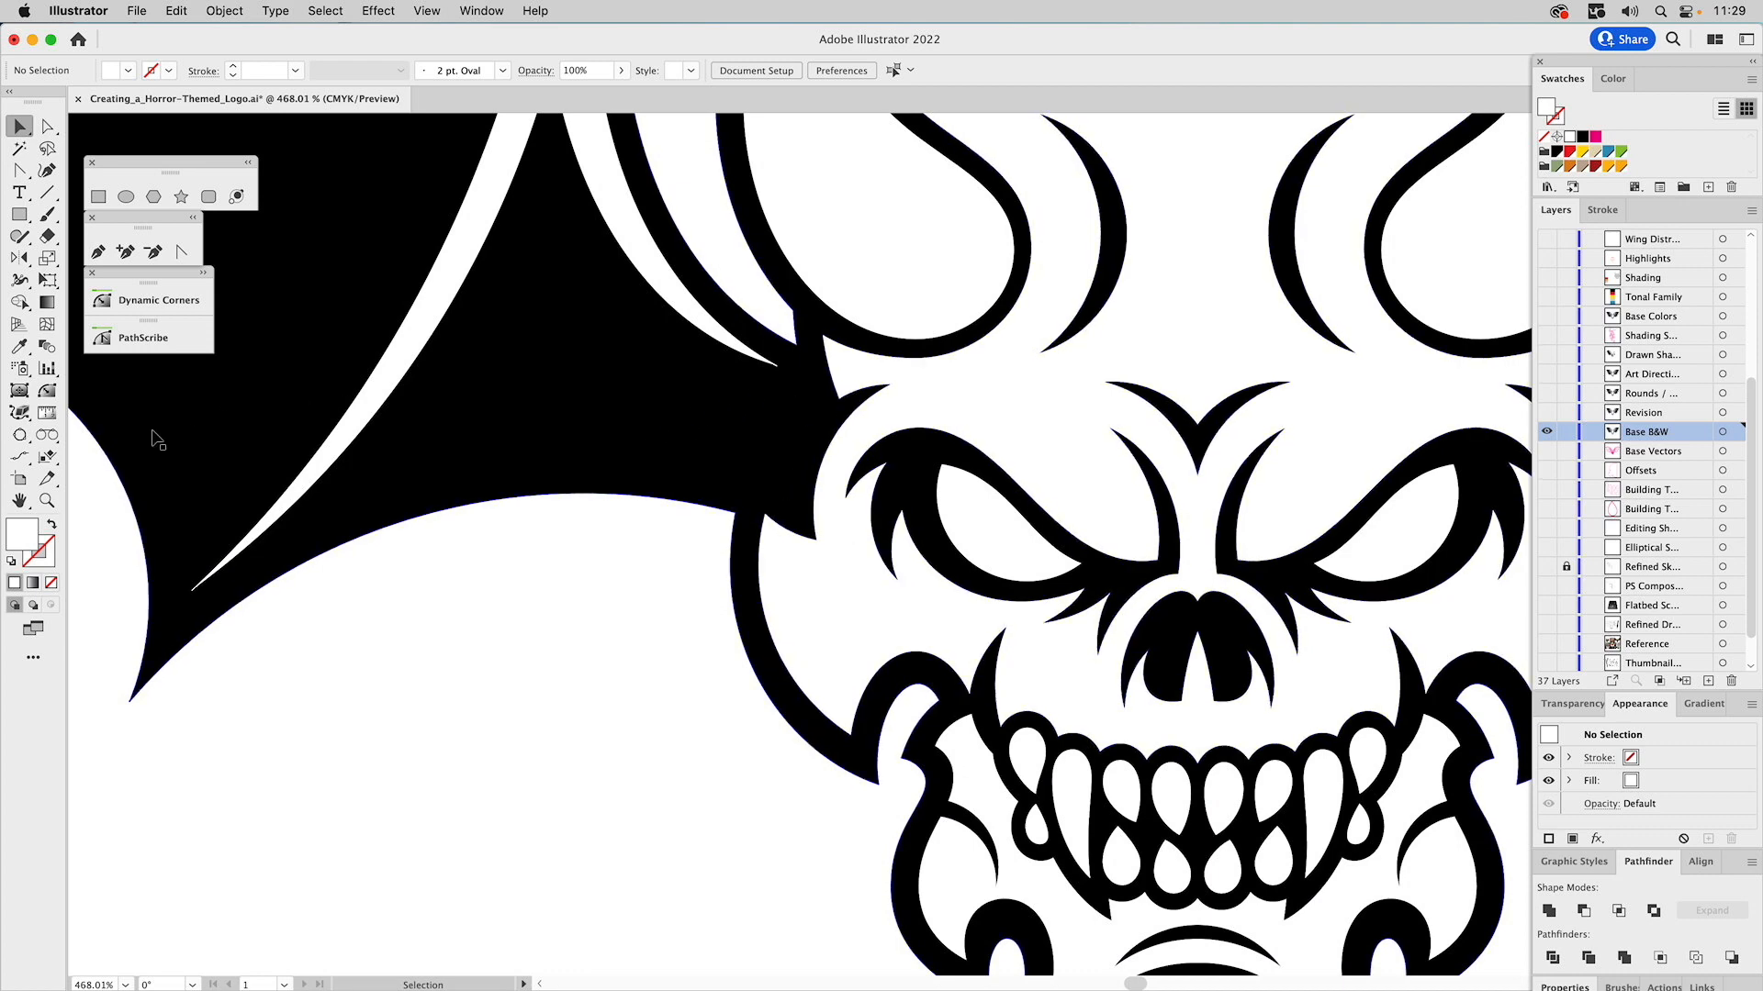
{"action": "left_click", "coordinate": [47, 501]}
{"action": "left_click", "coordinate": [922, 549], "text": "alt"}
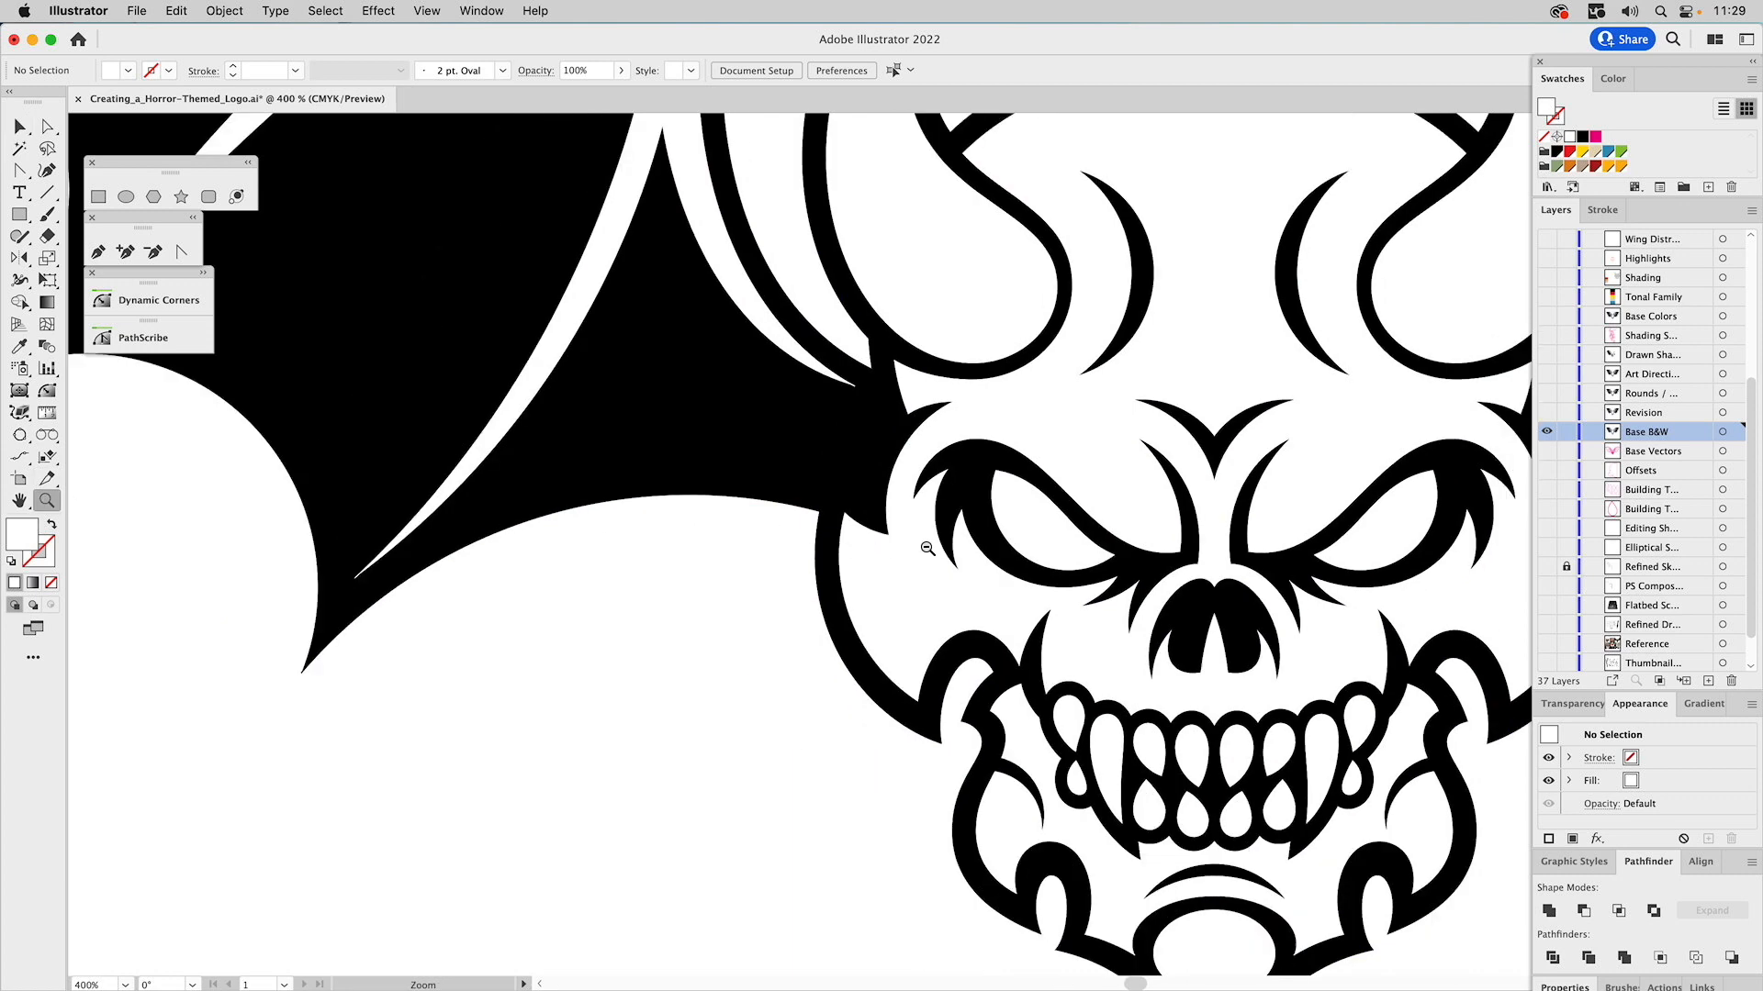
{"action": "left_click", "coordinate": [929, 547], "text": "alt"}
{"action": "left_click", "coordinate": [929, 547], "text": "alt"}
{"action": "left_click_drag", "start_coordinate": [1009, 533], "coordinate": [909, 595]}
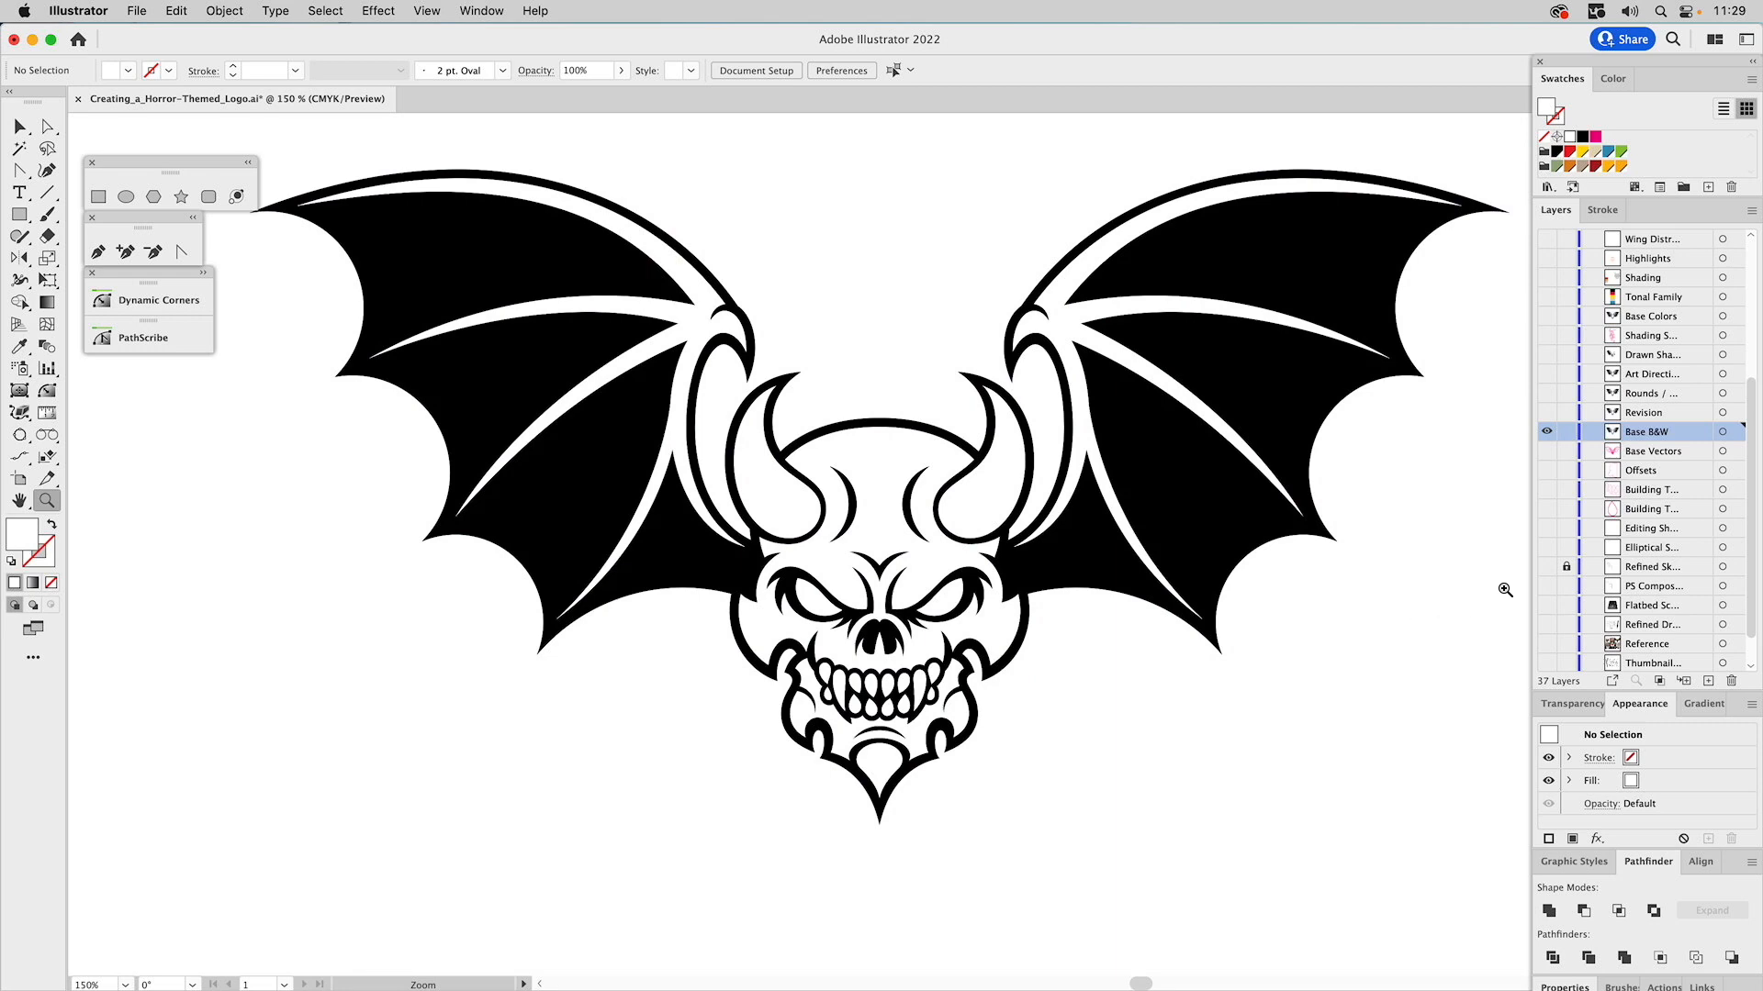
Compare the Revision layer with the Base B&W layer by repeatedly showing and hiding the Revision layer.
{"action": "left_click", "coordinate": [1548, 415]}
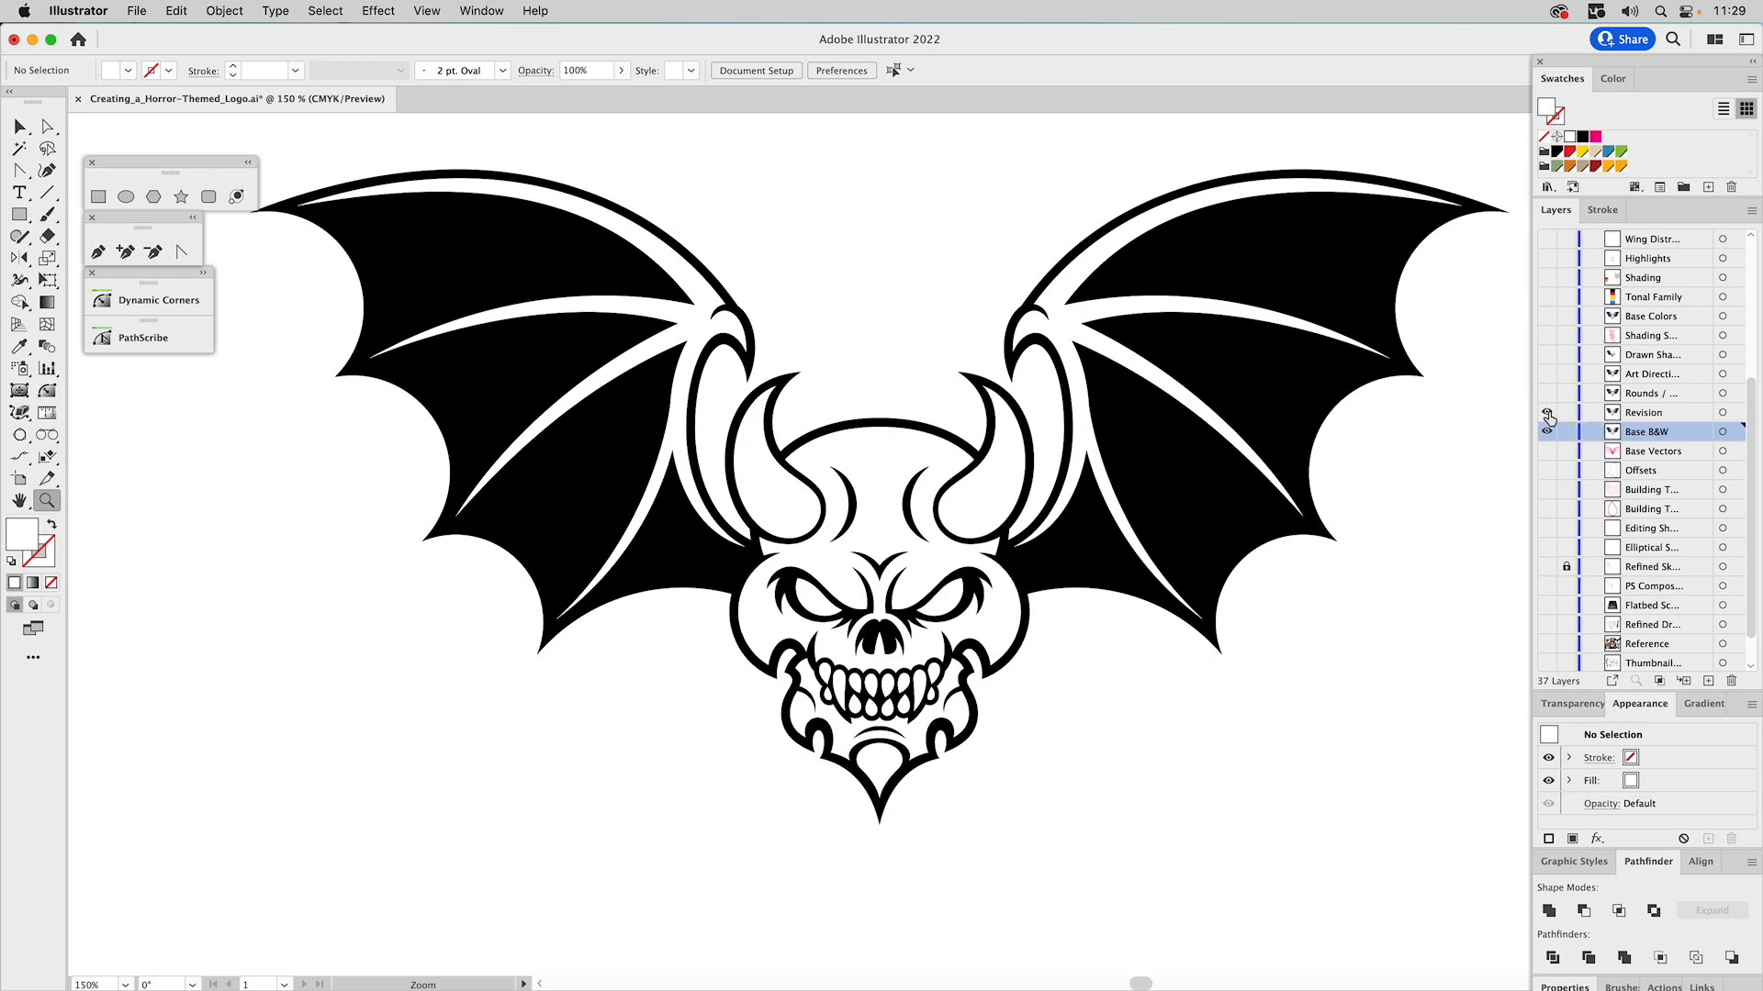
{"action": "left_click", "coordinate": [1548, 415]}
{"action": "left_click", "coordinate": [1547, 415]}
{"action": "left_click", "coordinate": [1548, 414]}
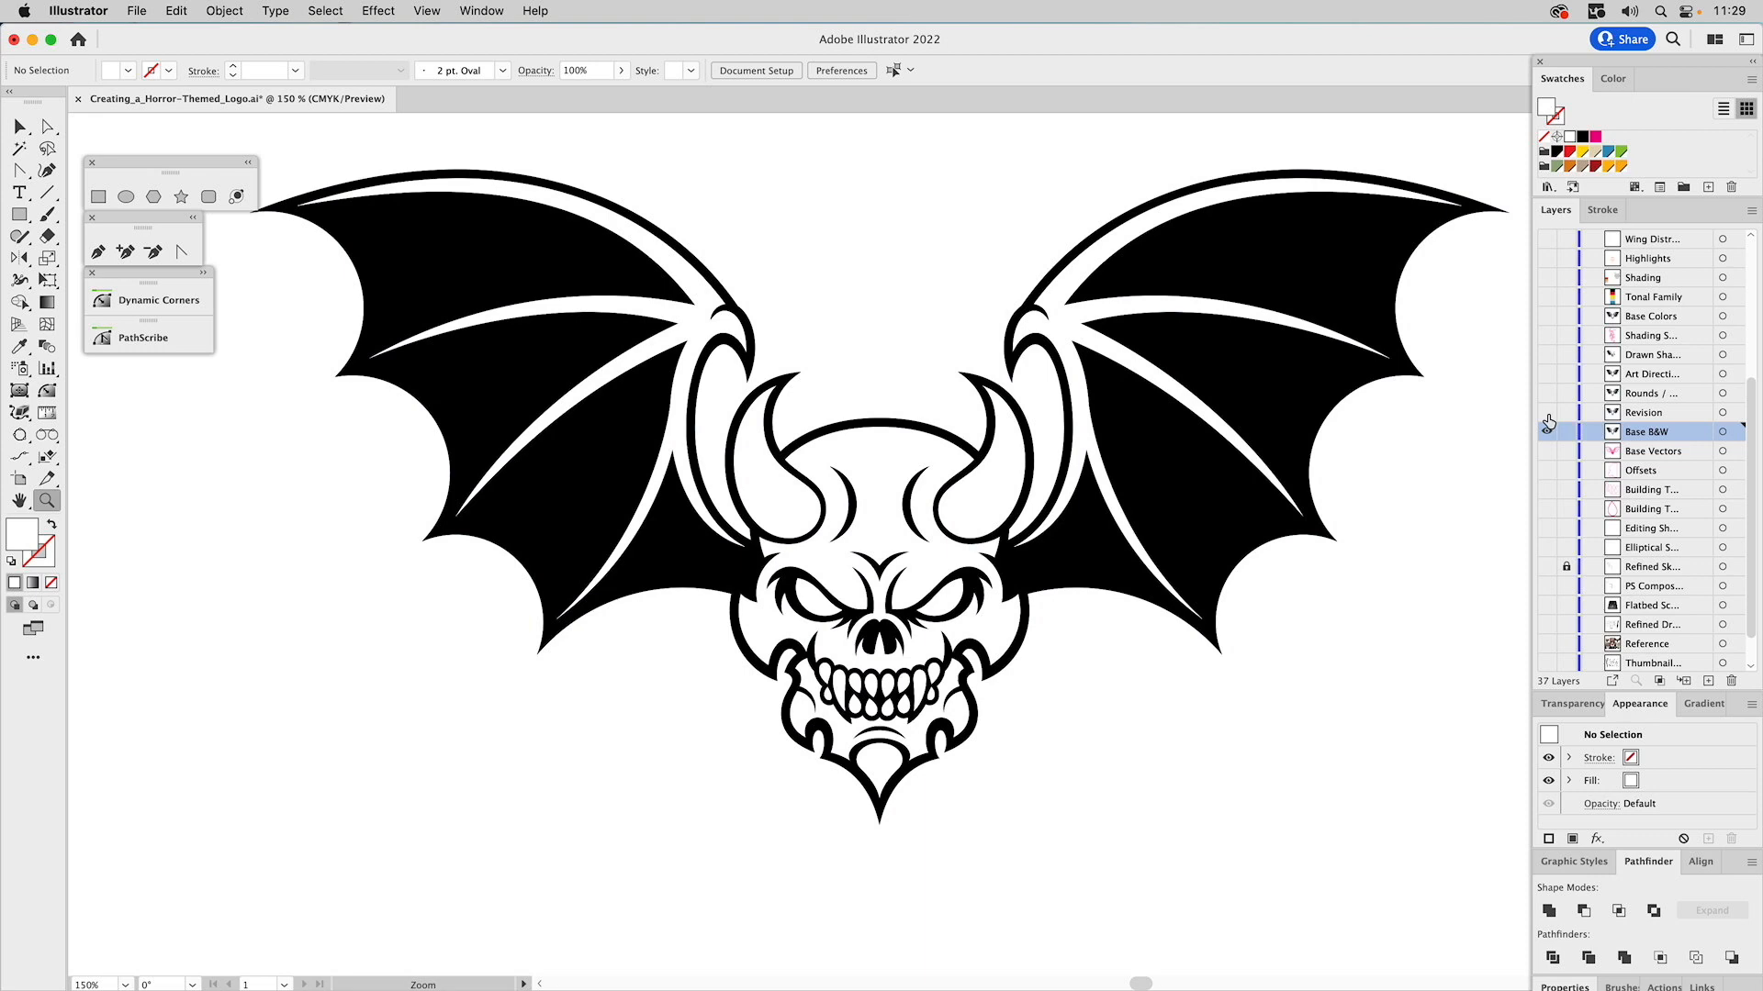
{"action": "left_click", "coordinate": [1548, 415]}
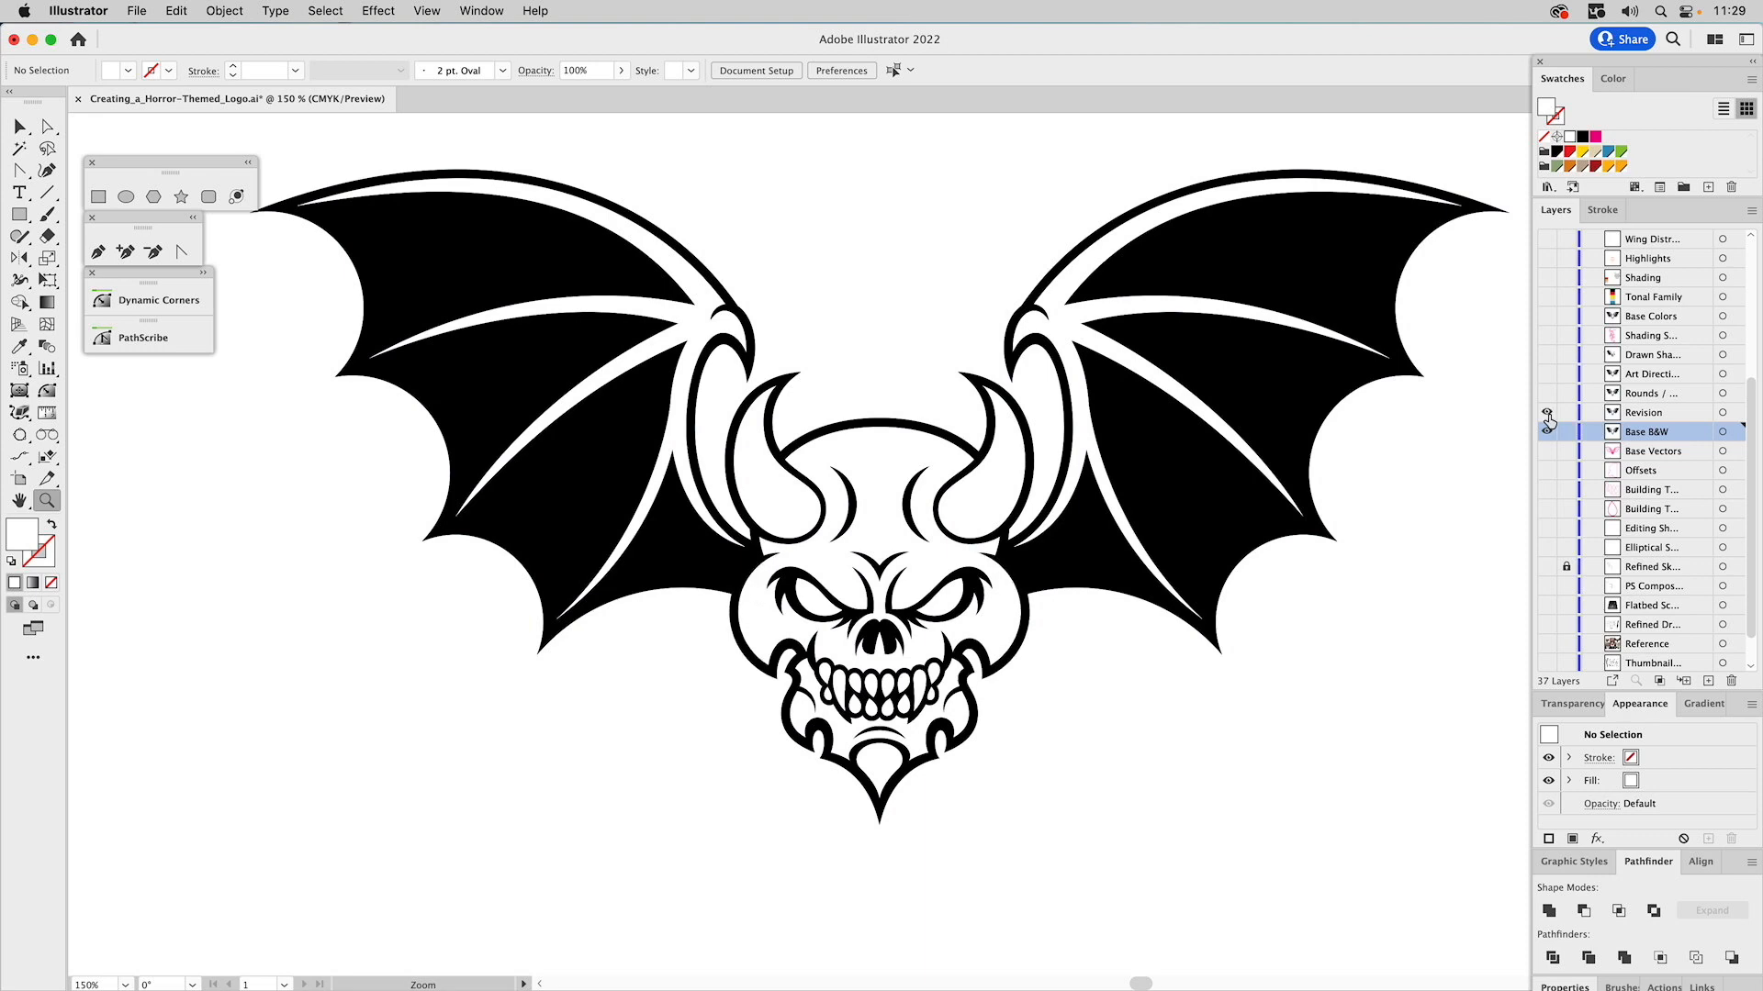
{"action": "left_click", "coordinate": [1548, 414]}
{"action": "left_click", "coordinate": [1548, 415]}
{"action": "left_click", "coordinate": [1548, 415]}
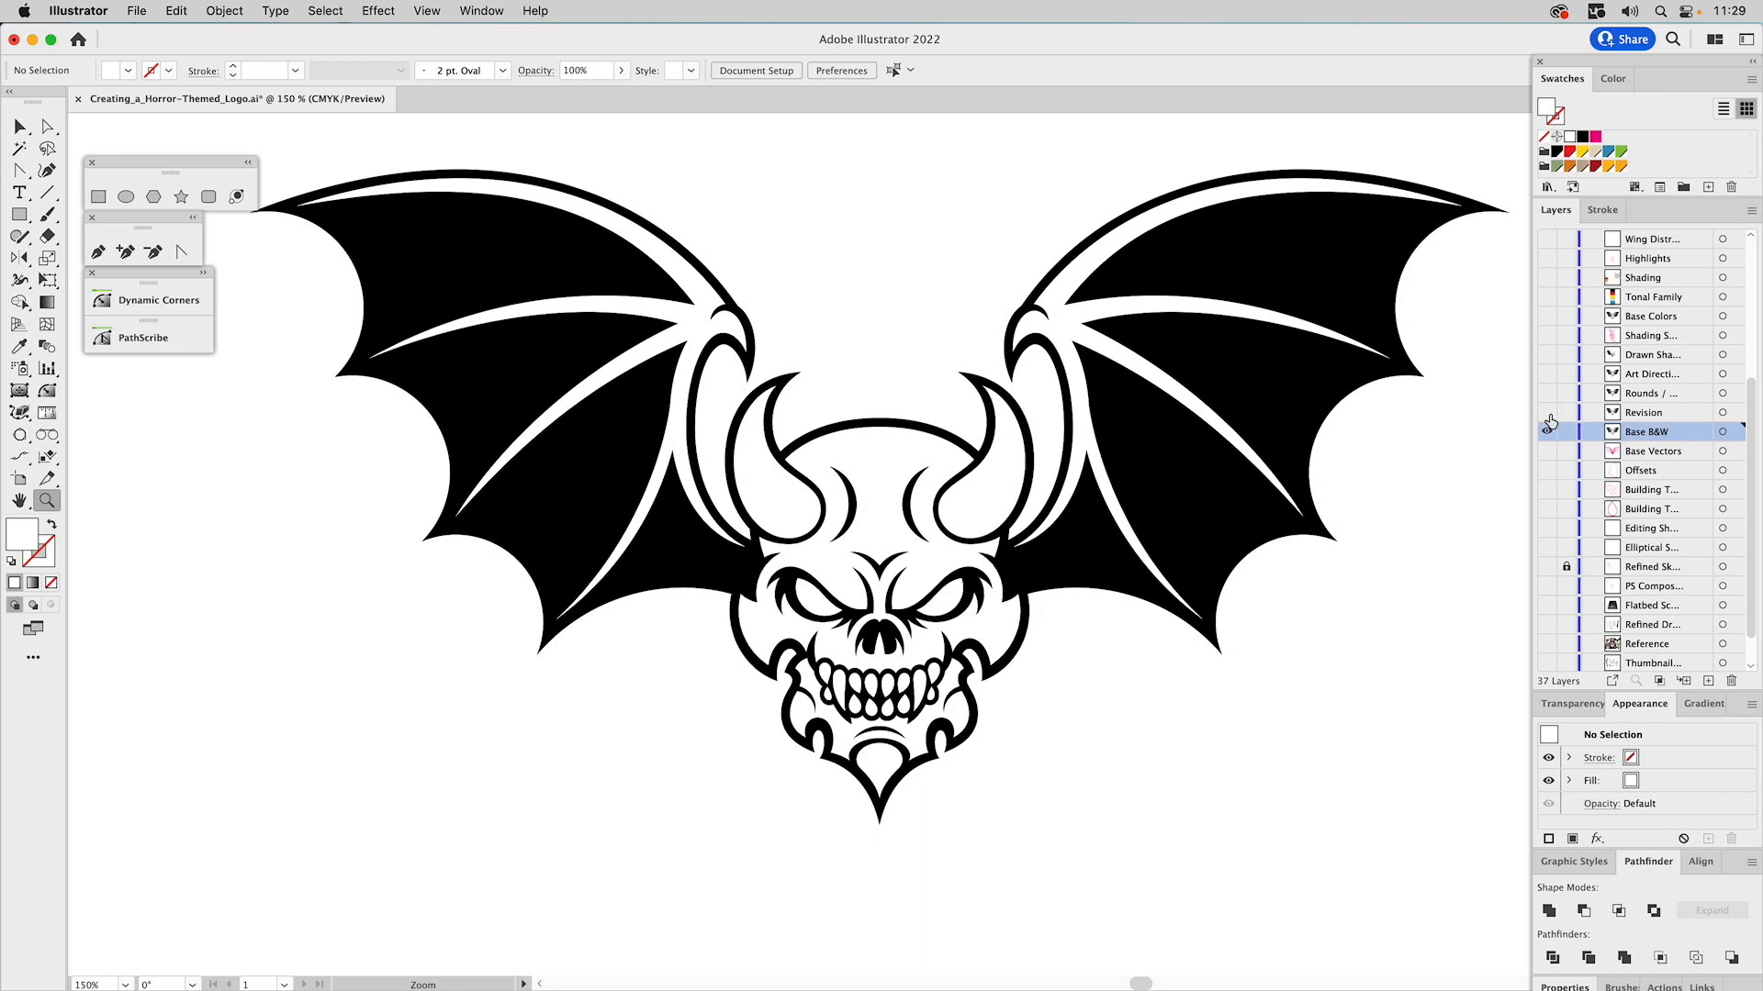
Show the Revision layer in place of the Base B&W layer and inspect its eye and nose area.
{"action": "left_click", "coordinate": [1548, 415]}
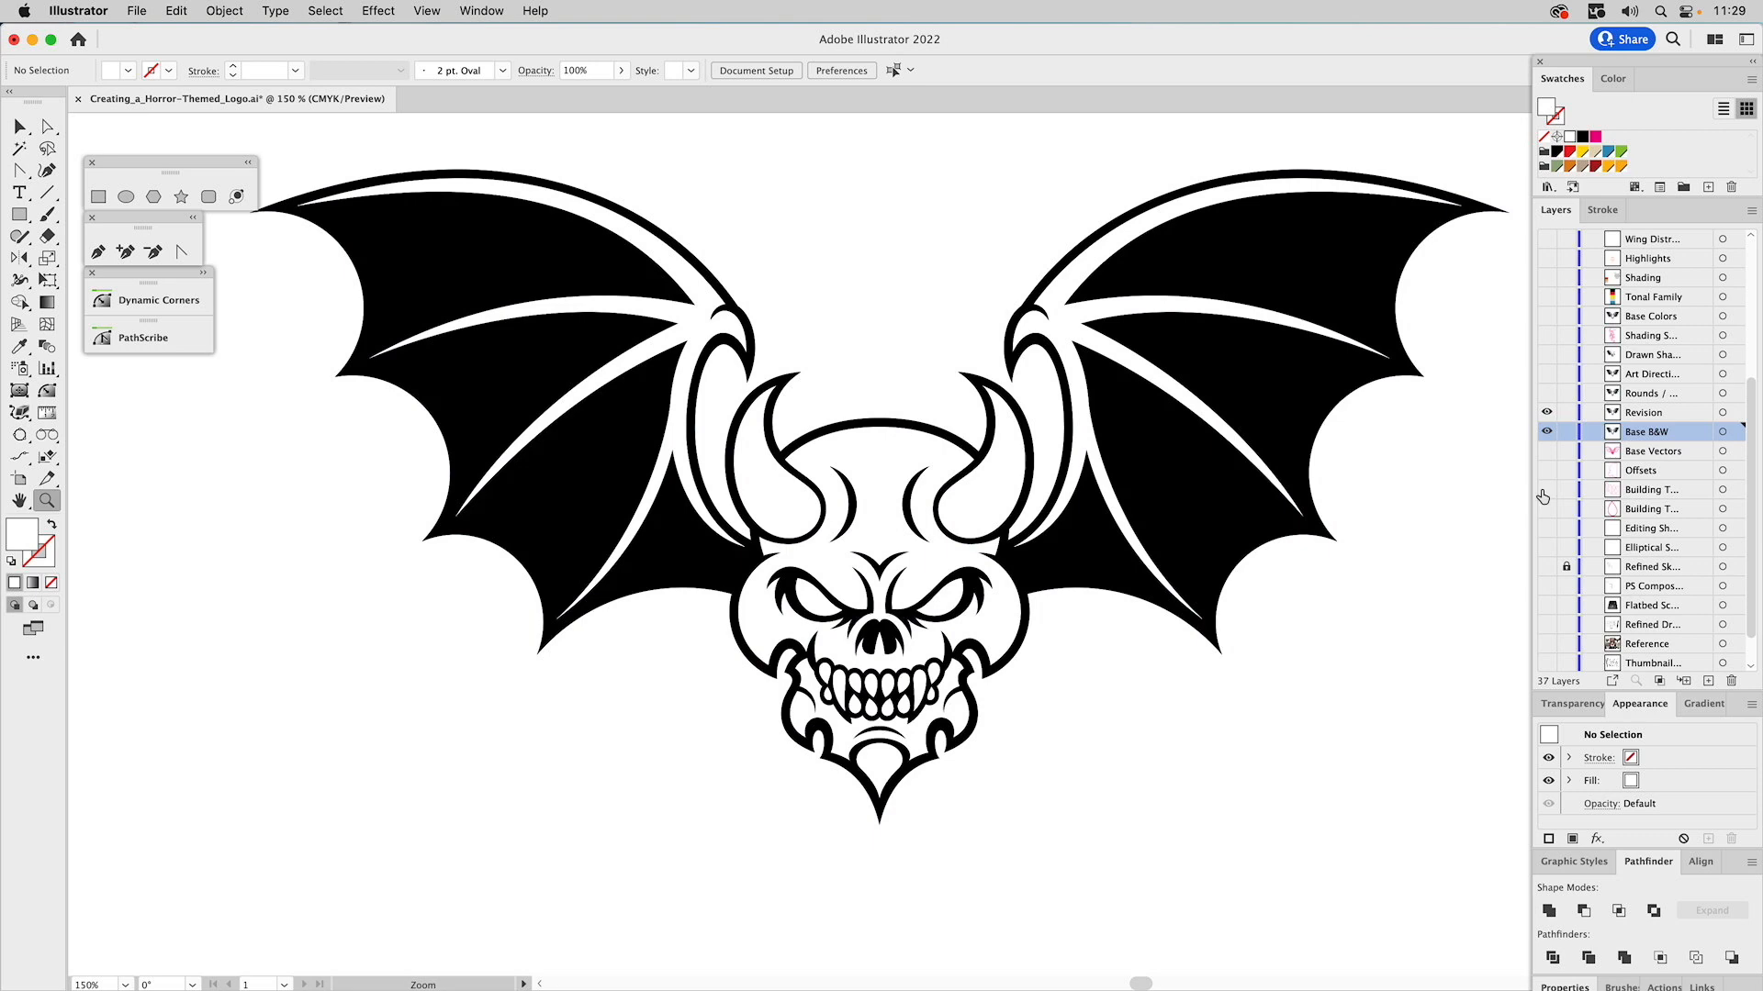
{"action": "left_click", "coordinate": [1547, 434]}
{"action": "left_click_drag", "start_coordinate": [812, 570], "coordinate": [946, 680]}
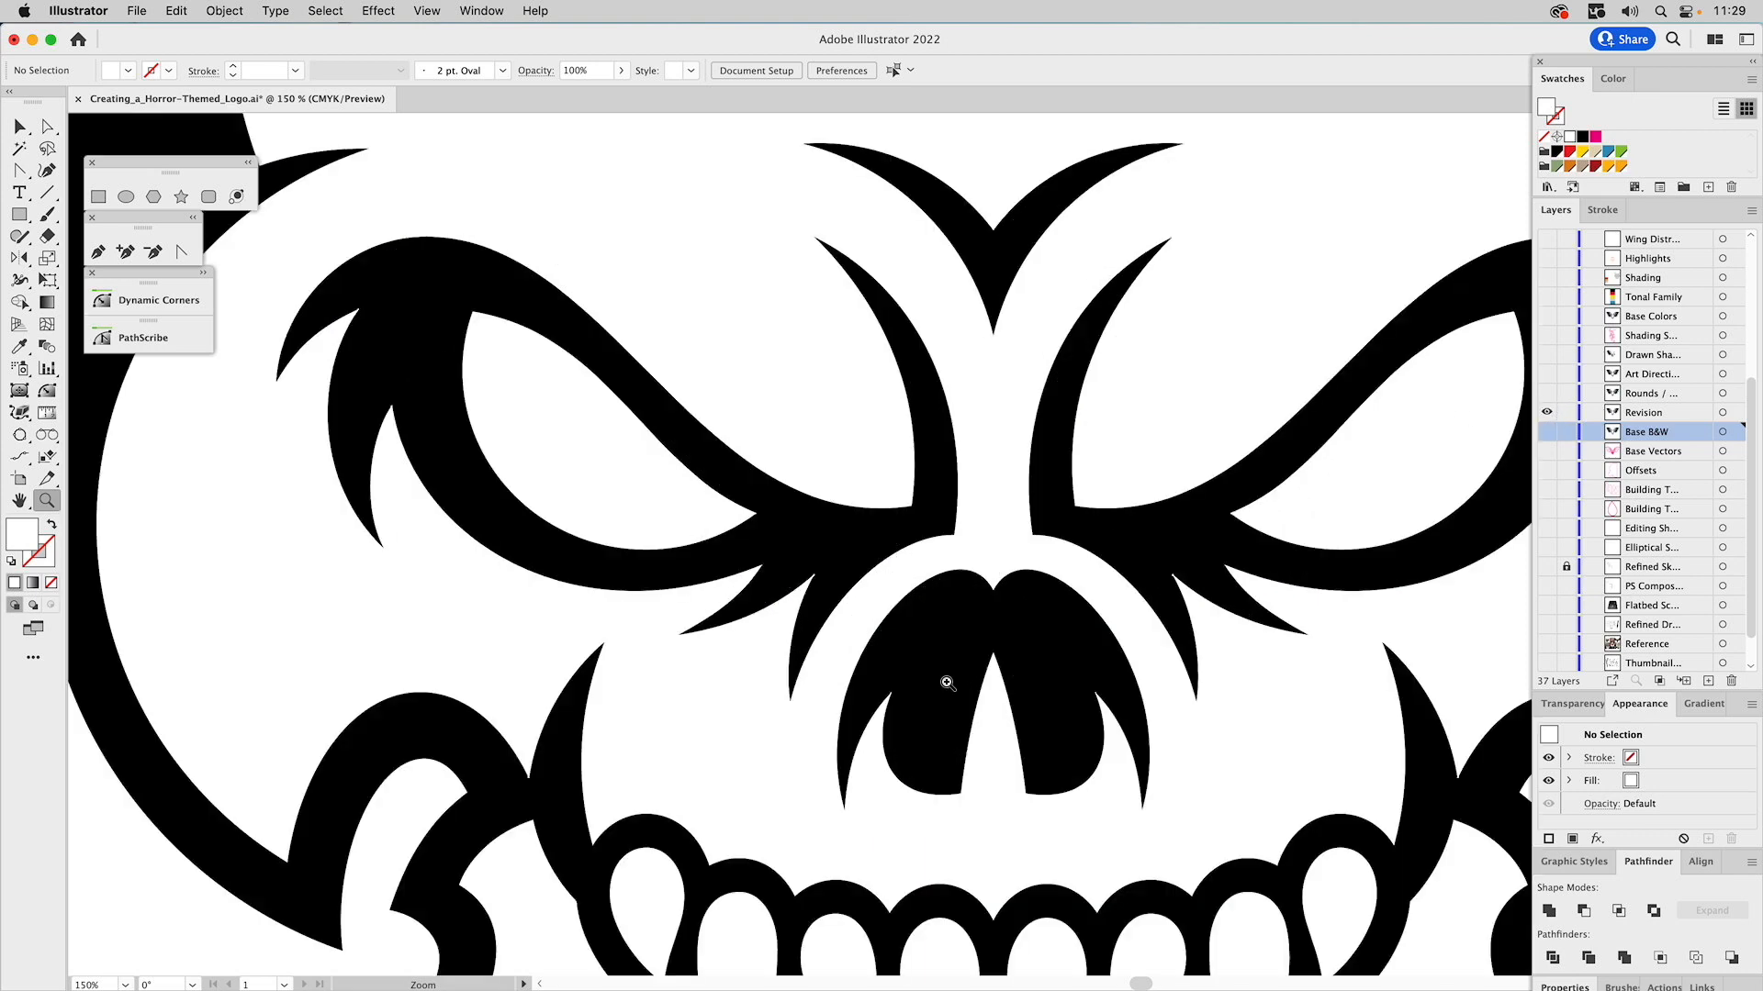
Compare the Rounds layer with the Revision layer around the eyes and nose by repeatedly showing and hiding the Rounds layer.
{"action": "left_click", "coordinate": [1548, 410]}
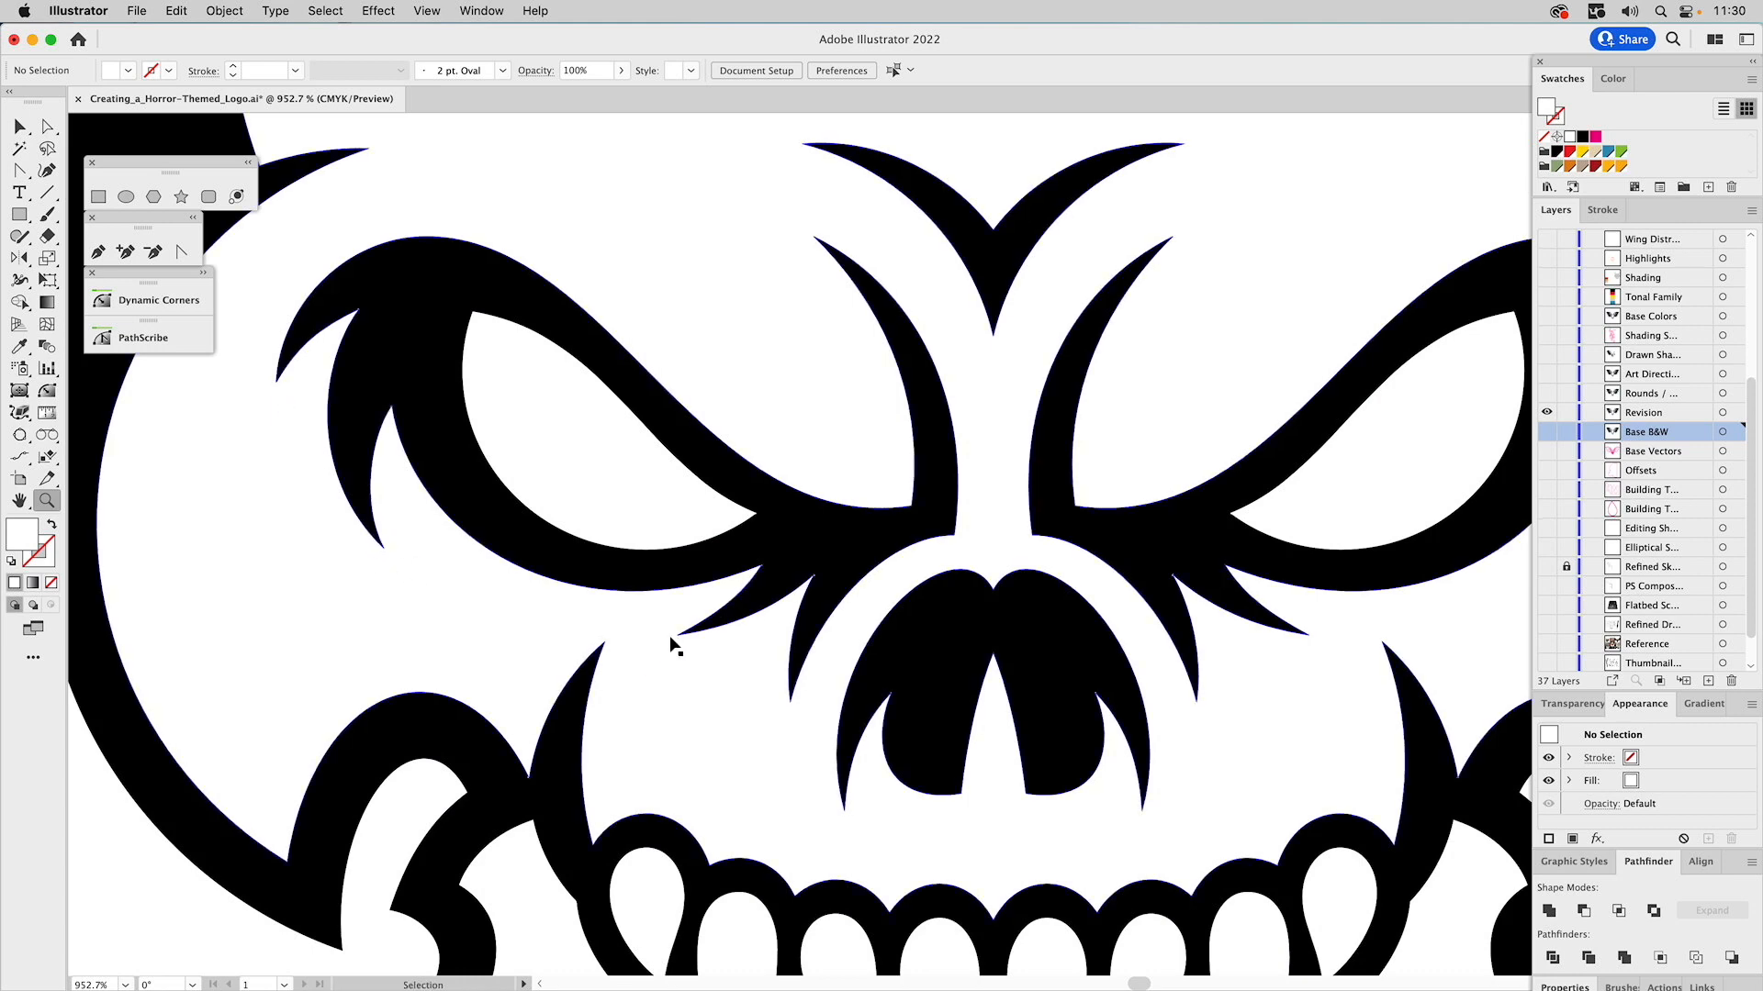
{"action": "left_click", "coordinate": [1547, 395]}
{"action": "left_click", "coordinate": [1547, 395]}
{"action": "left_click", "coordinate": [1547, 395]}
{"action": "left_click", "coordinate": [1547, 395]}
{"action": "left_click", "coordinate": [1547, 395]}
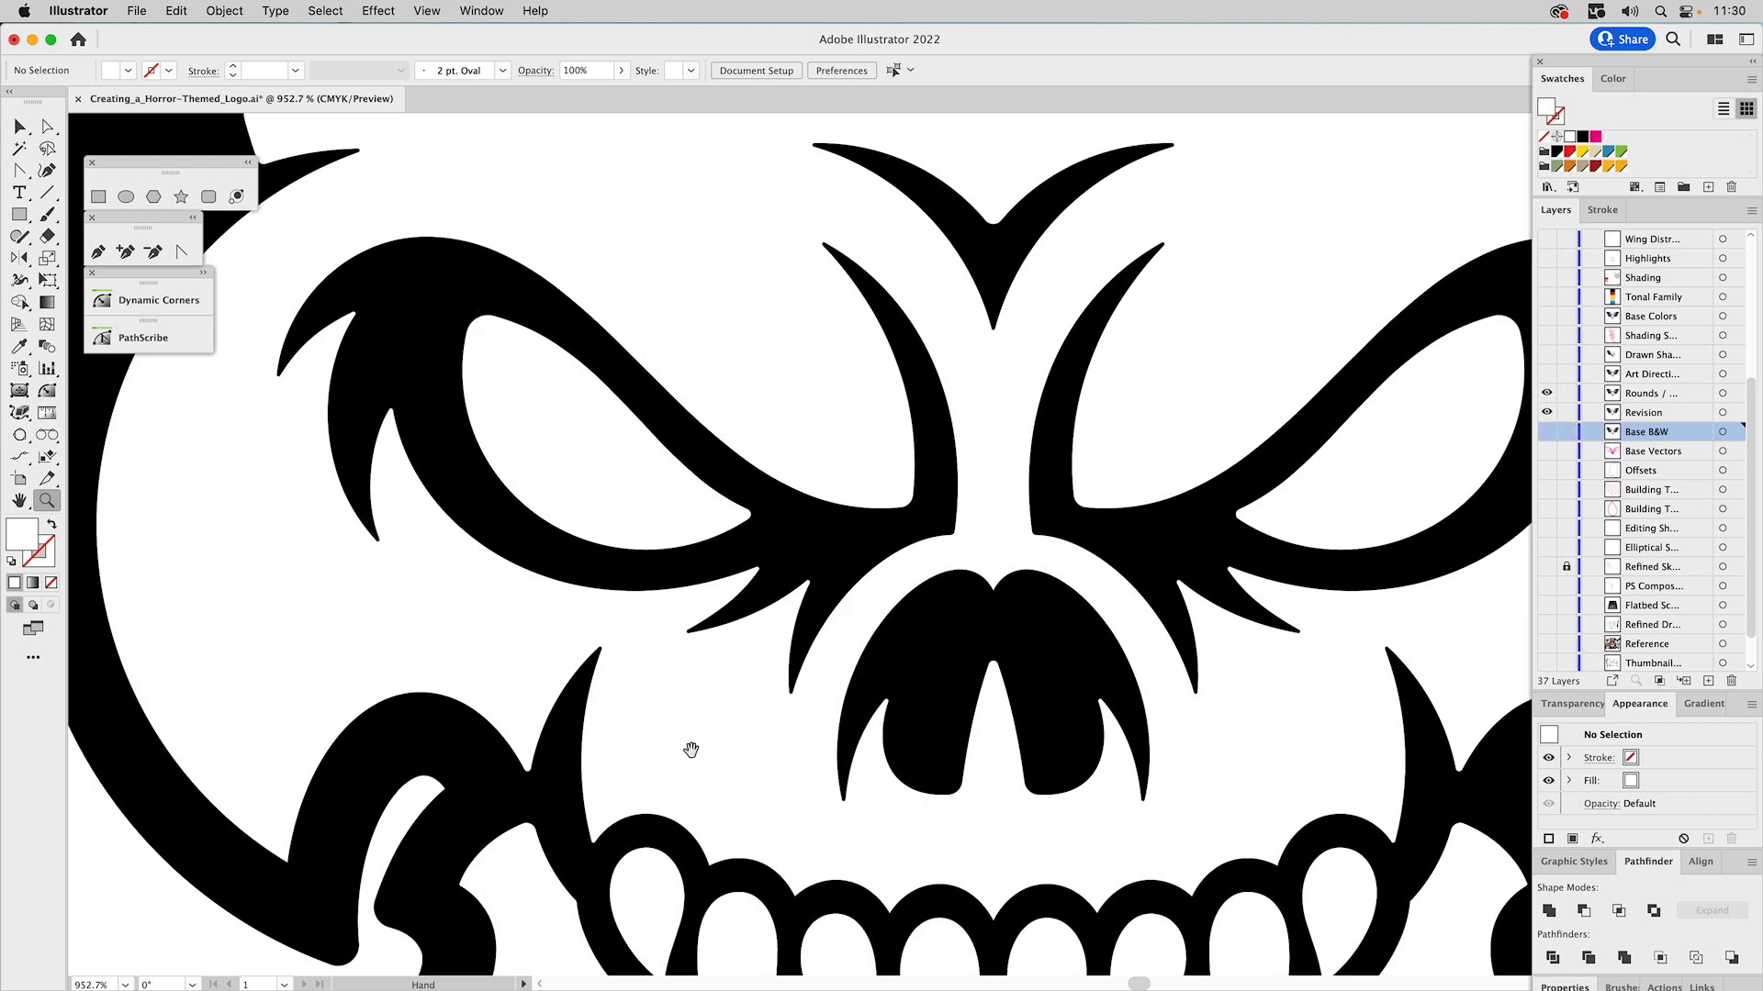
Examine the rounded corners on the whole skull, then hide and reshow the Rounds layer to compare it with the Revision layer.
{"action": "scroll", "coordinate": [698, 748], "scroll_direction": "down", "scroll_amount": 10}
{"action": "left_click", "coordinate": [725, 458], "text": "alt"}
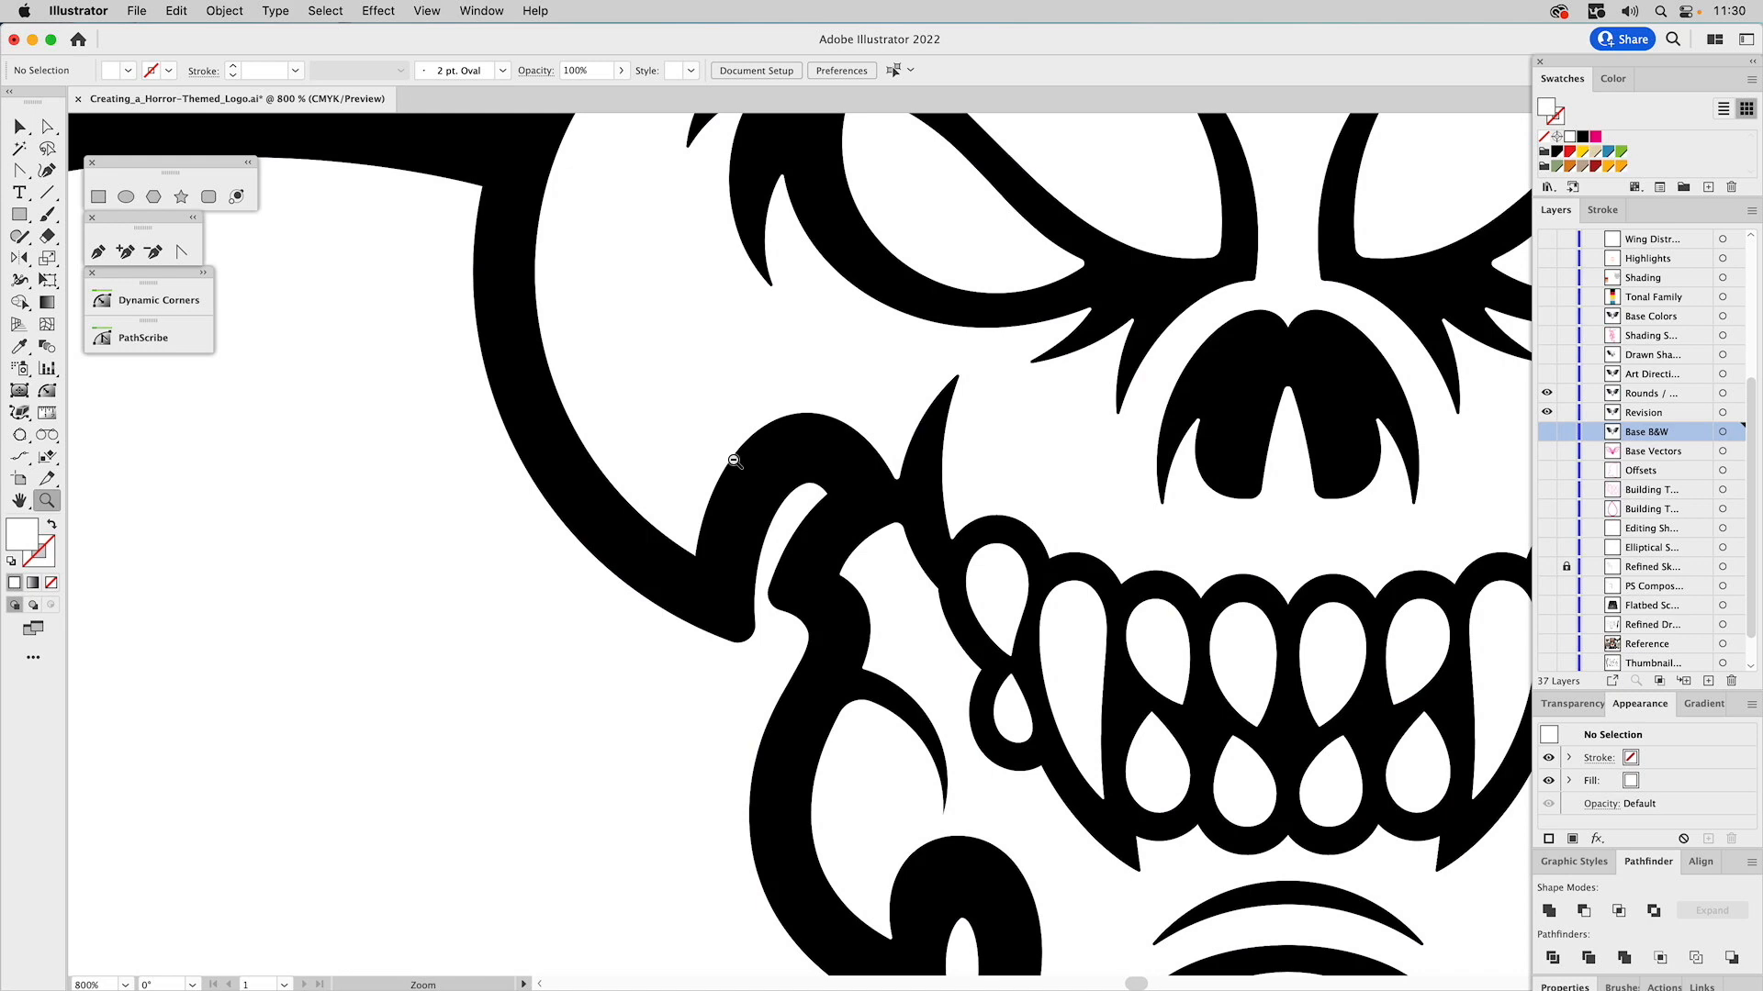
{"action": "left_click", "coordinate": [827, 486], "text": "alt"}
{"action": "left_click", "coordinate": [858, 496], "text": "alt"}
{"action": "left_click", "coordinate": [1009, 566], "text": "alt"}
{"action": "left_click", "coordinate": [1082, 587], "text": "alt"}
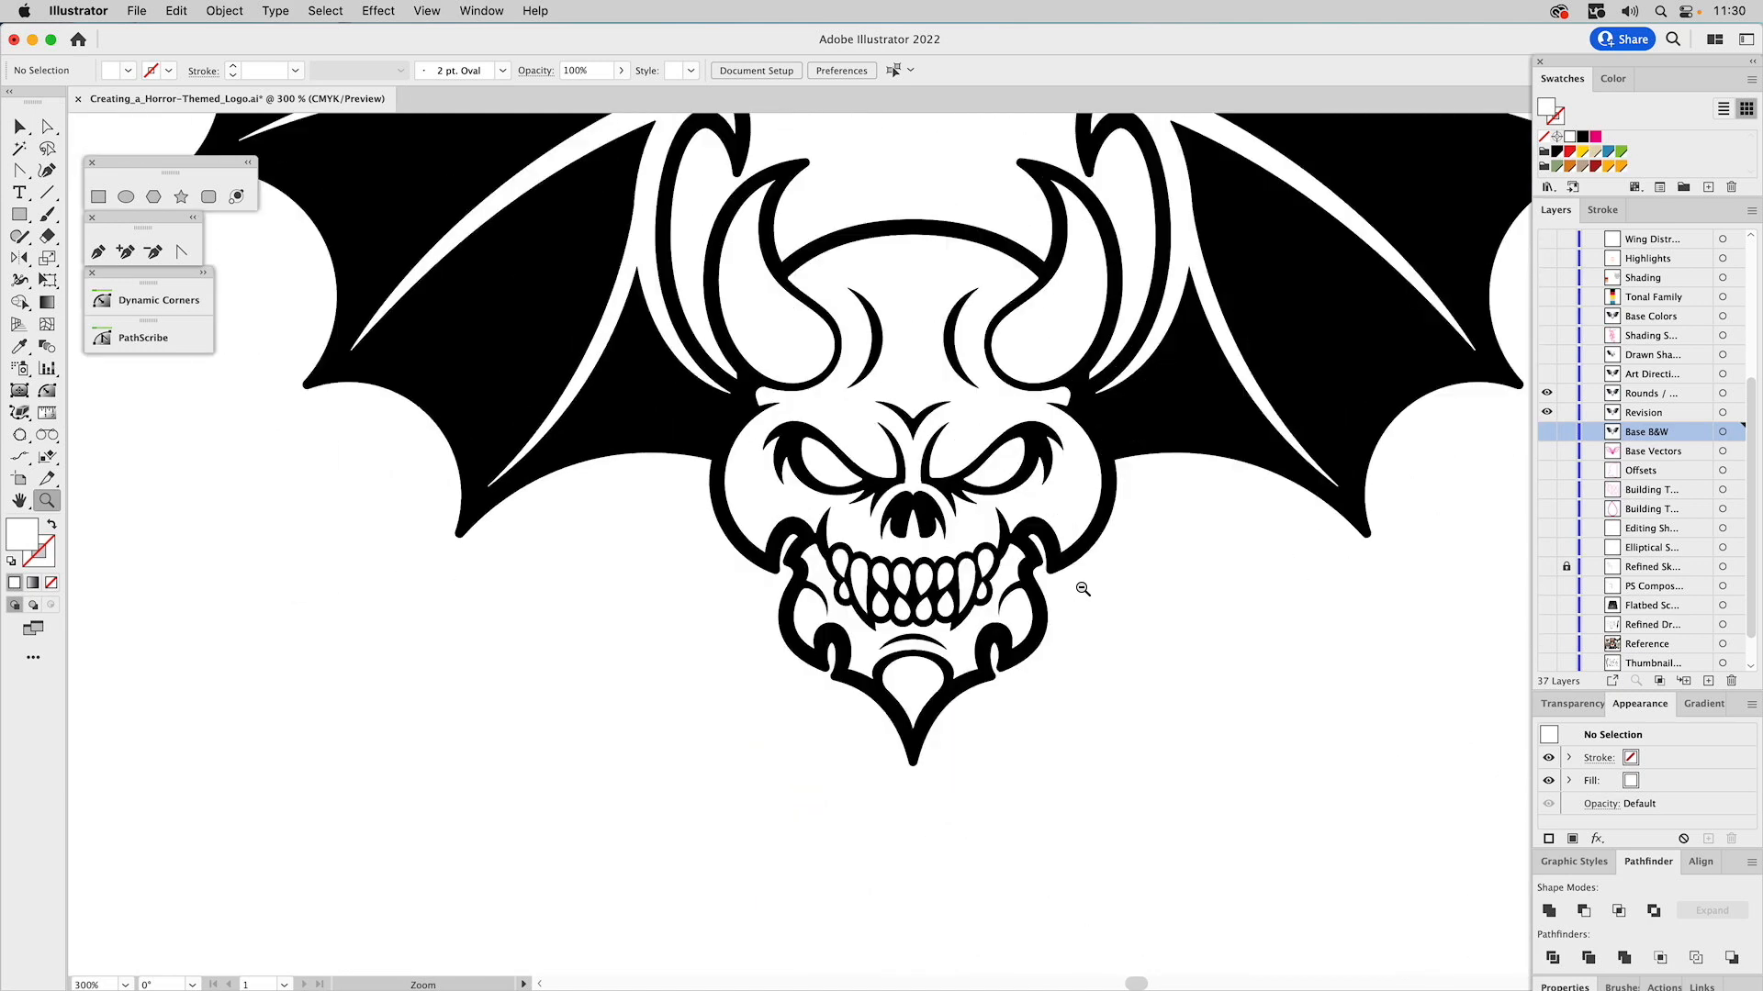
{"action": "scroll", "coordinate": [1065, 535], "scroll_direction": "up", "scroll_amount": 3}
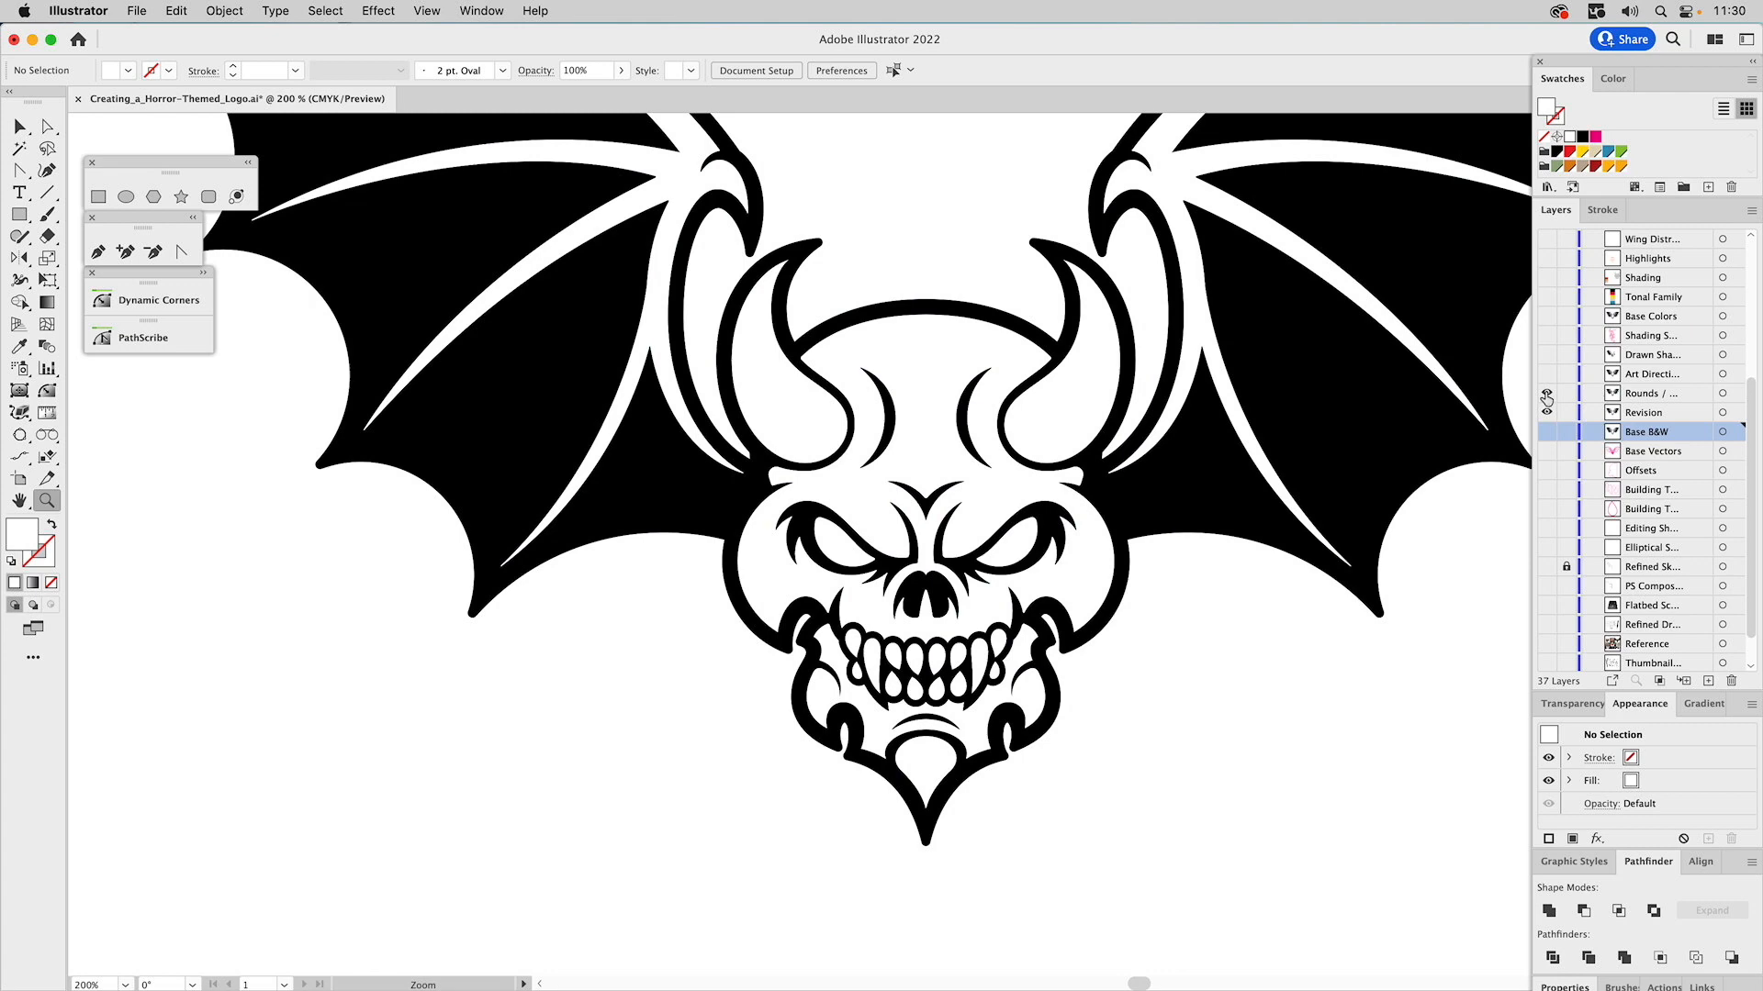
{"action": "left_click", "coordinate": [1546, 394]}
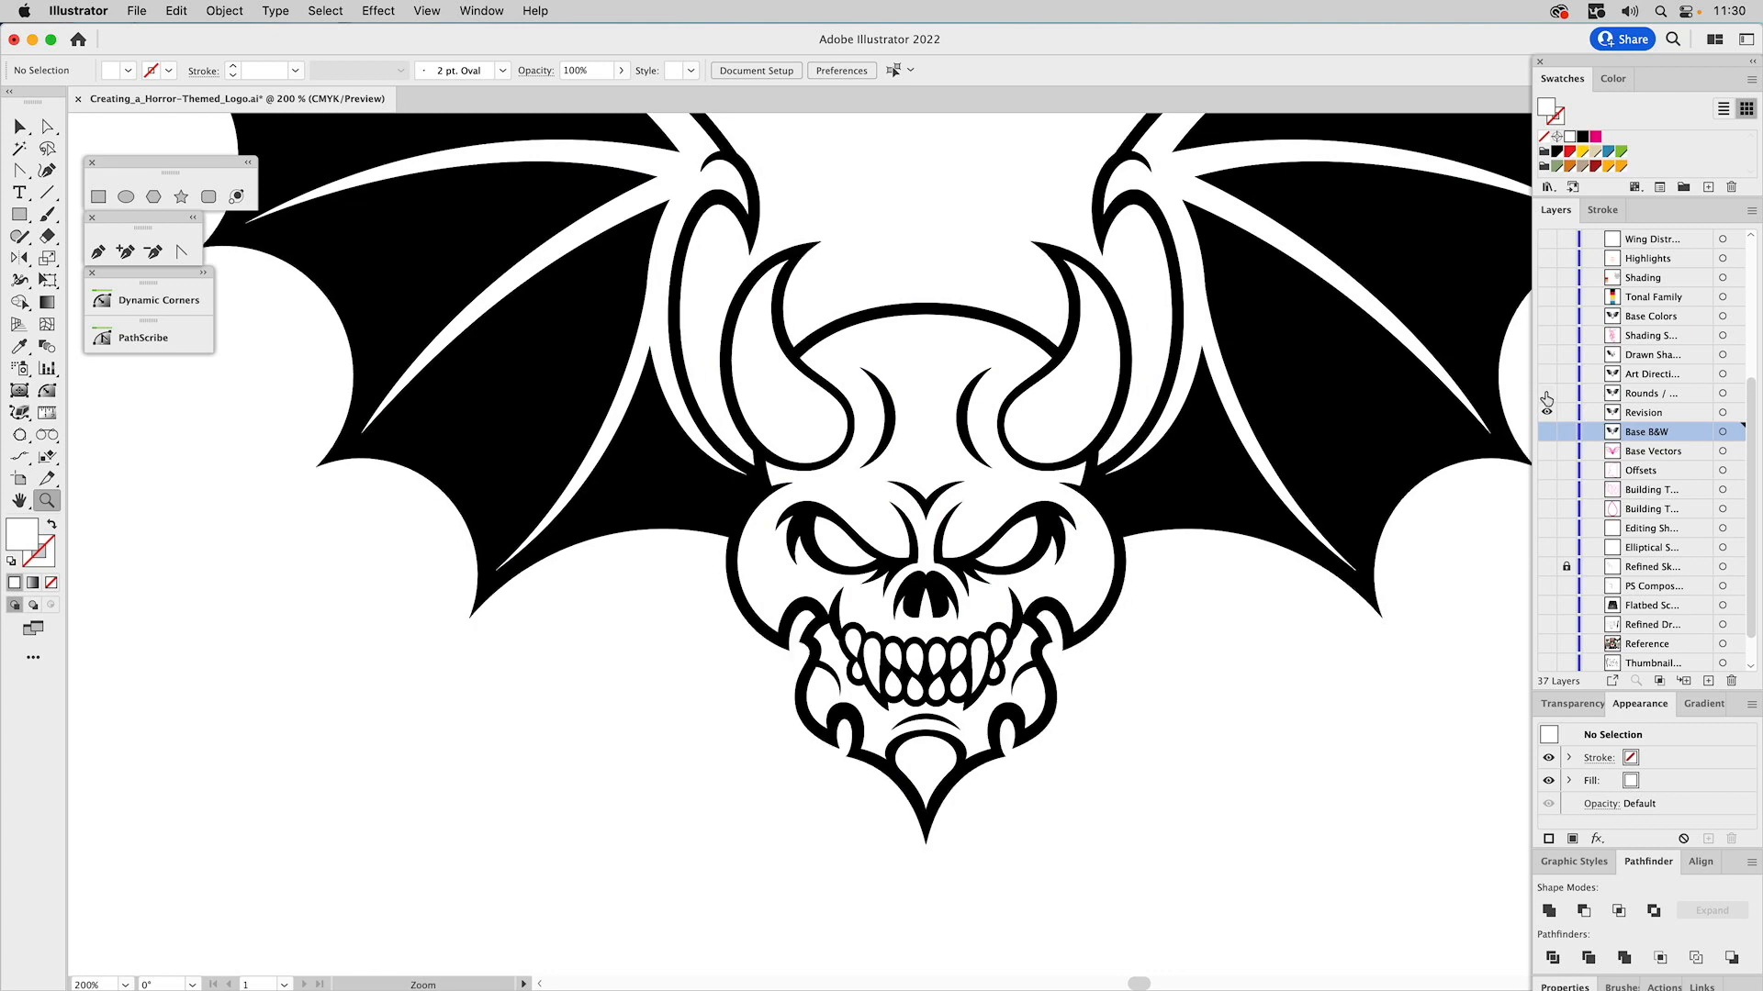
{"action": "left_click", "coordinate": [1546, 394]}
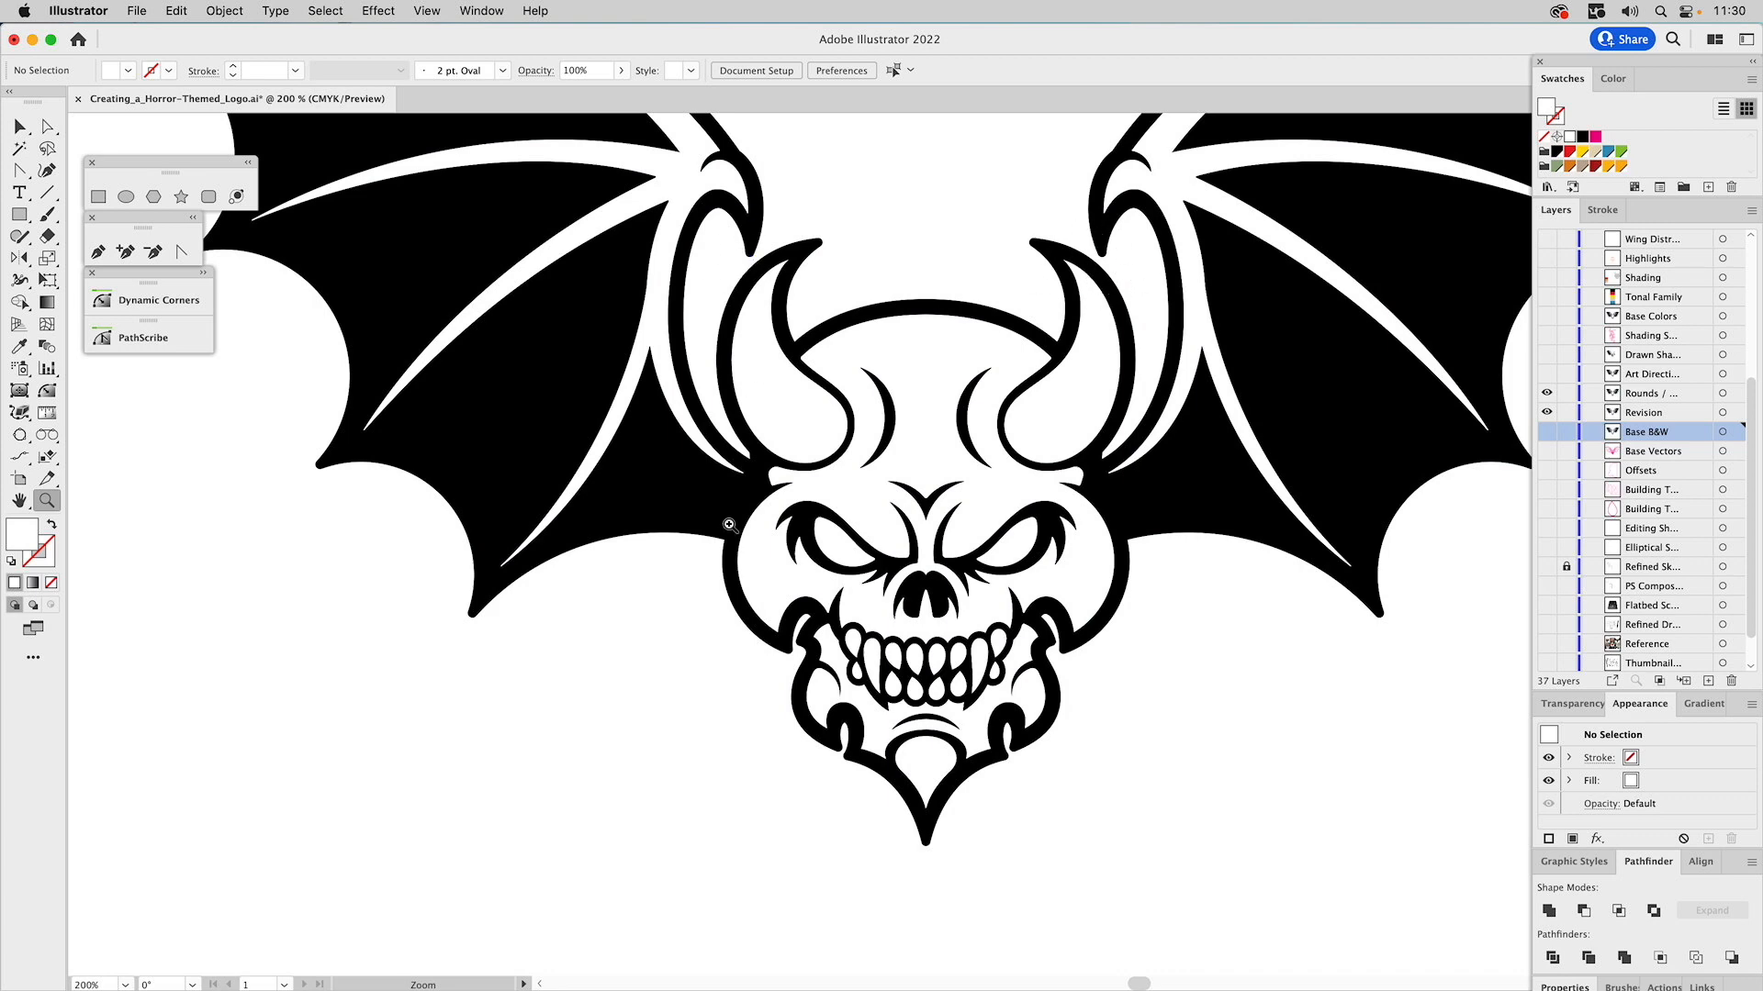
Hide the Revision layer and compare the Art Direction layer with the Rounds layer by repeatedly showing and hiding Art Direction.
{"action": "key", "text": "v"}
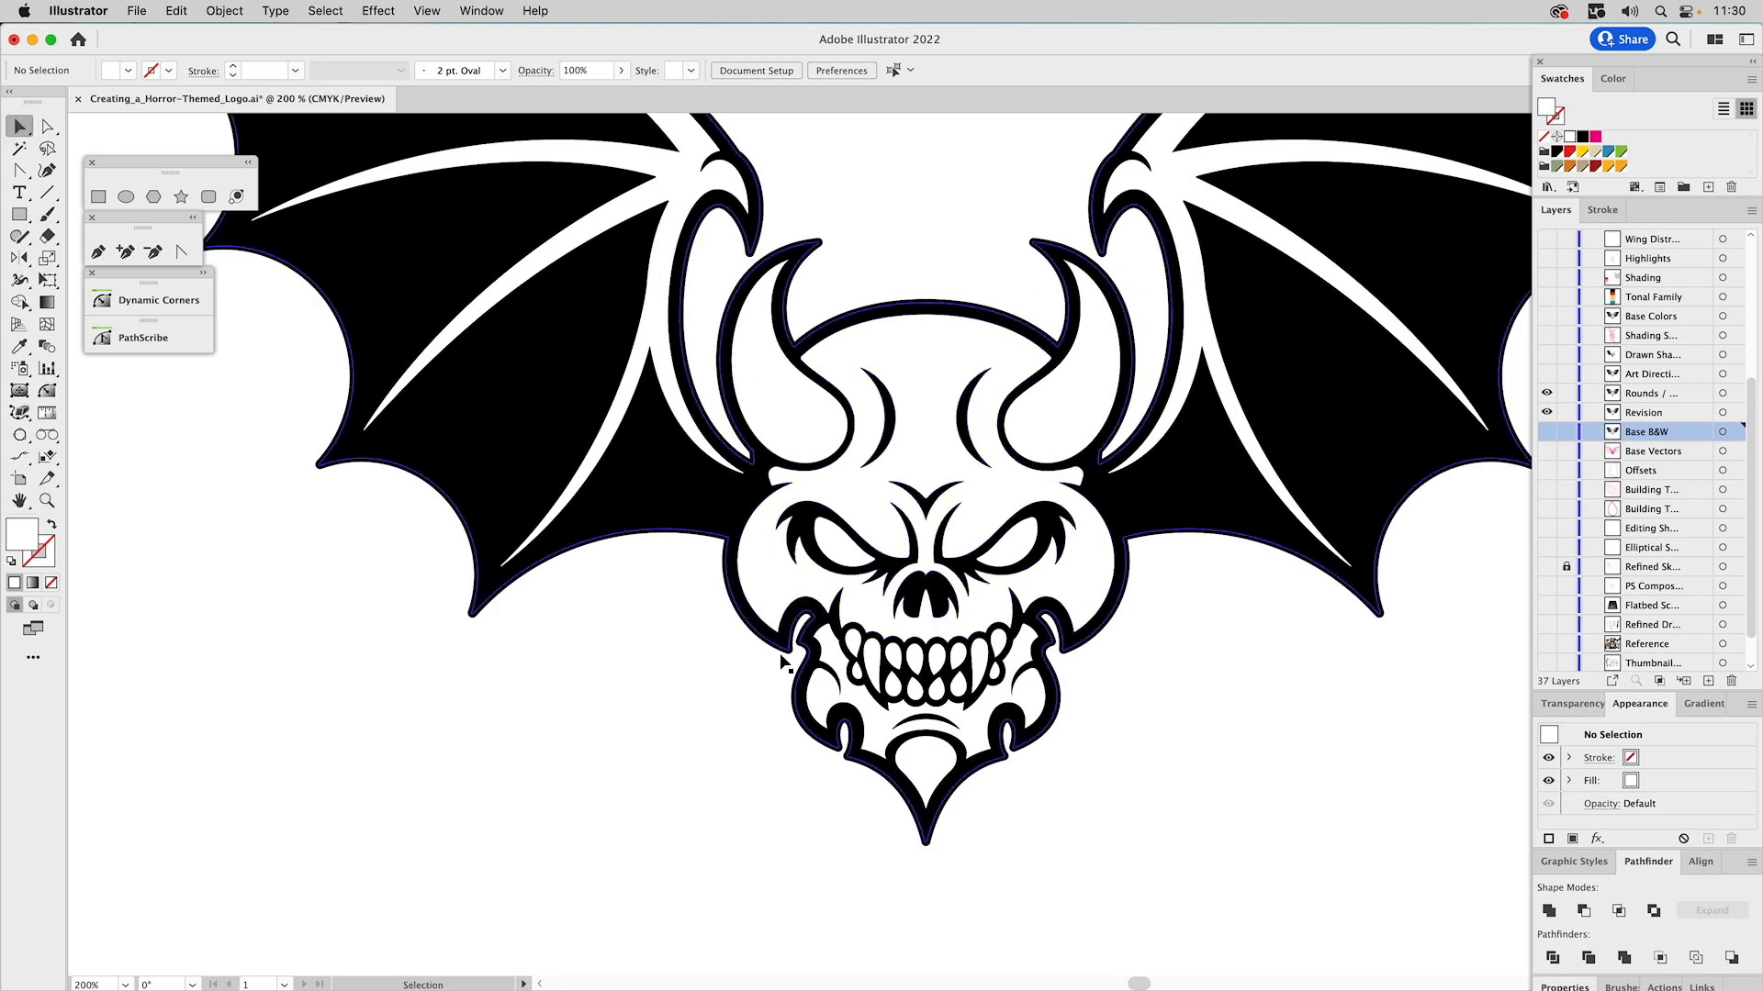
{"action": "left_click", "coordinate": [1548, 413]}
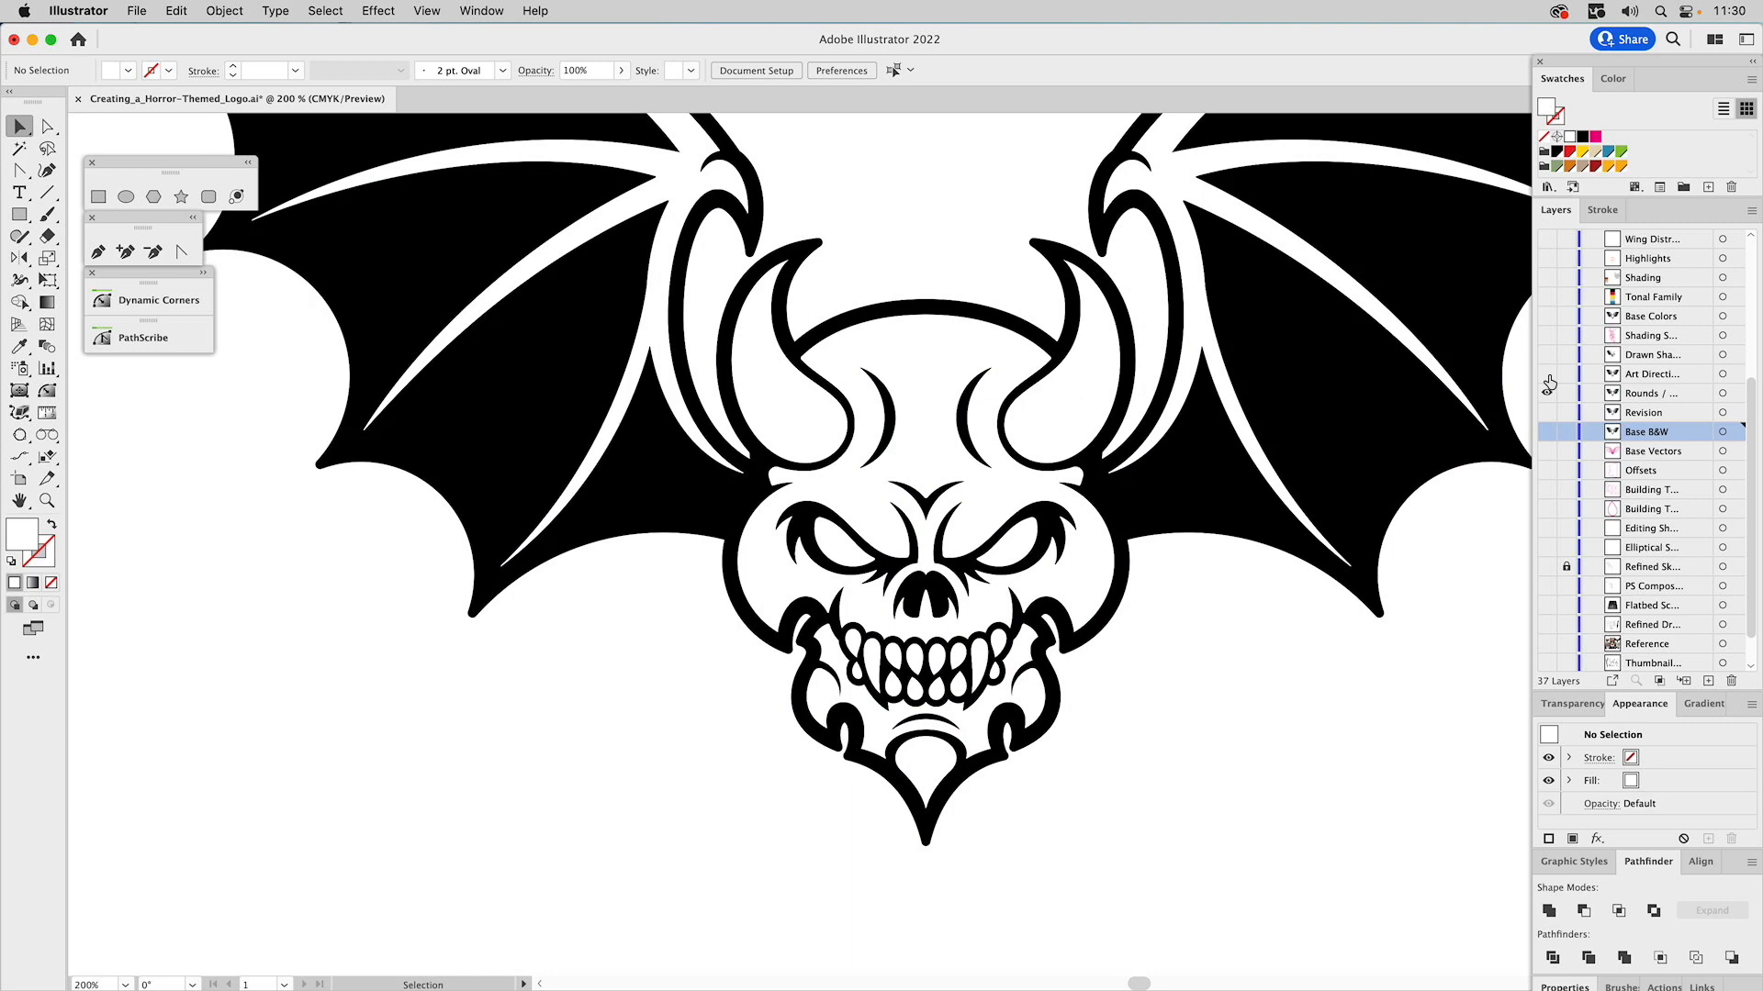
{"action": "left_click", "coordinate": [1548, 375]}
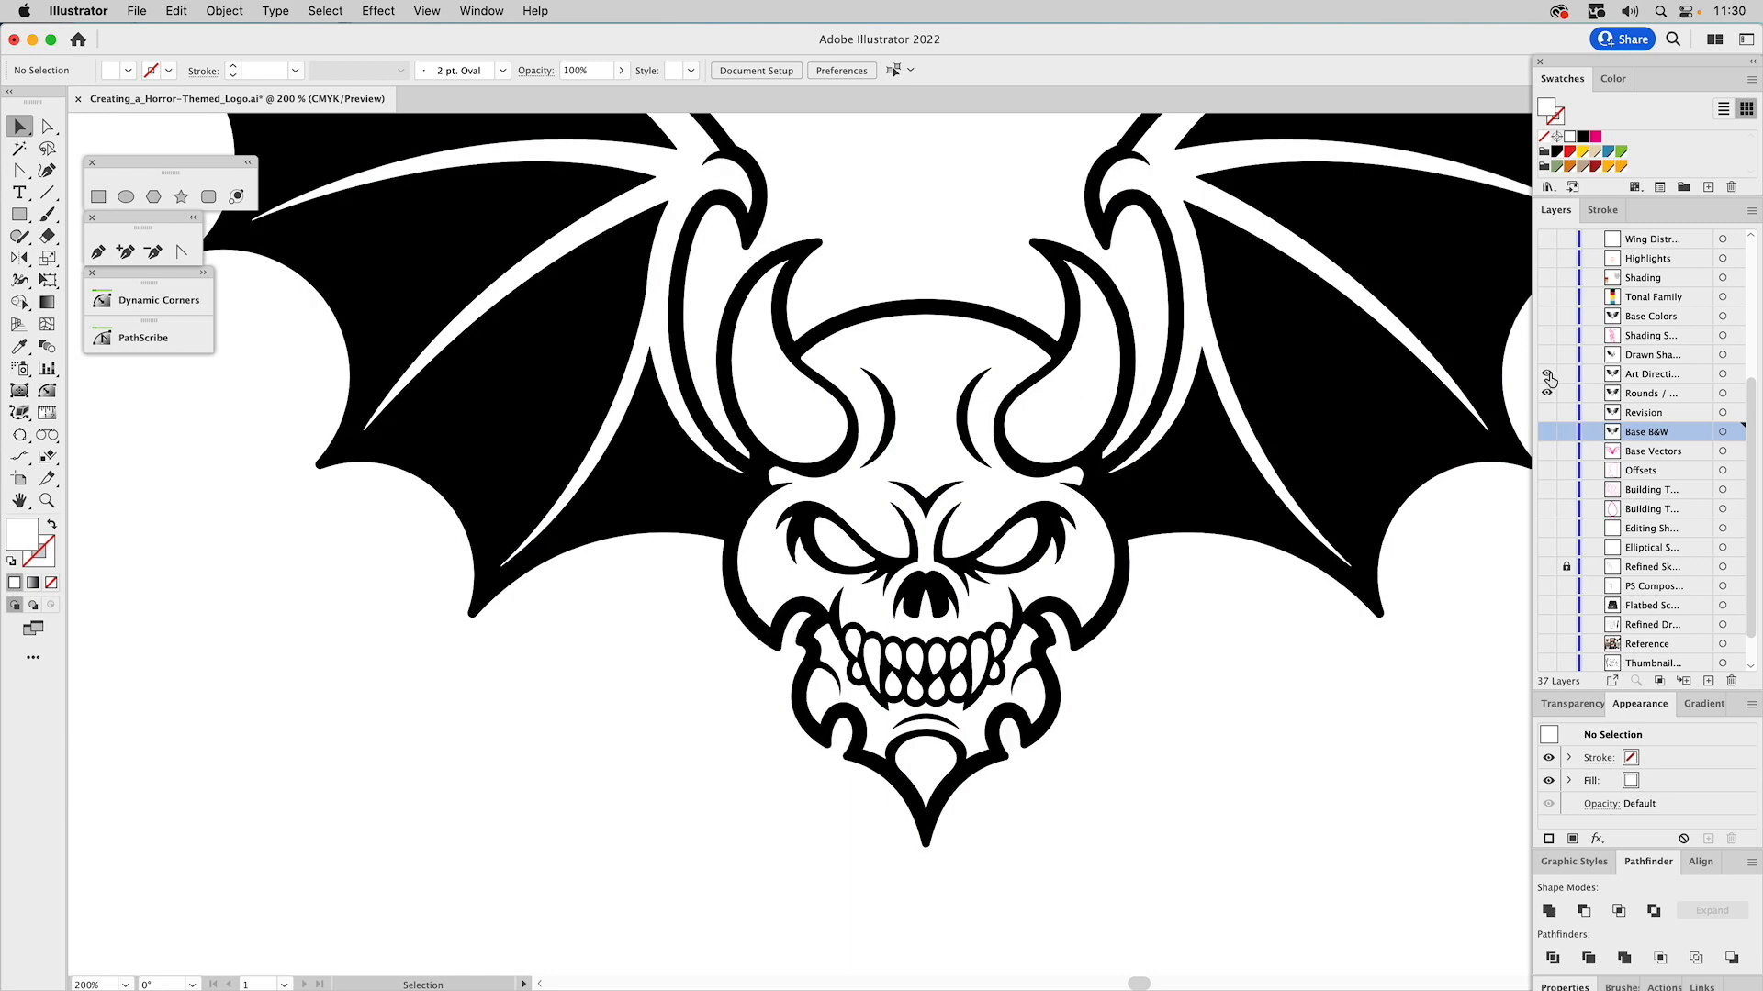
{"action": "left_click", "coordinate": [1548, 375]}
{"action": "left_click", "coordinate": [1547, 375]}
{"action": "left_click", "coordinate": [1548, 375]}
{"action": "left_click", "coordinate": [1548, 375]}
{"action": "left_click", "coordinate": [1547, 375]}
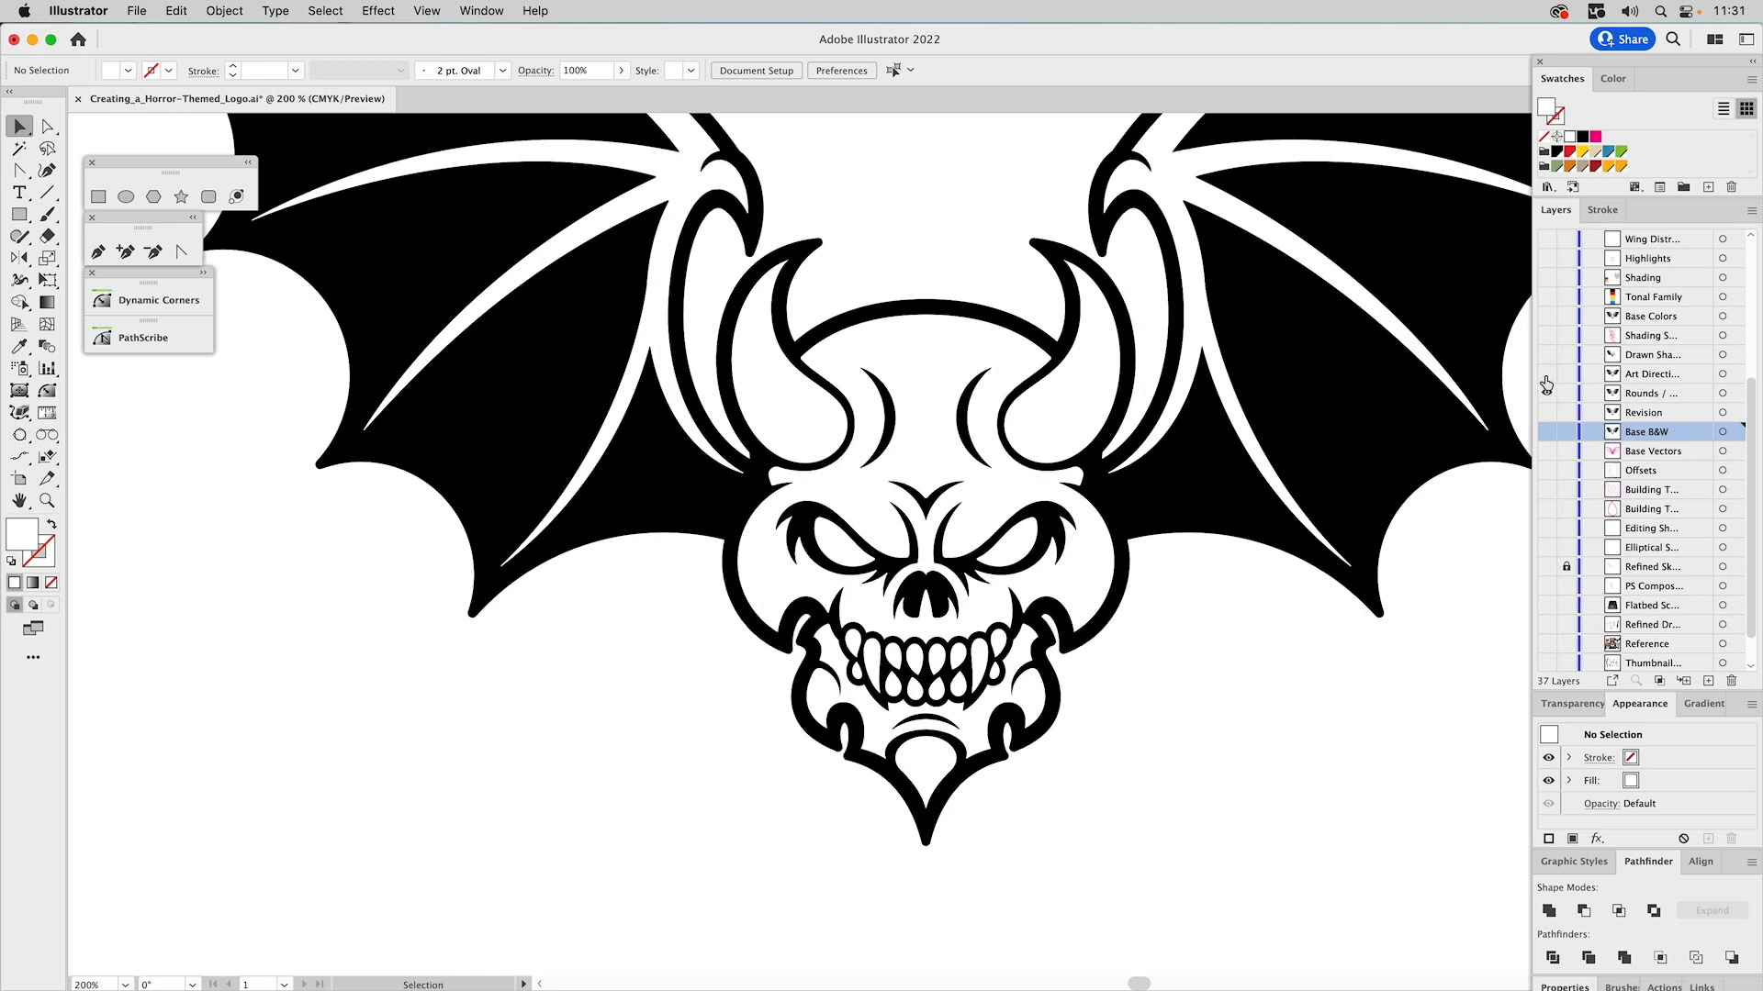
Hide the Rounds layer and show the drawn shading sketch over the complete Art Direction artwork.
{"action": "left_click", "coordinate": [1547, 393]}
{"action": "left_click", "coordinate": [1546, 393]}
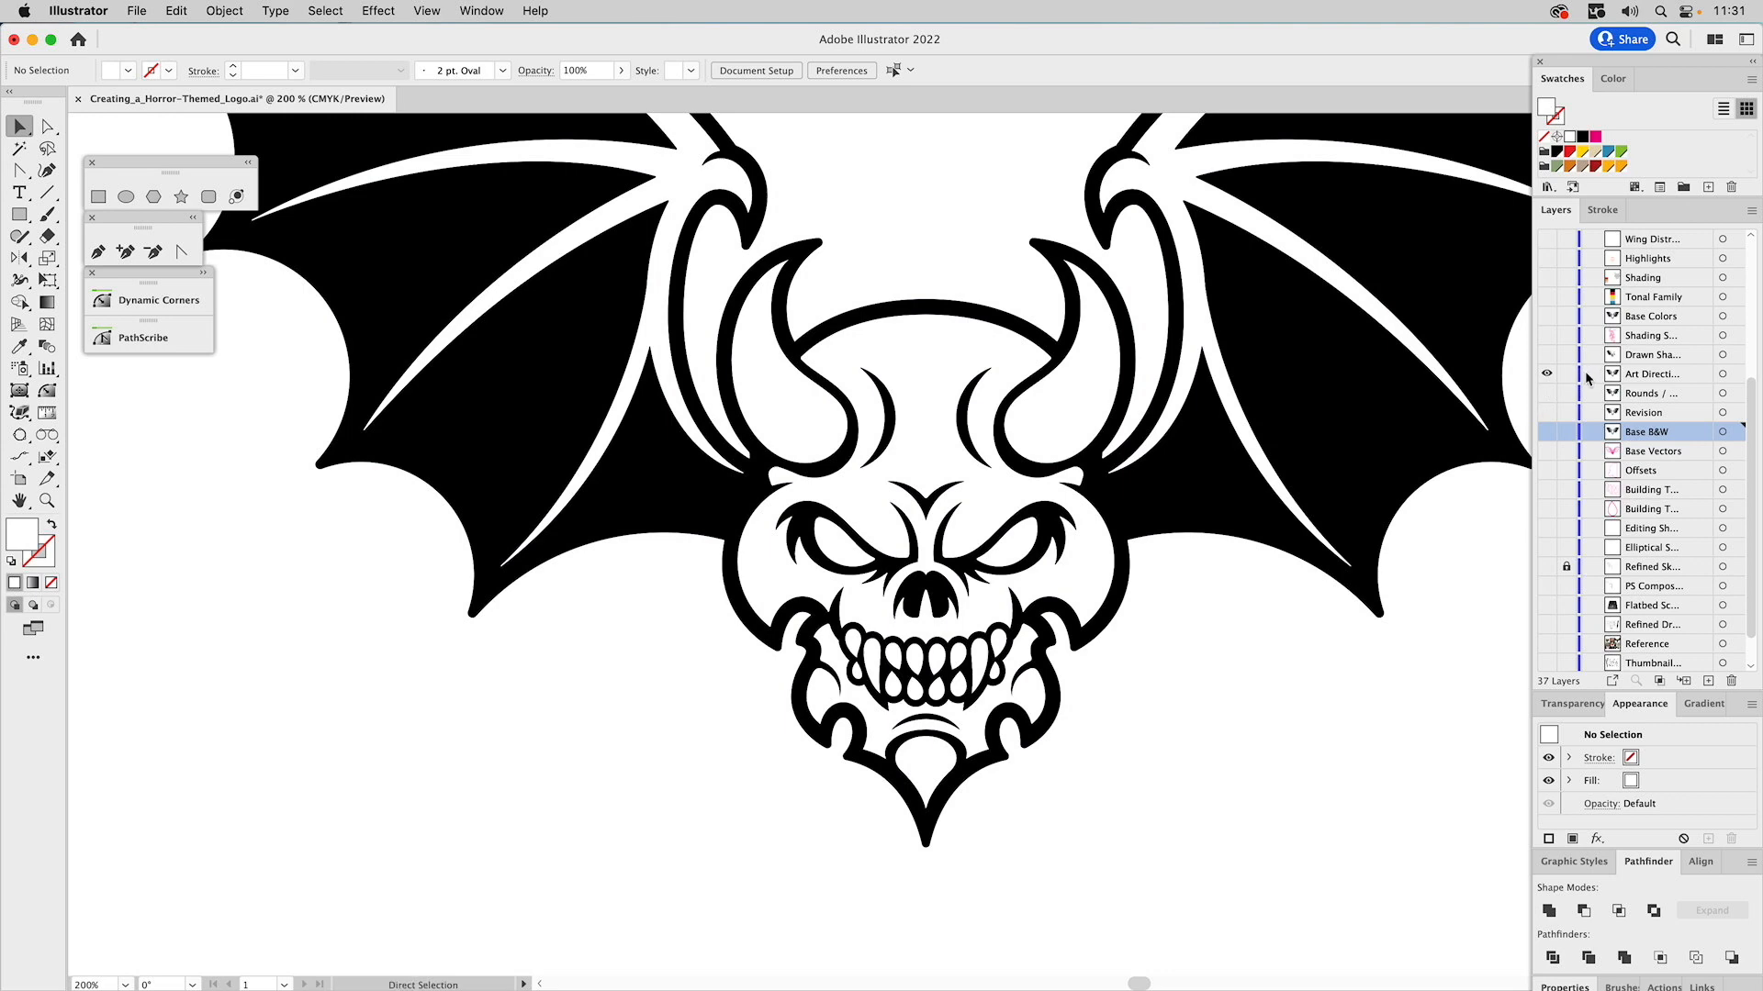
{"action": "key", "text": "super+0"}
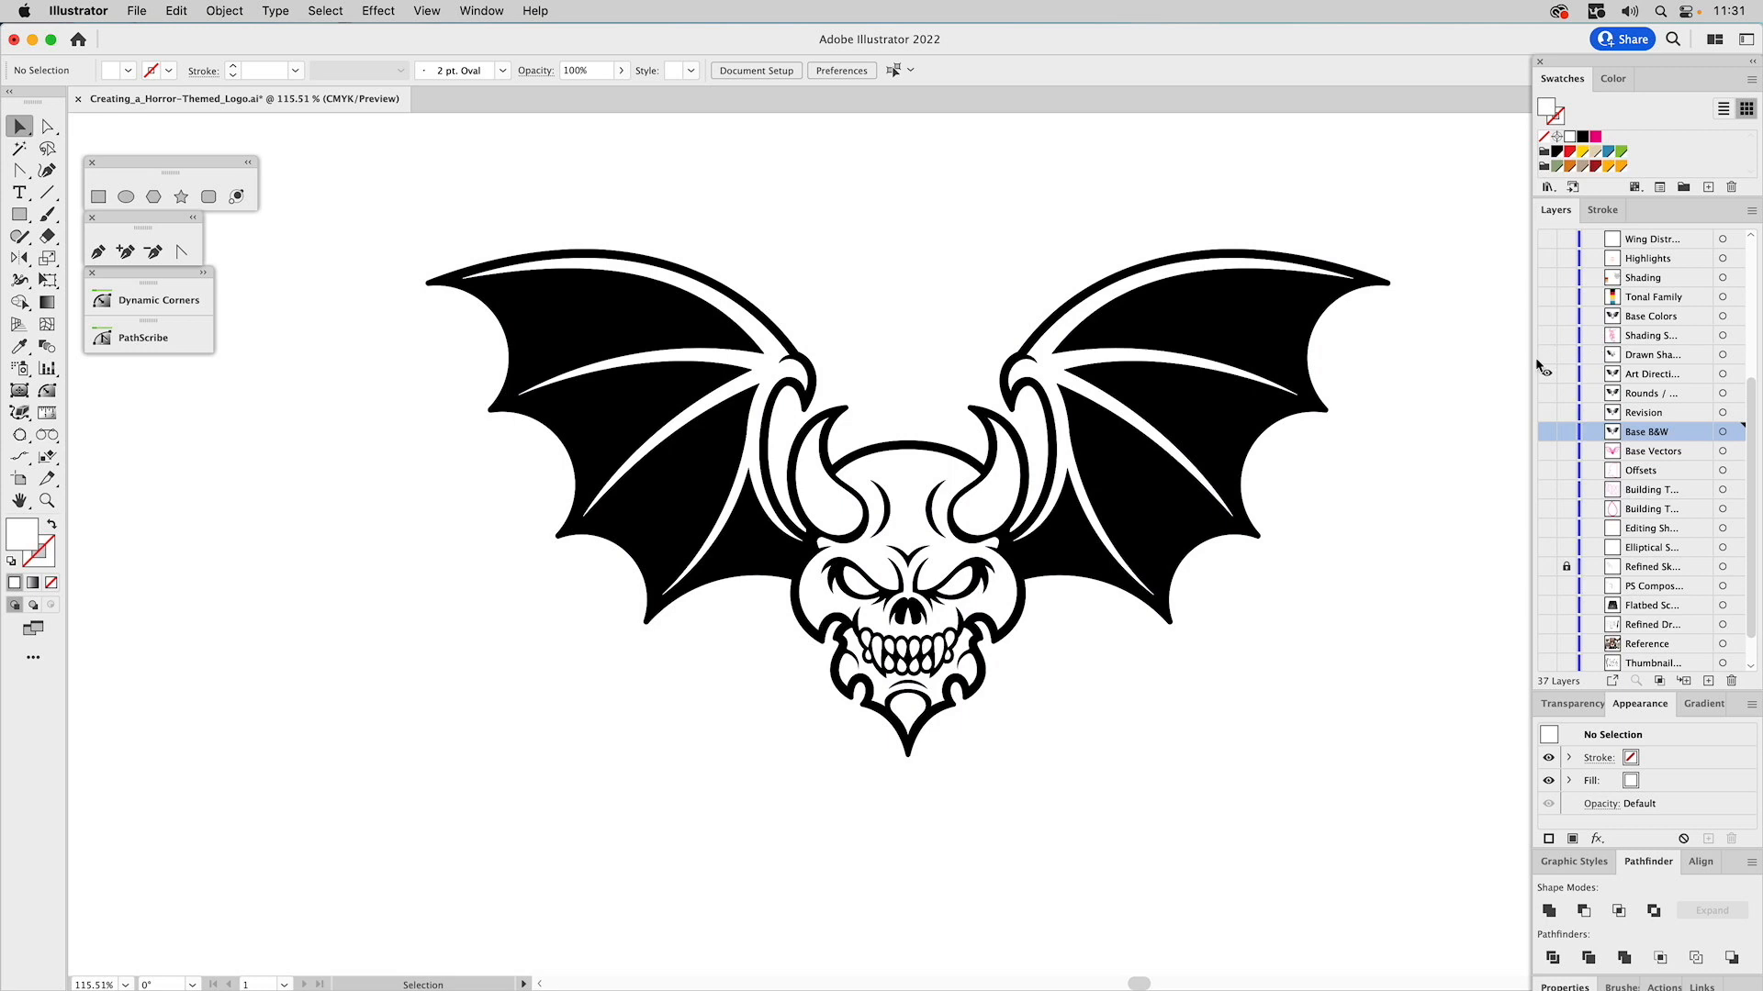
{"action": "left_click", "coordinate": [1546, 354]}
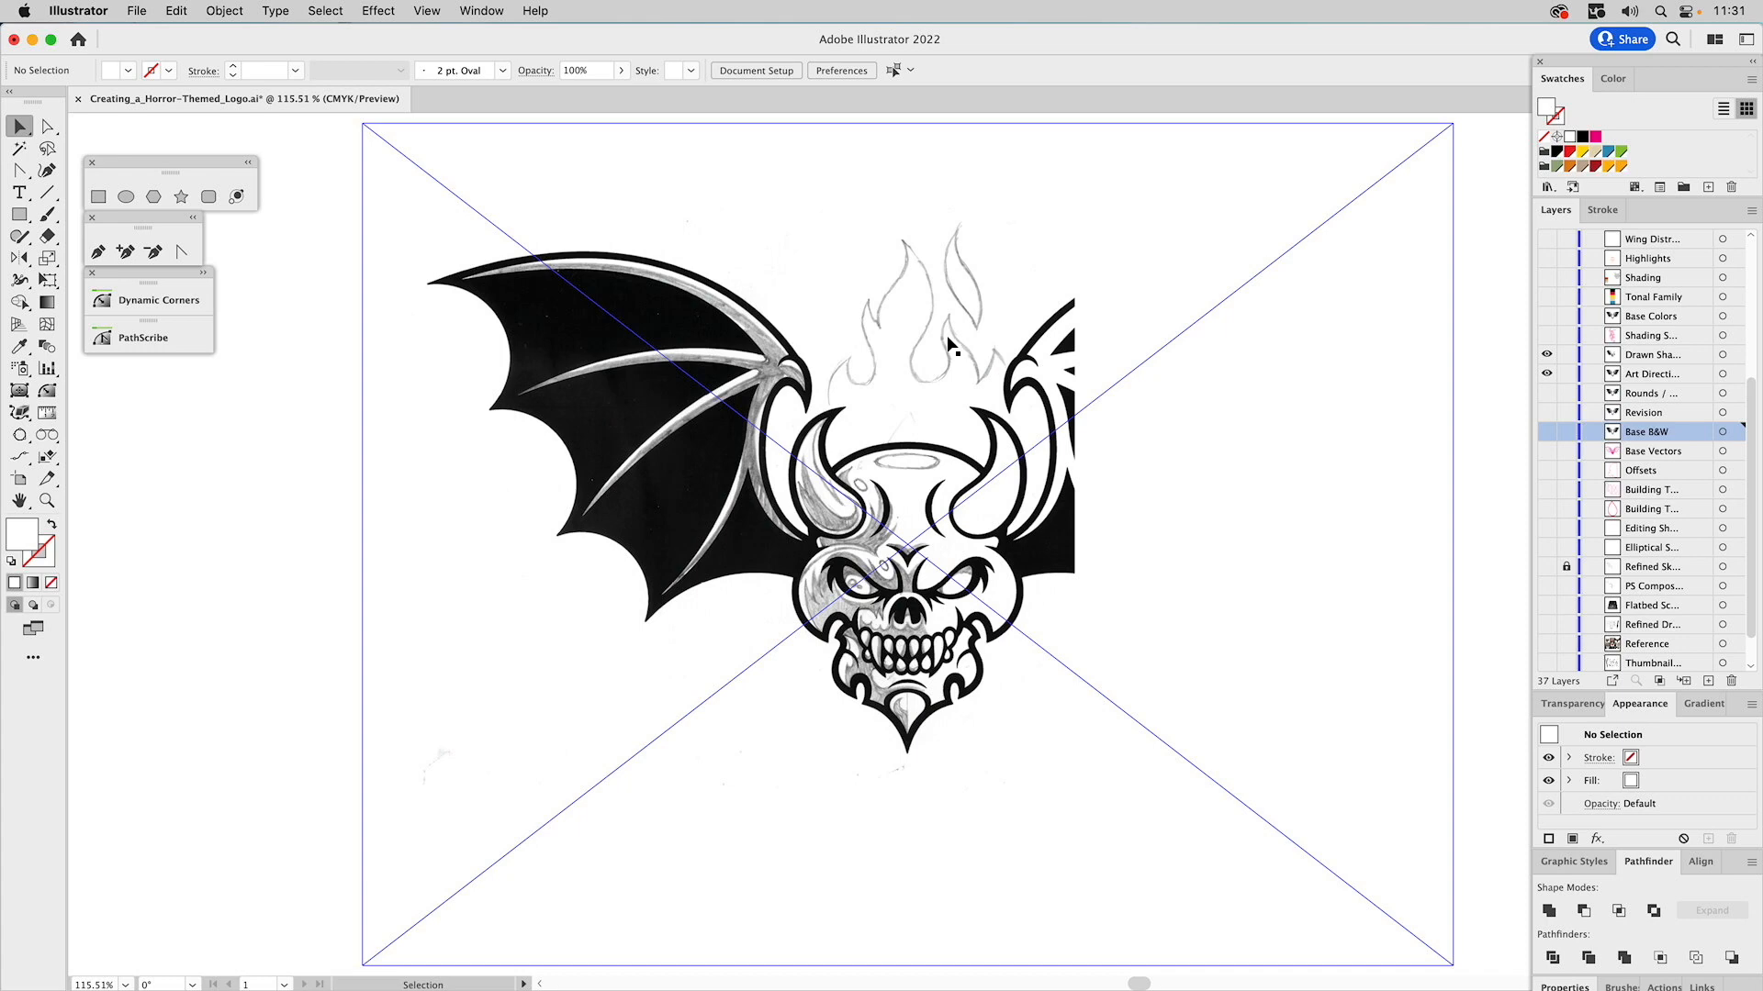
Set the opacity of the linked Drawn_Shading.jpg image to 40% and lock its layer.
{"action": "left_click", "coordinate": [871, 406]}
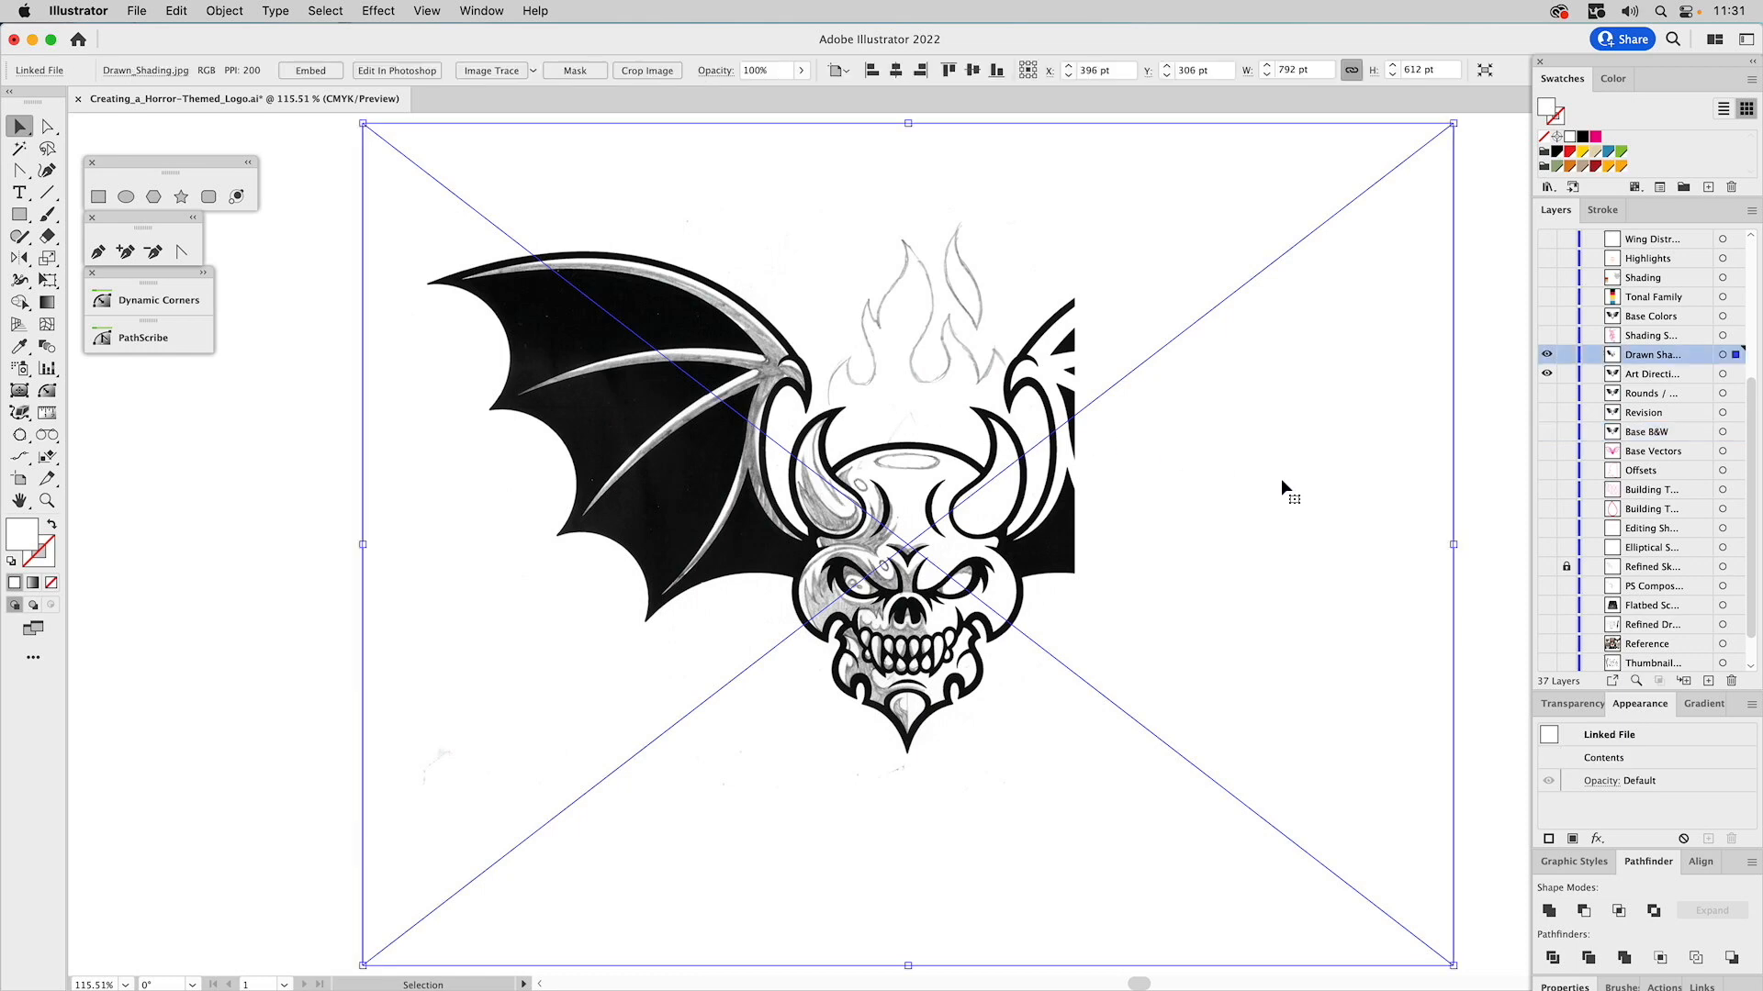
{"action": "left_click", "coordinate": [1581, 863]}
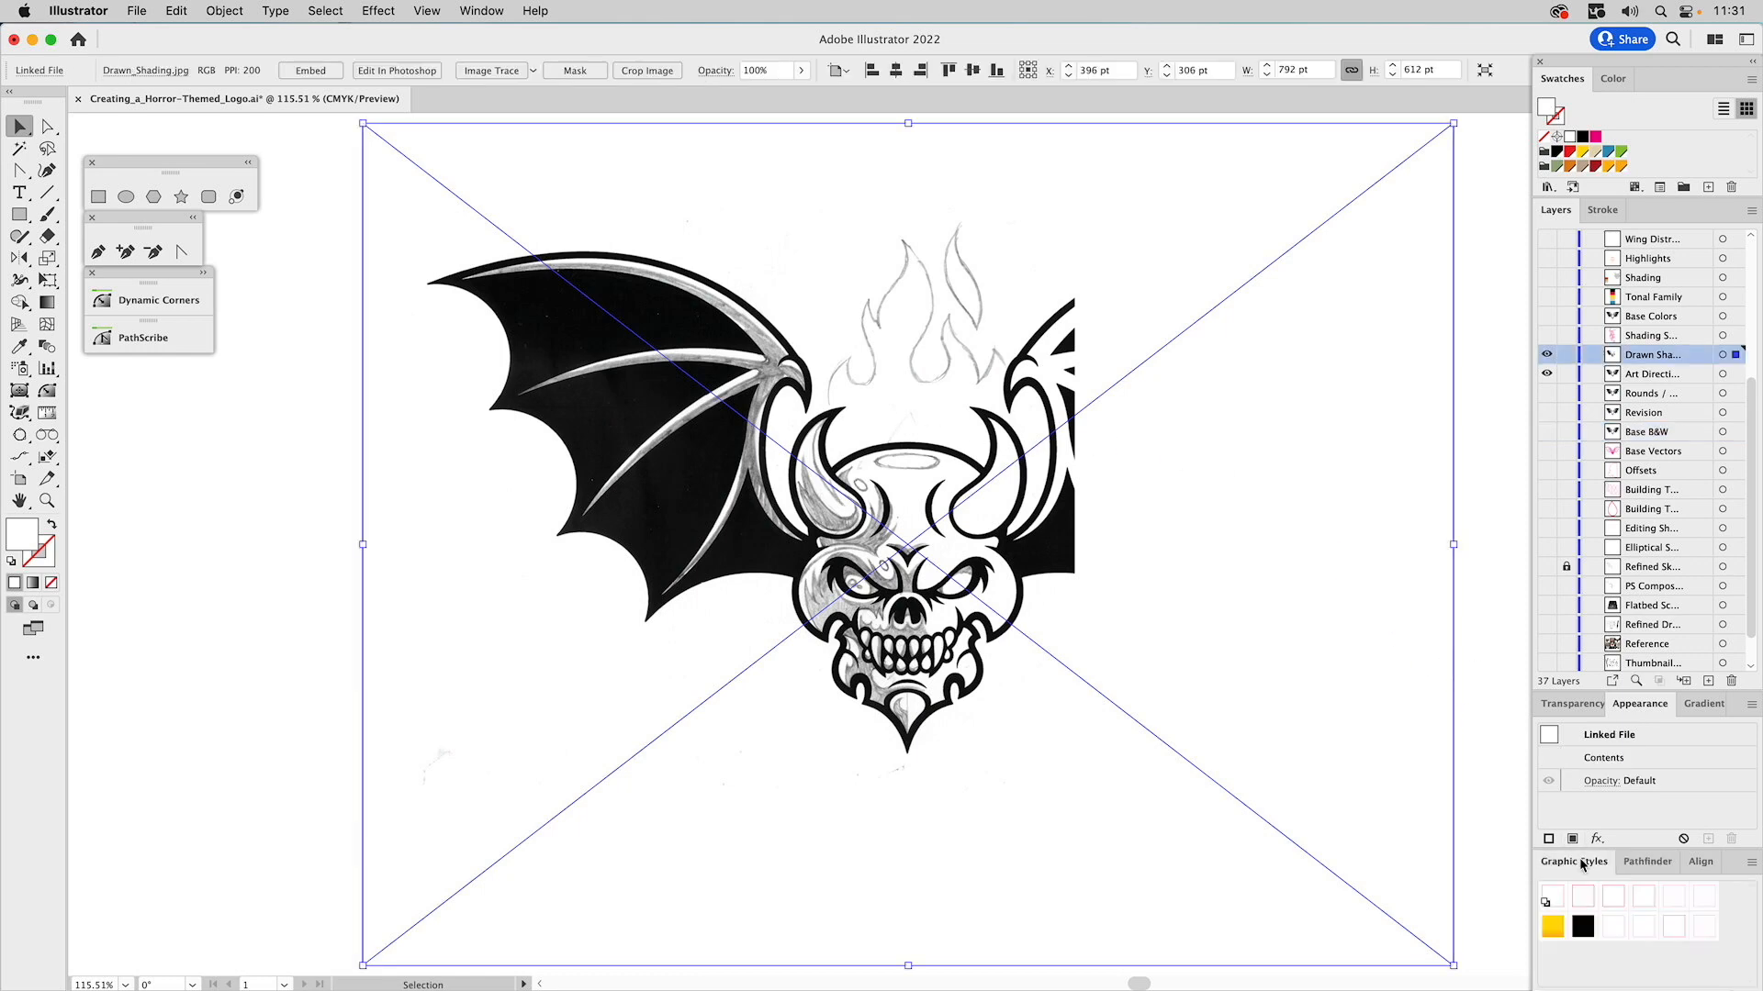
{"action": "left_click", "coordinate": [1571, 704]}
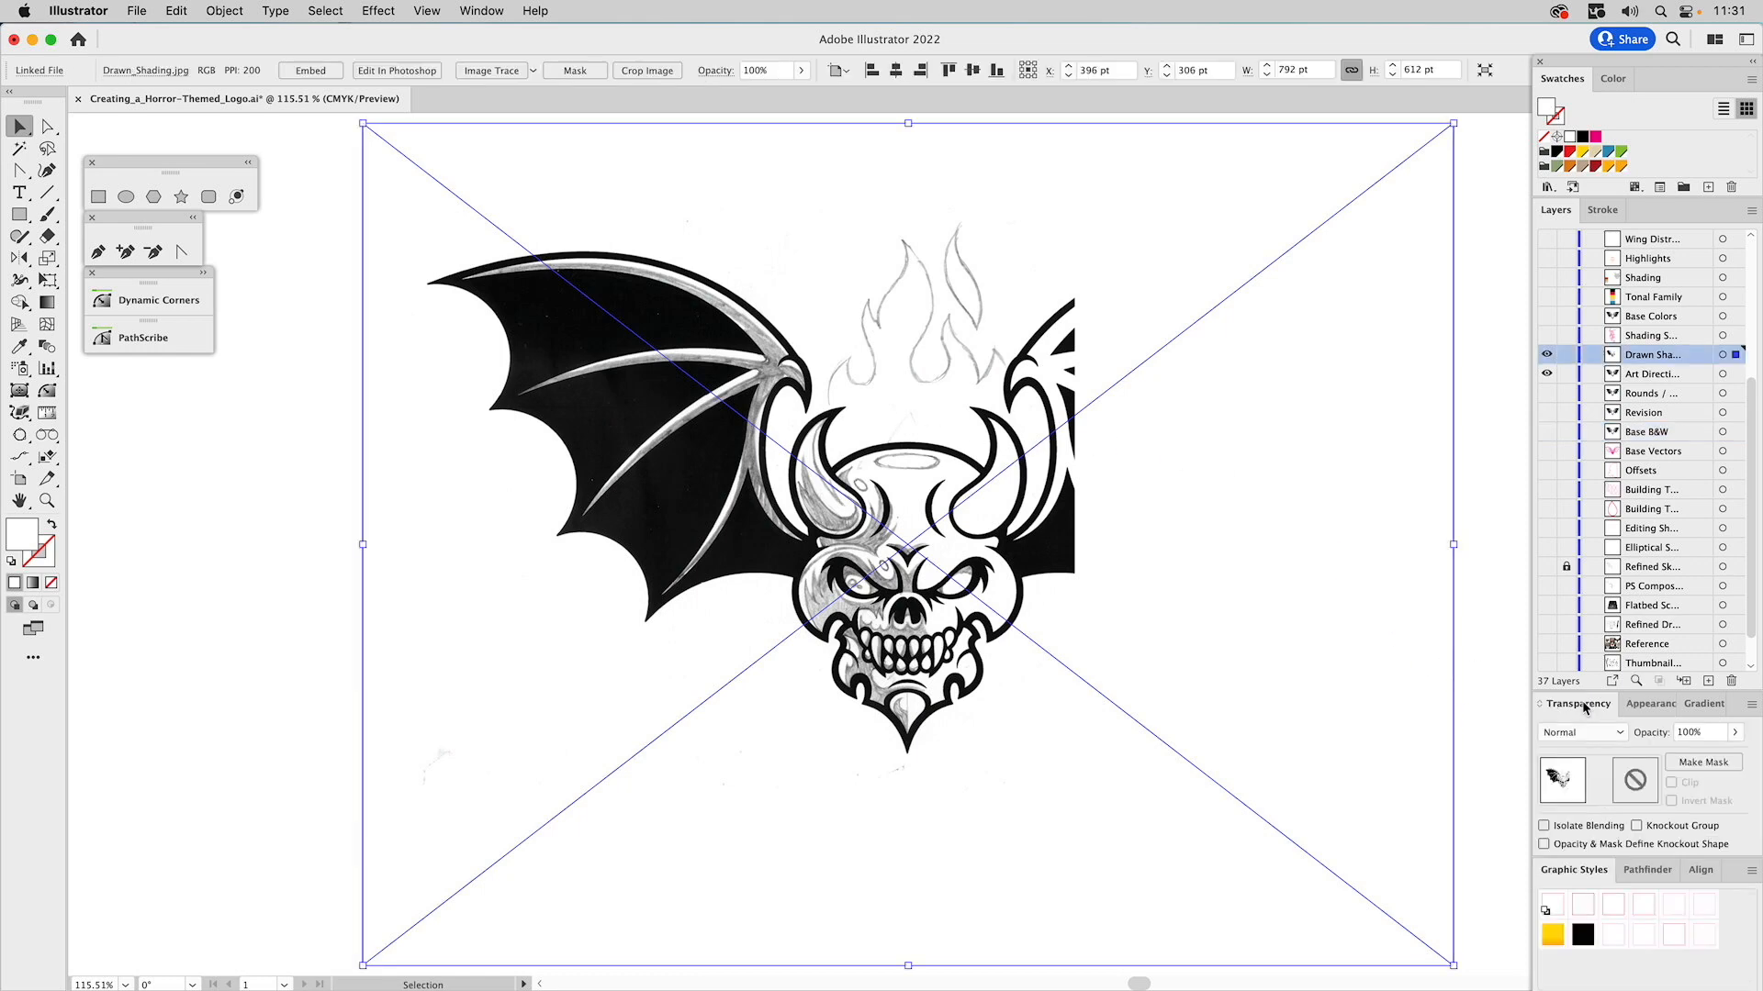
{"action": "left_click", "coordinate": [1693, 733]}
{"action": "type", "text": "4"}
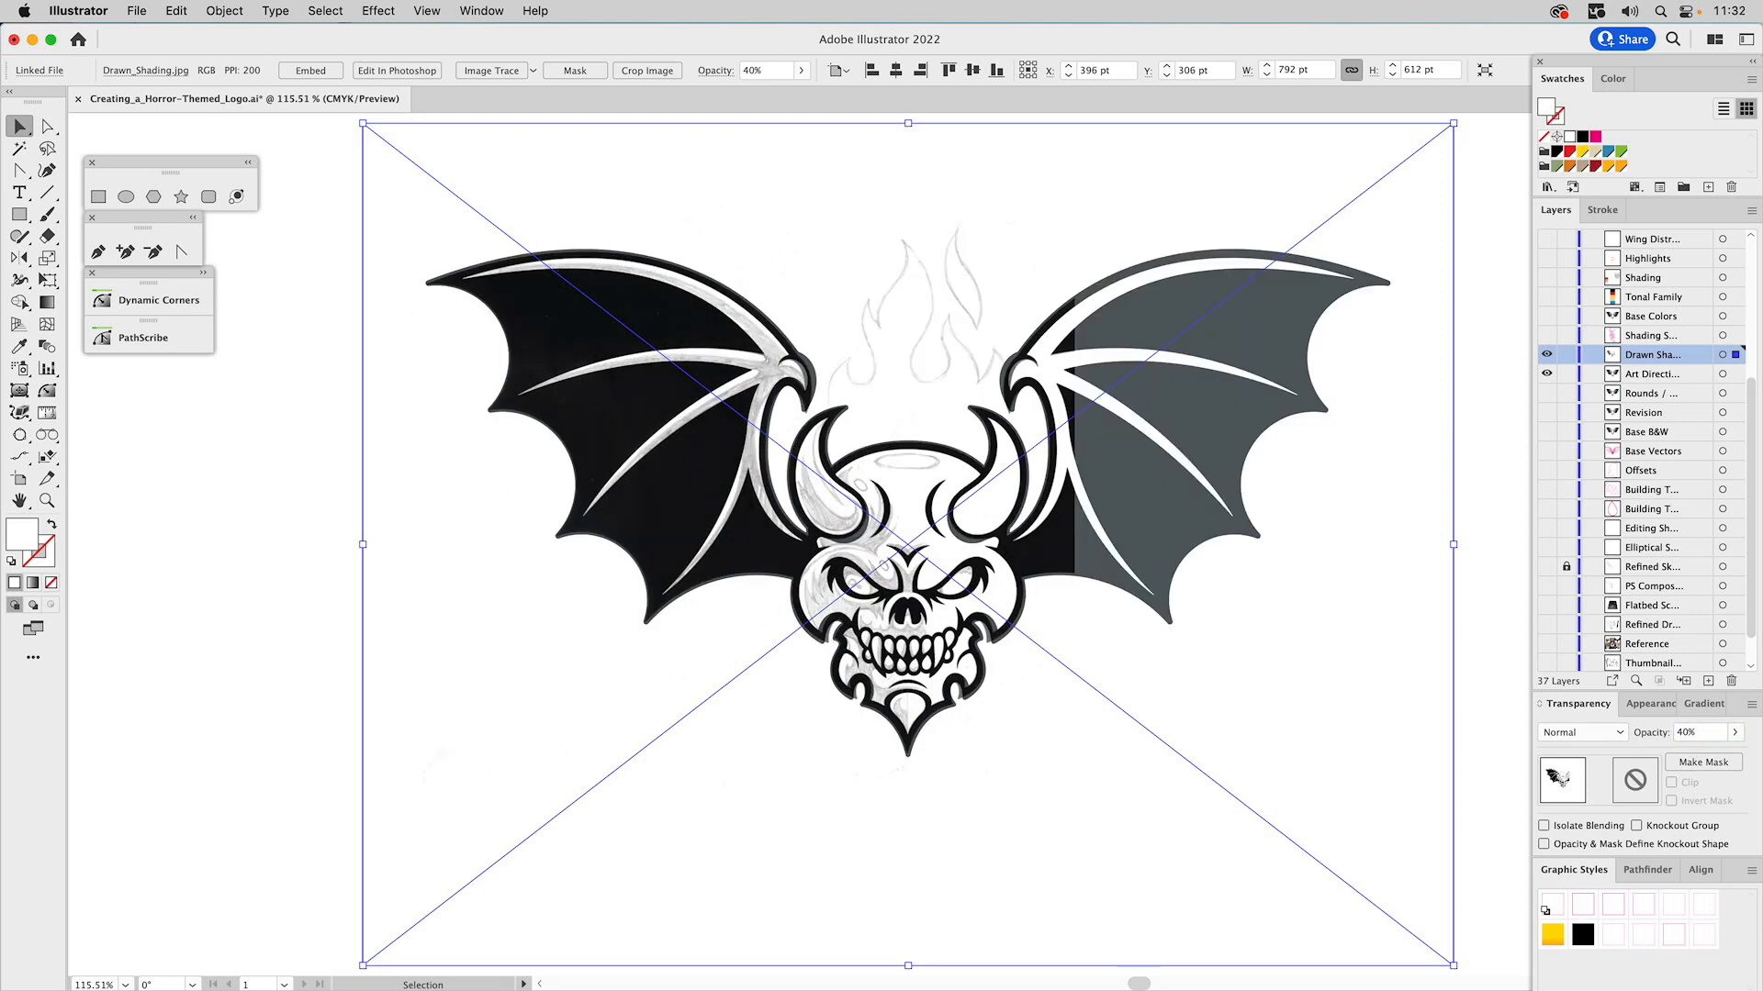
{"action": "left_click", "coordinate": [1566, 355]}
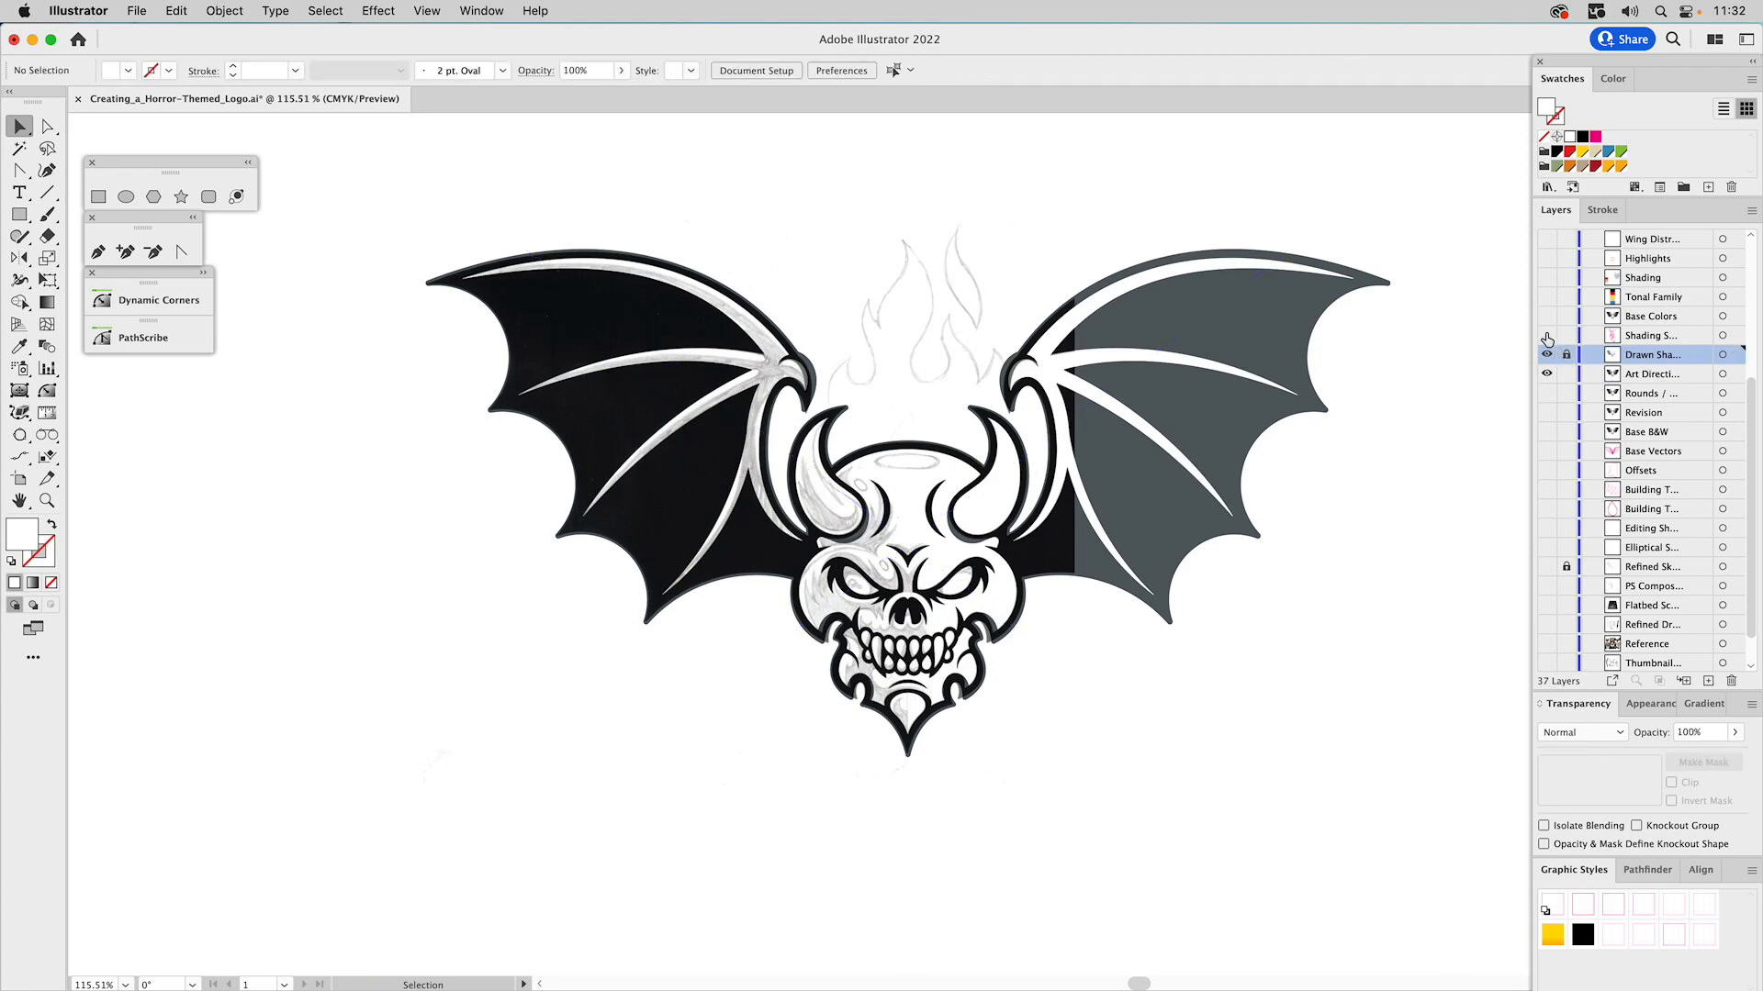
Show the layer with the pink shading outlines and inspect them over the skull.
{"action": "left_click", "coordinate": [1545, 336]}
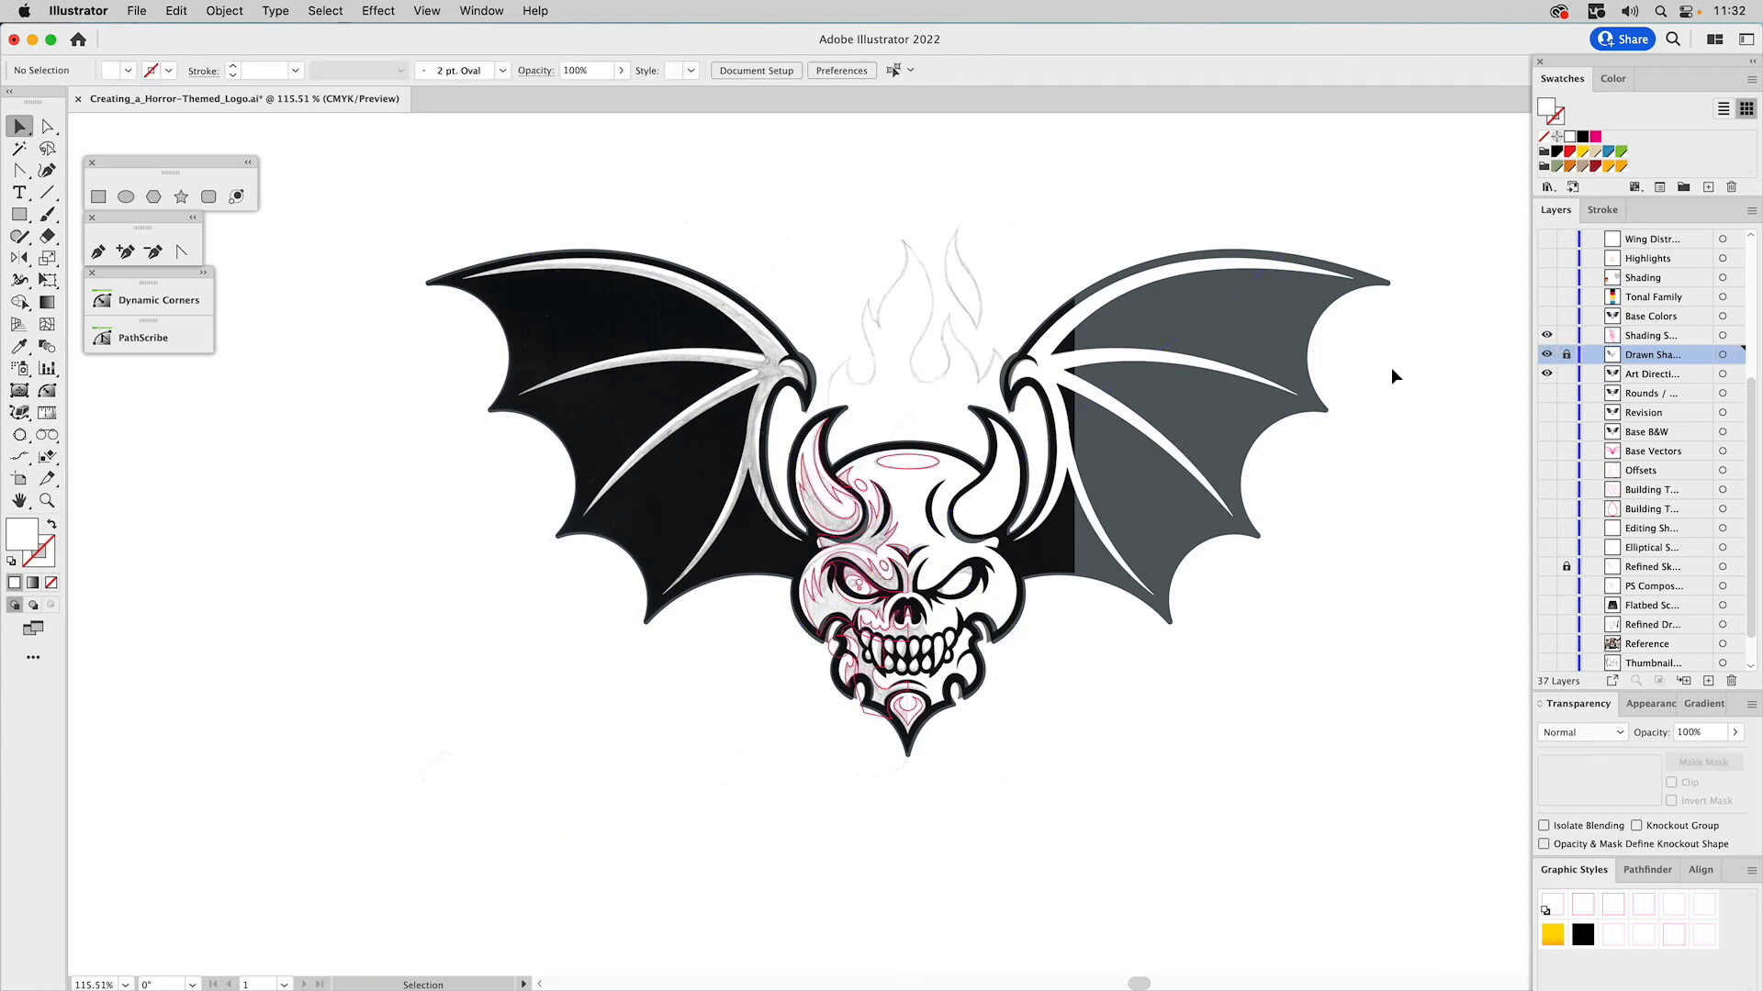
{"action": "key", "text": "z"}
{"action": "left_click_drag", "start_coordinate": [707, 340], "coordinate": [1130, 804]}
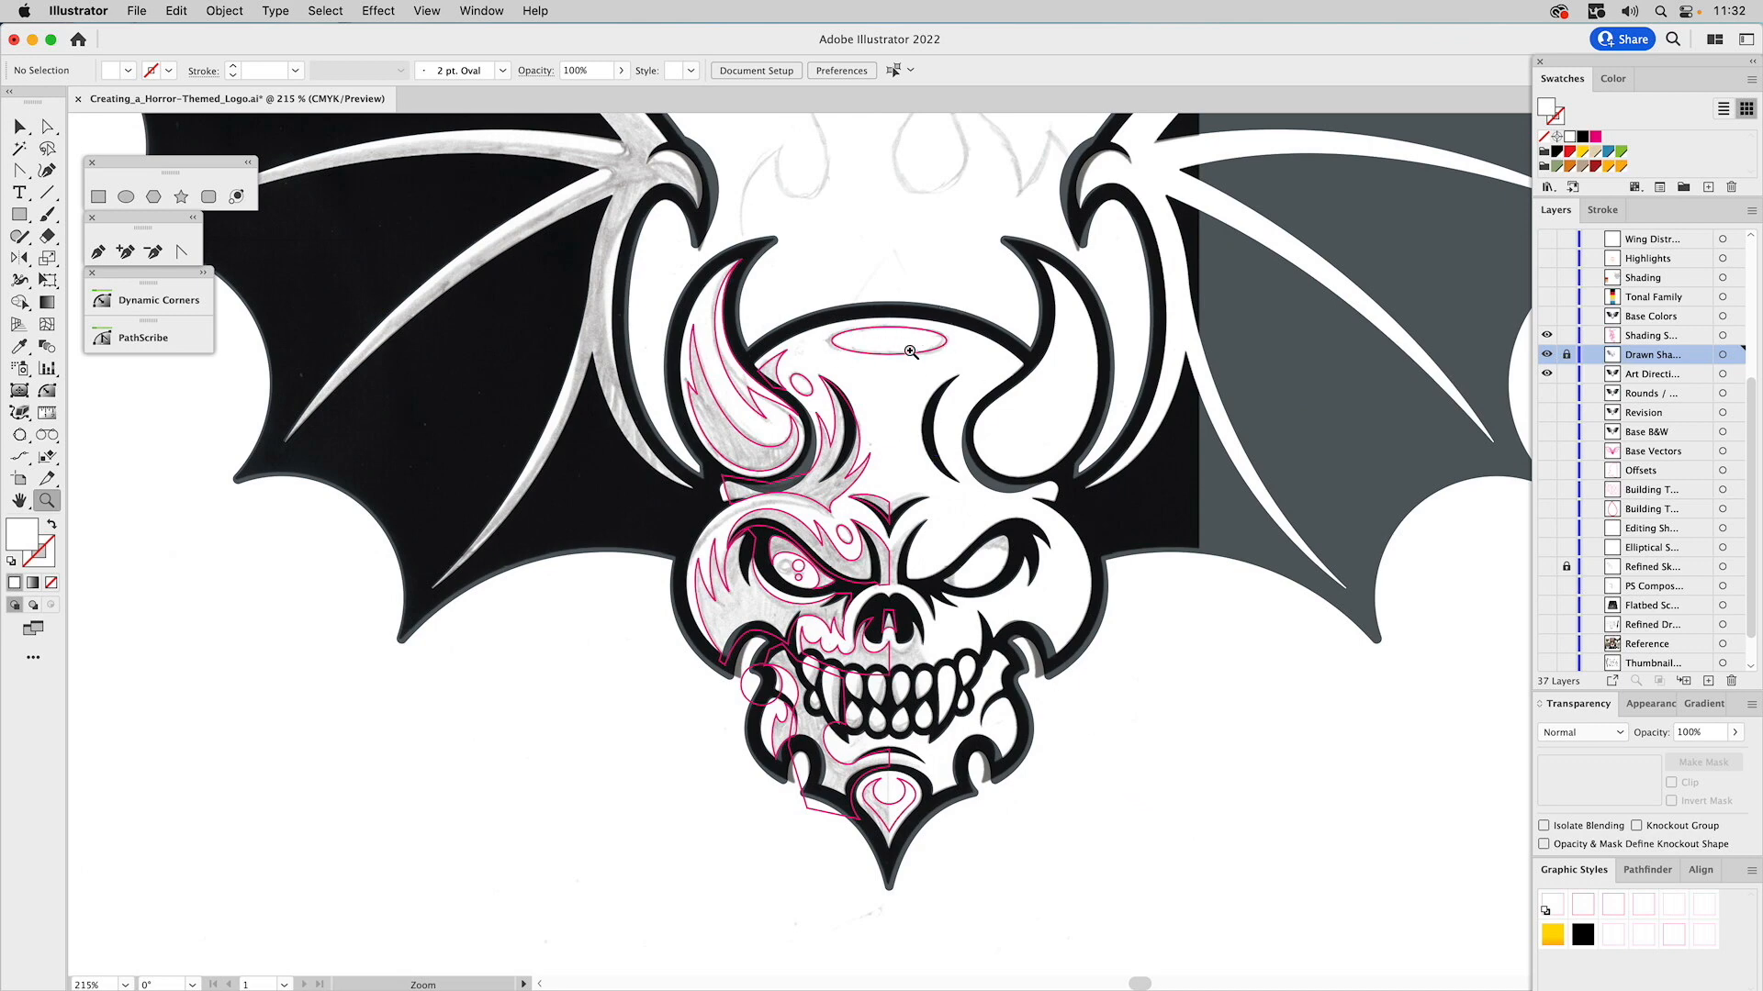
Show the Base Colors layer and hide the shading outlines, drawn shading and Art Direction layers.
{"action": "left_click", "coordinate": [1564, 355]}
{"action": "left_click", "coordinate": [1547, 317]}
{"action": "key", "text": "super+0"}
{"action": "left_click_drag", "start_coordinate": [1547, 336], "coordinate": [1547, 379]}
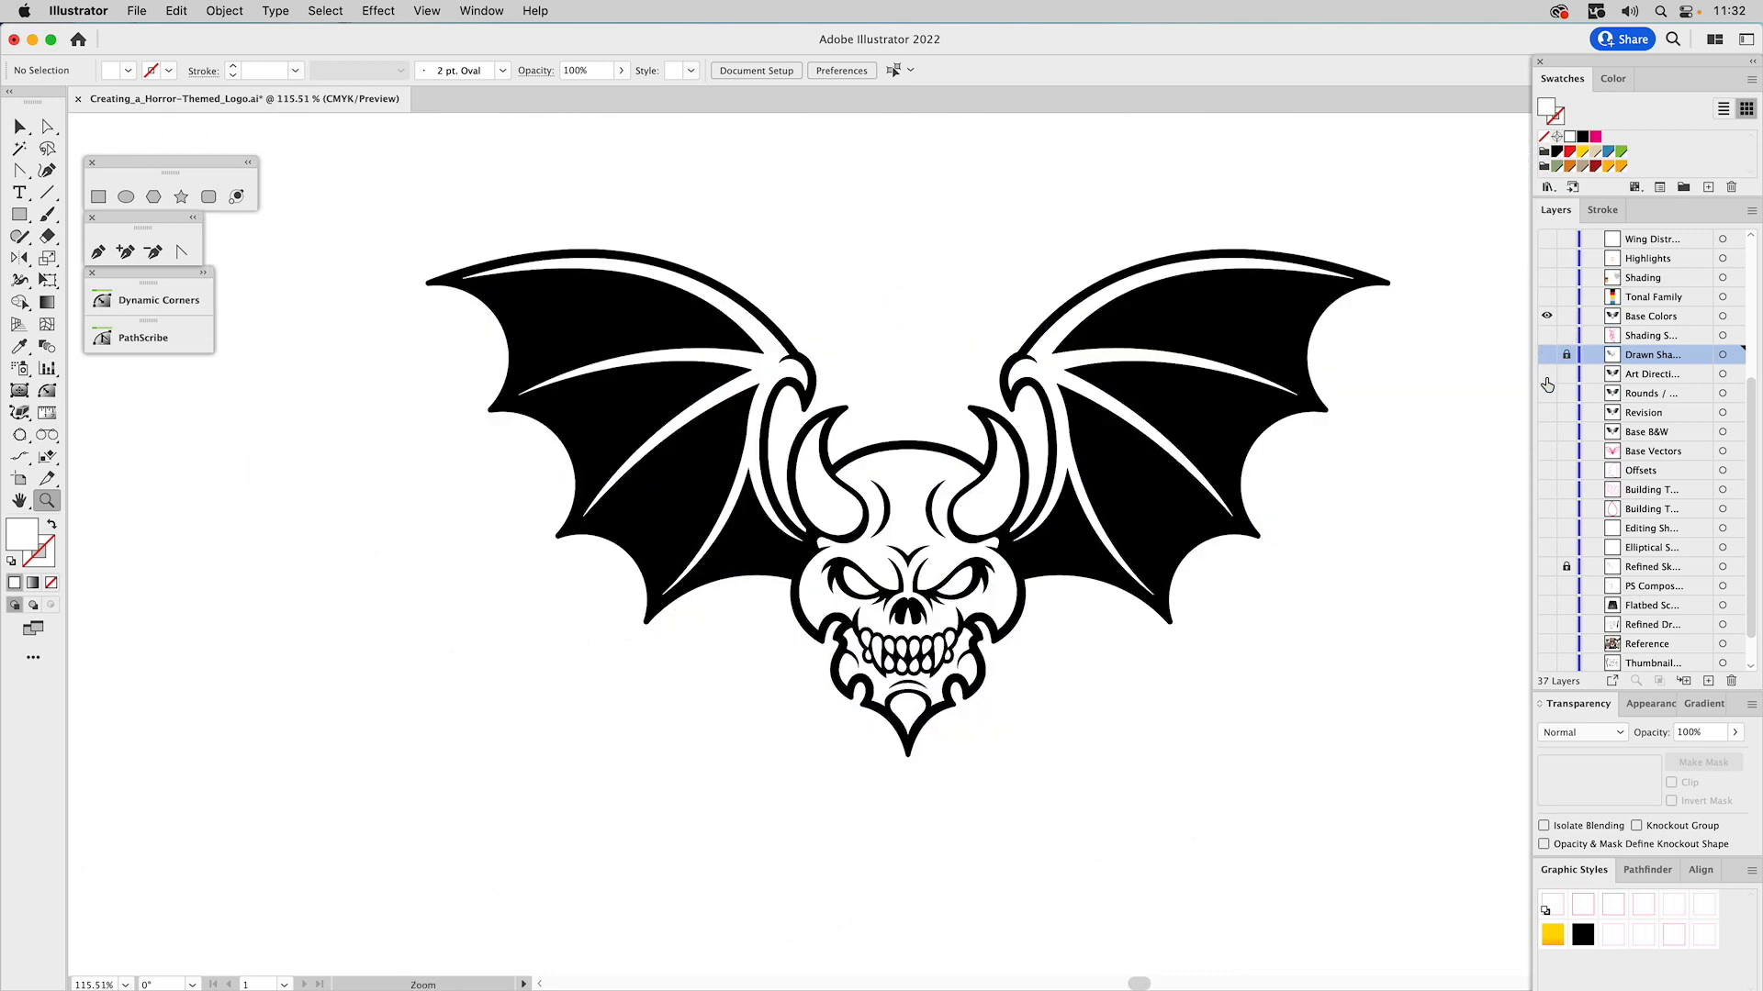
Show the Tonal Family color palette beside the logo and briefly preview the Shading layer before hiding it again.
{"action": "left_click", "coordinate": [1547, 298]}
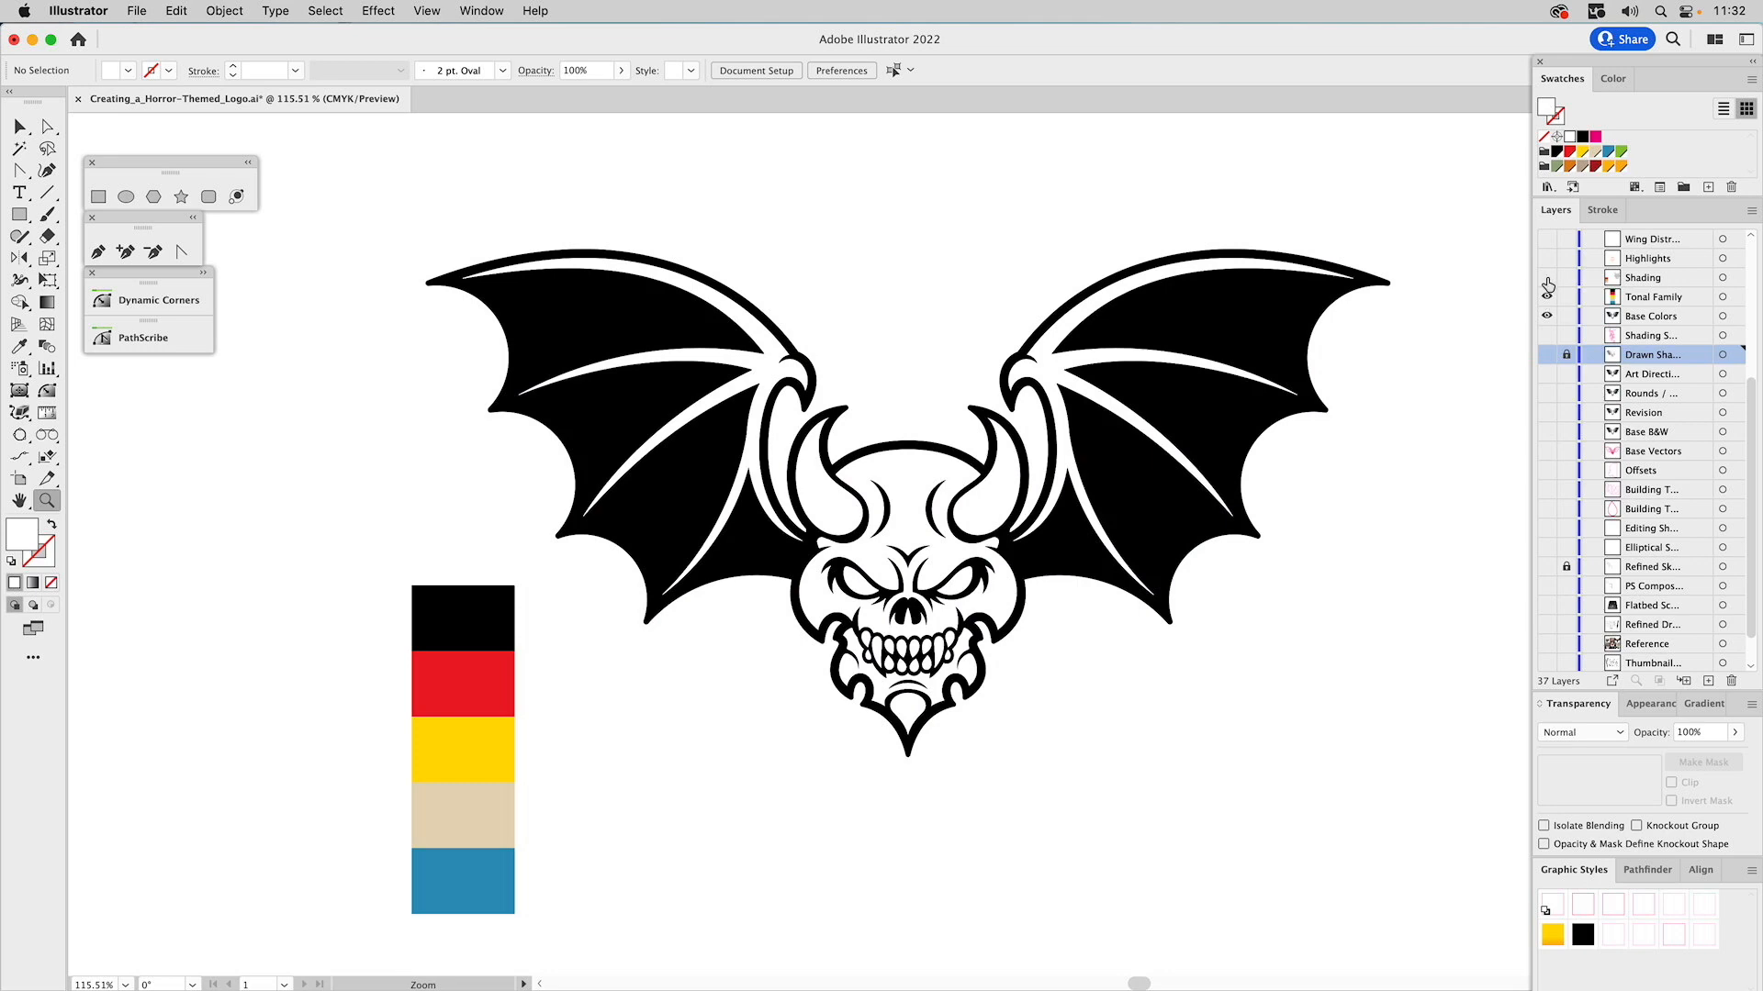
{"action": "left_click", "coordinate": [1547, 279]}
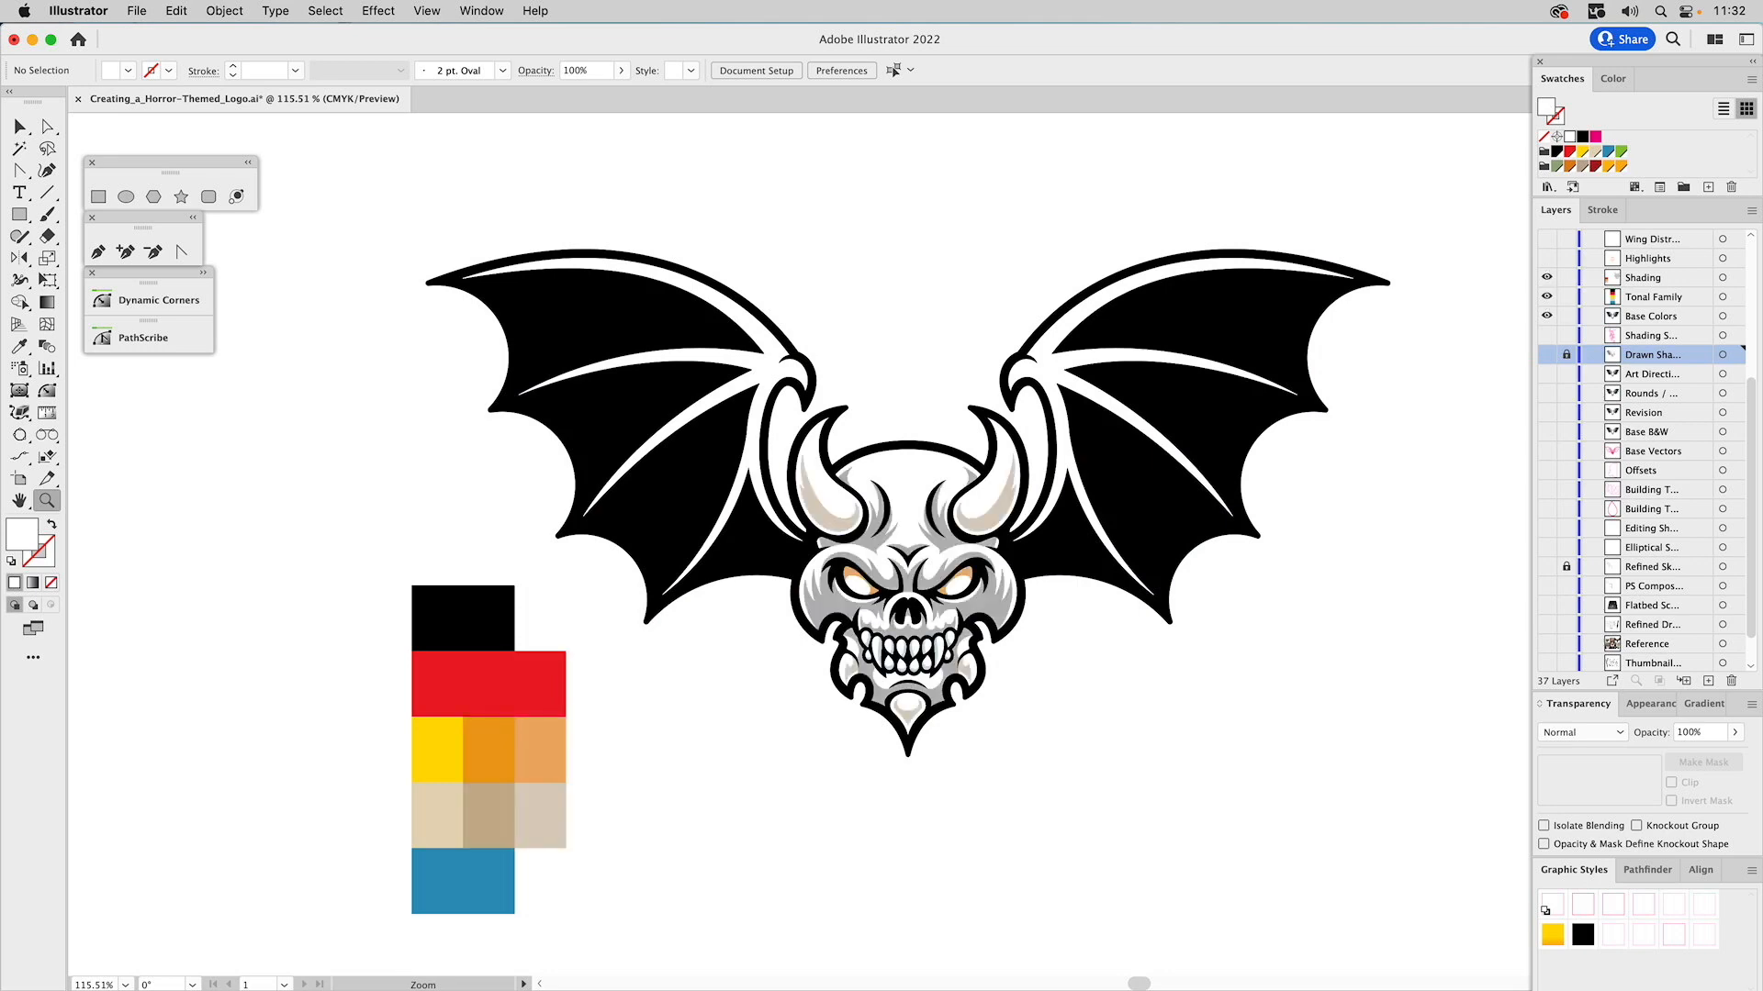
{"action": "left_click", "coordinate": [1547, 295]}
{"action": "left_click", "coordinate": [1547, 279]}
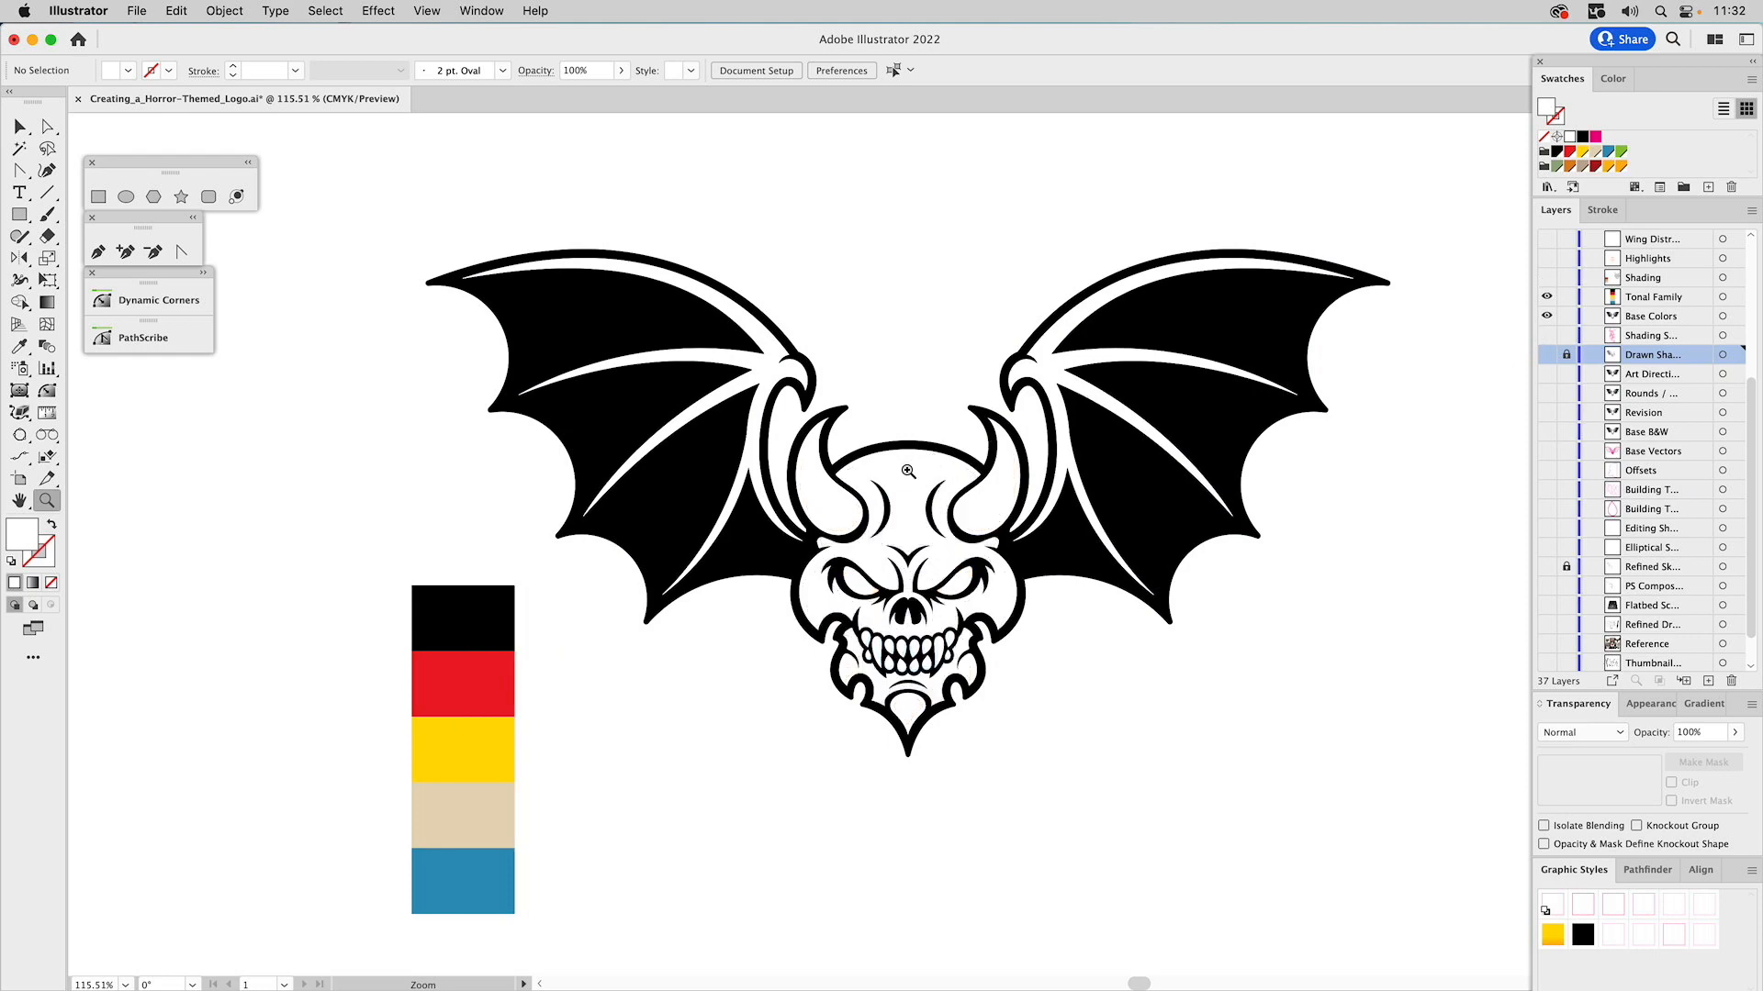
Fill the white skull face shape with the red sampled from the Tonal Family palette.
{"action": "key", "text": "v"}
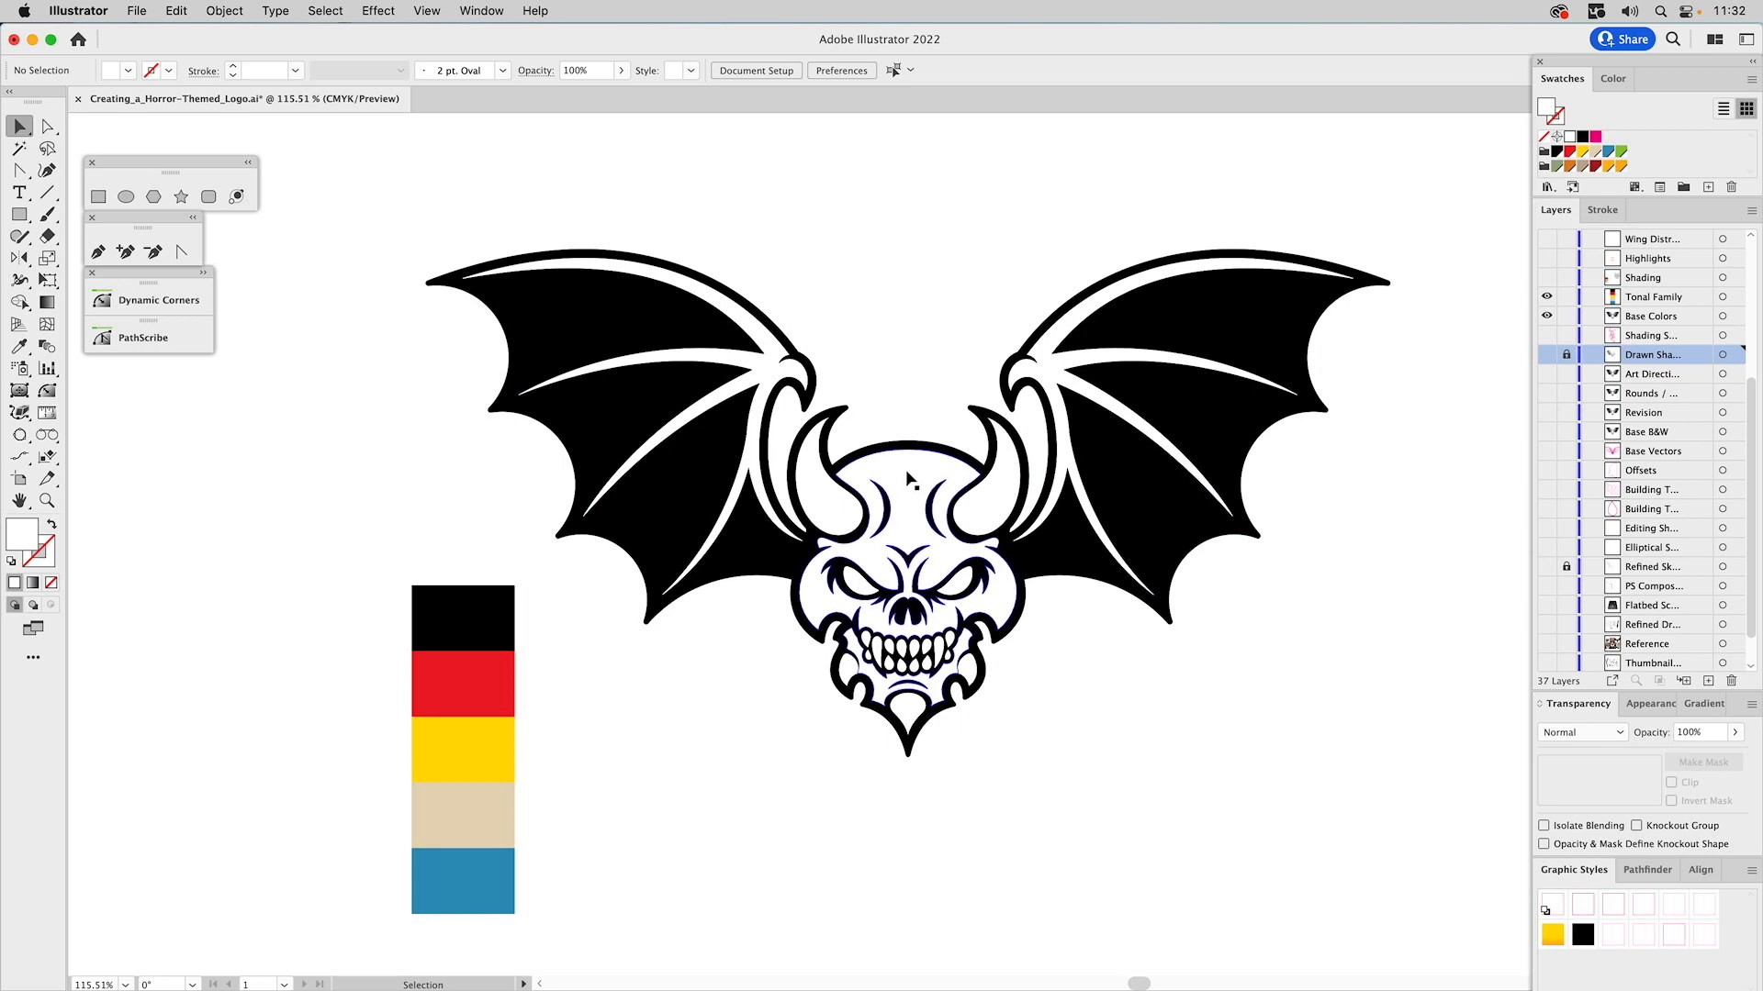
{"action": "left_click", "coordinate": [907, 474]}
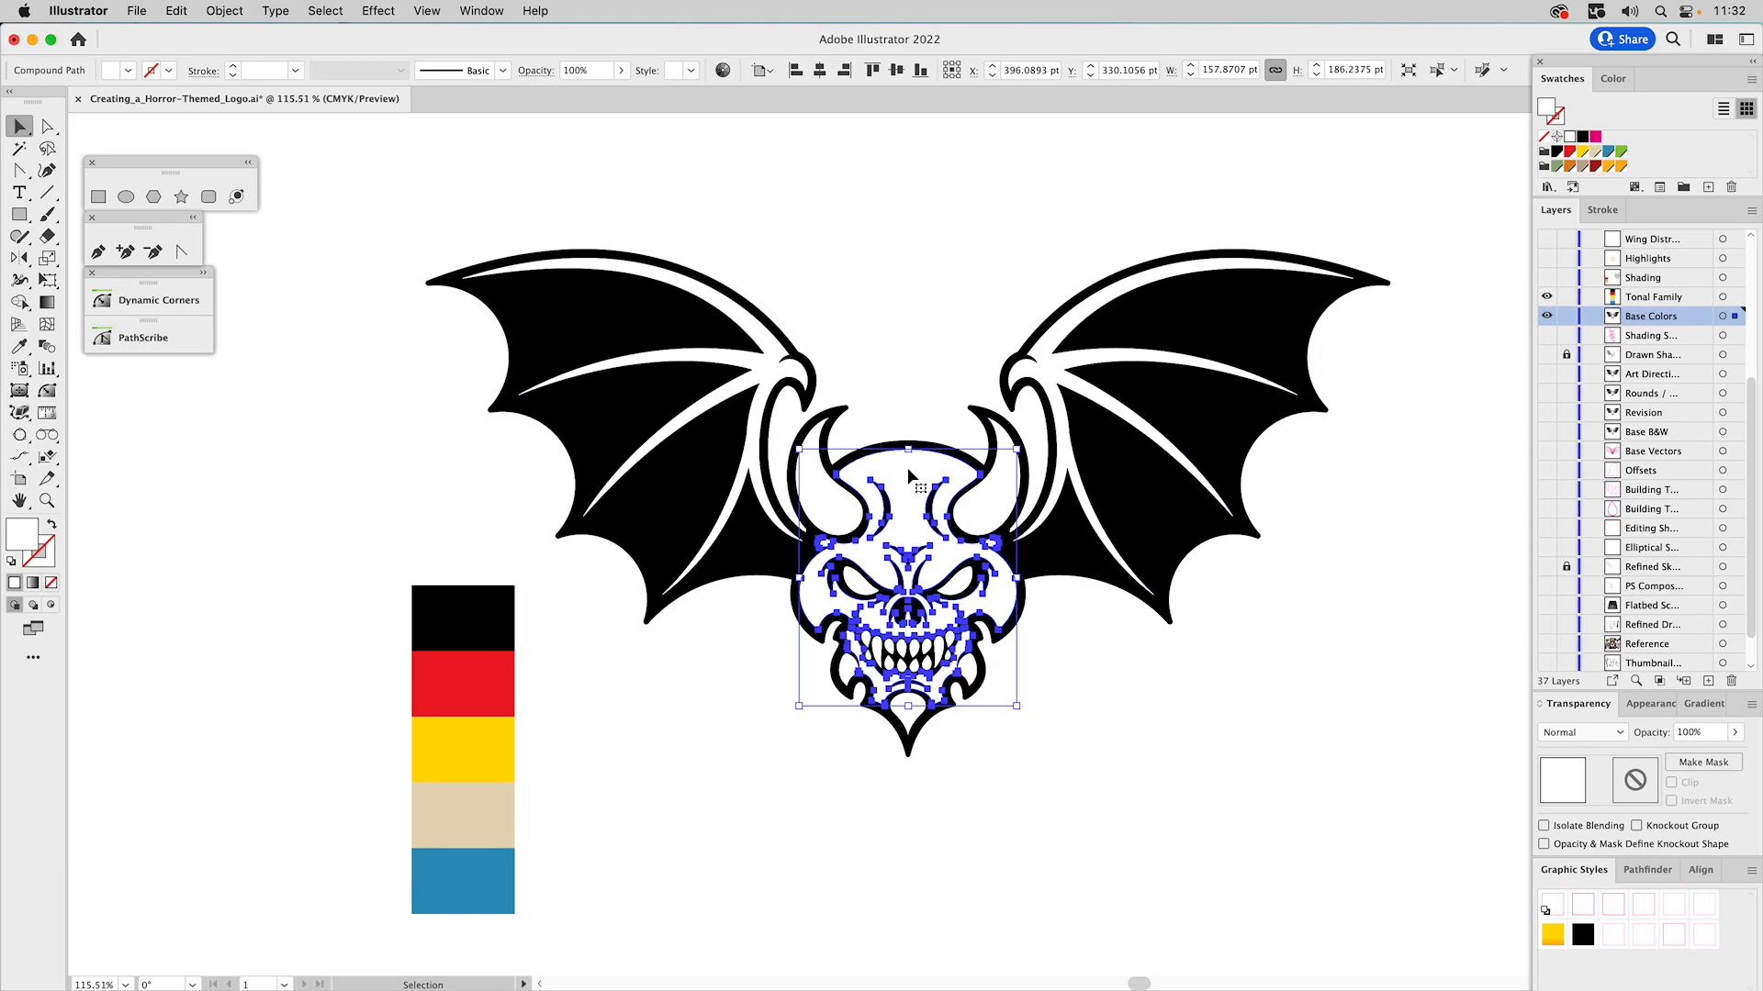
{"action": "key", "text": "i"}
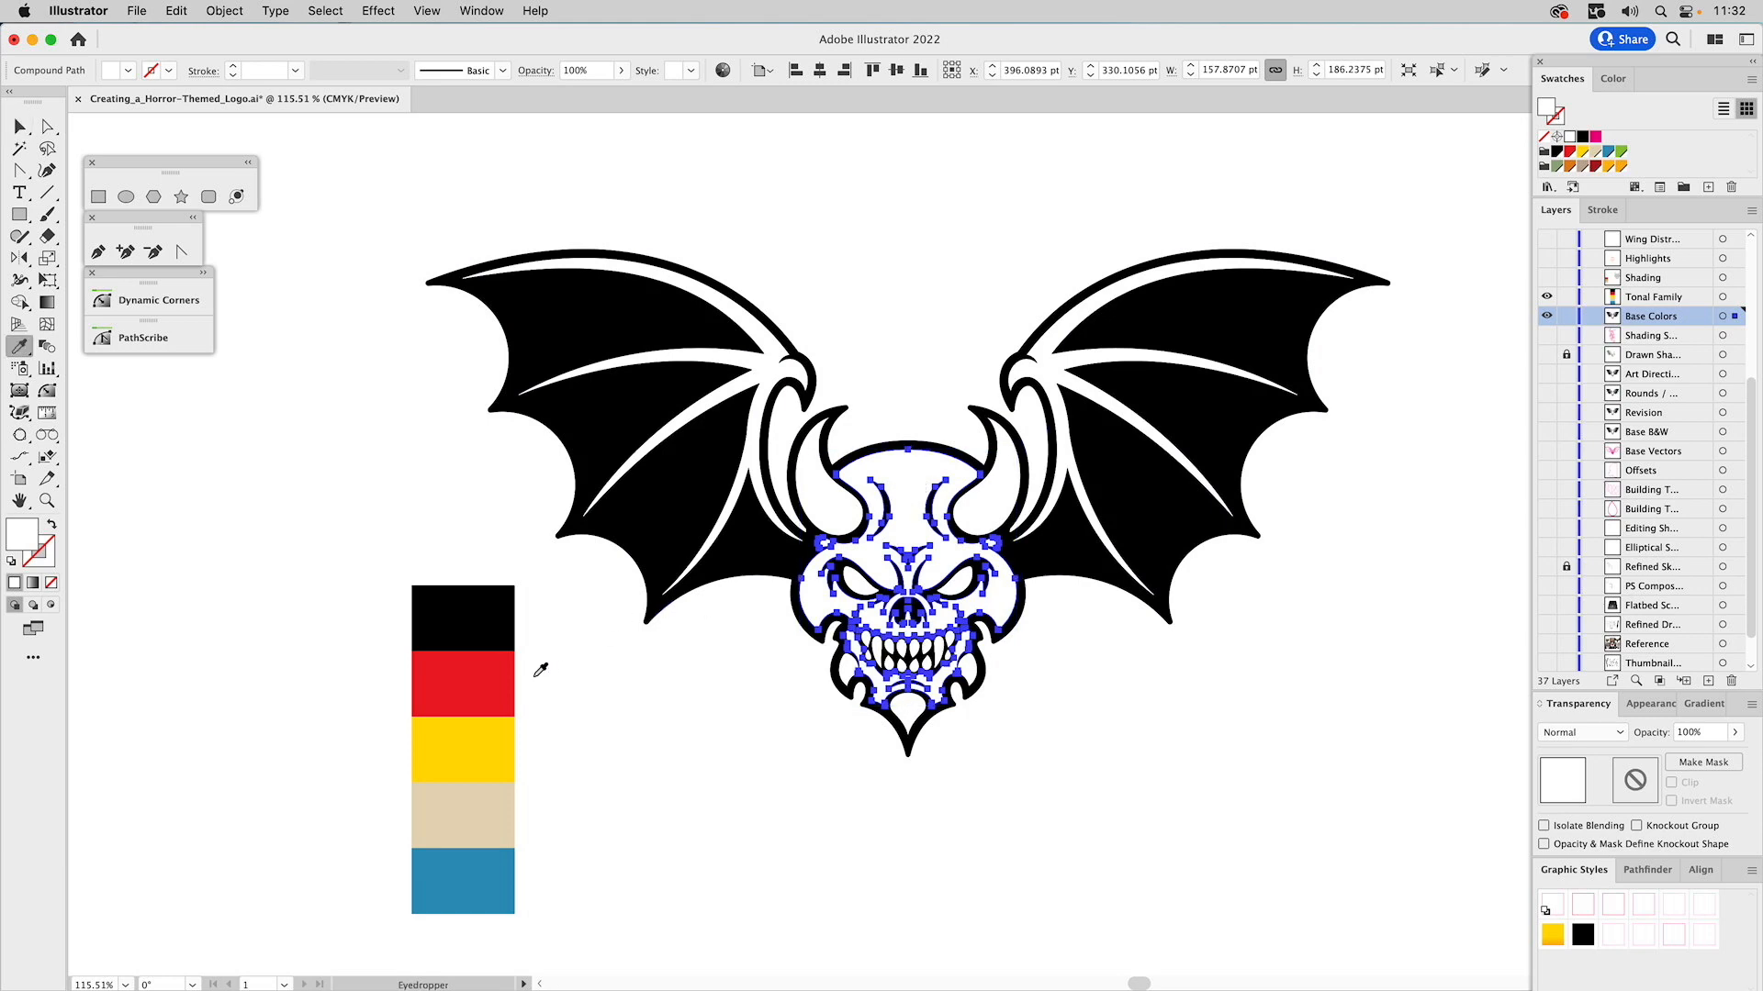
{"action": "left_click", "coordinate": [482, 684]}
{"action": "key", "text": "v"}
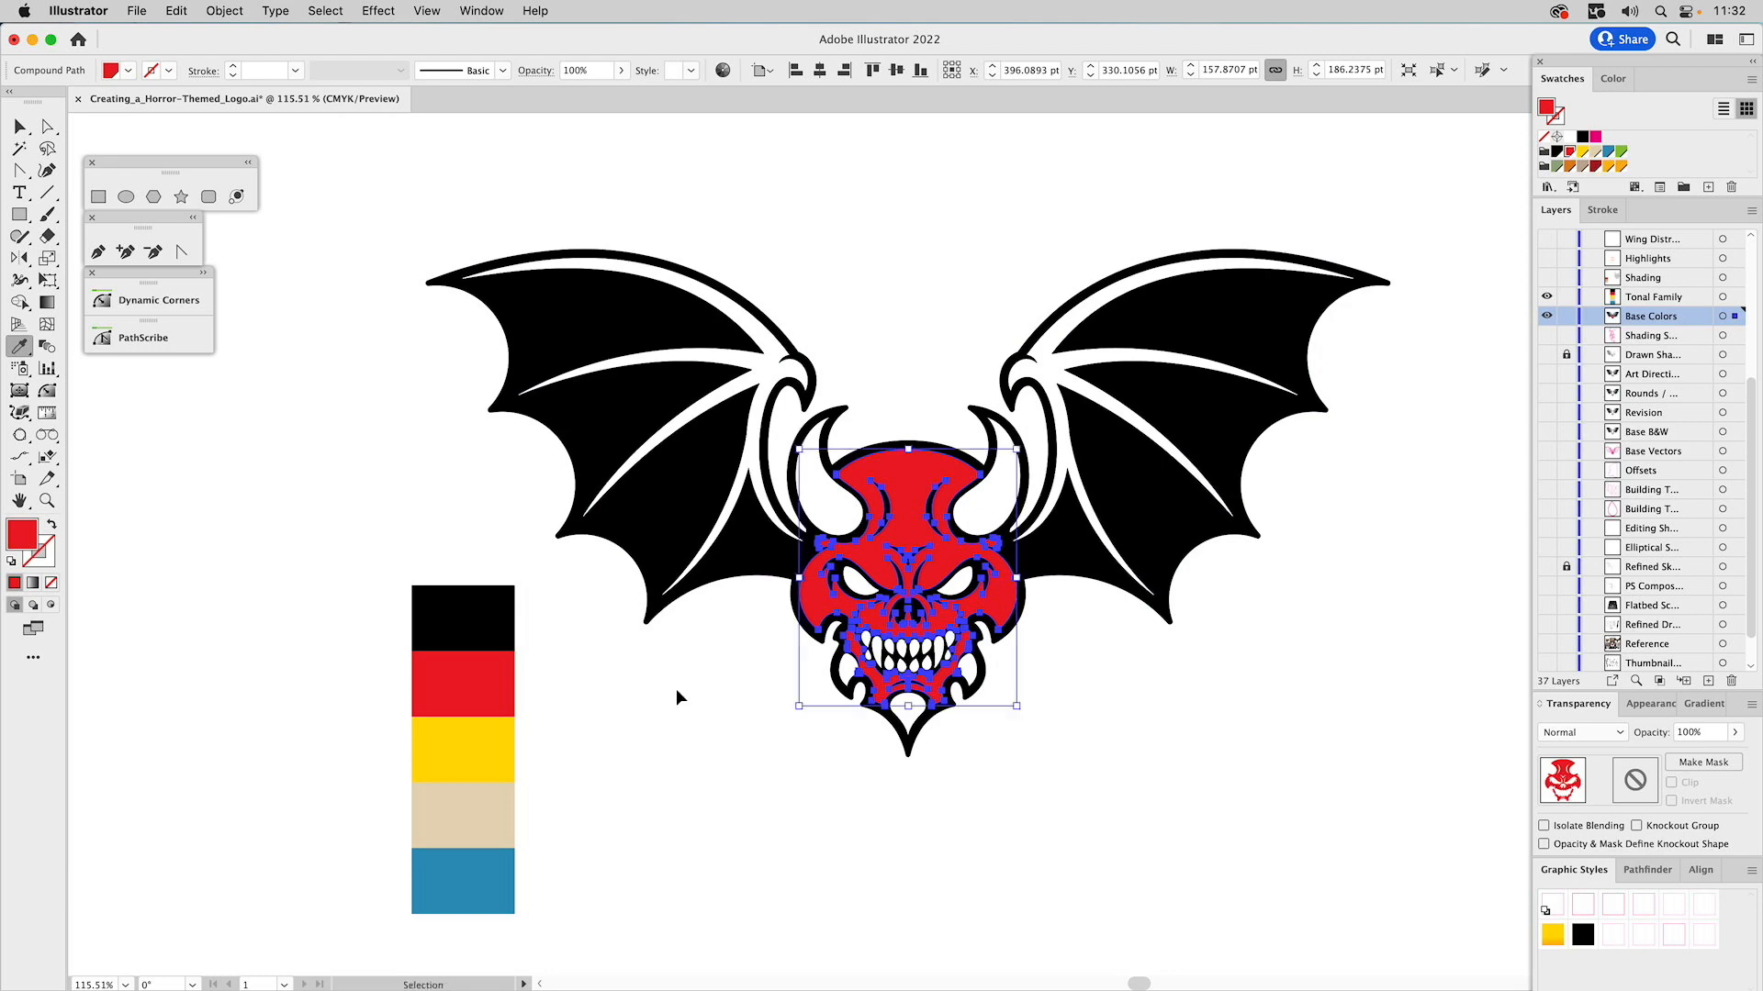
{"action": "left_click", "coordinate": [679, 693]}
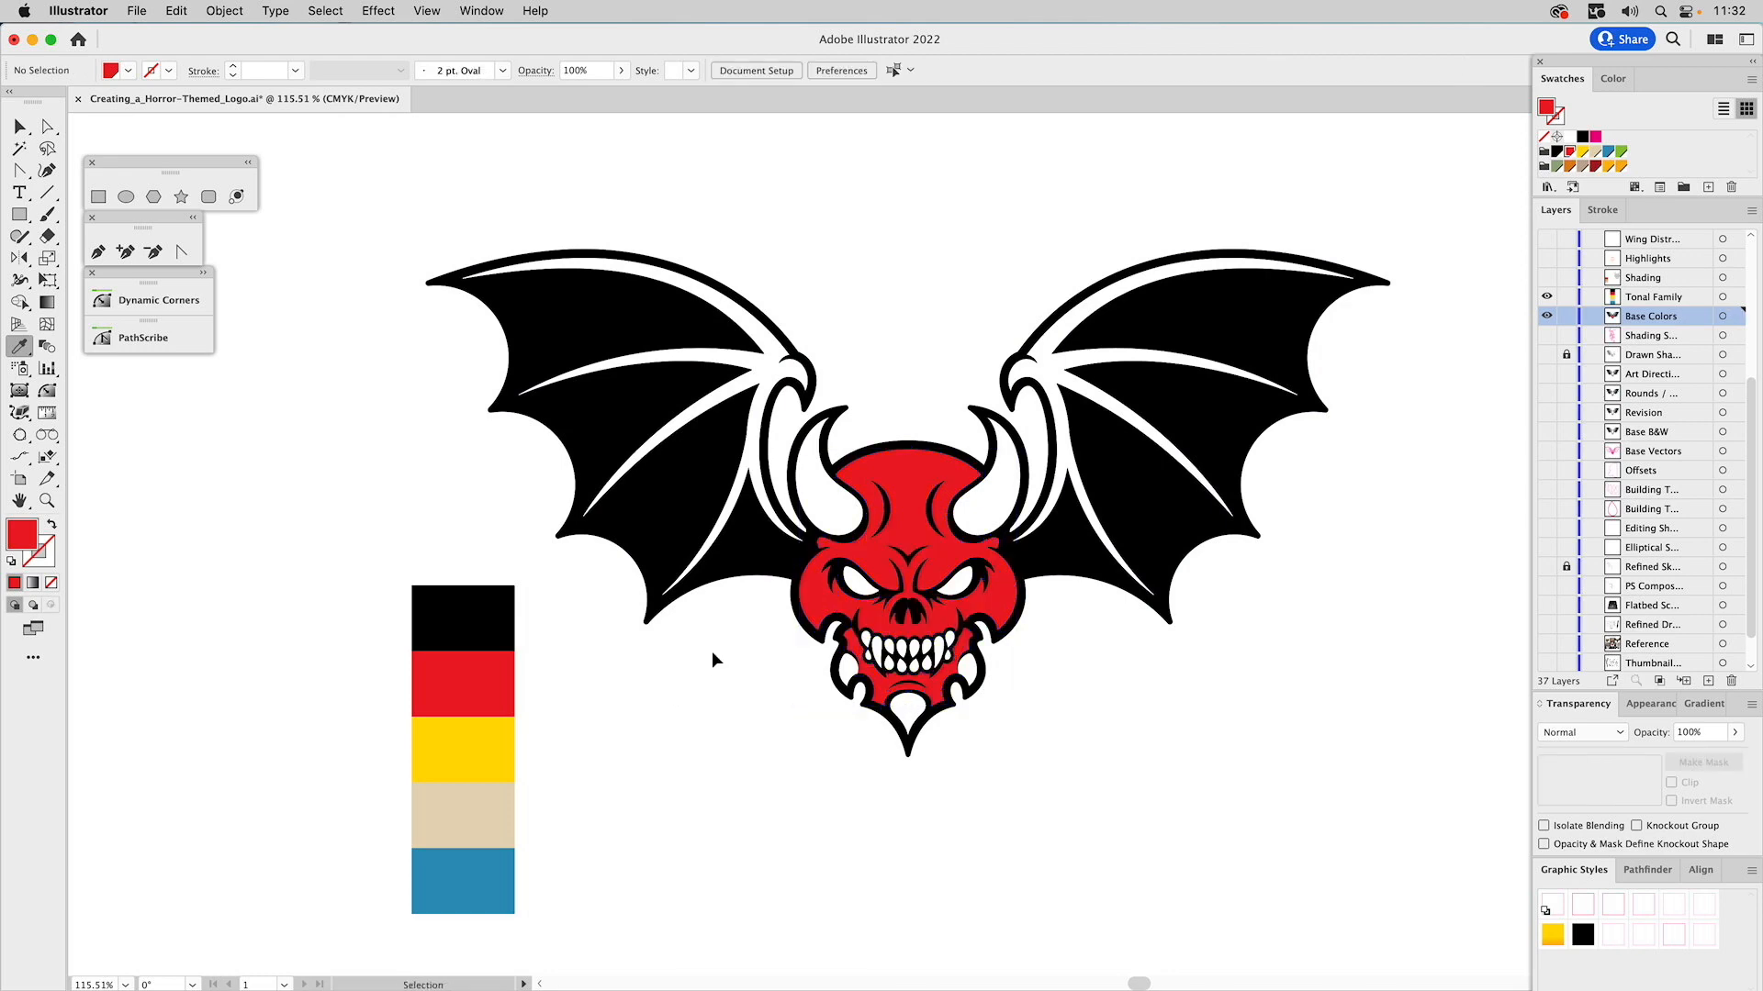
Fill the horns and the matching jaw and chin pieces with the palette's beige.
{"action": "left_click", "coordinate": [835, 515]}
{"action": "left_click", "coordinate": [474, 816]}
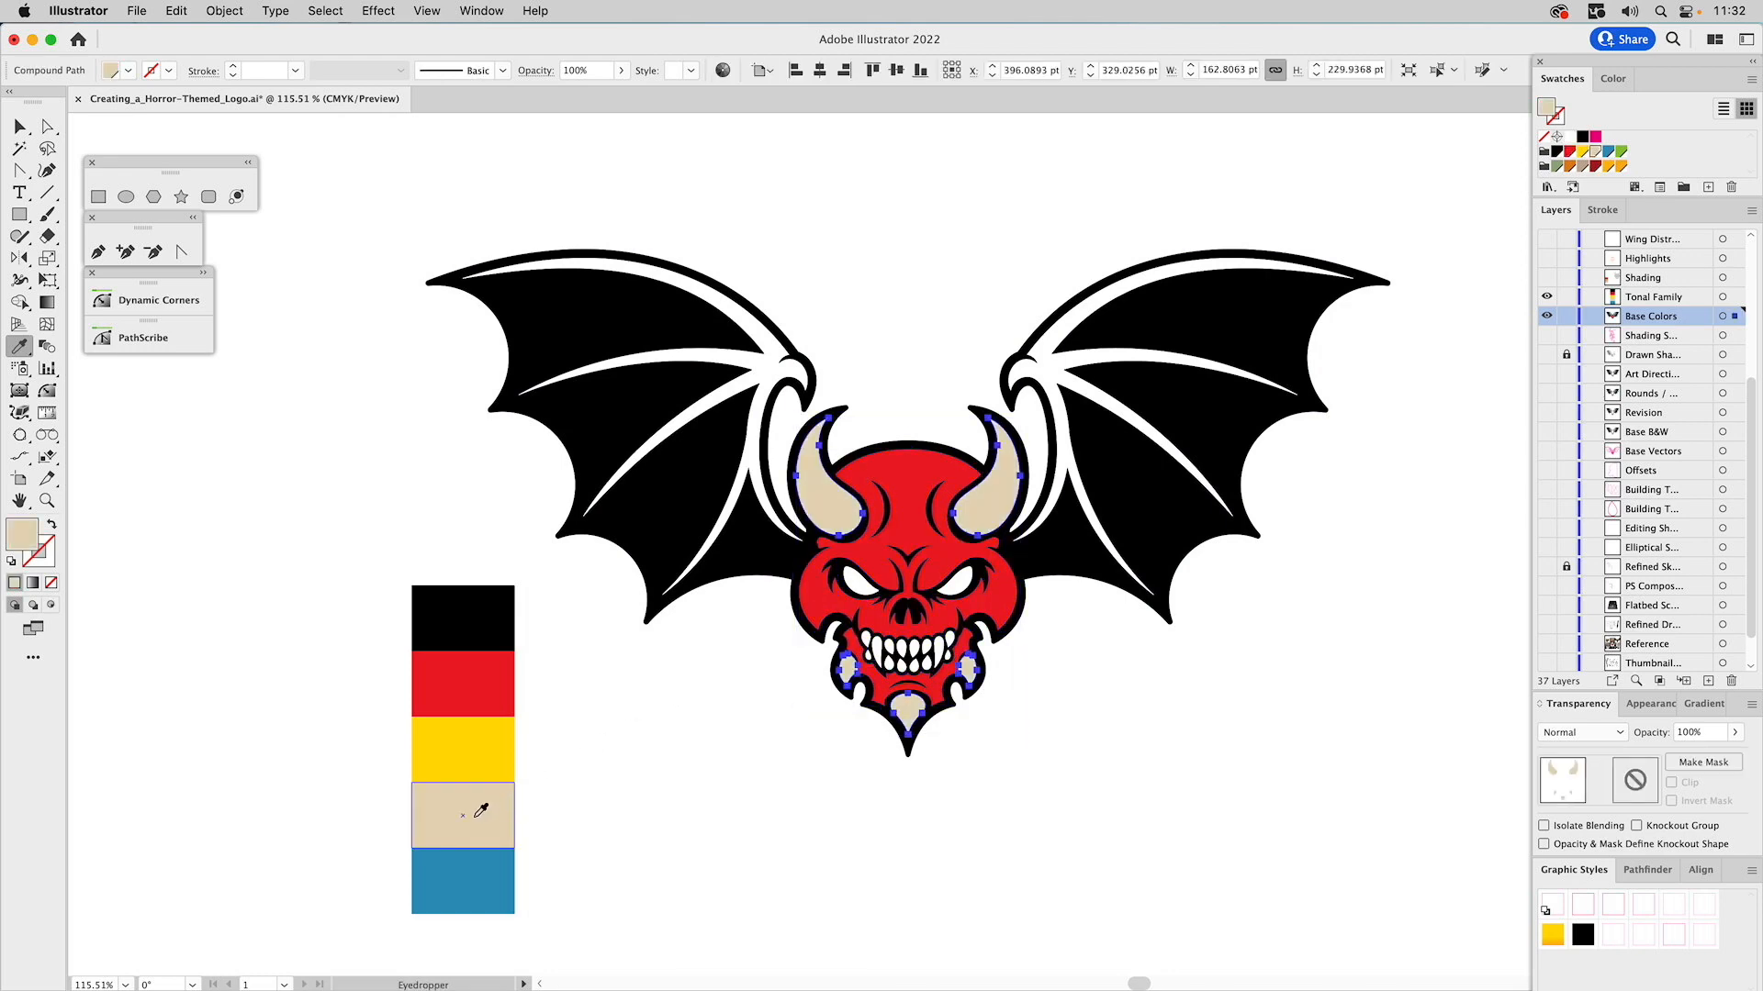
{"action": "key", "text": "v"}
{"action": "left_click", "coordinate": [631, 759]}
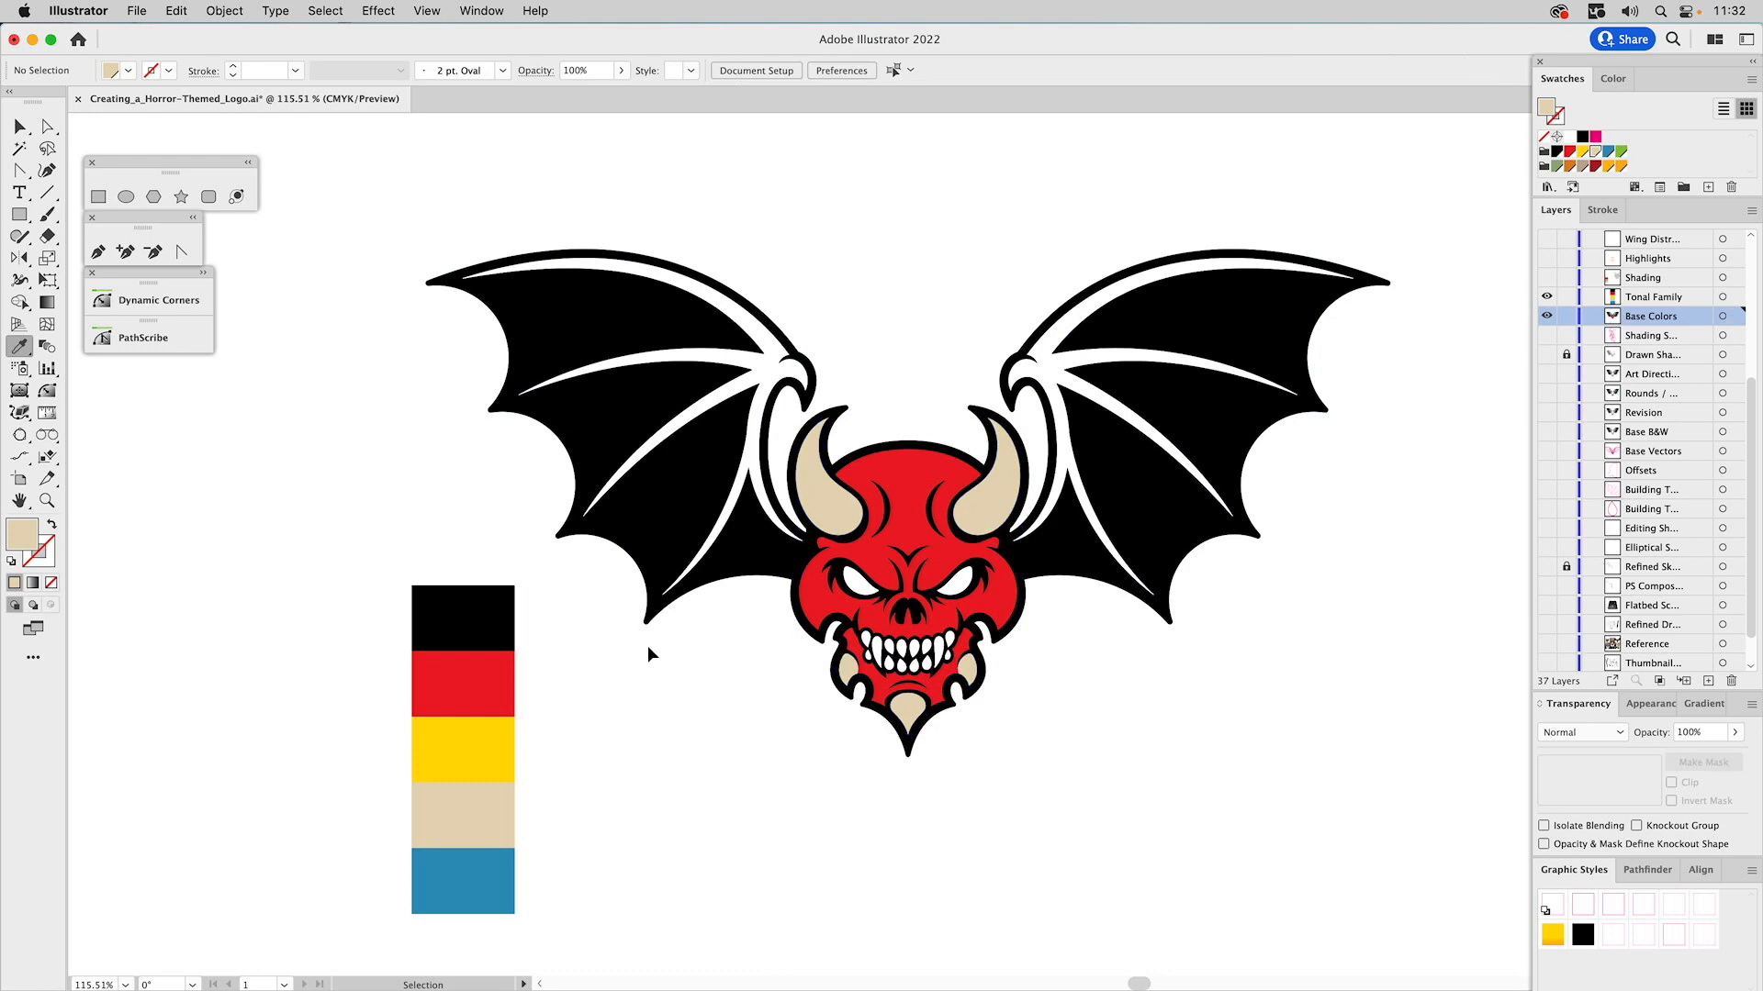
Fill the white wing bone shapes on both wings with the palette's blue.
{"action": "left_click", "coordinate": [771, 379], "text": "super"}
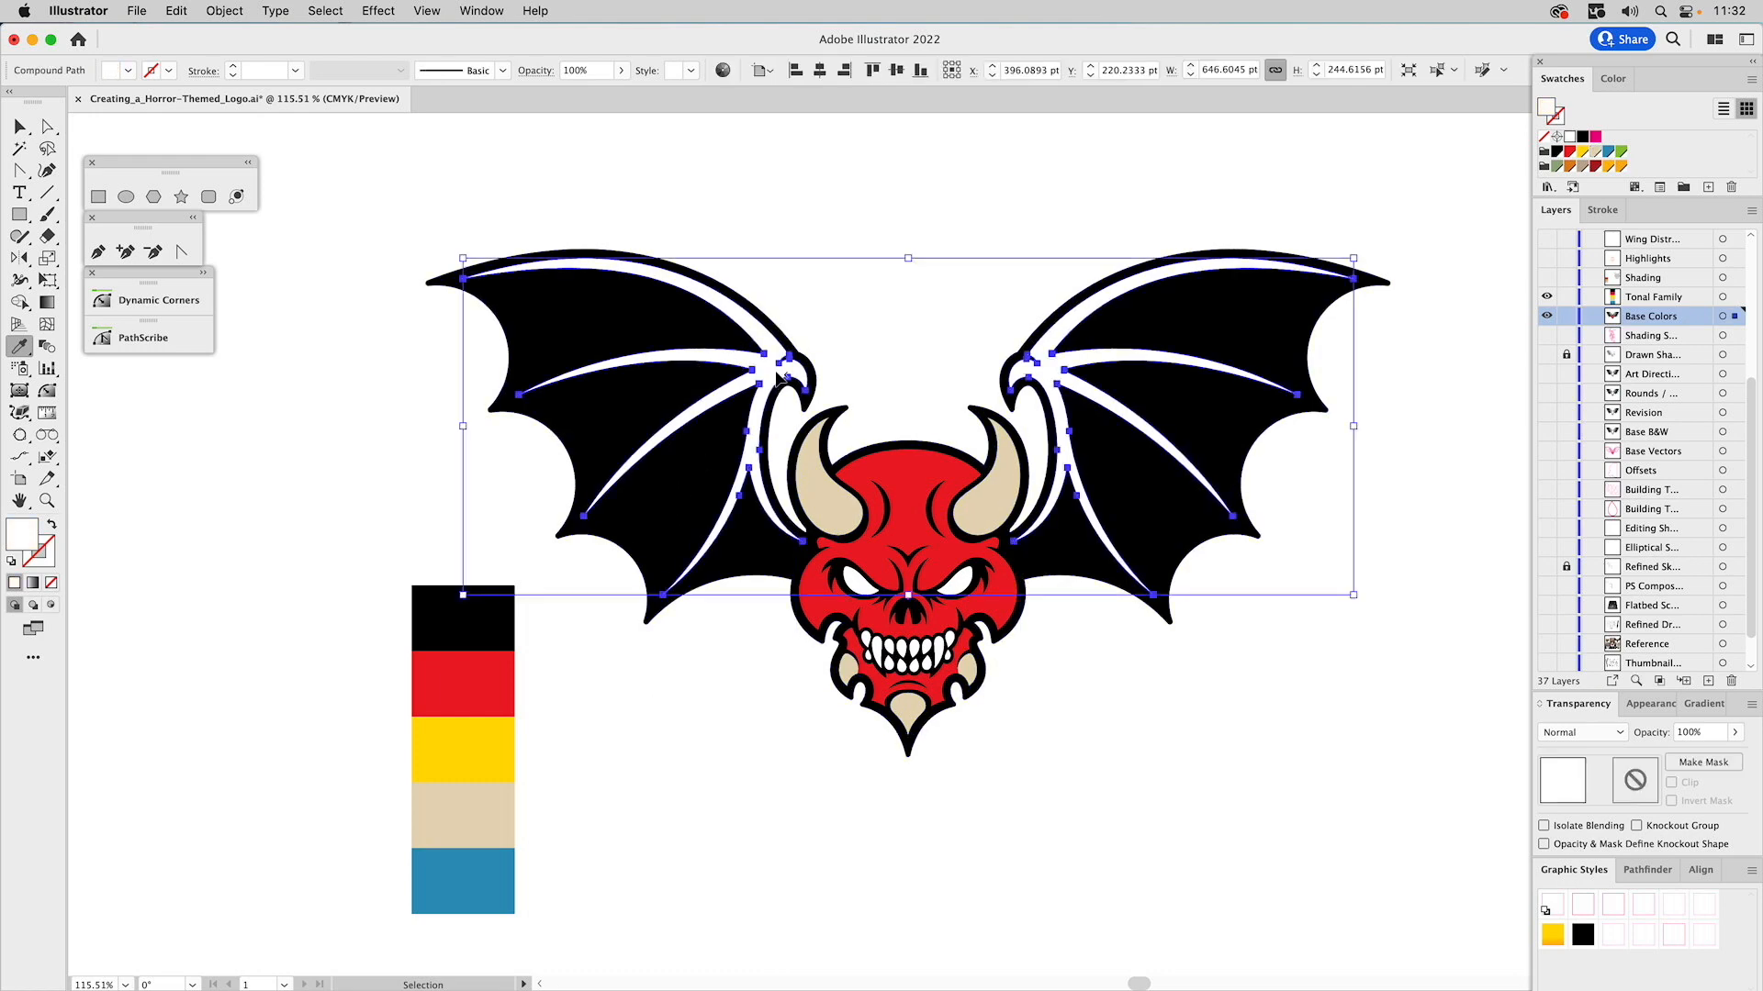
{"action": "left_click", "coordinate": [493, 854]}
{"action": "key", "text": "v"}
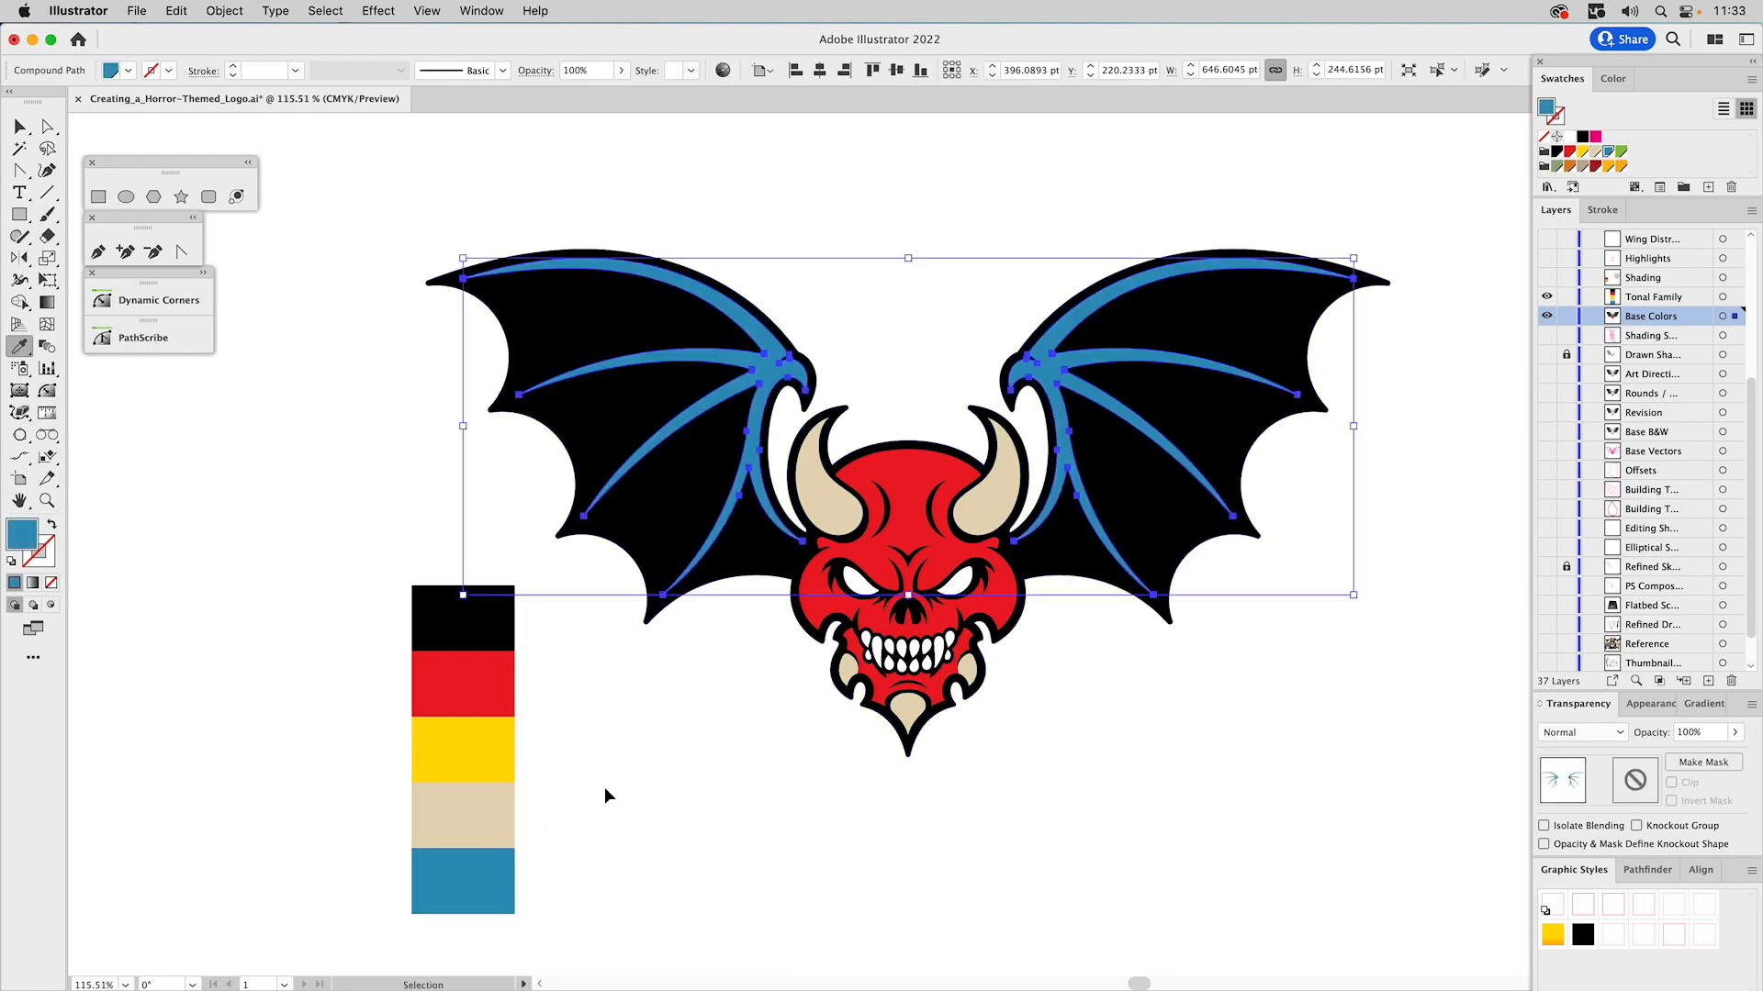
{"action": "left_click", "coordinate": [604, 786]}
Fill the white eye shapes of the skull with the yellow sampled from the Tonal Family palette.
{"action": "left_click", "coordinate": [859, 595], "text": "super"}
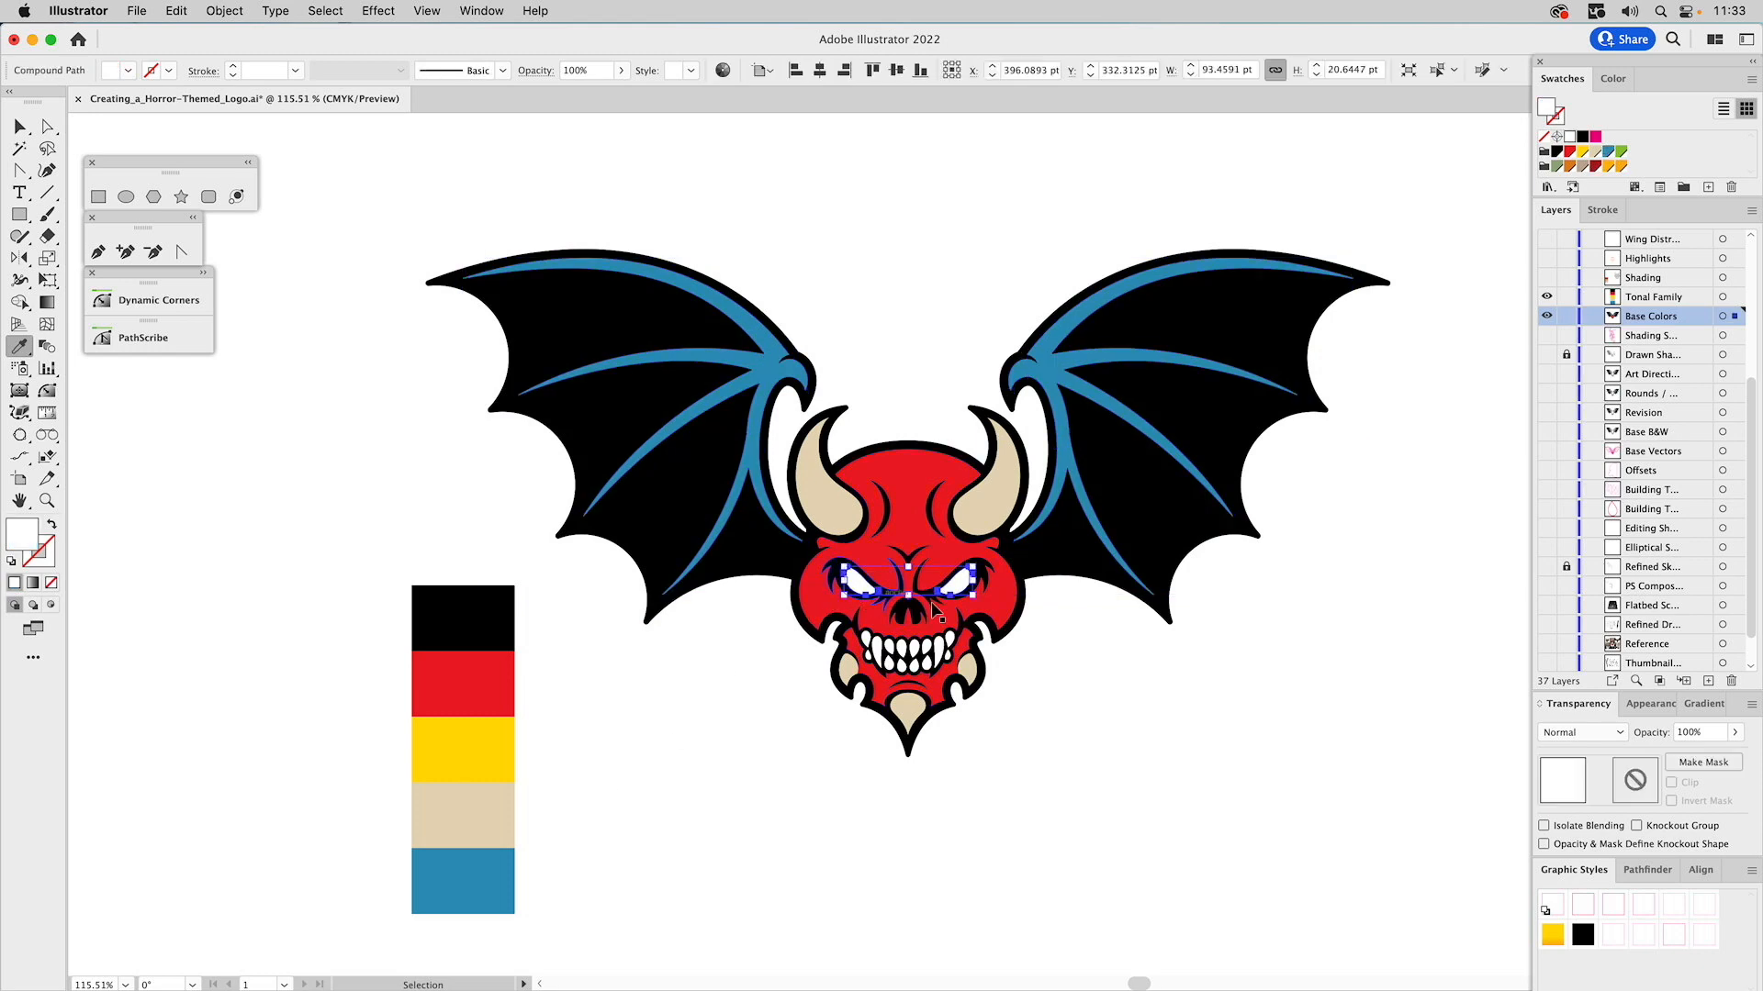
{"action": "left_click", "coordinate": [491, 721]}
{"action": "left_click", "coordinate": [588, 723], "text": "super"}
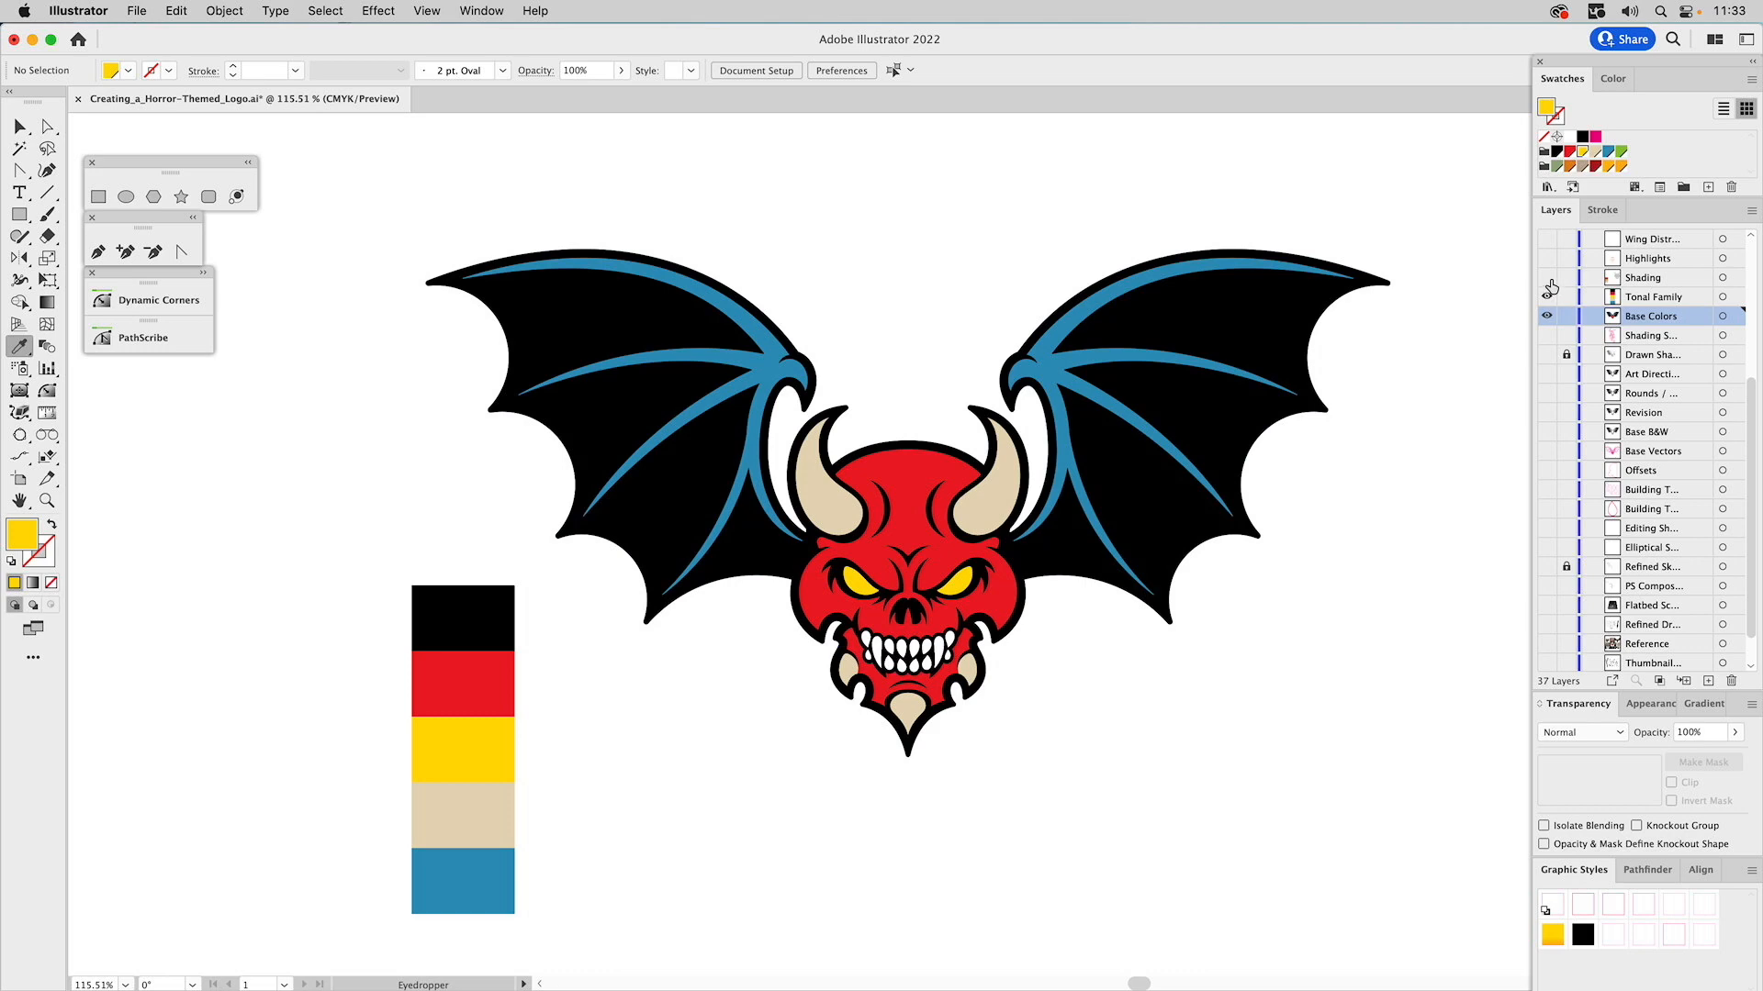
Show the Shading layer and inspect the blending mode and opacity of the orange and tan shading swatches beside the palette.
{"action": "left_click_drag", "start_coordinate": [1547, 278], "coordinate": [1546, 297]}
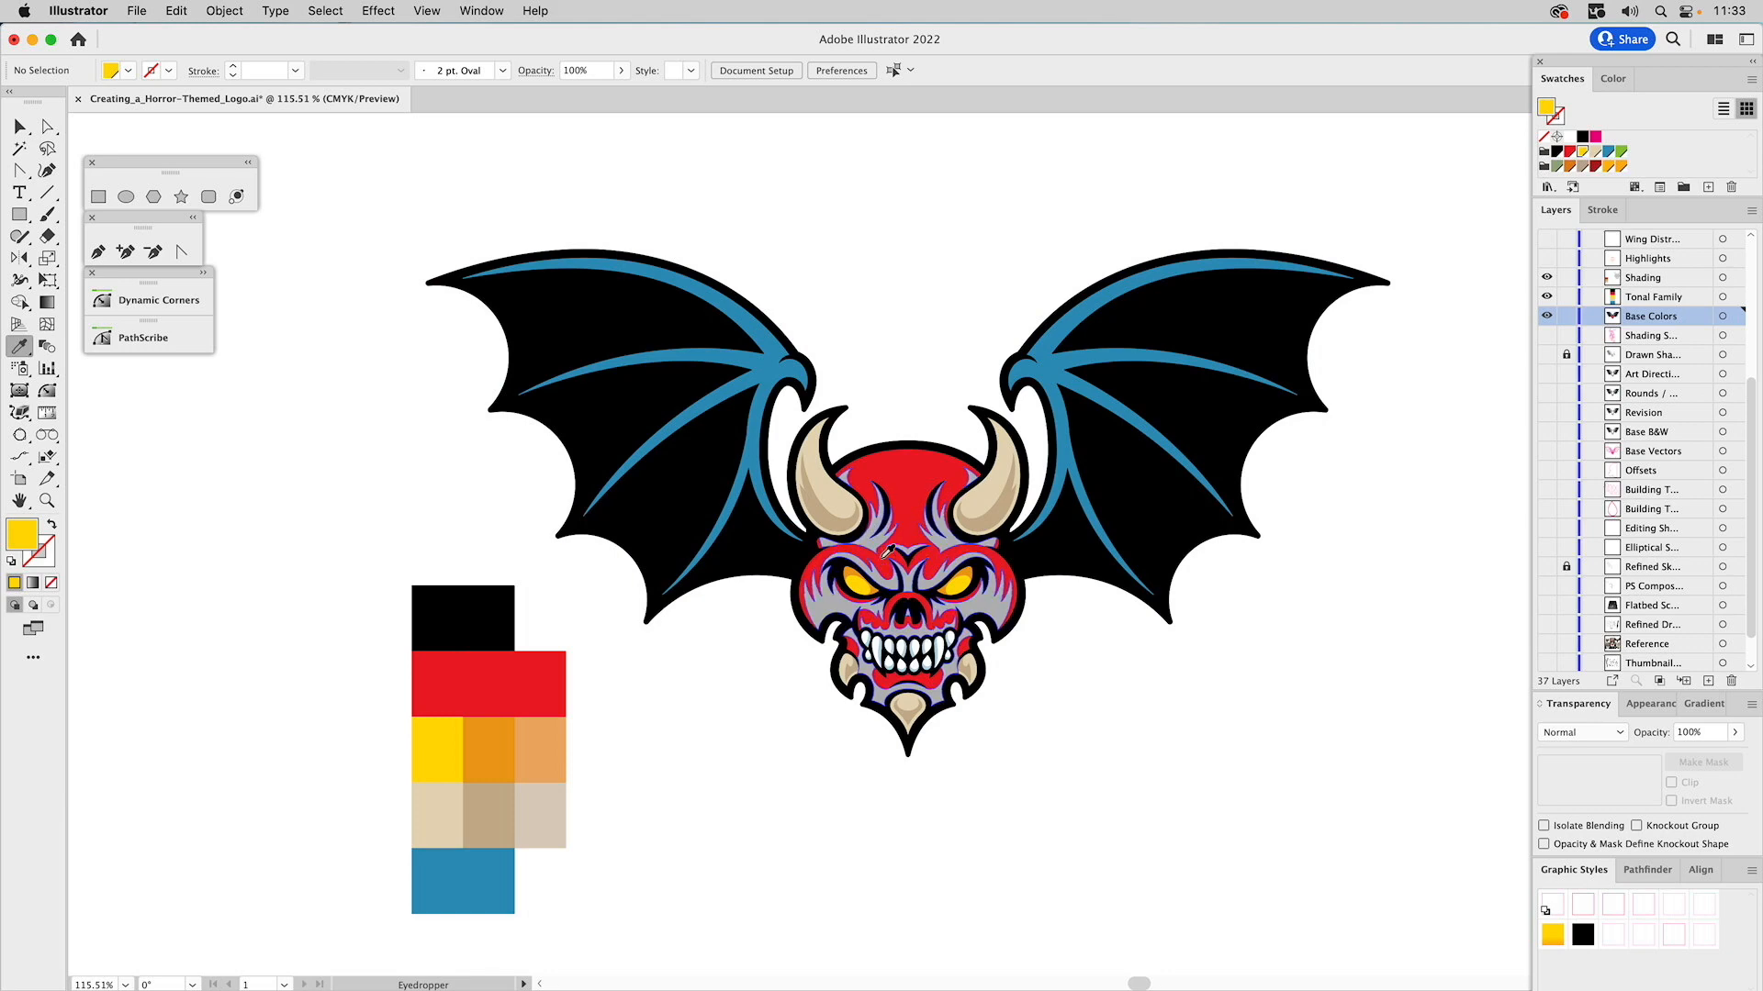
{"action": "key", "text": "v"}
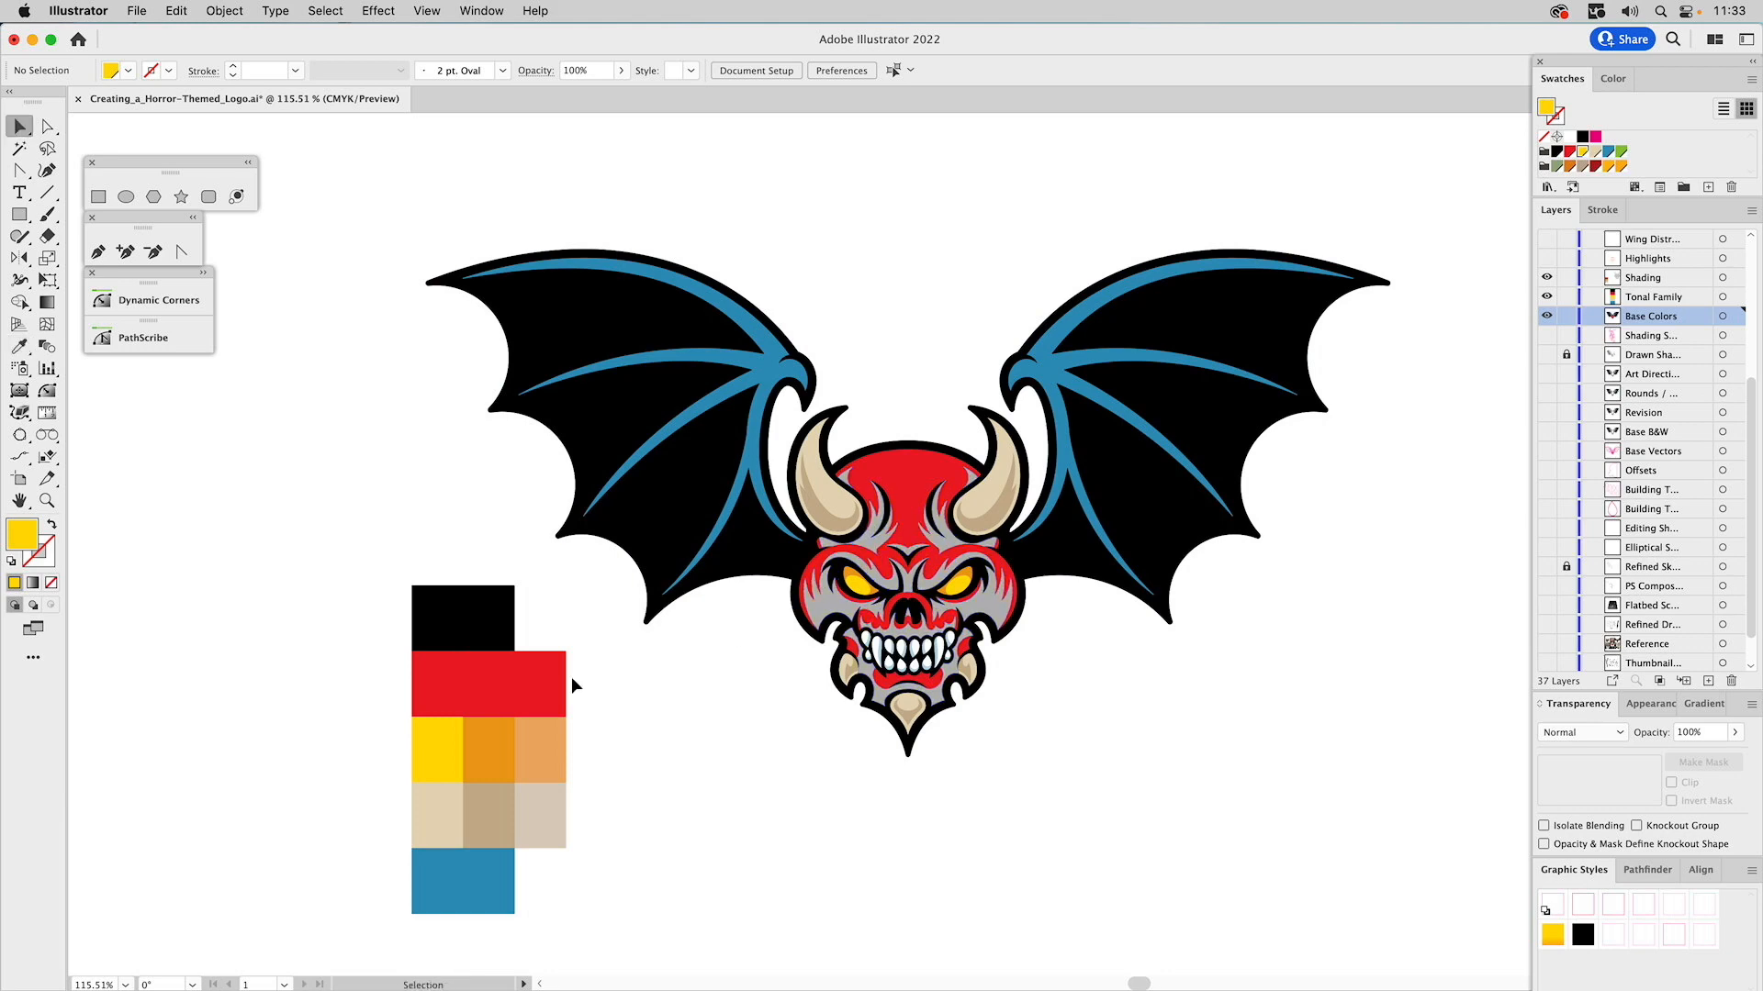
{"action": "left_click", "coordinate": [546, 684]}
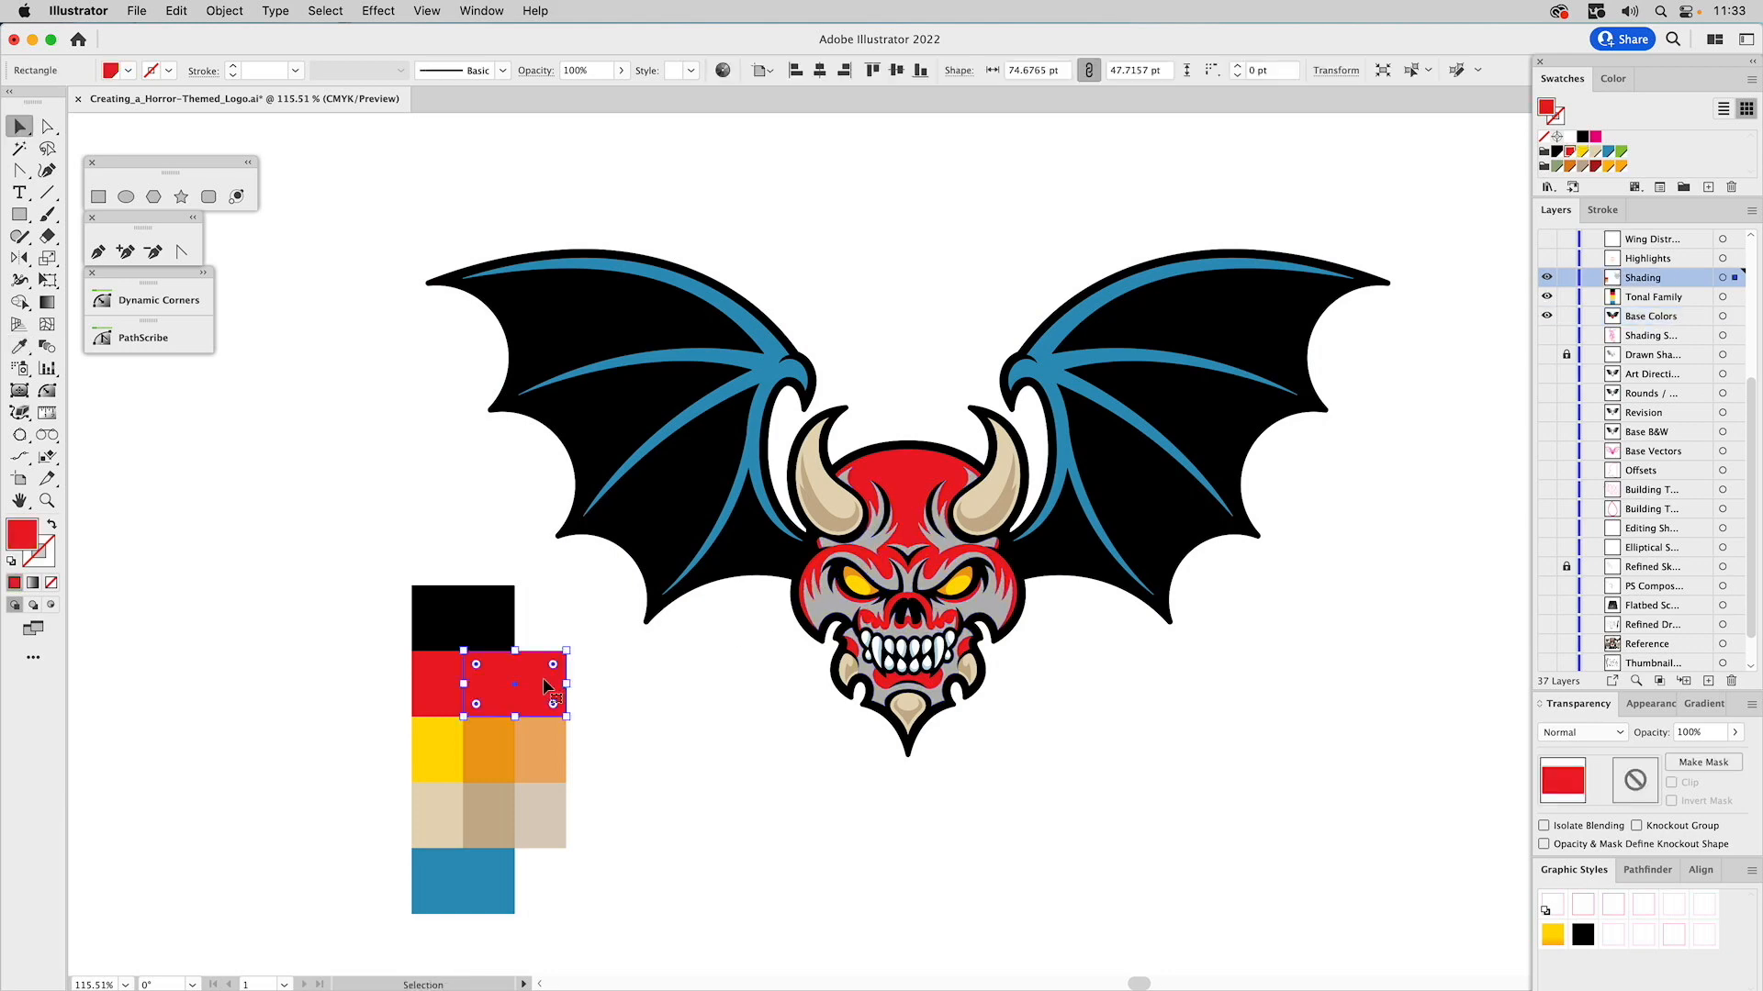
{"action": "left_click", "coordinate": [545, 751]}
{"action": "left_click_drag", "start_coordinate": [545, 751], "coordinate": [691, 756]}
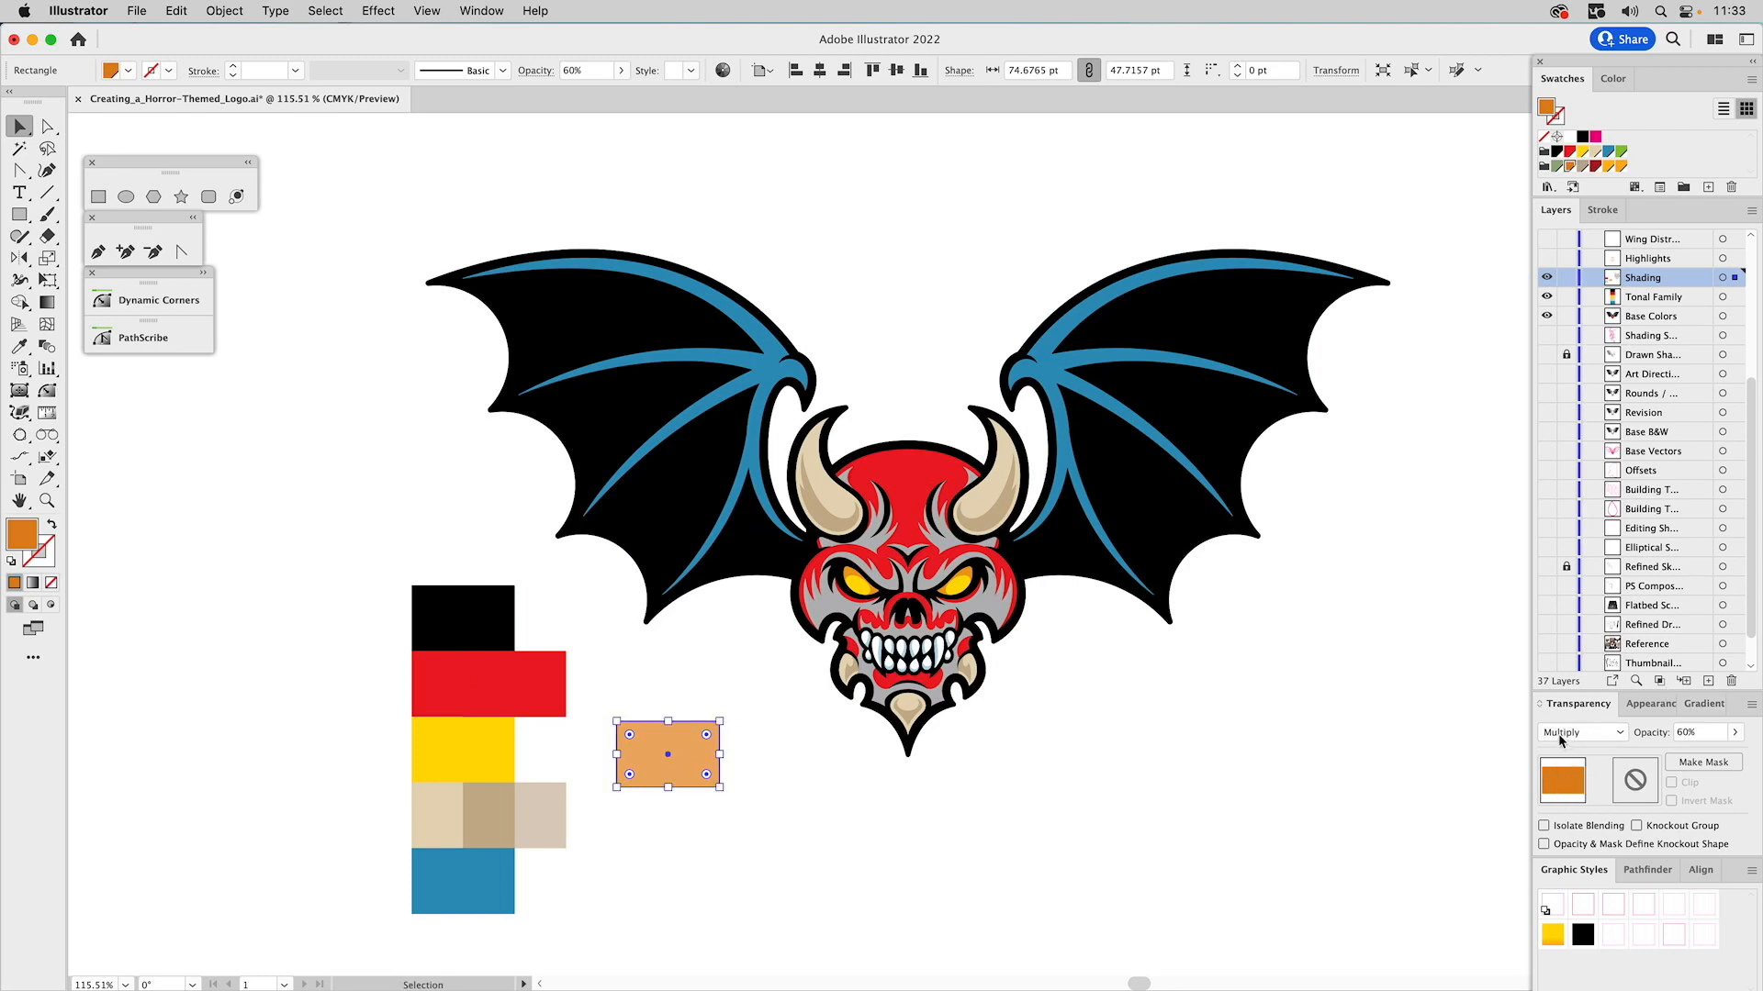
{"action": "key", "text": "super+z"}
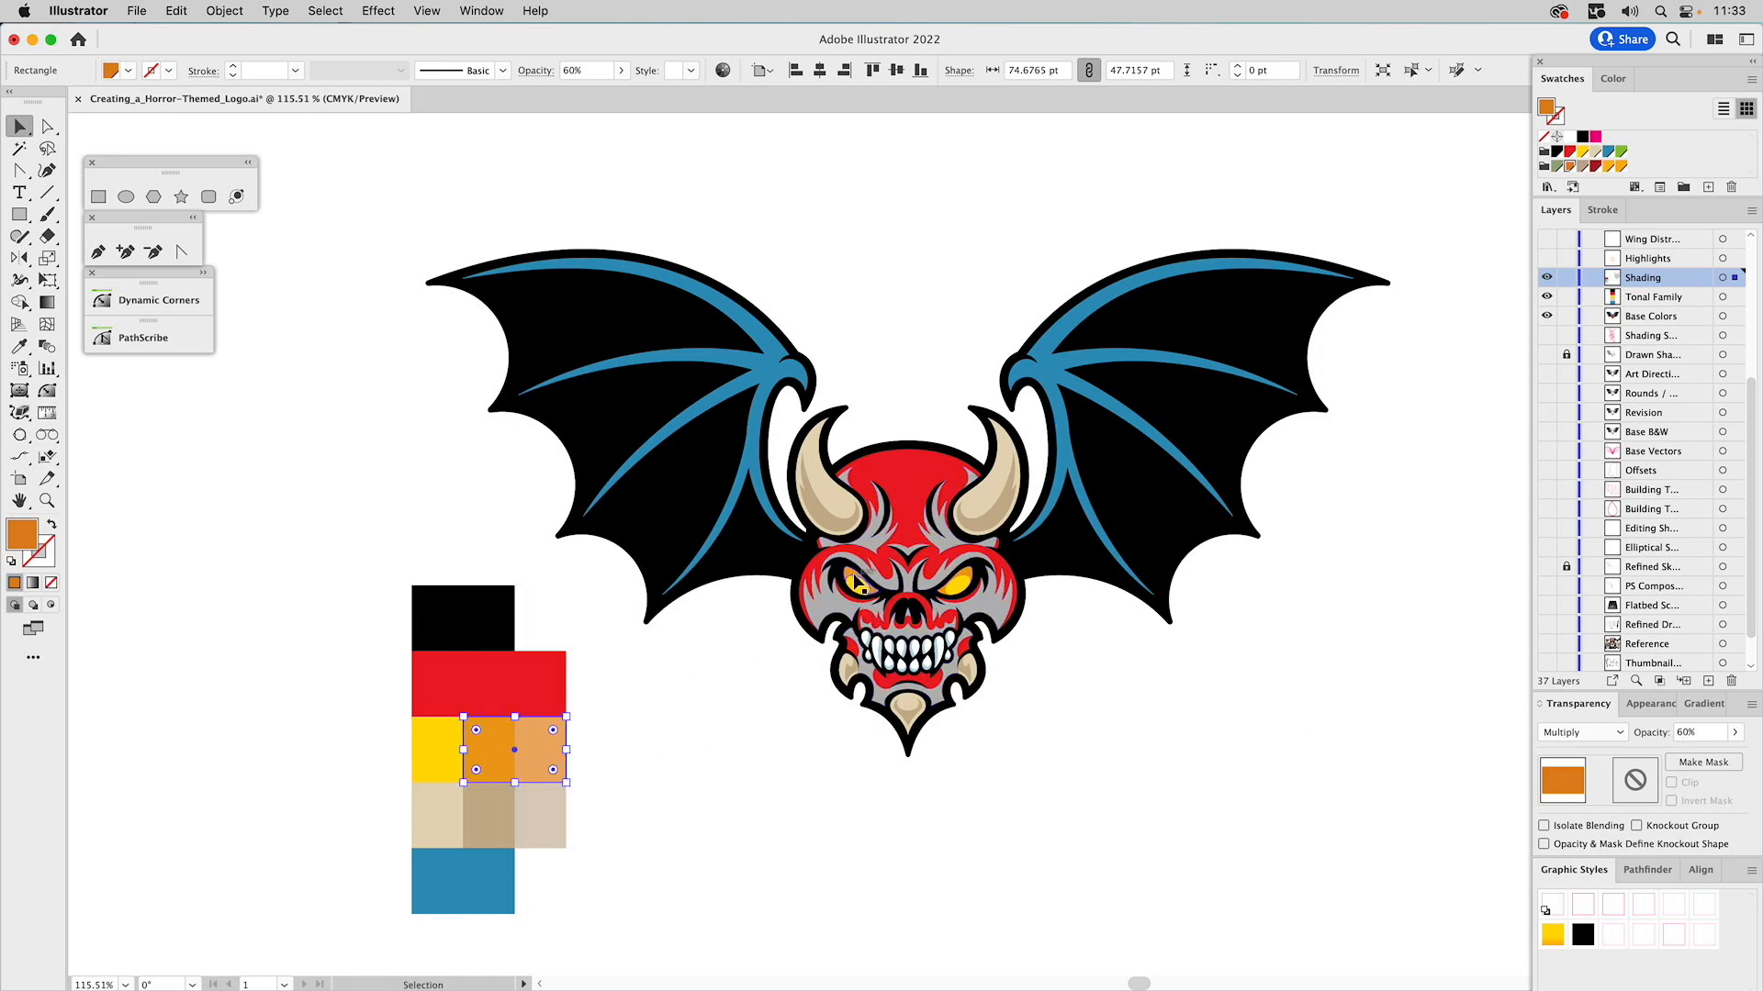
{"action": "left_click", "coordinate": [532, 817]}
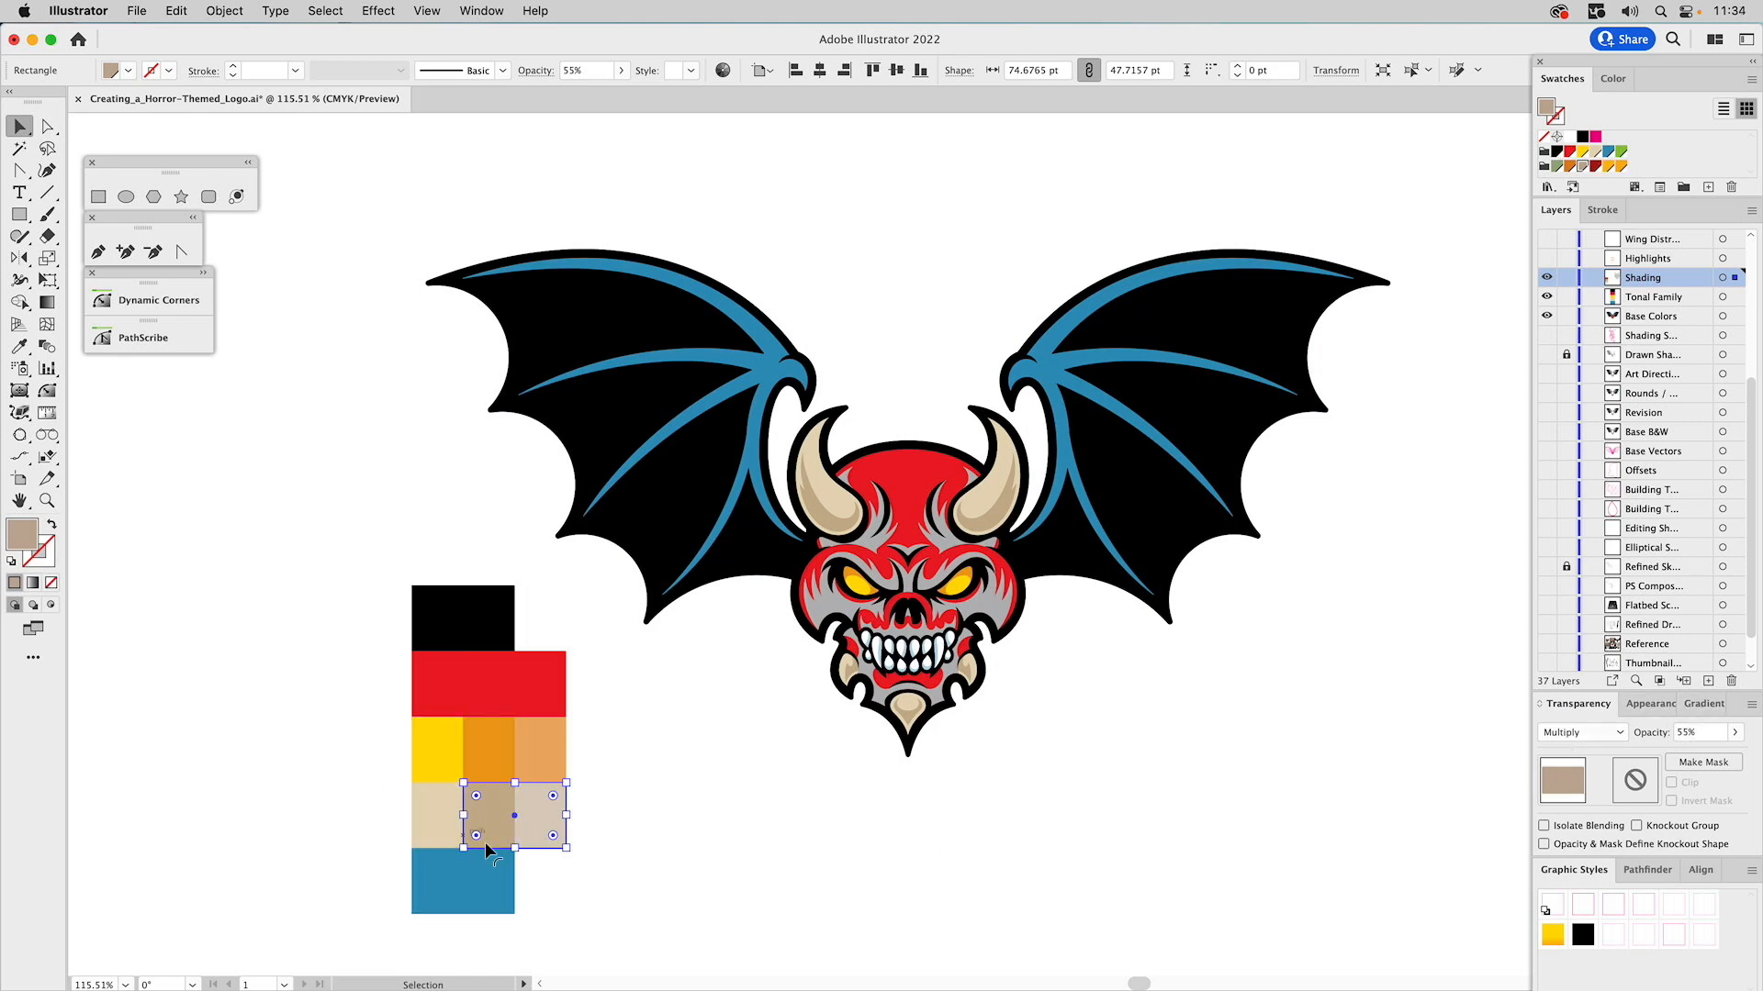
{"action": "left_click", "coordinate": [680, 785]}
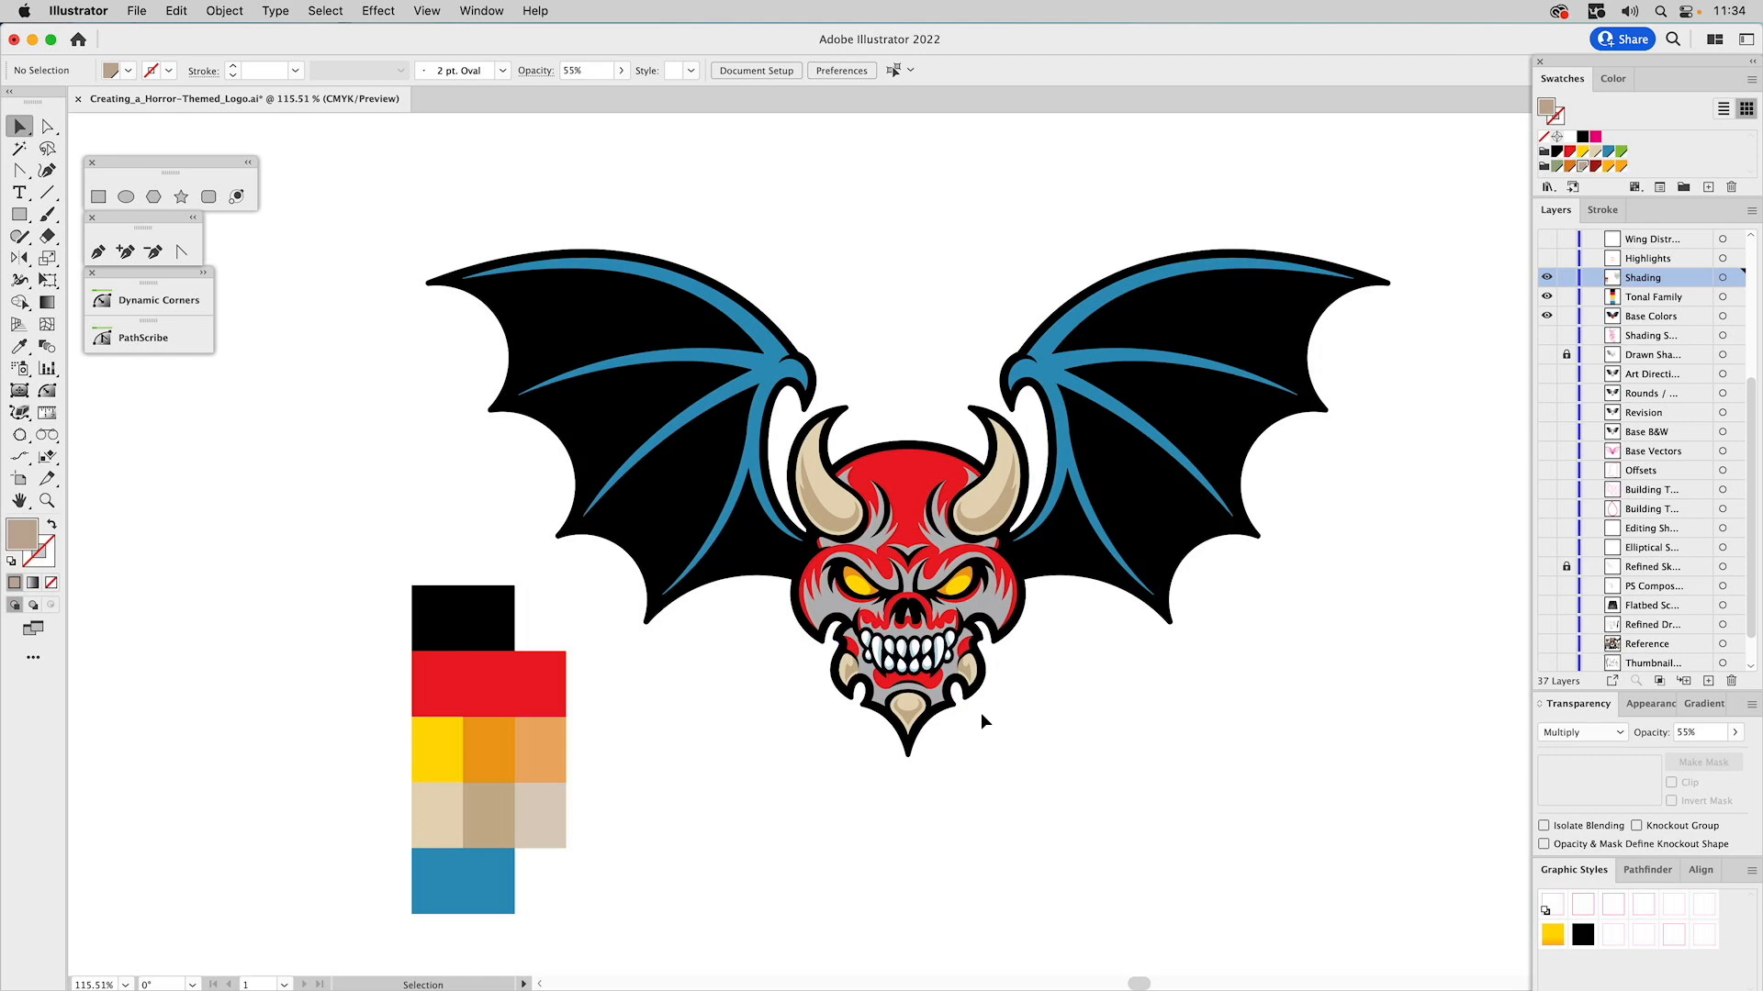
Recolor the shading rectangle overlapping the palette's red to the CMYK mix C=4, M=55, Y=55, K=34.
{"action": "left_click", "coordinate": [549, 686]}
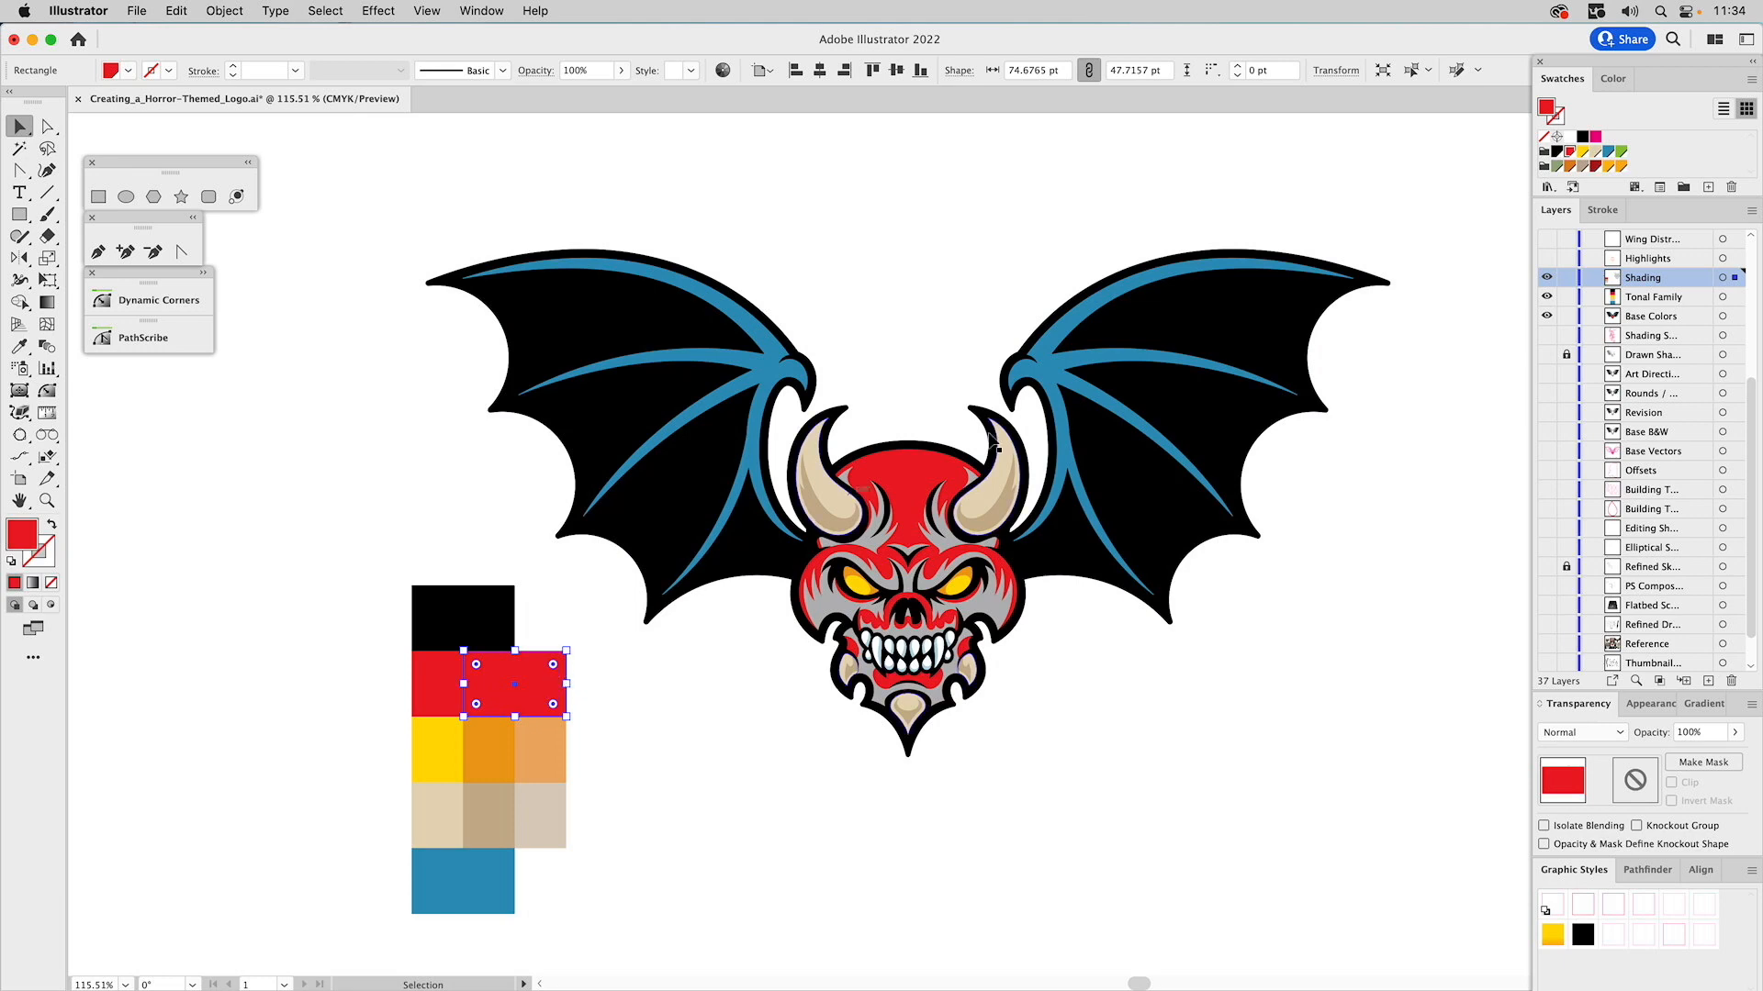
{"action": "left_click", "coordinate": [1614, 81]}
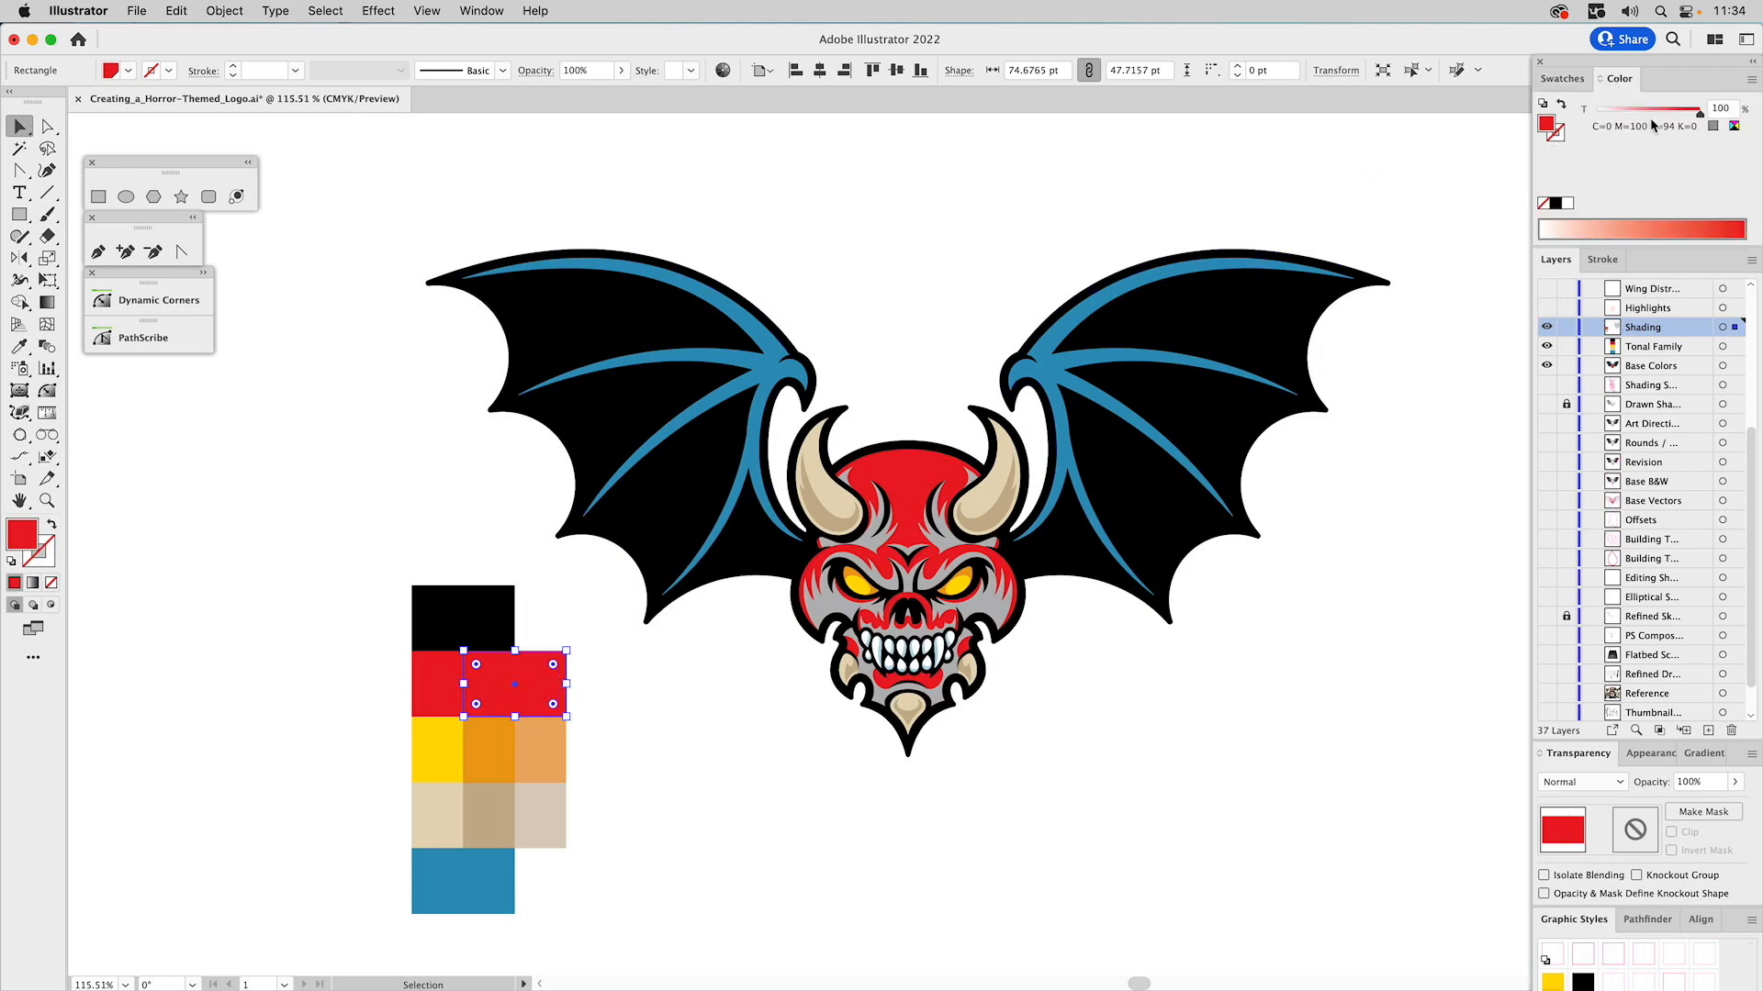
{"action": "left_click", "coordinate": [1733, 128]}
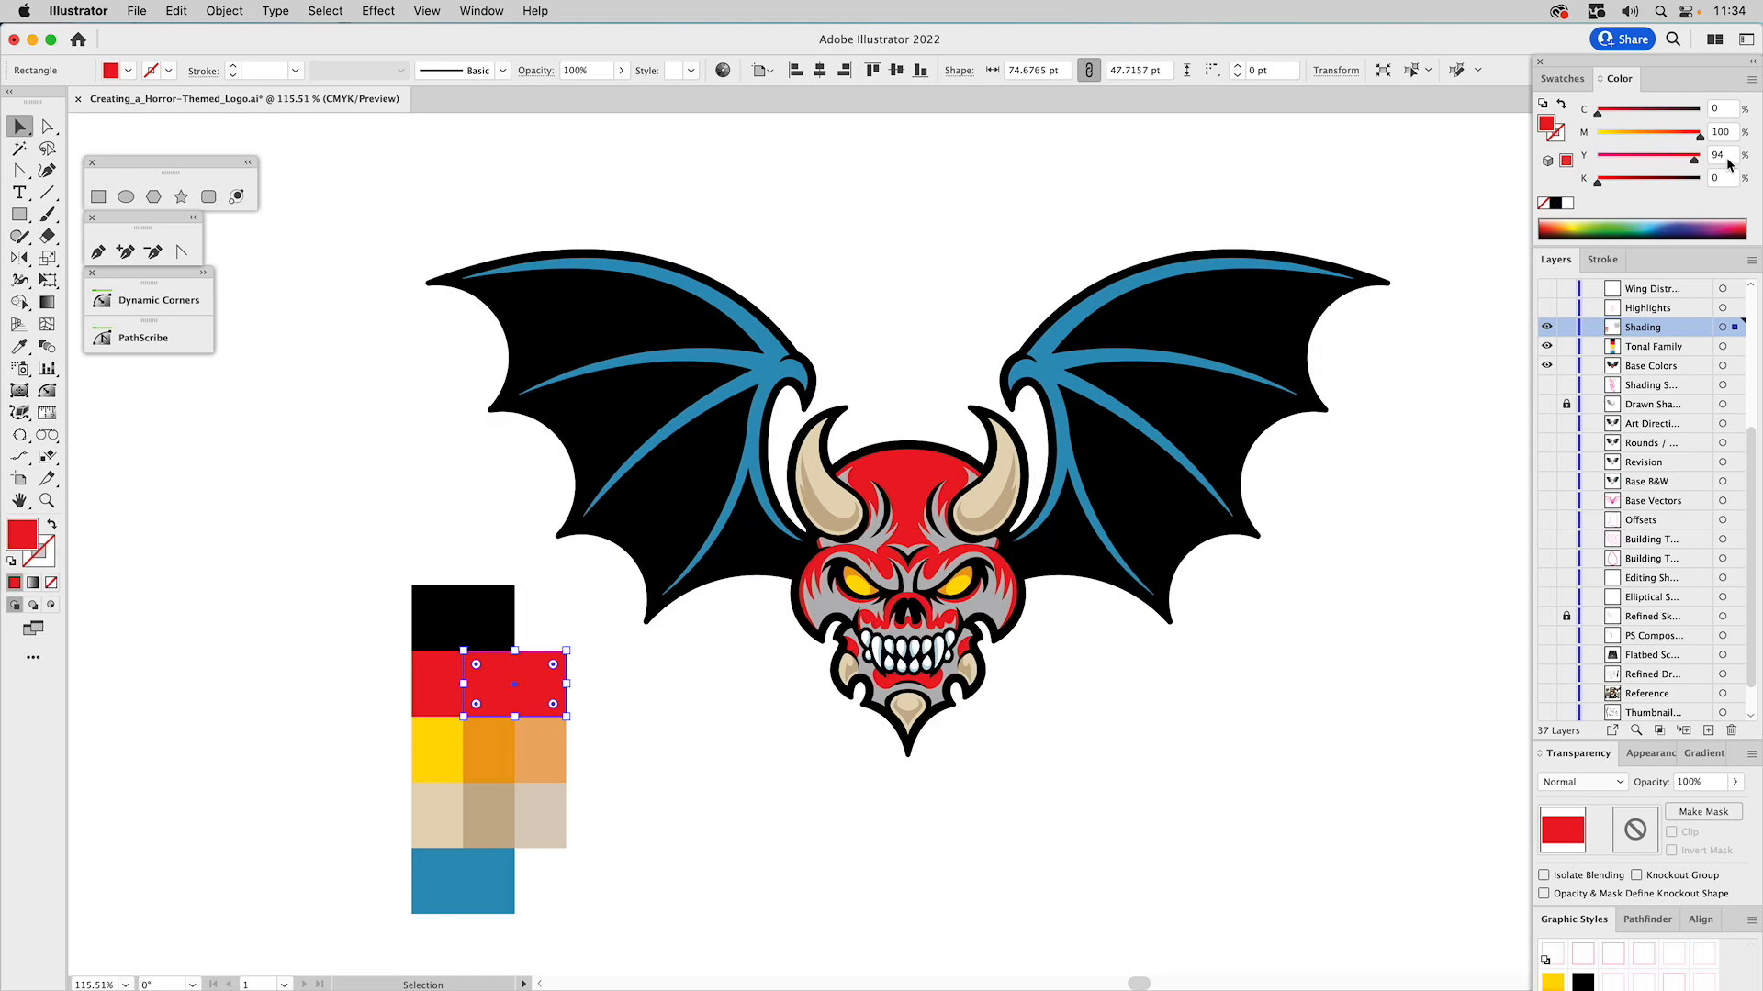
{"action": "left_click", "coordinate": [1724, 109]}
{"action": "type", "text": "4"}
{"action": "left_click", "coordinate": [1726, 133]}
{"action": "type", "text": "55"}
{"action": "left_click", "coordinate": [1725, 153]}
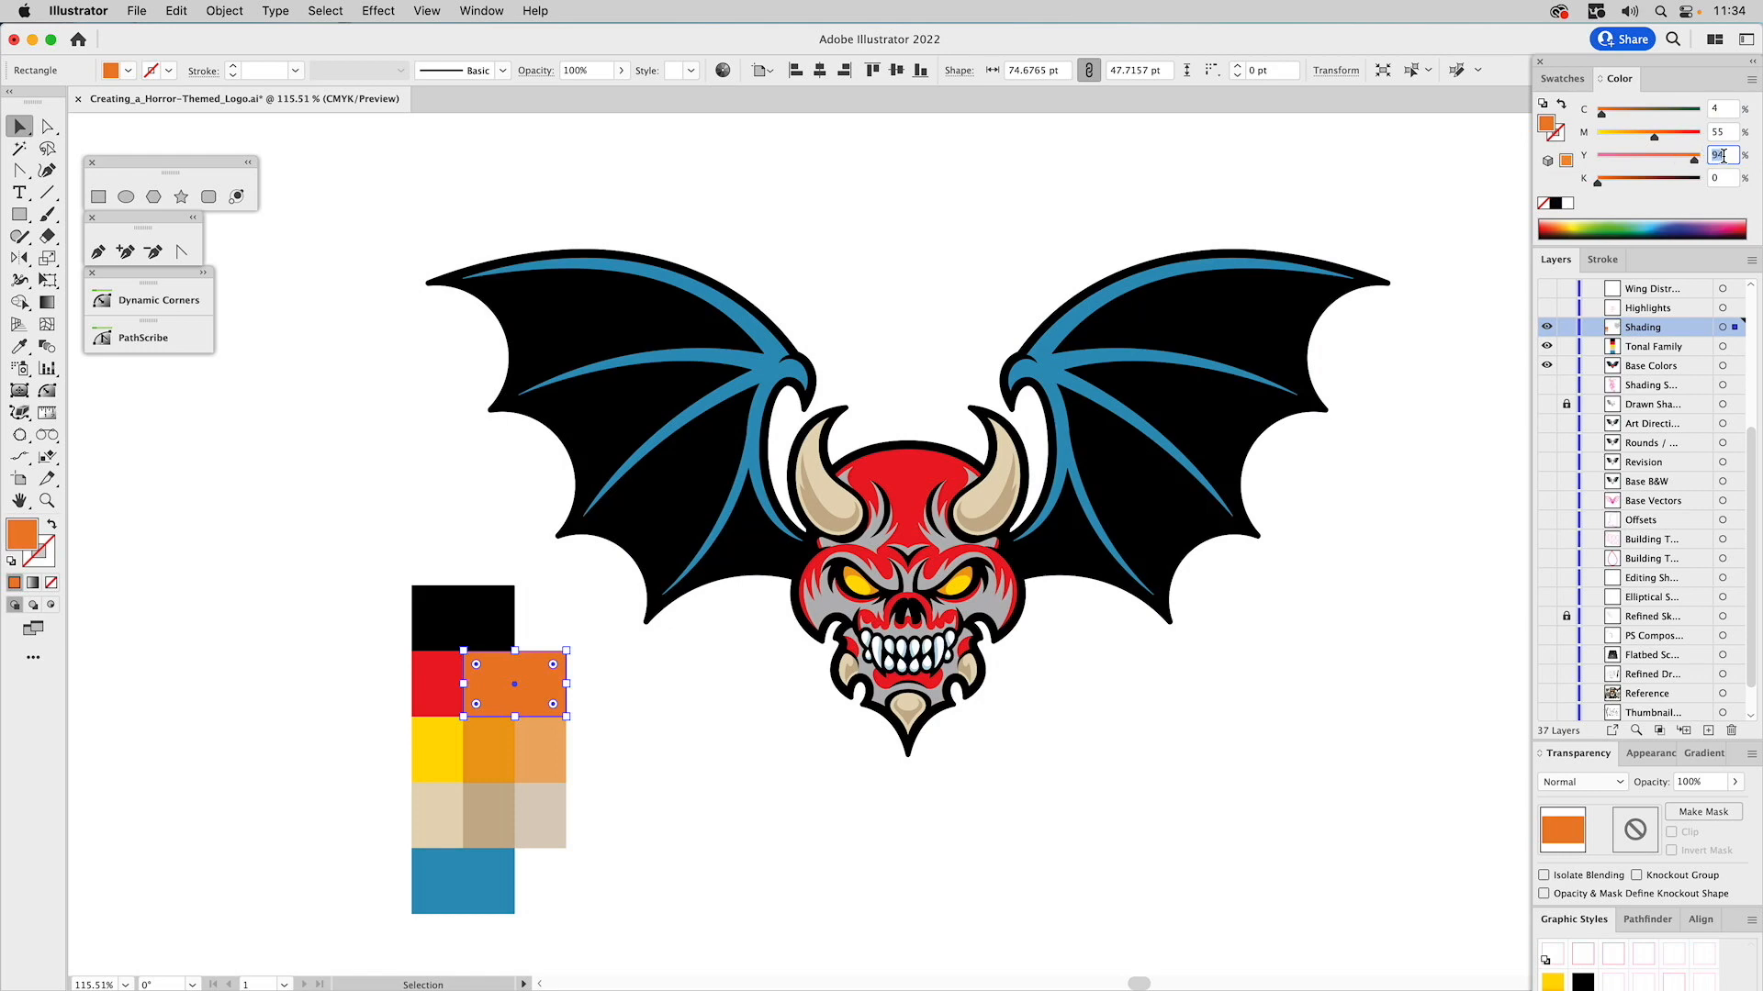
{"action": "type", "text": "55"}
{"action": "left_click", "coordinate": [1724, 131]}
{"action": "left_click", "coordinate": [1722, 175]}
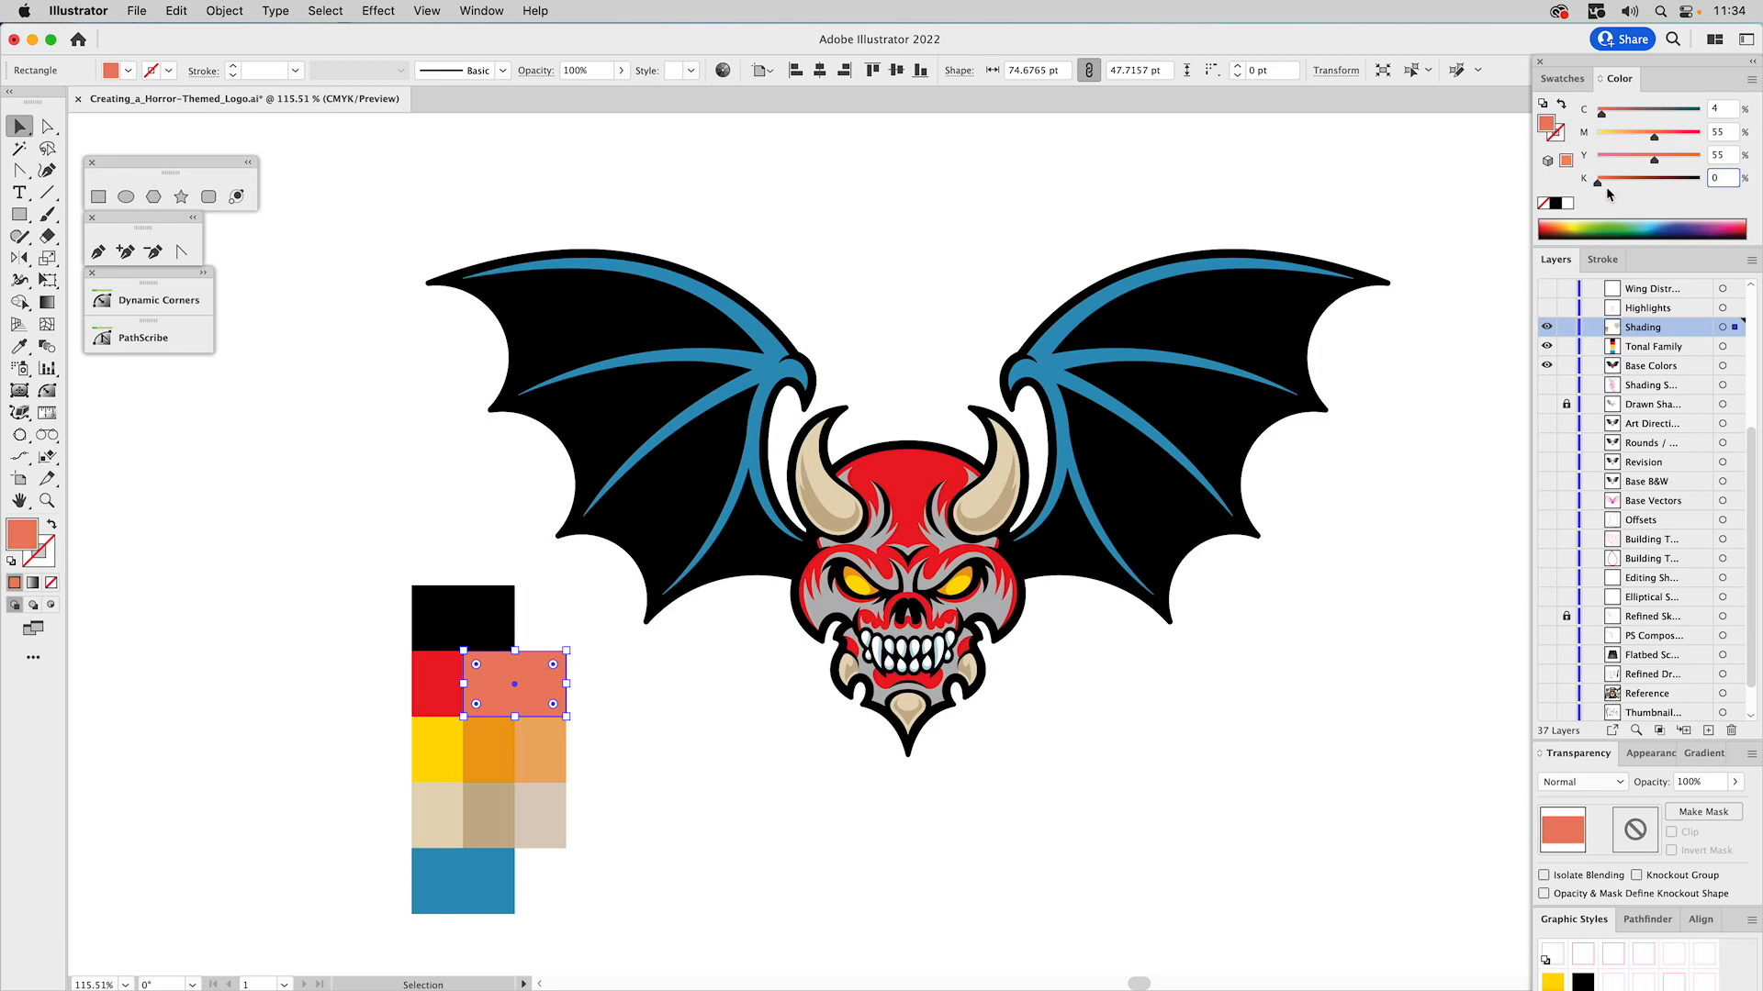
{"action": "left_click_drag", "start_coordinate": [1598, 186], "coordinate": [1632, 184]}
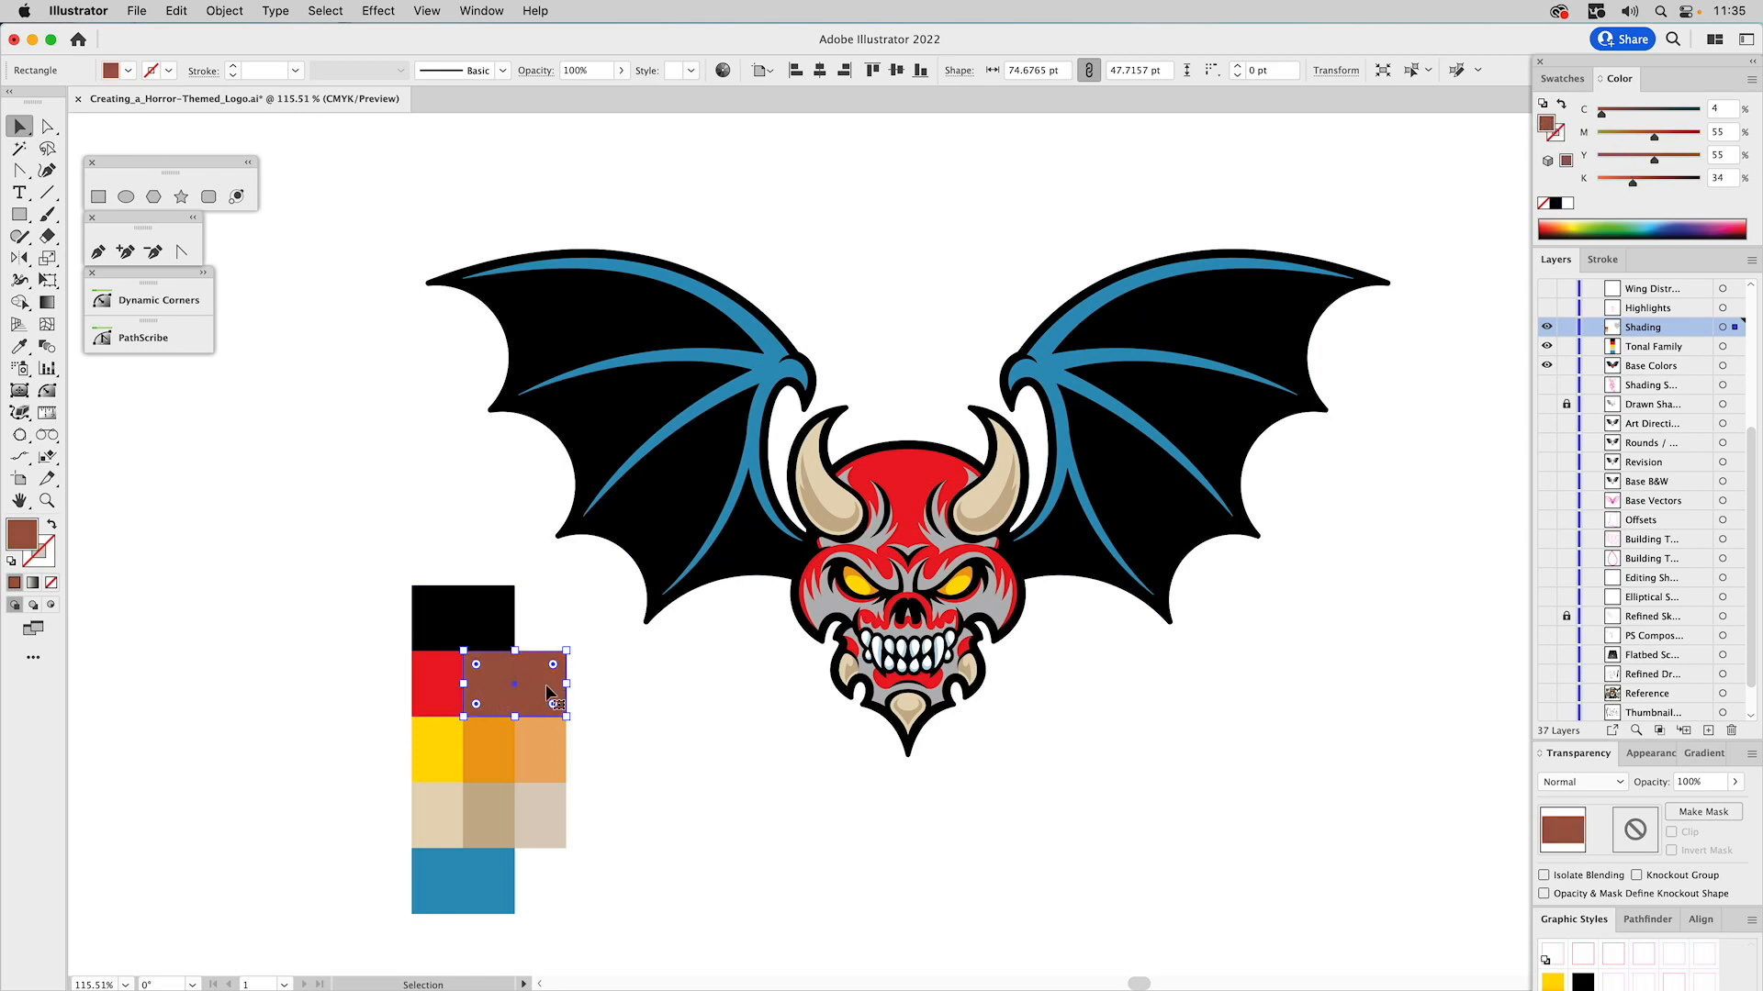
Save the rectangle's brown fill as a swatch in the shading color group and make it a global color.
{"action": "key", "text": "z"}
{"action": "left_click_drag", "start_coordinate": [429, 670], "coordinate": [646, 752]}
{"action": "key", "text": "space"}
{"action": "left_click_drag", "start_coordinate": [832, 539], "coordinate": [962, 514]}
{"action": "key", "text": "v"}
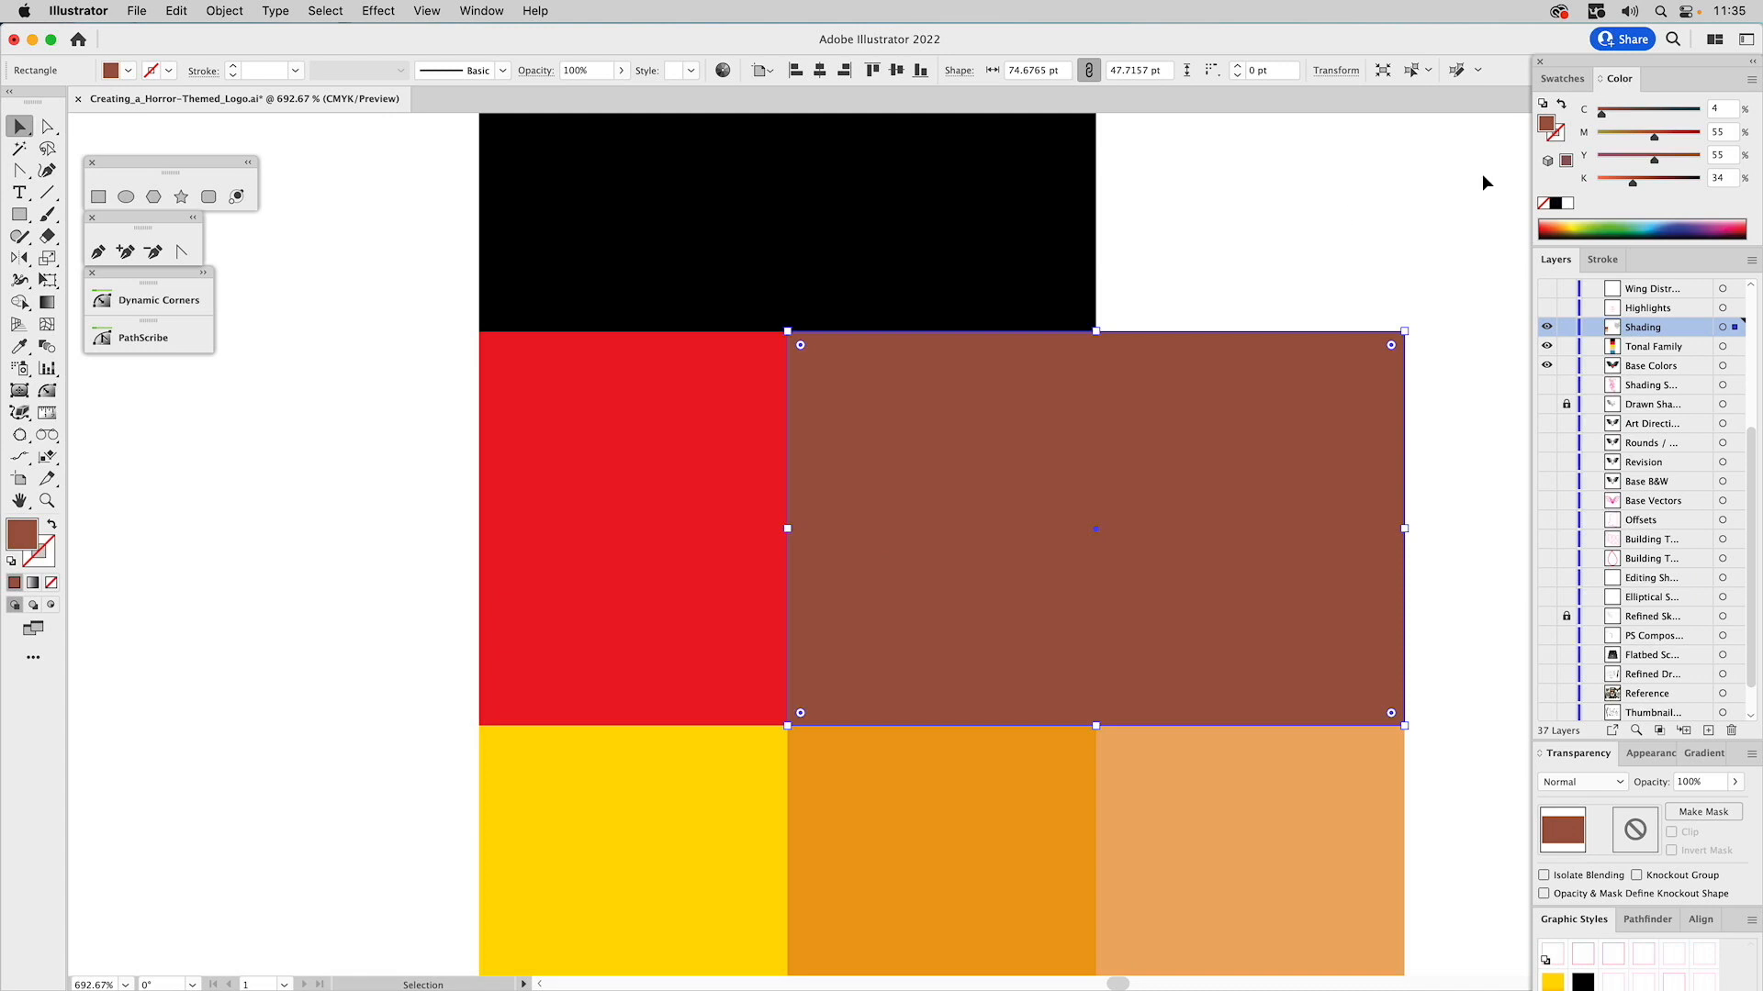
{"action": "left_click", "coordinate": [1563, 79]}
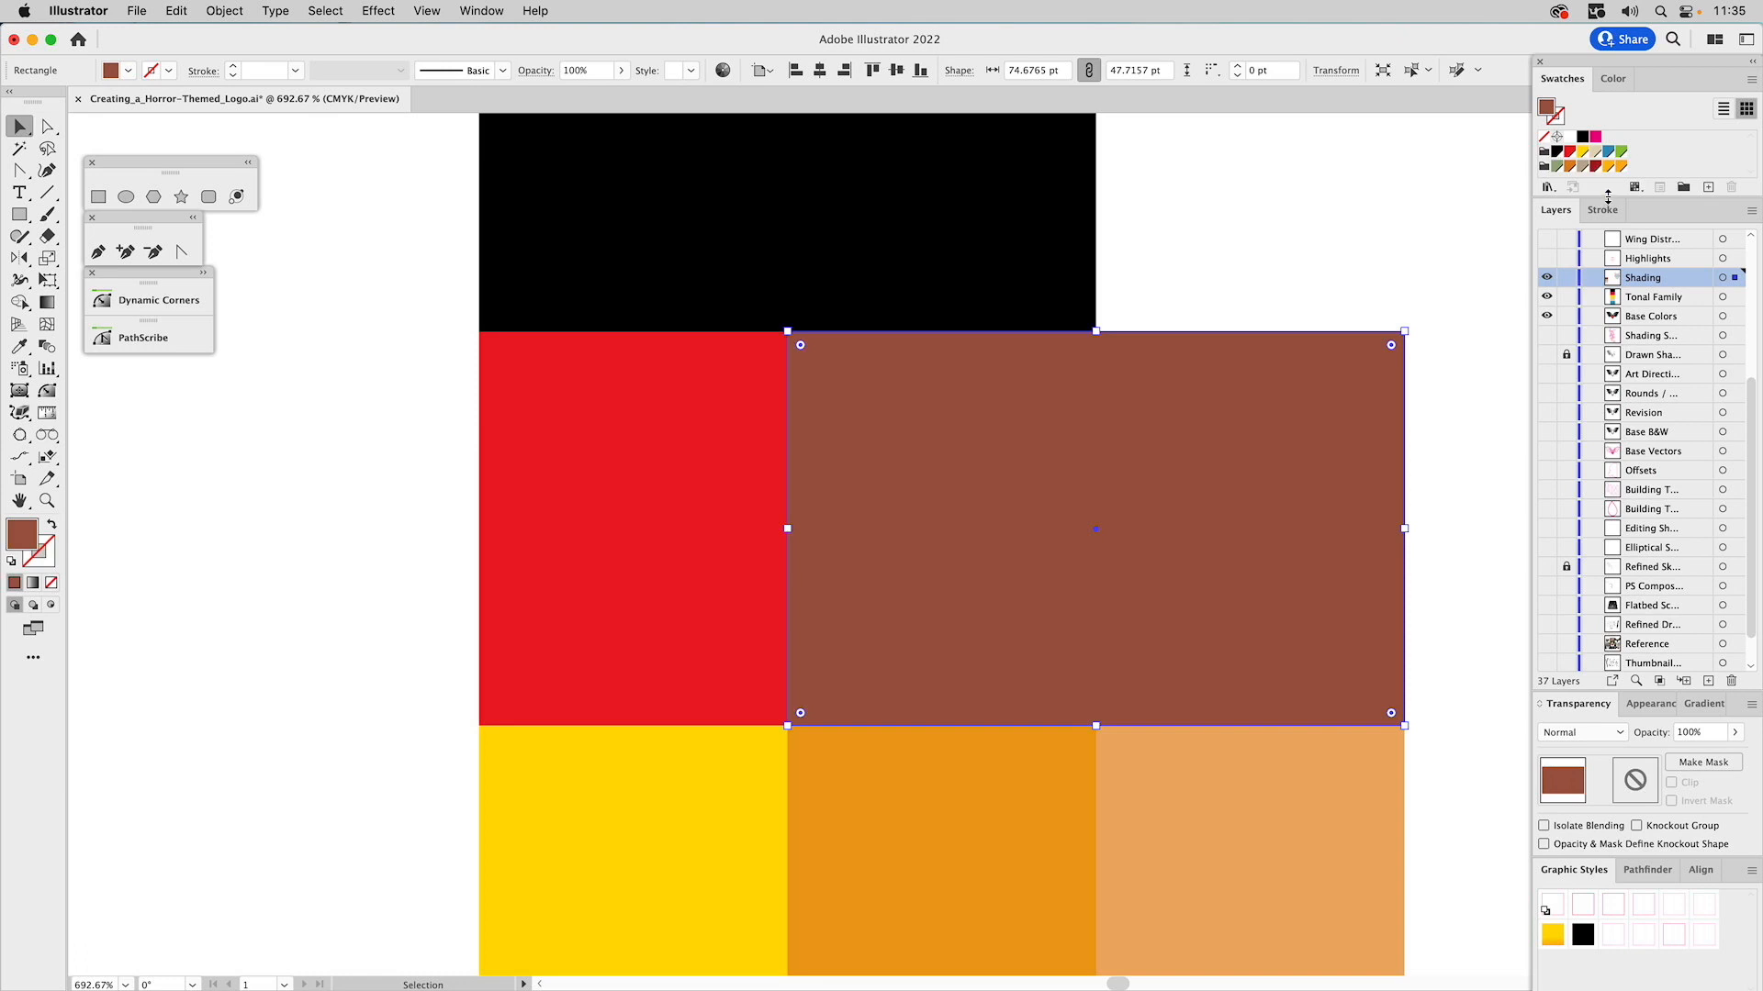
{"action": "left_click_drag", "start_coordinate": [1608, 195], "coordinate": [1609, 224]}
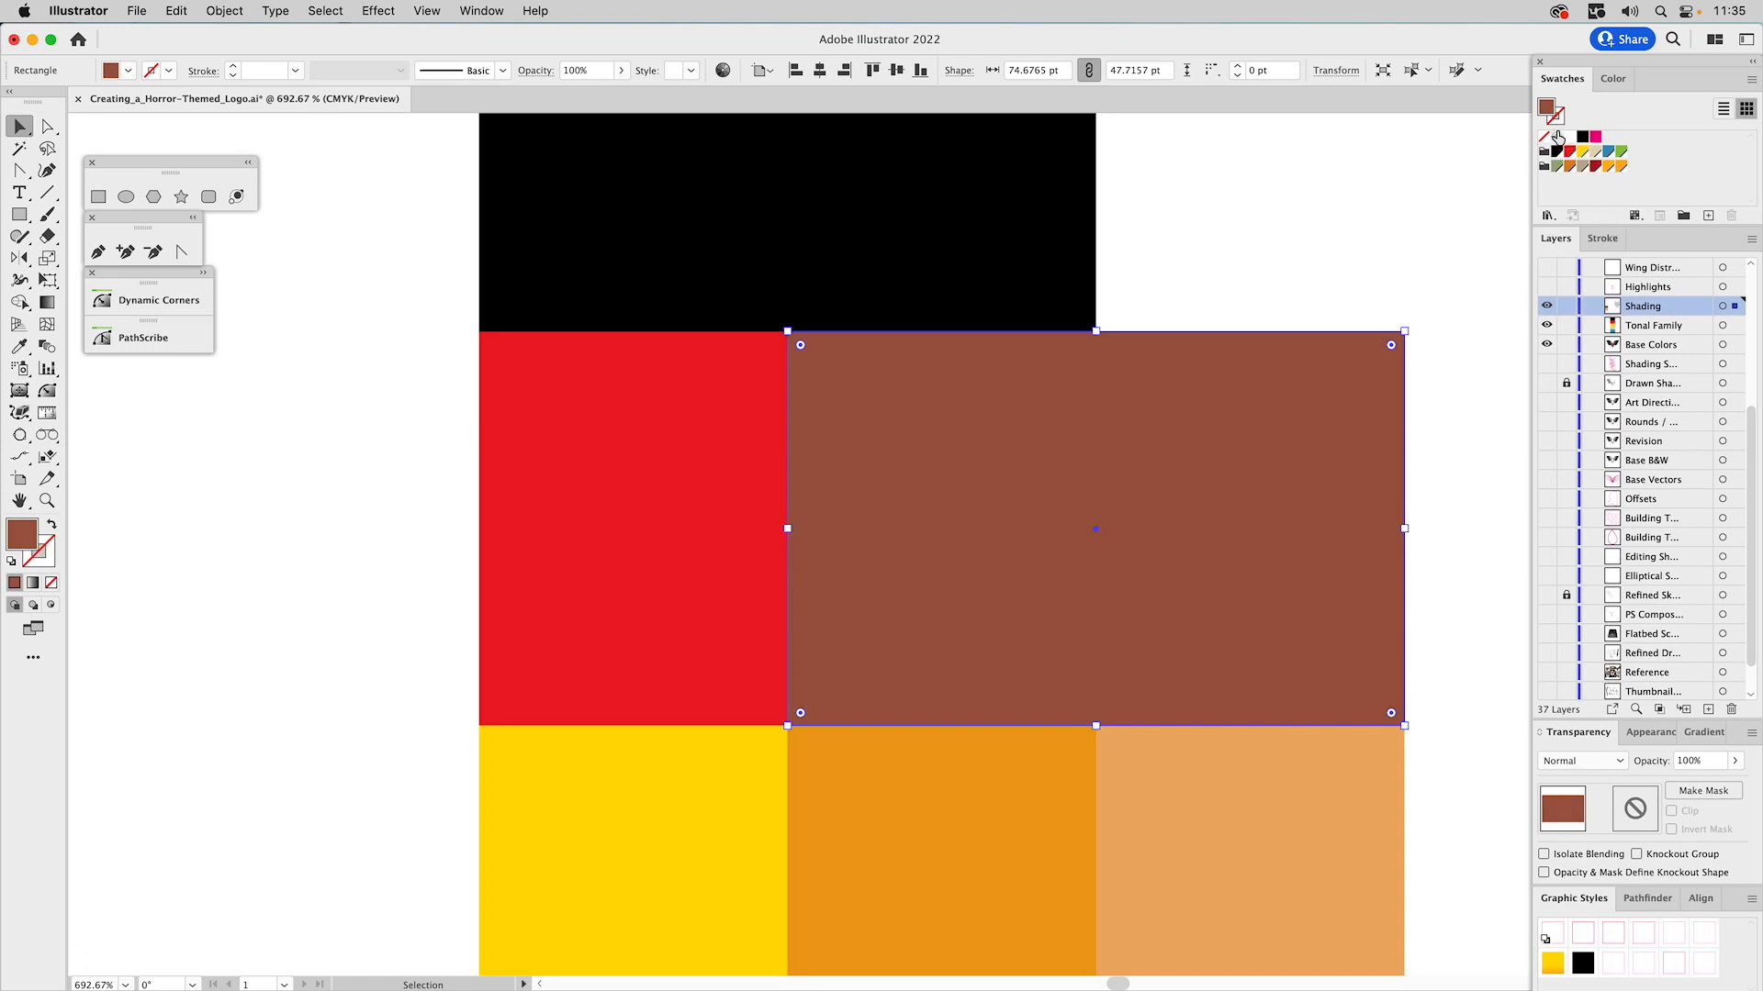
{"action": "left_click_drag", "start_coordinate": [1550, 114], "coordinate": [1635, 175]}
{"action": "double_click", "coordinate": [1634, 169]}
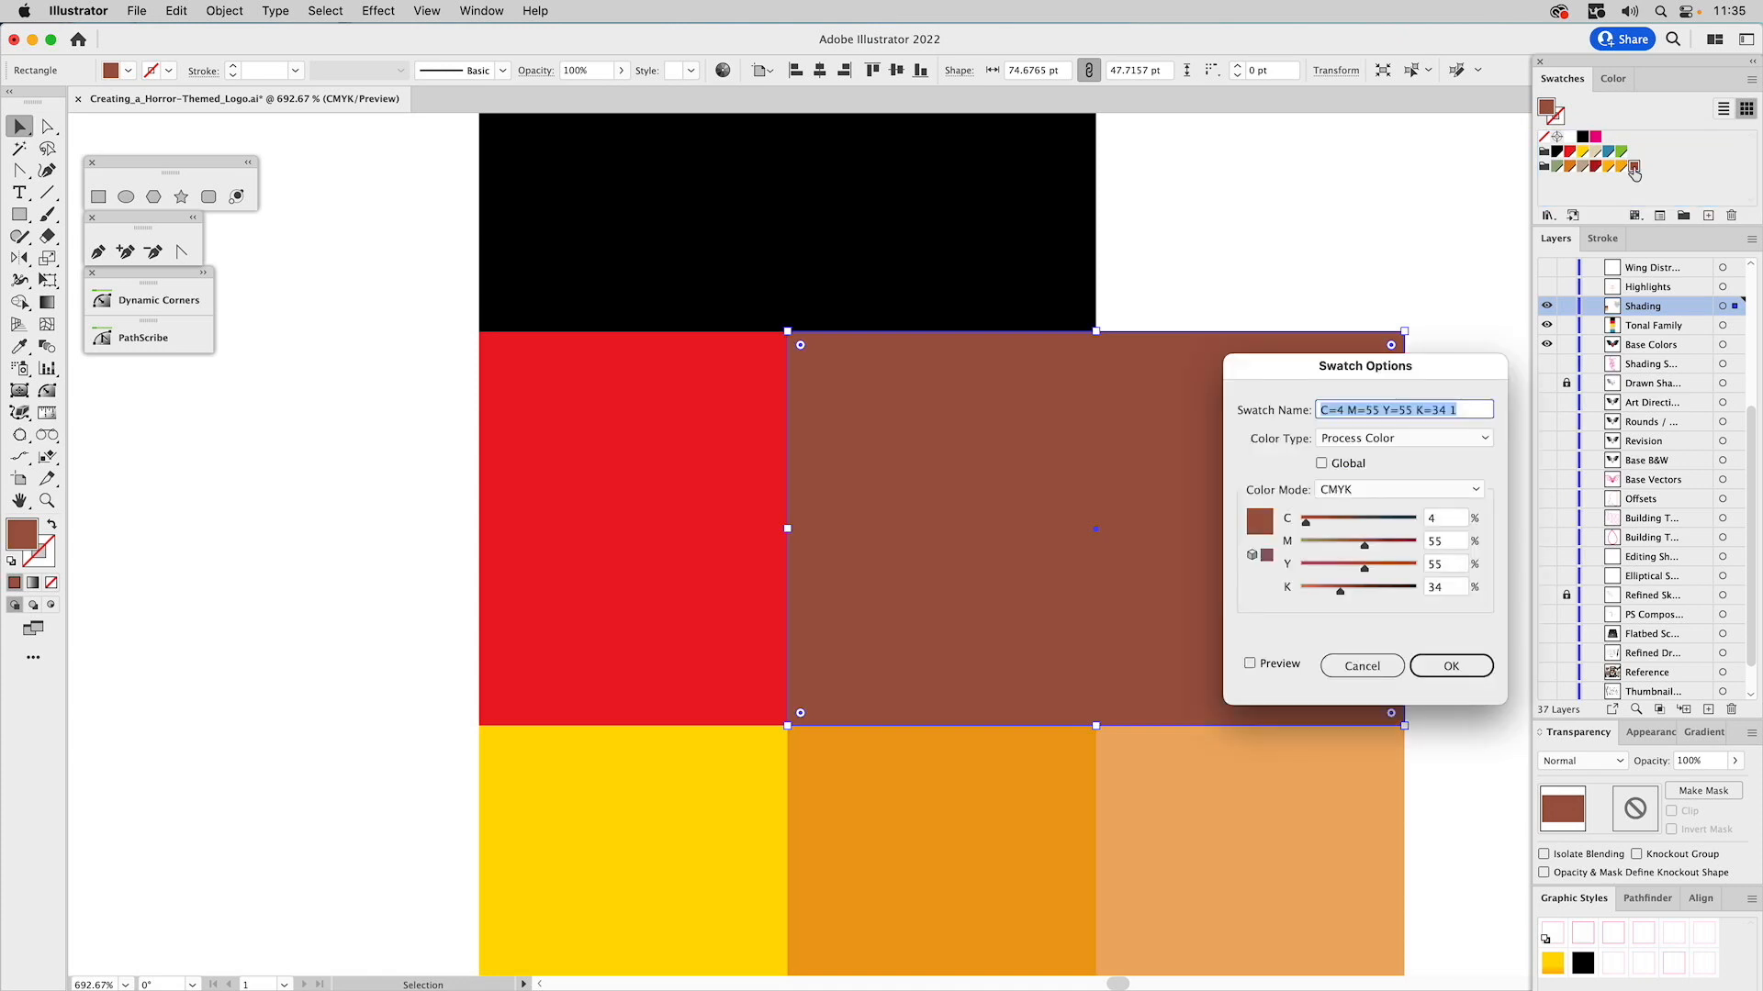
{"action": "left_click", "coordinate": [1322, 464]}
{"action": "key", "text": "BackSpace"}
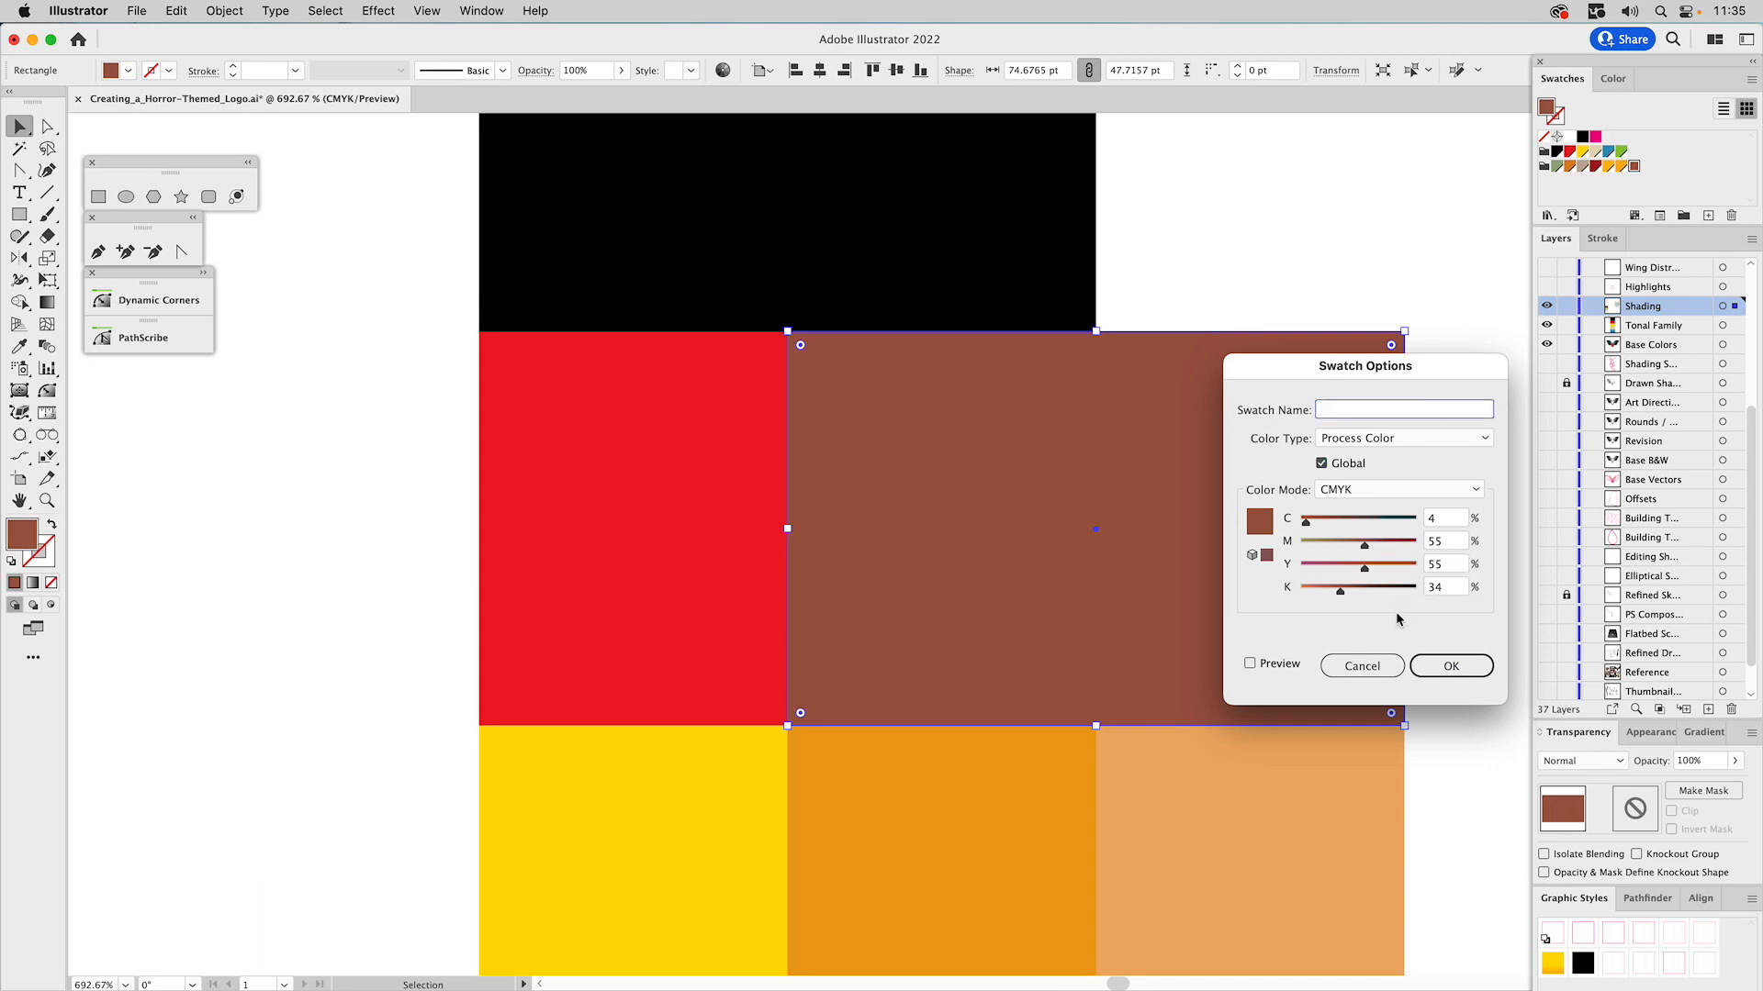
{"action": "left_click", "coordinate": [1429, 665]}
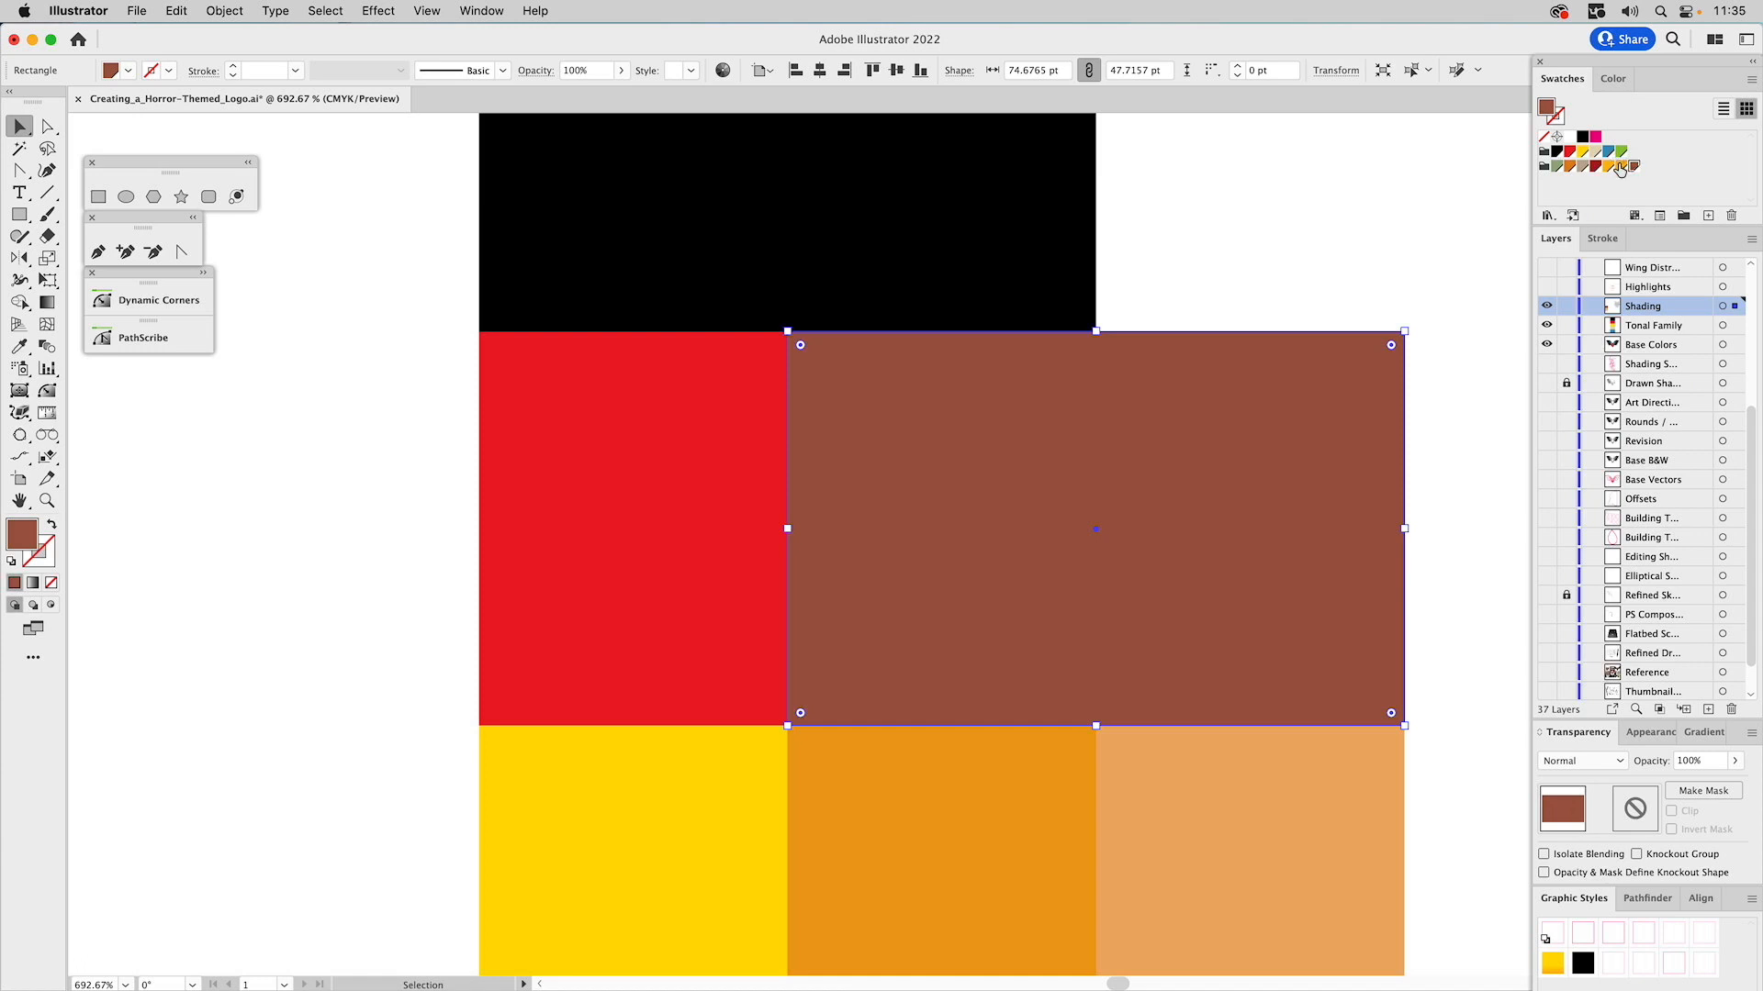
{"action": "left_click", "coordinate": [1320, 234]}
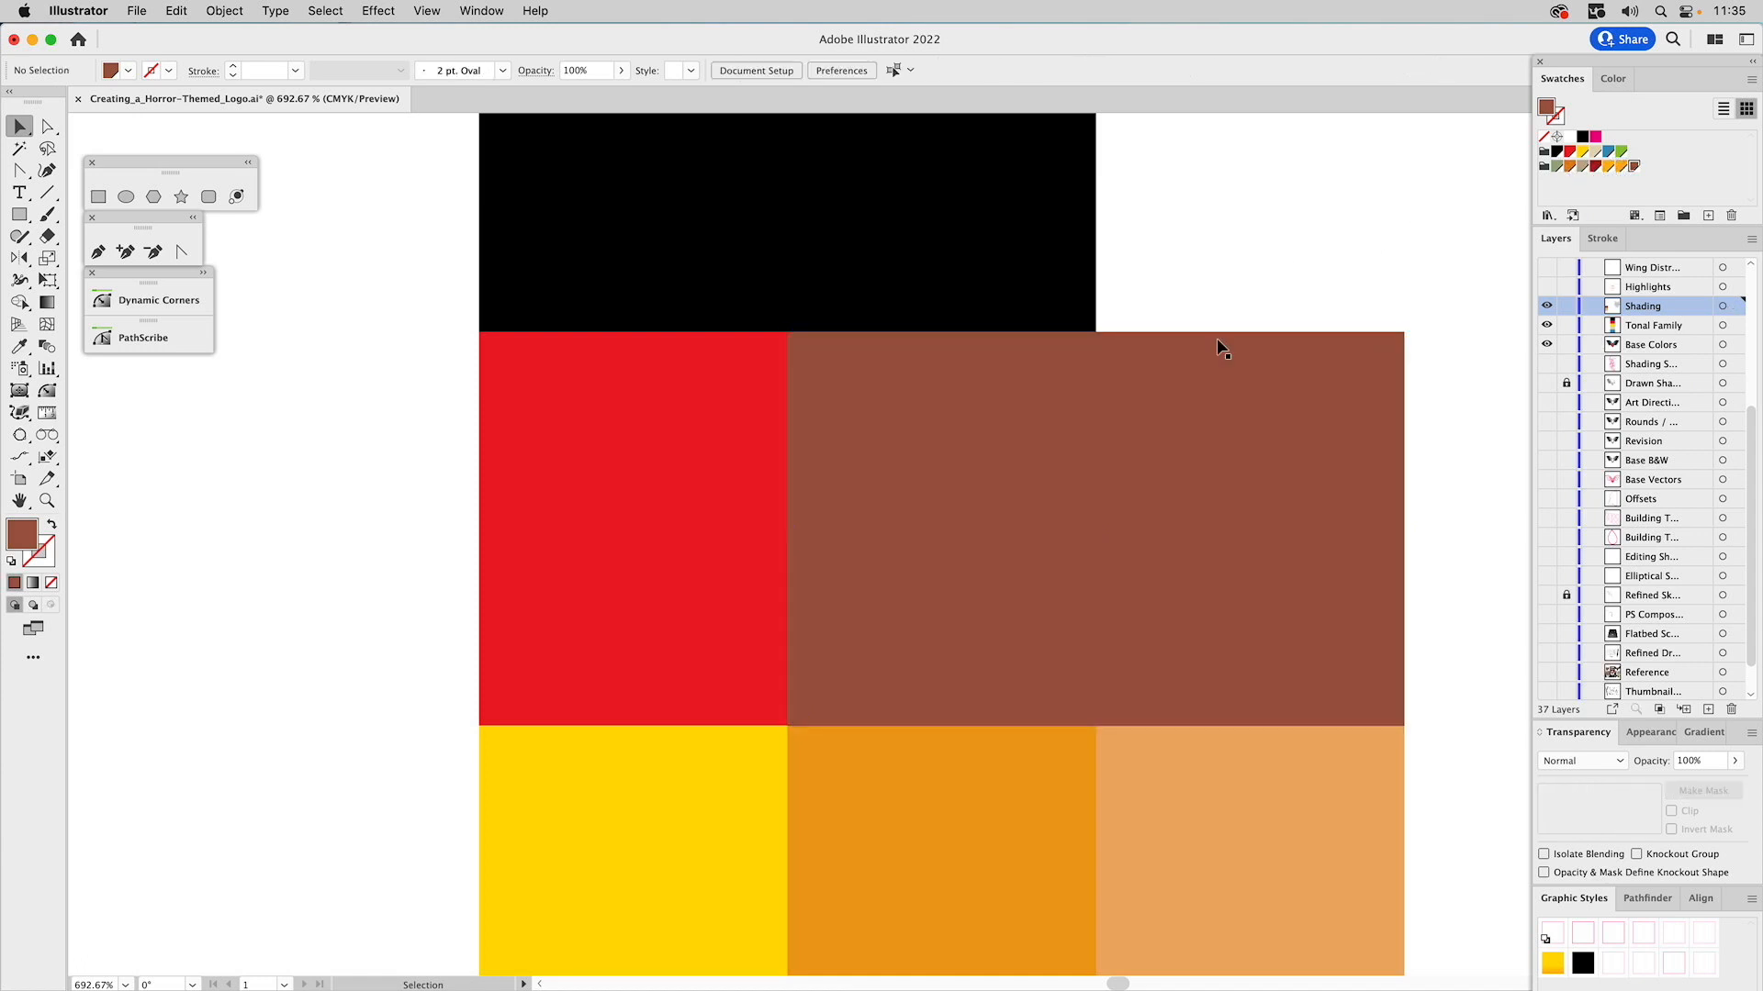
Set the brown shading rectangle's blending mode to Multiply and its opacity to 85%.
{"action": "left_click", "coordinate": [1118, 427]}
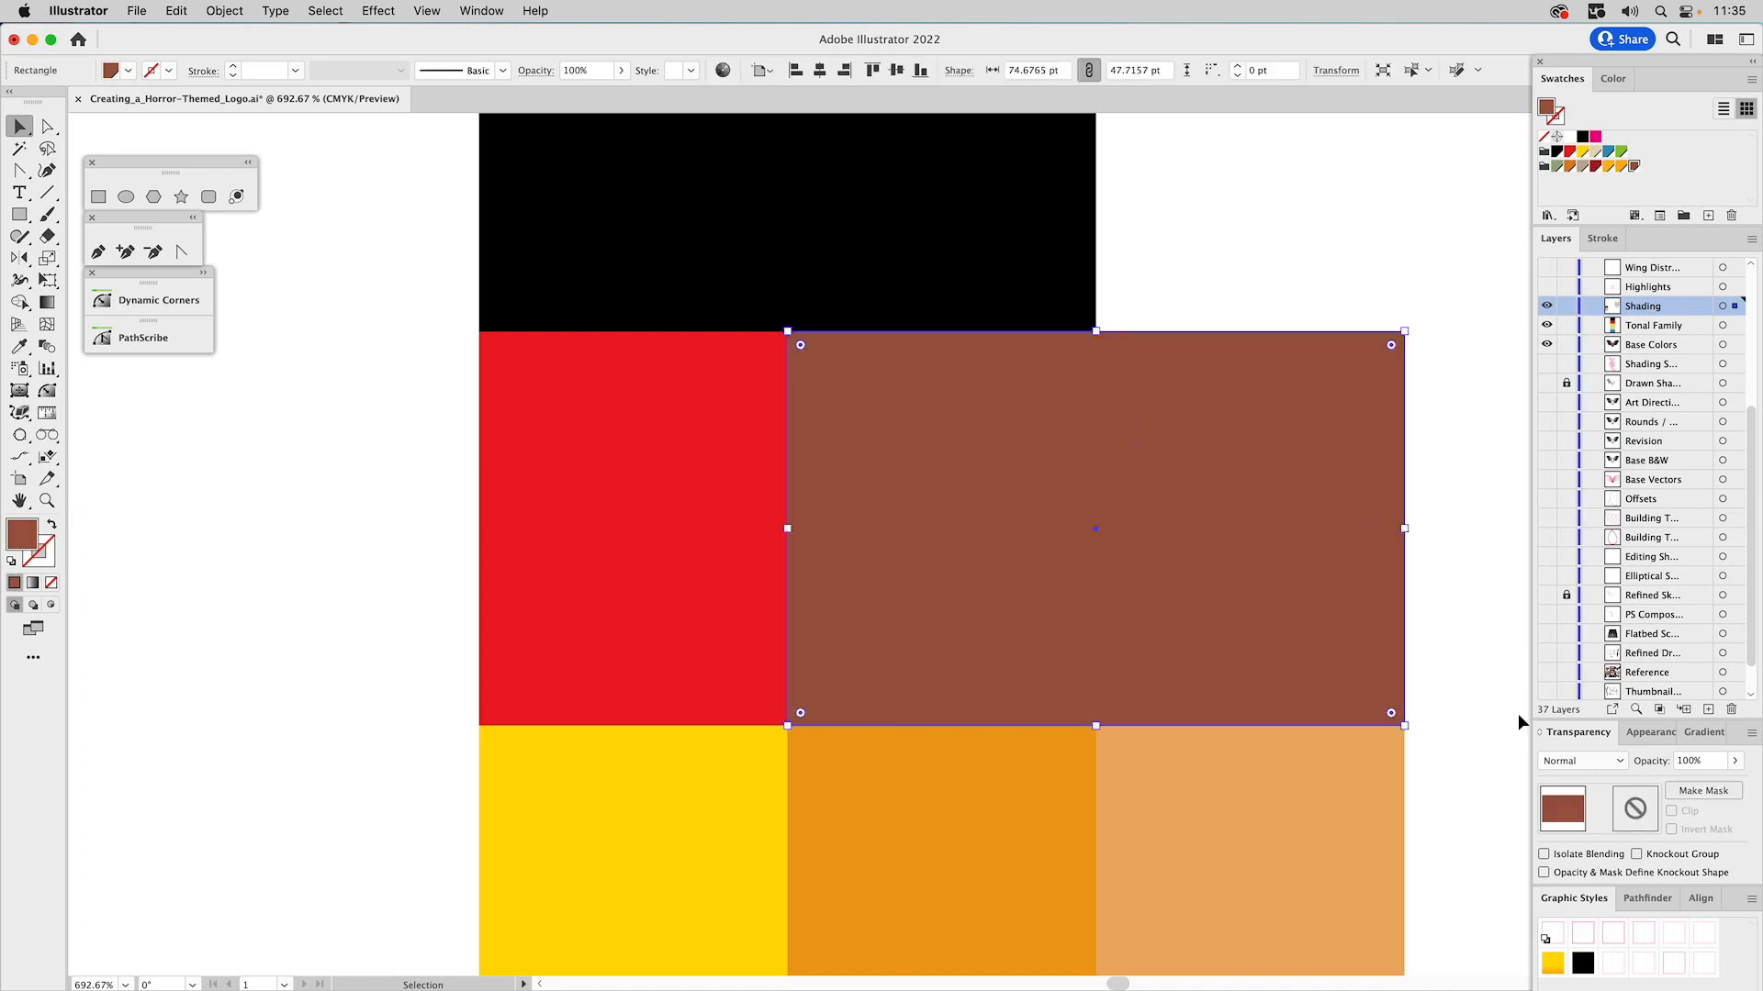
{"action": "left_click", "coordinate": [1576, 758]}
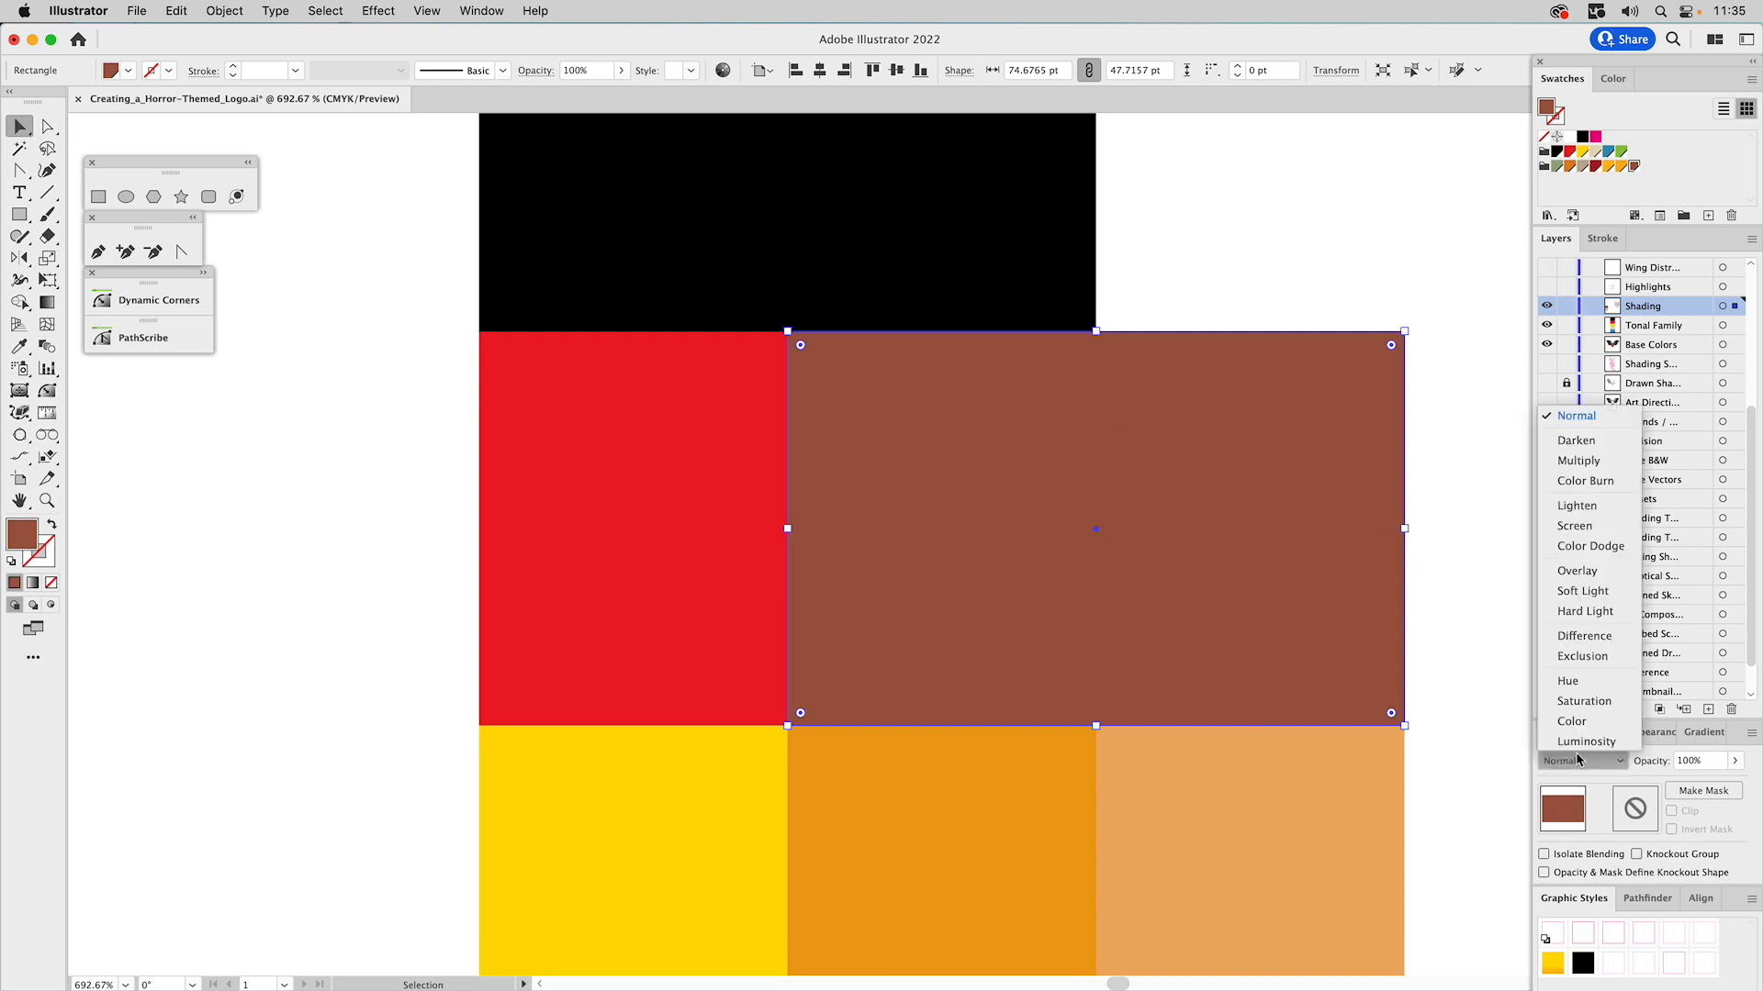
{"action": "left_click", "coordinate": [1596, 464]}
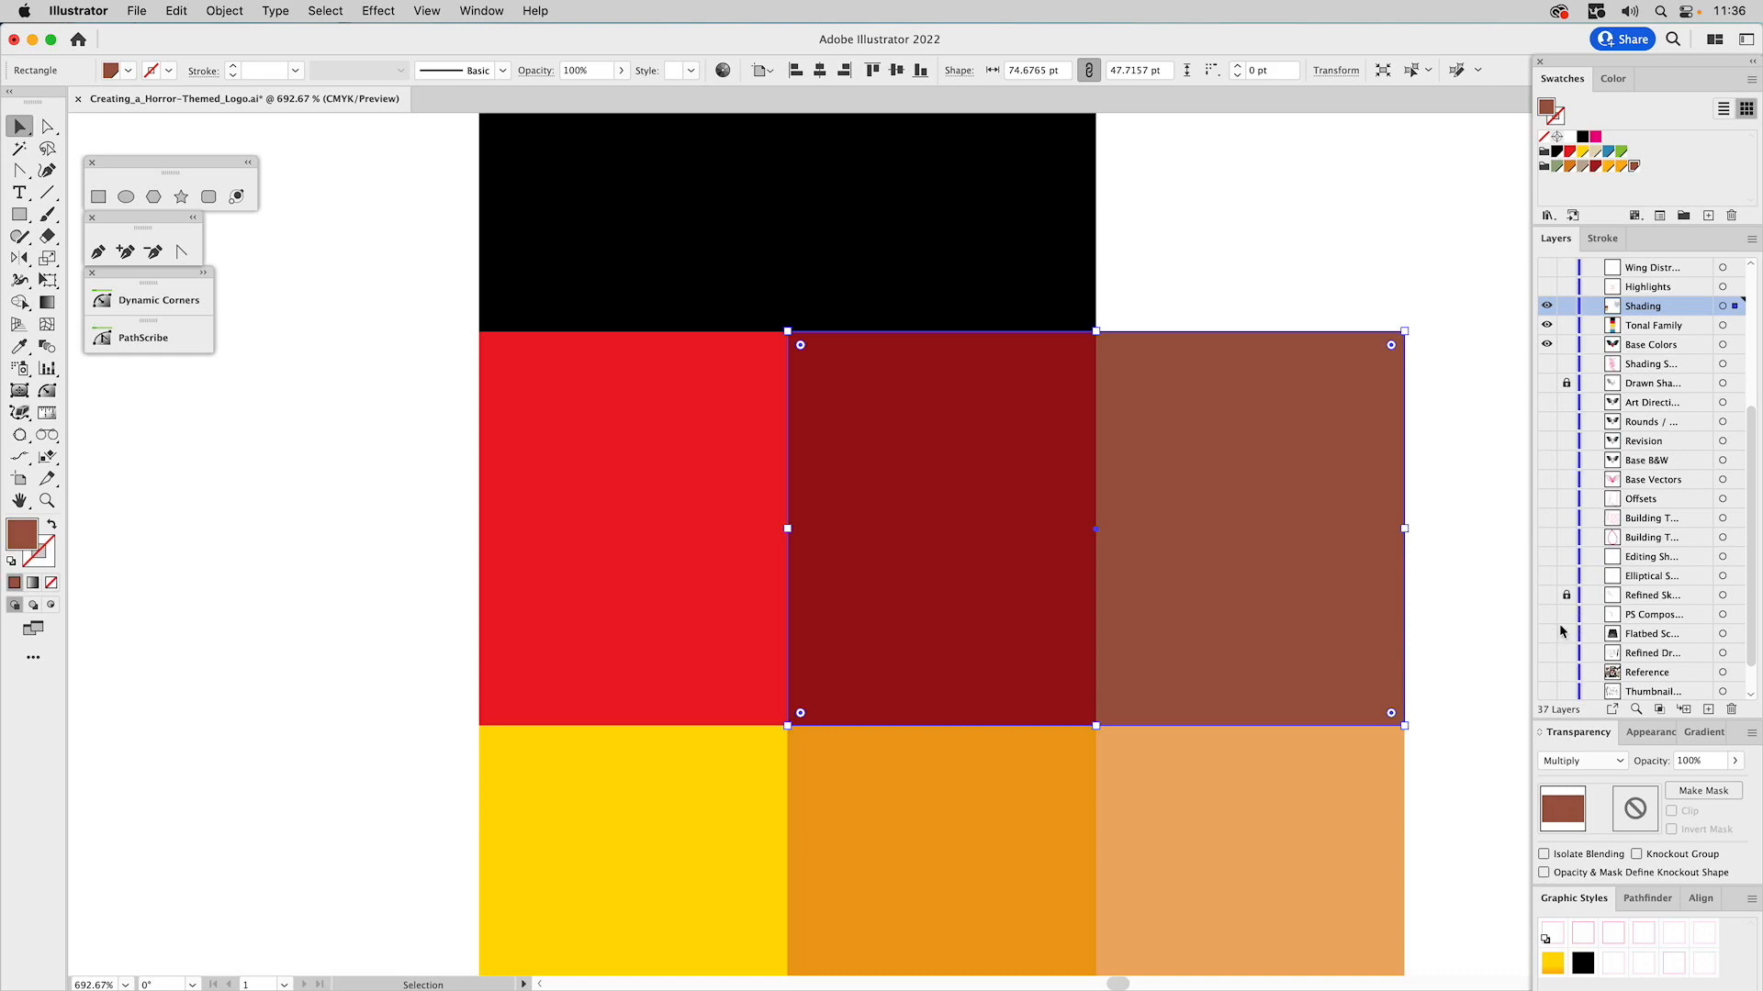
{"action": "left_click", "coordinate": [1697, 767]}
{"action": "type", "text": "85"}
{"action": "key", "text": "Return"}
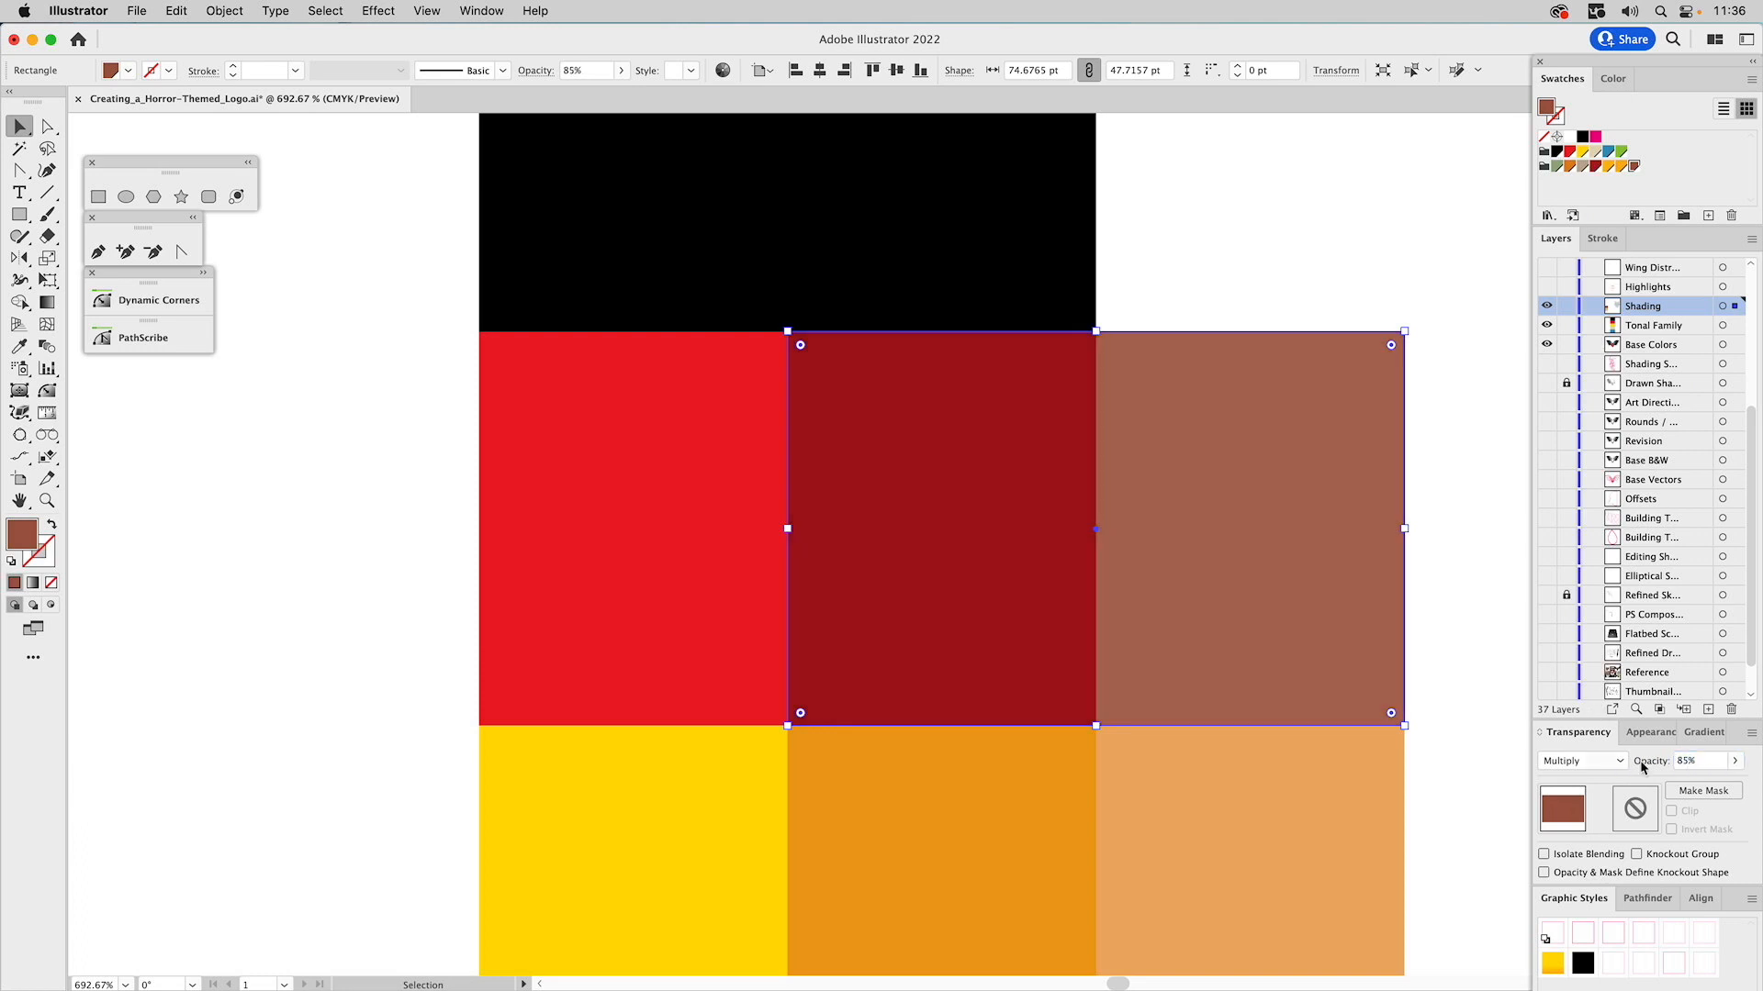
{"action": "left_click", "coordinate": [1220, 253]}
{"action": "key", "text": "super+0"}
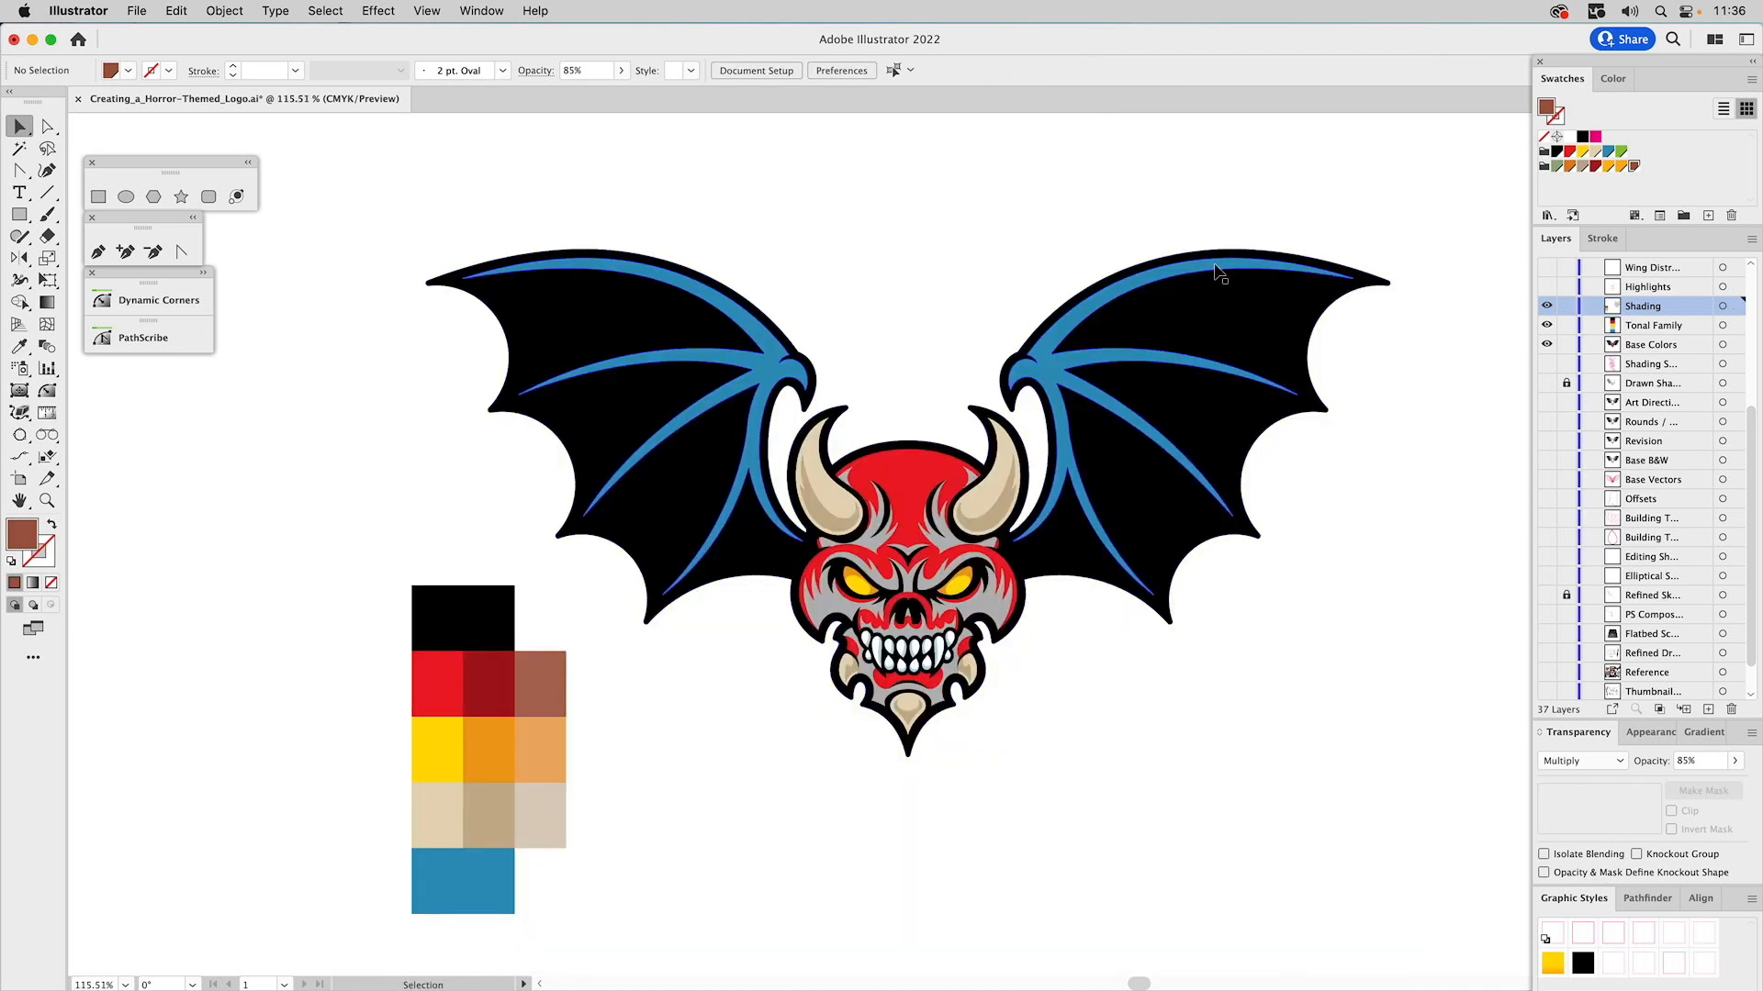
Apply the brown Multiply shade's appearance to the gray shading shape on the skull using the Eyedropper.
{"action": "left_click", "coordinate": [929, 536]}
{"action": "key", "text": "i"}
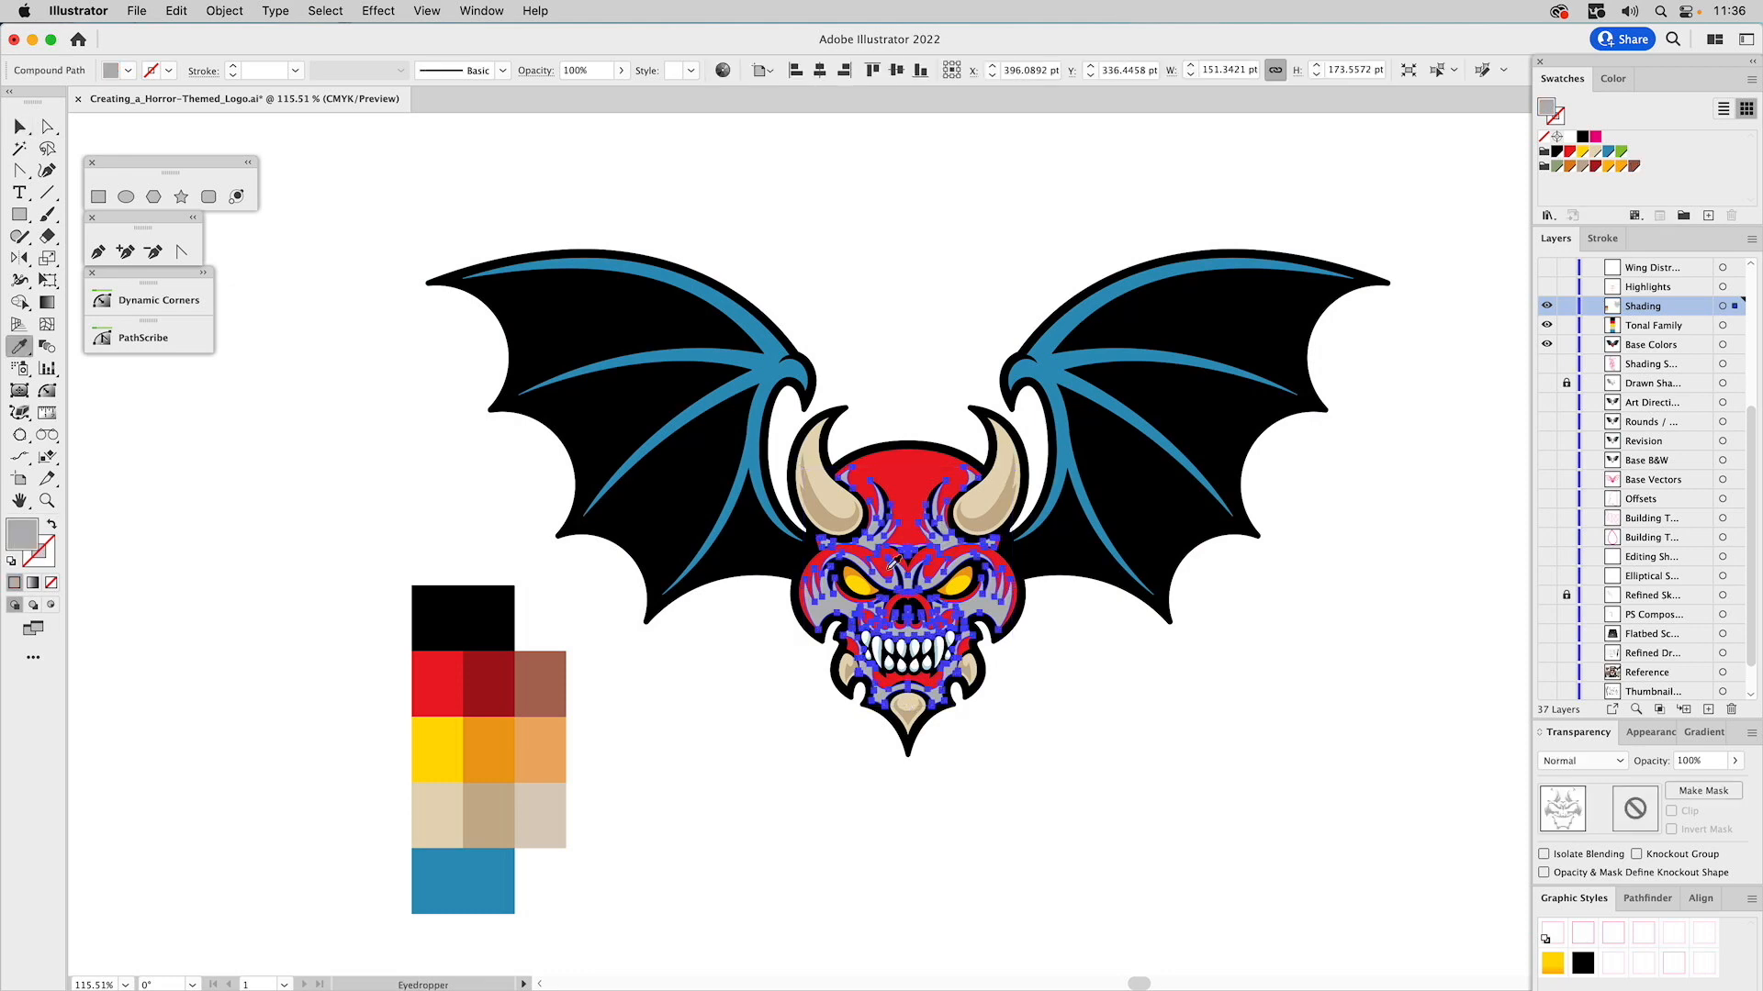
{"action": "left_click", "coordinate": [552, 677]}
{"action": "left_click", "coordinate": [689, 732], "text": "super"}
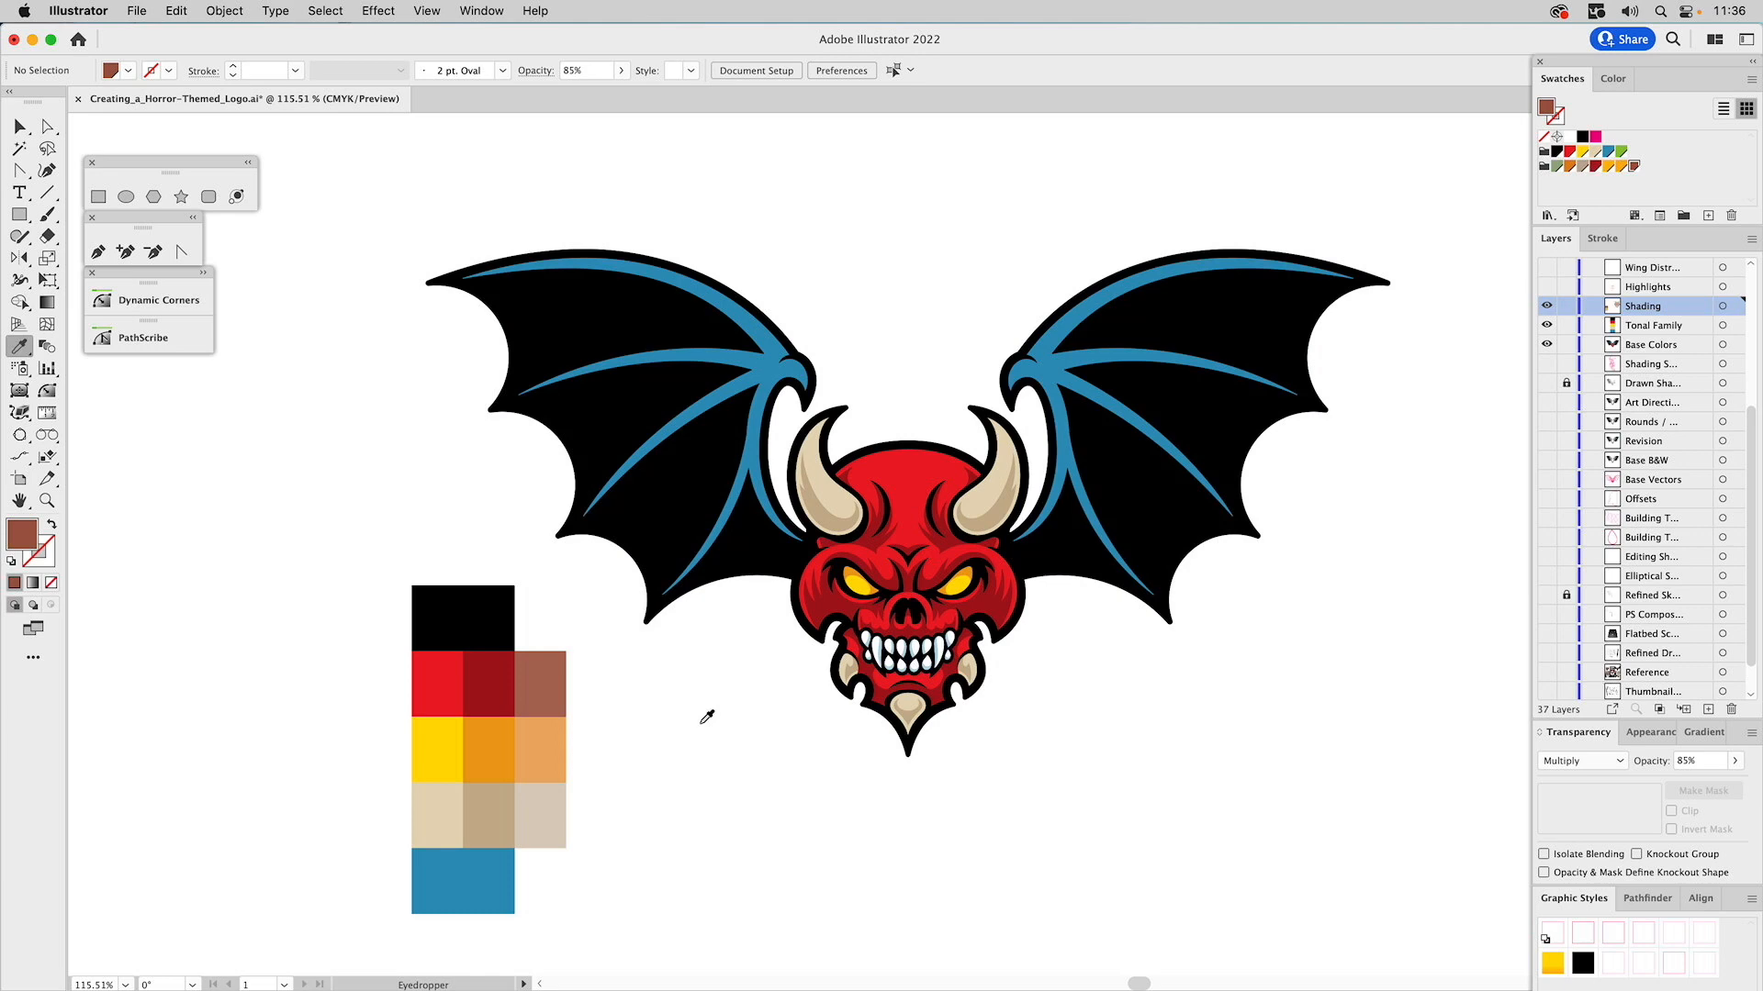
{"action": "key", "text": "v"}
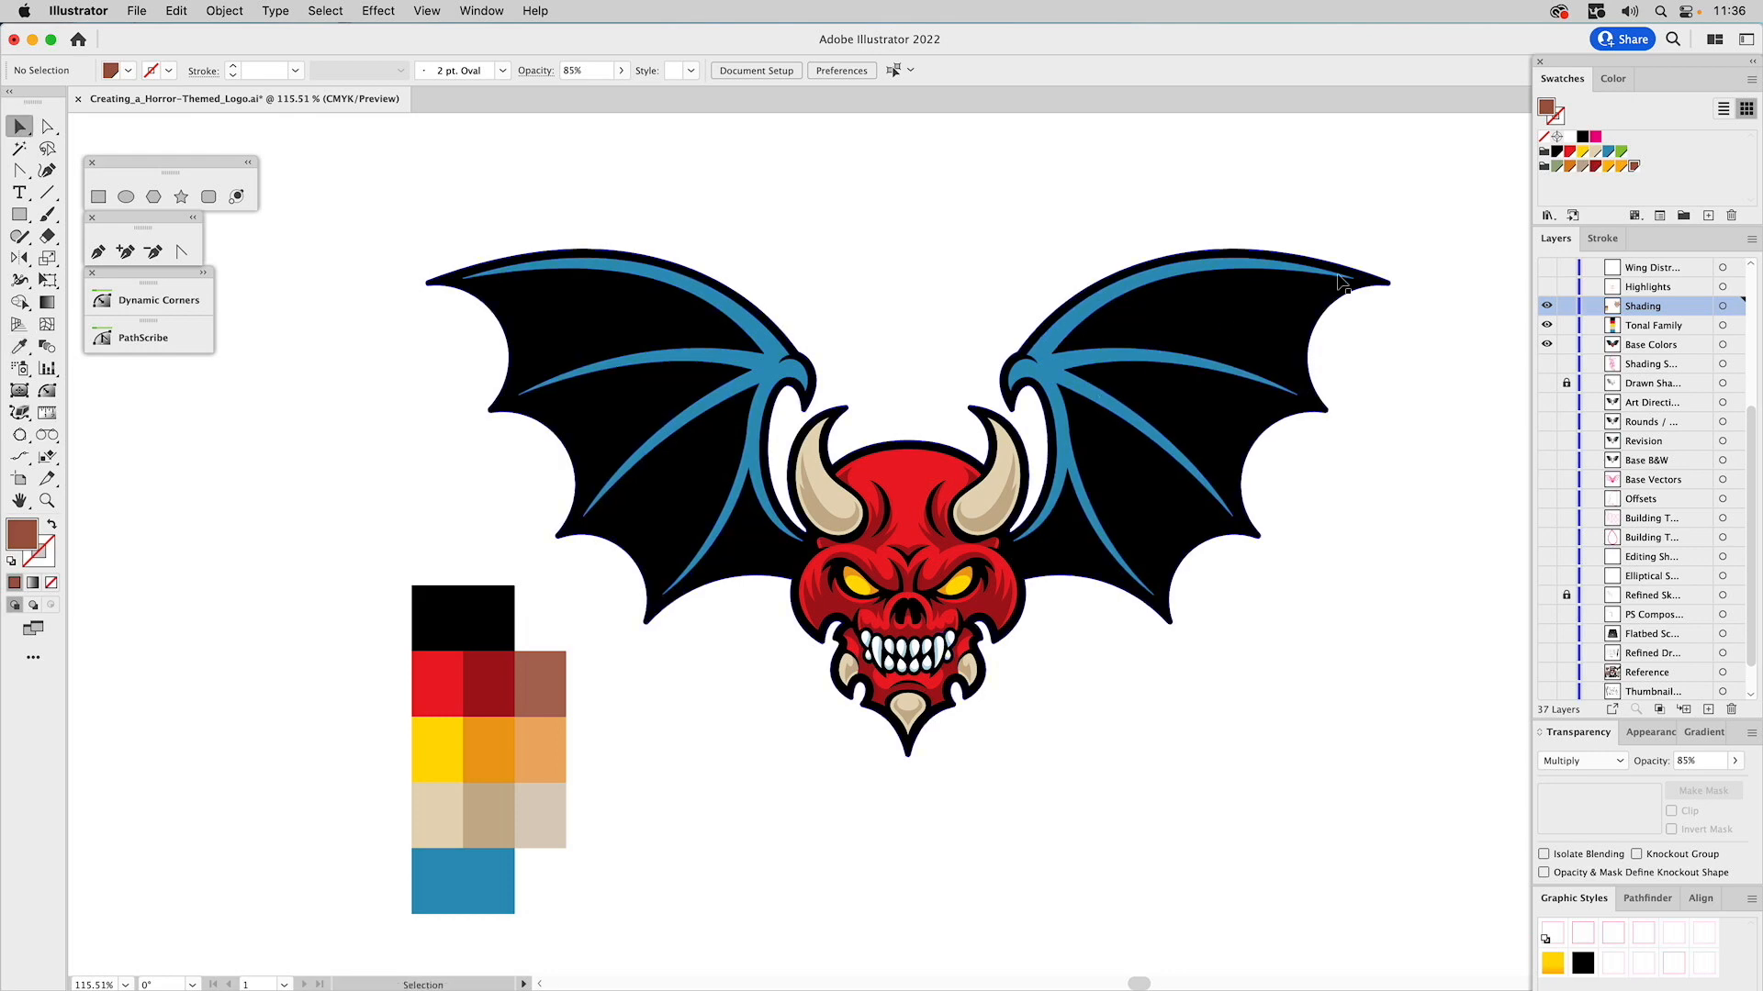
Show the Highlights and wing distressing layers over the logo, and hide the Tonal Family palette layer.
{"action": "left_click", "coordinate": [1546, 287]}
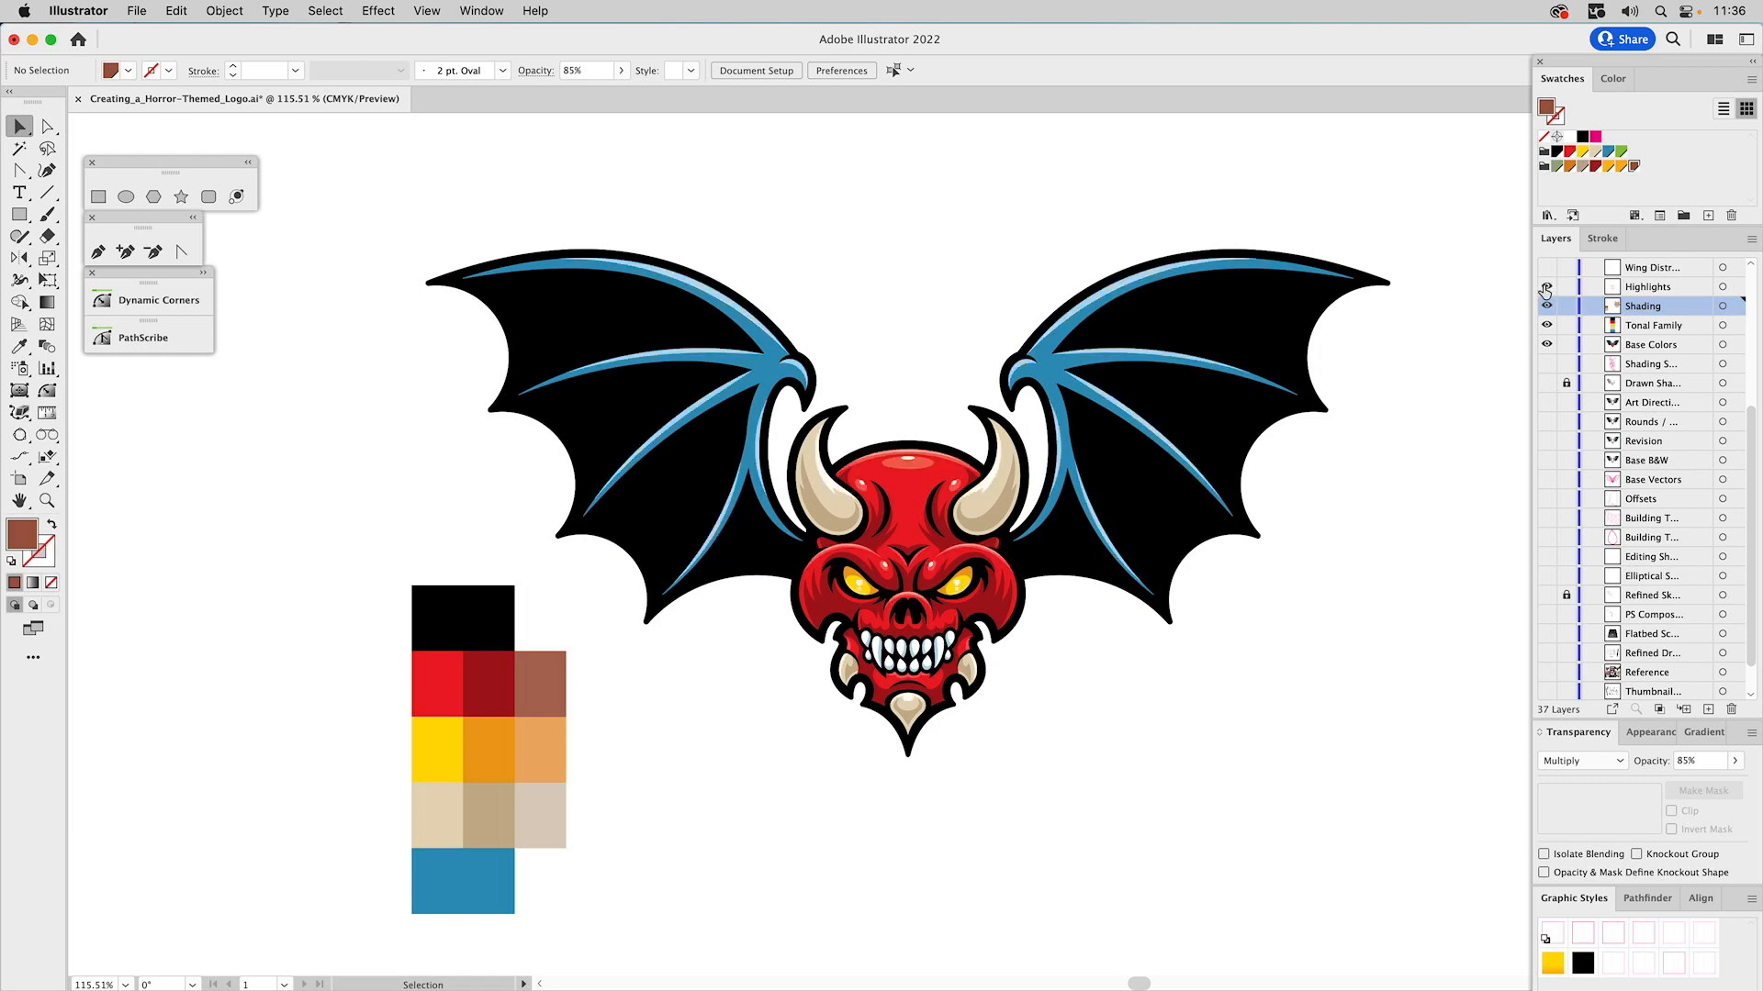
{"action": "scroll", "coordinate": [1585, 290], "scroll_direction": "up", "scroll_amount": 2}
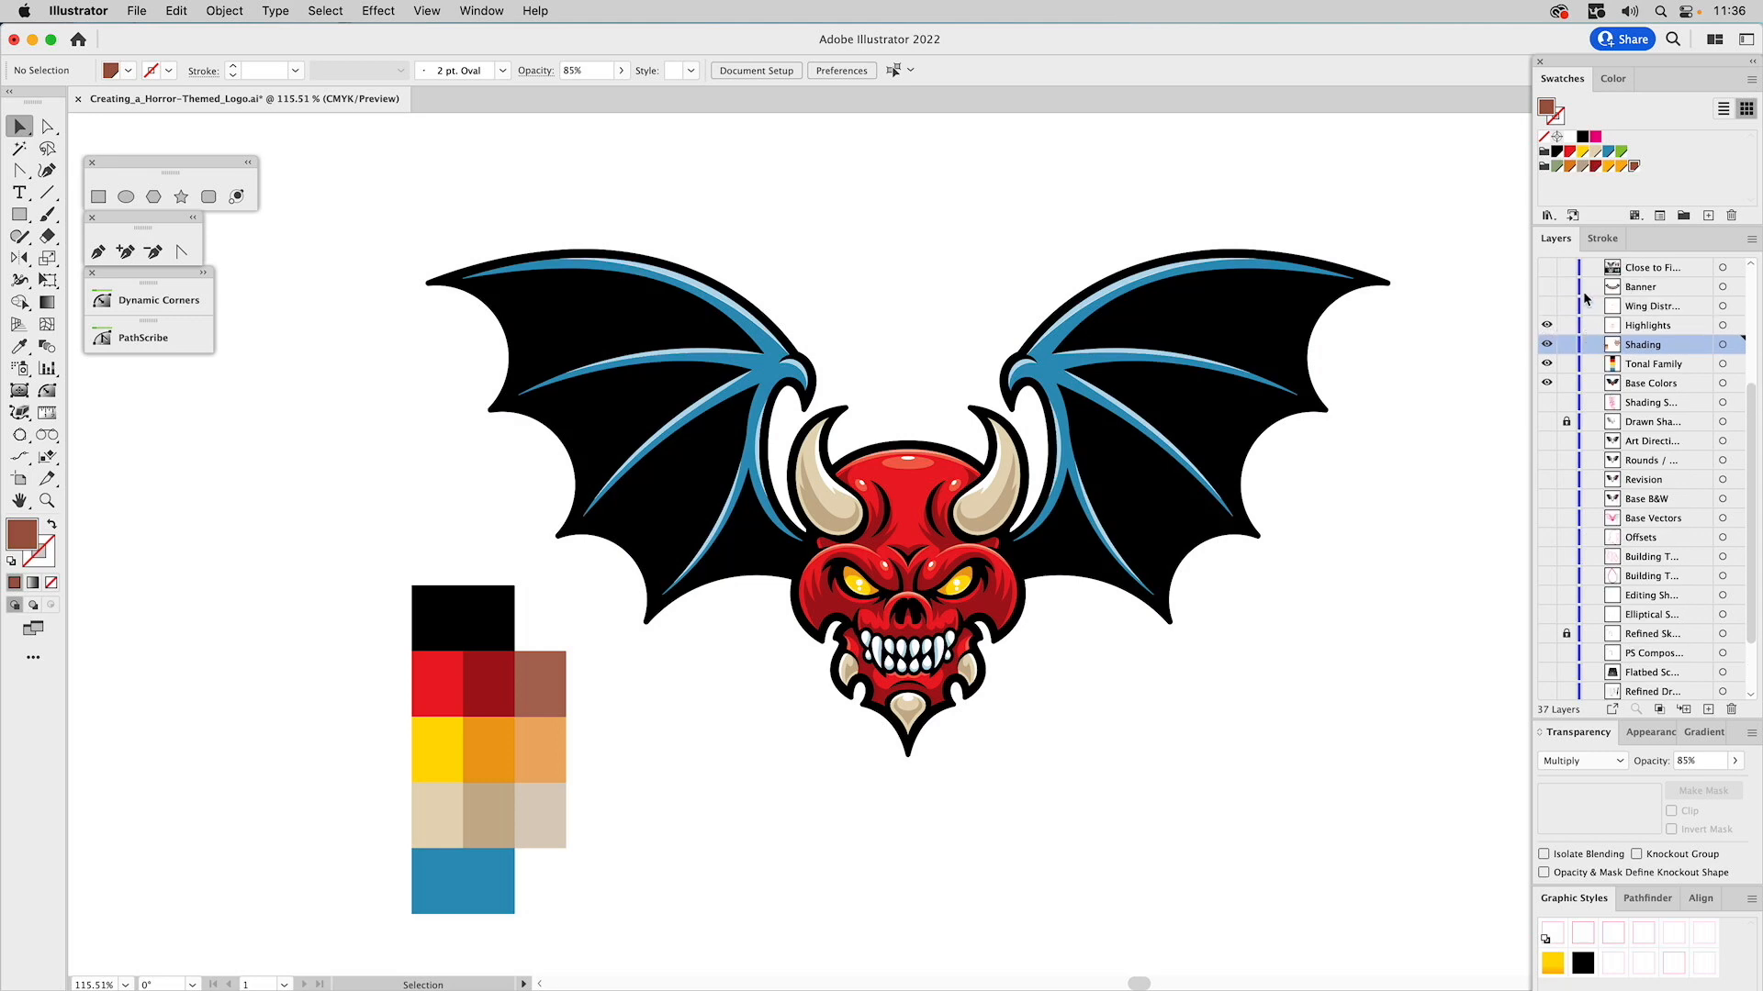
{"action": "scroll", "coordinate": [1583, 290], "scroll_direction": "up", "scroll_amount": 1}
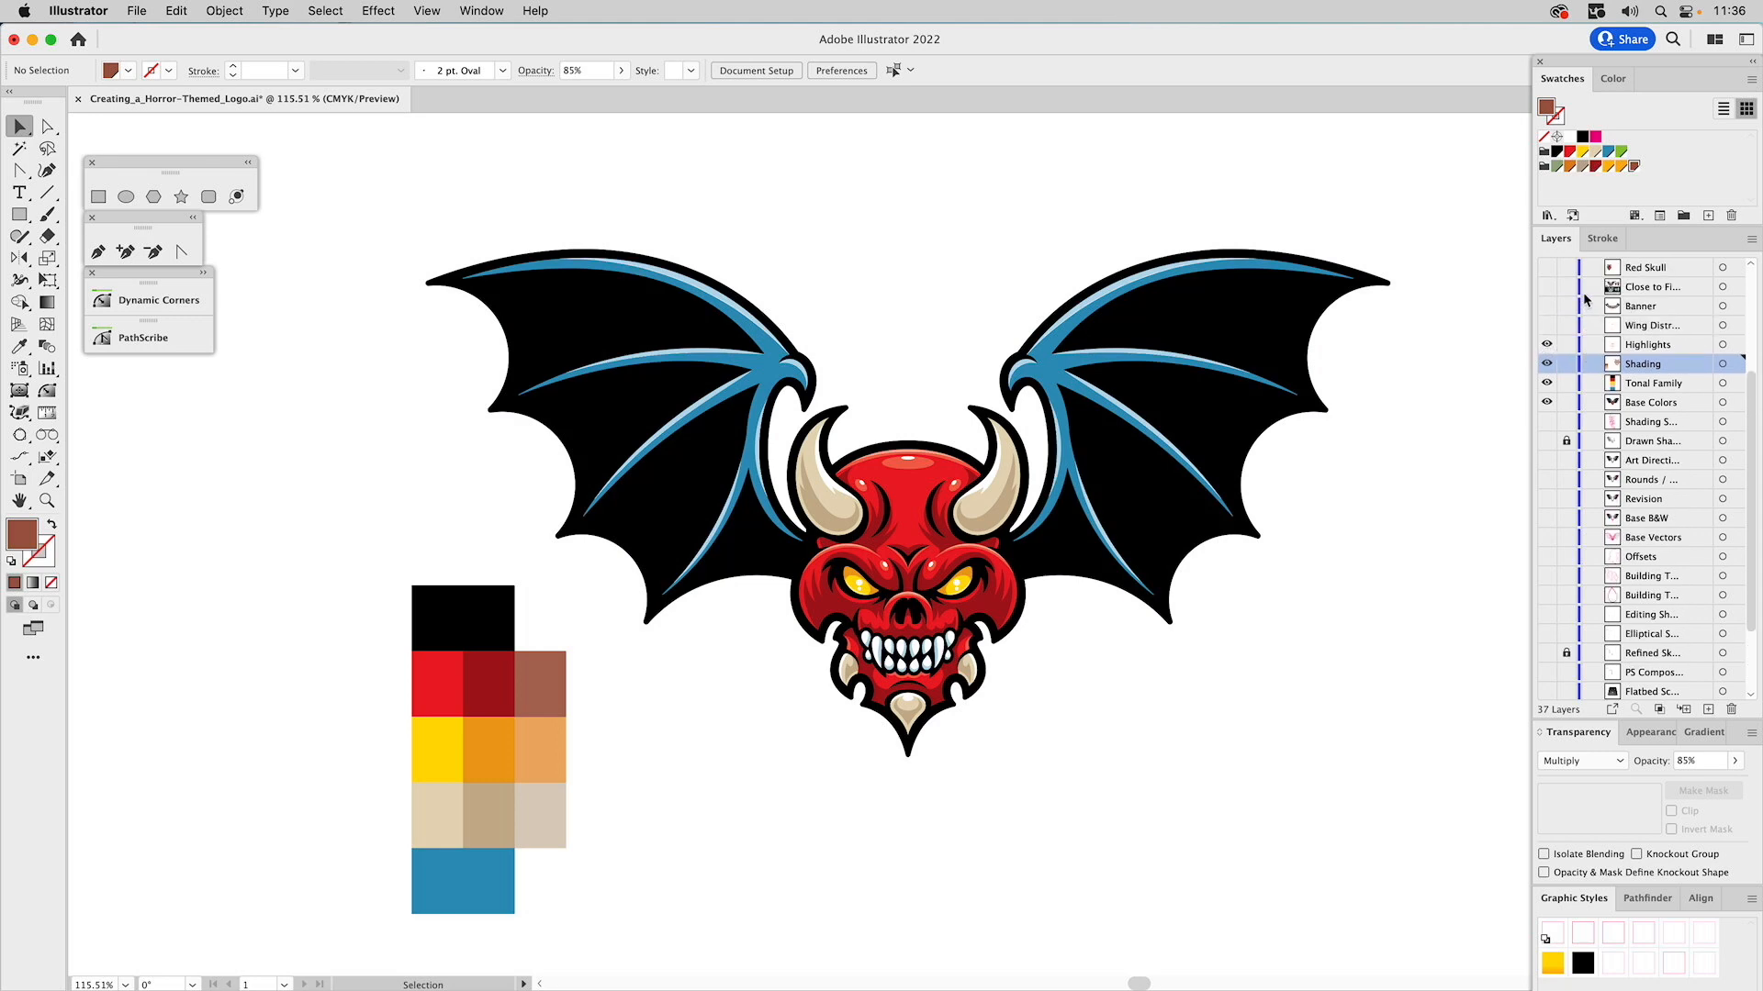
{"action": "left_click", "coordinate": [1546, 327]}
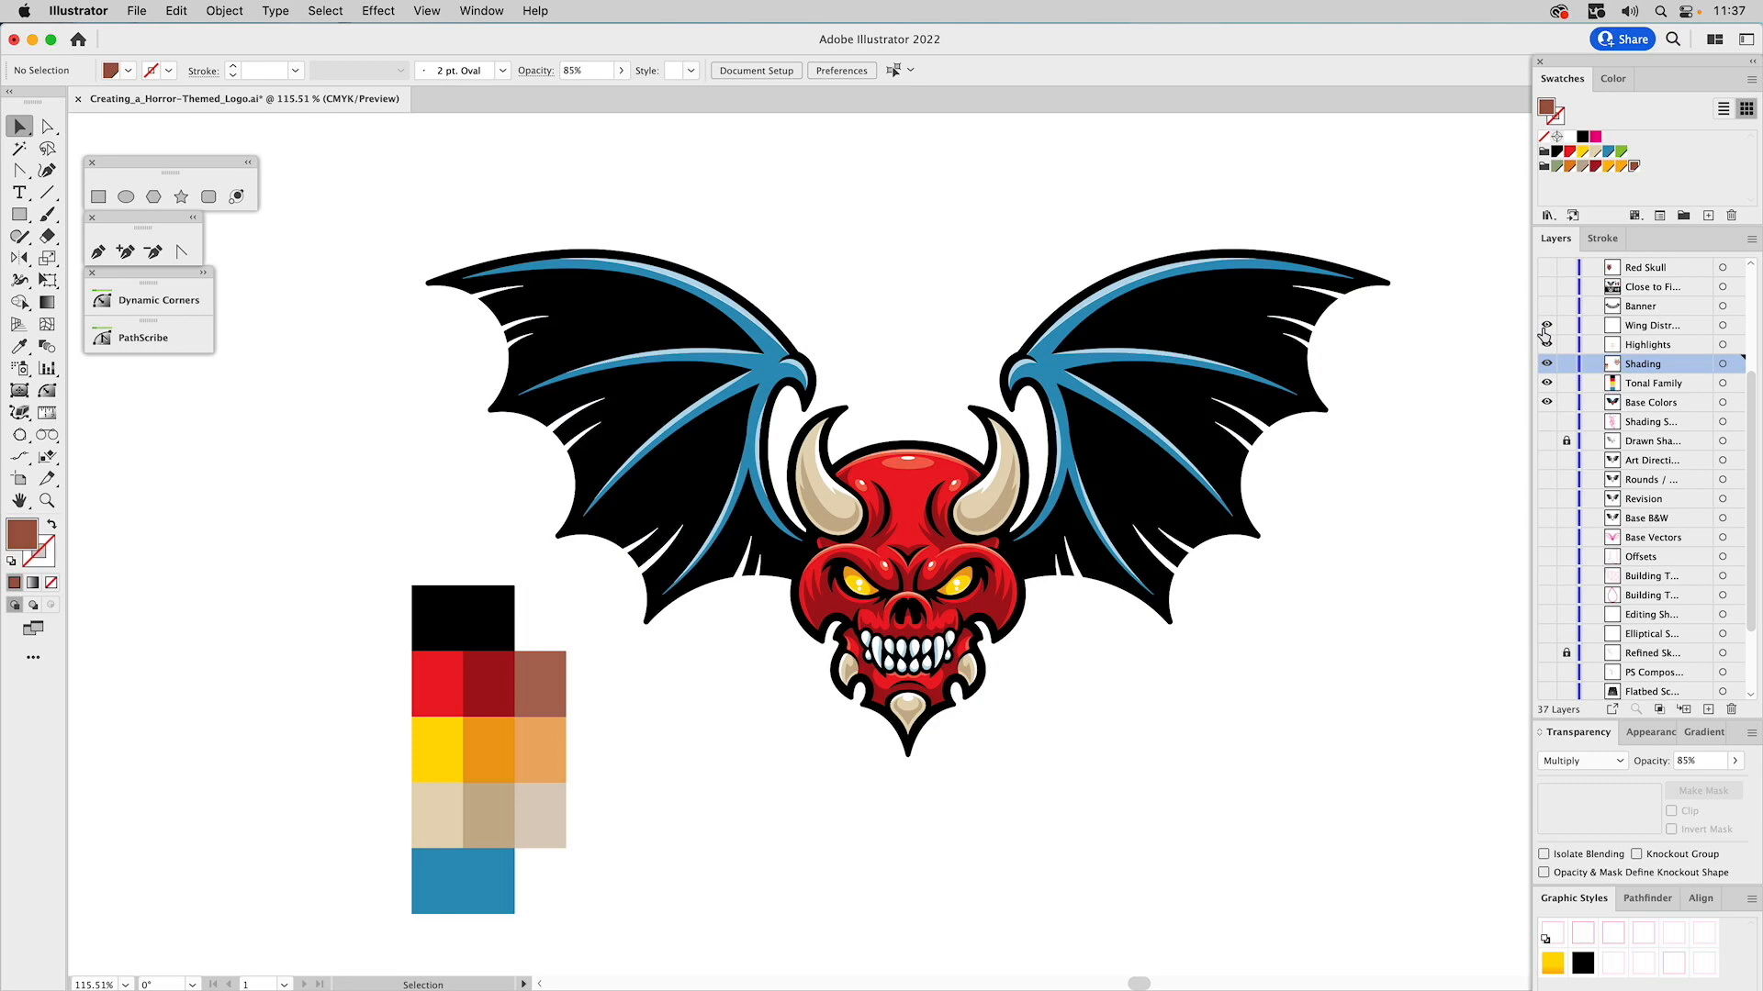
{"action": "left_click", "coordinate": [1547, 325]}
{"action": "left_click", "coordinate": [1547, 326]}
{"action": "left_click", "coordinate": [1547, 383]}
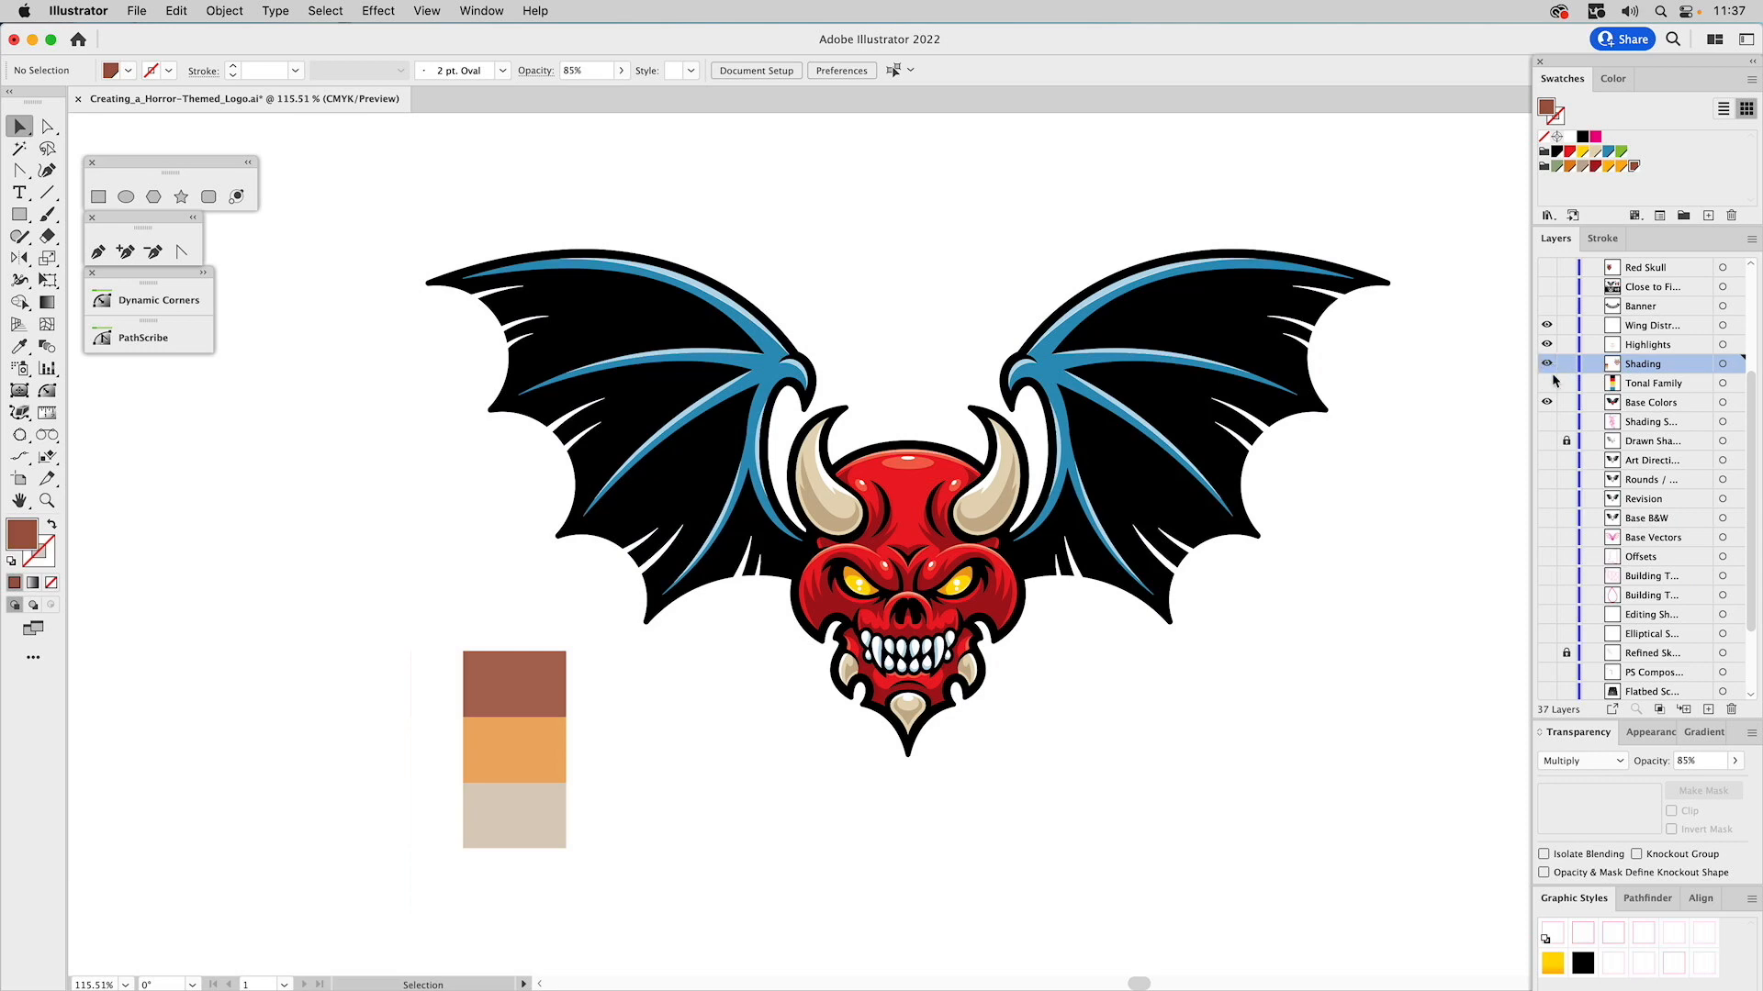
Show the Banner layer beneath the red skull, and switch from the separate logo layers to the near-final Design Direction layer.
{"action": "left_click", "coordinate": [1547, 306]}
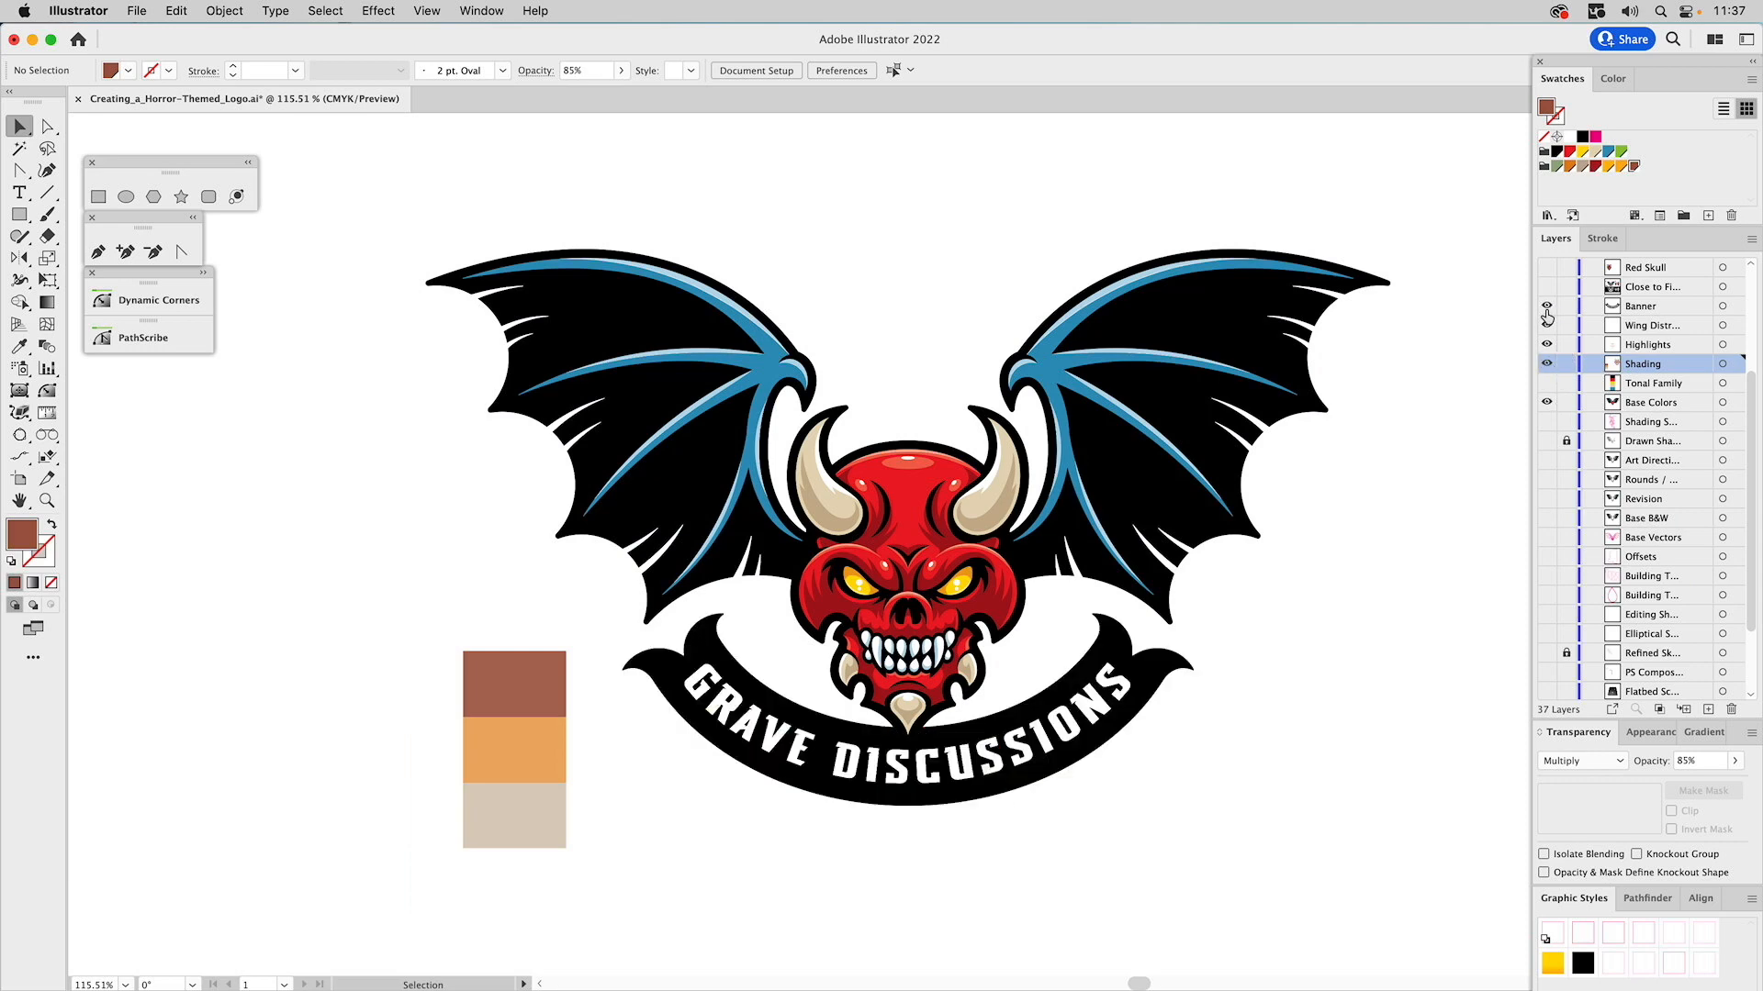
{"action": "left_click", "coordinate": [1547, 323]}
{"action": "left_click", "coordinate": [1546, 286]}
{"action": "left_click", "coordinate": [1547, 325]}
{"action": "left_click", "coordinate": [1547, 364]}
{"action": "left_click", "coordinate": [1547, 403]}
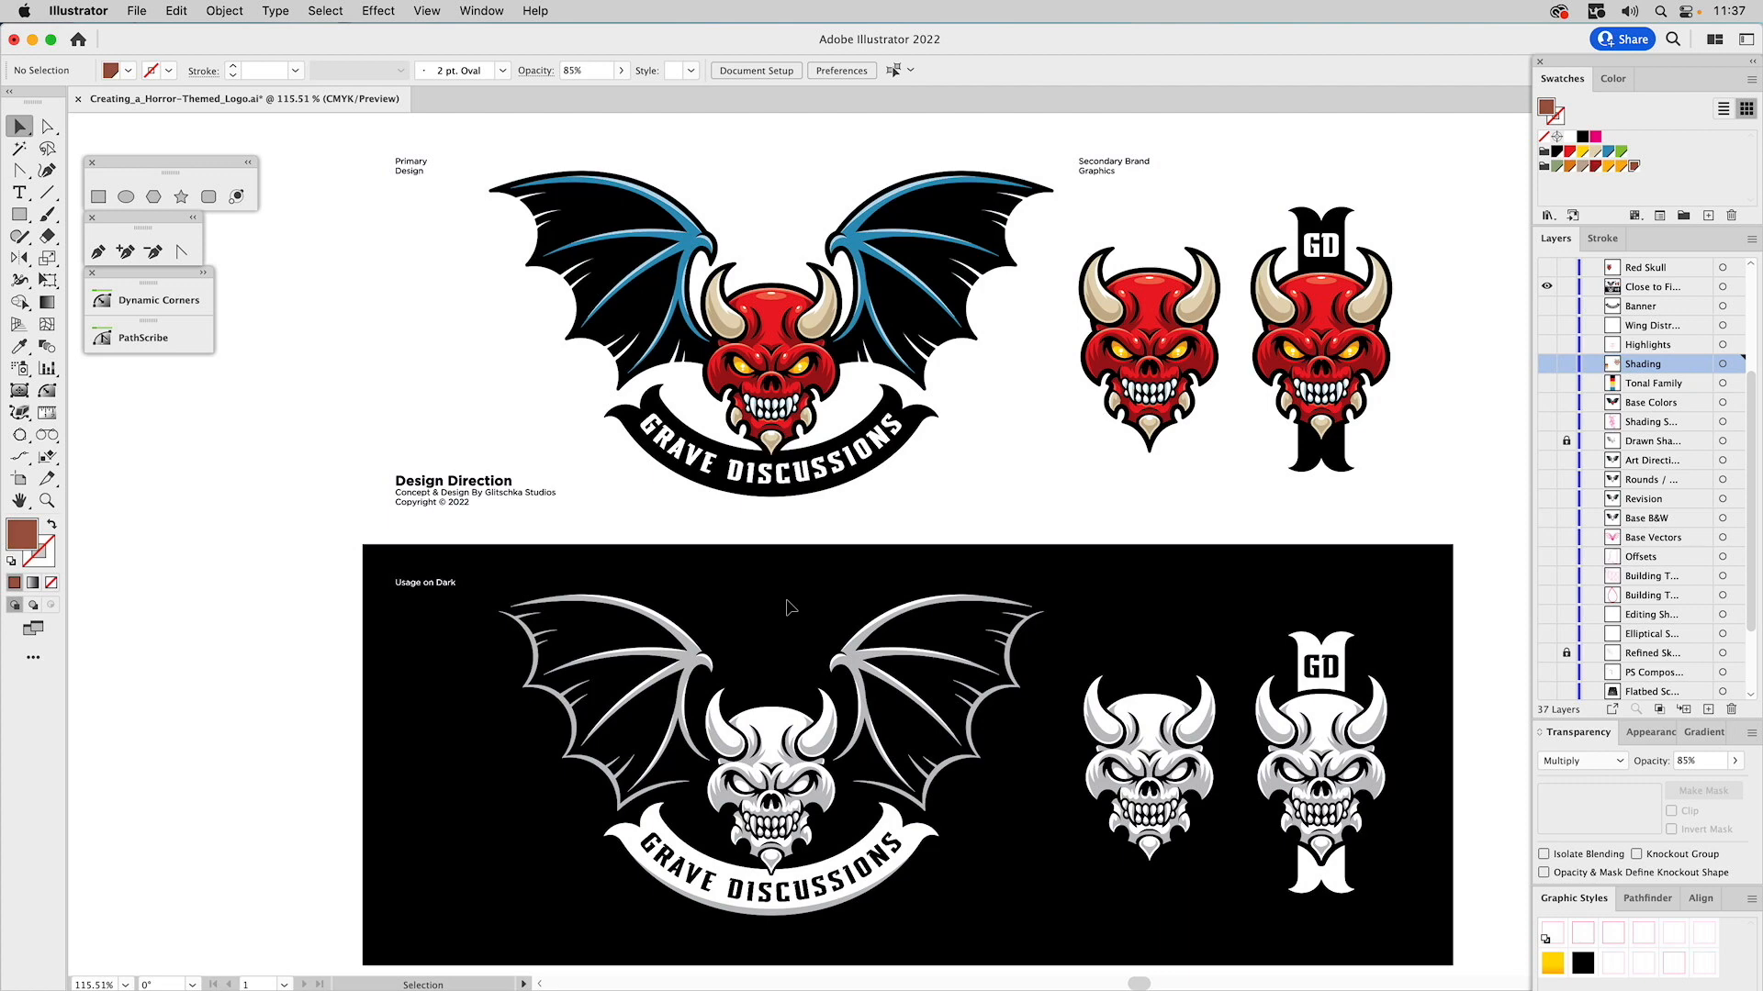
Show only the Red Skull layer, make it the active layer, and show the Green Skull layer beside it.
{"action": "scroll", "coordinate": [1639, 295], "scroll_direction": "up", "scroll_amount": 3}
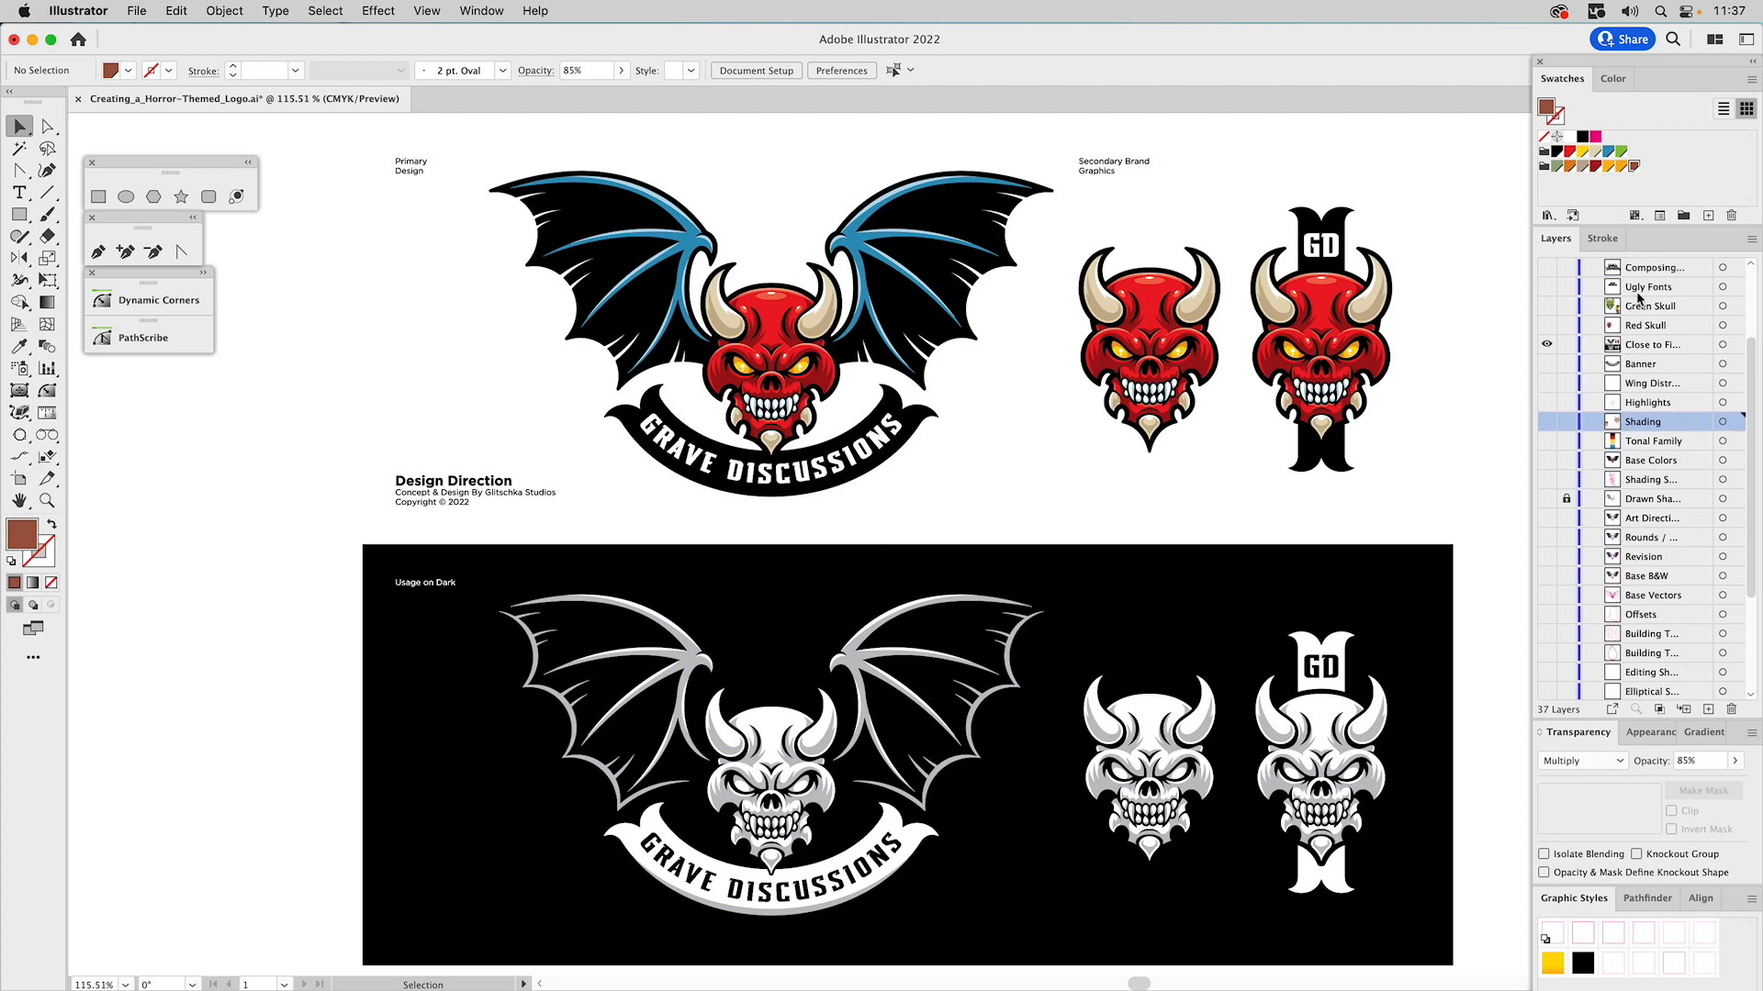
{"action": "scroll", "coordinate": [1638, 296], "scroll_direction": "up", "scroll_amount": 2}
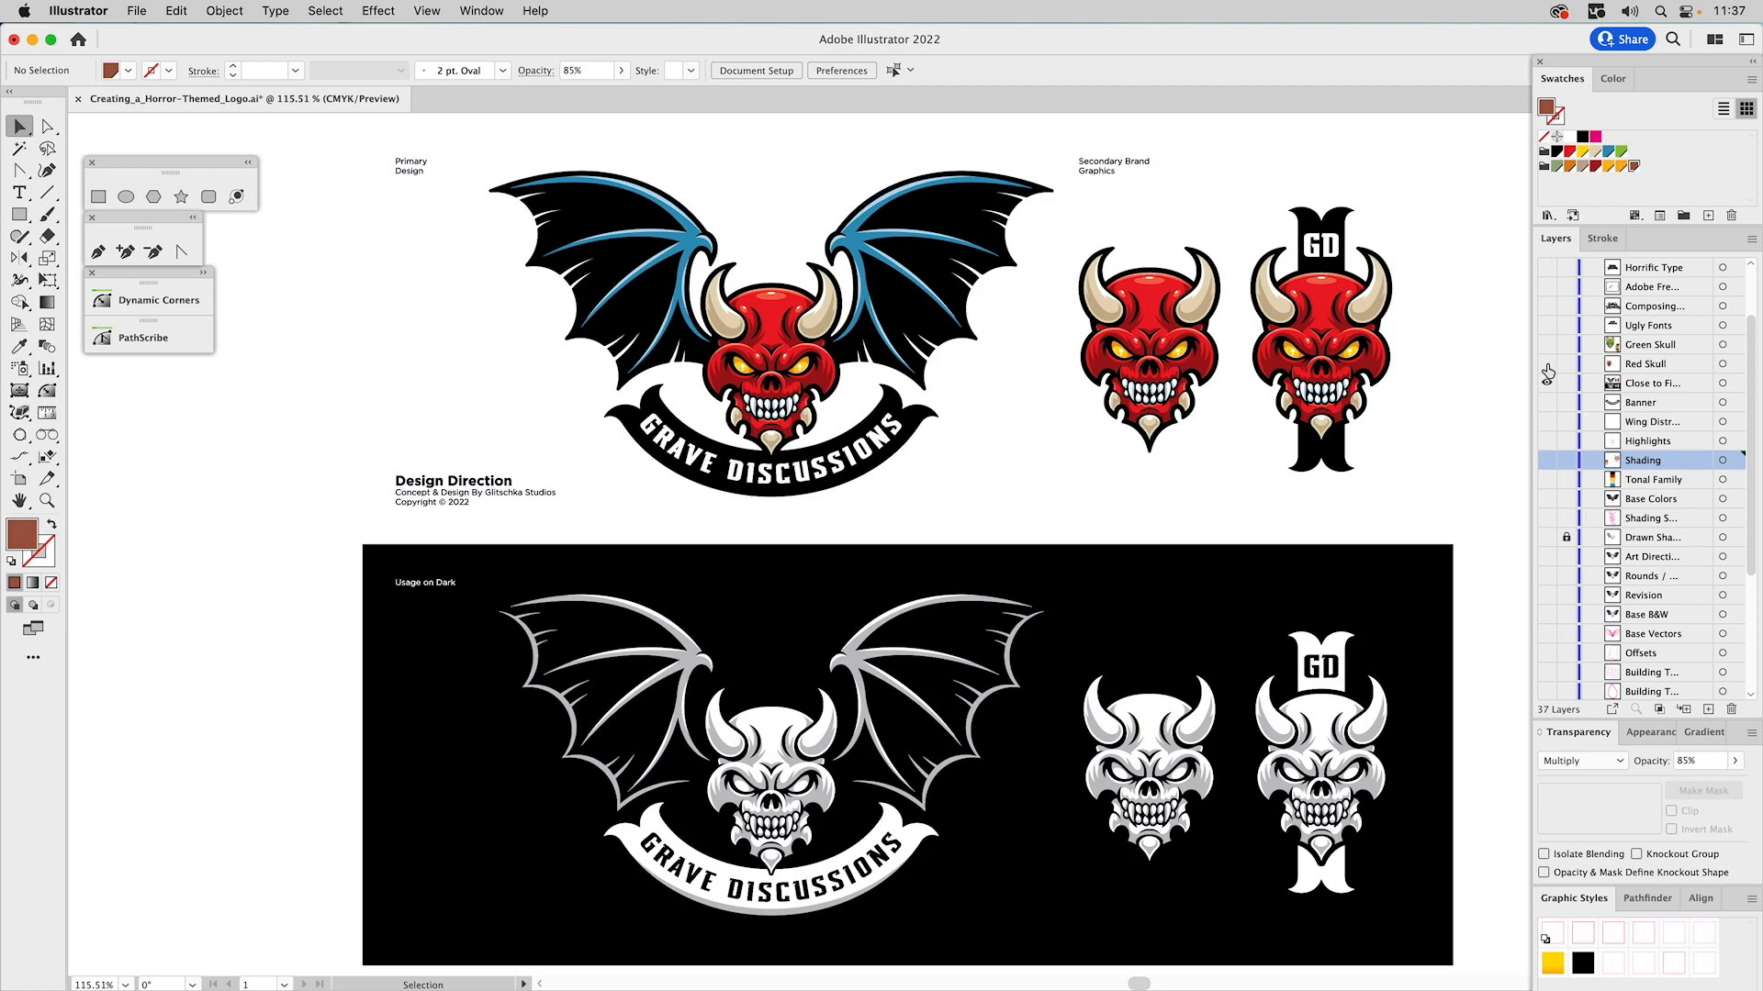
{"action": "left_click", "coordinate": [1547, 365], "text": "alt"}
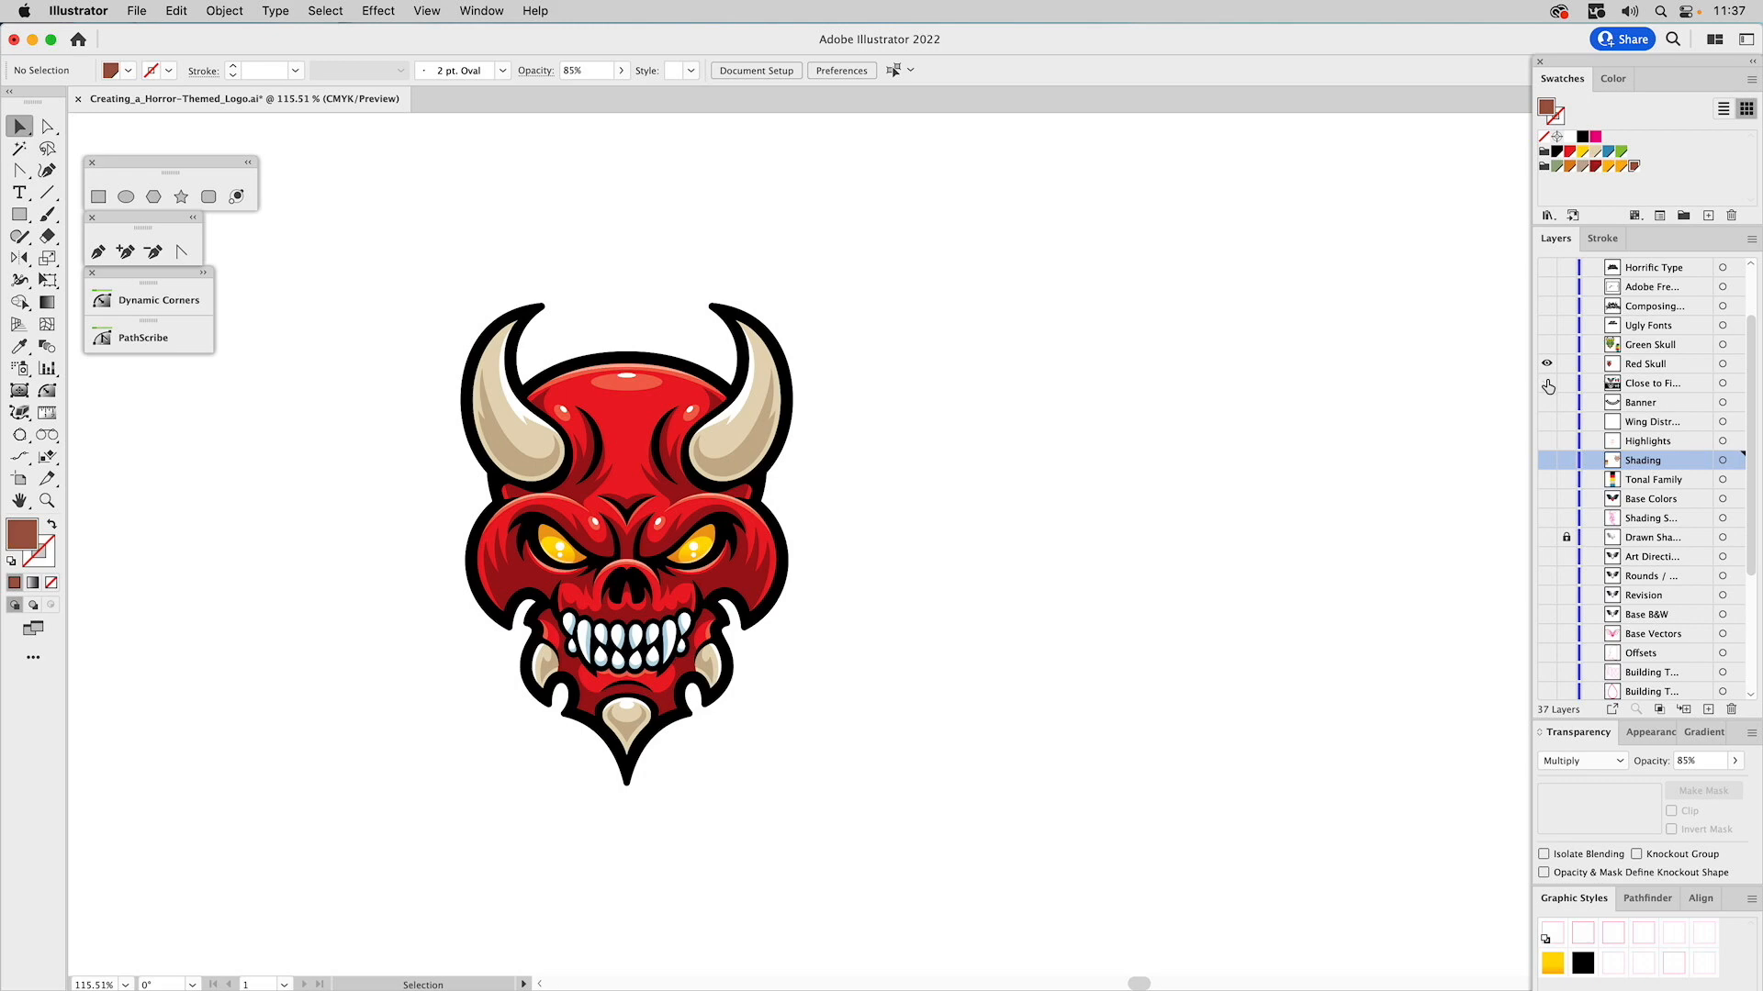
{"action": "left_click", "coordinate": [1645, 365]}
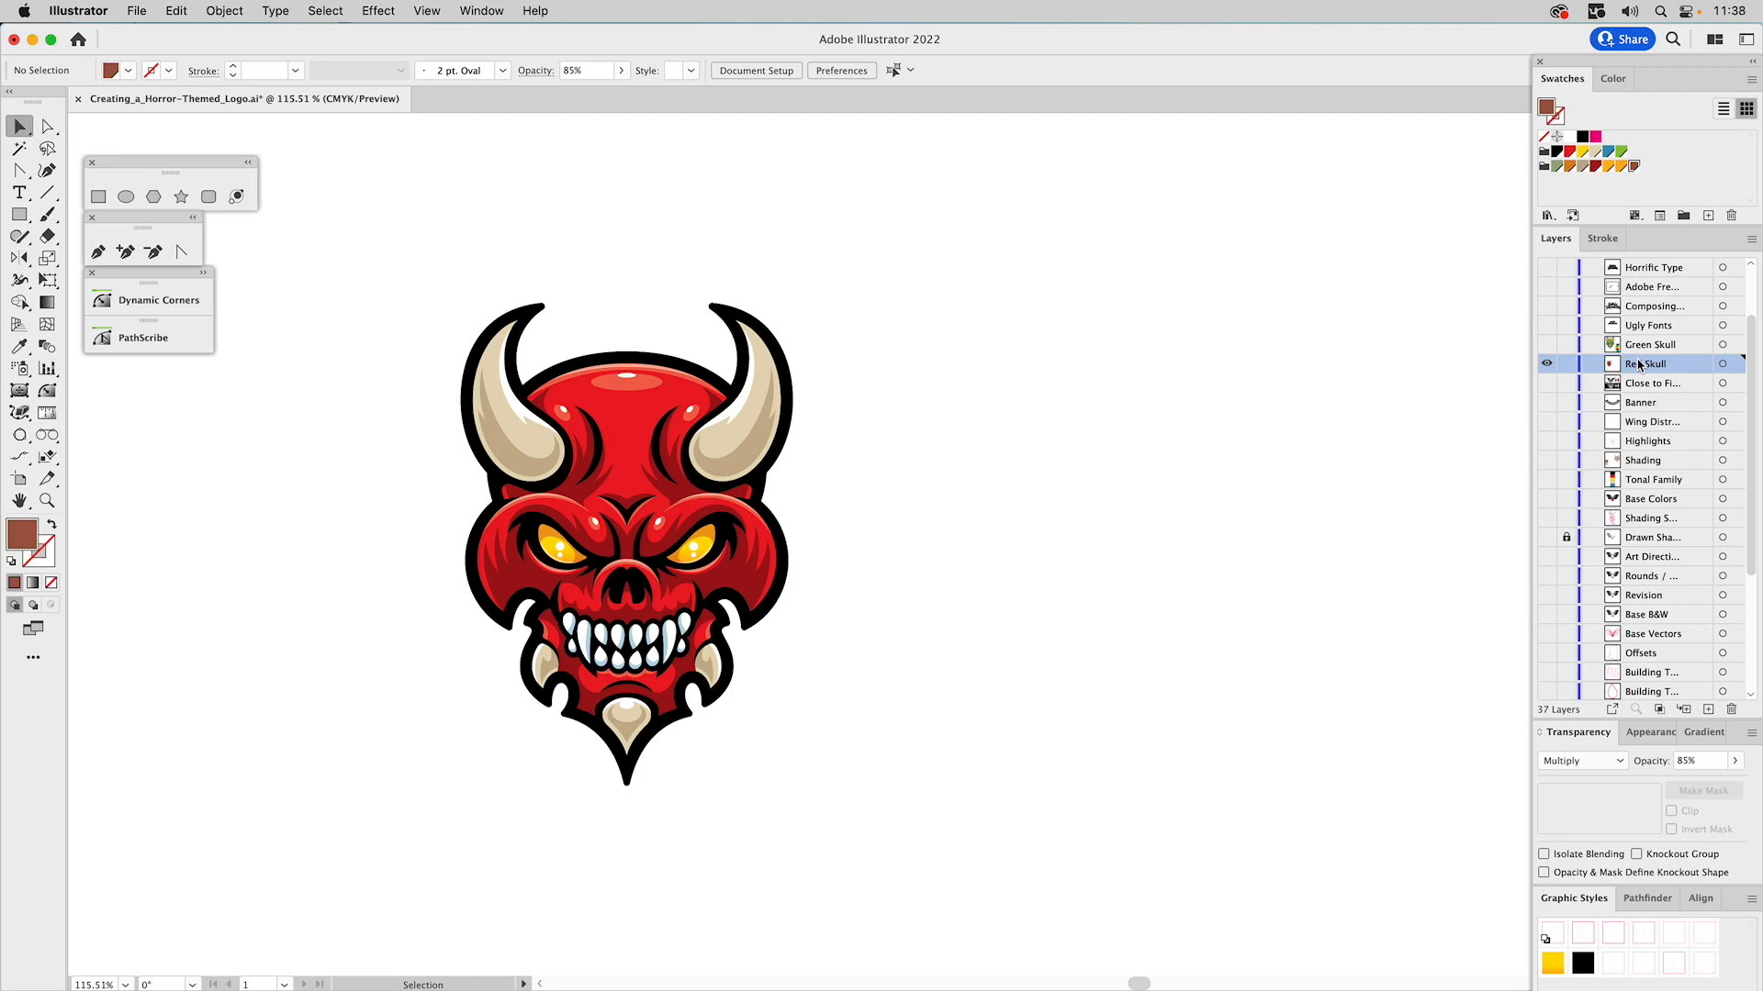
{"action": "left_click", "coordinate": [1547, 346]}
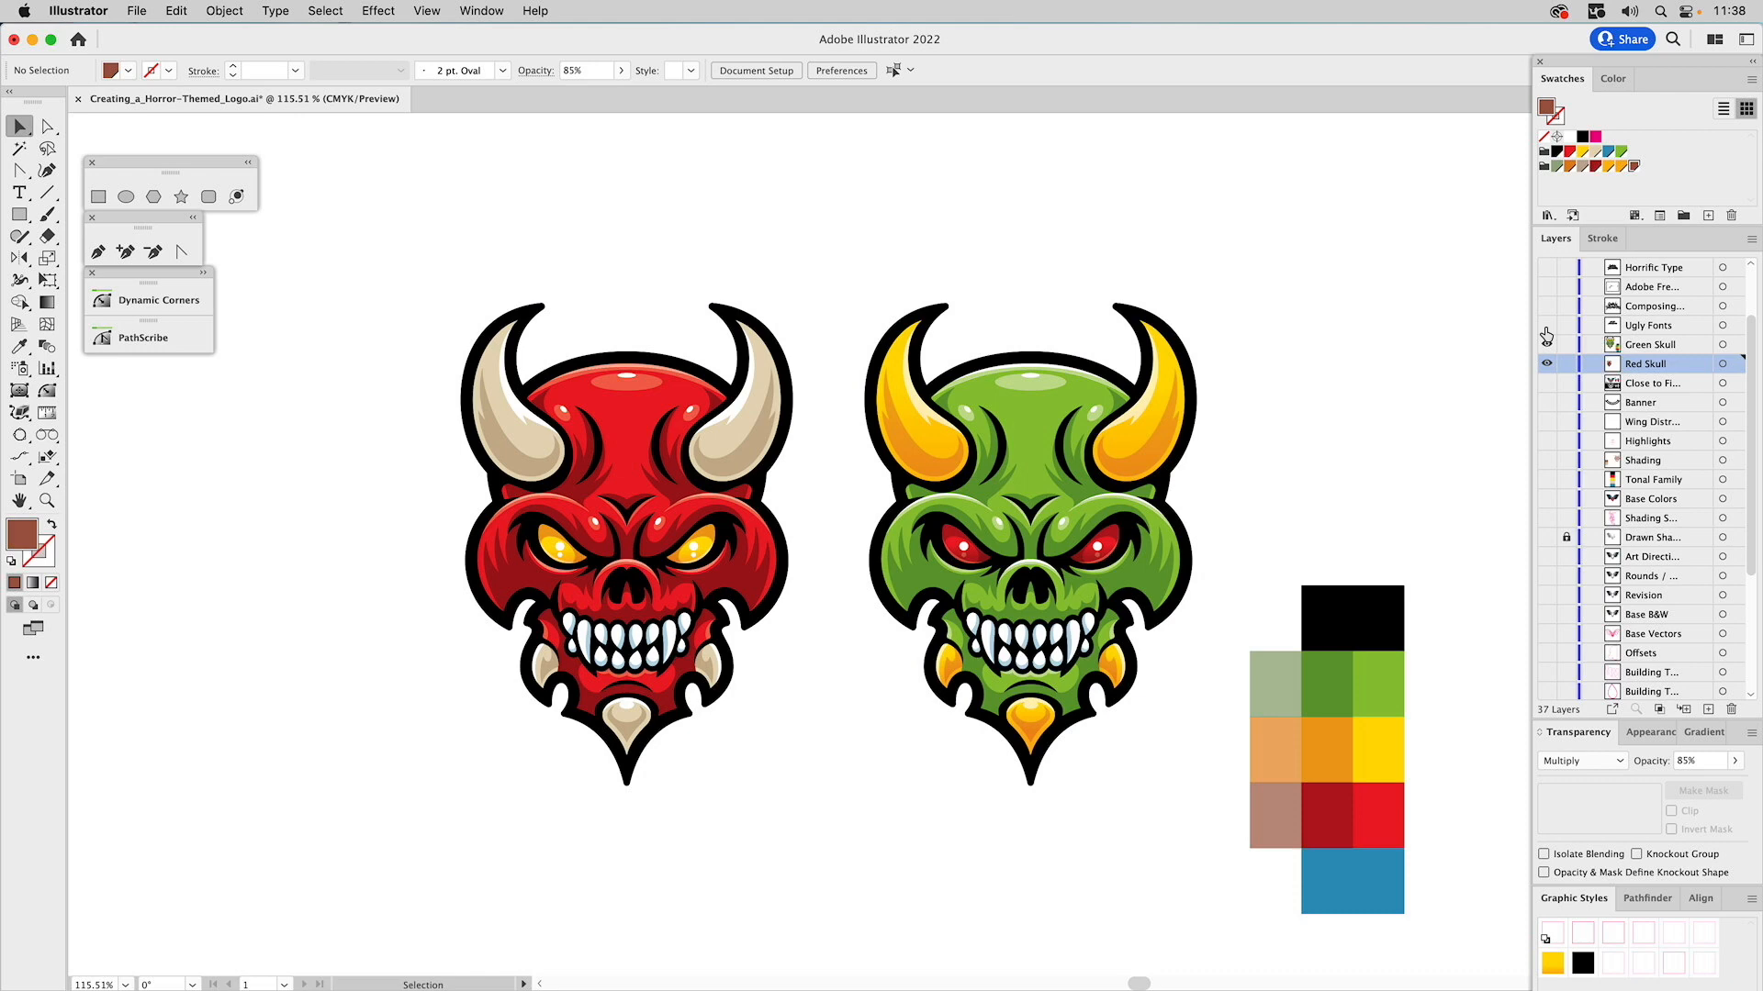
Show the title lettering stages in turn: the Ugly Fonts layer, the composed lettering layer and the tablet drawing layer.
{"action": "left_click", "coordinate": [1546, 326], "text": "alt"}
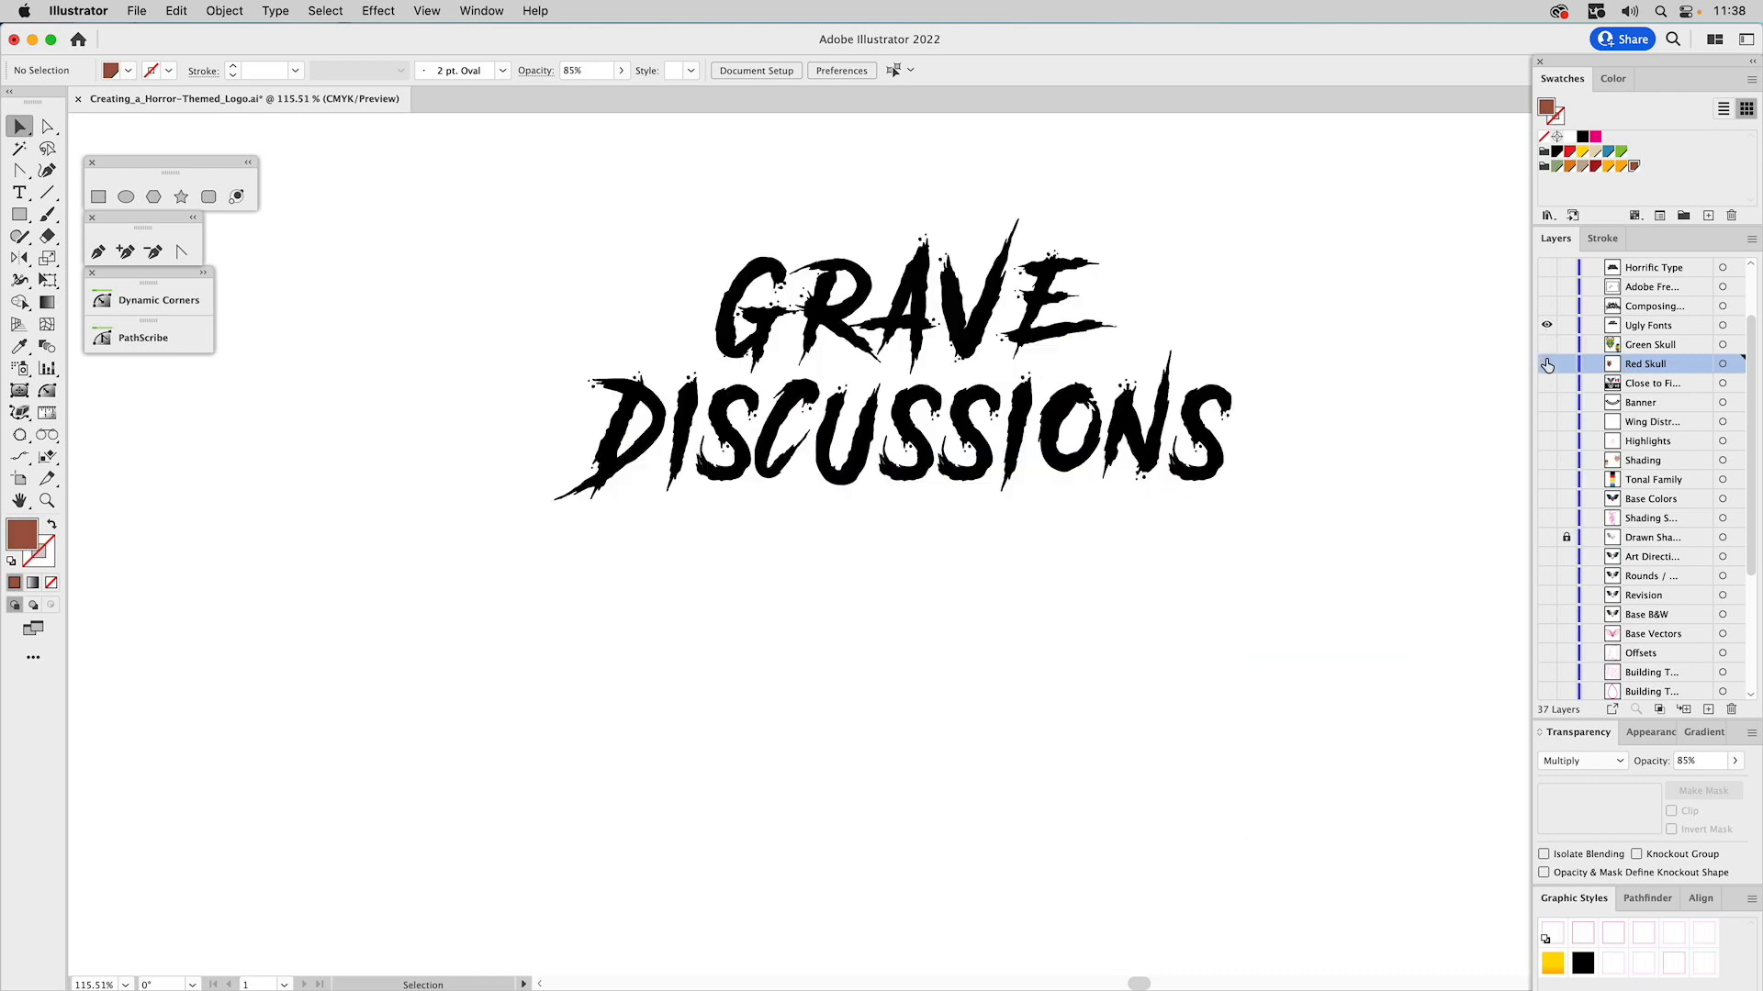
{"action": "left_click", "coordinate": [1638, 328]}
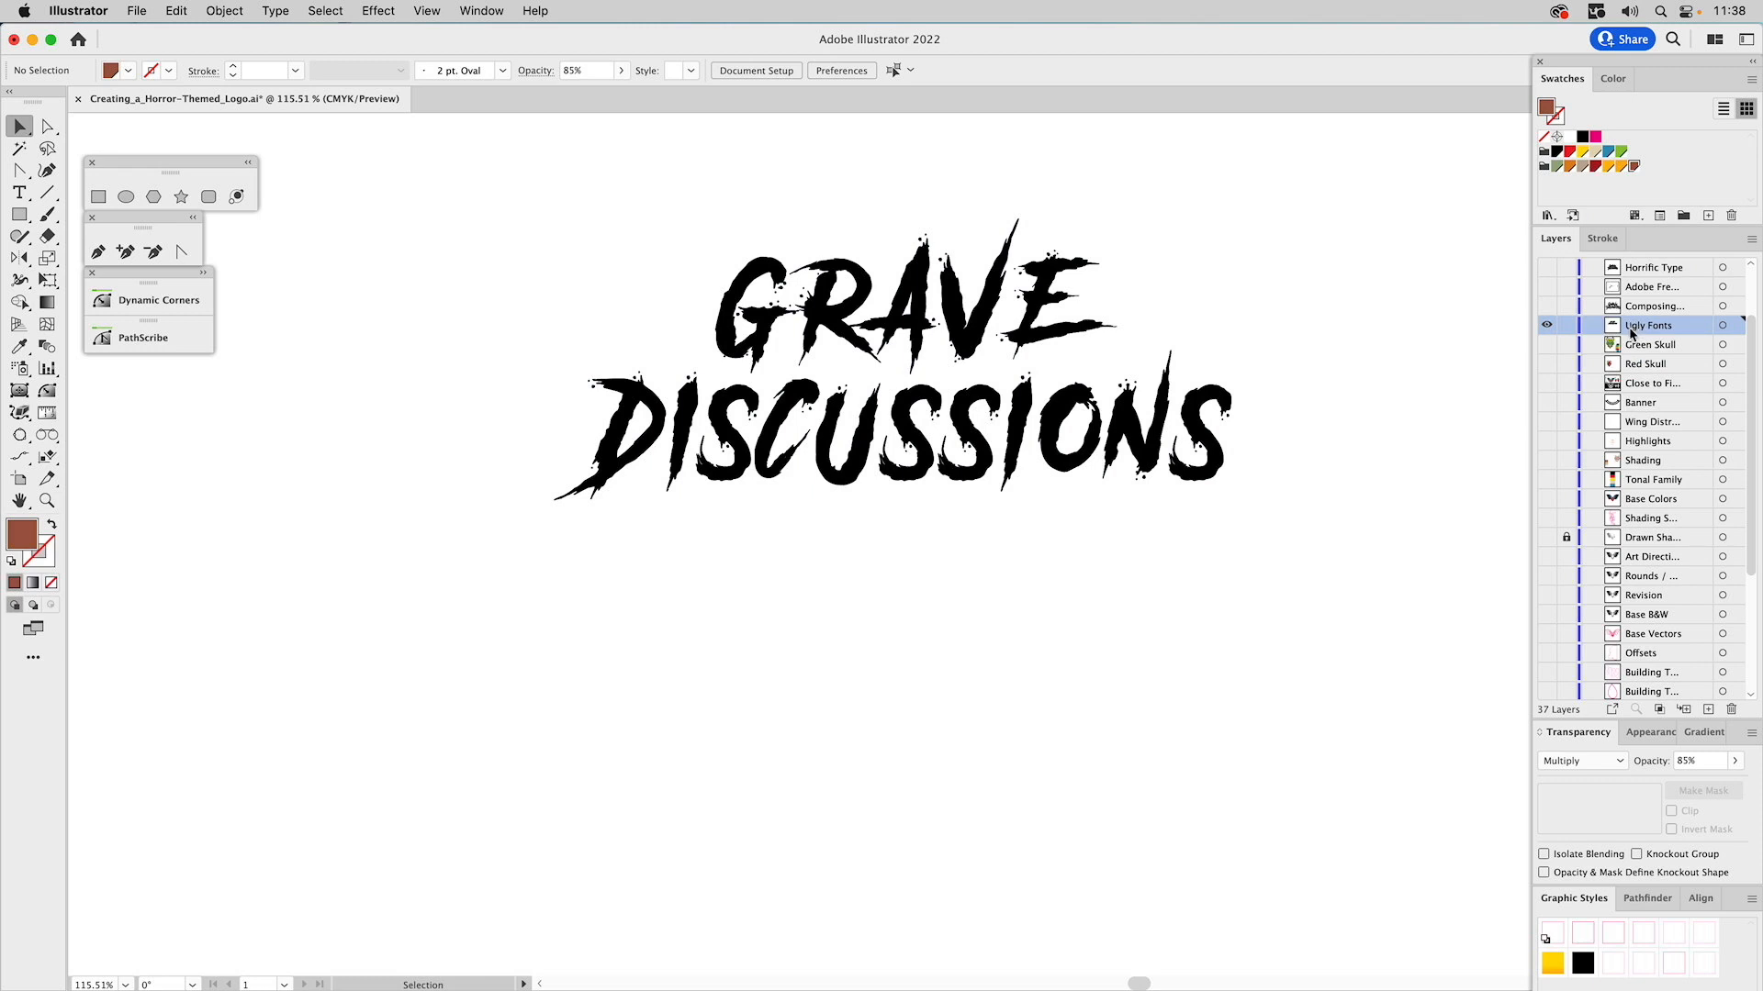
{"action": "left_click", "coordinate": [1546, 307]}
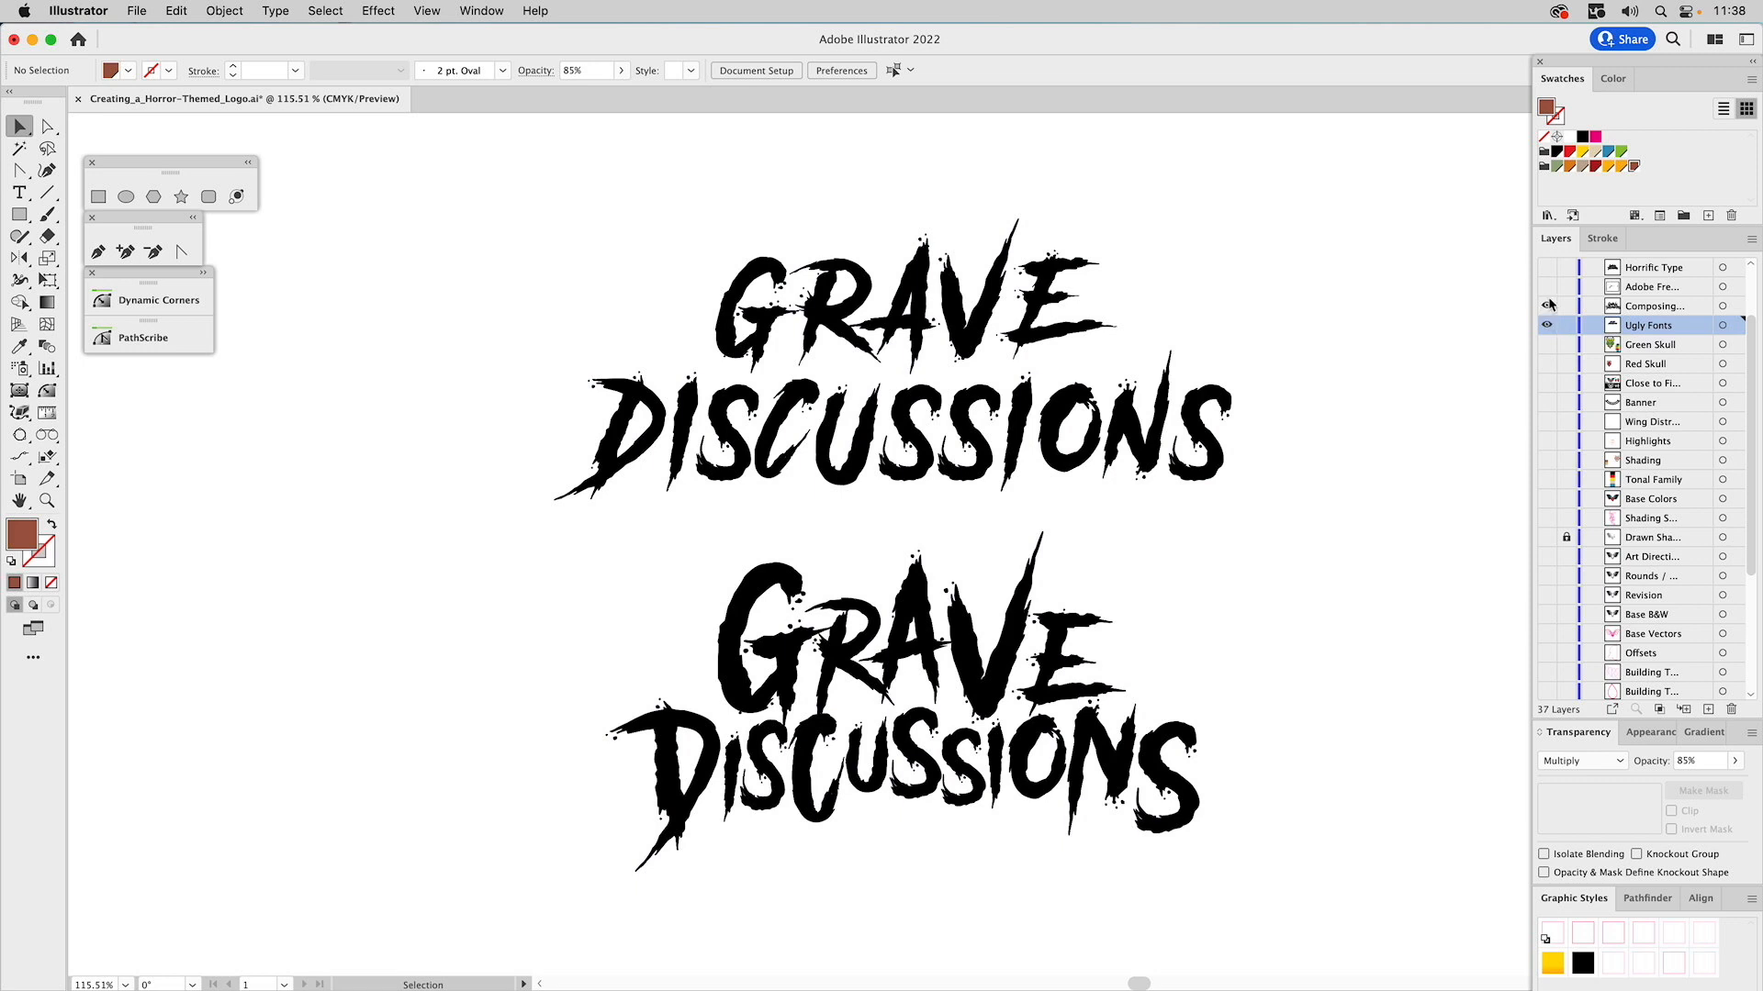
{"action": "left_click", "coordinate": [1546, 287]}
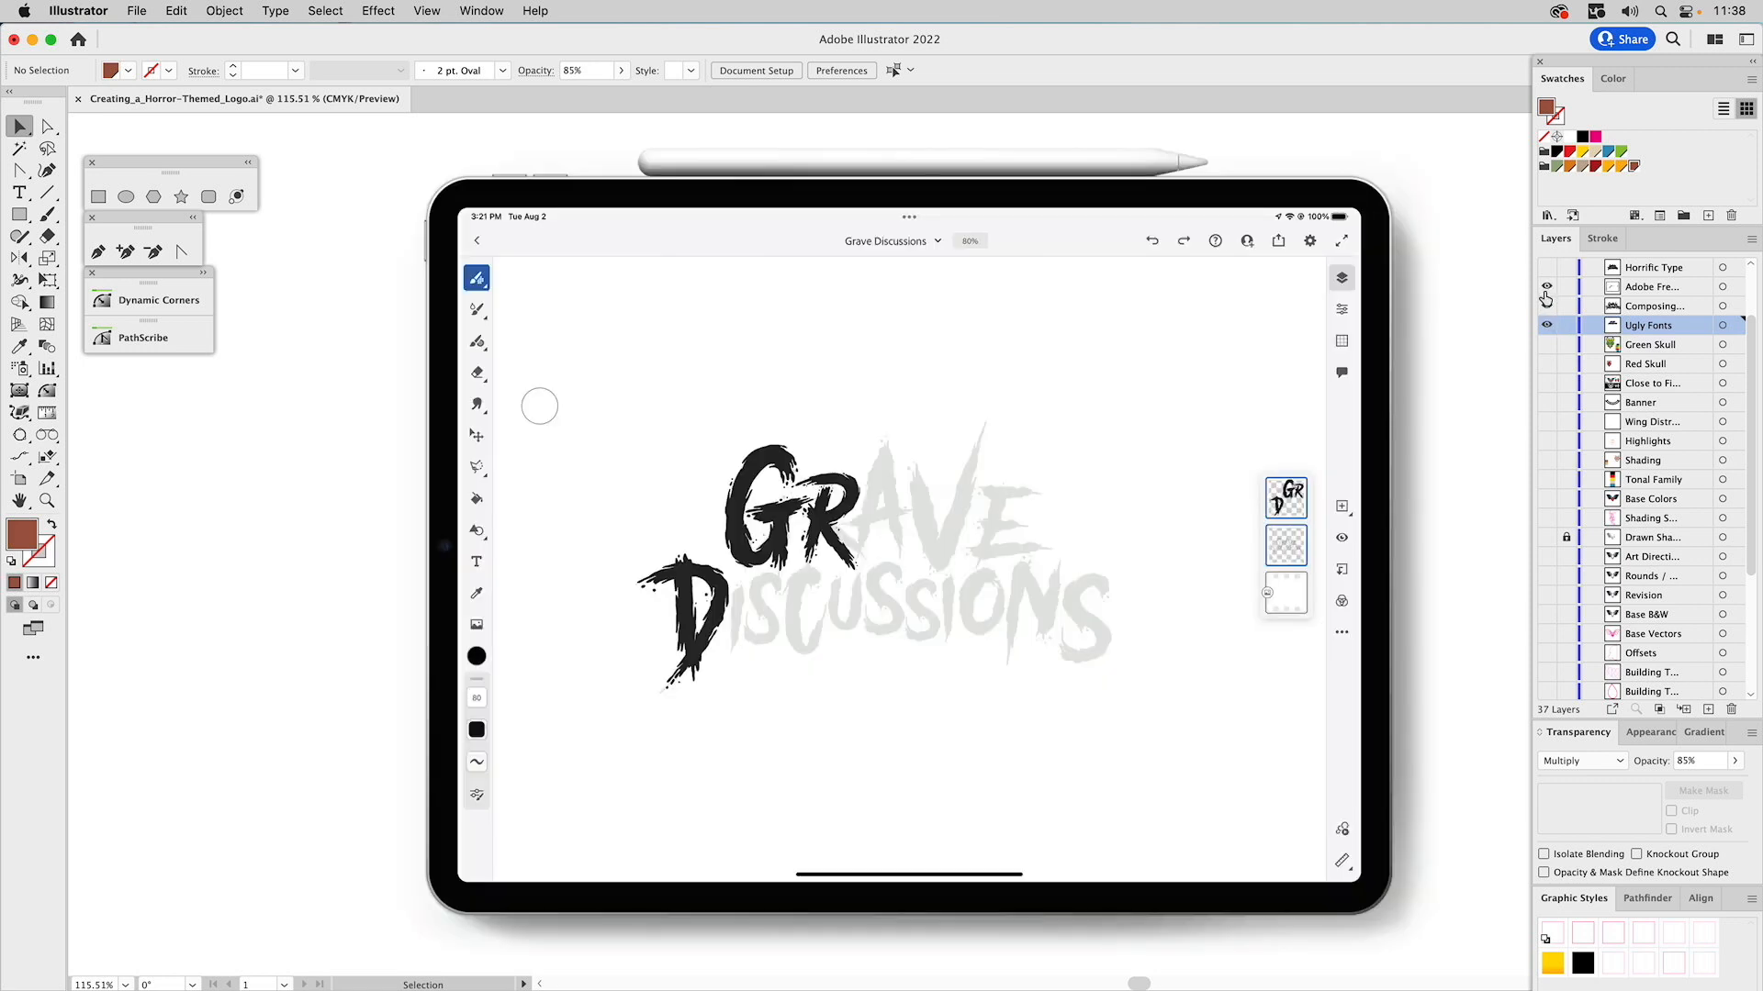
{"action": "left_click_drag", "start_coordinate": [1546, 307], "coordinate": [1545, 325]}
Show only the Horrific Type layer and inspect the anchor points of the GRAVE DISCUSSIONS lettering group, leaving it deselected.
{"action": "scroll", "coordinate": [1601, 291], "scroll_direction": "up", "scroll_amount": 3}
{"action": "left_click", "coordinate": [1547, 326]}
{"action": "left_click", "coordinate": [1547, 344]}
{"action": "left_click", "coordinate": [1128, 427]}
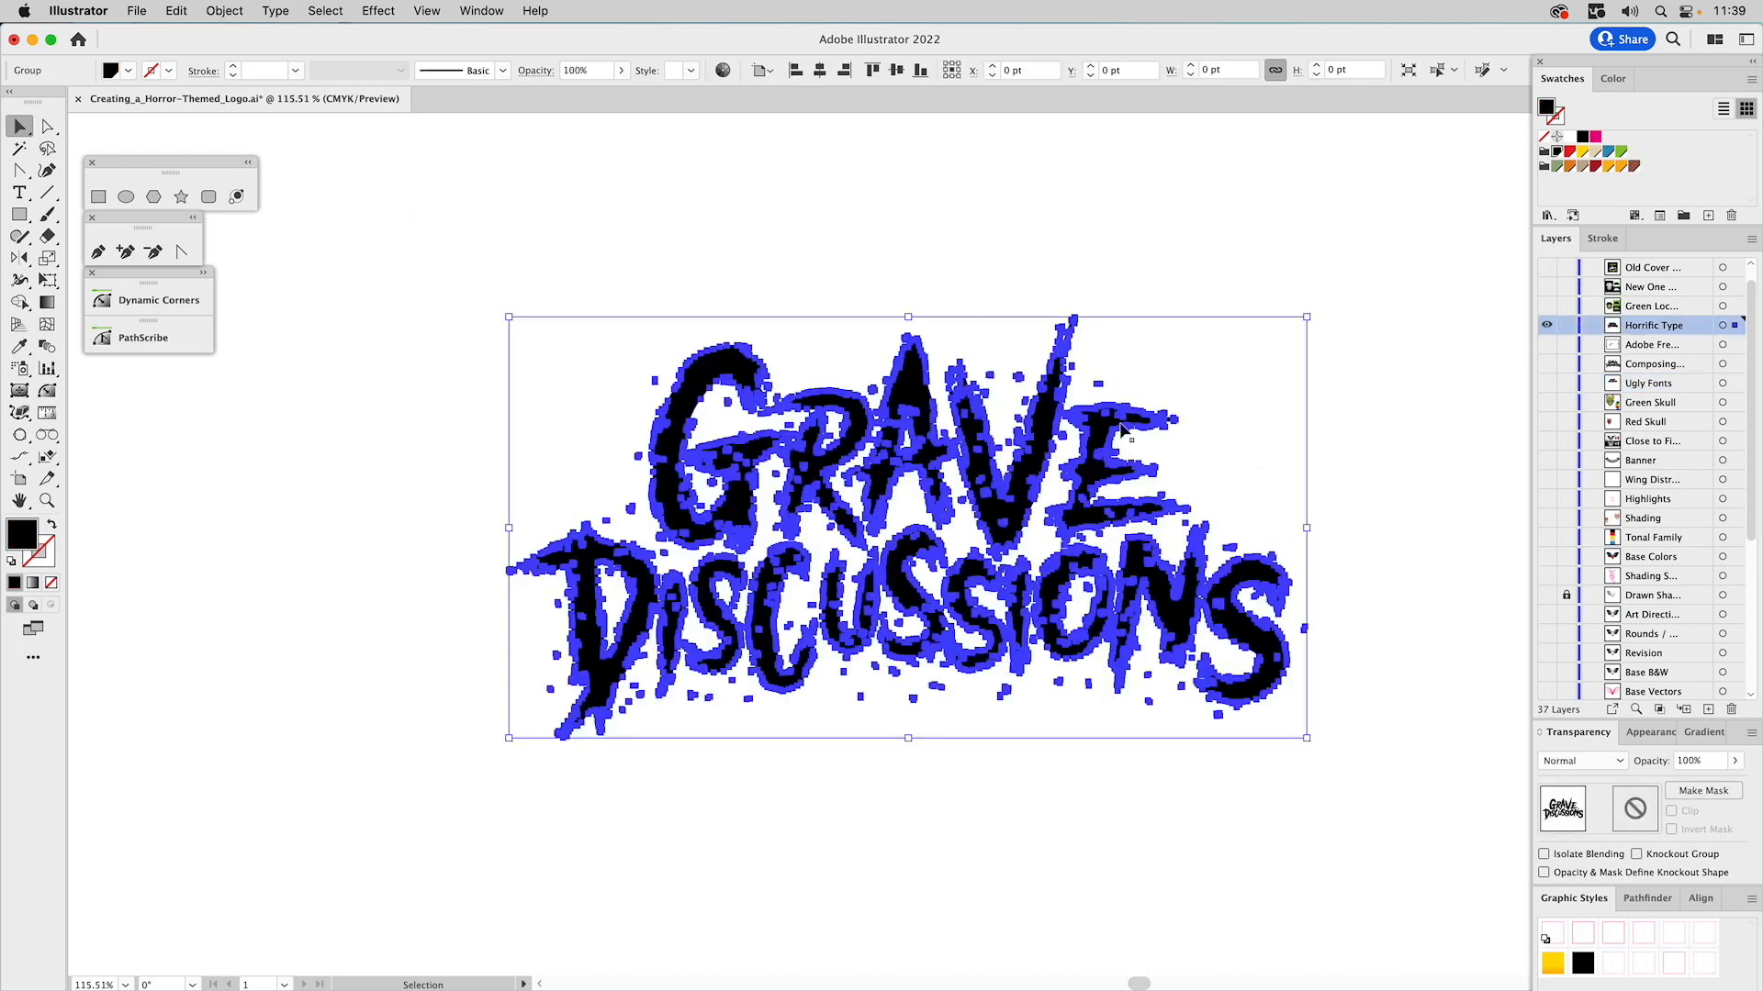
{"action": "left_click", "coordinate": [1230, 367]}
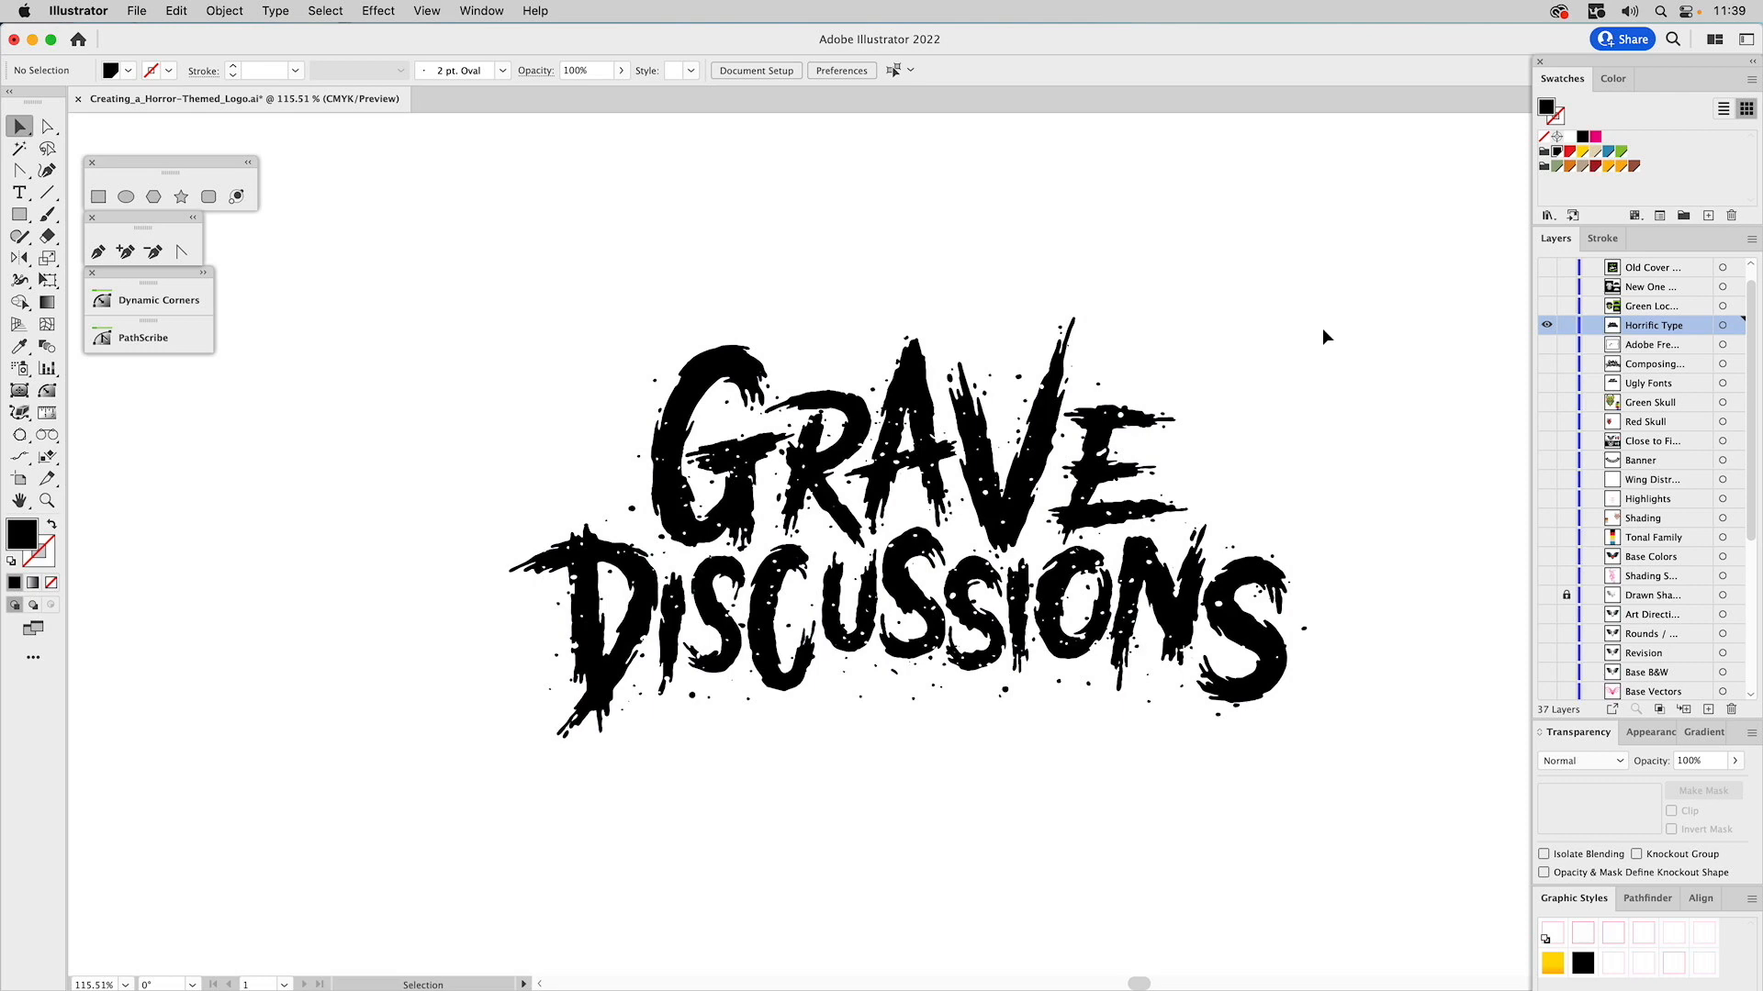
Show only the green skull lockup layer, make it active, and show the black-and-white version of the lockup.
{"action": "left_click", "coordinate": [1545, 306], "text": "alt"}
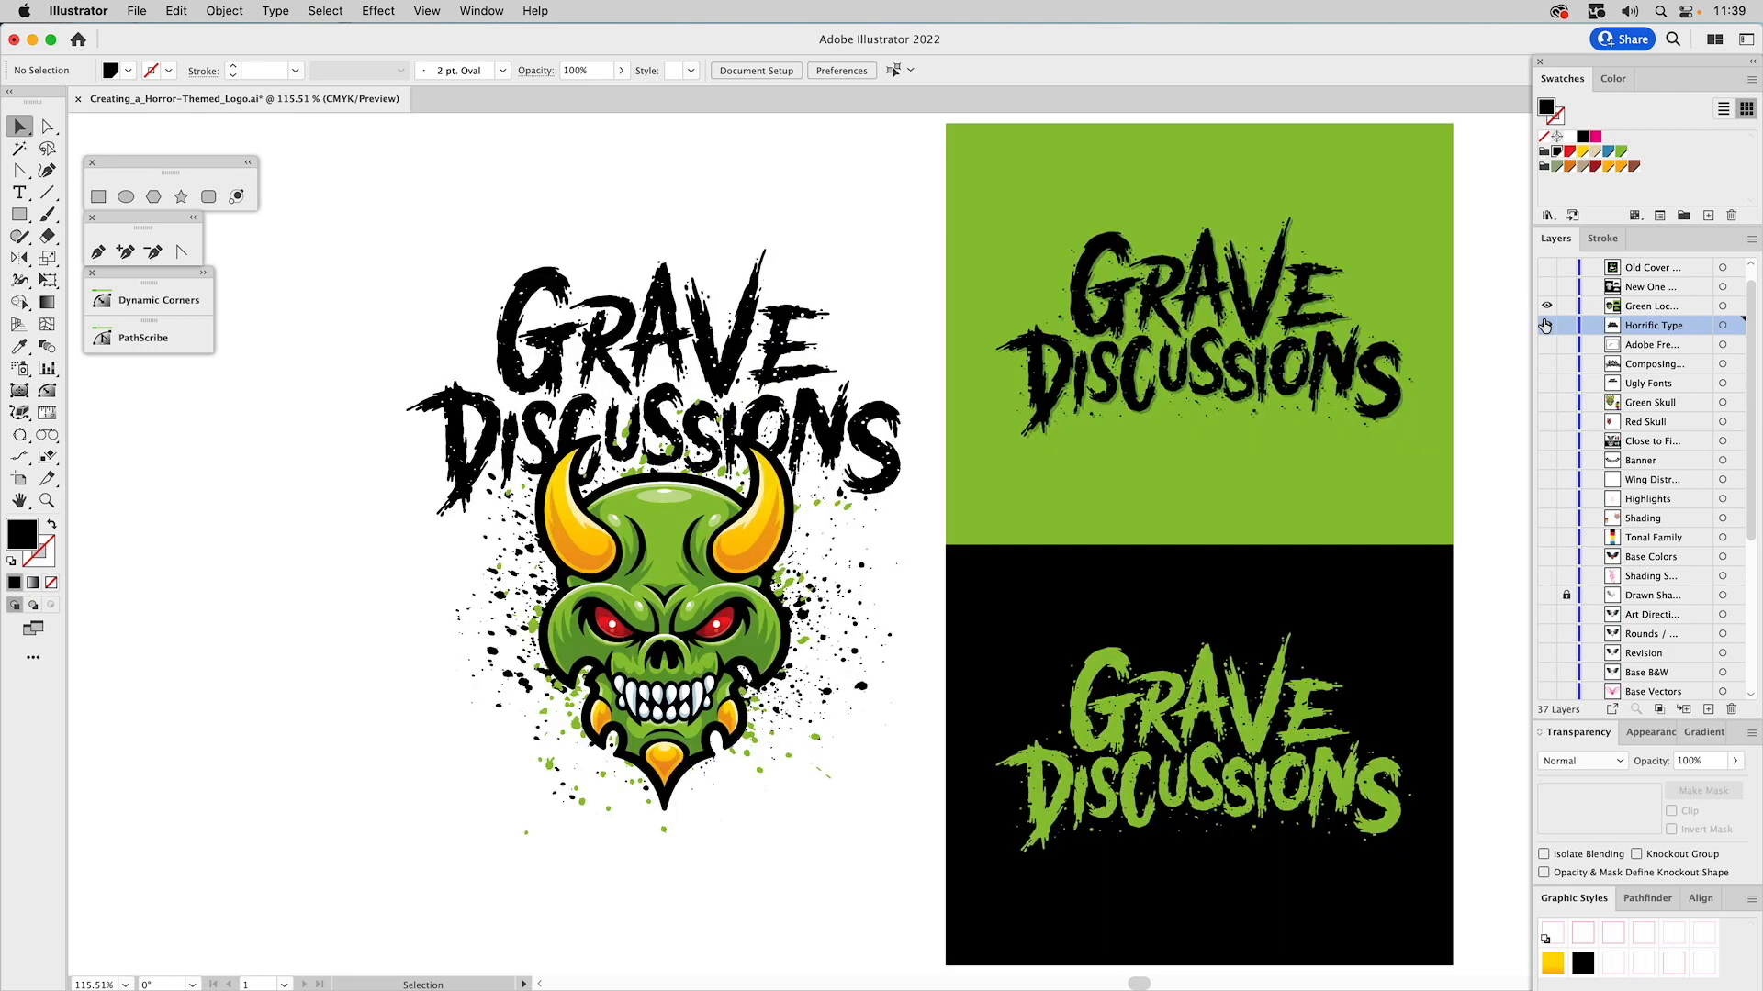
{"action": "left_click", "coordinate": [1638, 309]}
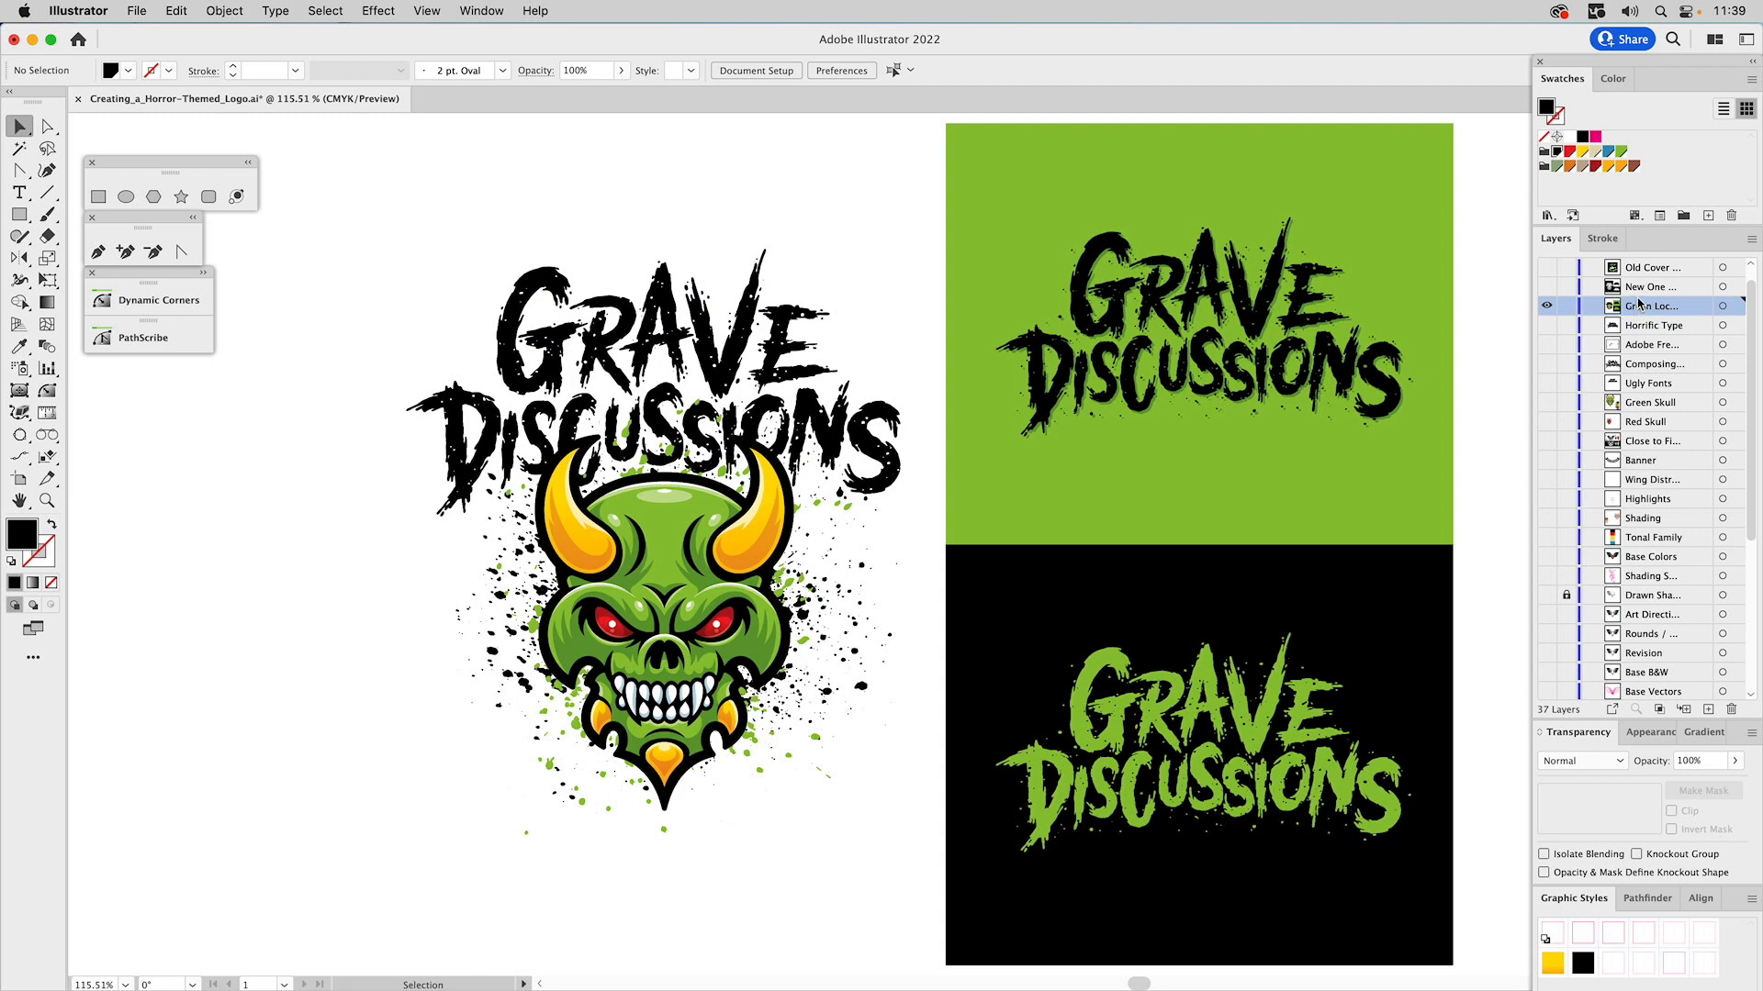
{"action": "left_click", "coordinate": [1546, 286]}
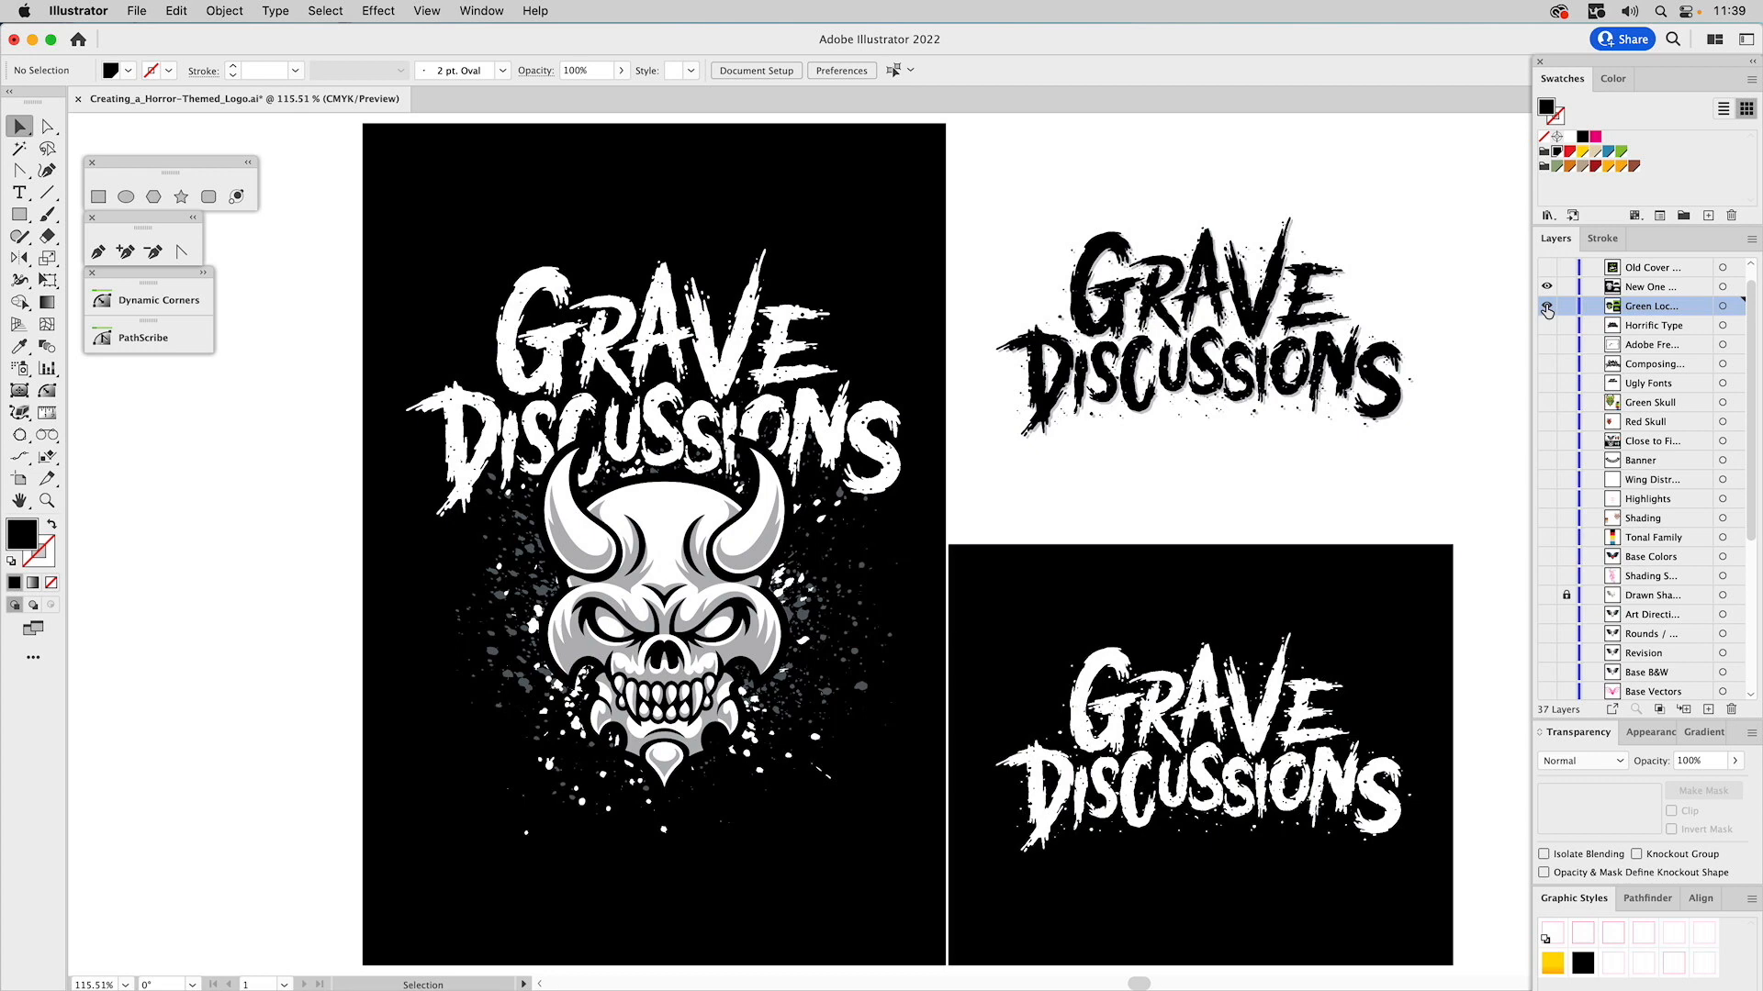
Compare the old green graveyard cover with the new green skull cover by showing their layers in turn.
{"action": "scroll", "coordinate": [1599, 285], "scroll_direction": "up", "scroll_amount": 1}
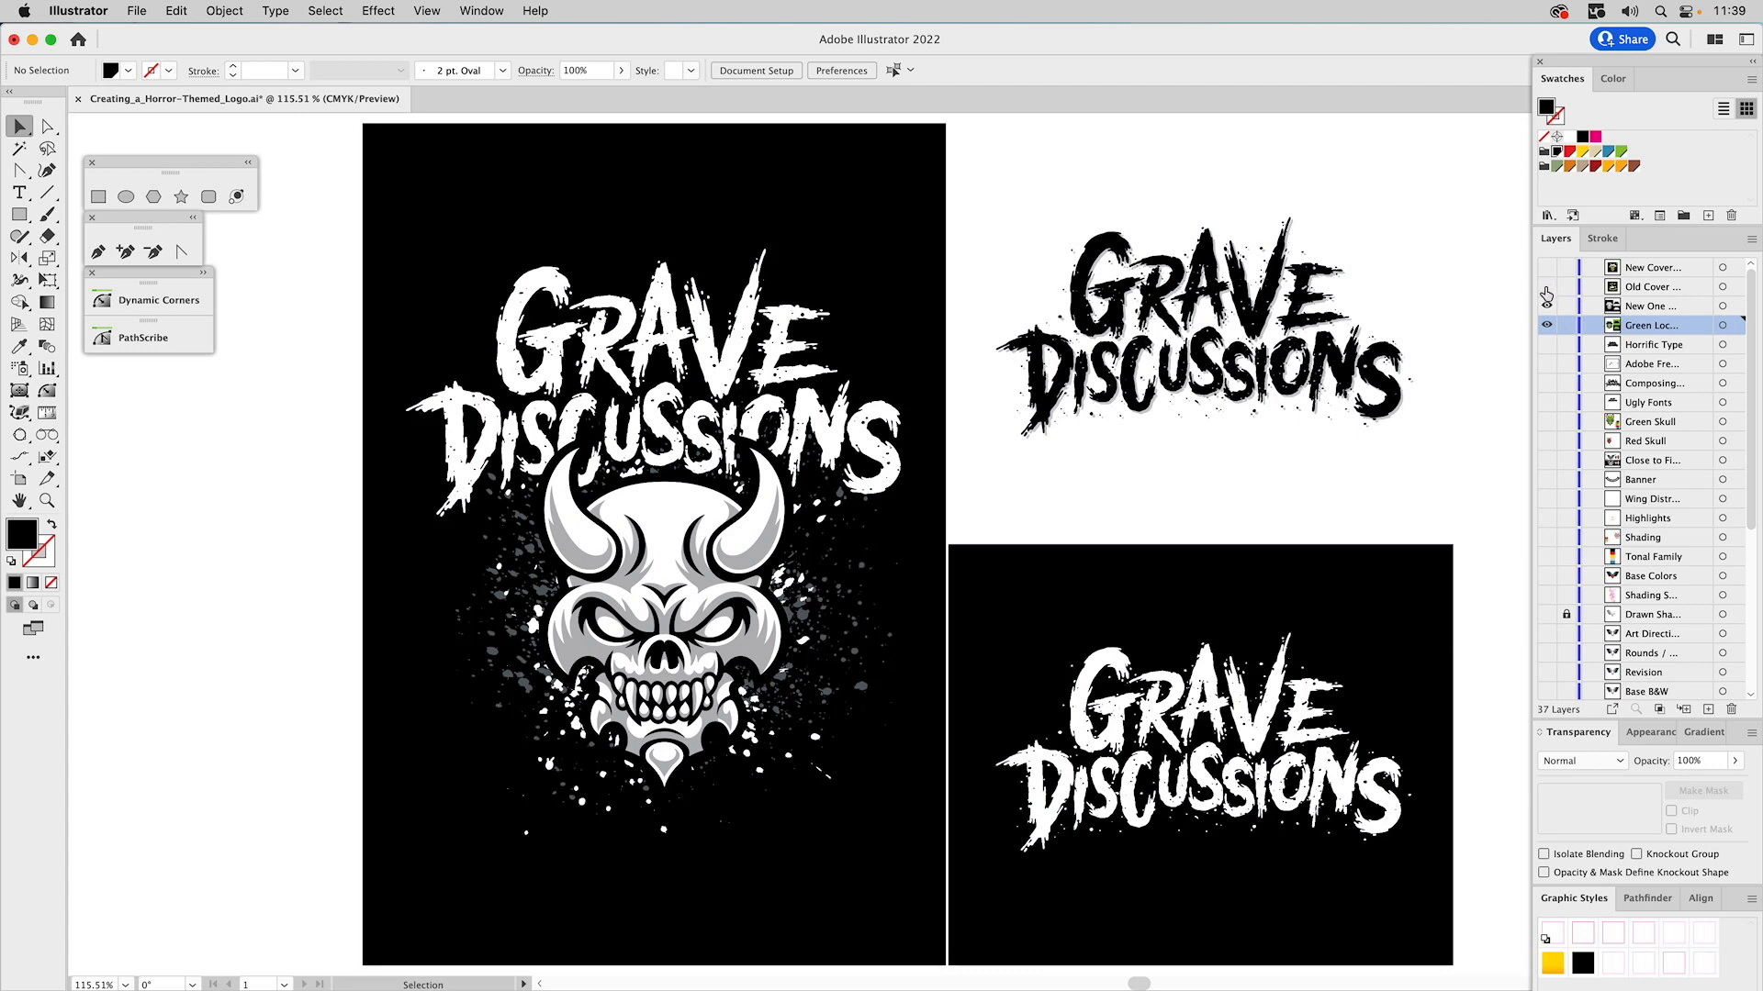
{"action": "left_click", "coordinate": [1546, 287], "text": "alt"}
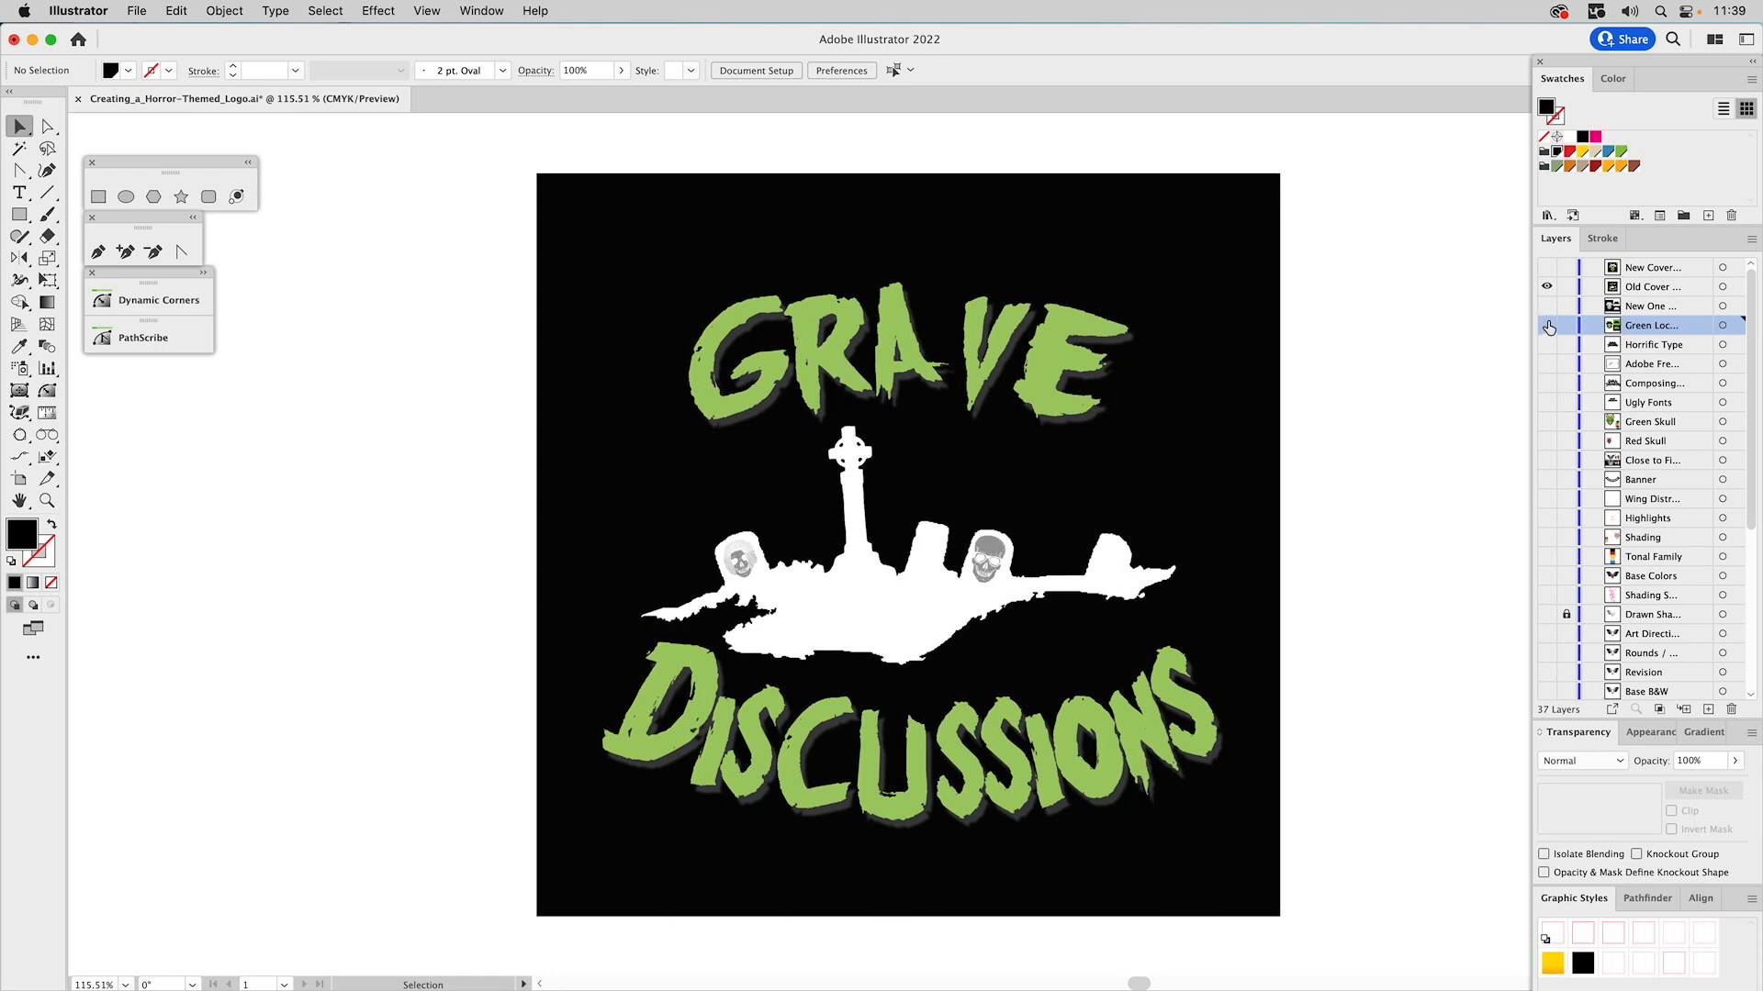
{"action": "left_click", "coordinate": [1546, 269]}
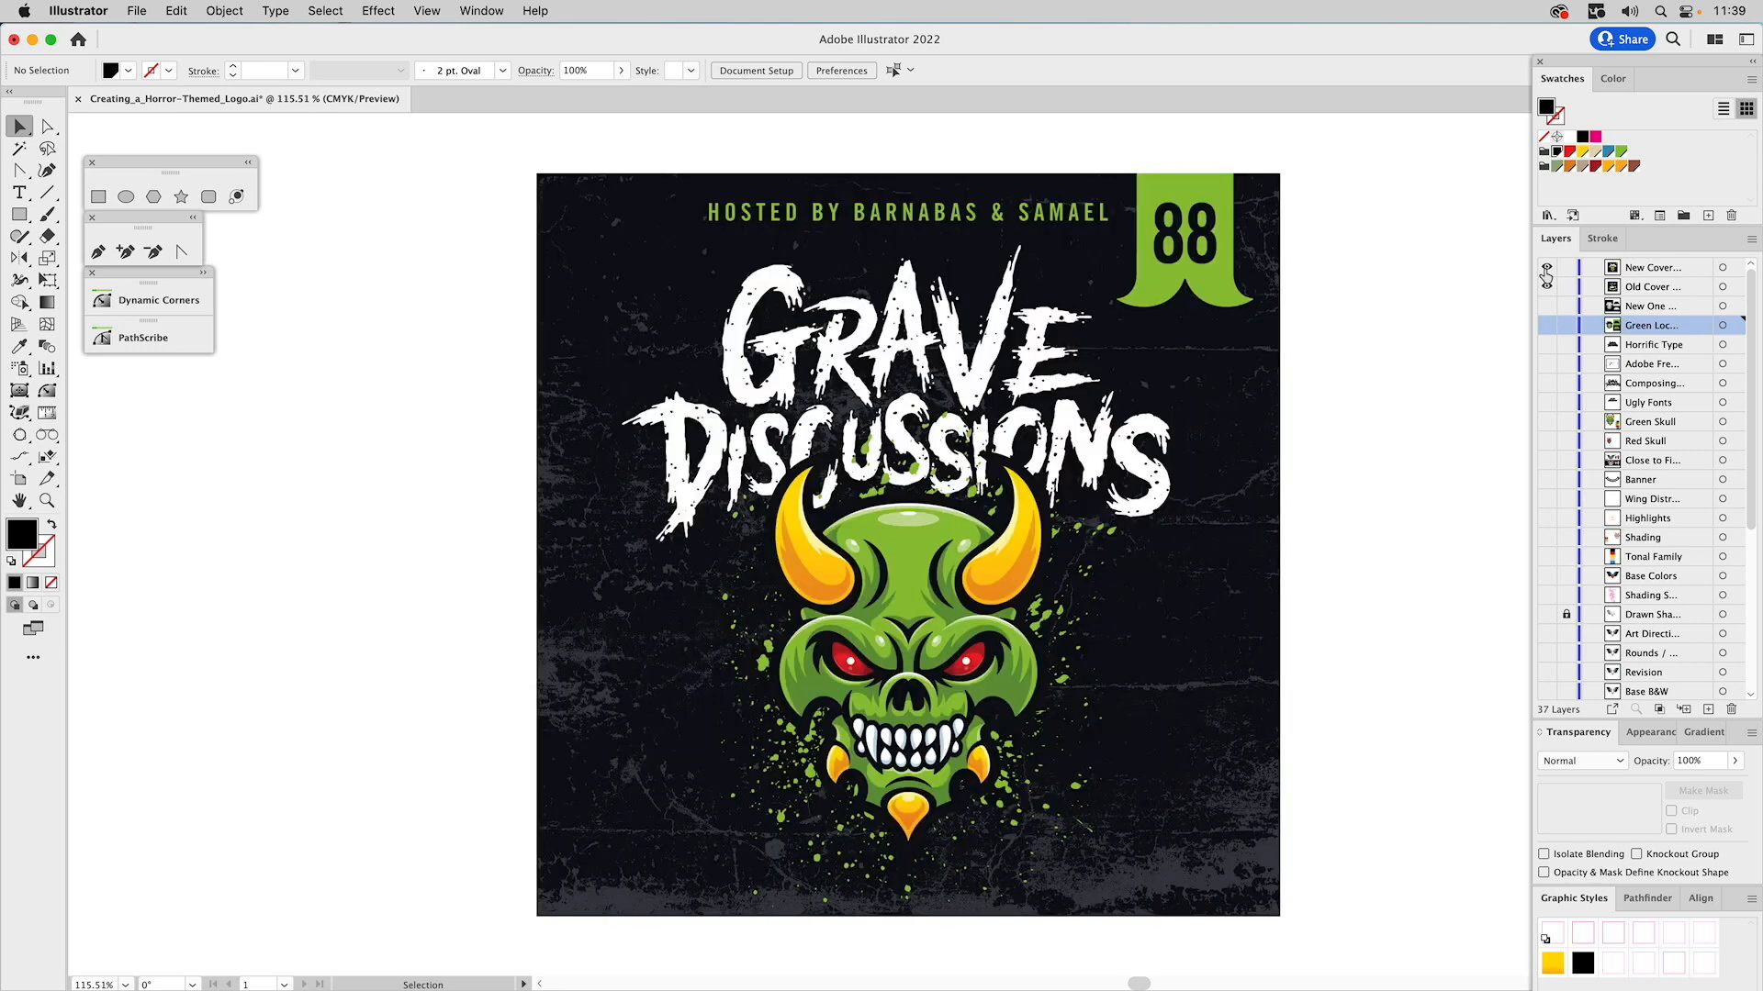